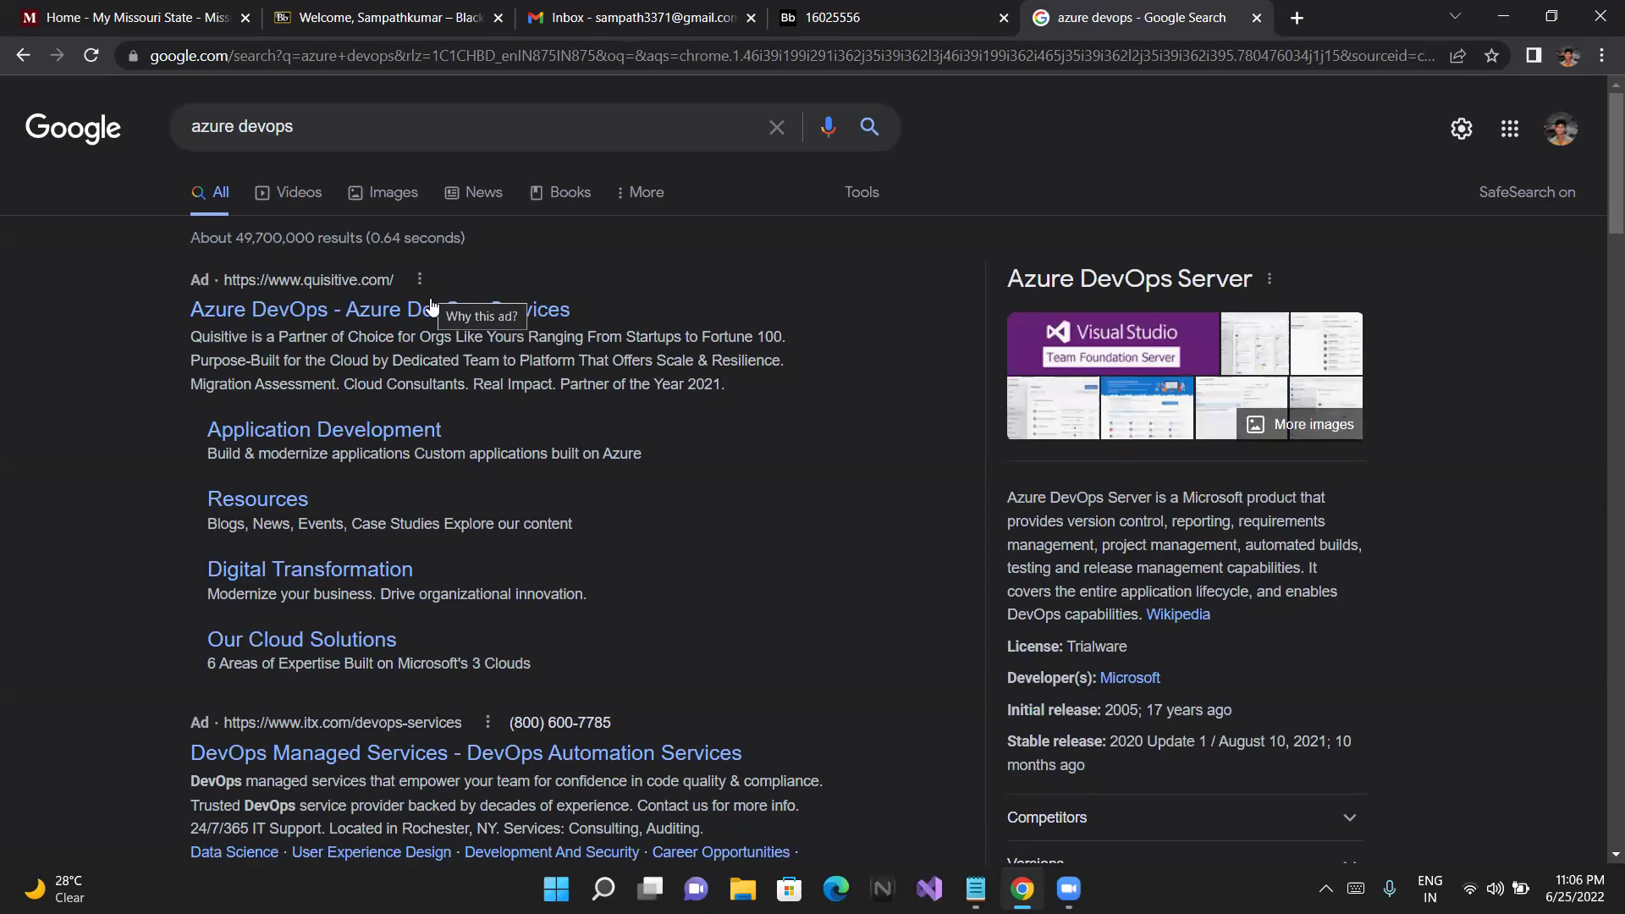
Reach the dev.azure.com projects page from the microsoft.com Azure DevOps Services result via Start free
click(432, 305)
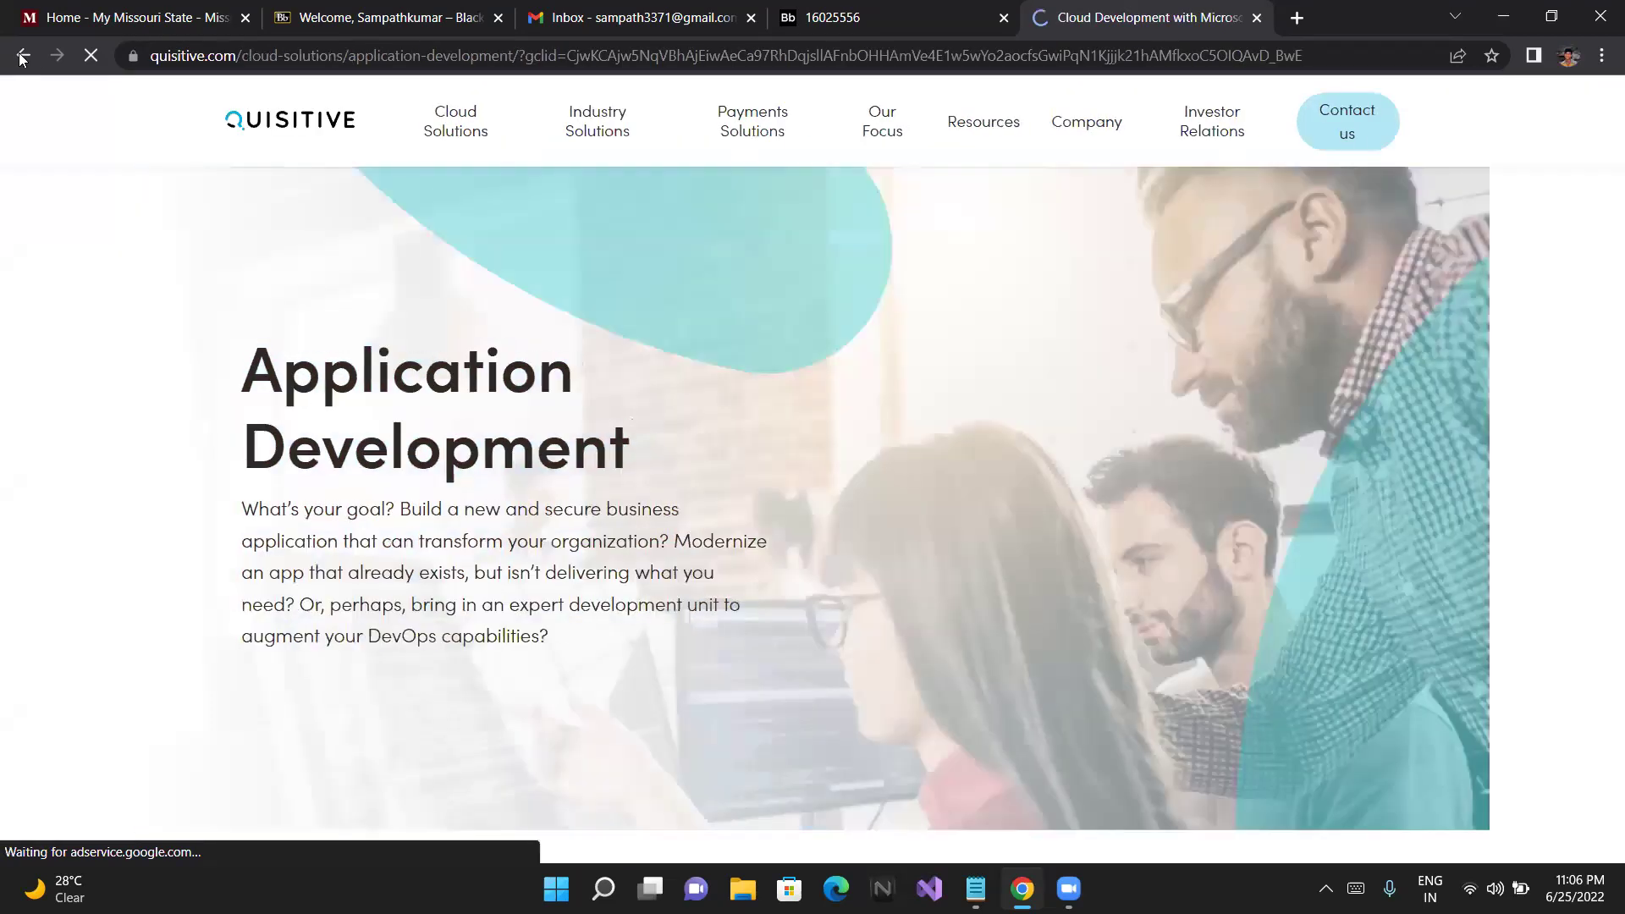
click(22, 58)
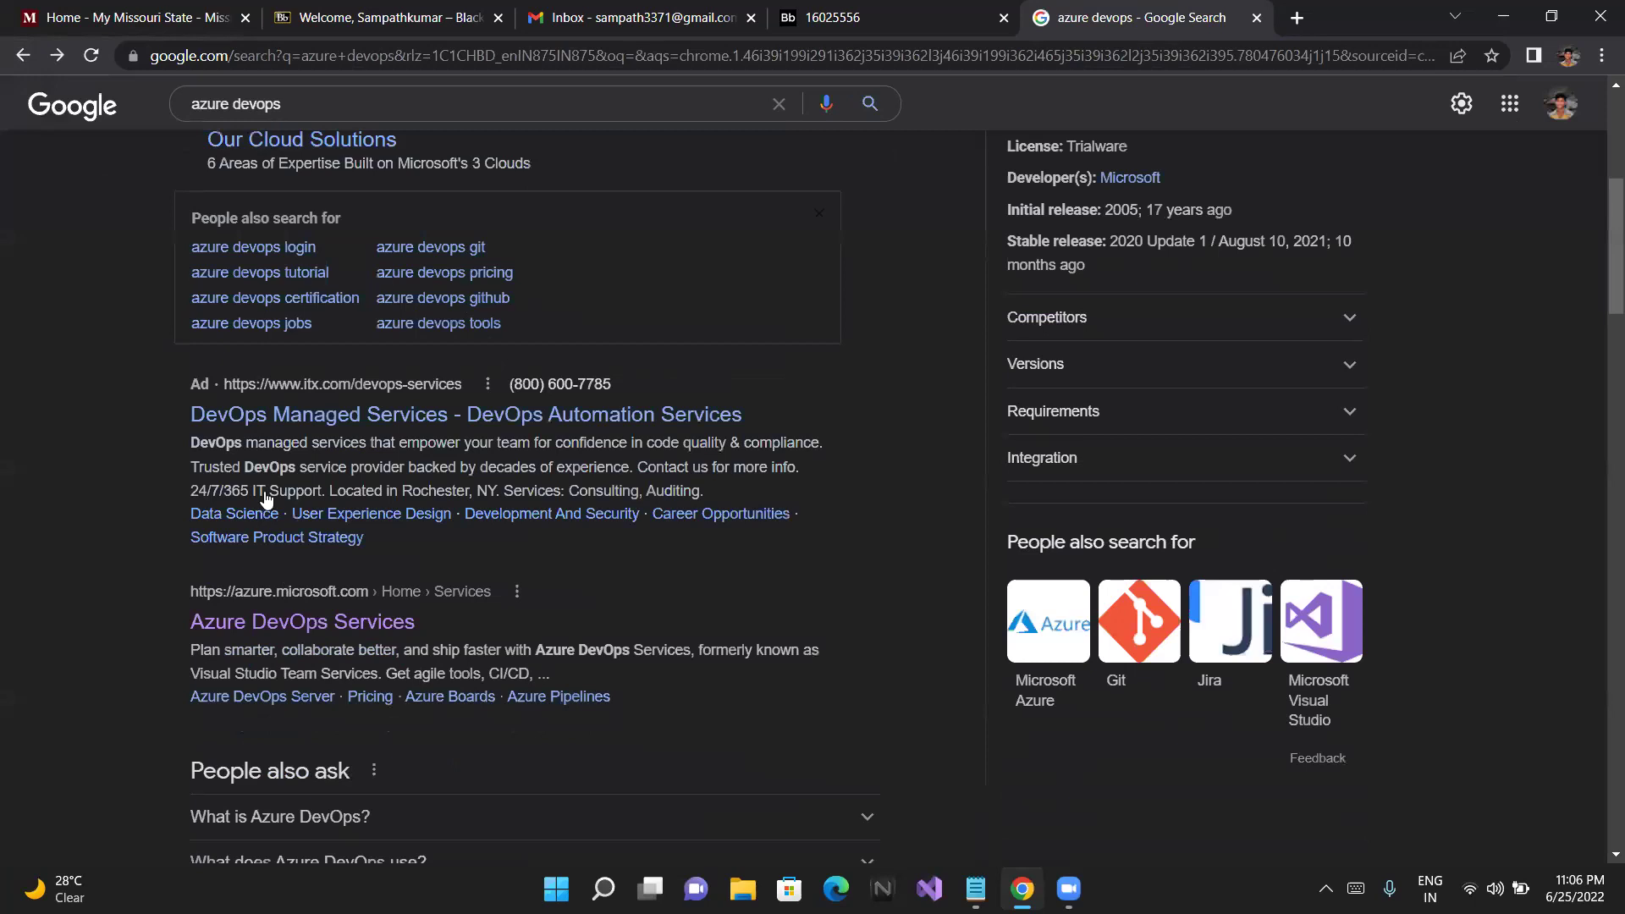
scroll(265, 498, down, 2)
click(263, 494)
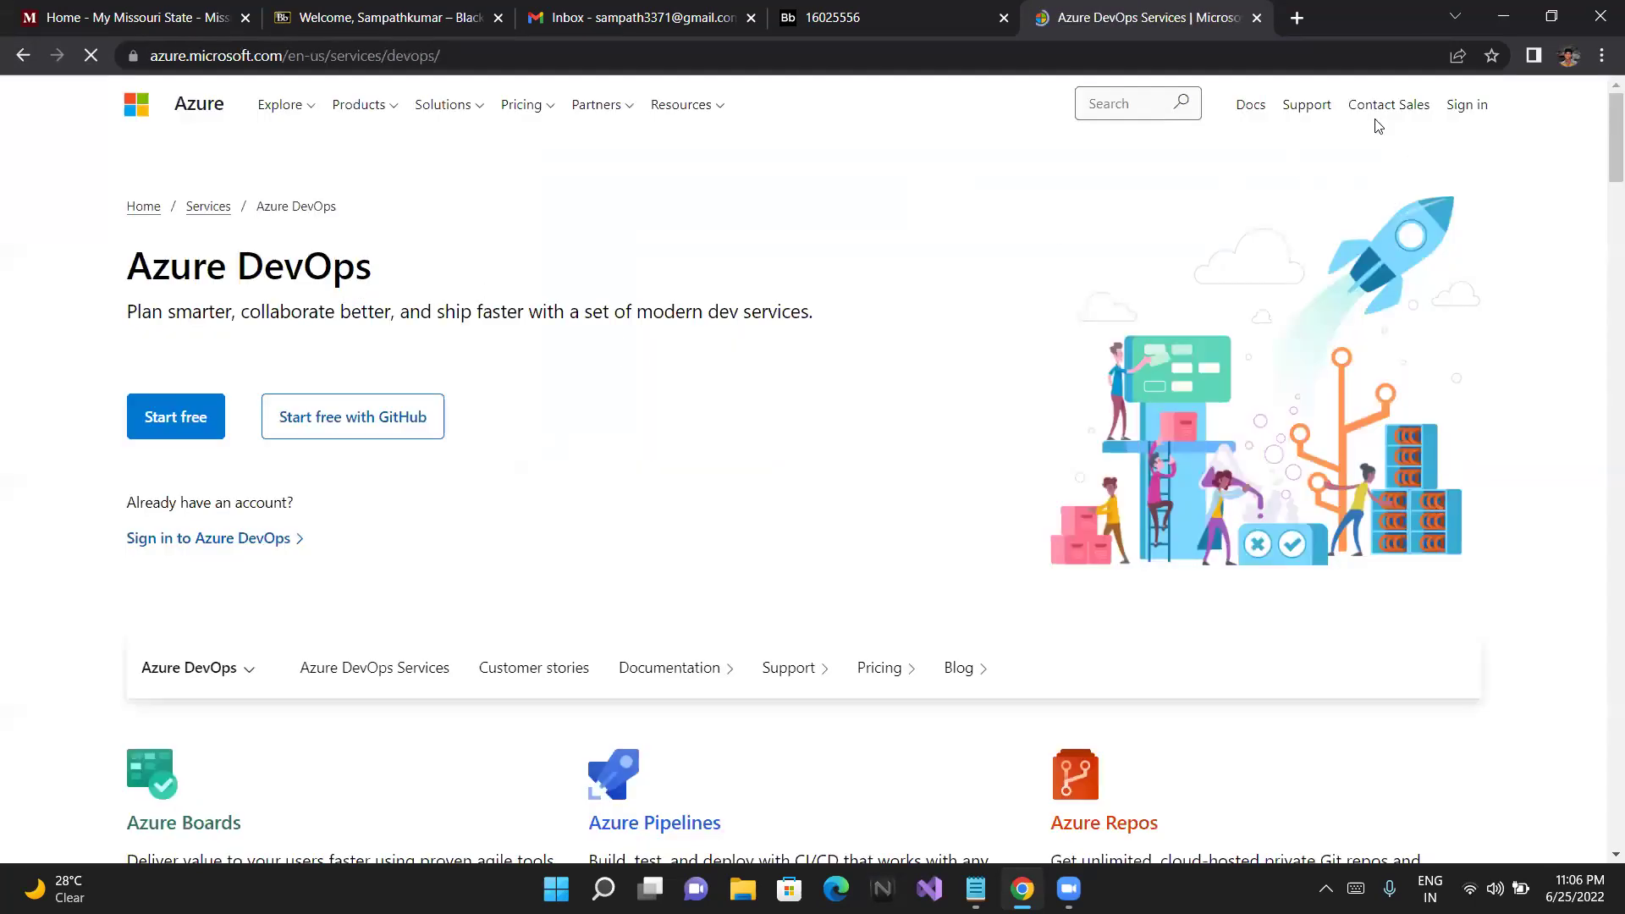
click(189, 422)
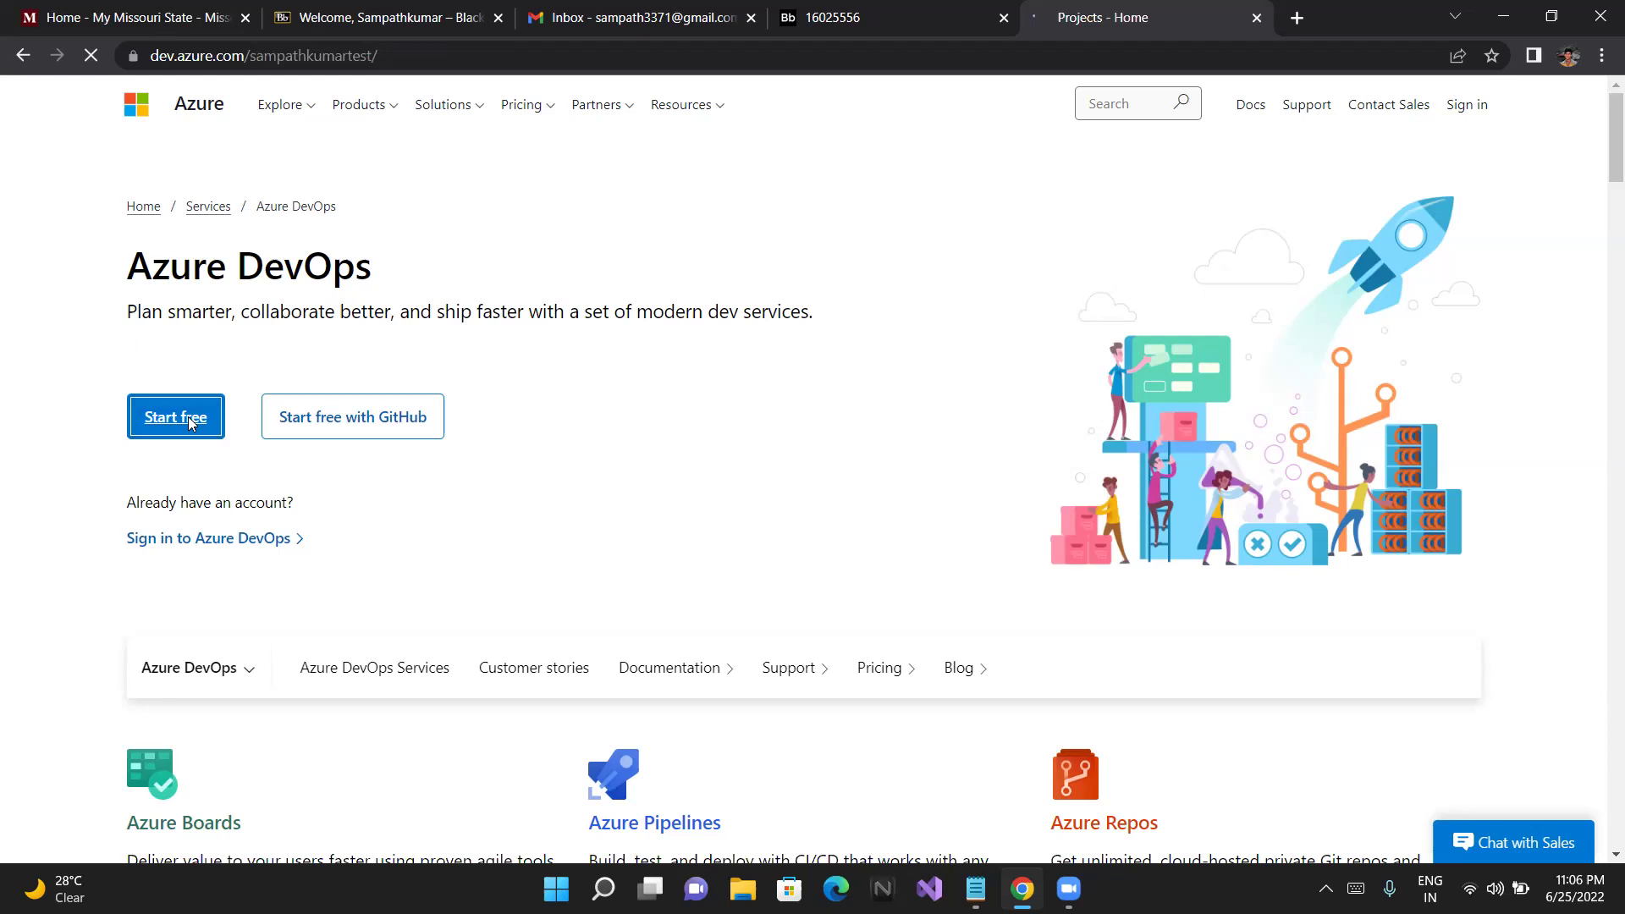
Bookmark the Azure DevOps projects page, then sign in to the Azure portal in a new tab
click(1493, 56)
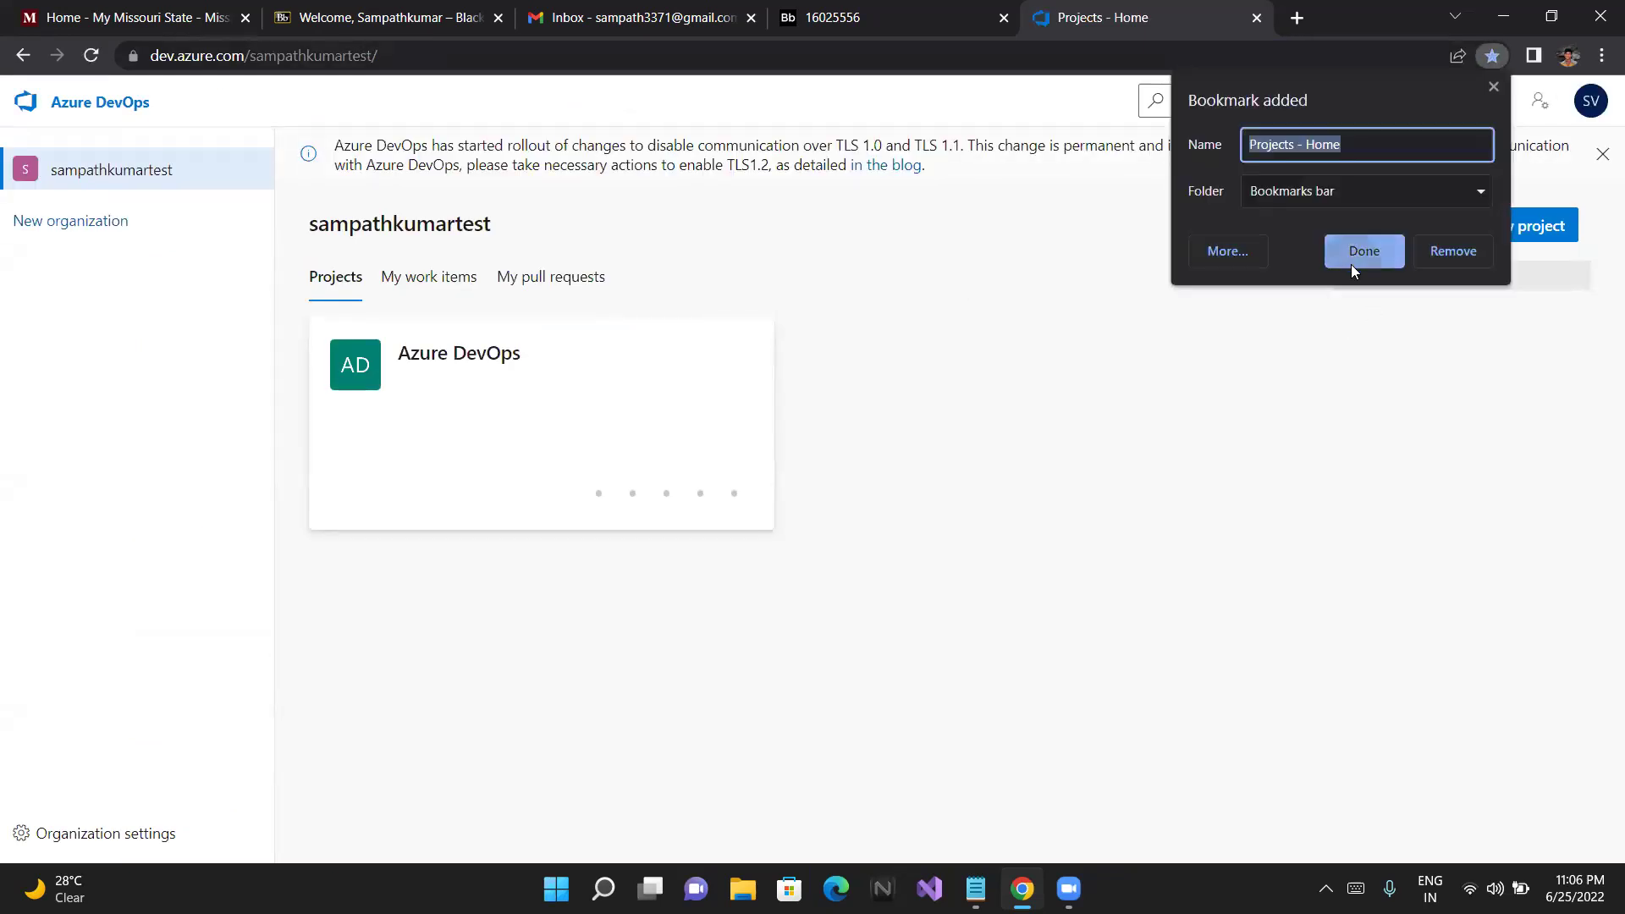
click(1354, 252)
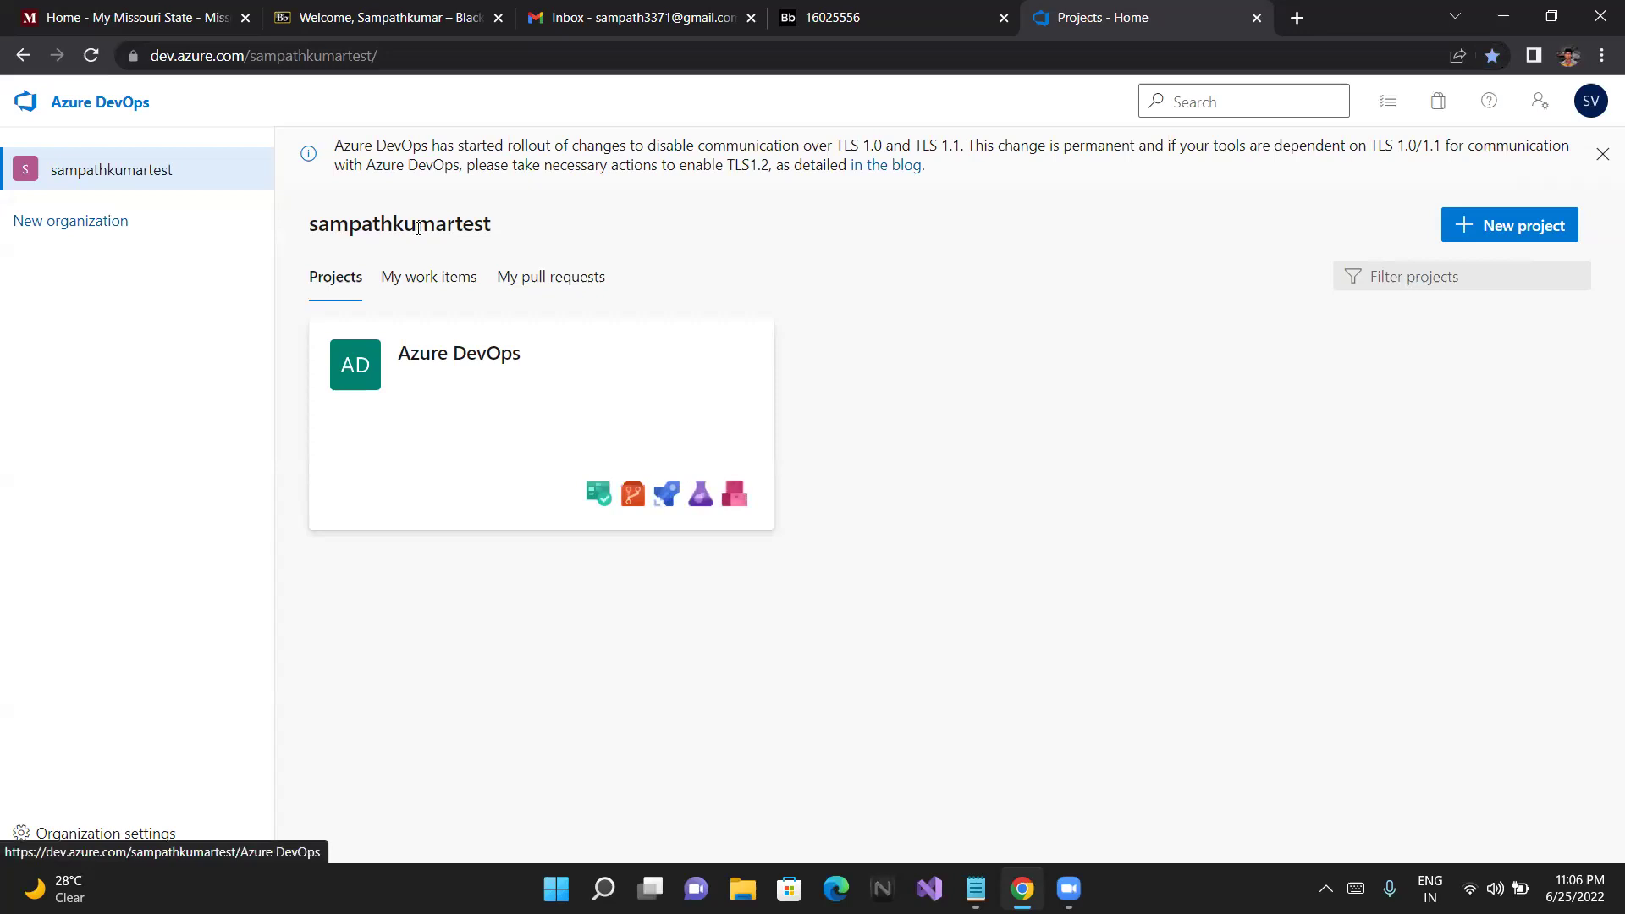
key(ctrl+t)
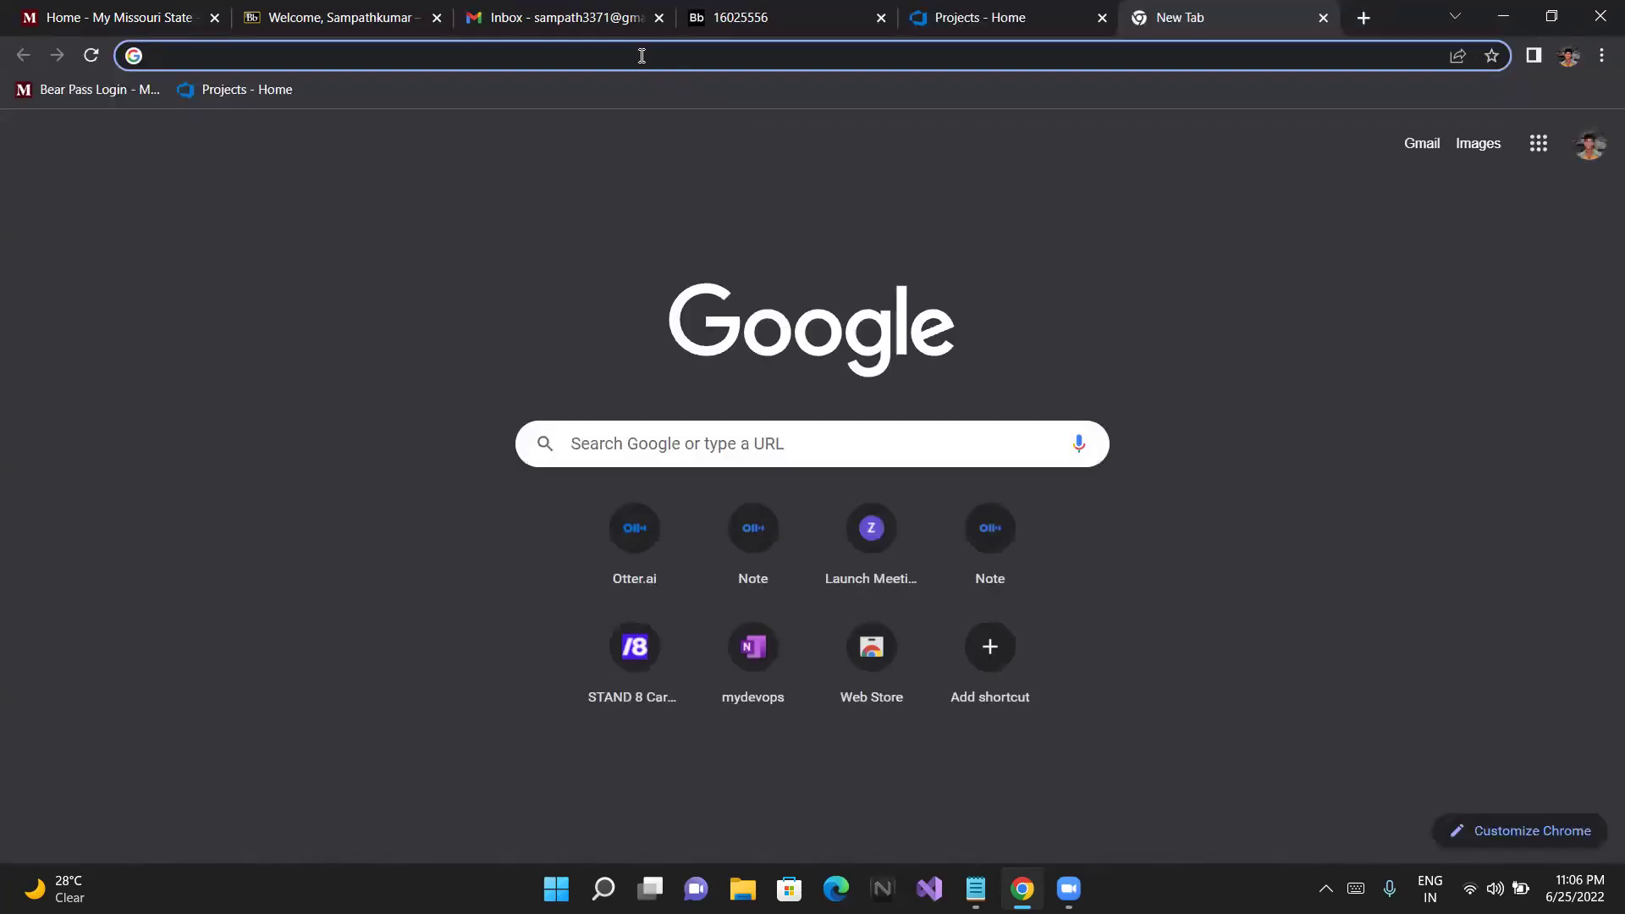
text(pot)
key(BackSpace)
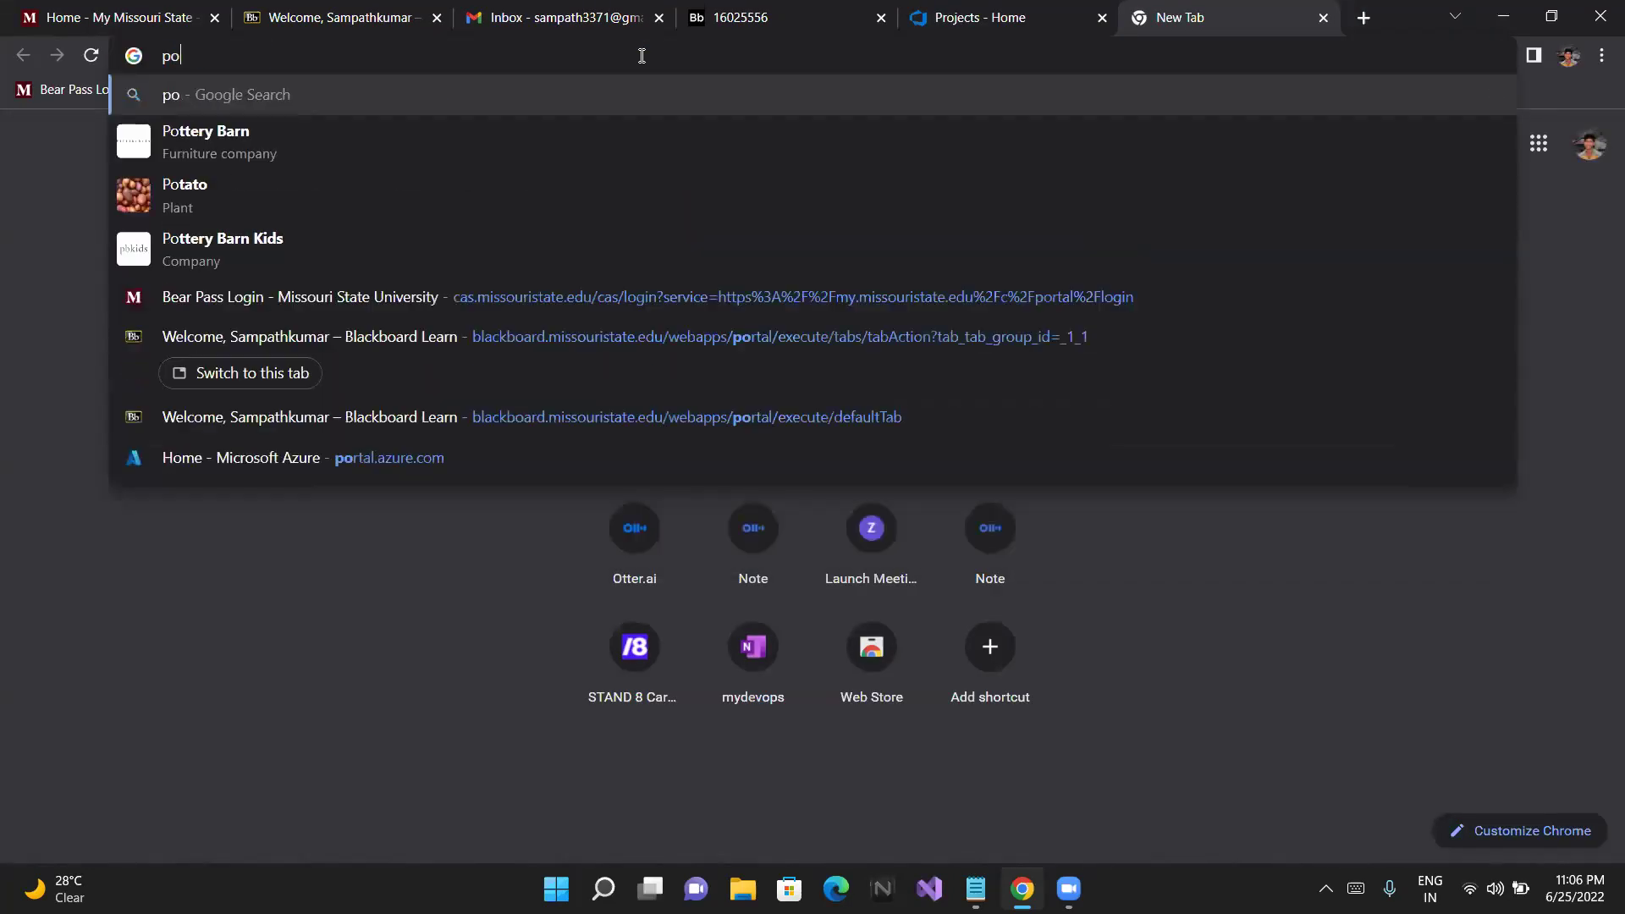
text(rtal)
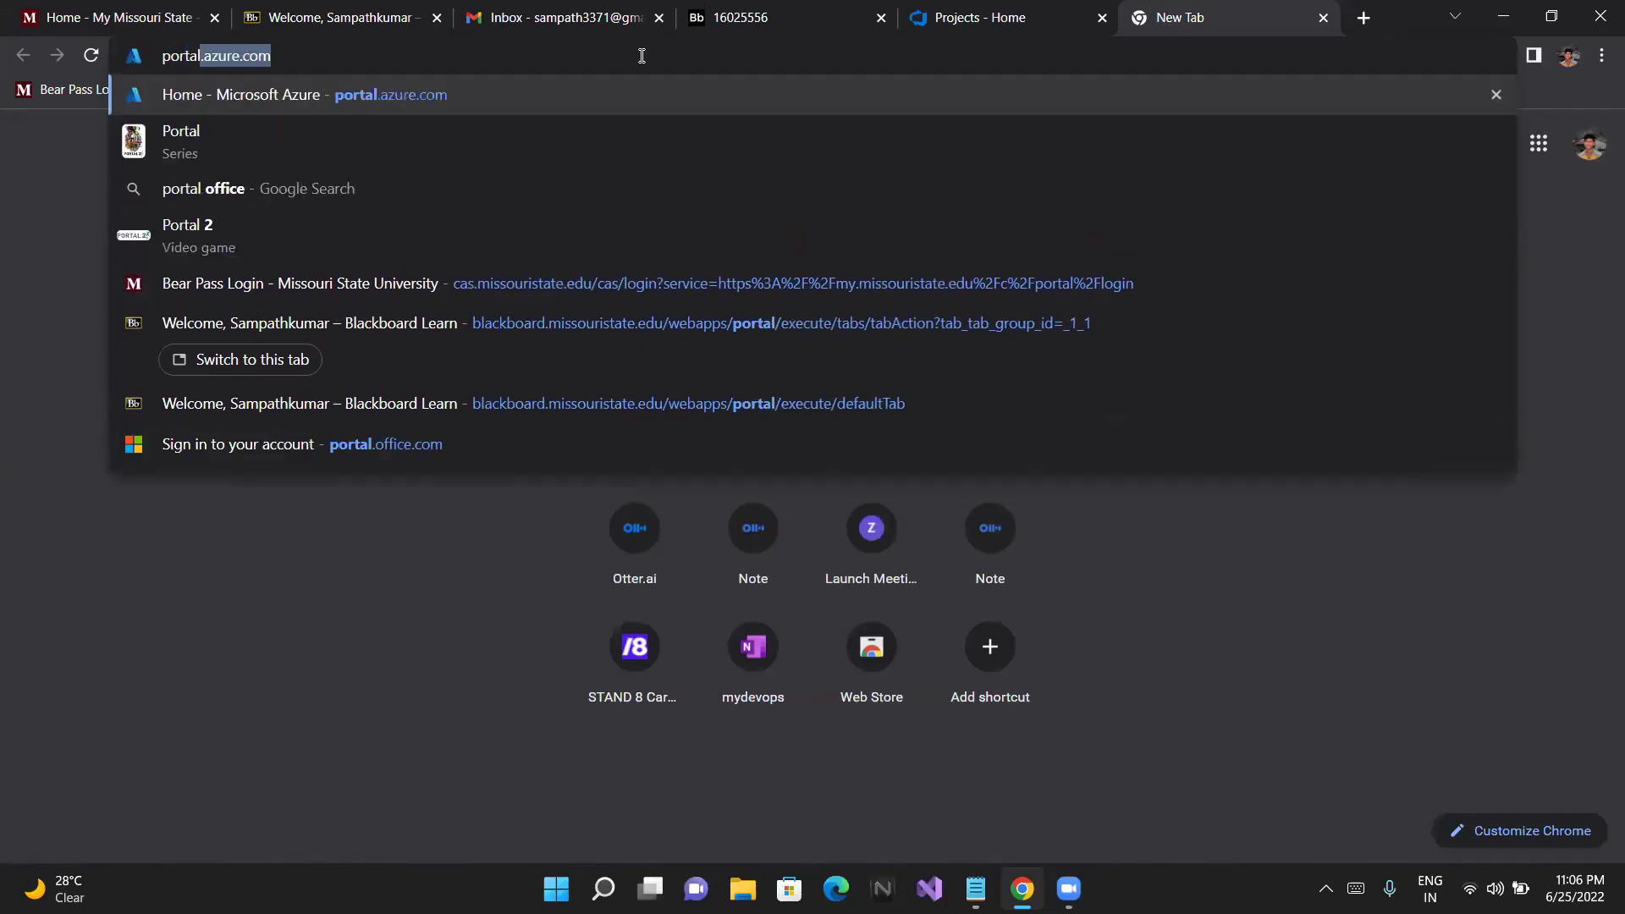
key(Return)
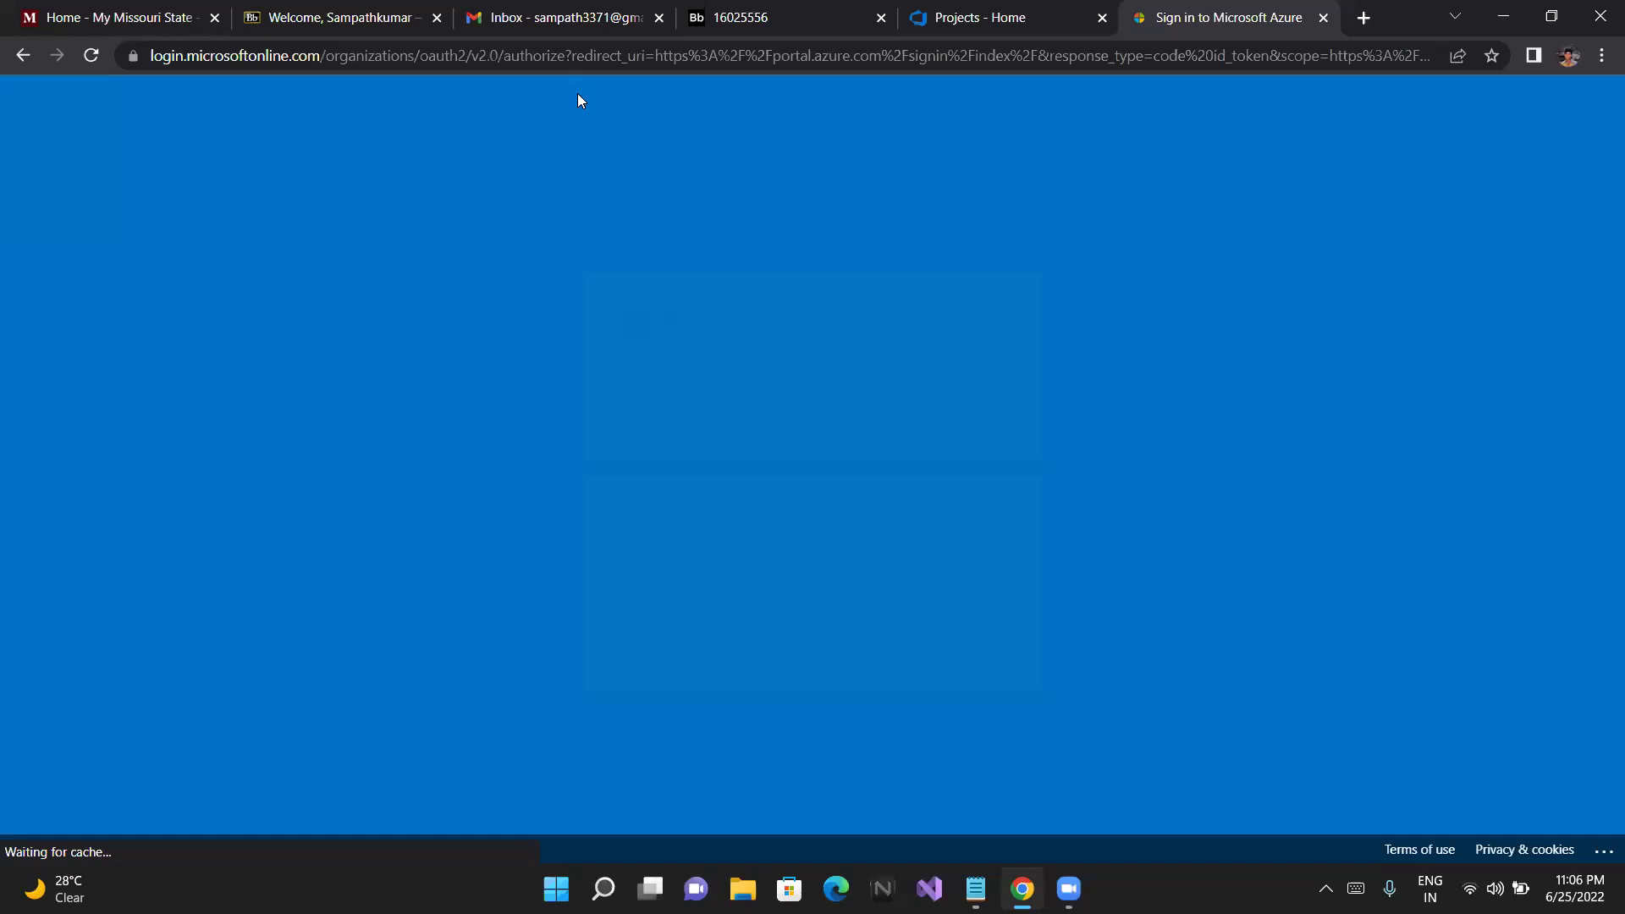
click(741, 554)
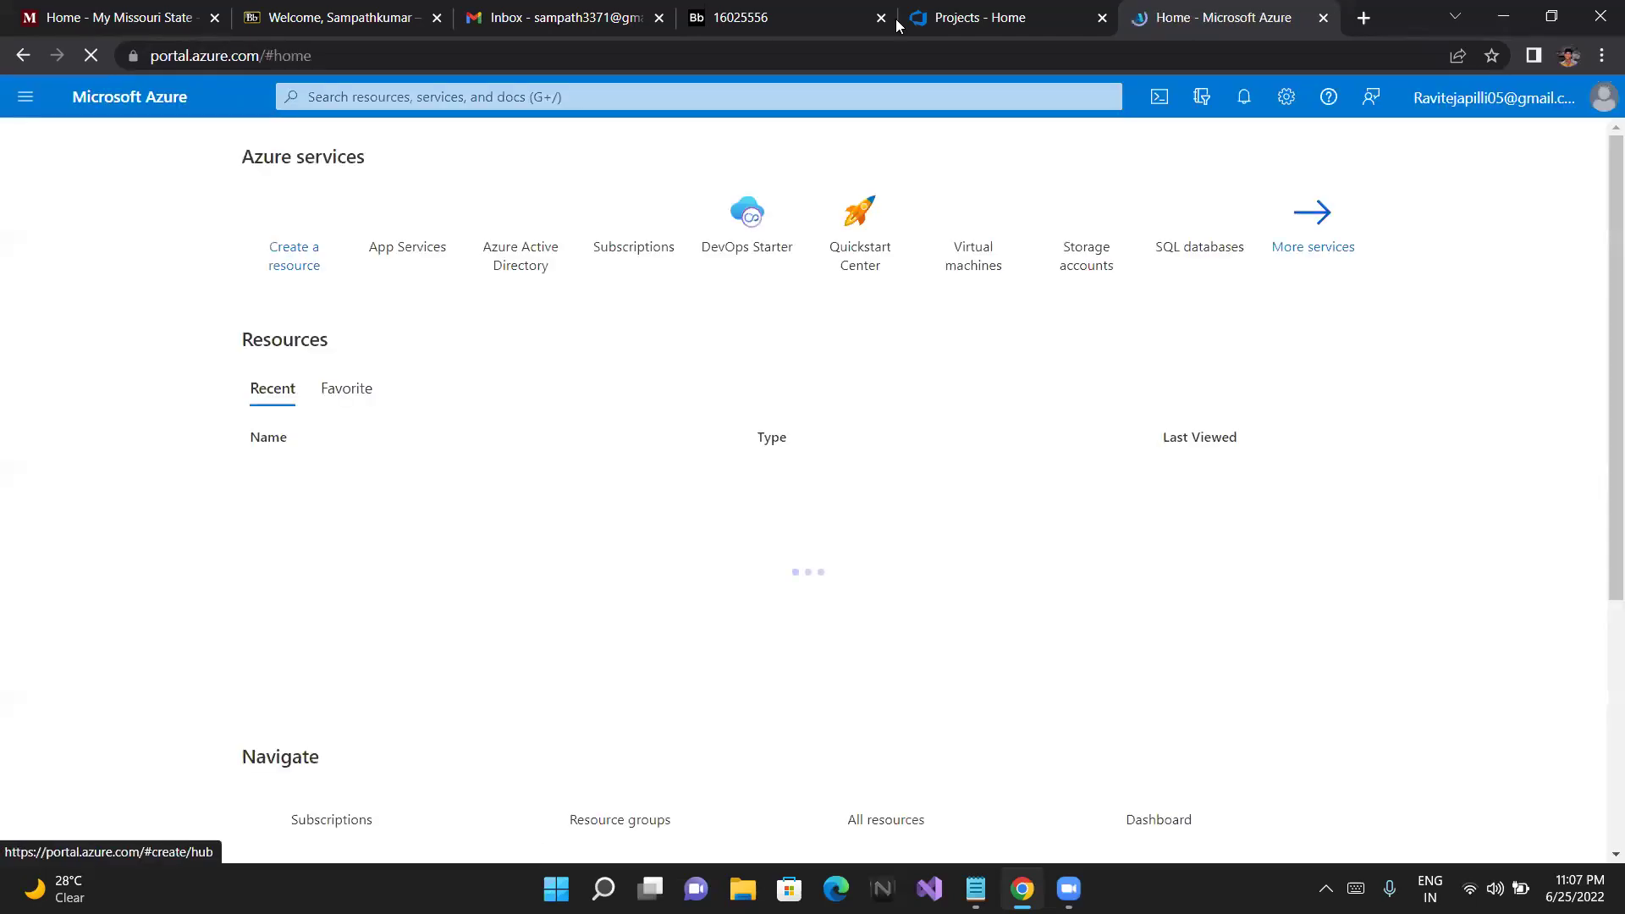
Visit Test Plans and Pipelines in the Azure DevOps project, then return to the Azure portal home
click(993, 10)
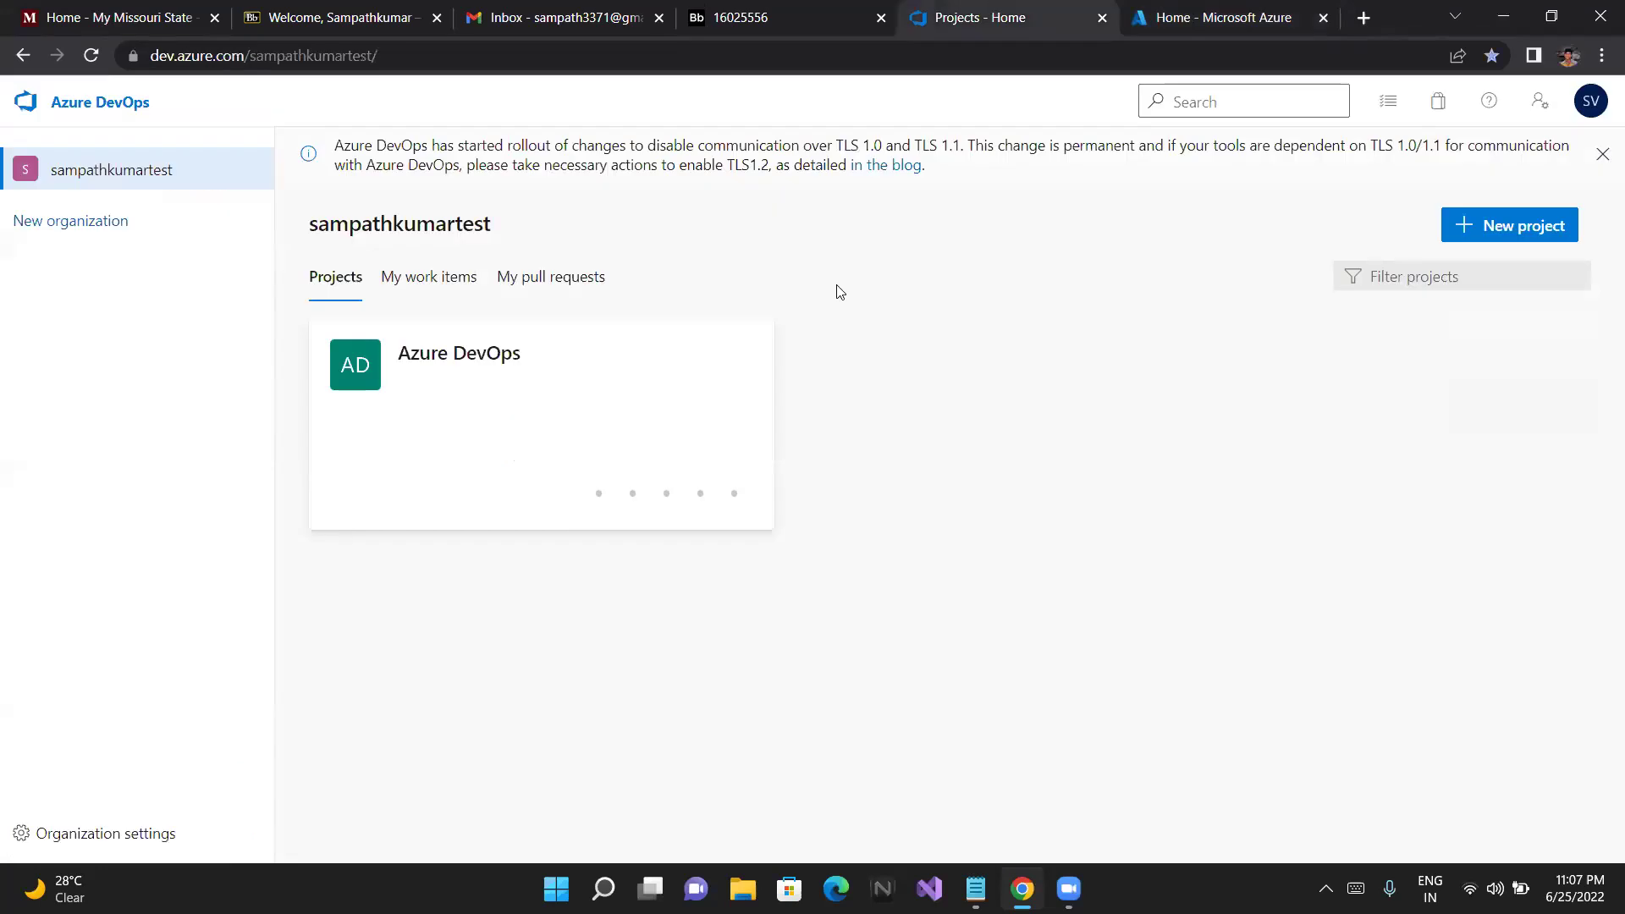
click(399, 384)
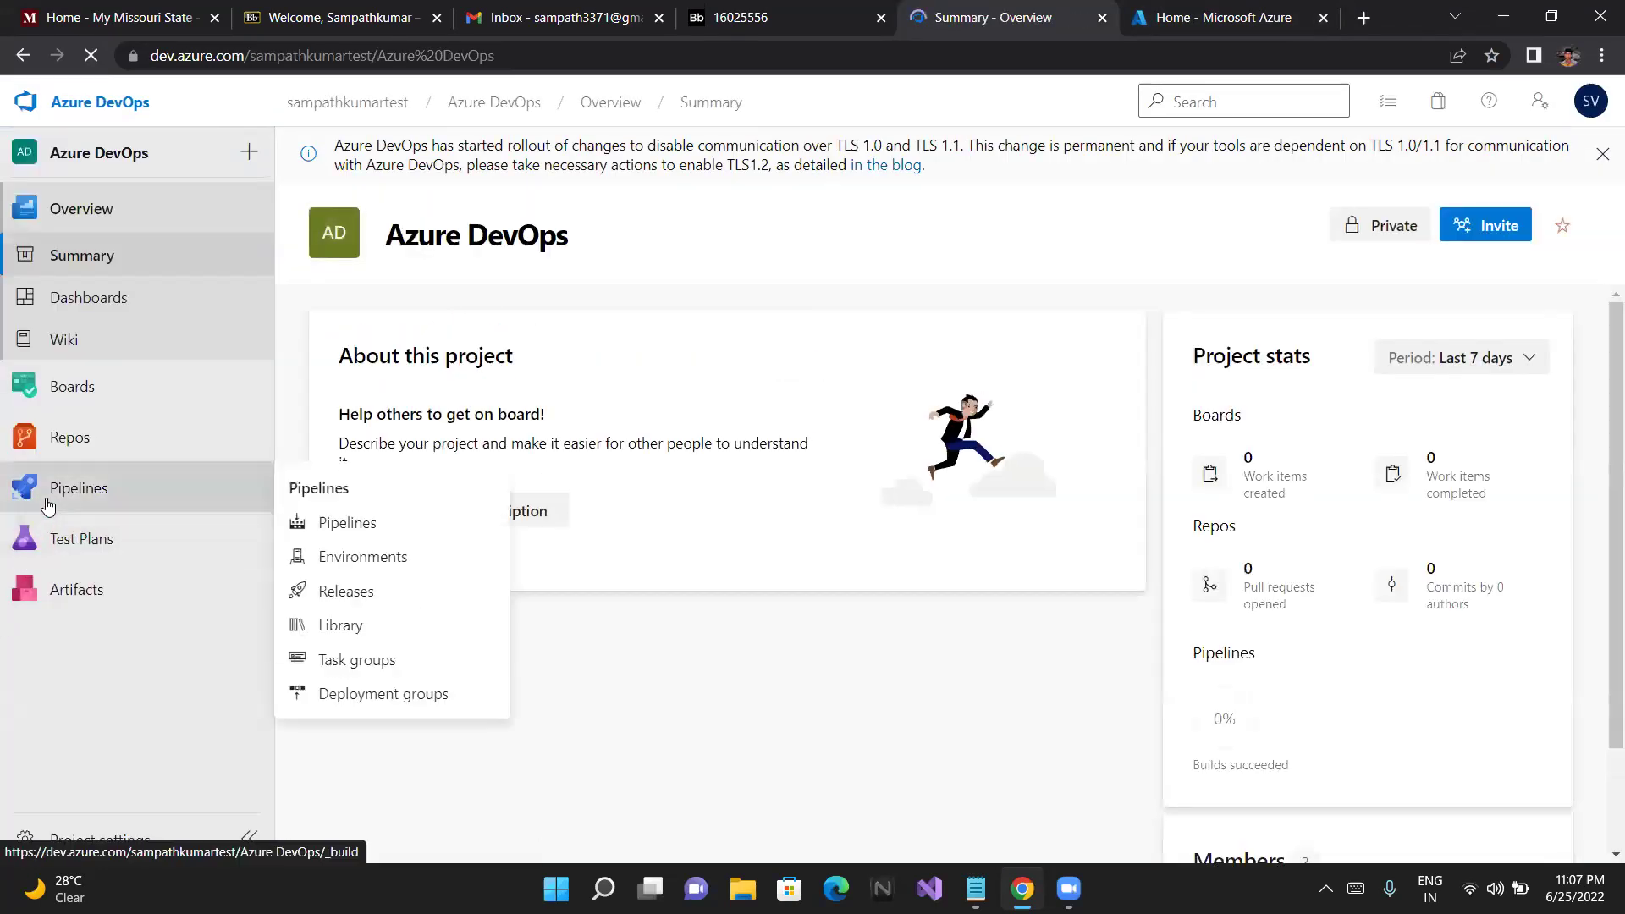
click(65, 538)
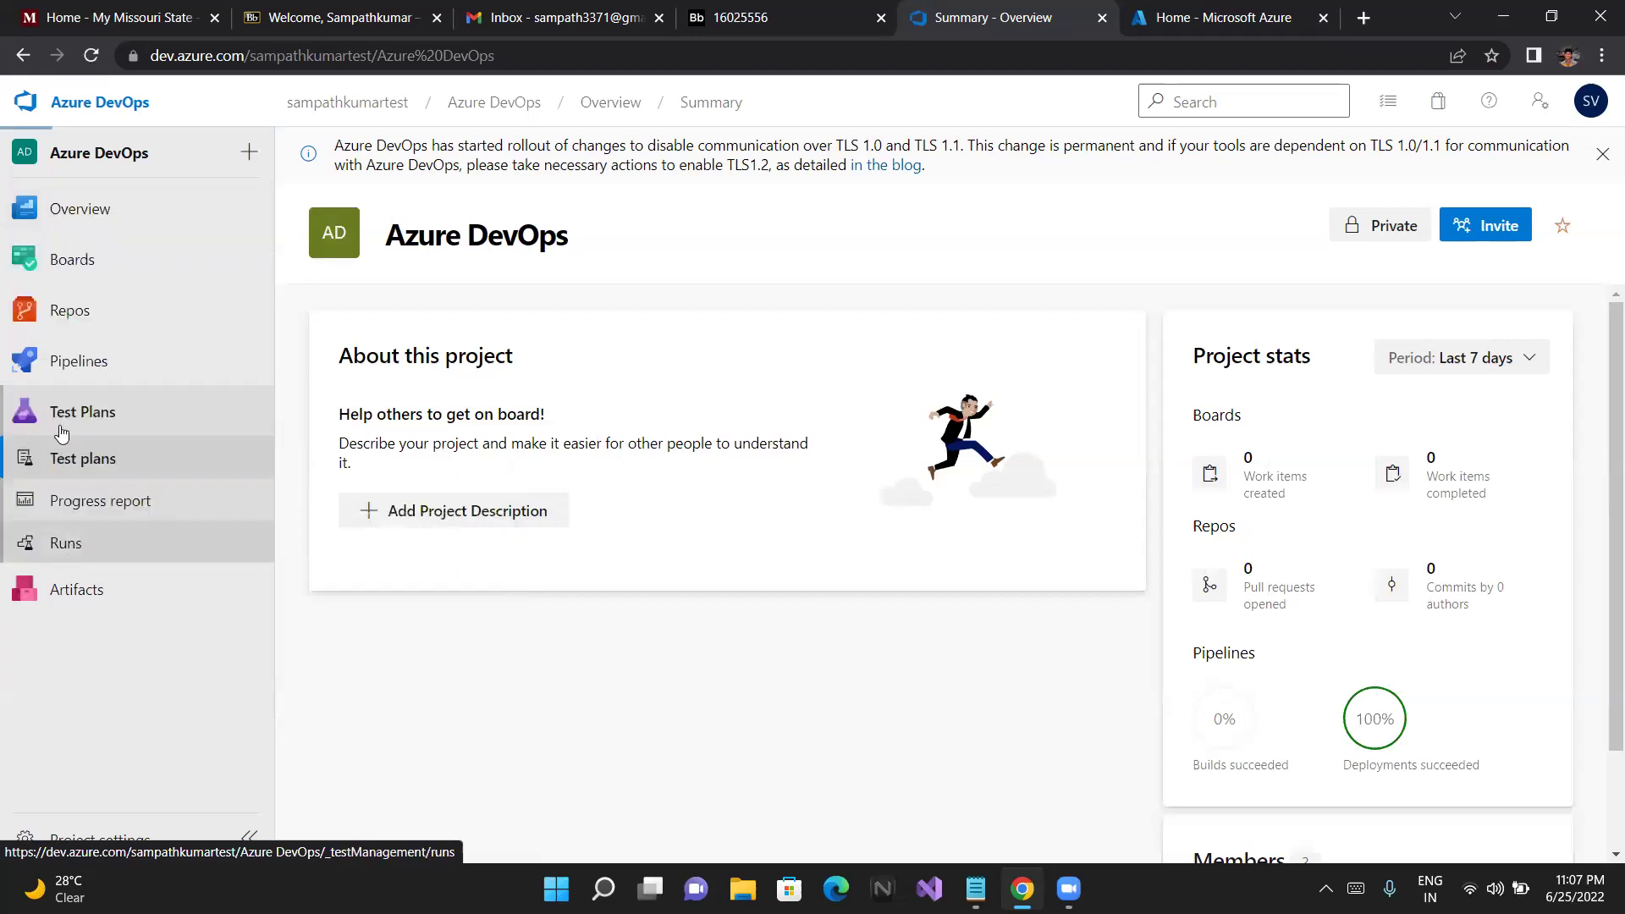
click(86, 367)
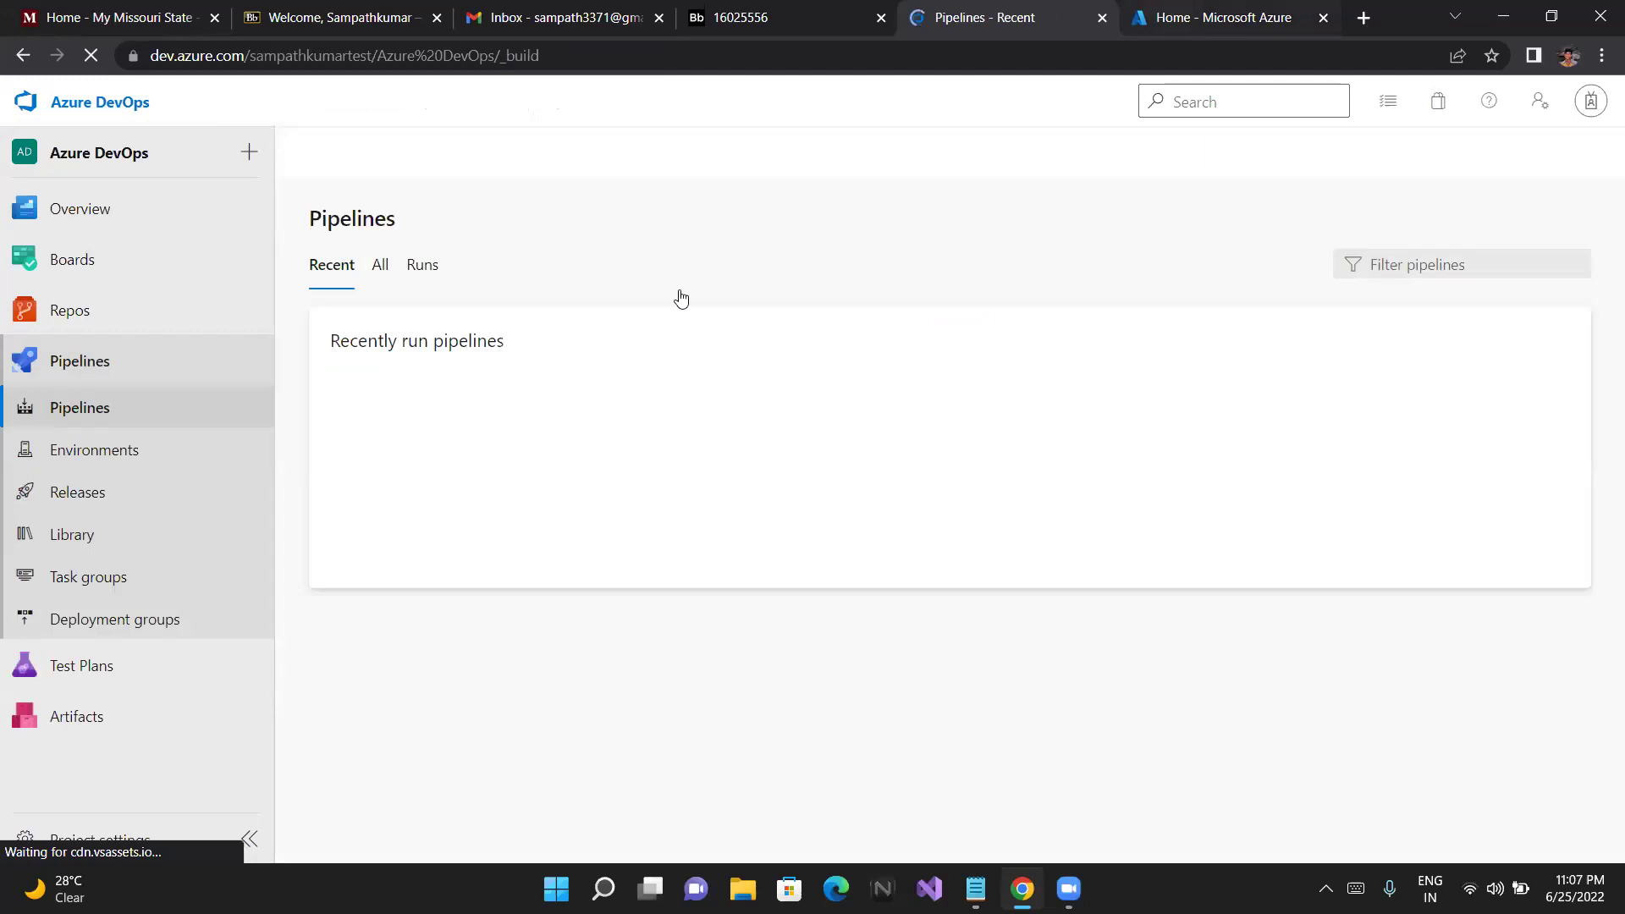
key(ctrl+Tab)
scroll(660, 317, down, 1)
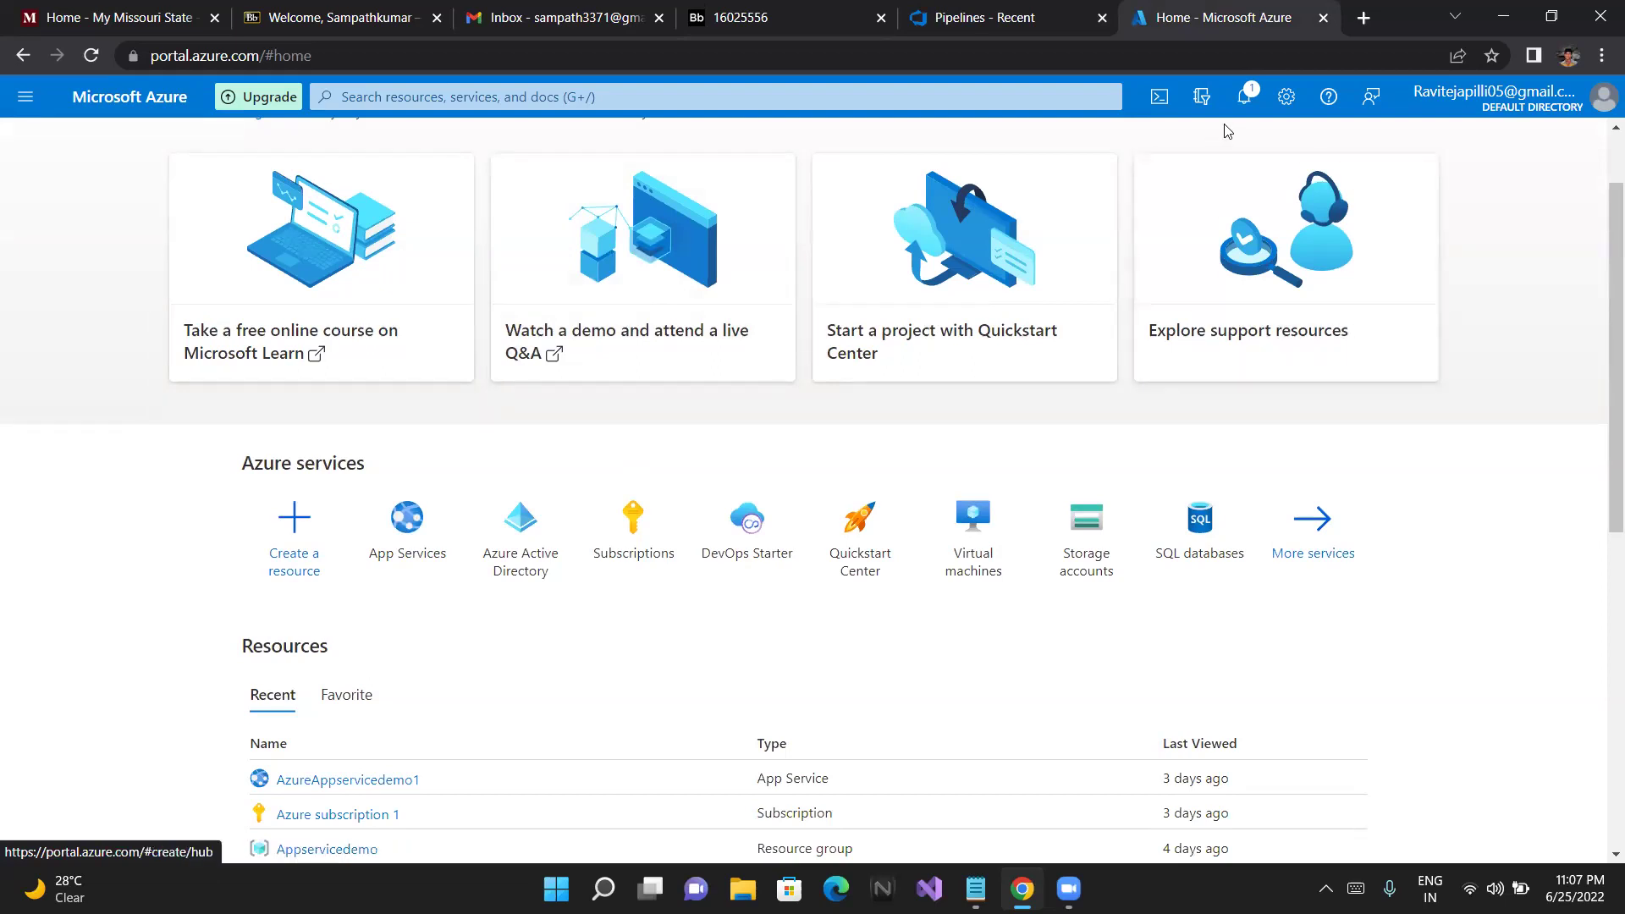
click(1234, 110)
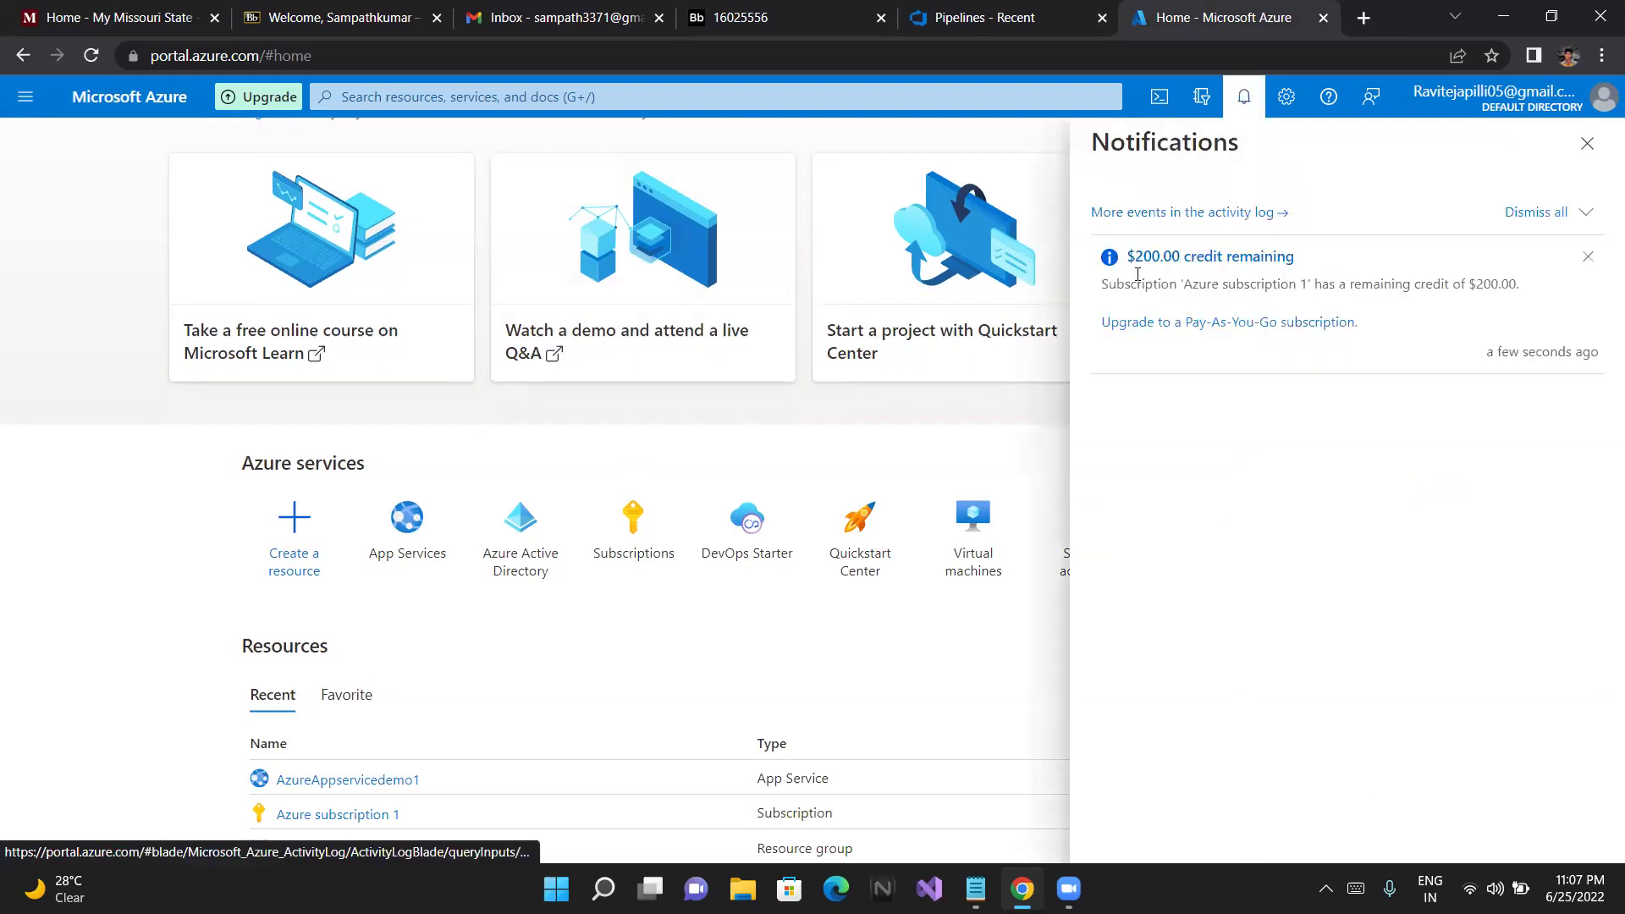
click(1588, 144)
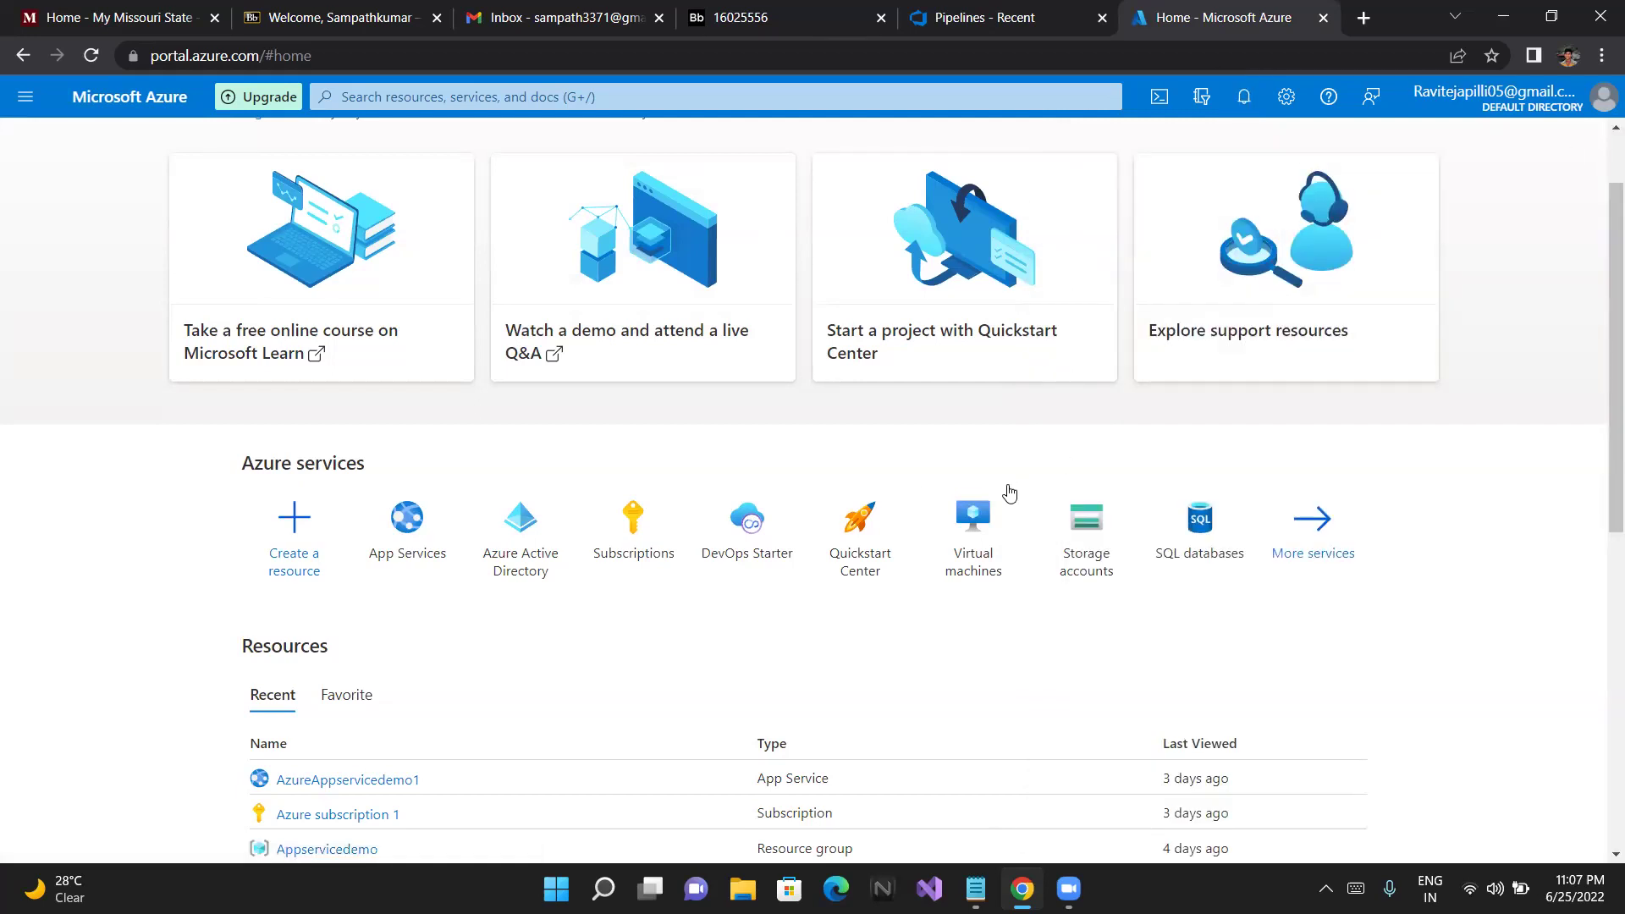
mouse_move(1009, 491)
scroll(1012, 500, down, 1)
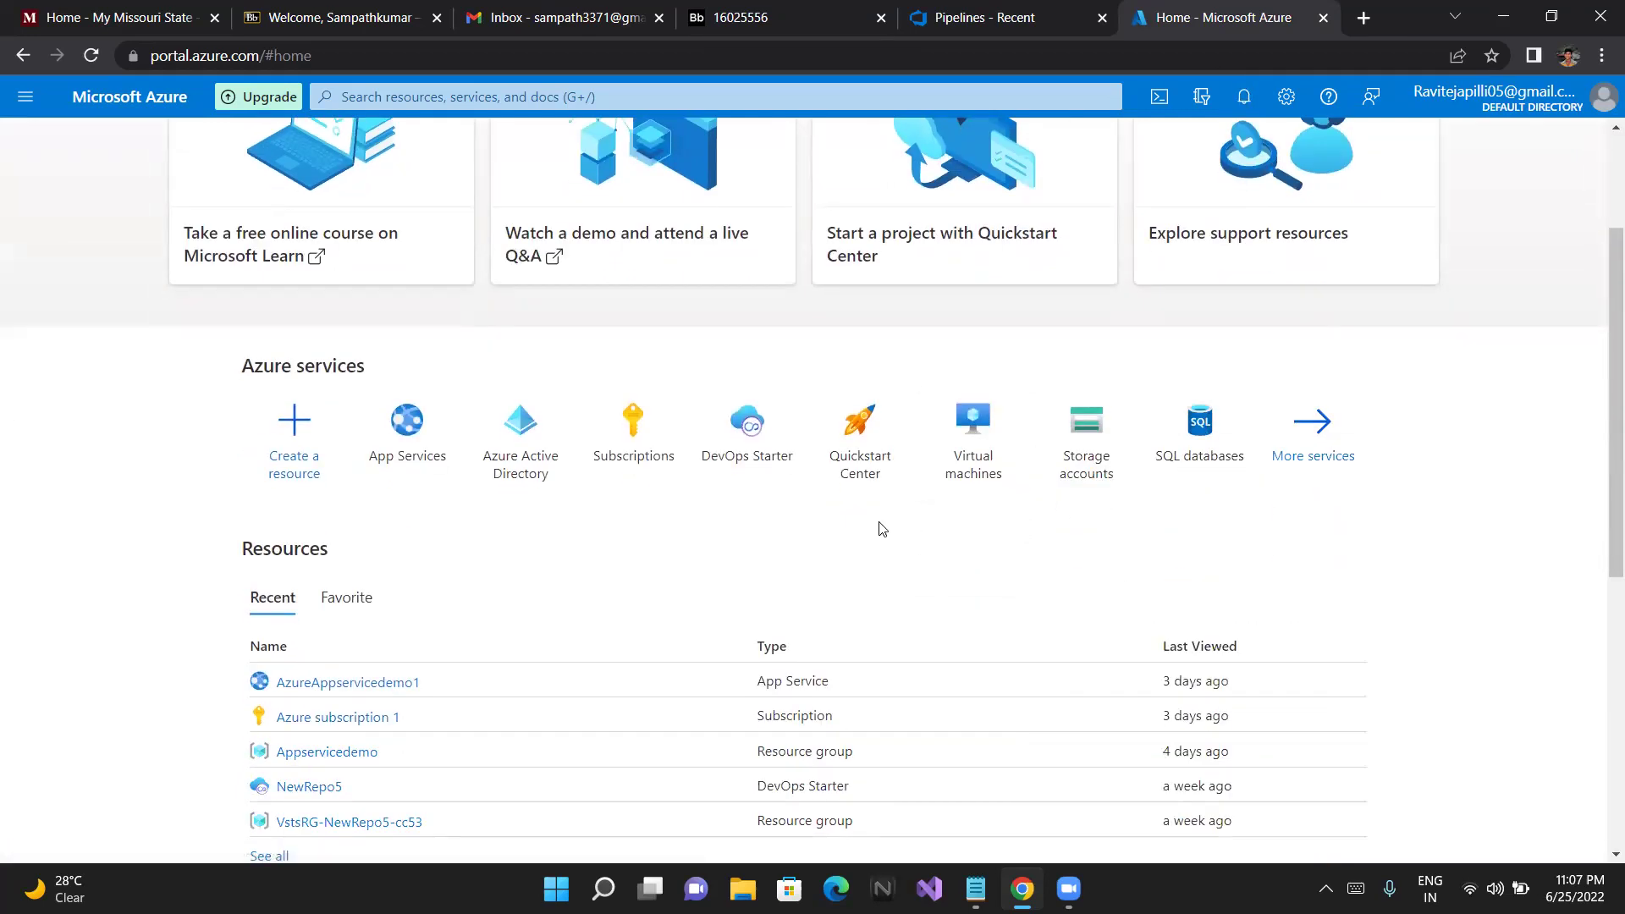
scroll(880, 529, up, 2)
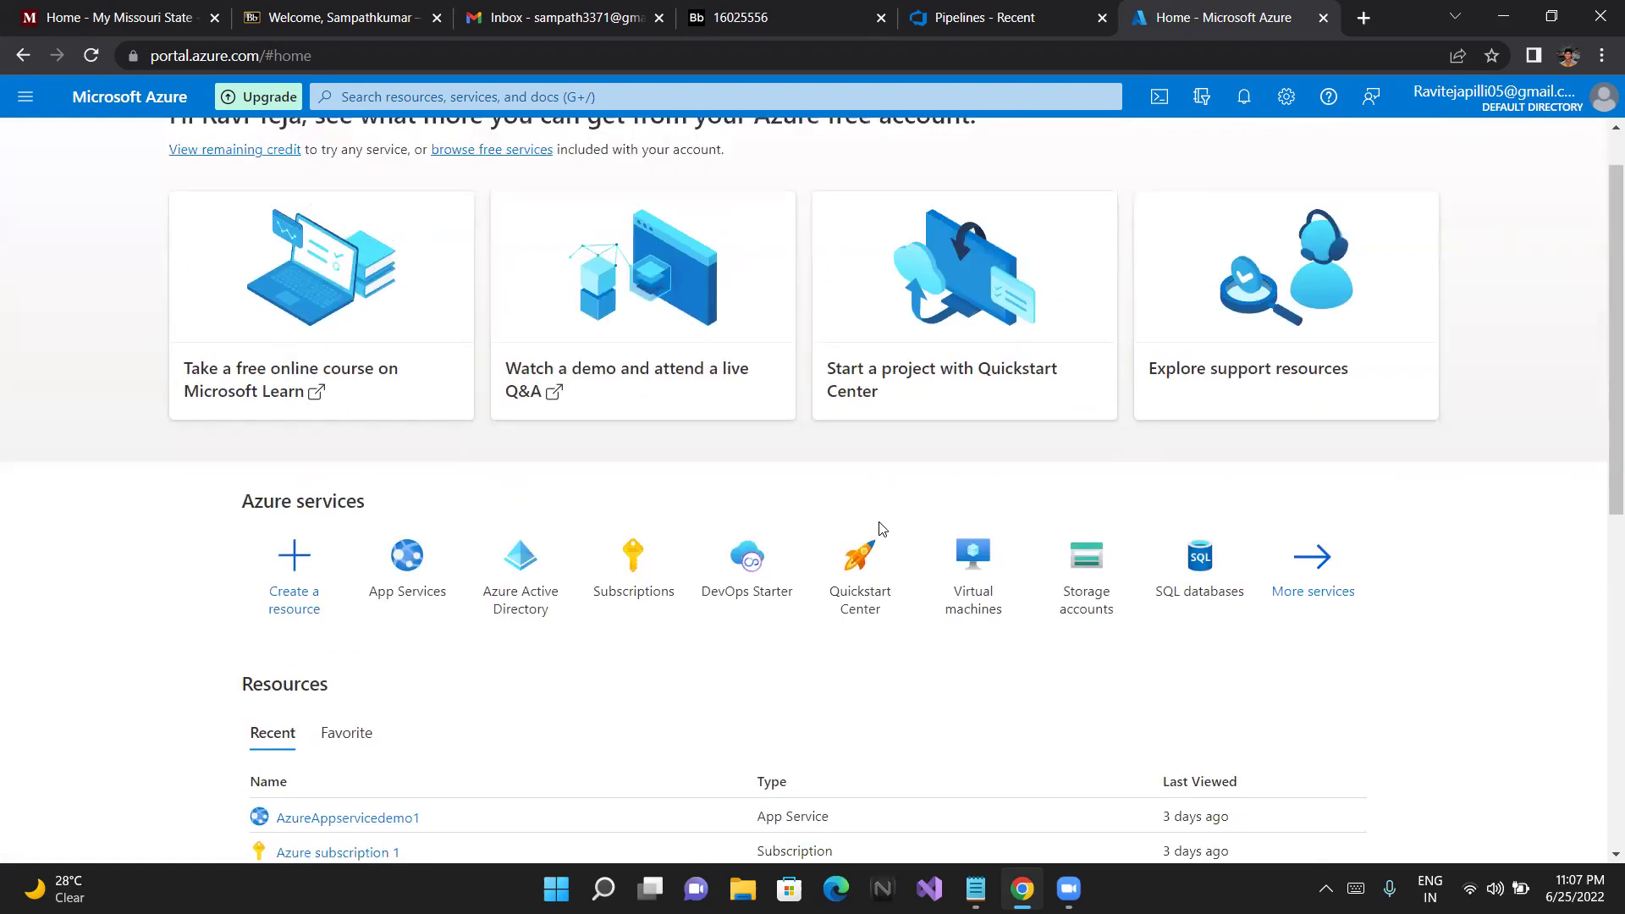
scroll(556, 446, up, 1)
scroll(555, 446, up, 1)
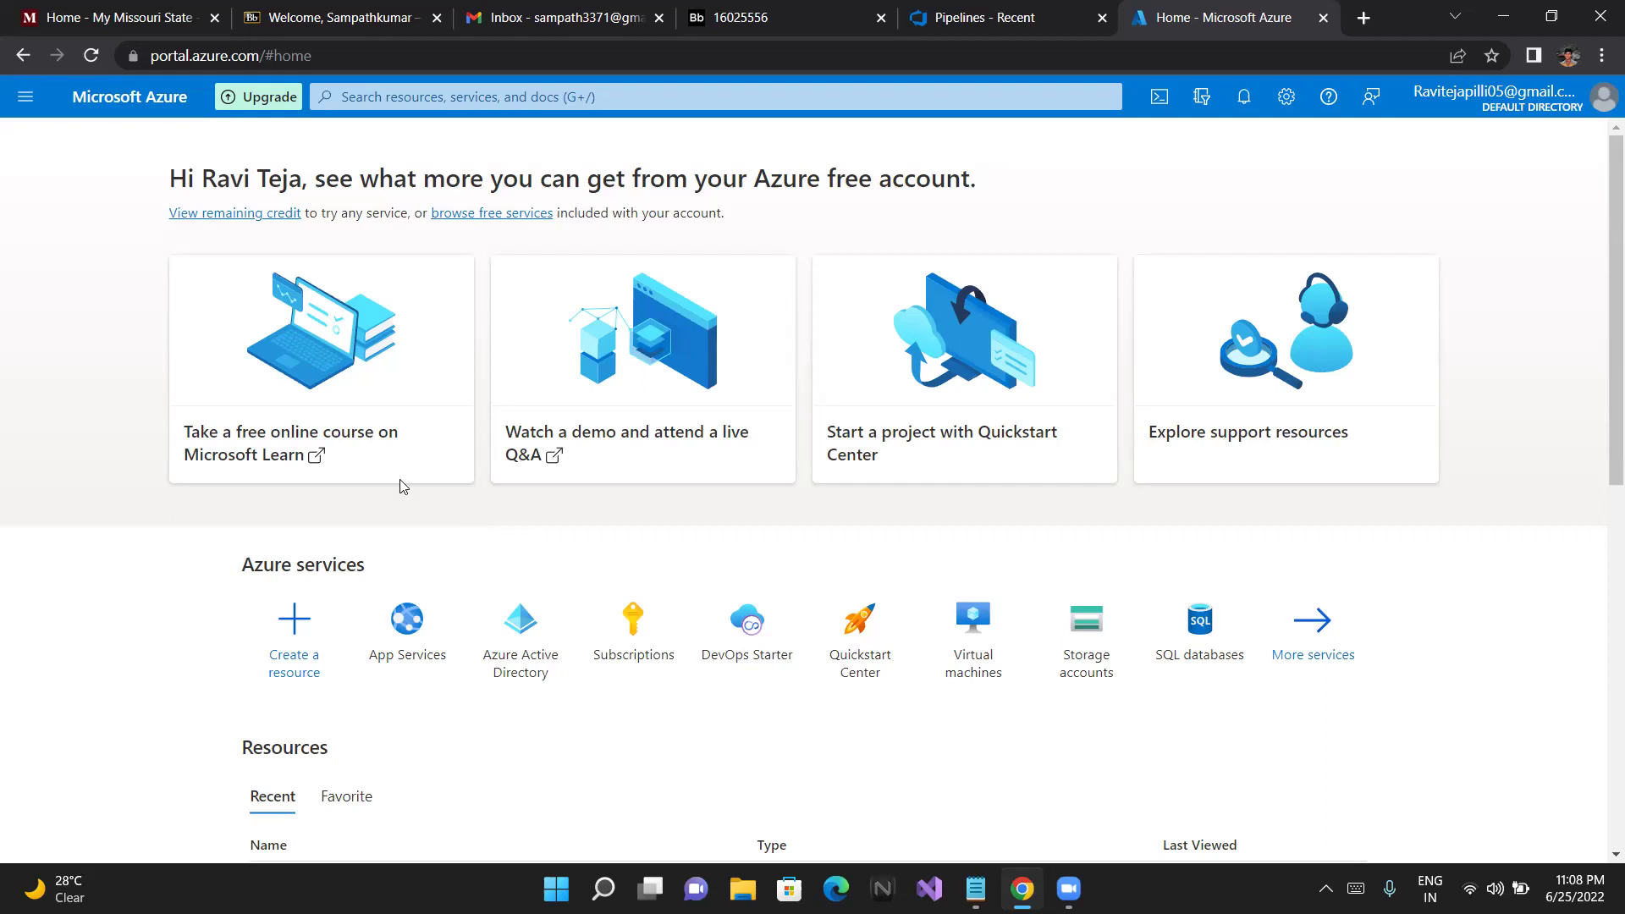
Start a new Virtual machine from the Create a resource page's Popular Azure services
click(12, 100)
click(302, 621)
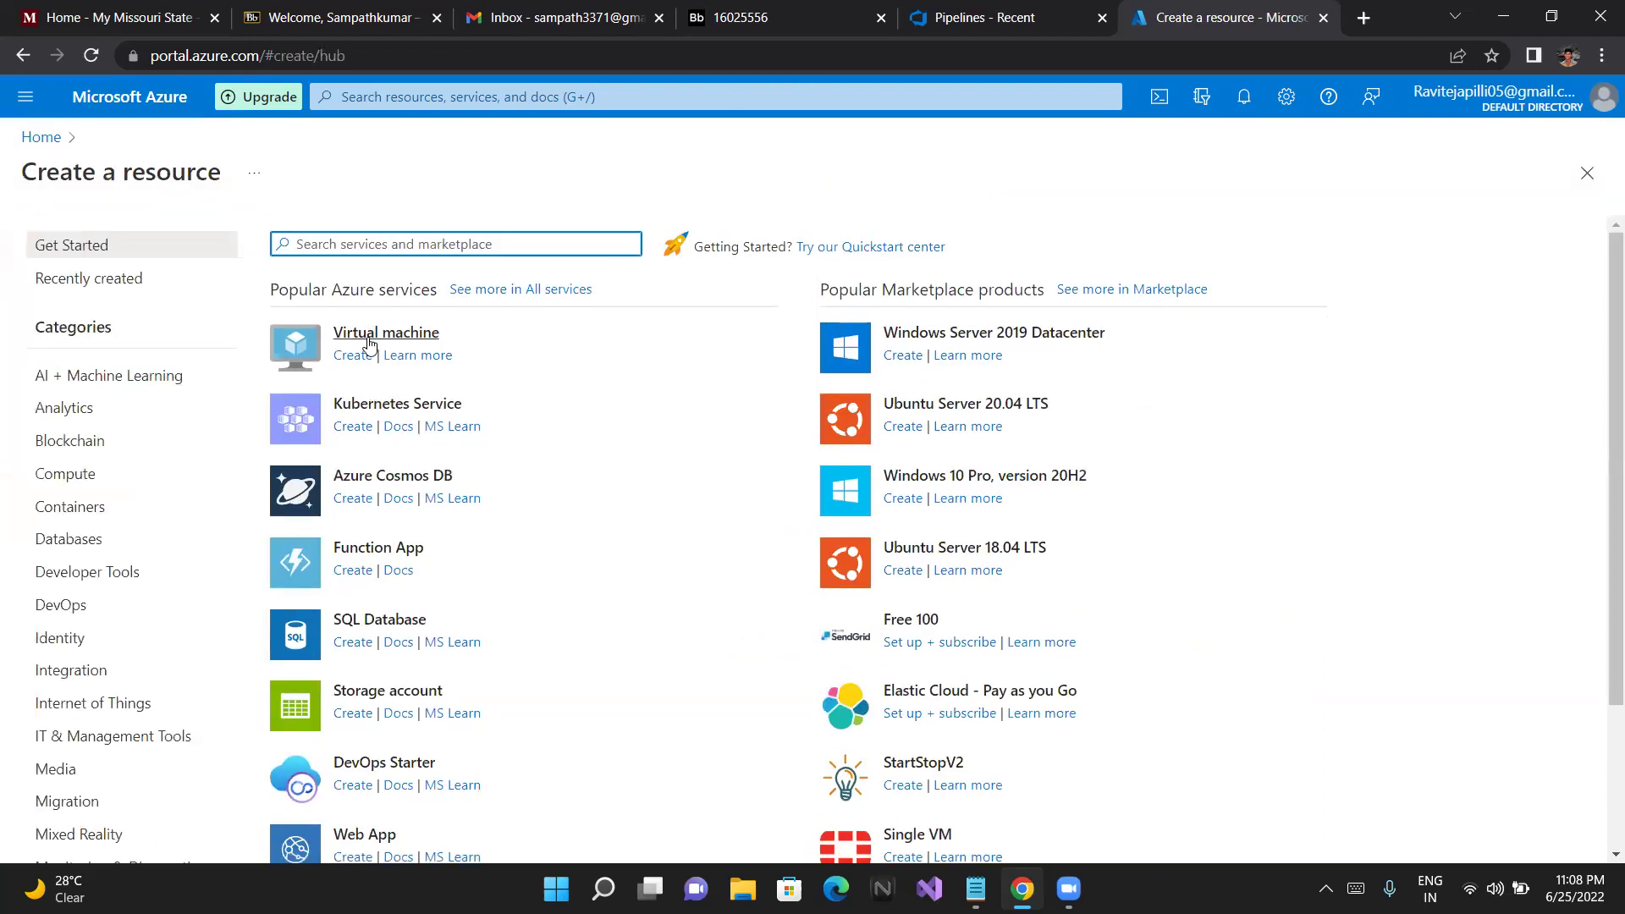
click(369, 343)
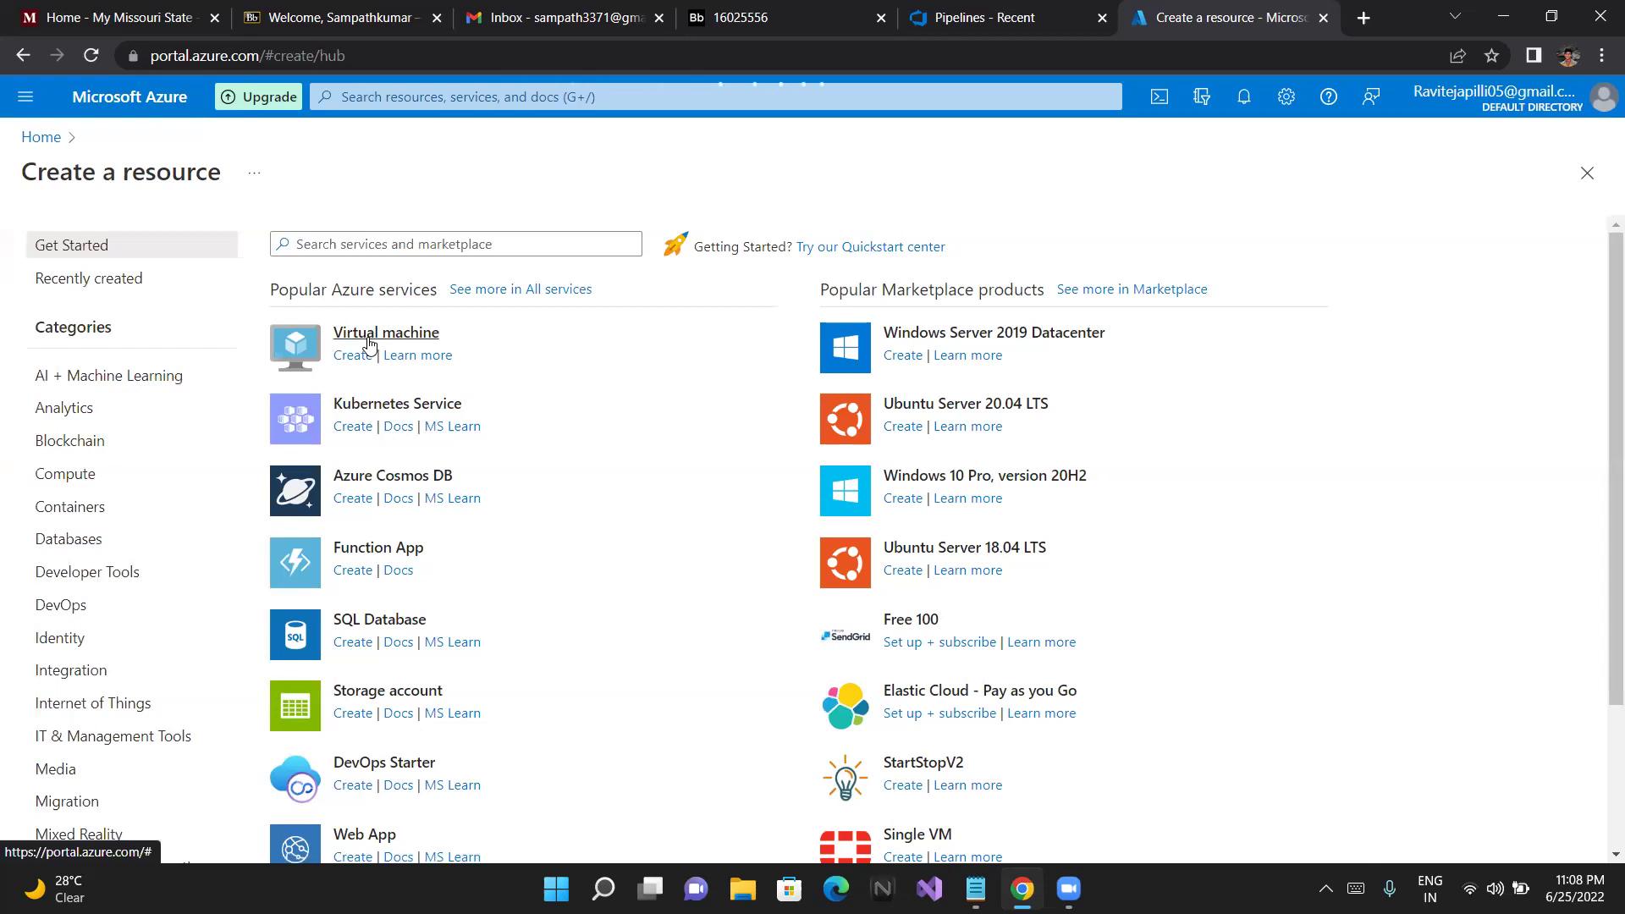
click(369, 343)
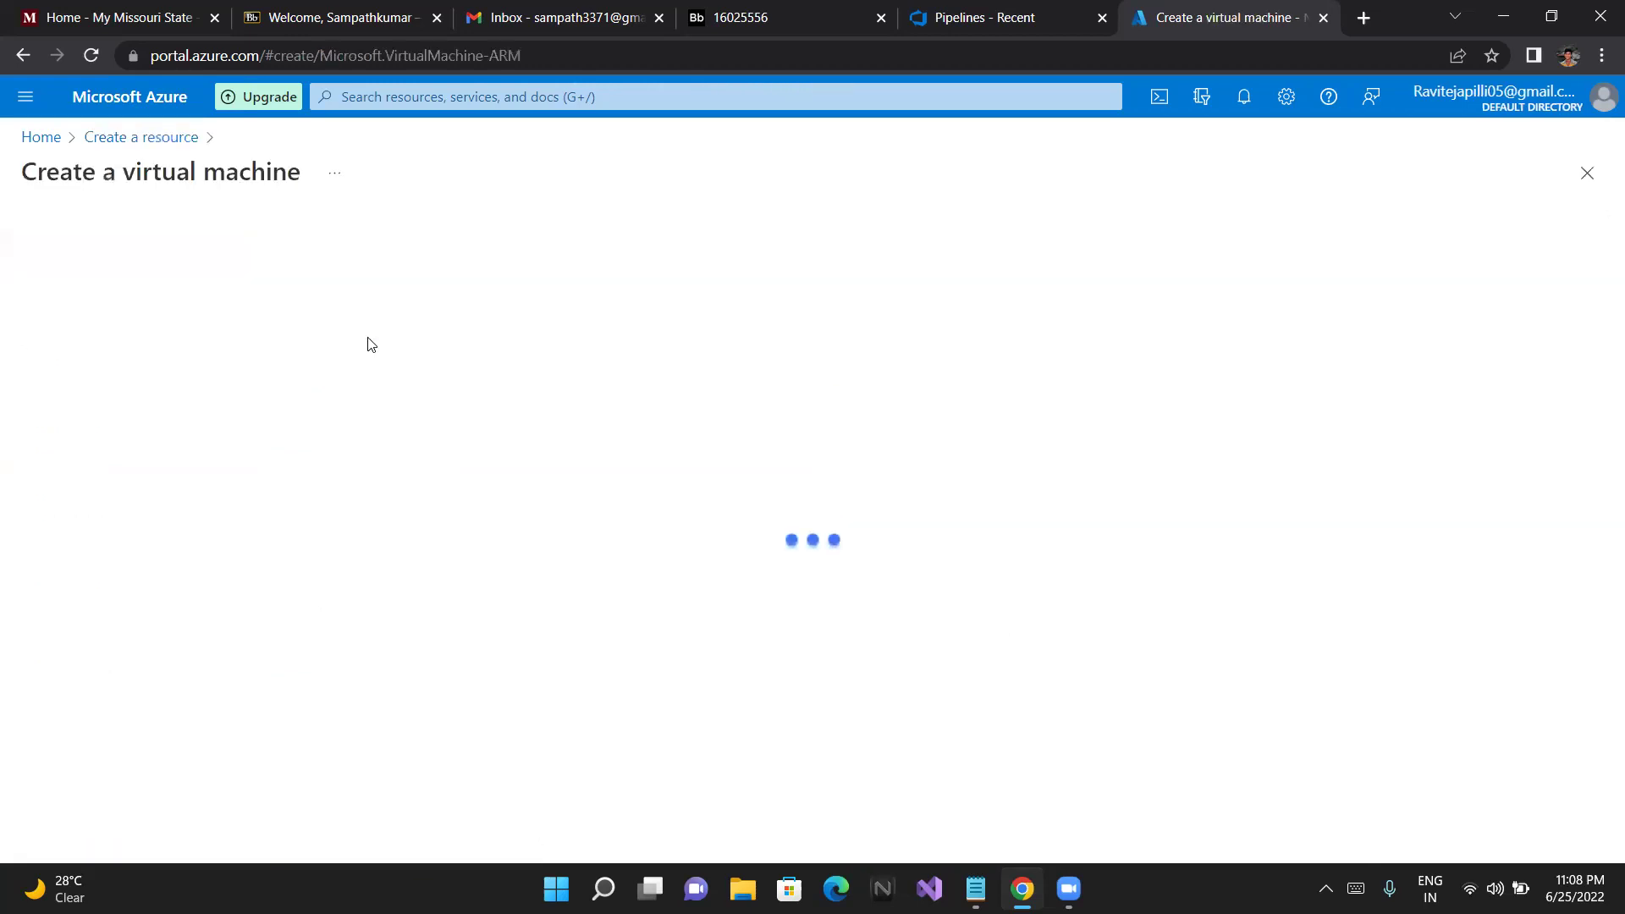
click(191, 136)
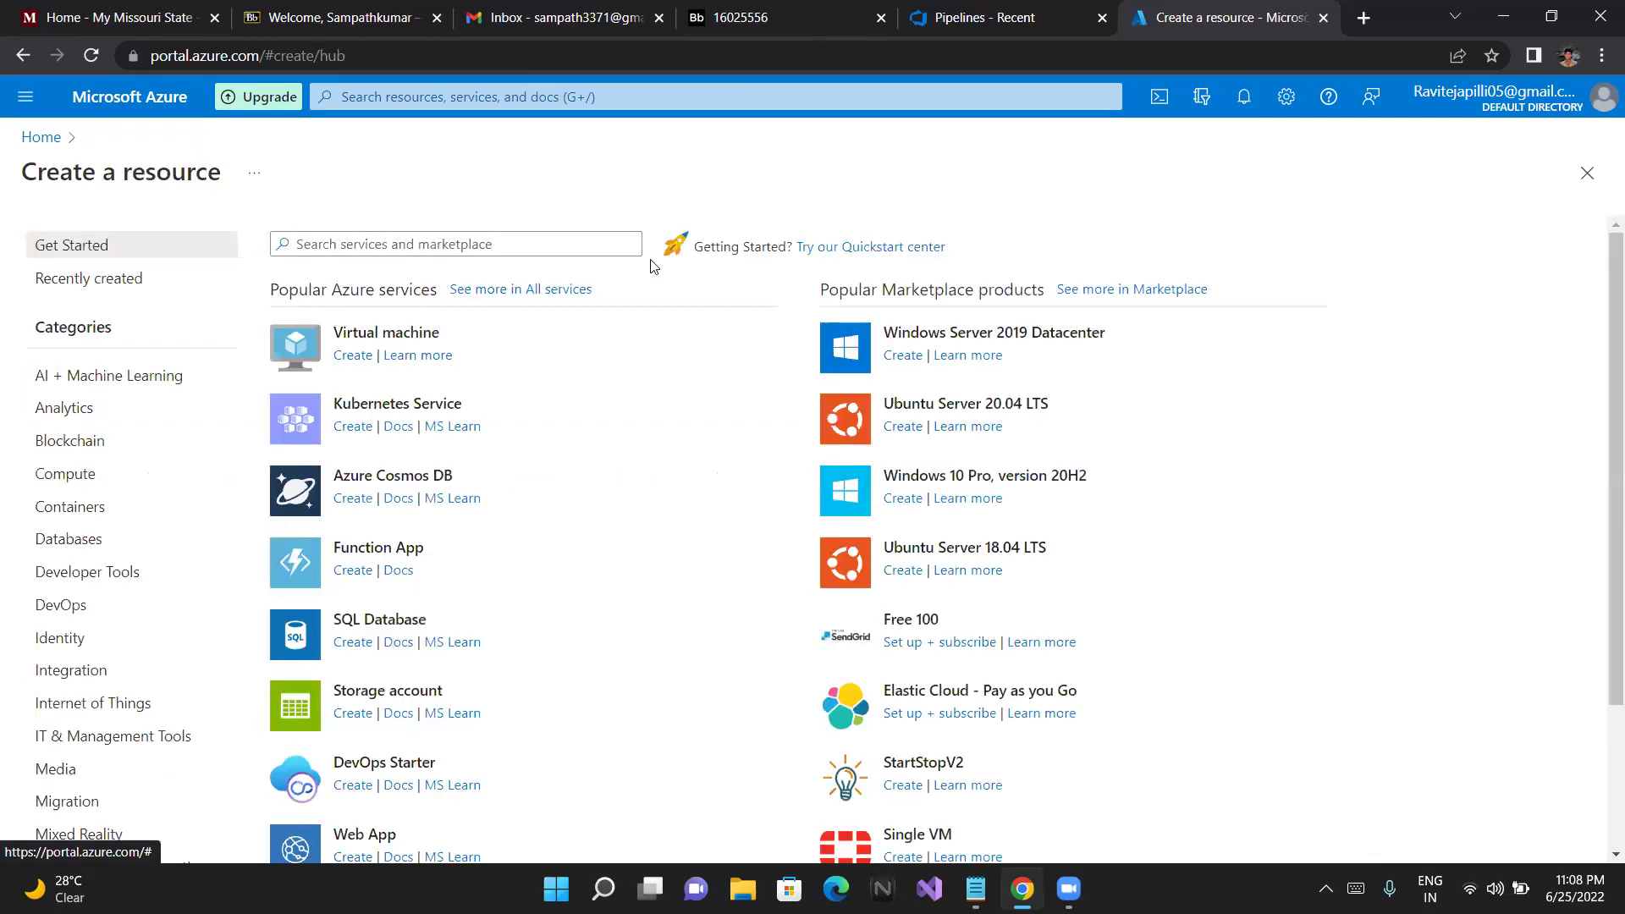
click(426, 342)
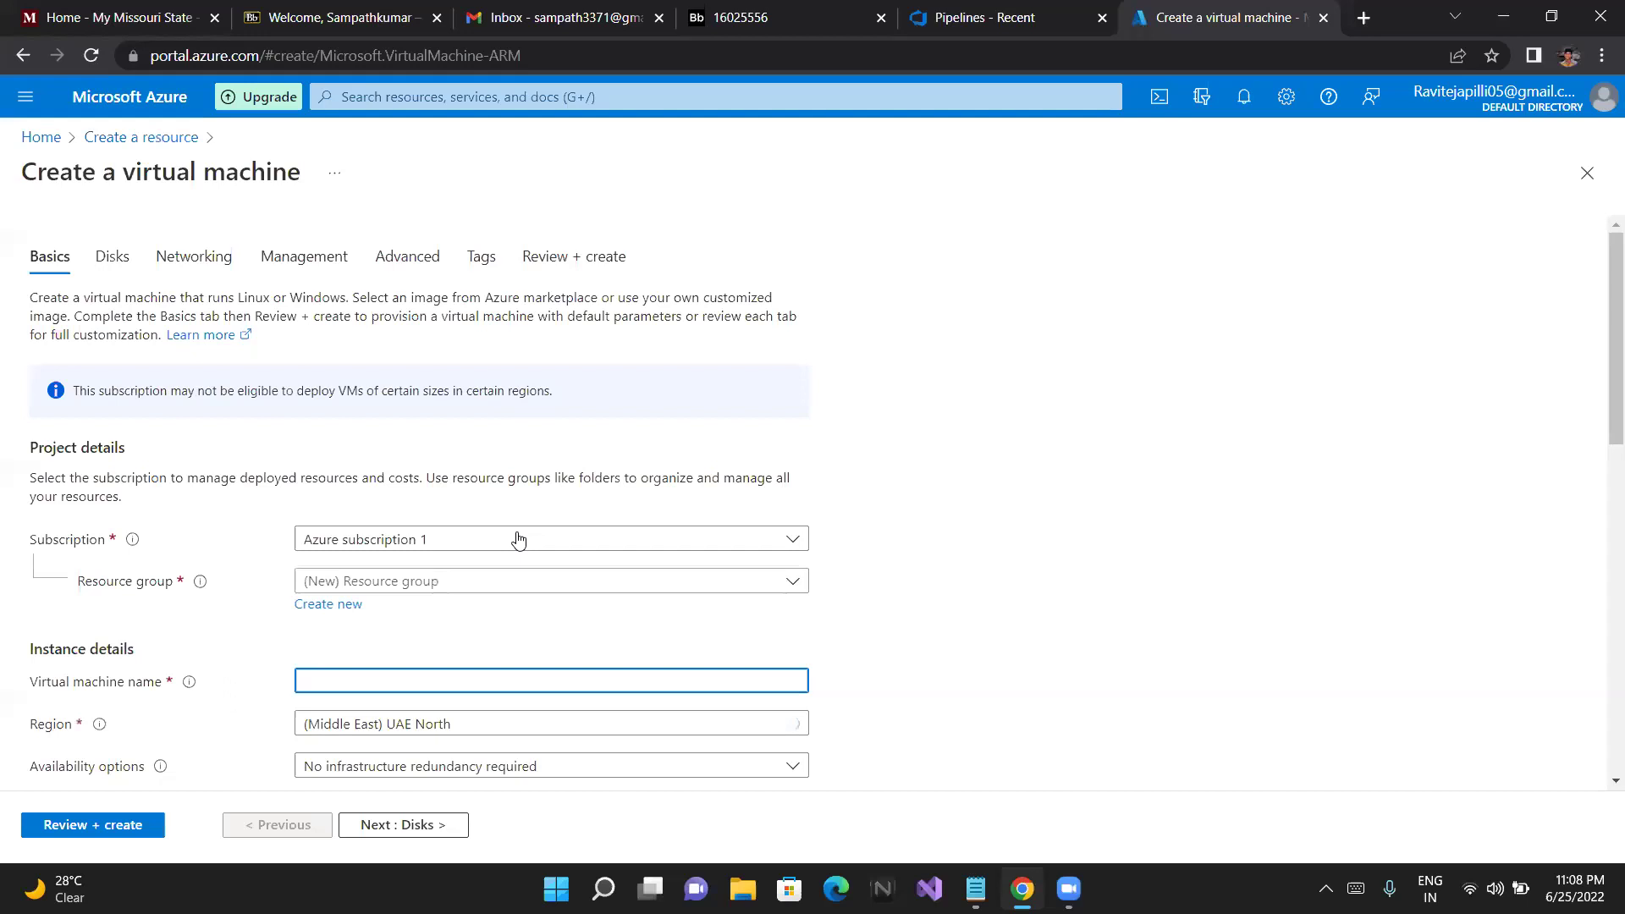
Check the existing resource group list without choosing one
scroll(541, 508, down, 1)
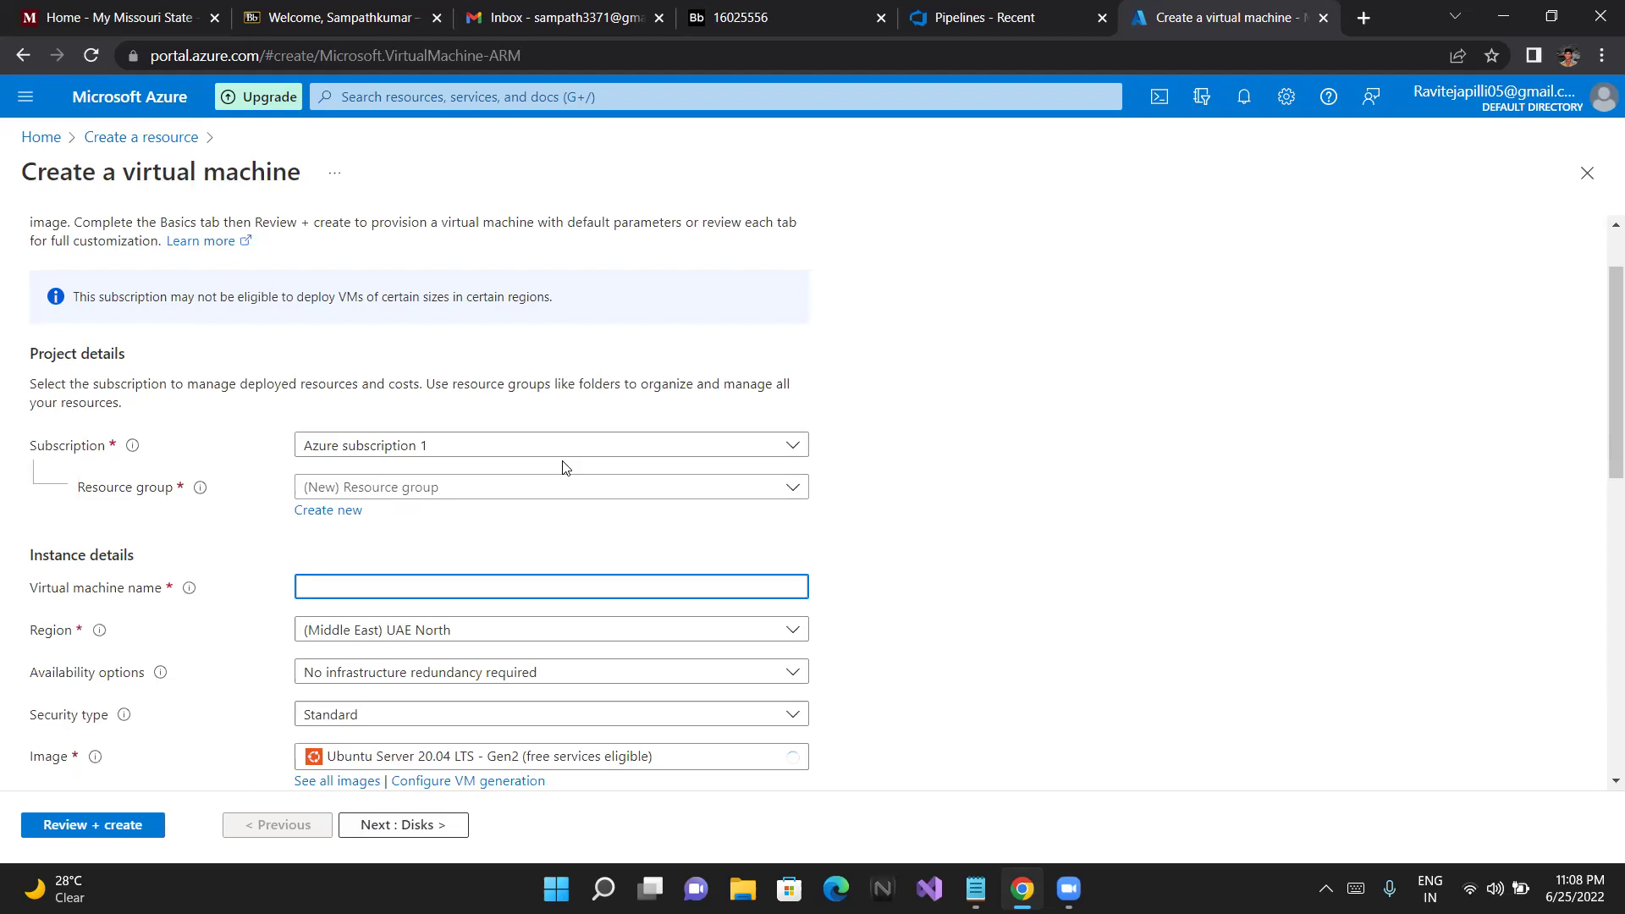
click(565, 469)
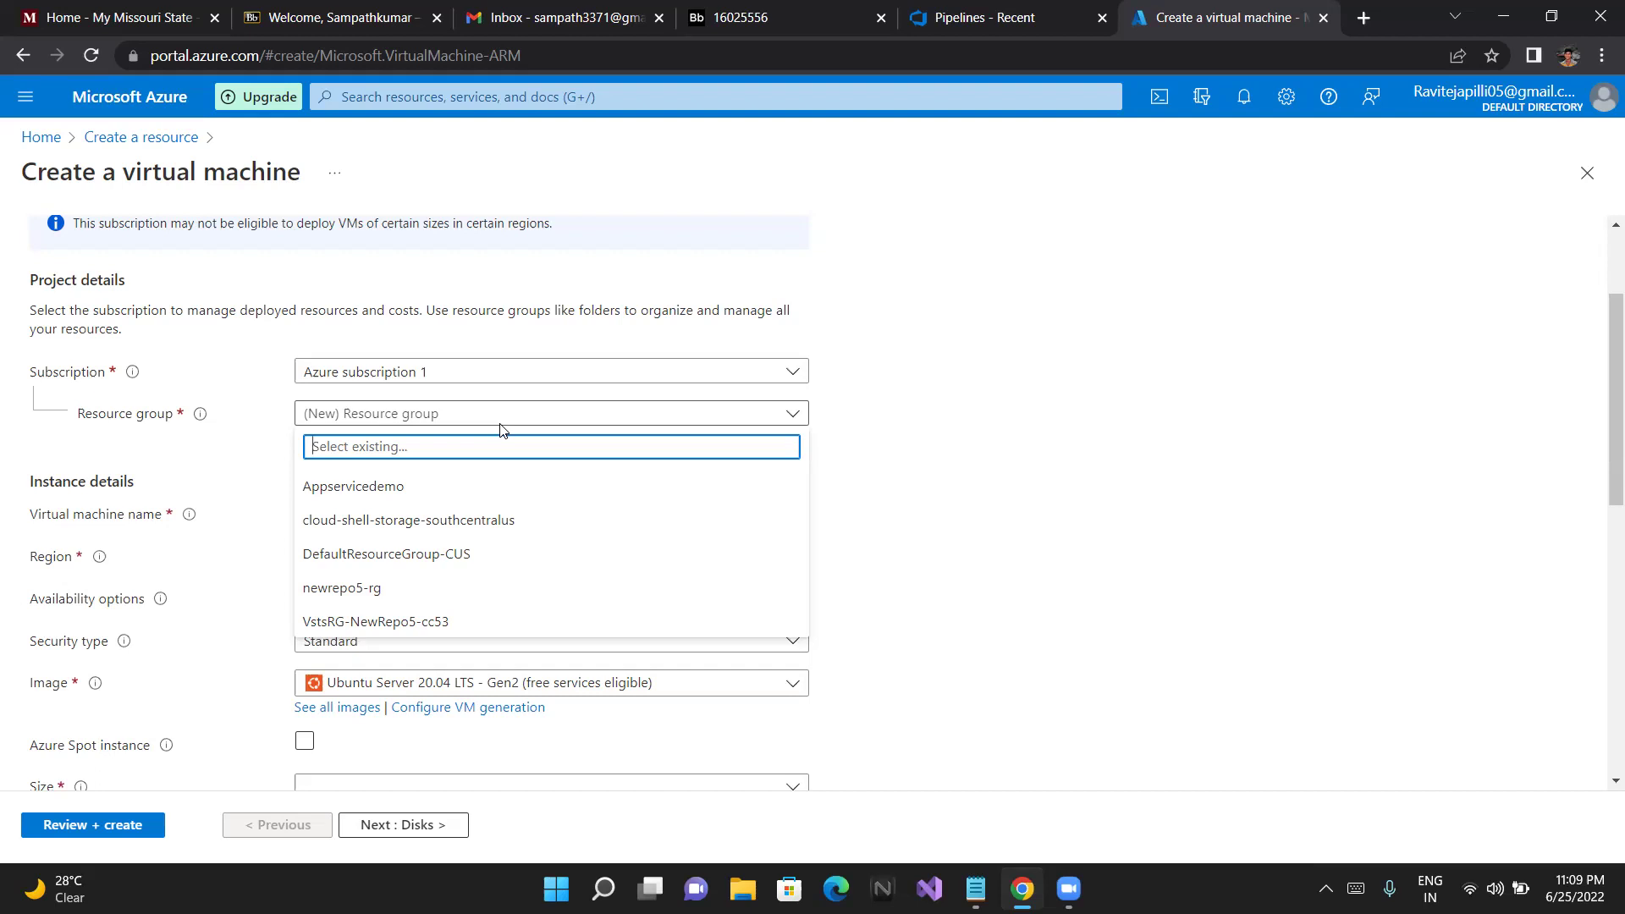
click(540, 410)
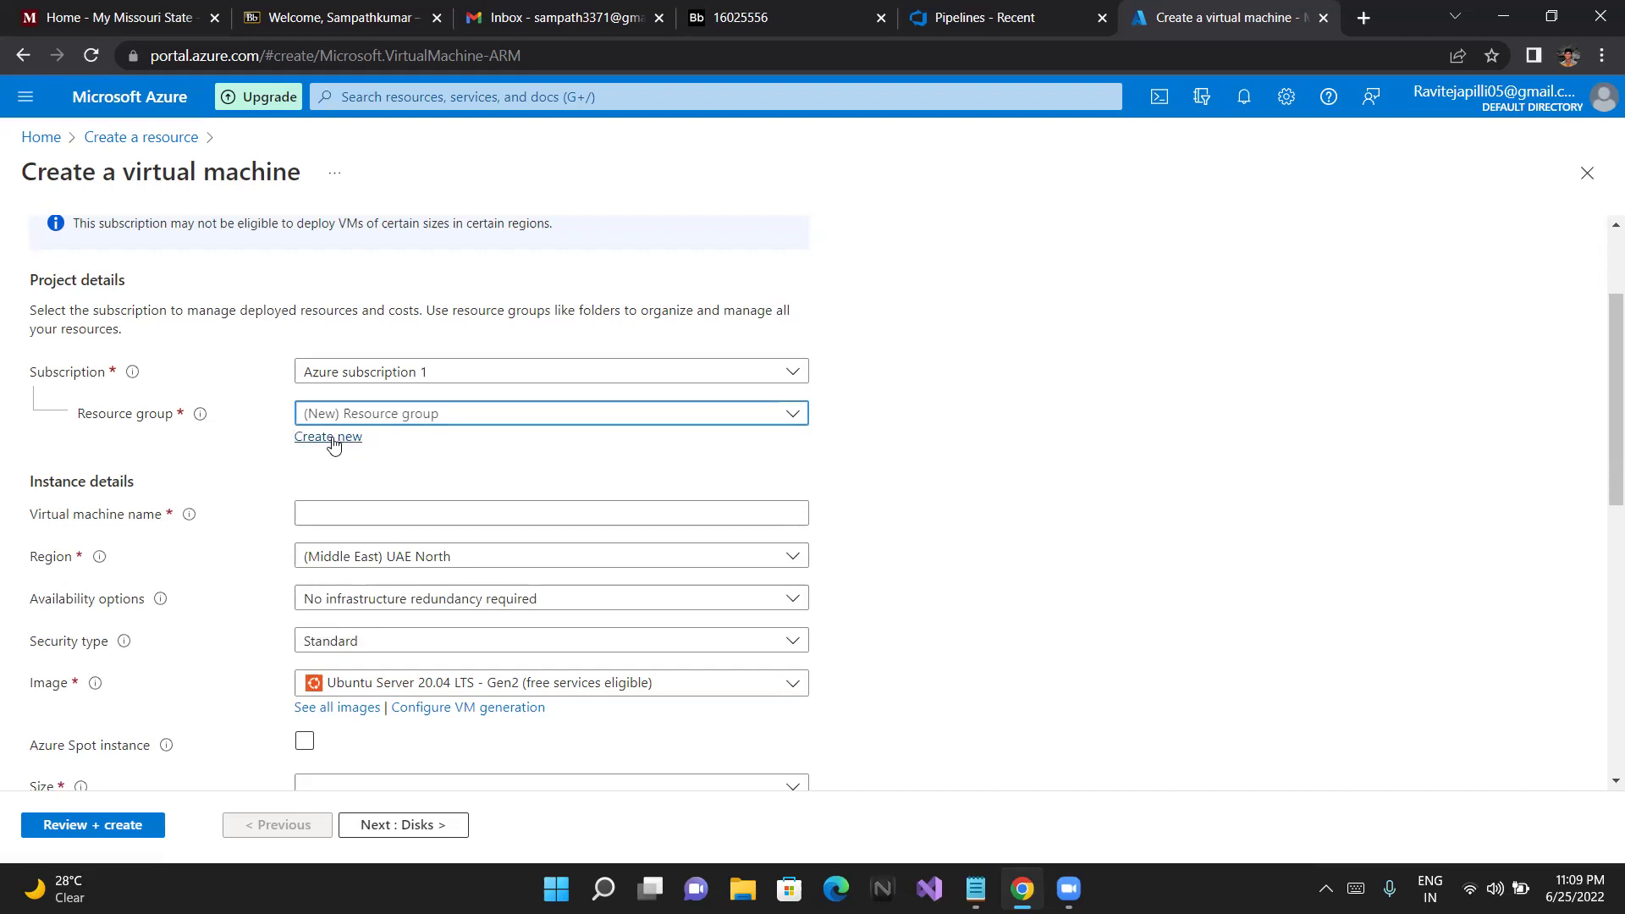
Create a new resource group named rg-dev-azuredevops
click(333, 444)
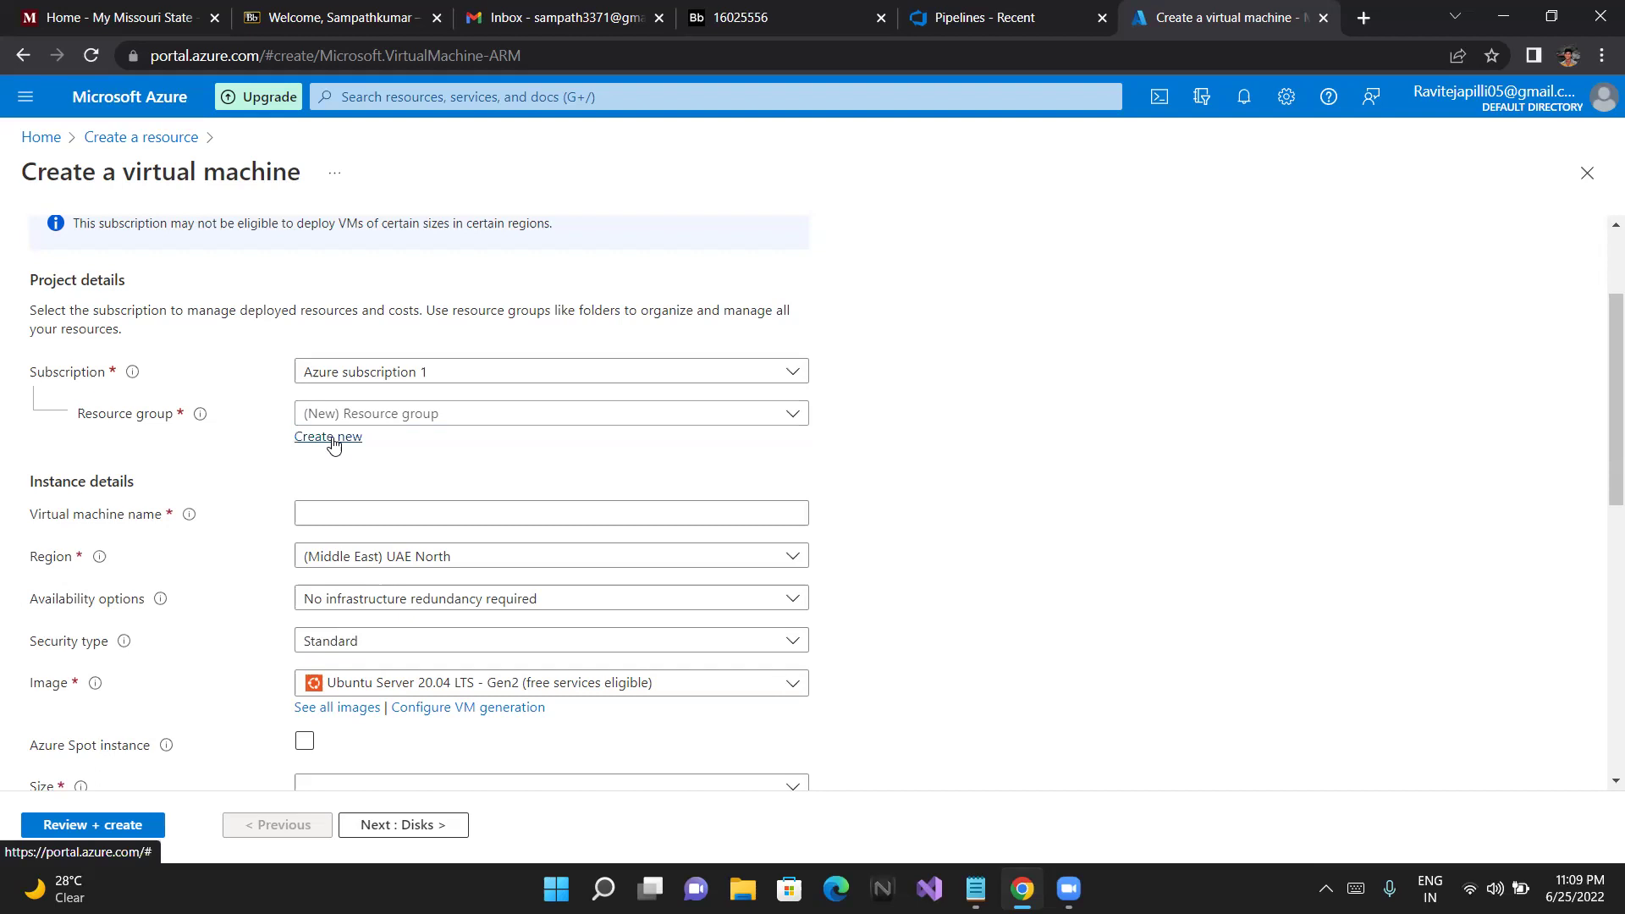
click(333, 444)
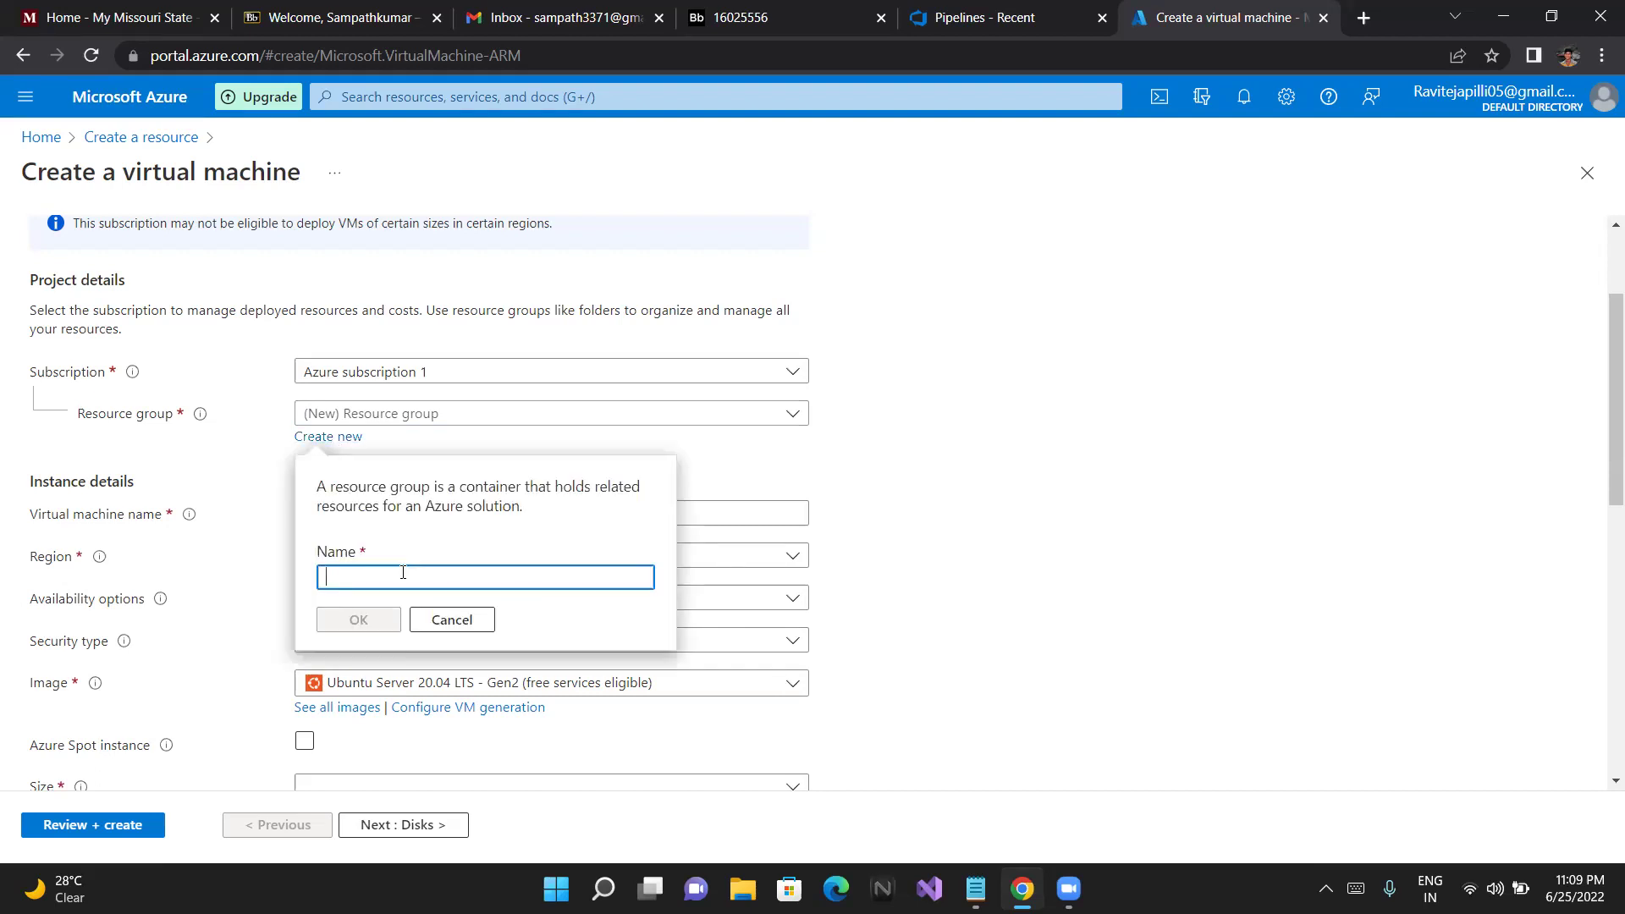
text(Demo)
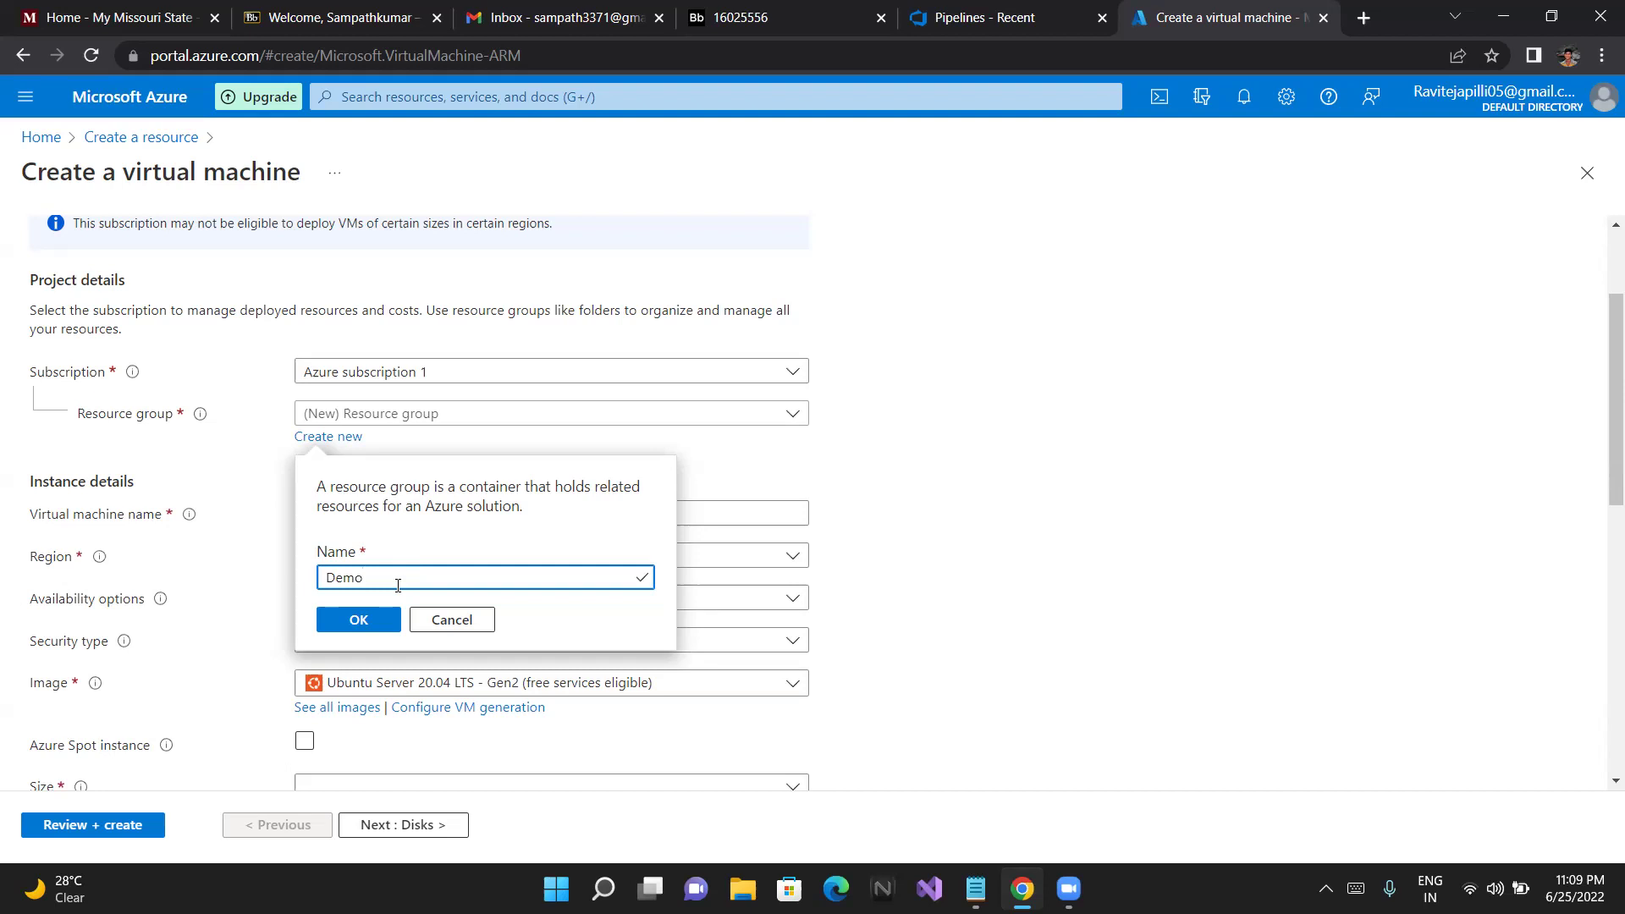
key(BackSpace)
key(BackSpace)
key(BackSpace)
key(BackSpace)
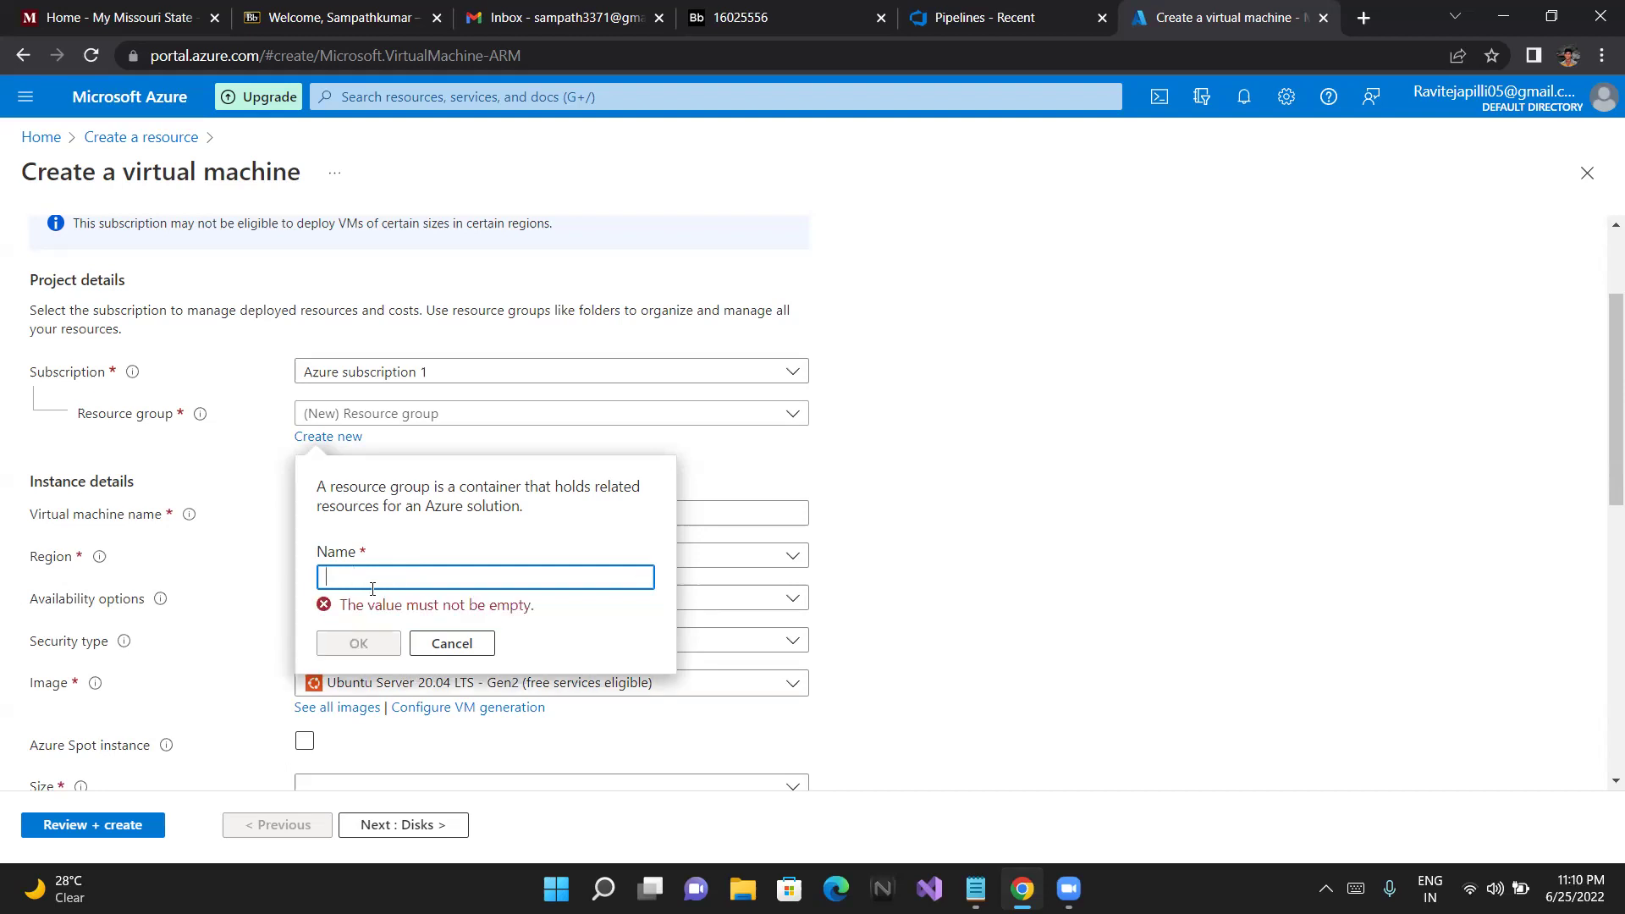
text(D)
key(BackSpace)
text(Rg)
key(BackSpace)
key(BackSpace)
text(rg-)
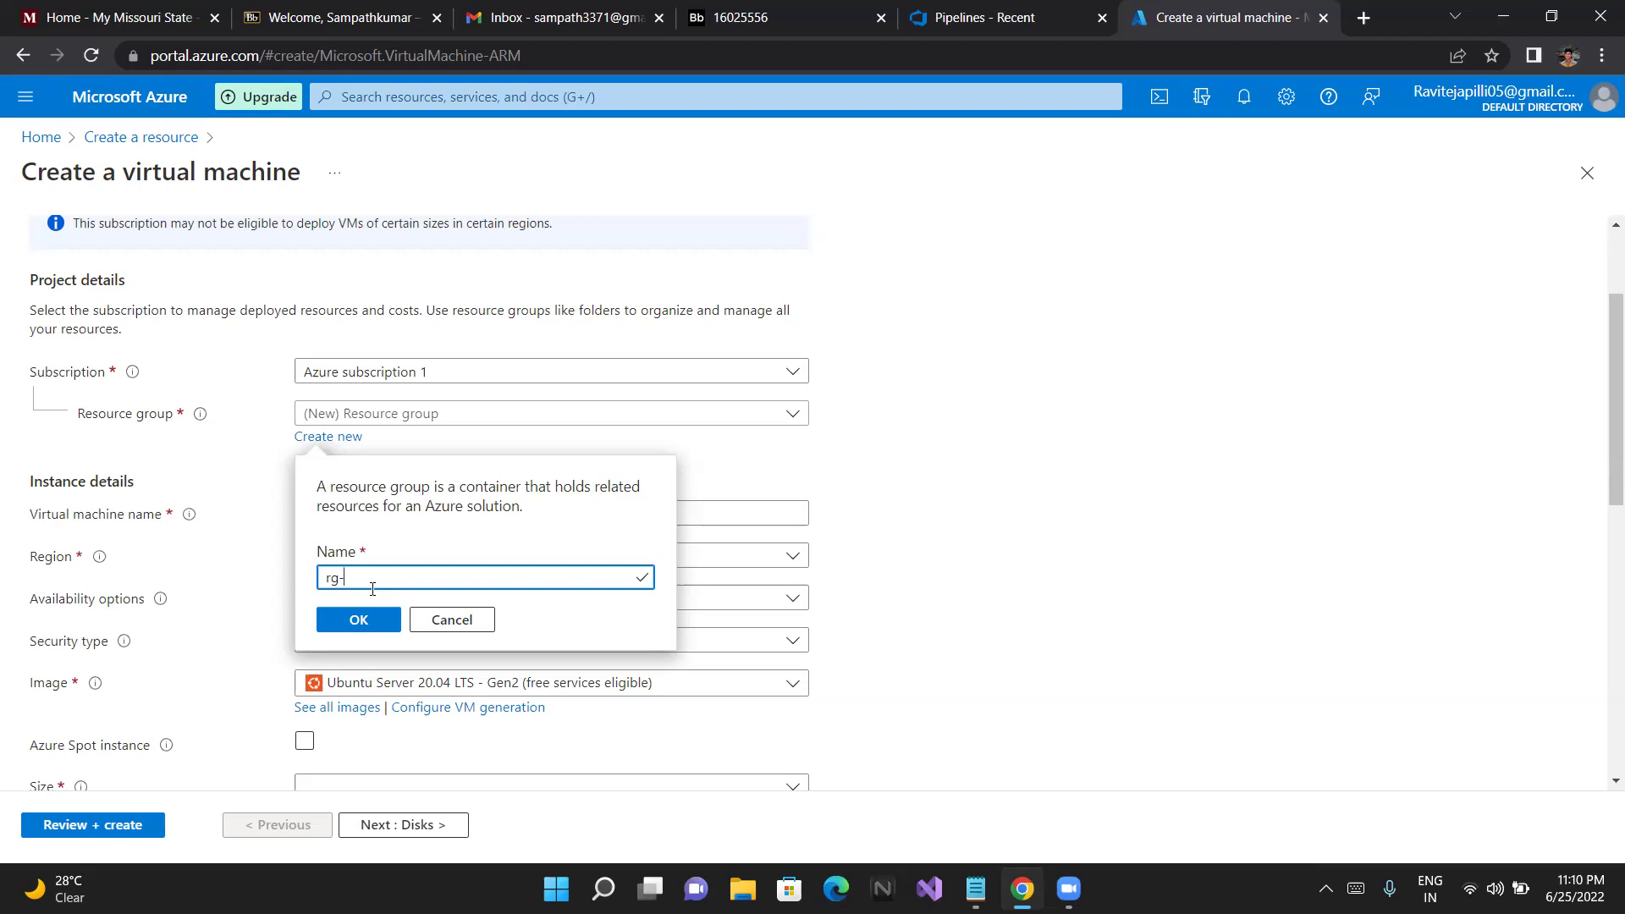
text(dev)
key(BackSpace)
text(_)
key(BackSpace)
text(azure)
key(BackSpace)
key(BackSpace)
key(BackSpace)
key(BackSpace)
text(-azuredevops)
click(340, 629)
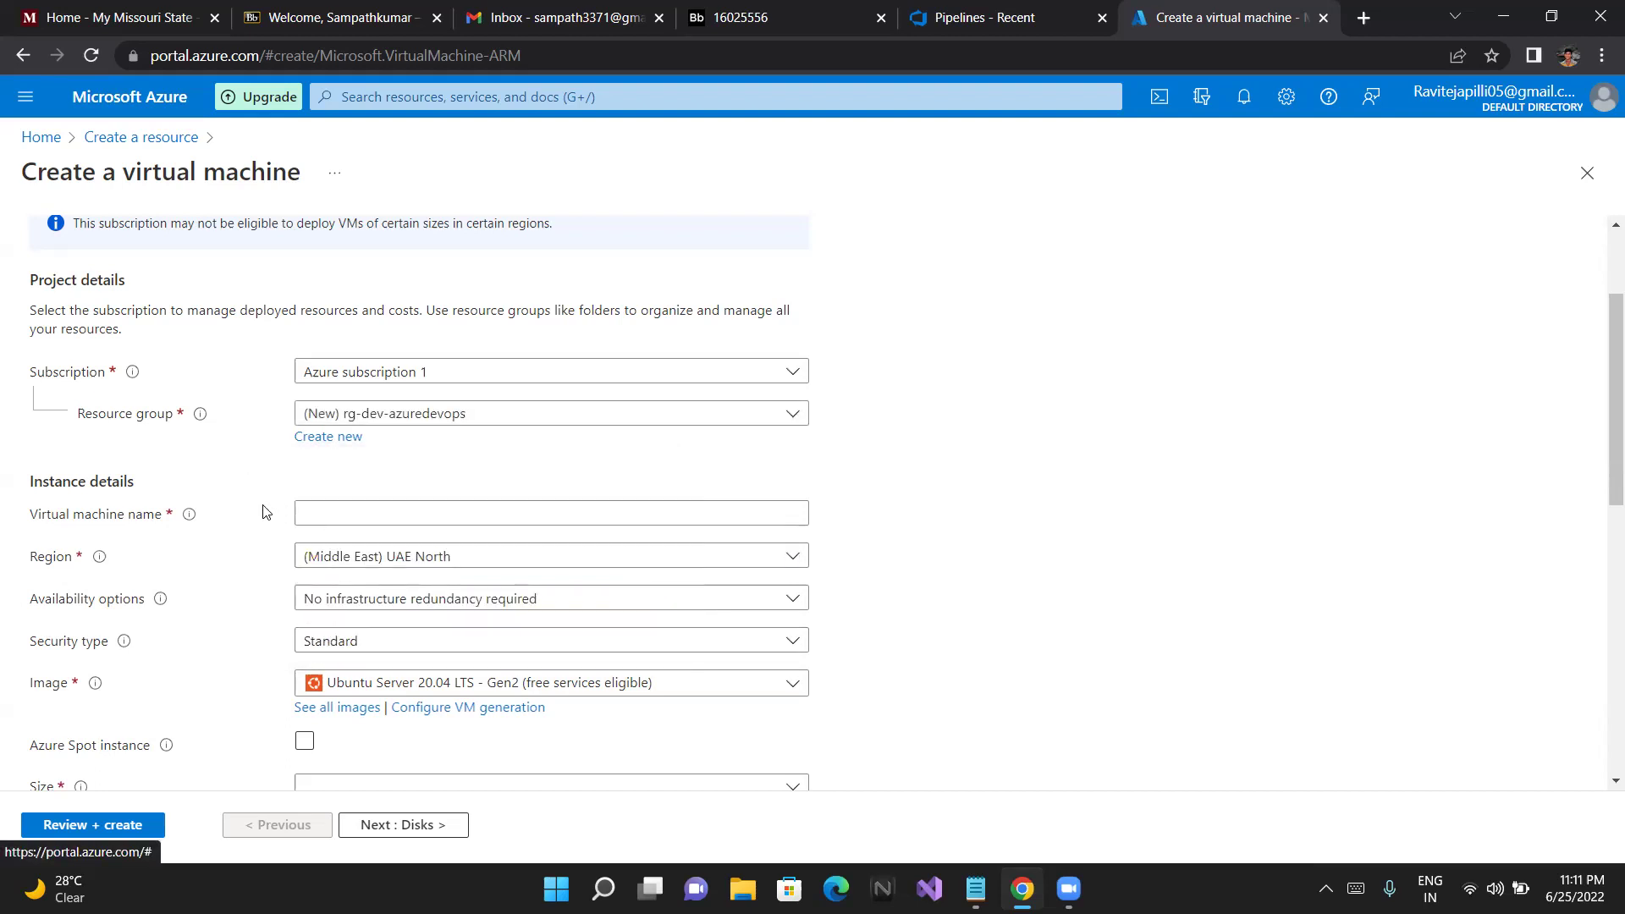
Name the VM Demo and choose (US) South Central US as its region
click(298, 508)
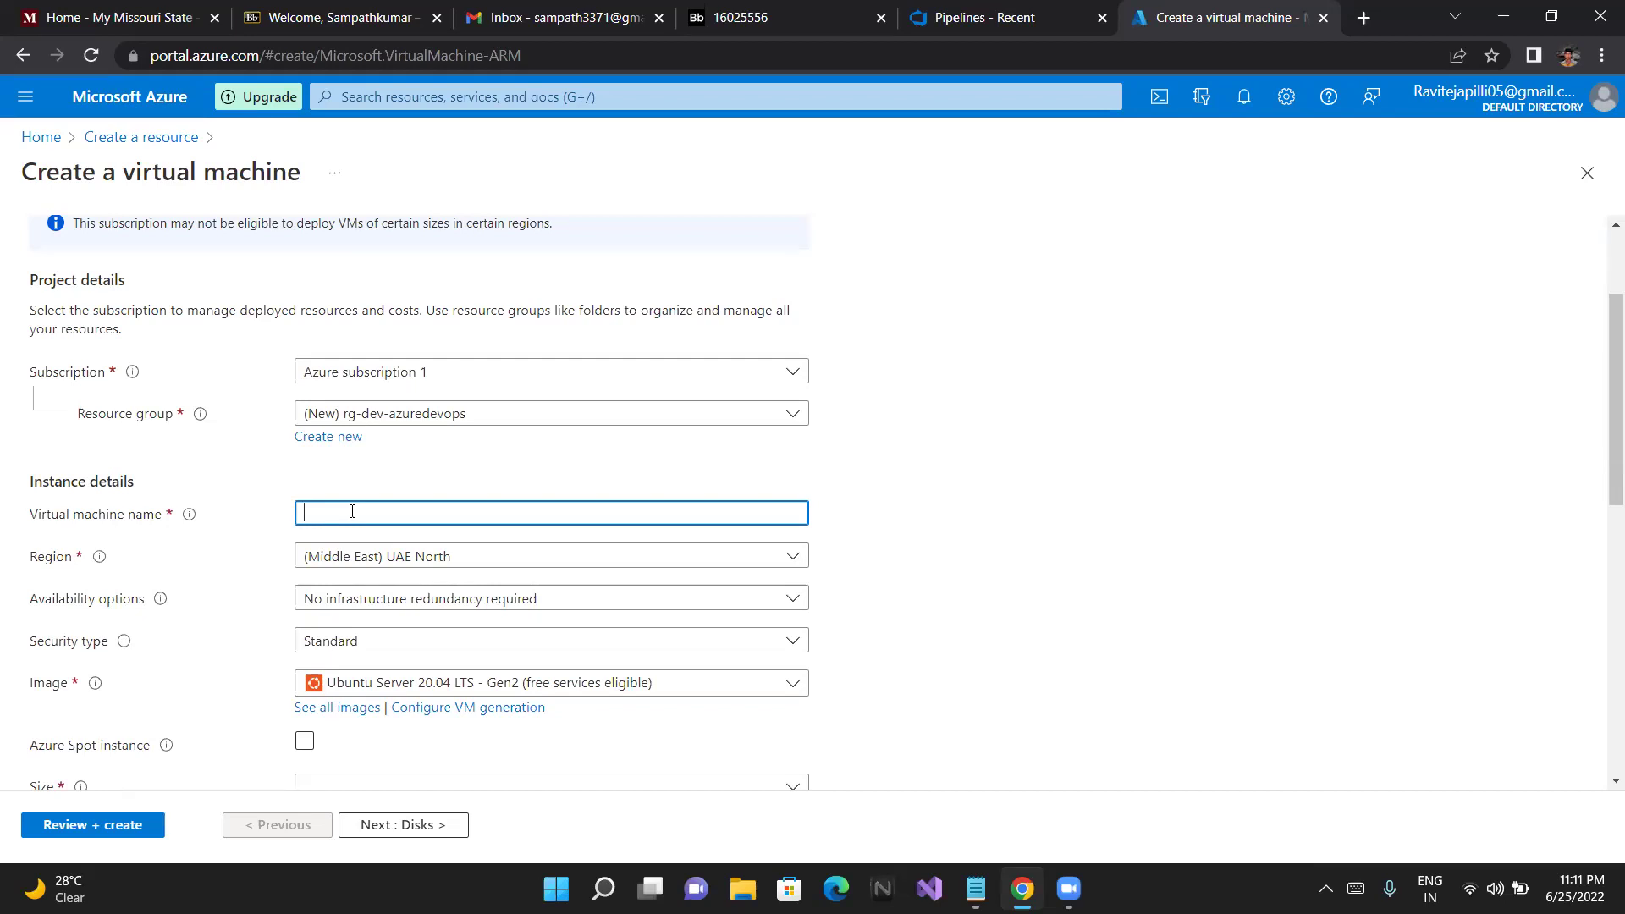
text(Demo)
click(386, 546)
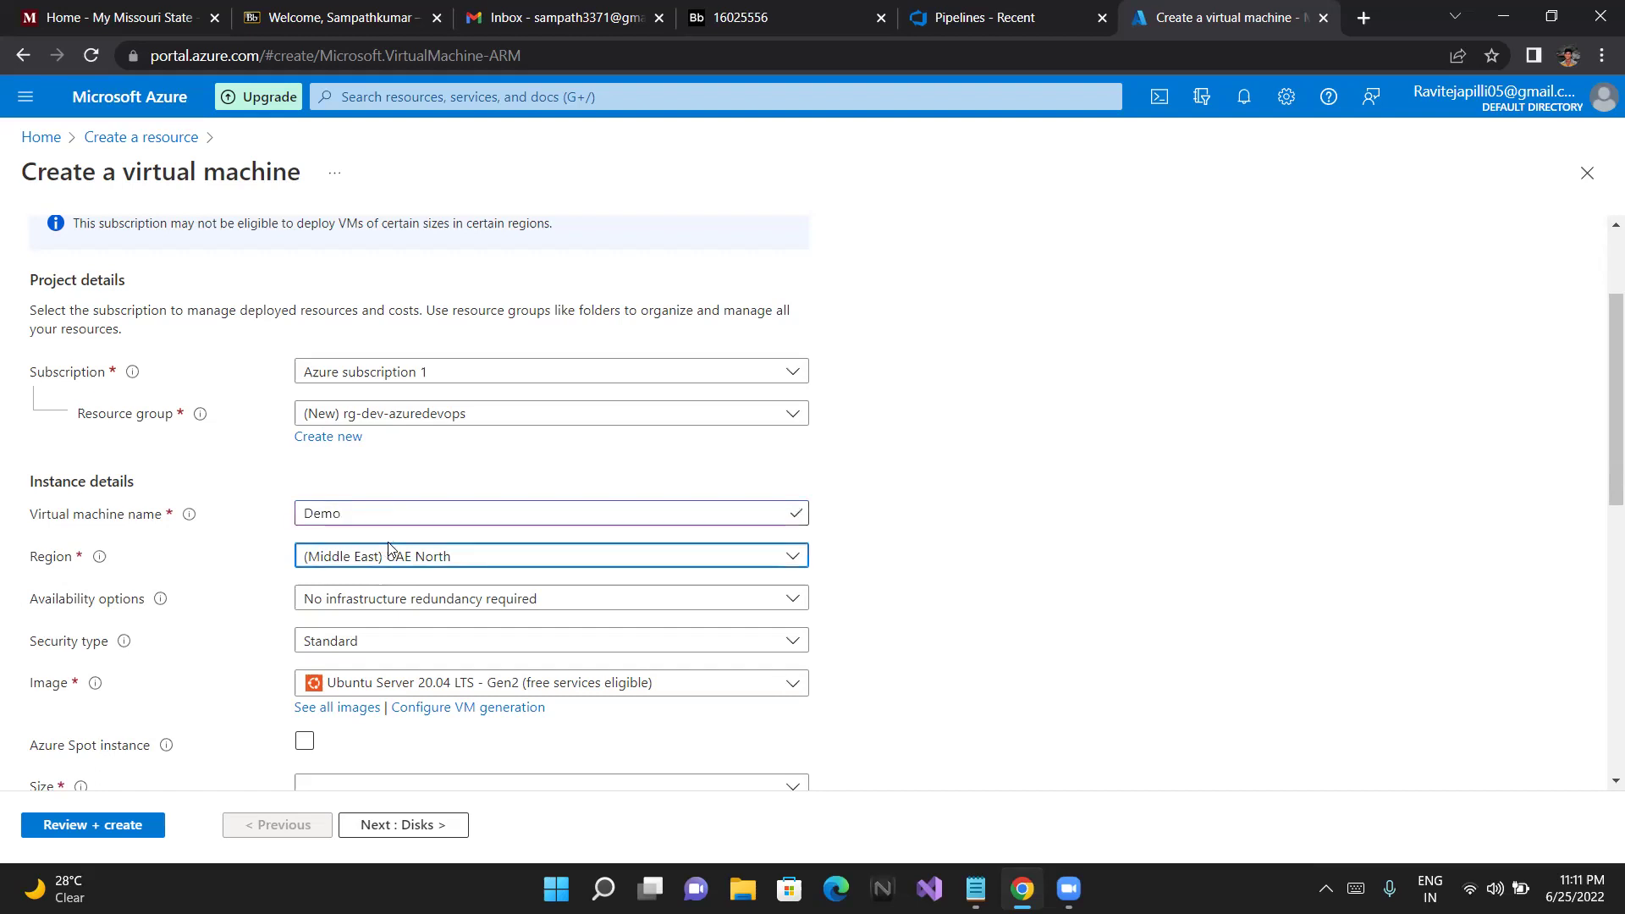
text(cst)
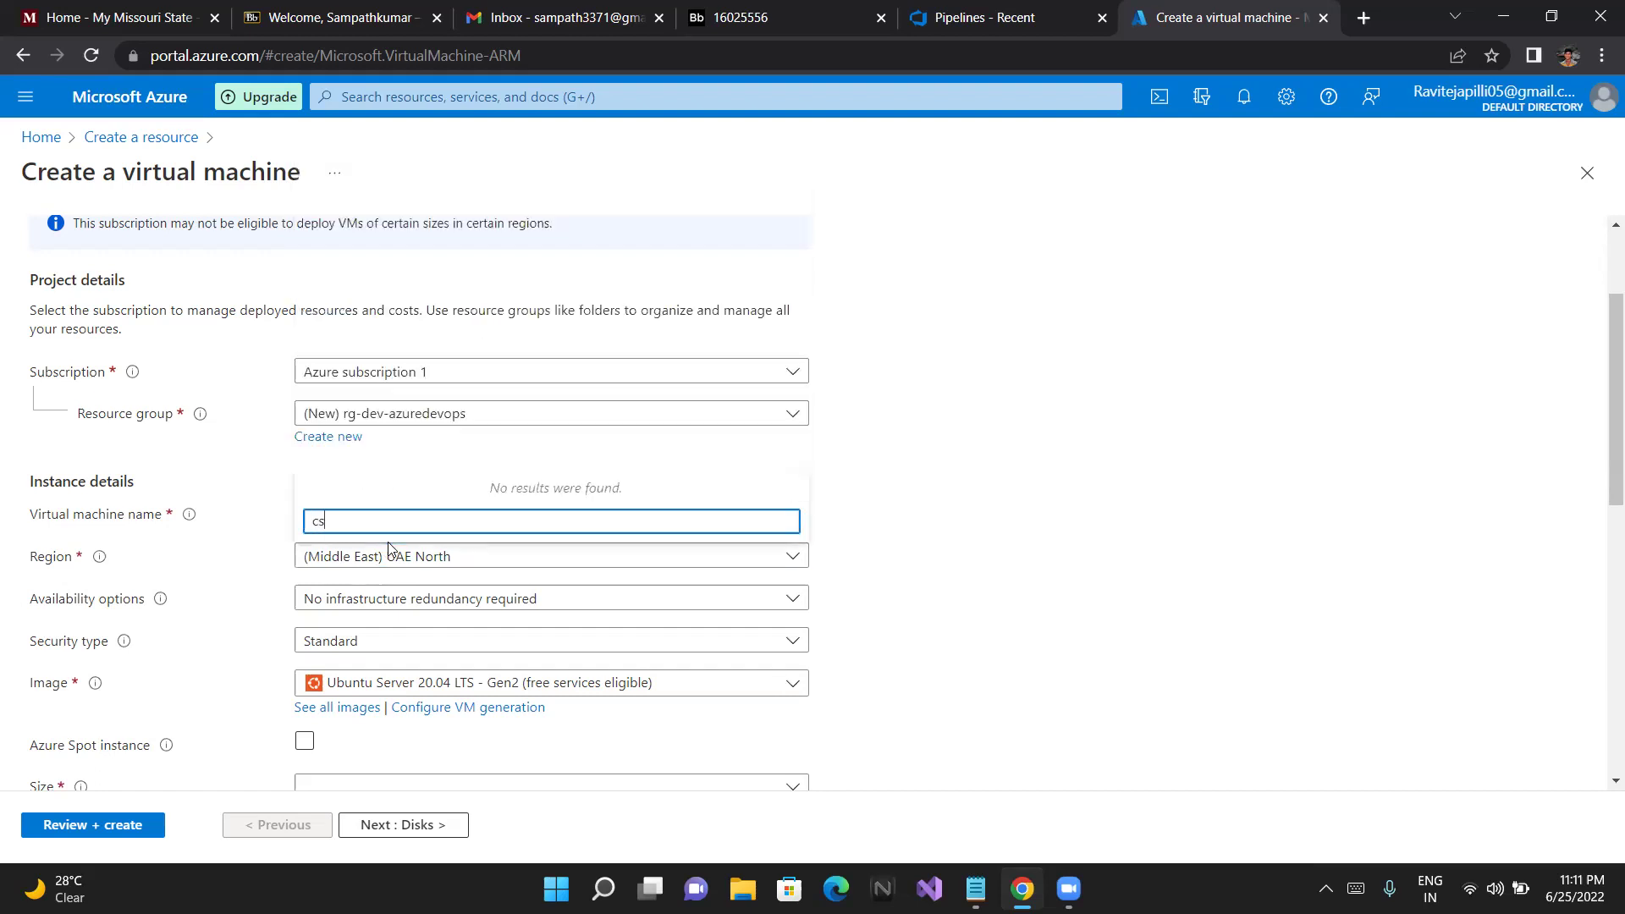
key(BackSpace)
key(BackSpace)
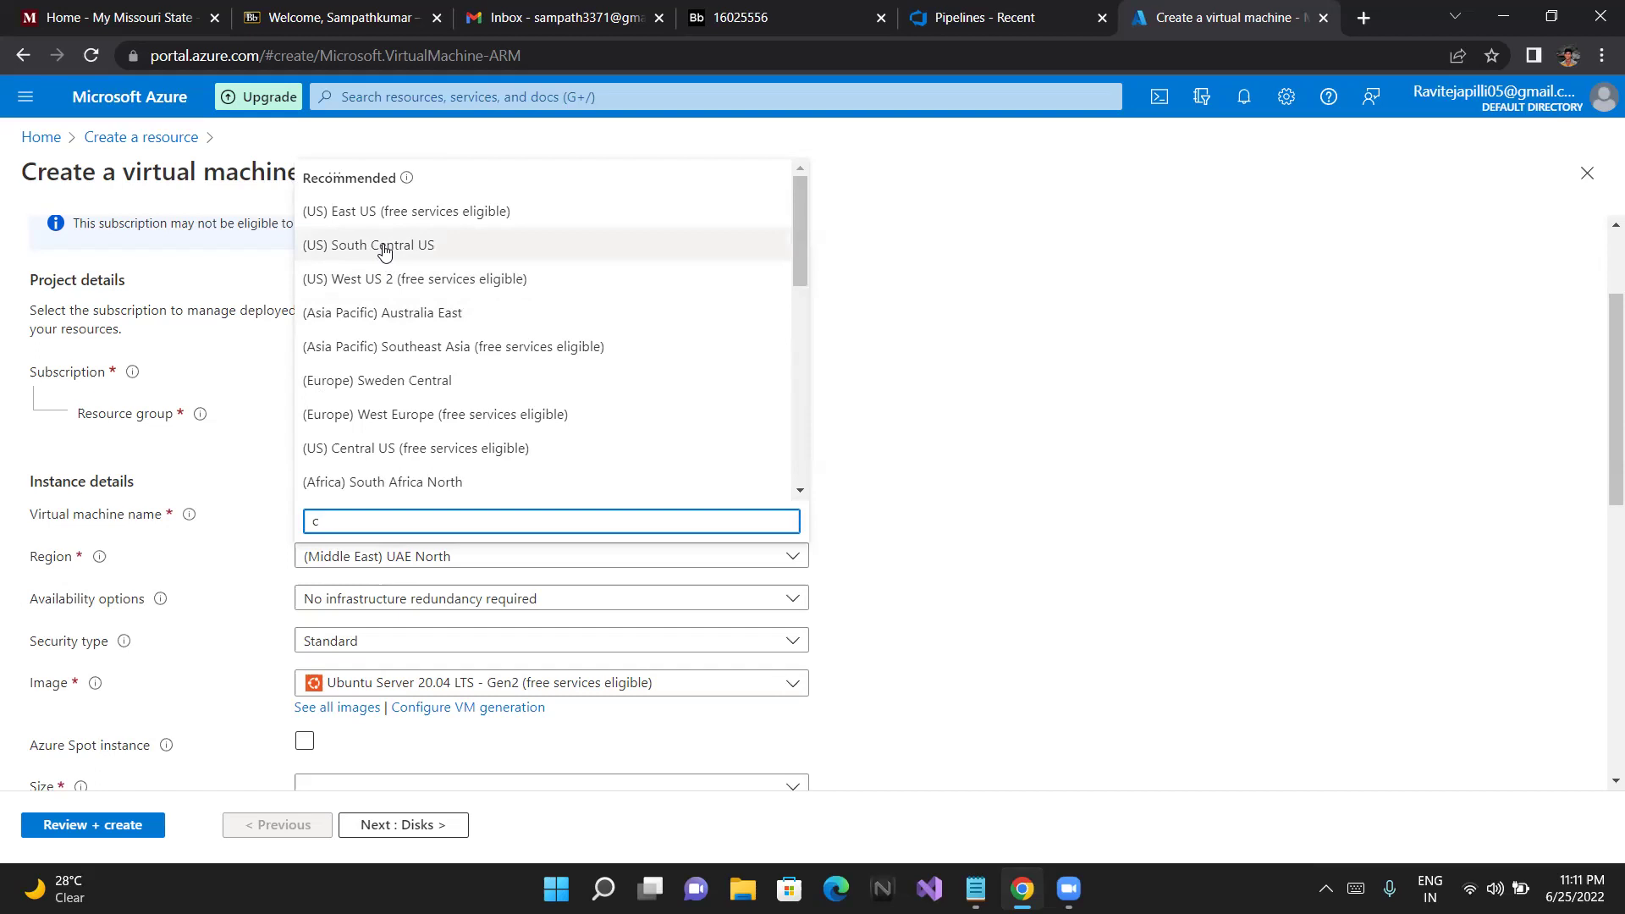
scroll(381, 315, down, 1)
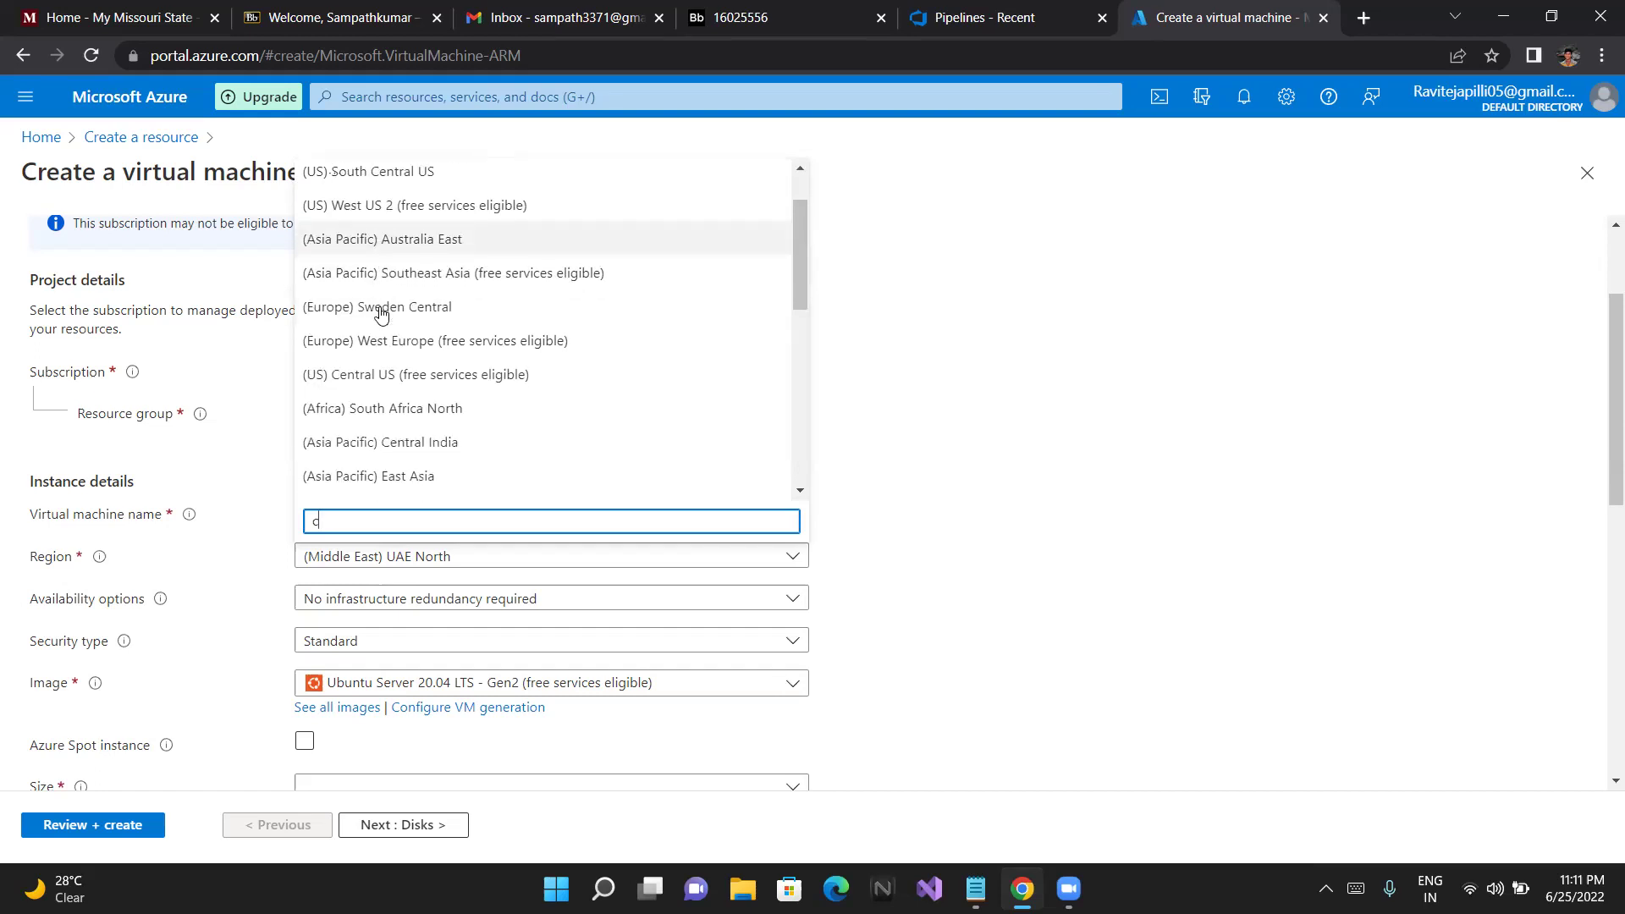
scroll(381, 314, down, 1)
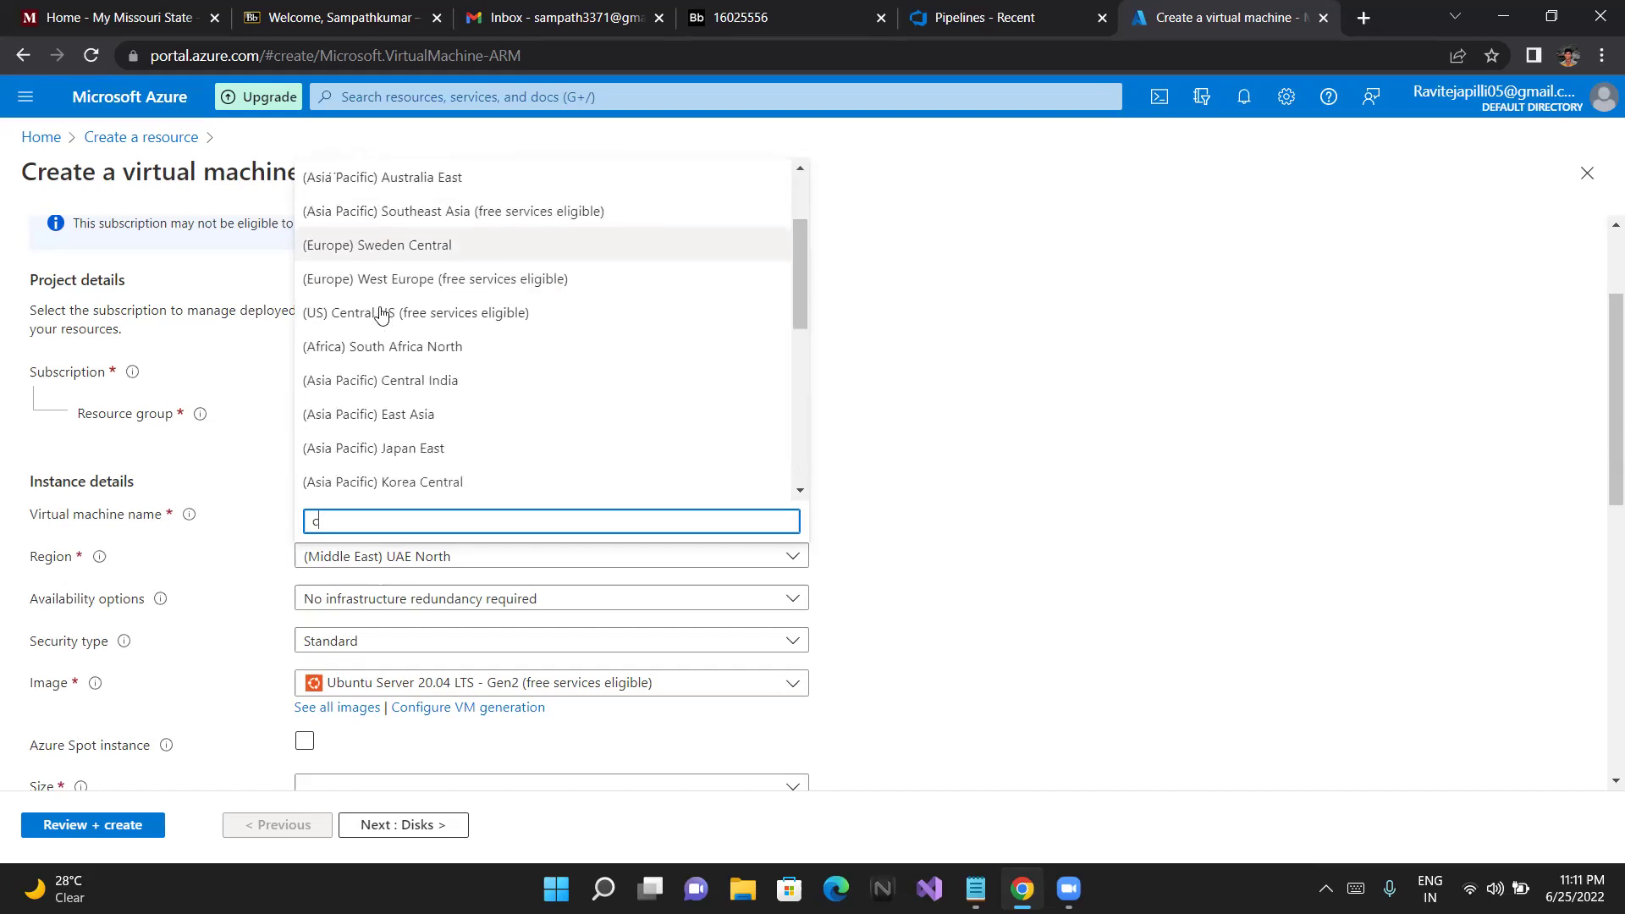
scroll(381, 315, up, 2)
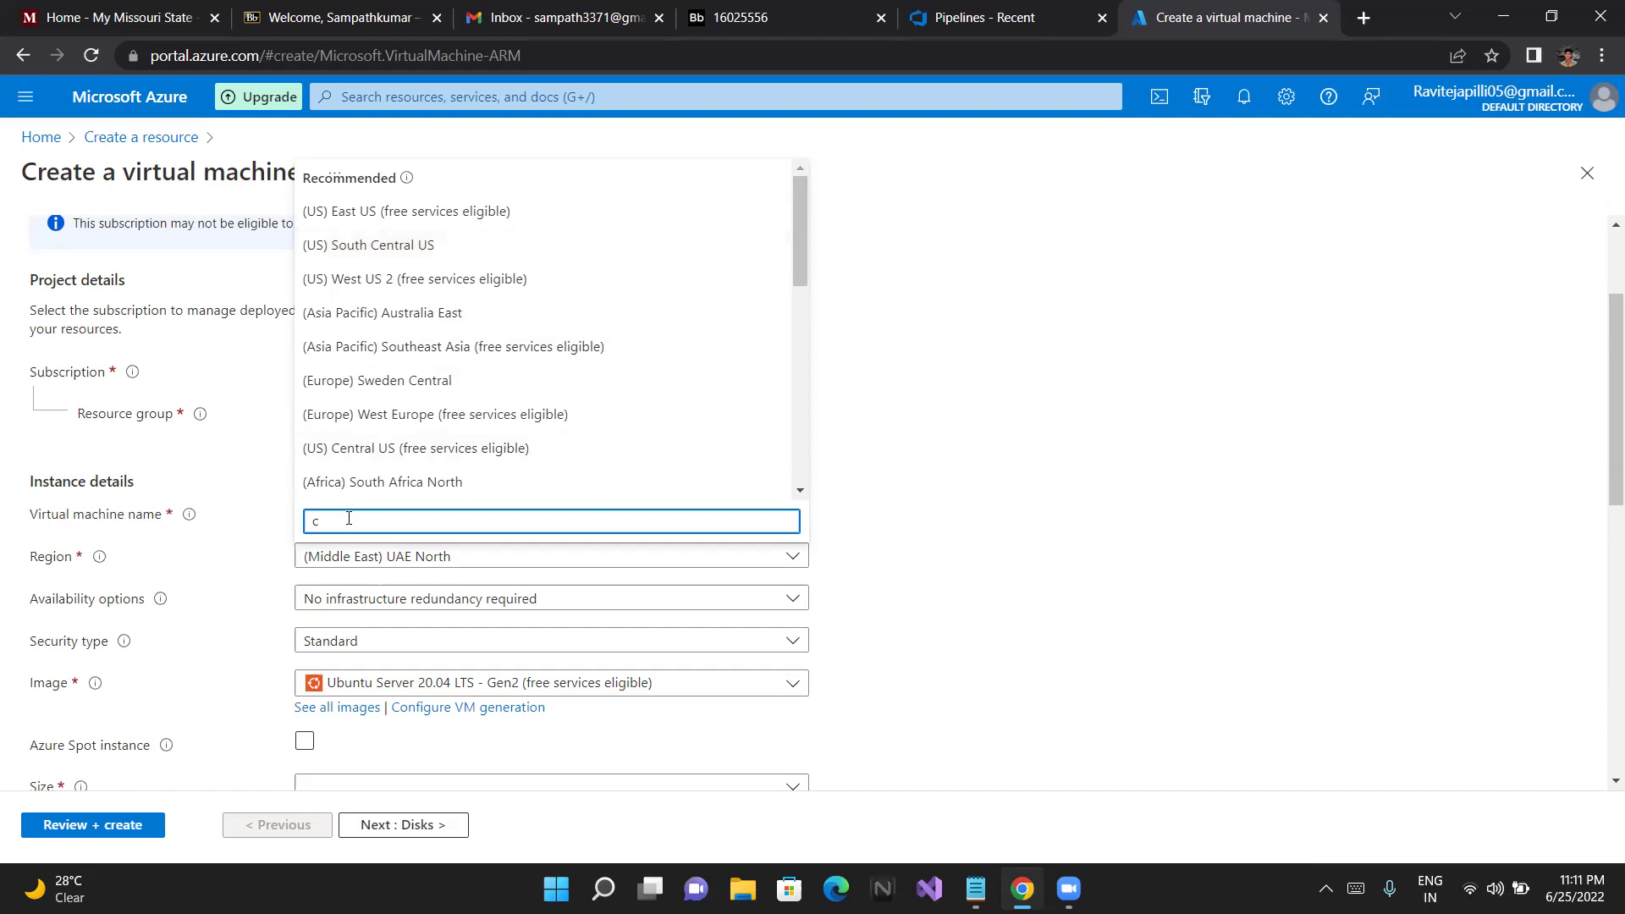
key(BackSpace)
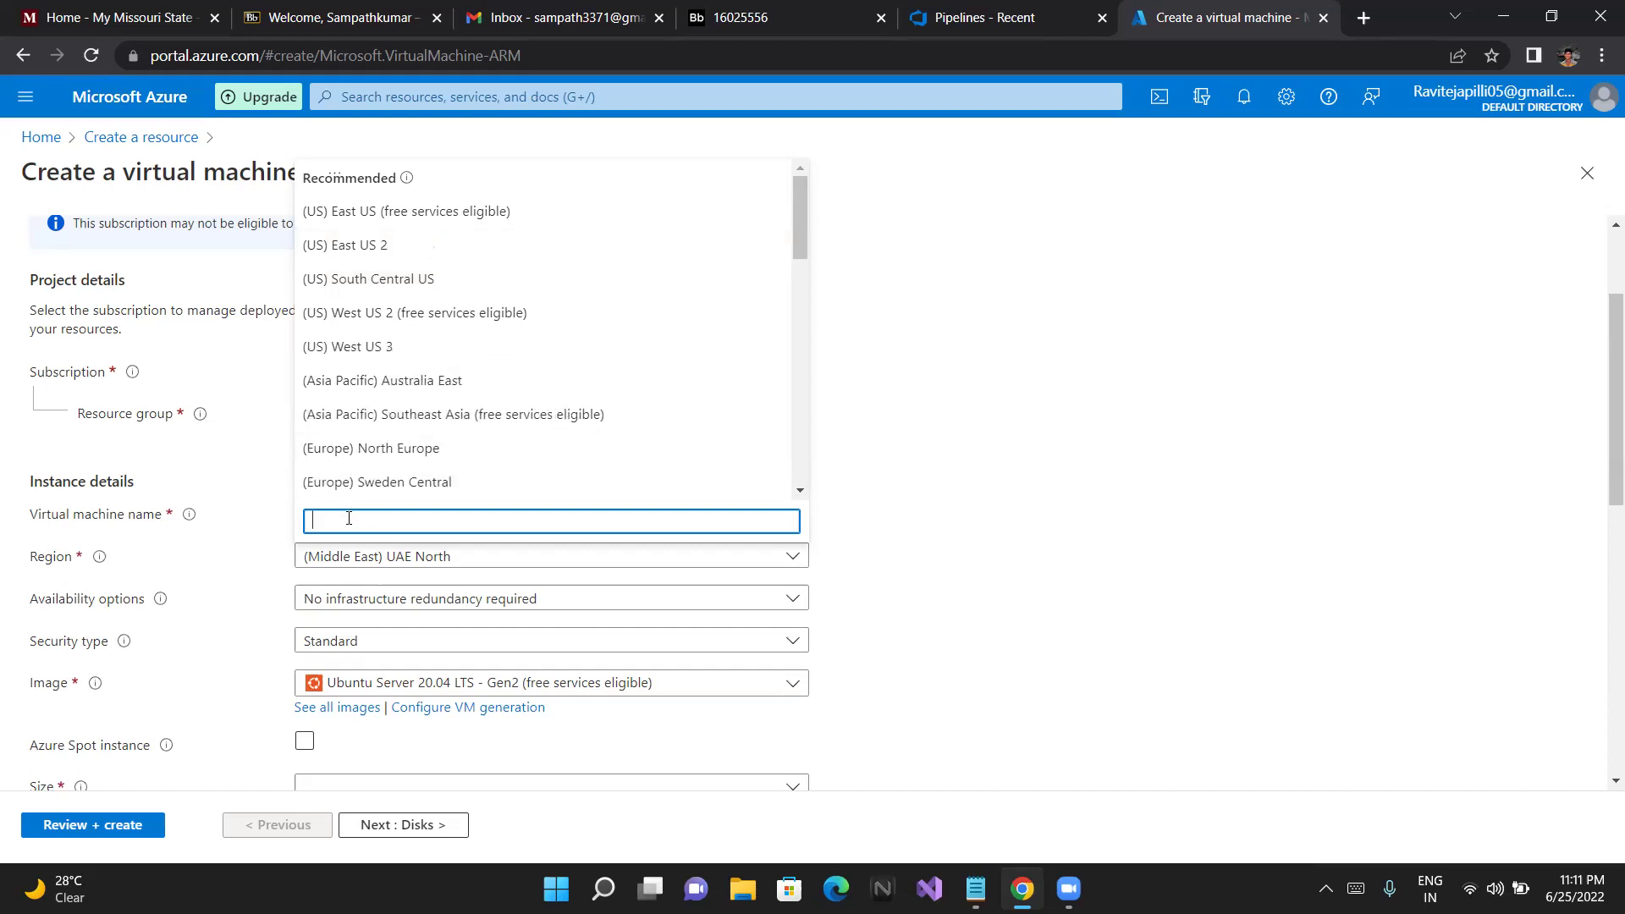
click(440, 269)
scroll(503, 377, down, 1)
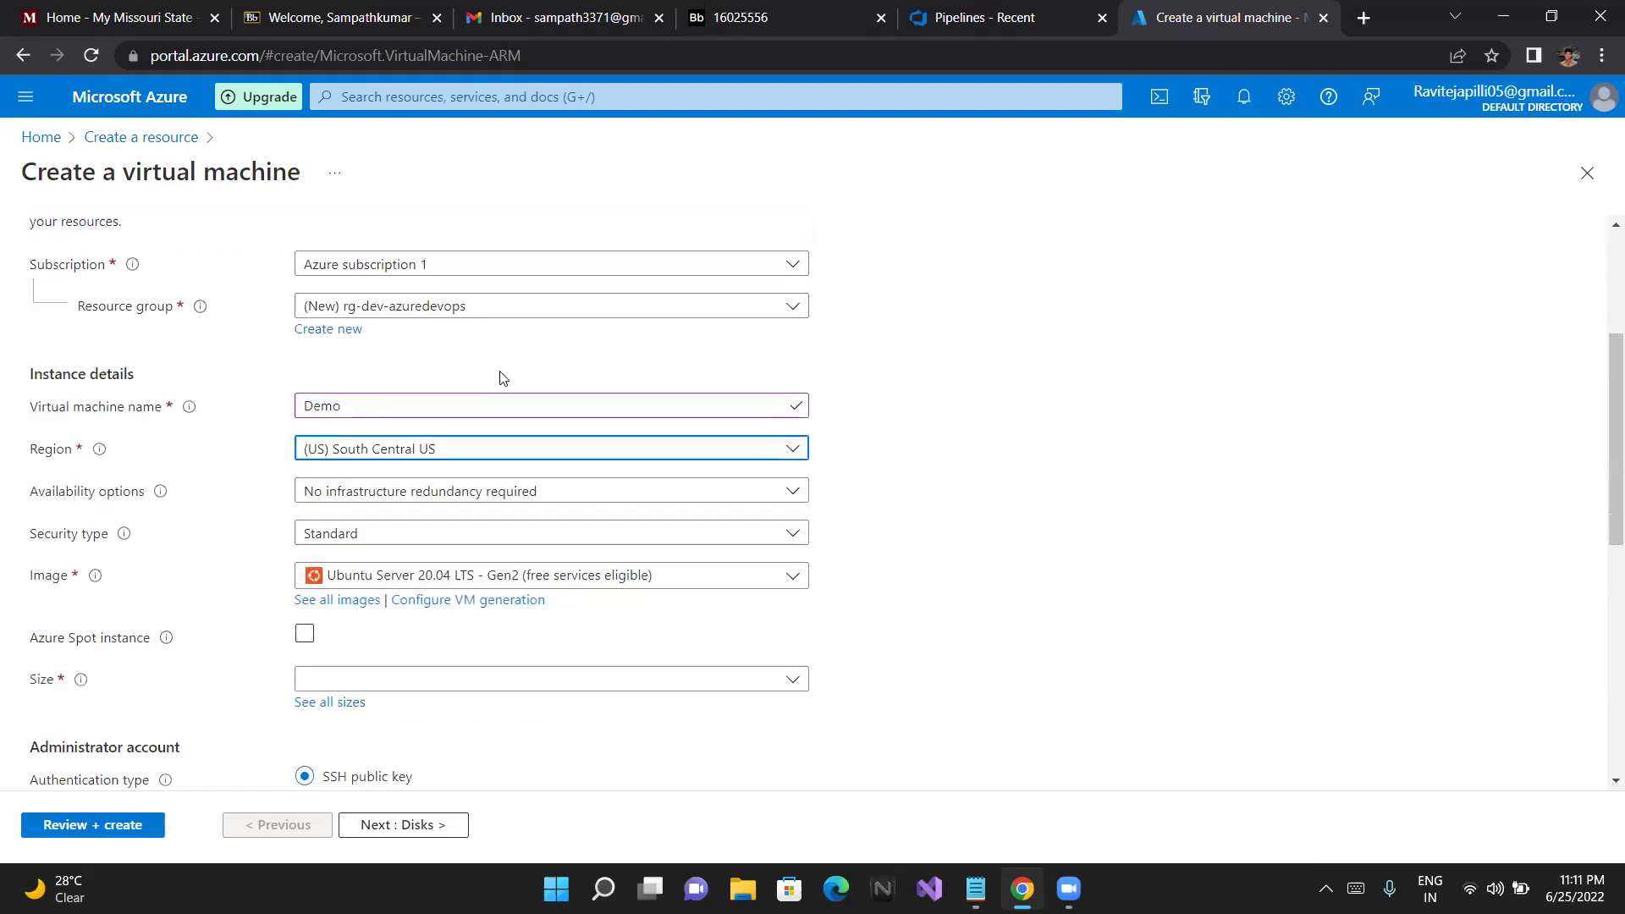
Tick Azure Spot instance, leaving Capacity only eviction and Stop / Deallocate policy
scroll(580, 503, down, 1)
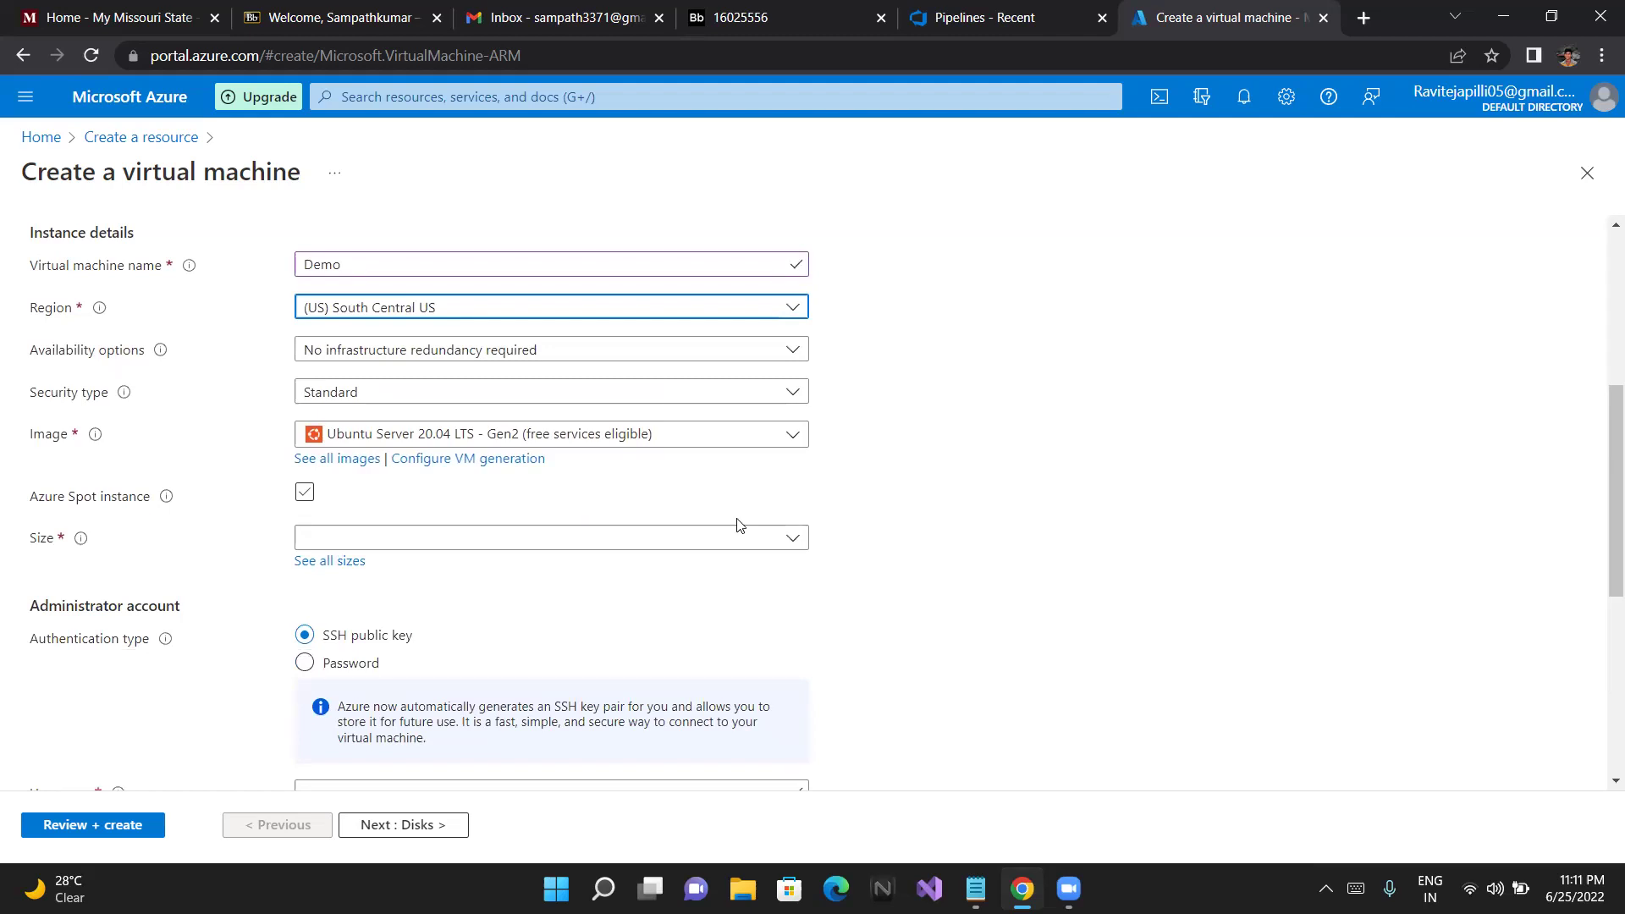
click(757, 538)
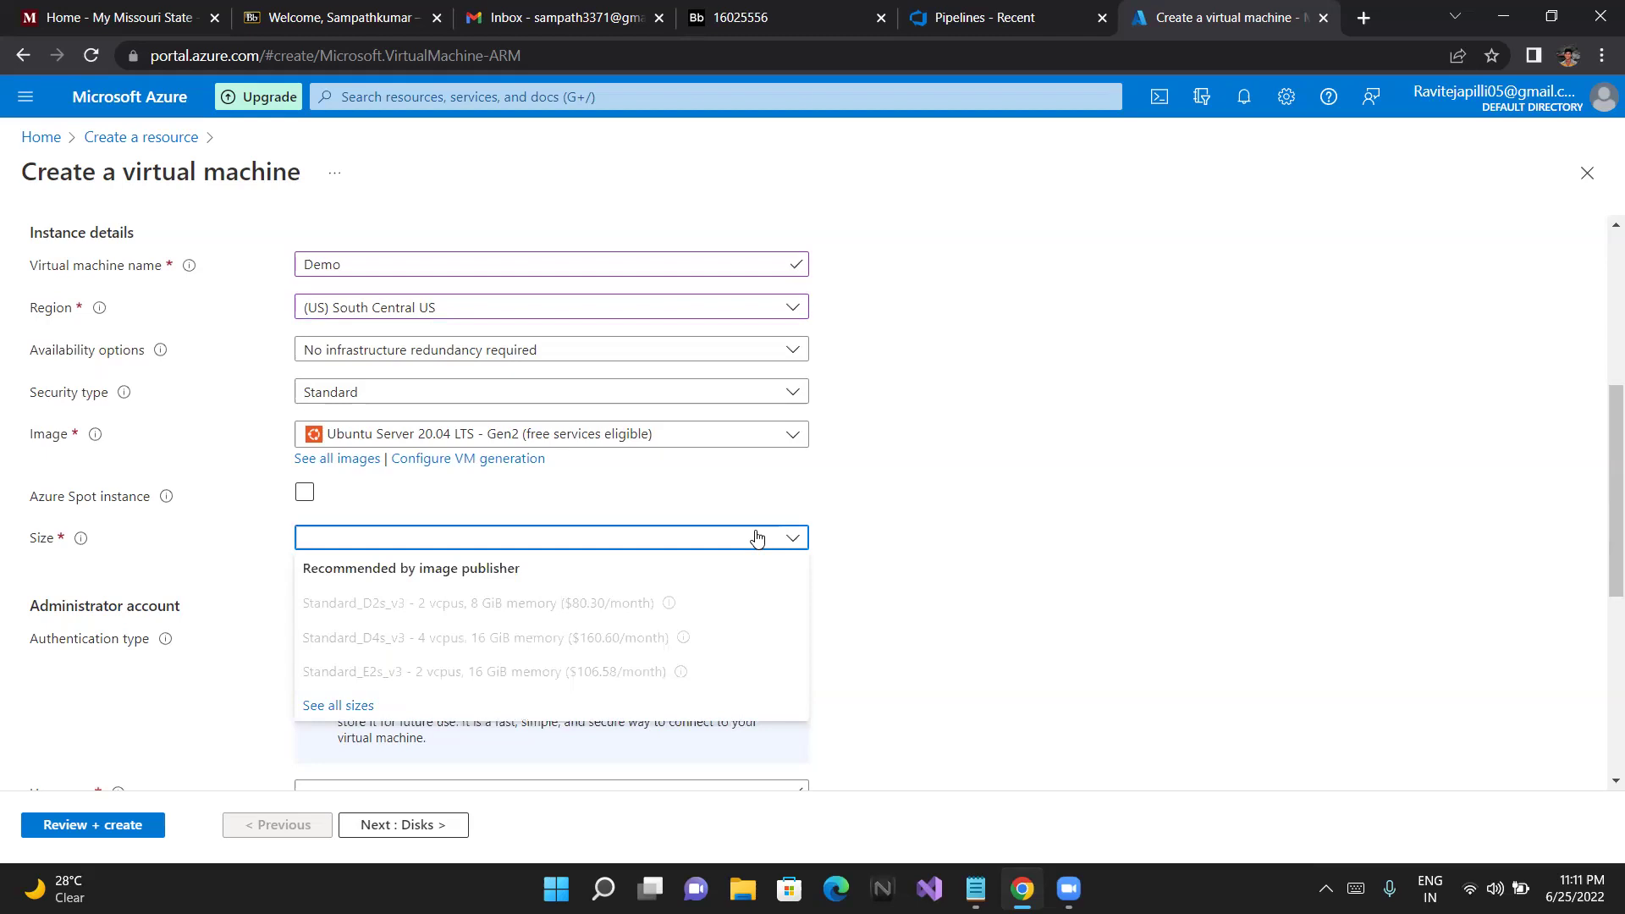
click(721, 497)
click(721, 499)
scroll(715, 507, down, 1)
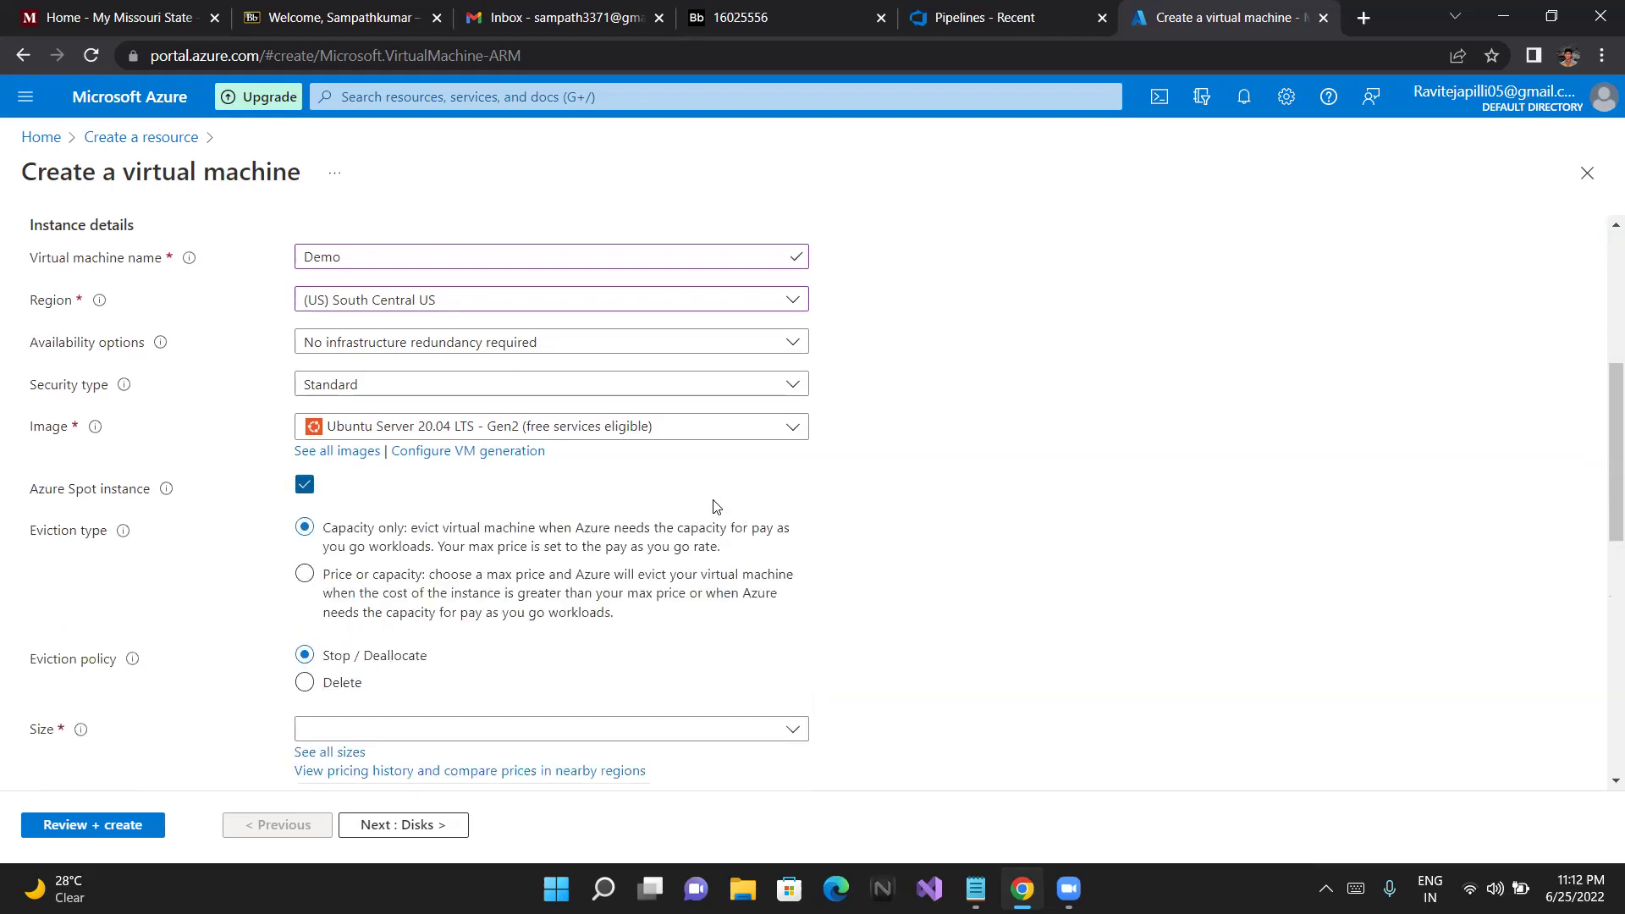
click(302, 474)
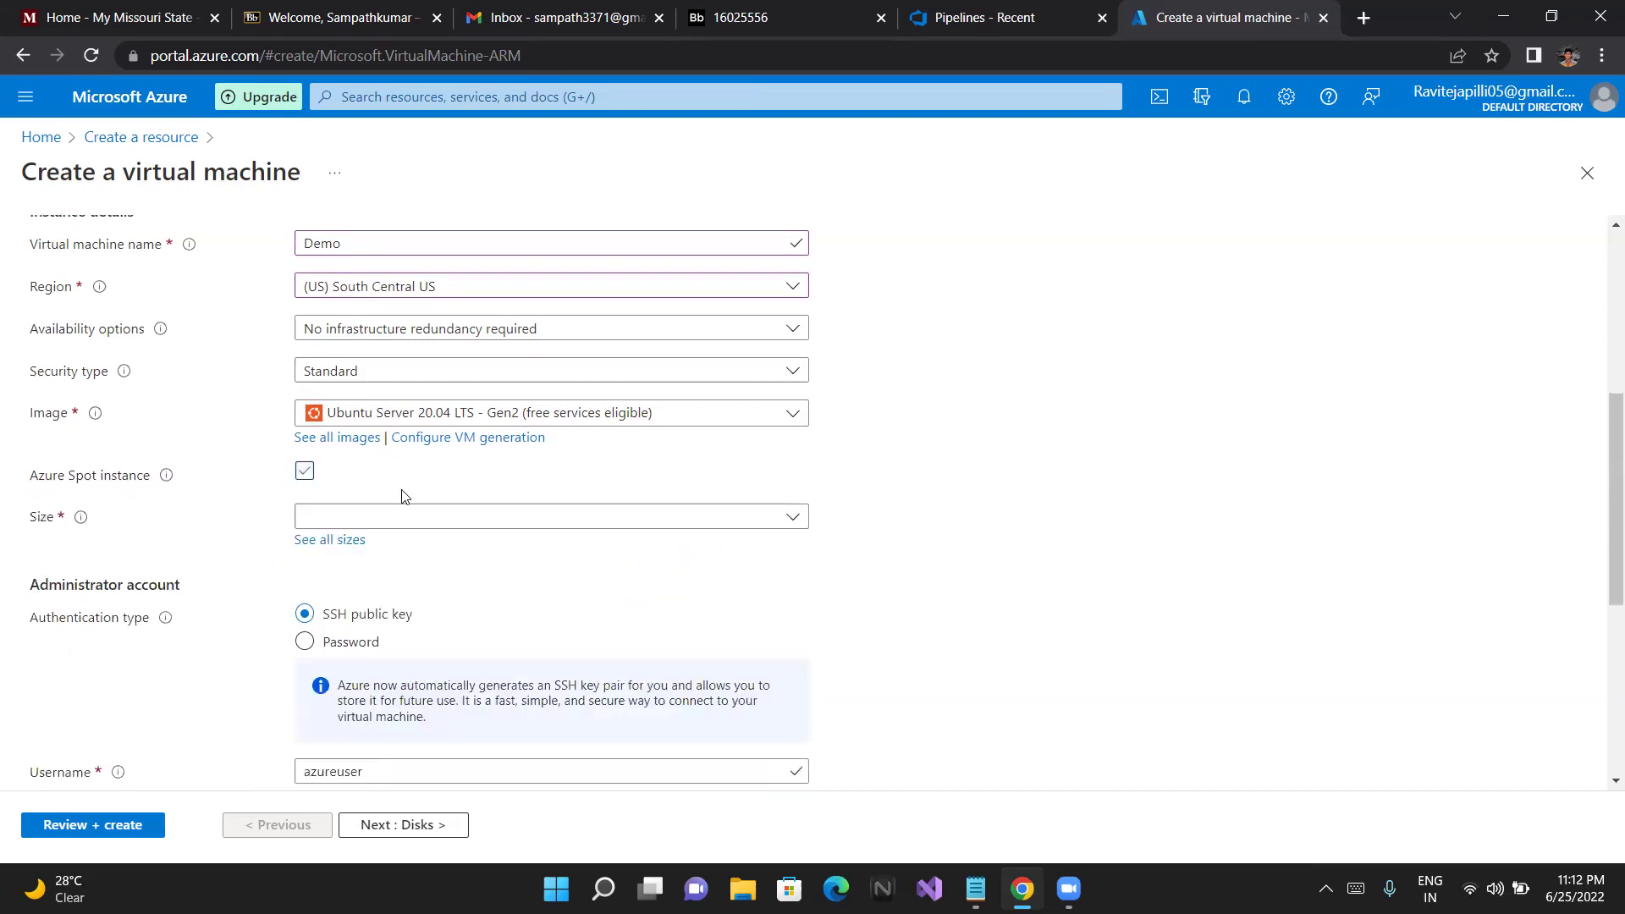
click(302, 474)
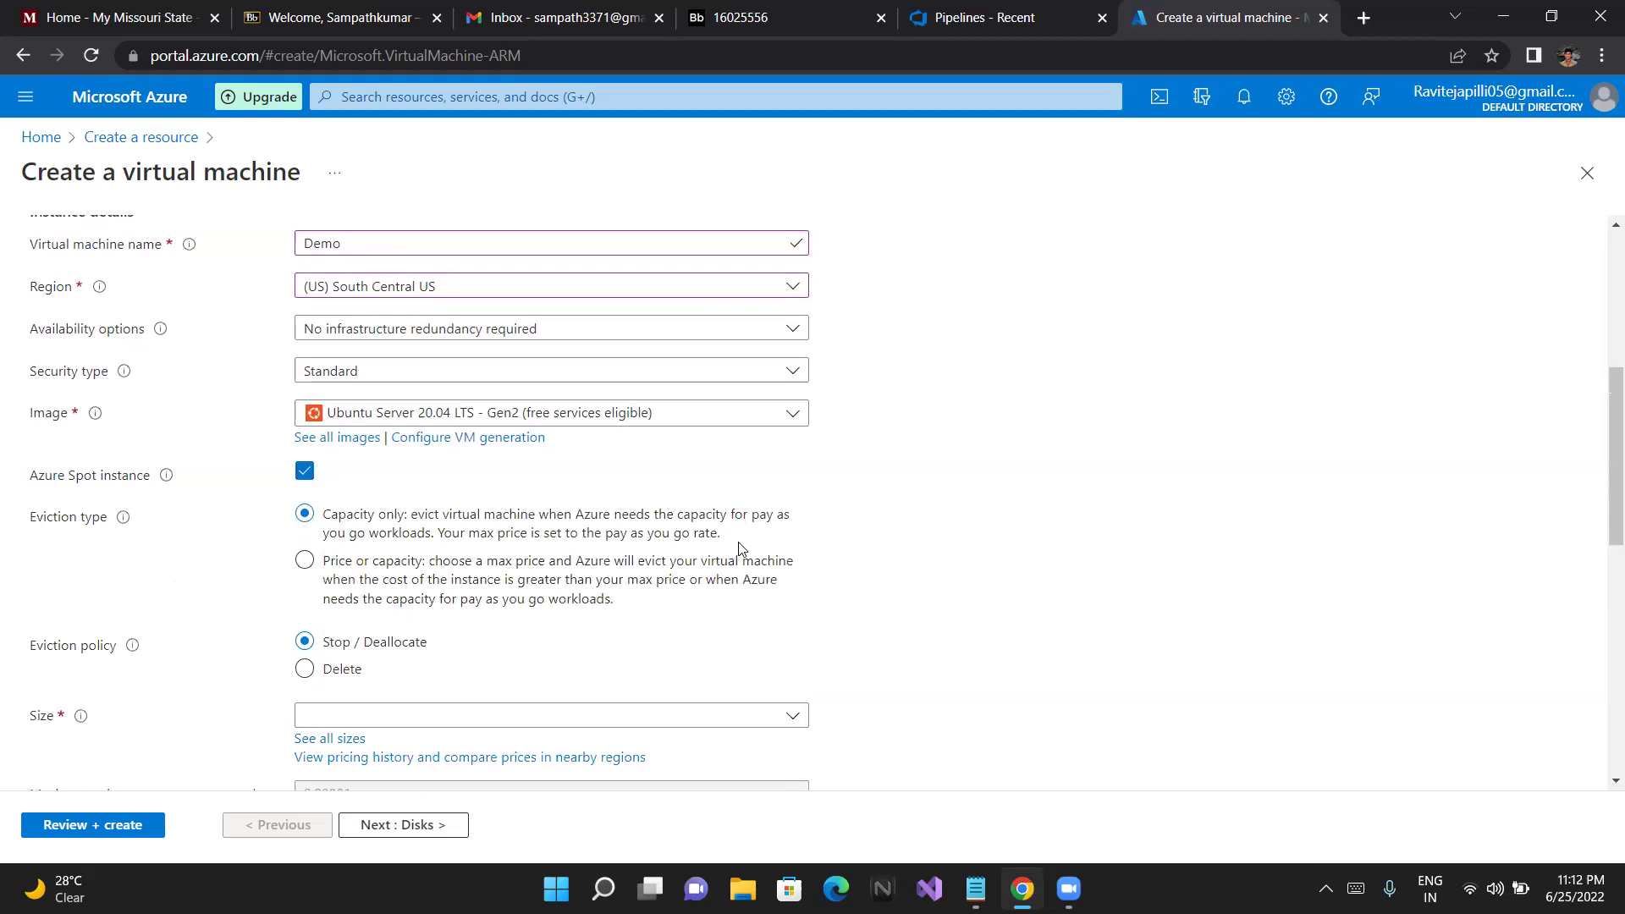
scroll(741, 549, up, 1)
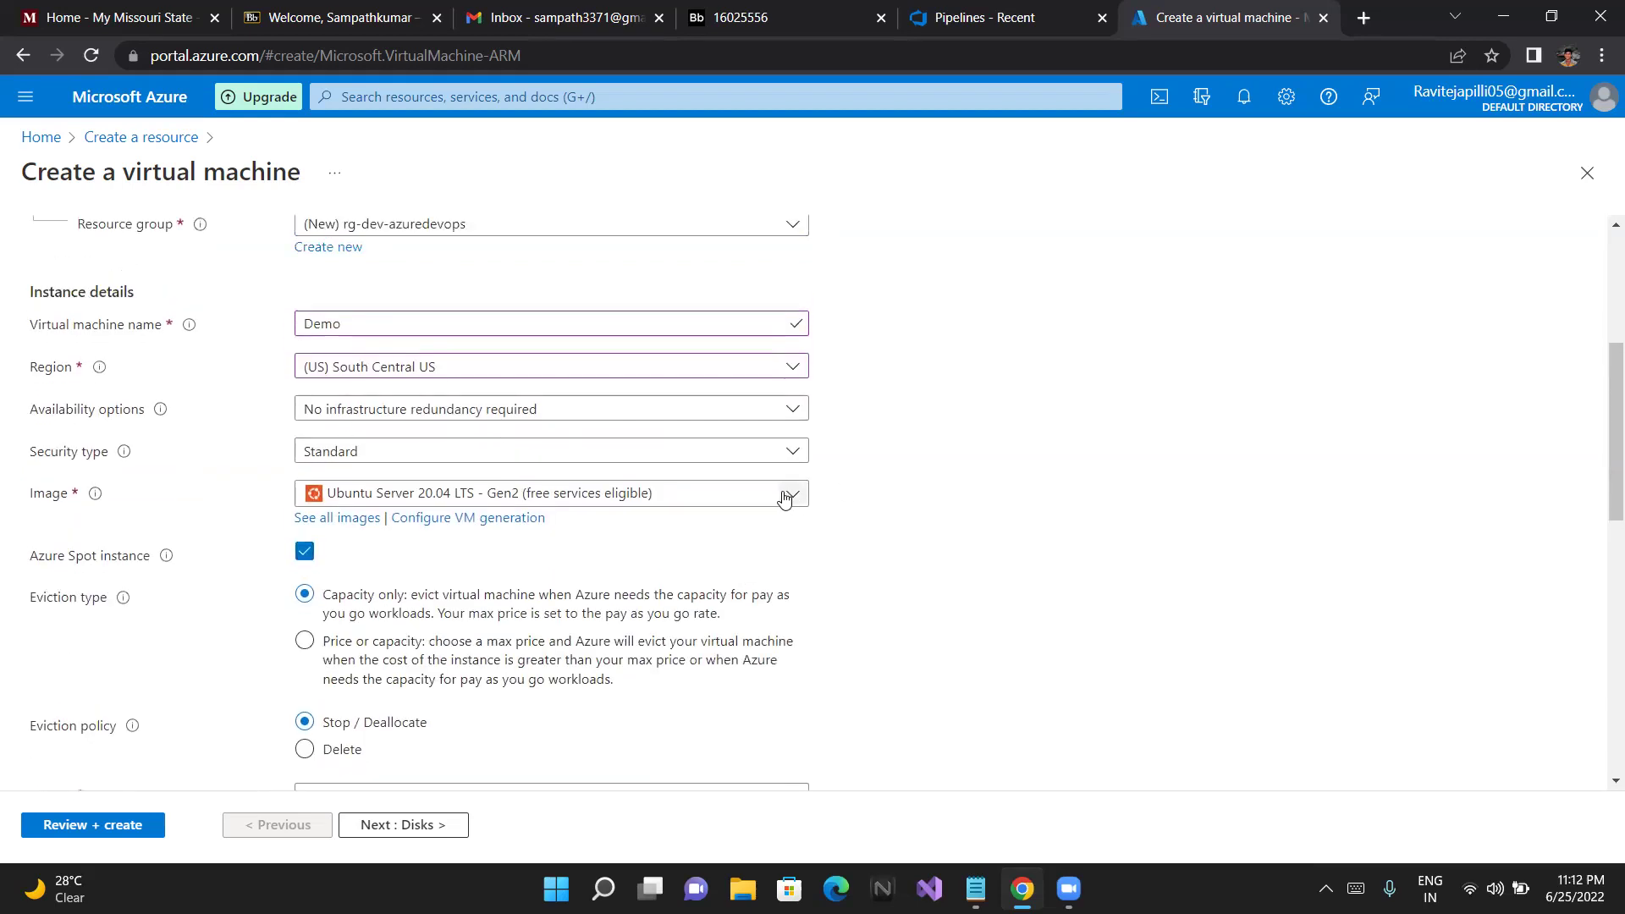
Review the availability options and keep No infrastructure redundancy required
click(789, 414)
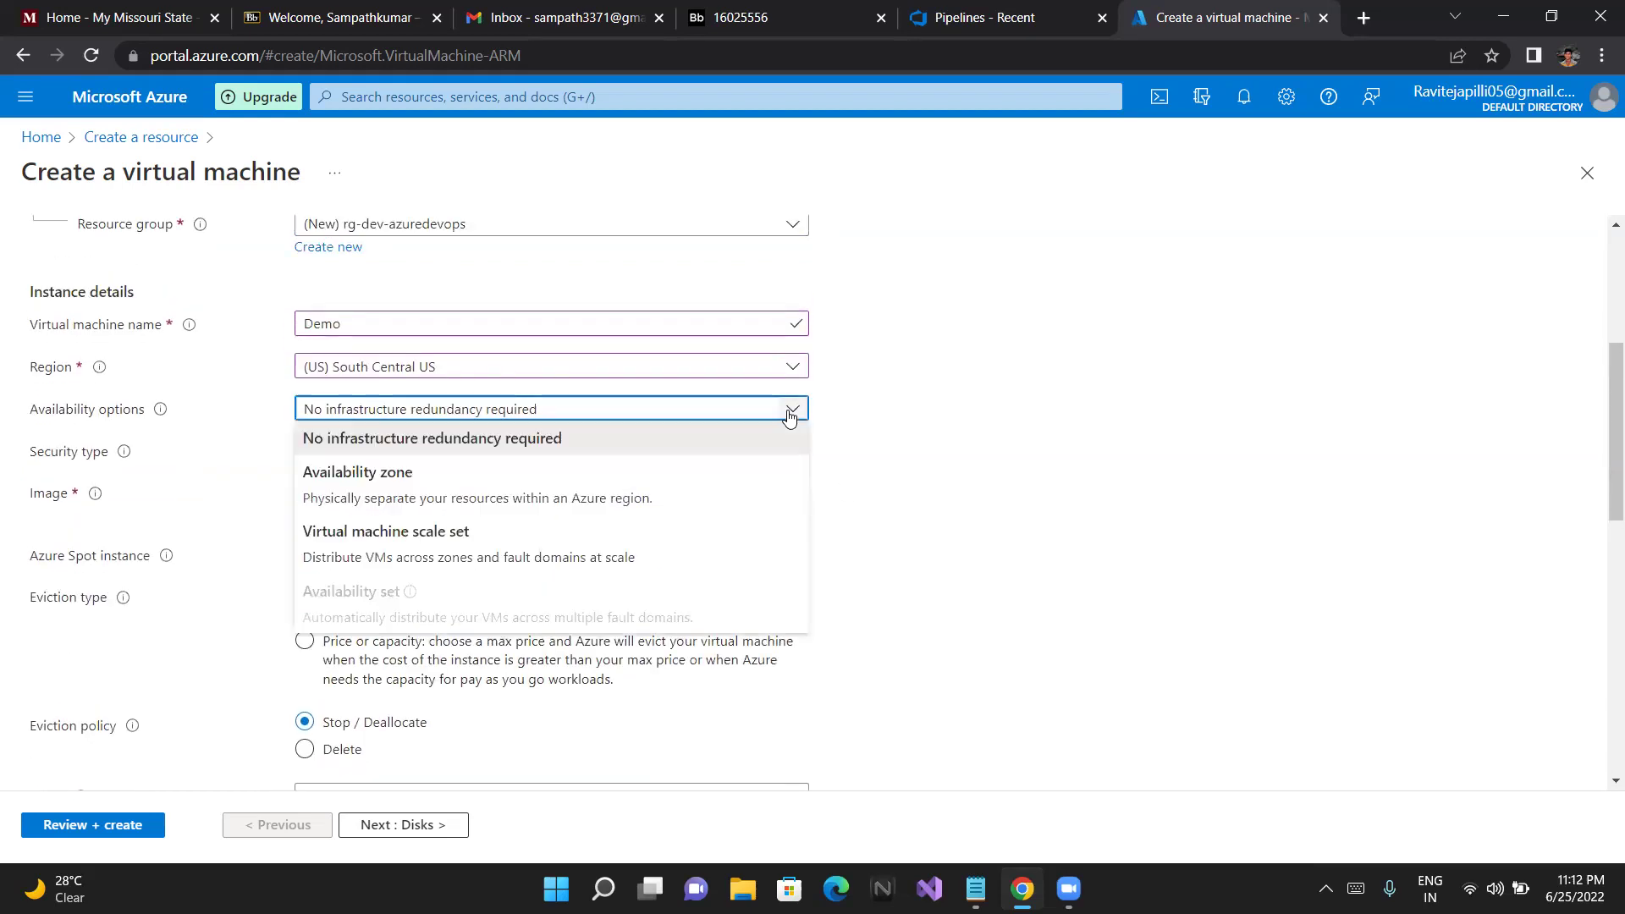
click(253, 445)
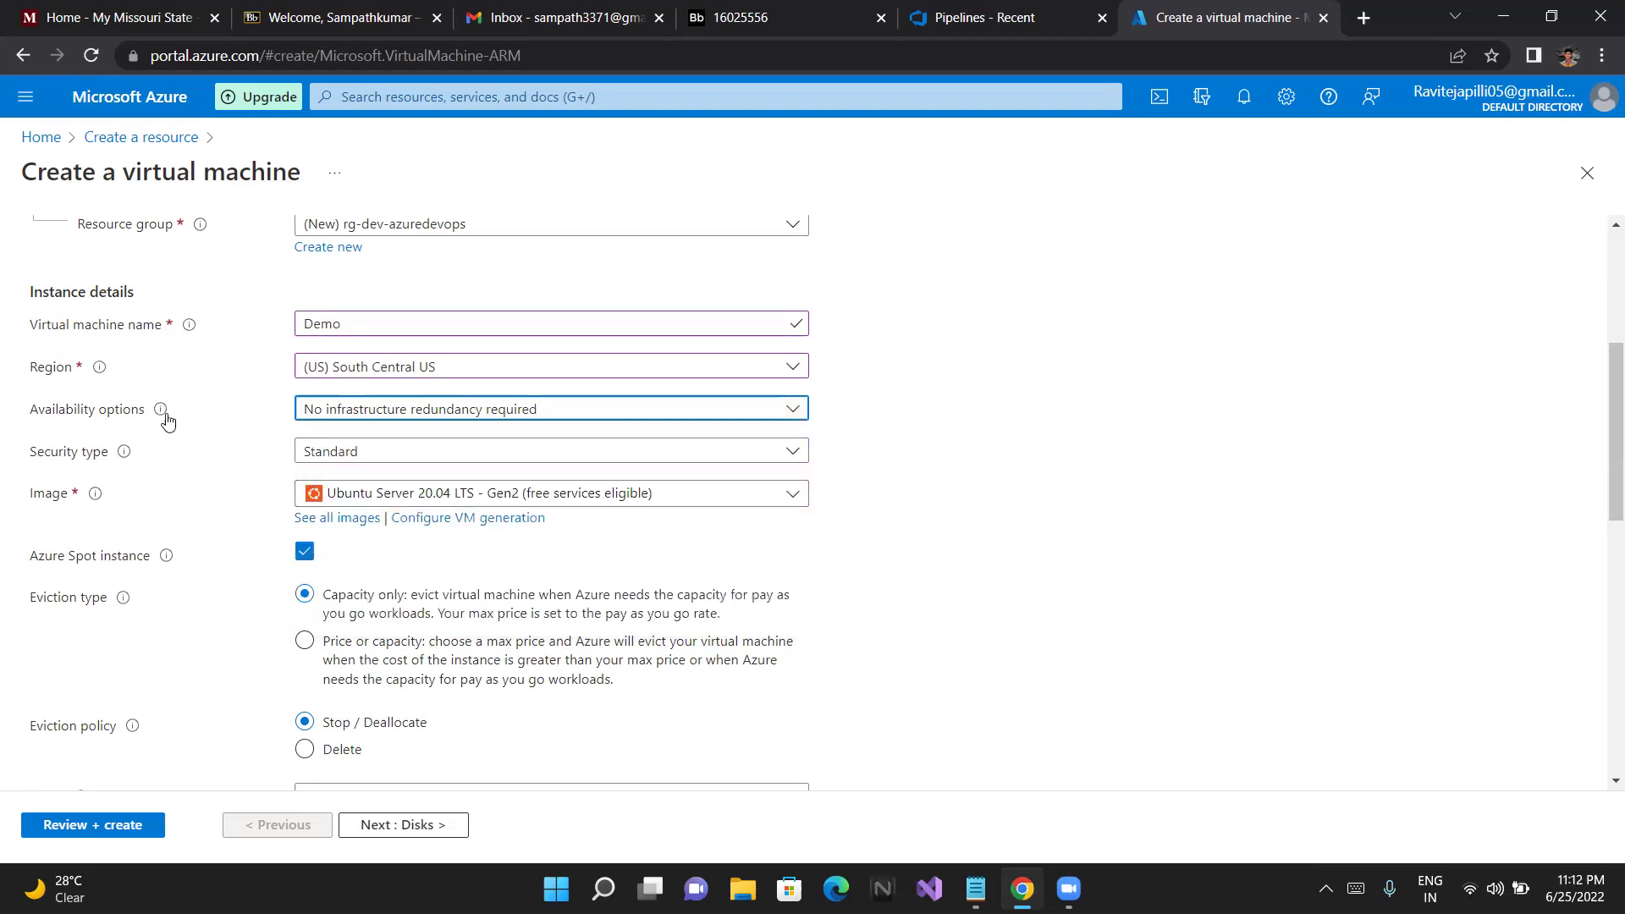
mouse_move(166, 421)
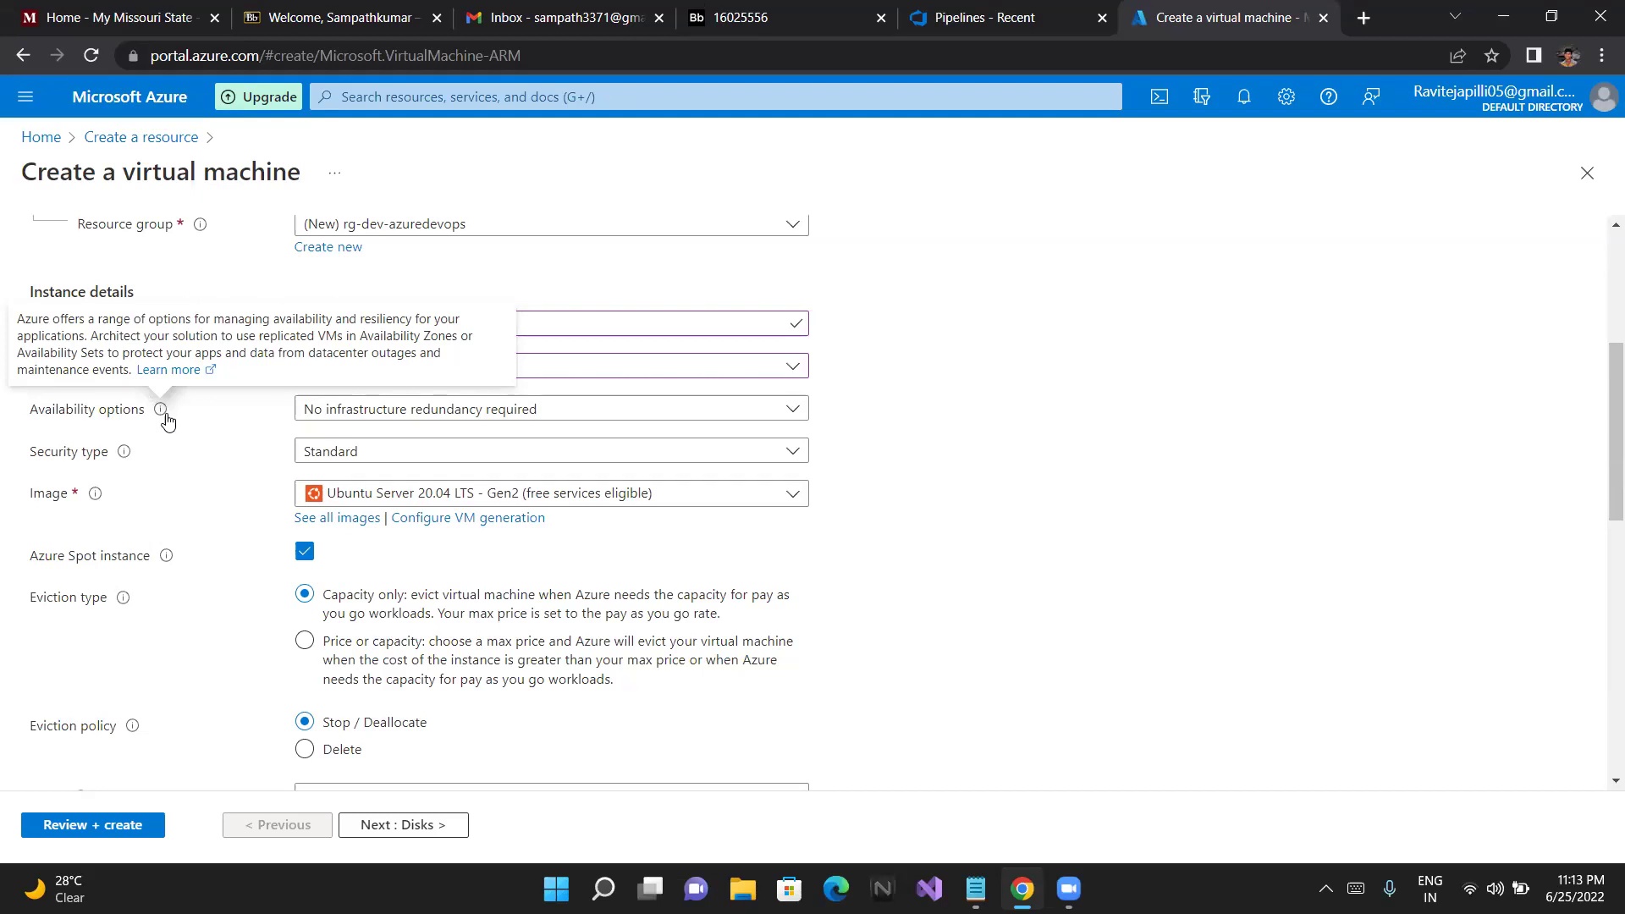
click(793, 410)
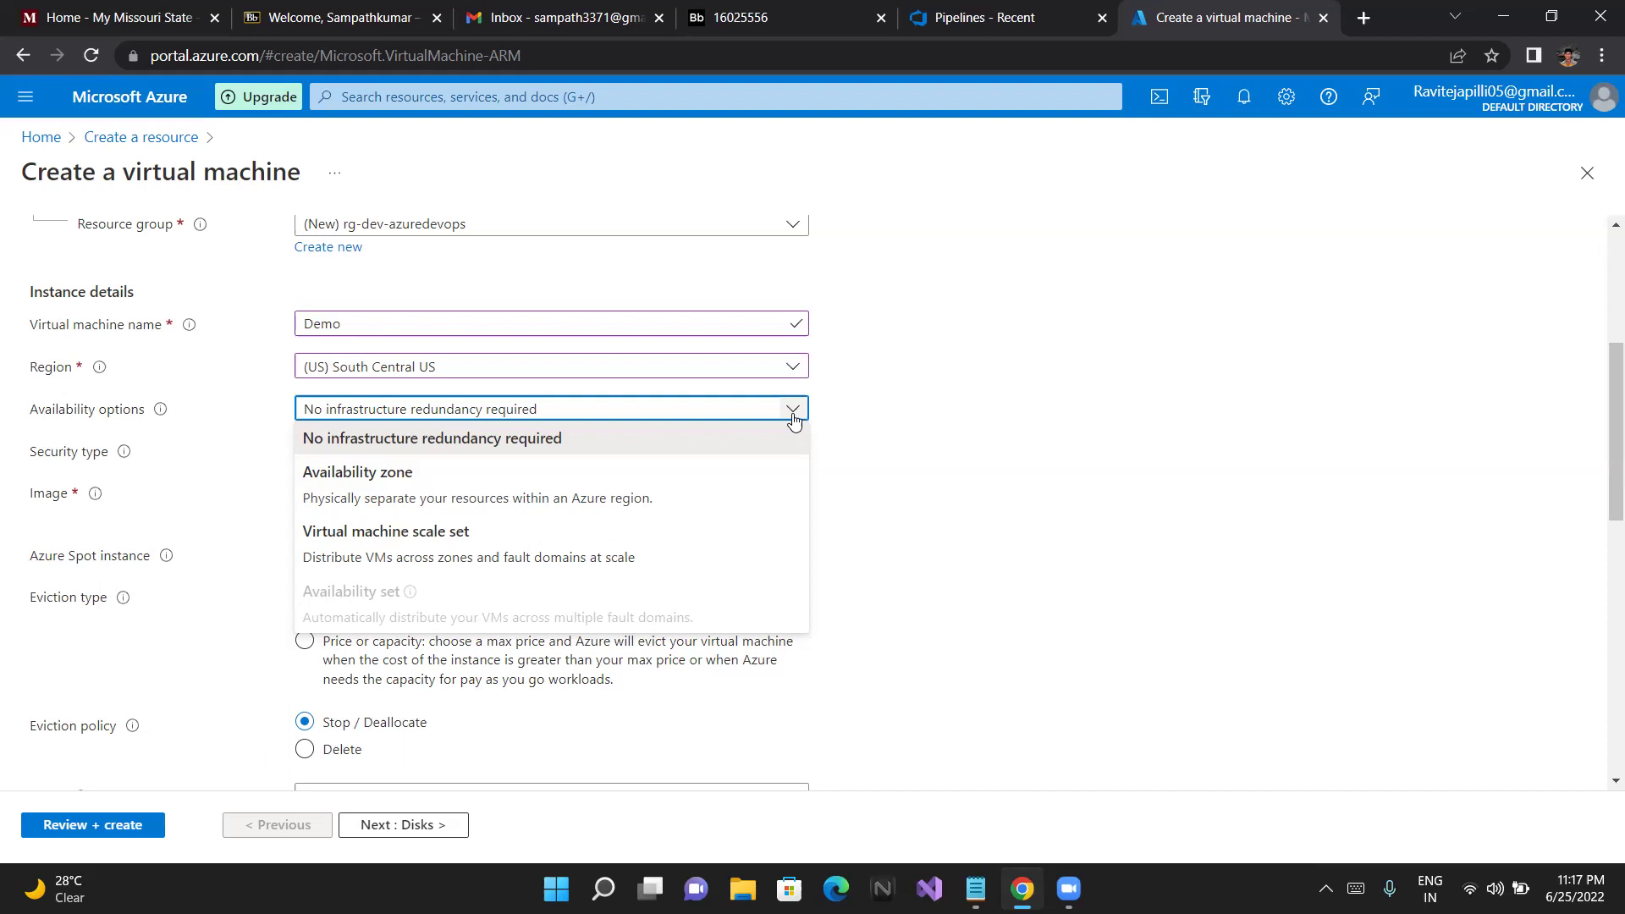
click(793, 419)
View the Standard and Trusted launch security type options, leaving Standard selected
click(794, 419)
click(793, 419)
click(801, 456)
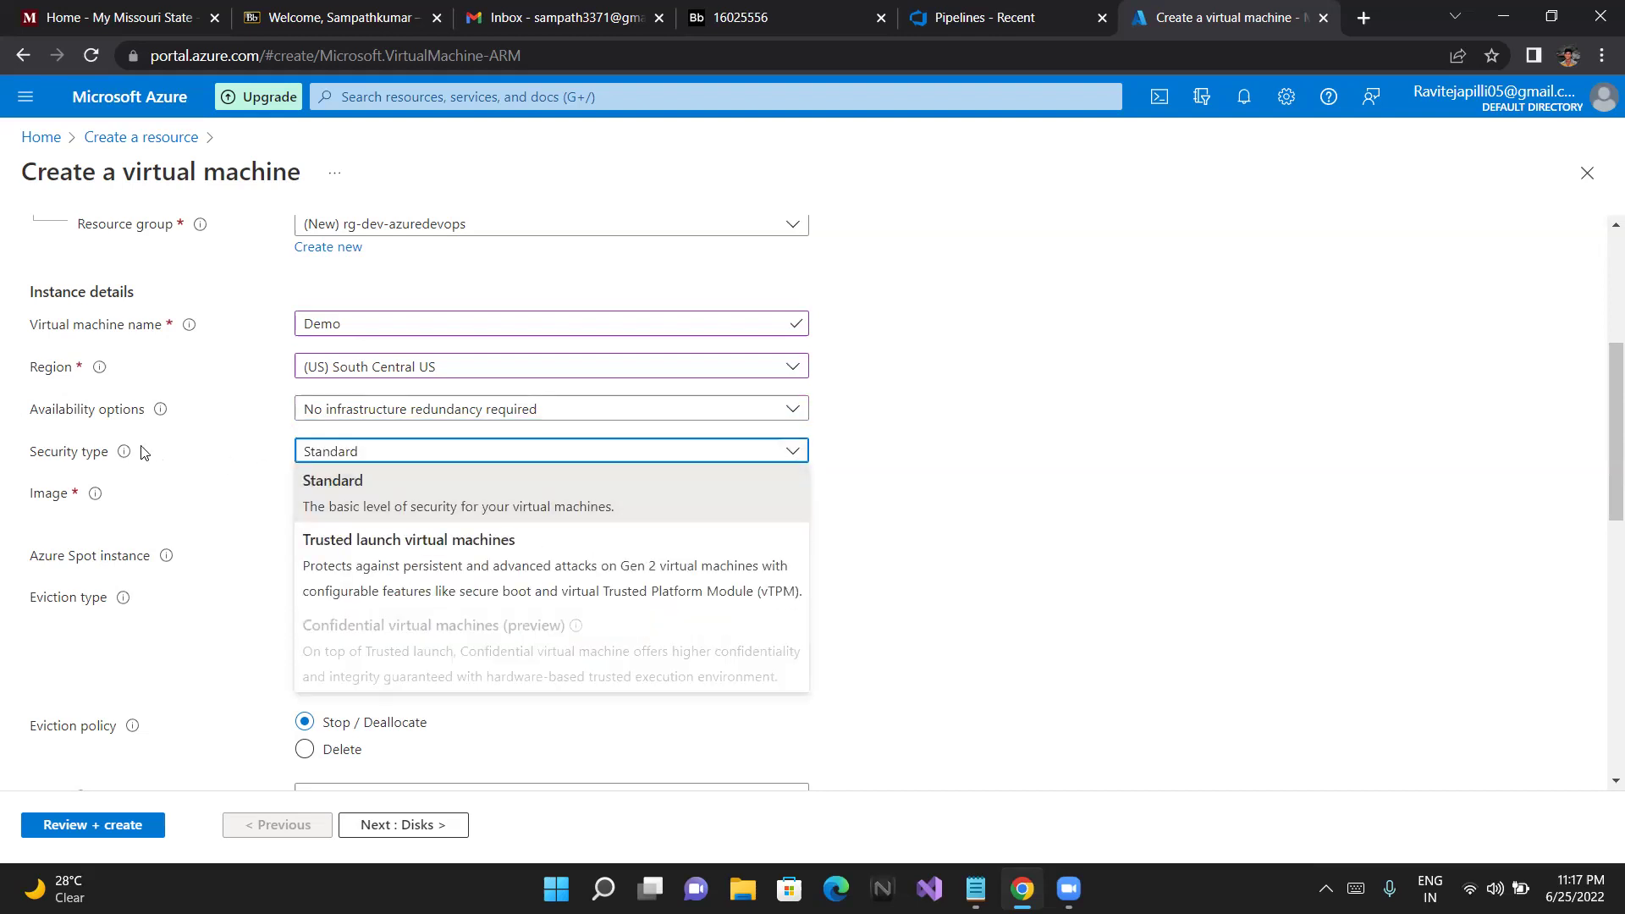
mouse_move(122, 458)
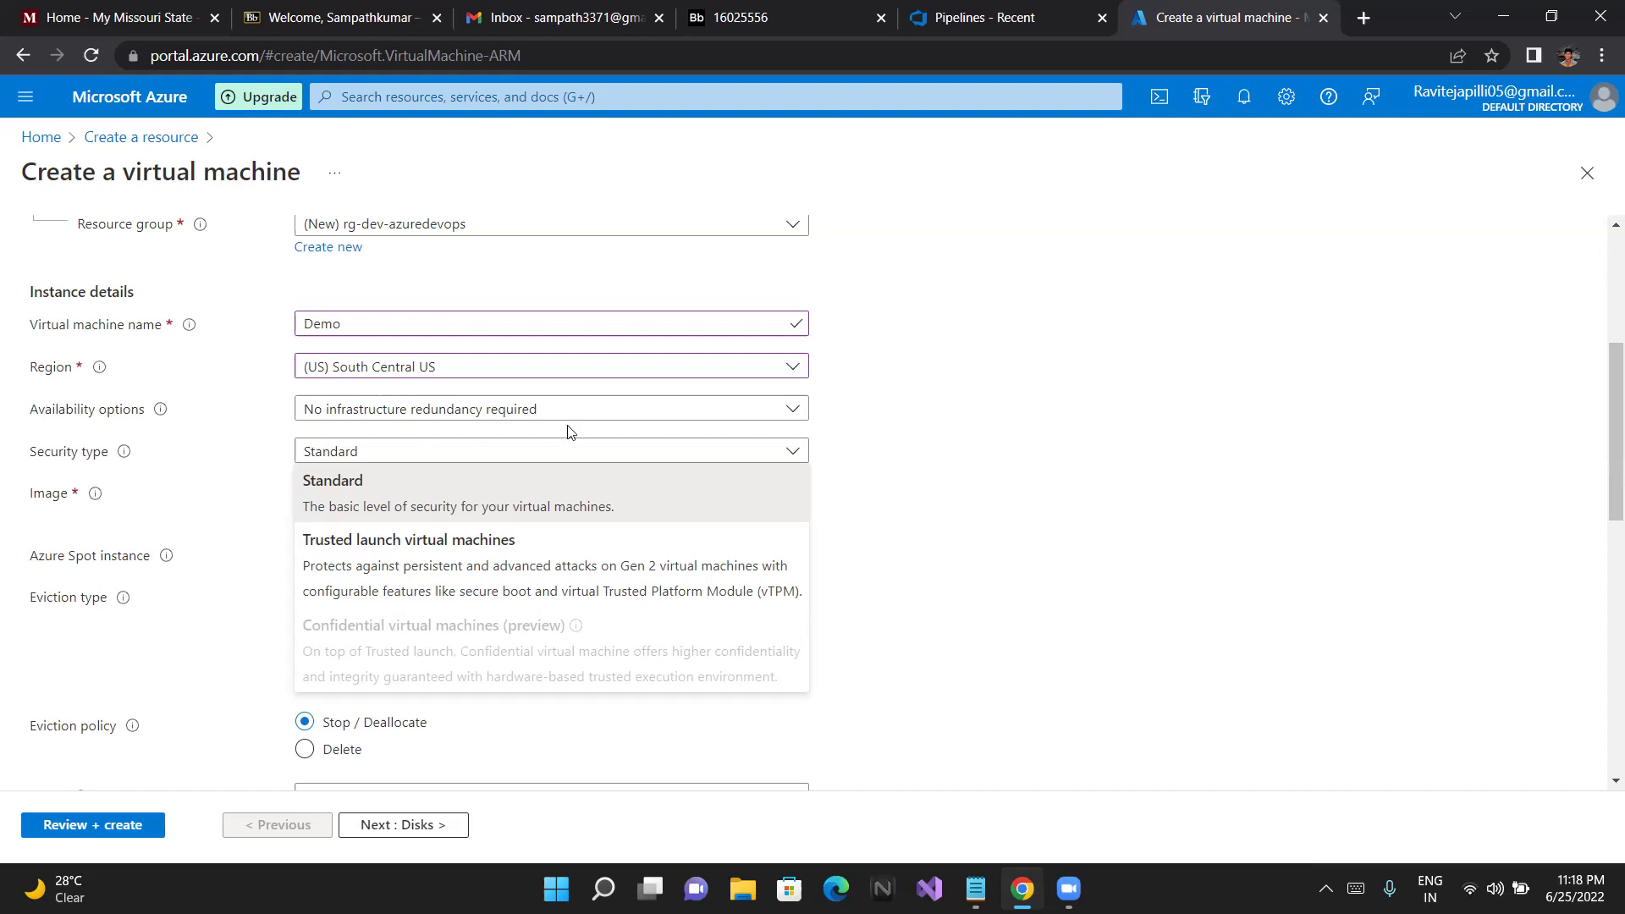
Close the security type list with Standard kept and show the marketplace OS image list
click(868, 440)
scroll(867, 440, down, 1)
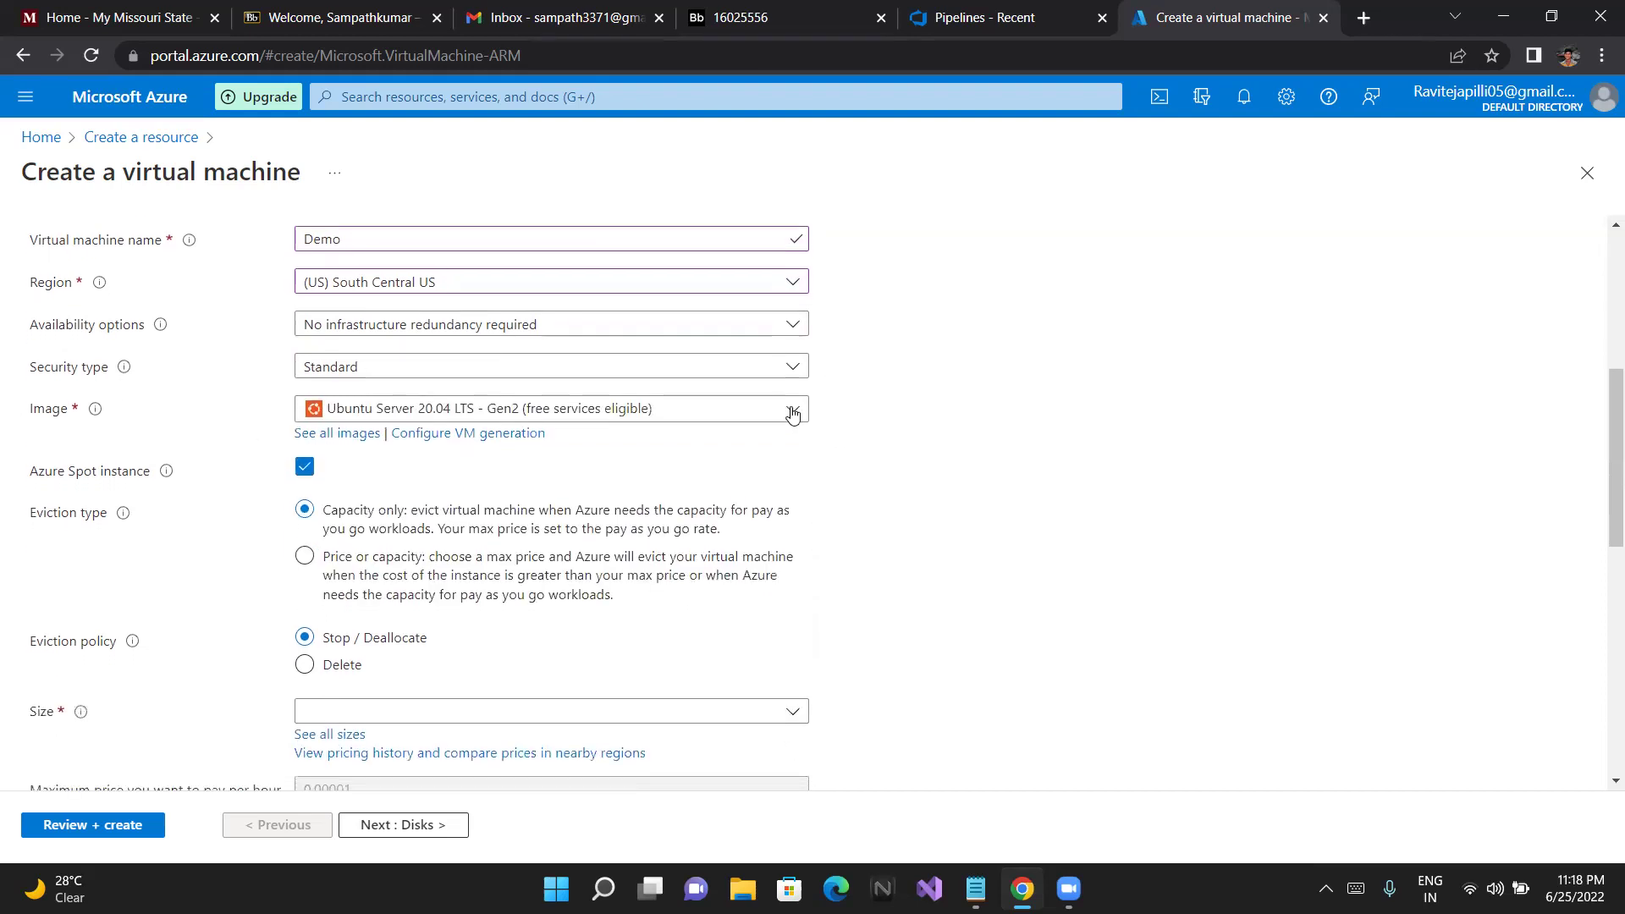
click(797, 411)
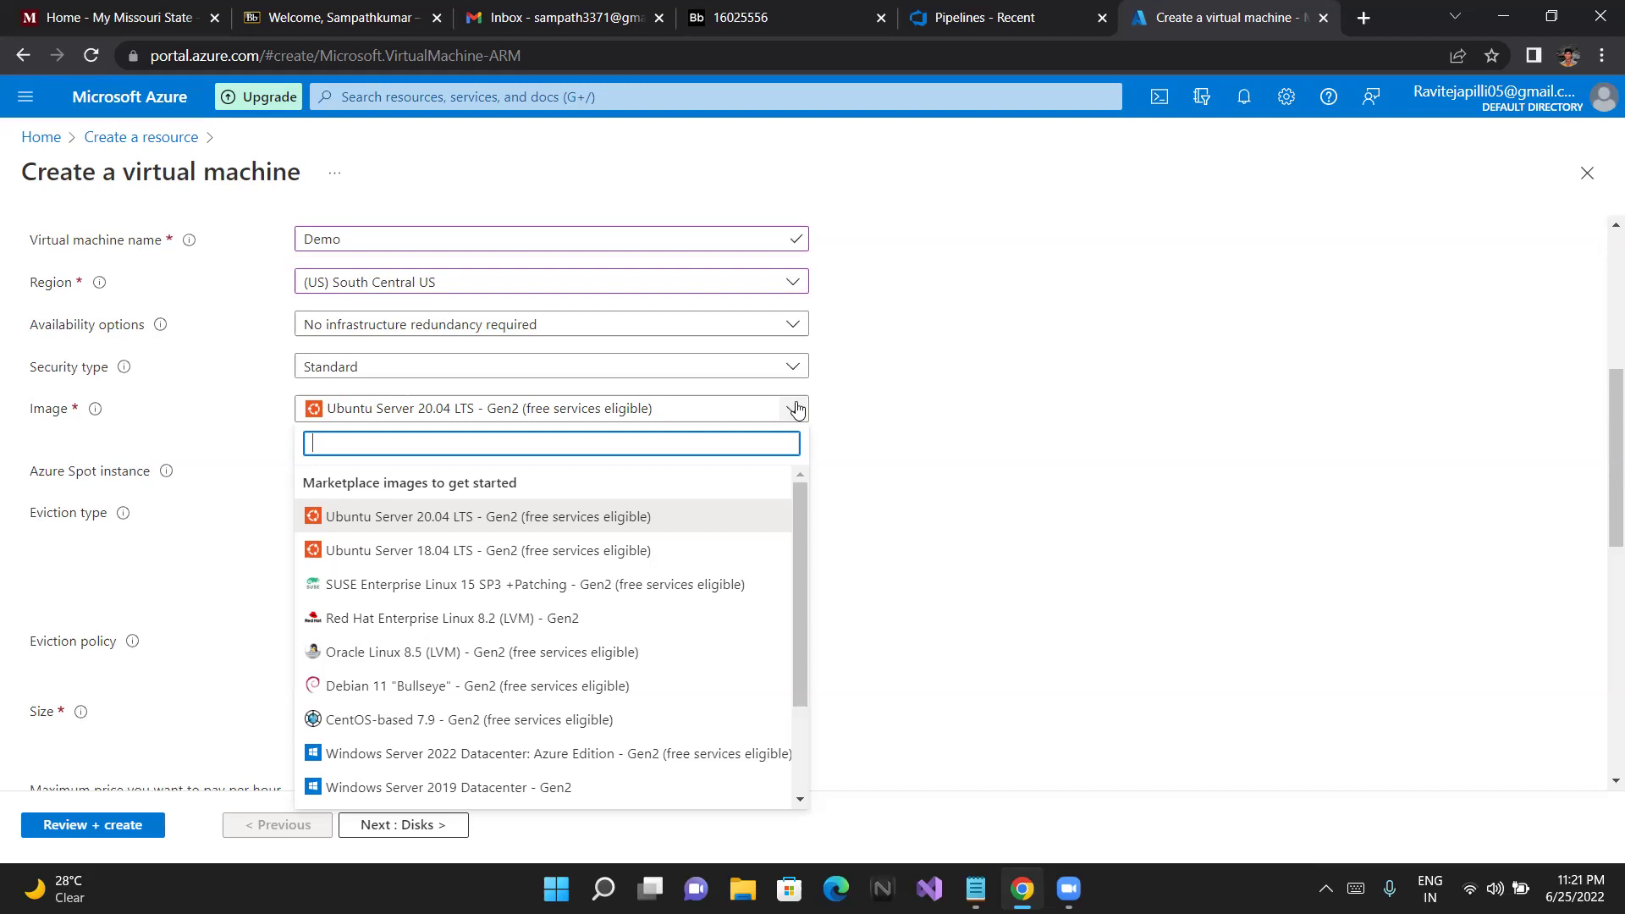
Try Windows Server 2022 Datacenter, then set the image to Windows 10 Pro, version 21H2 - Gen2
click(881, 632)
scroll(887, 632, down, 1)
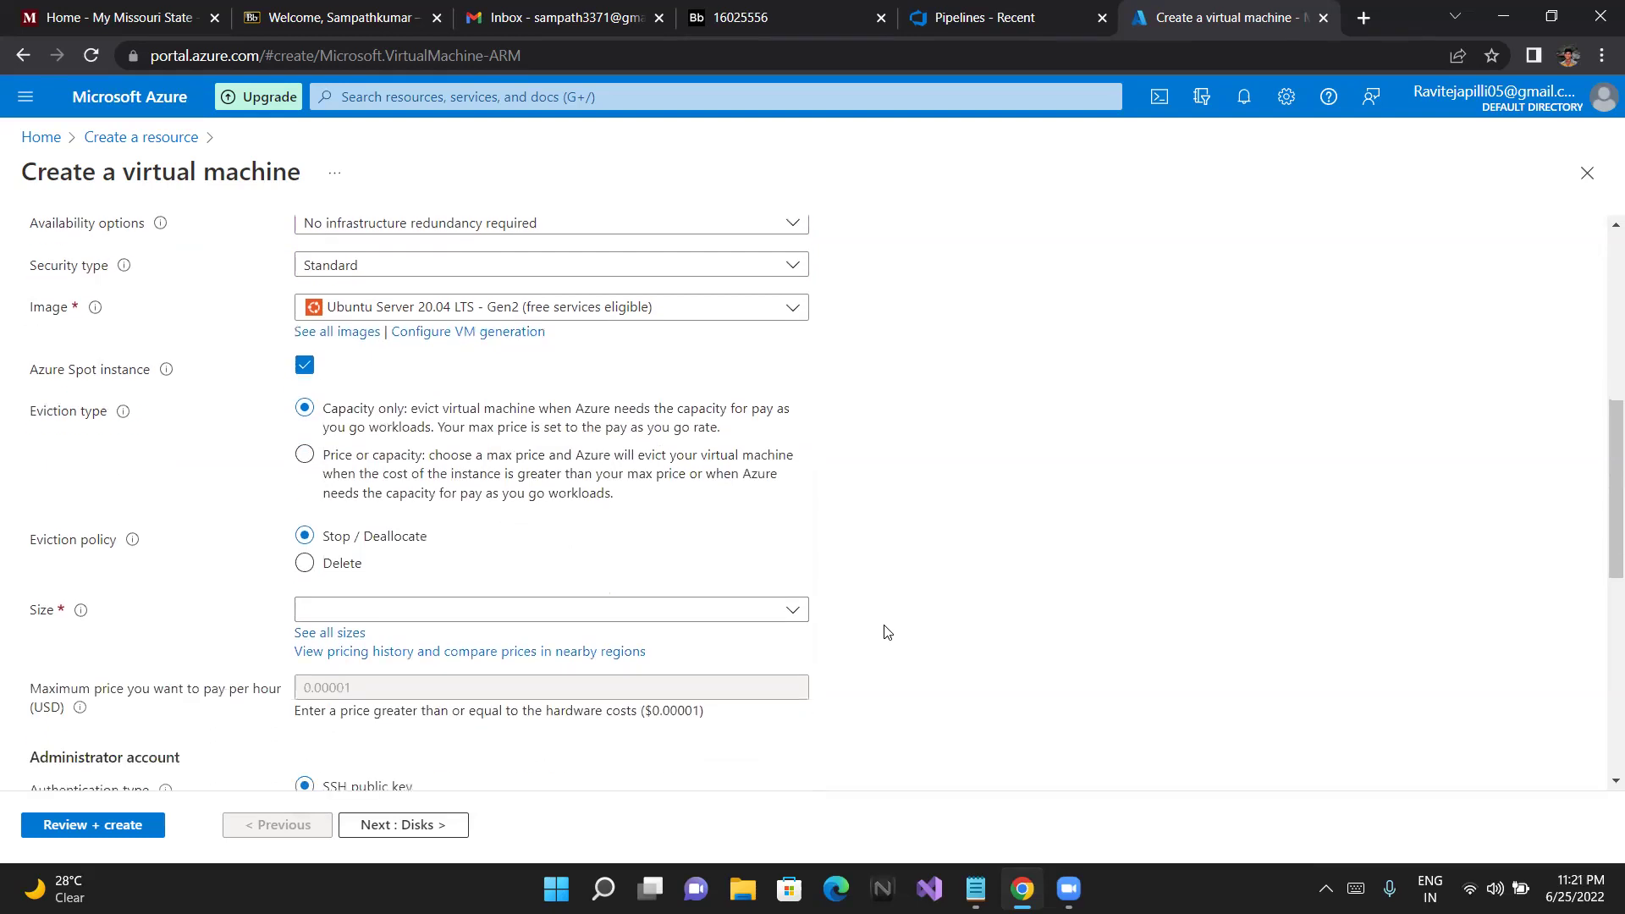
scroll(886, 632, down, 1)
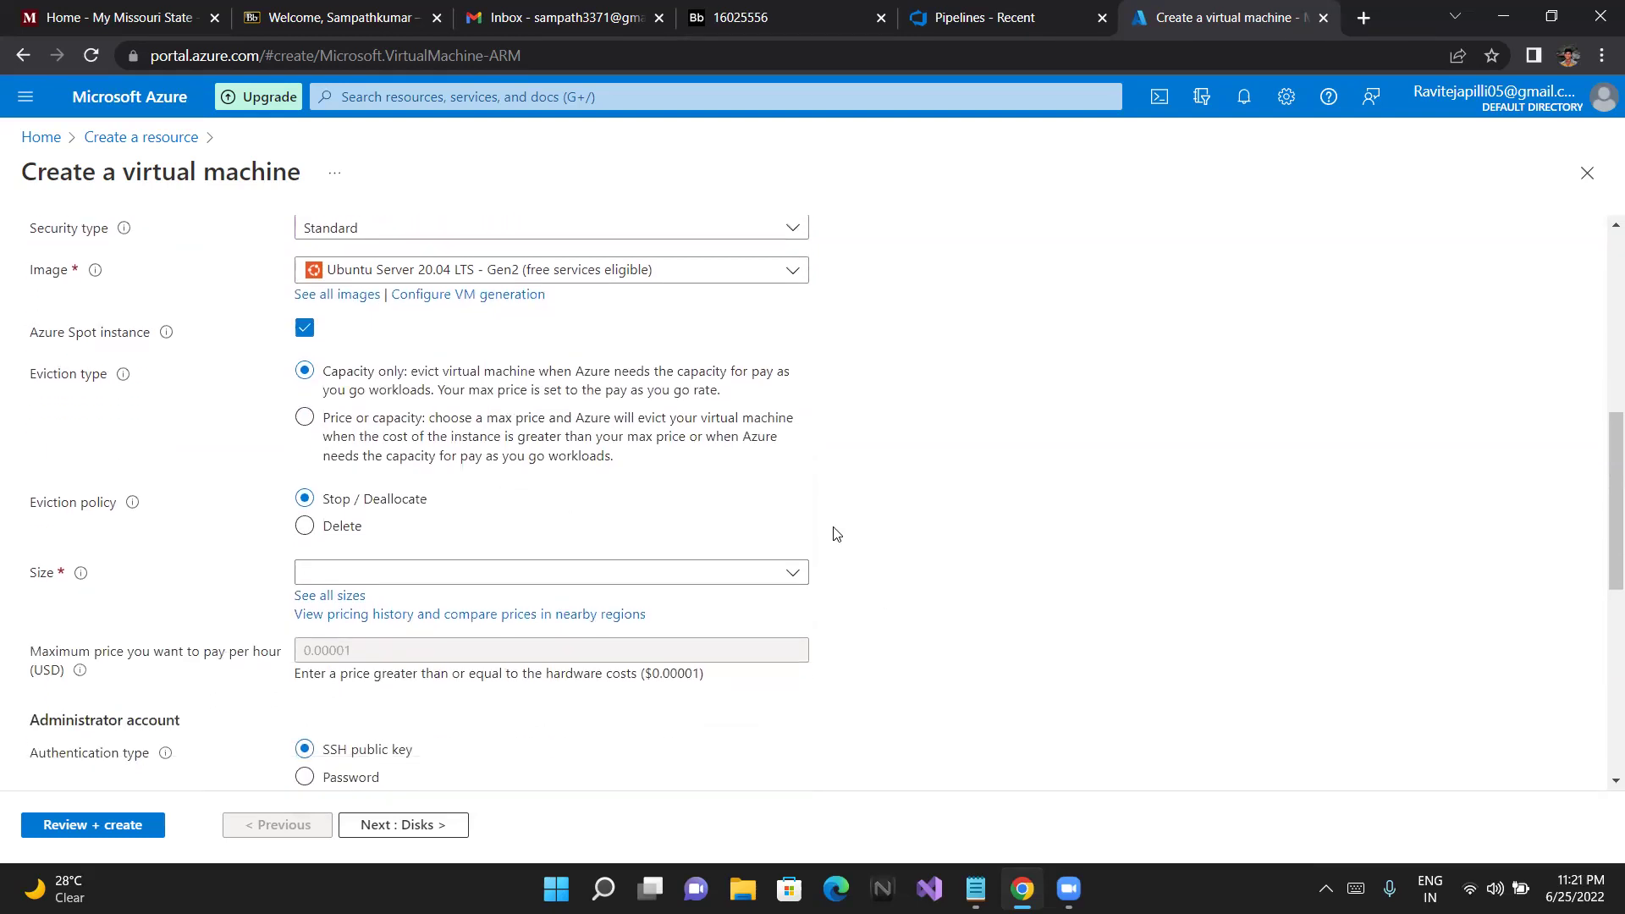
click(798, 265)
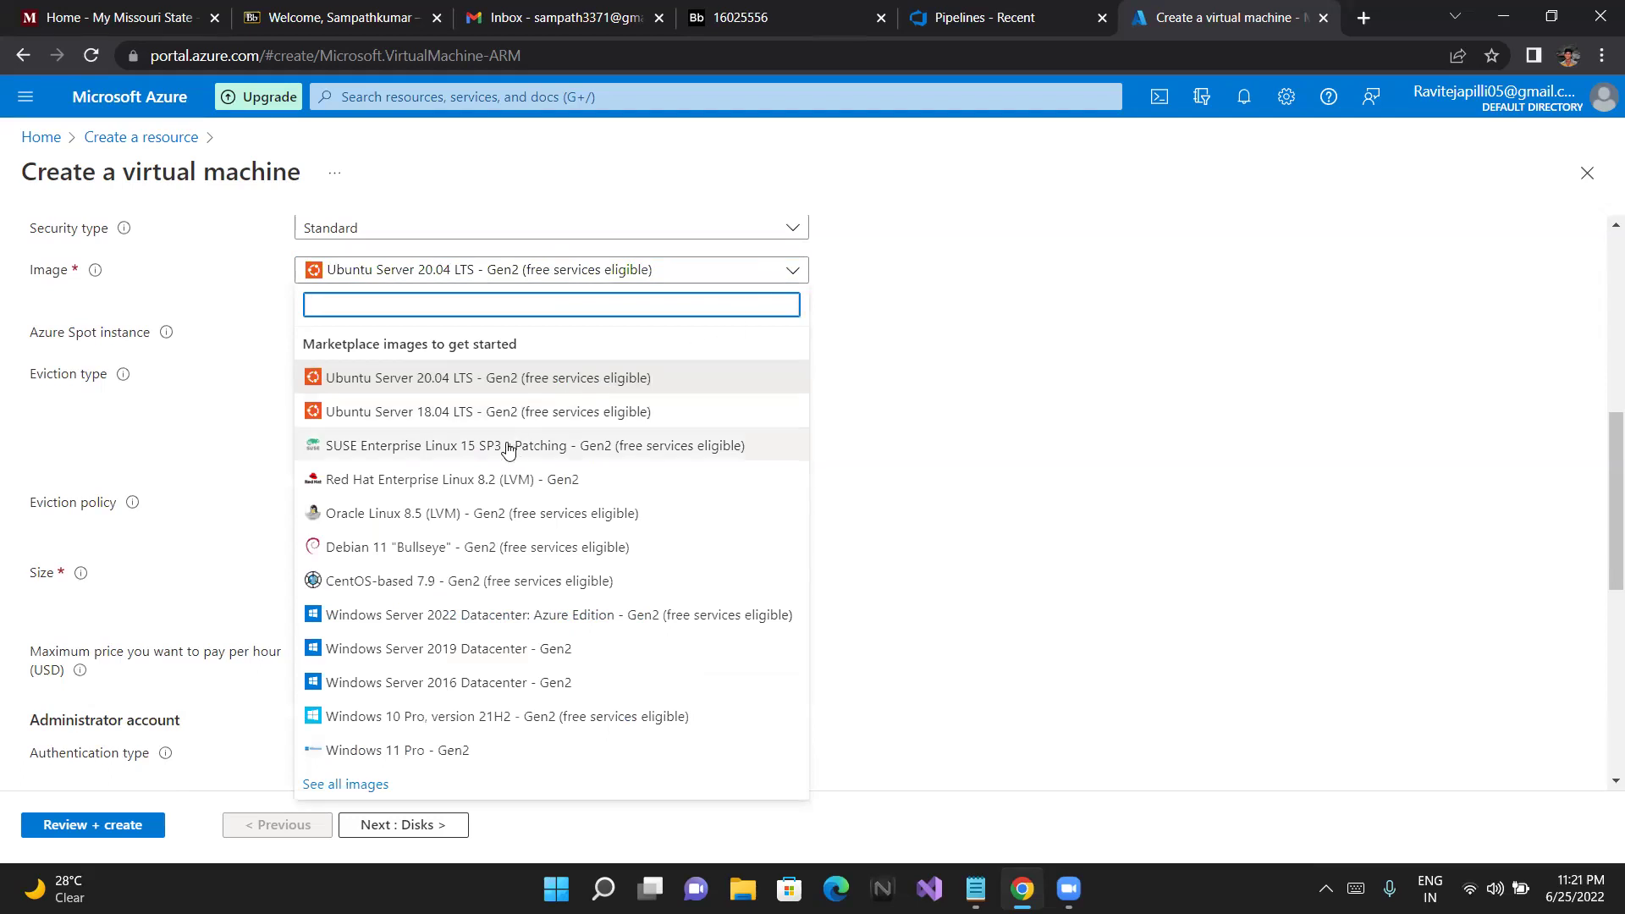
click(472, 620)
click(788, 273)
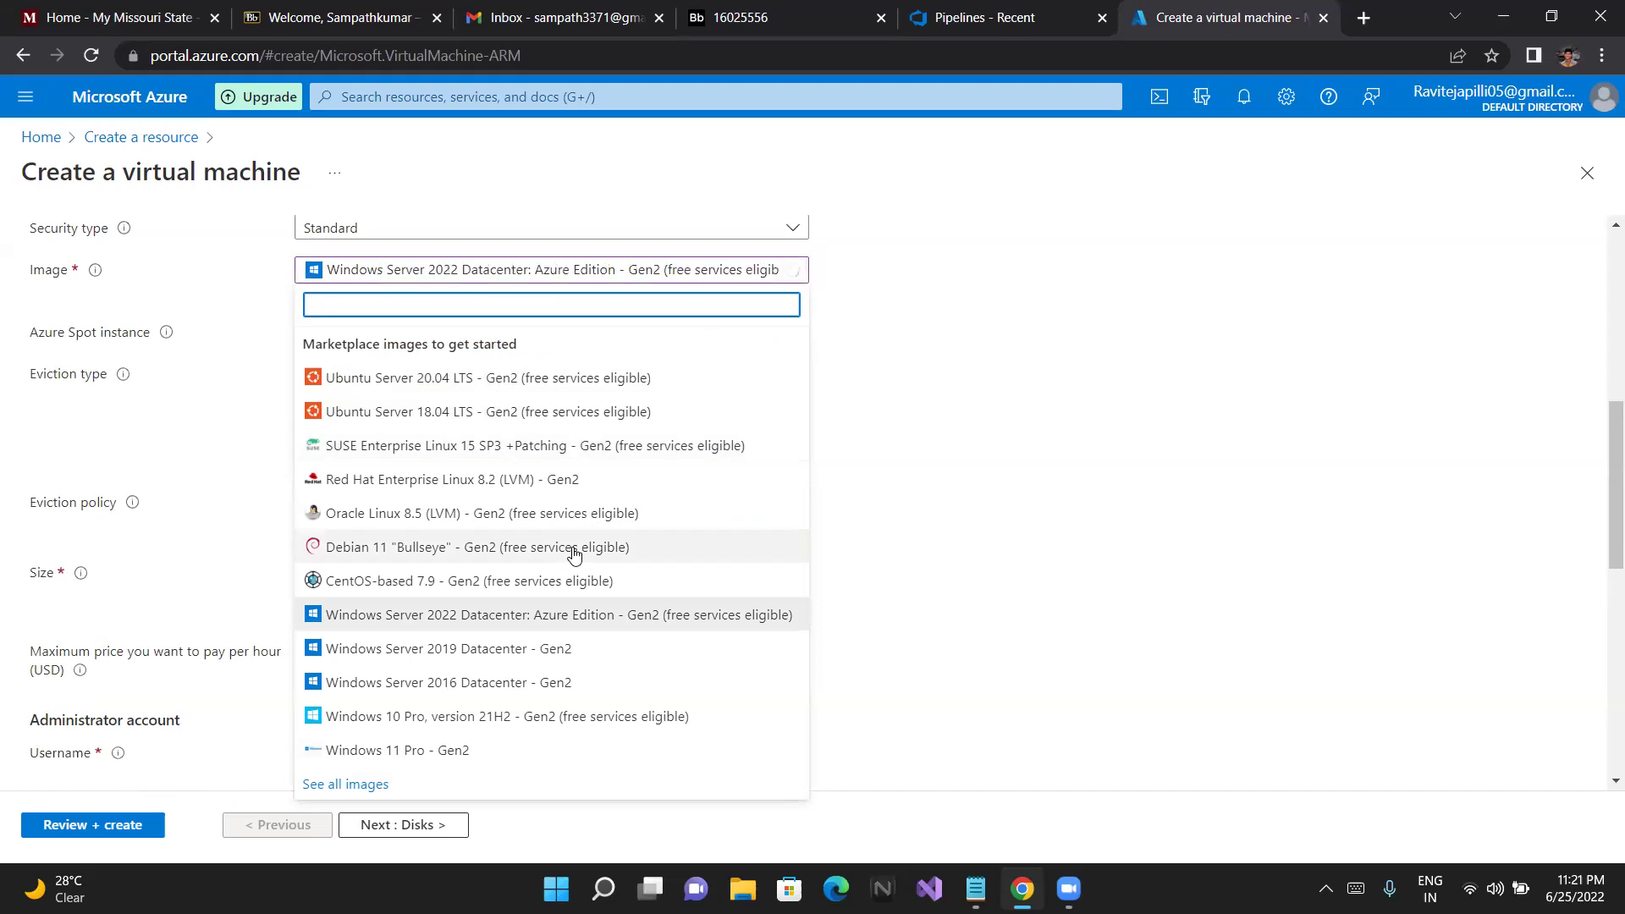
click(454, 730)
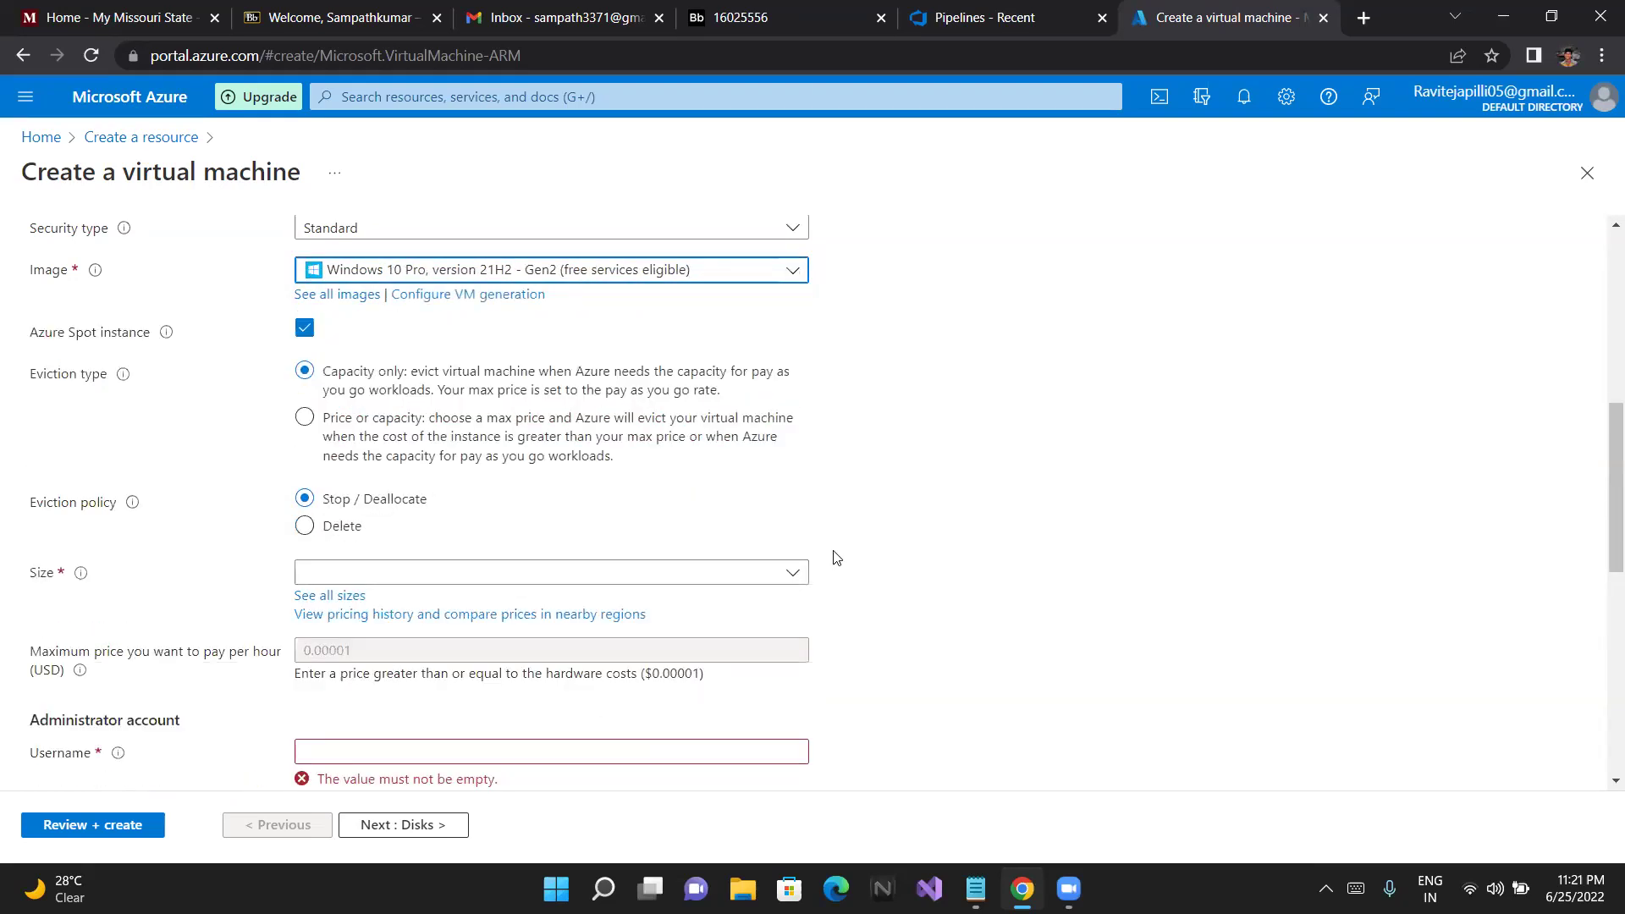
Scroll down to Size and list the publisher-recommended sizes for the Windows 10 Pro image
scroll(837, 557, down, 1)
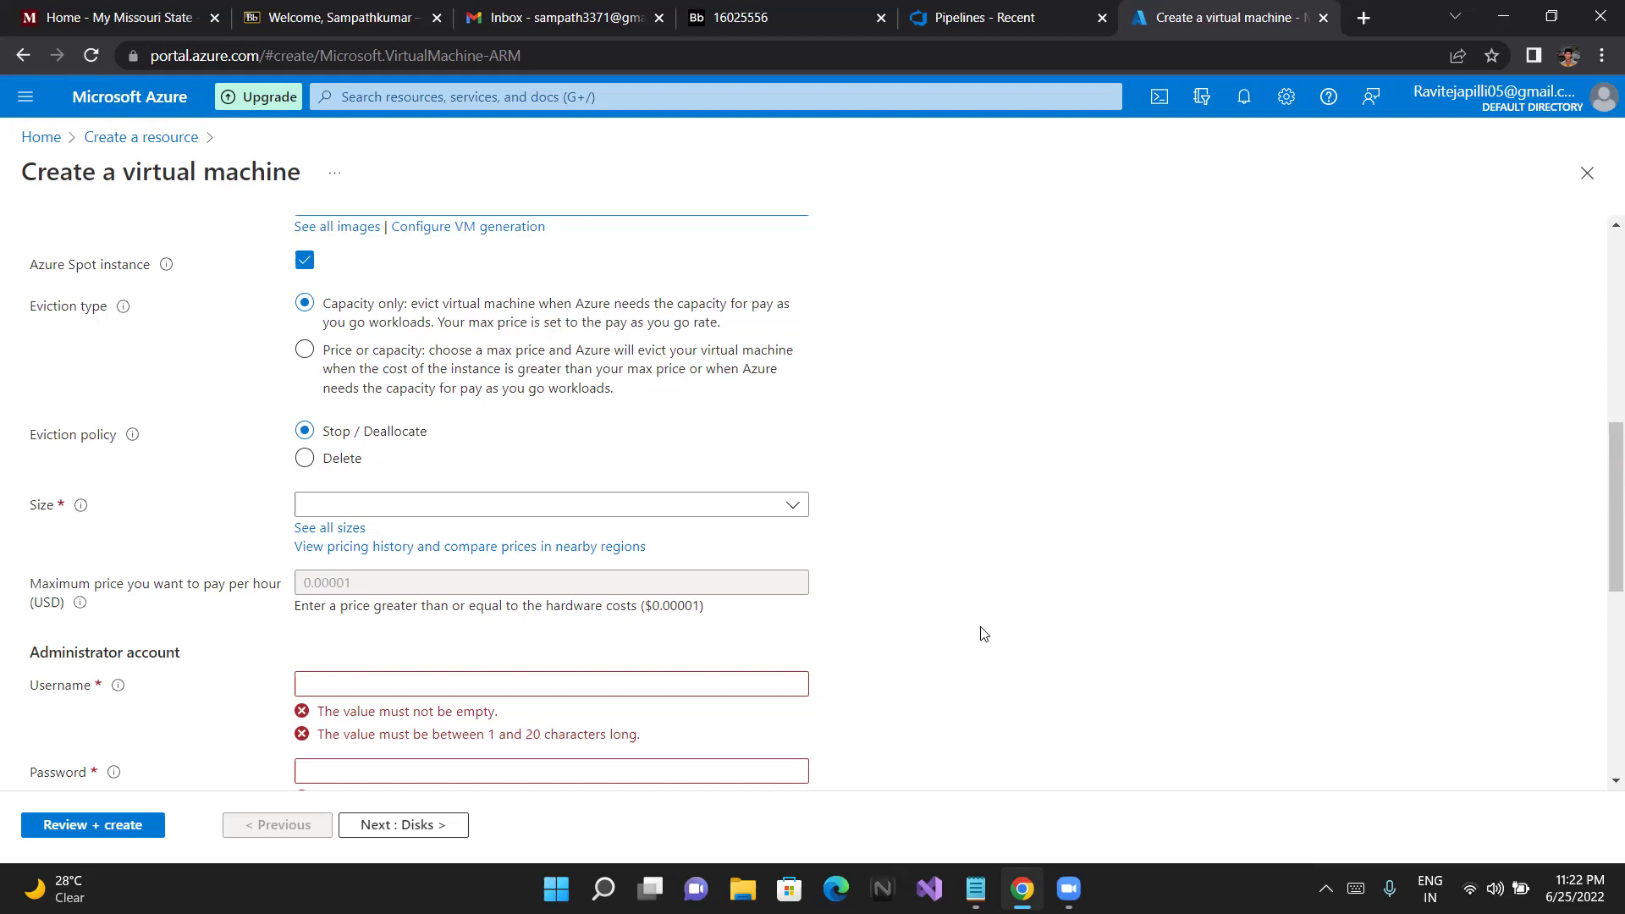
scroll(982, 634, down, 2)
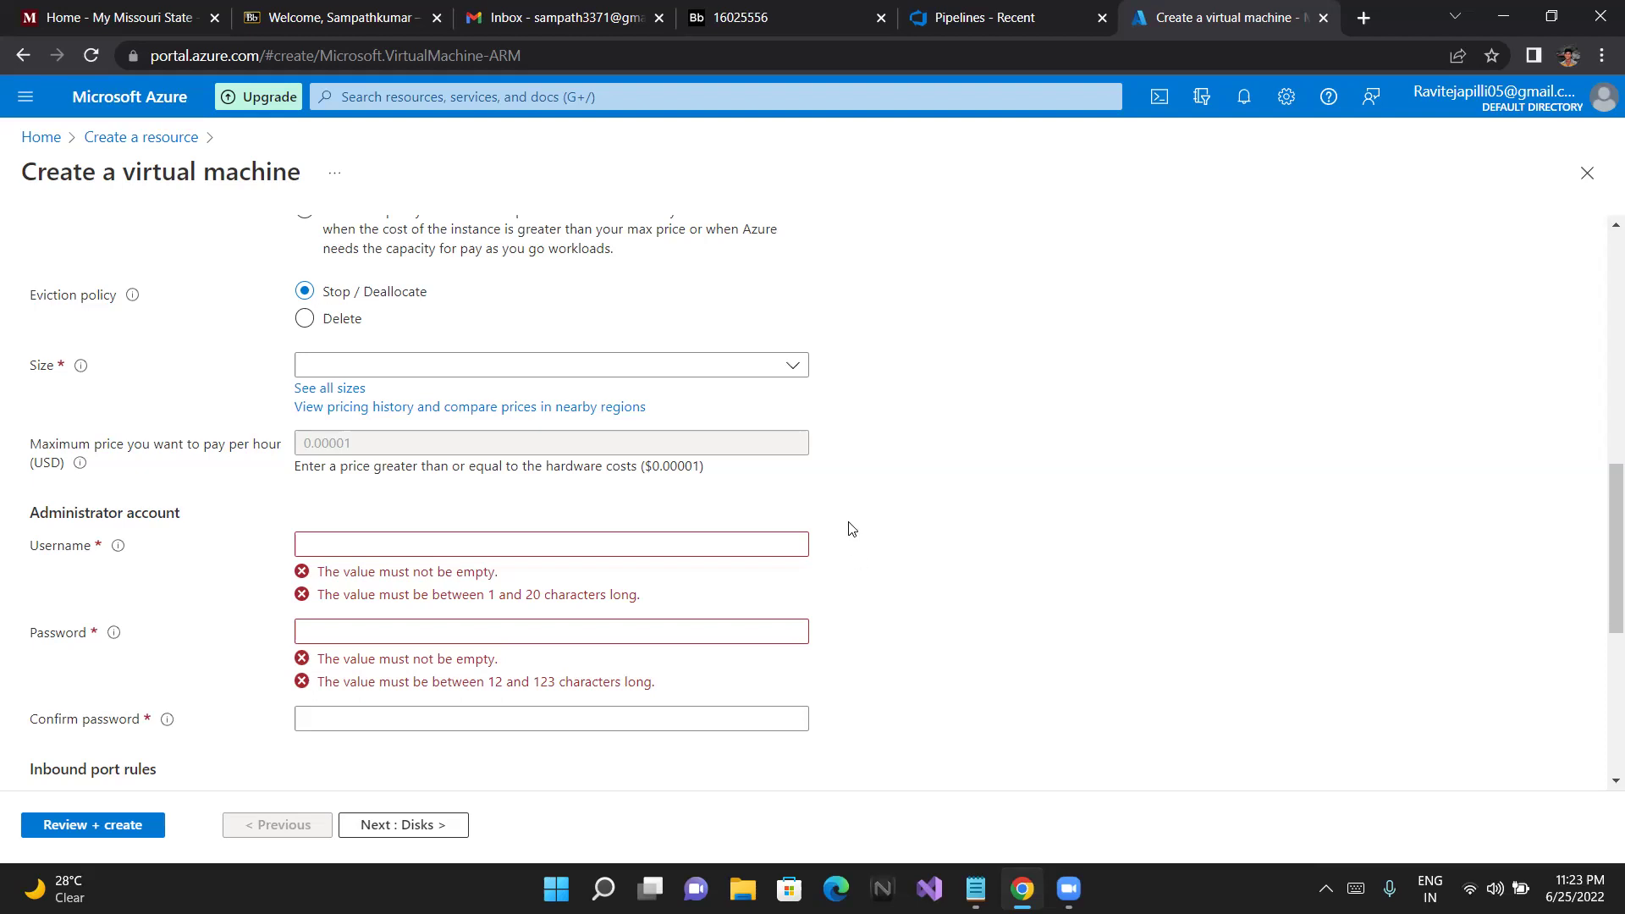
click(796, 370)
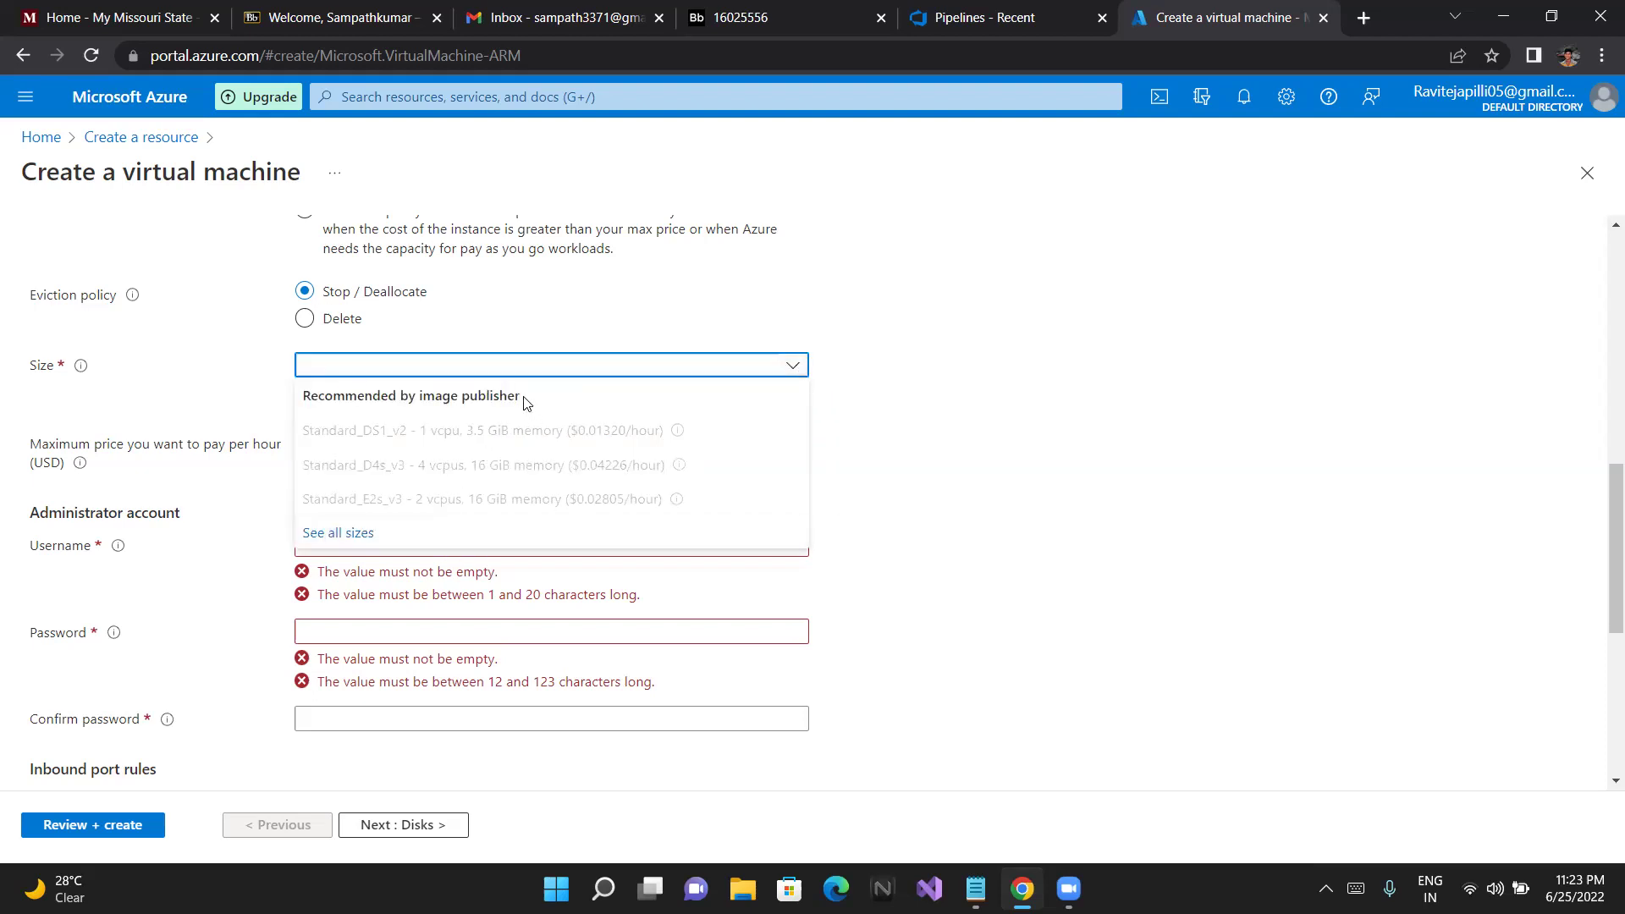
Browse all VM sizes and the Size not available group, then recheck the recommended sizes
click(349, 534)
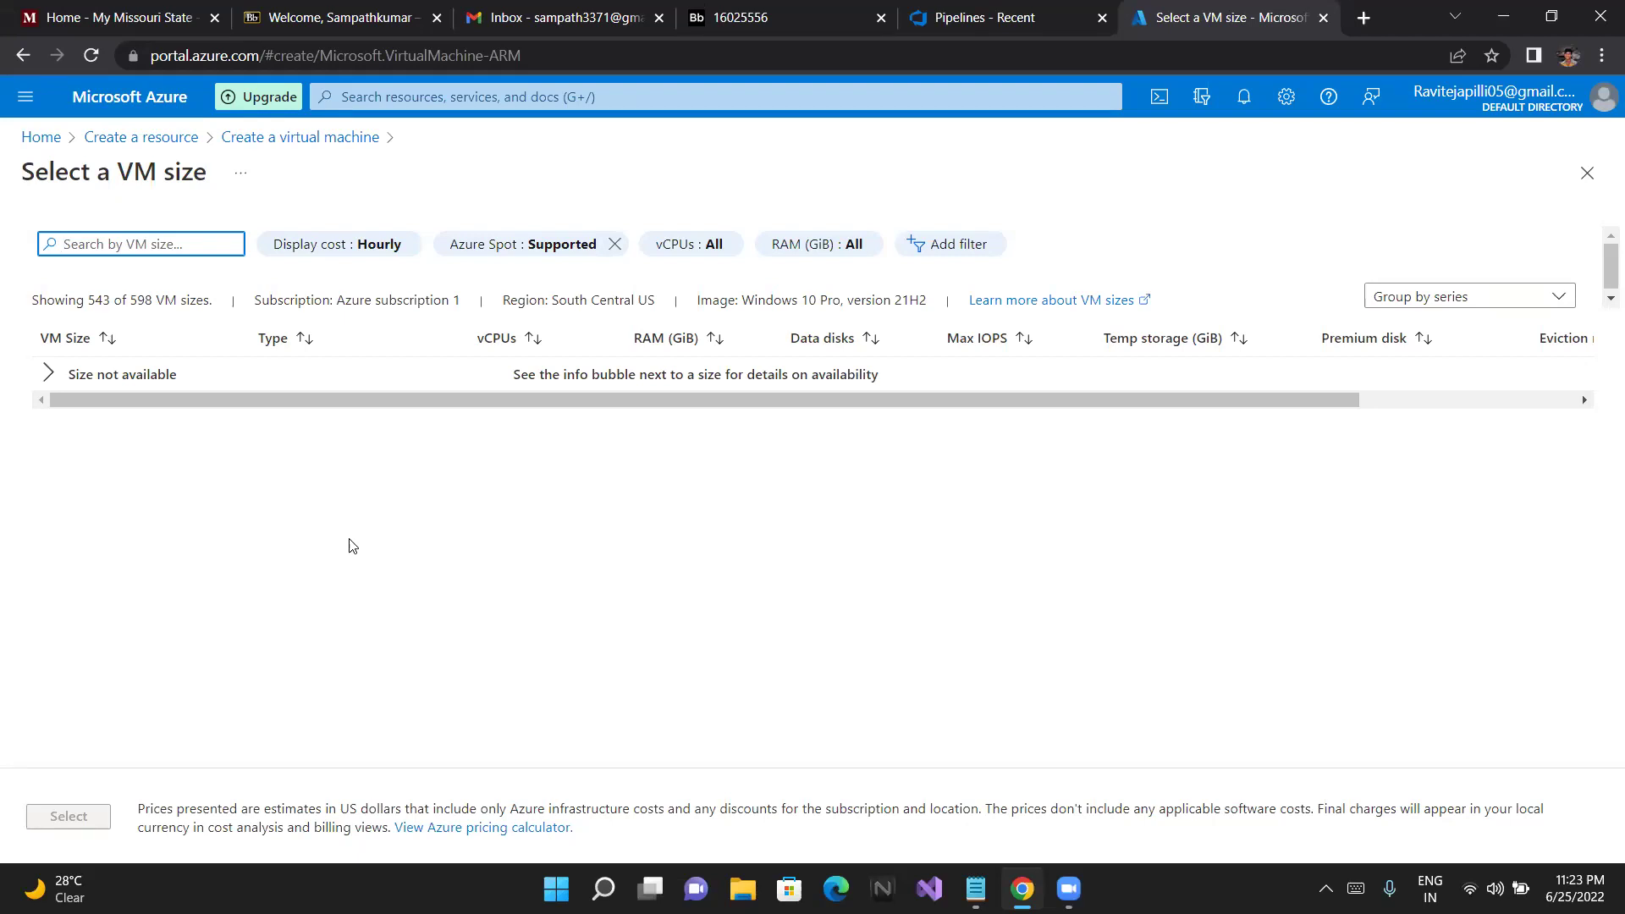
click(50, 374)
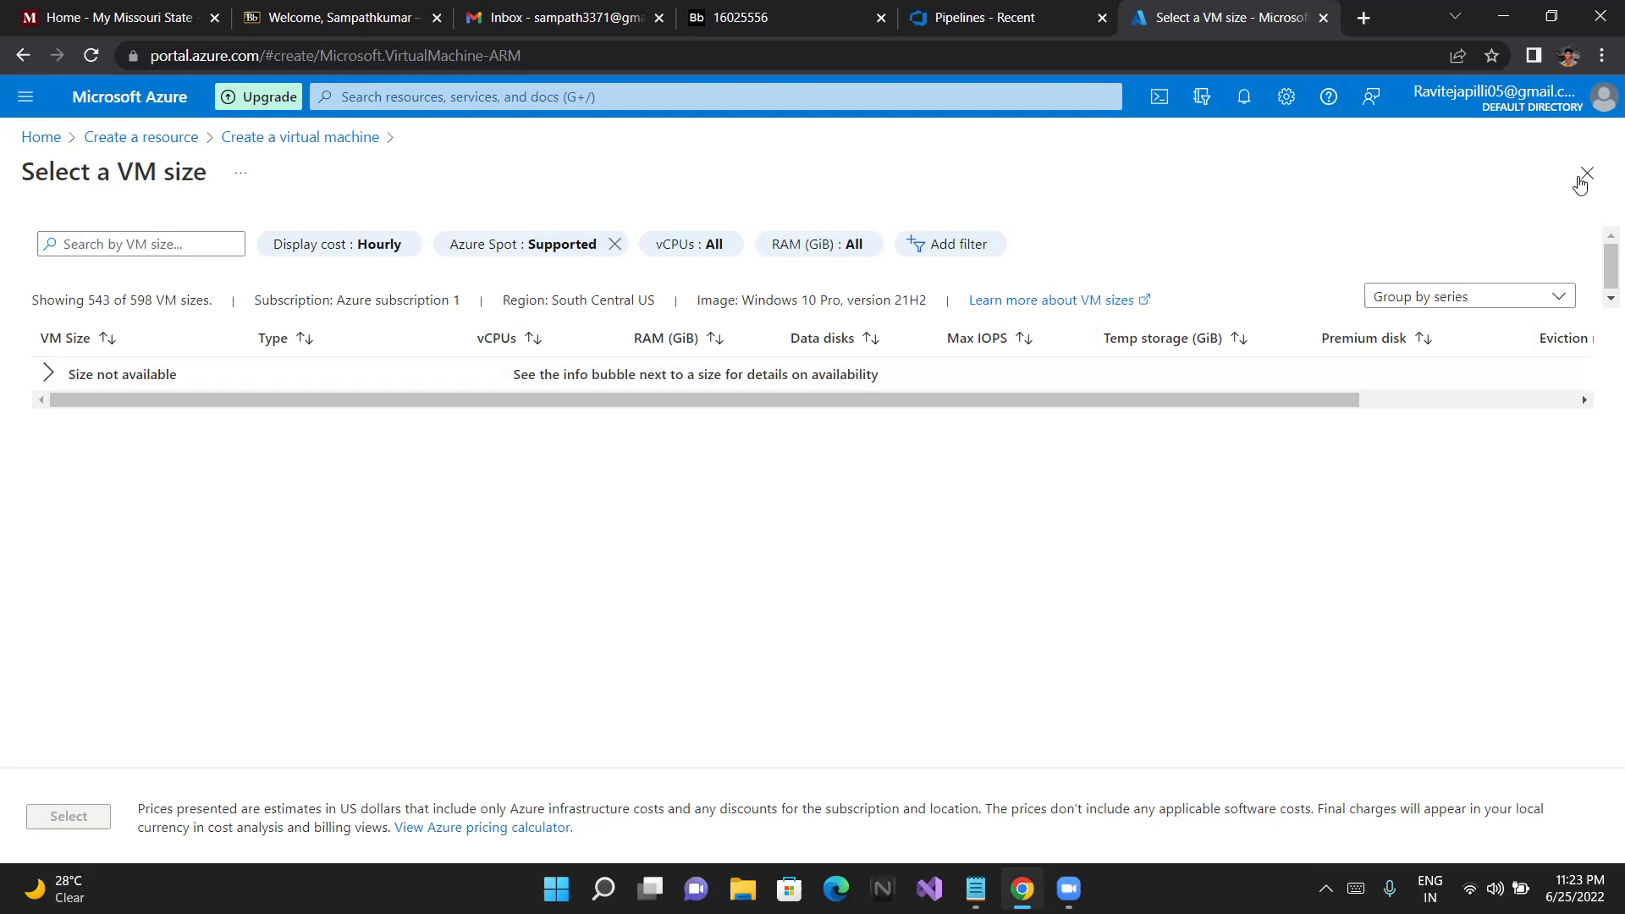
click(1580, 183)
scroll(1035, 506, up, 1)
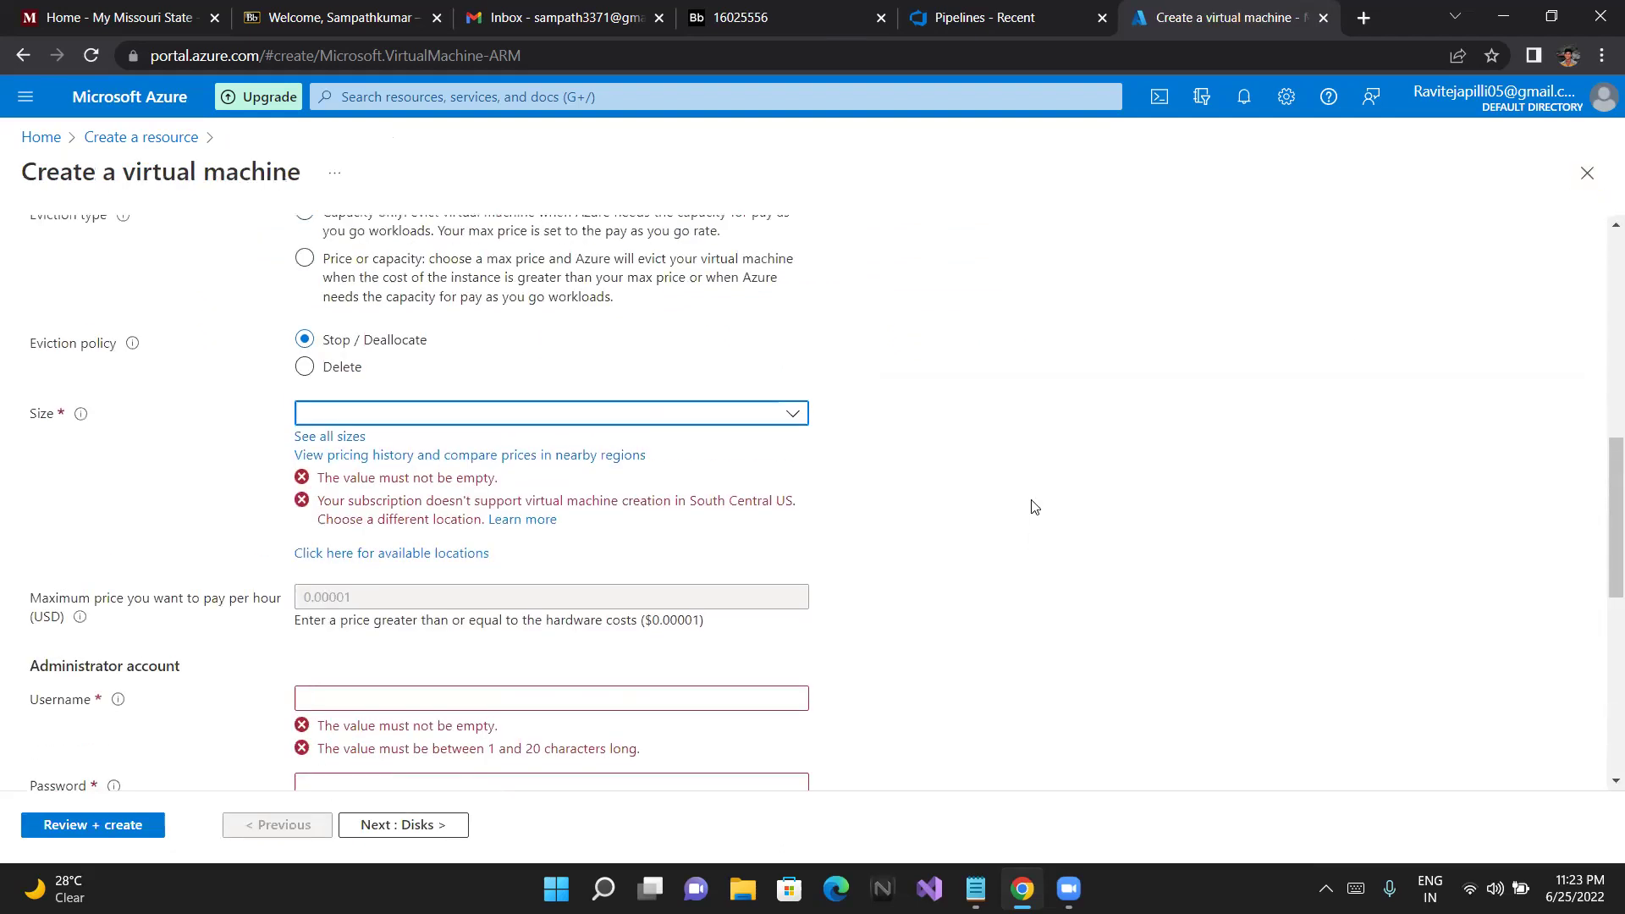
click(1034, 506)
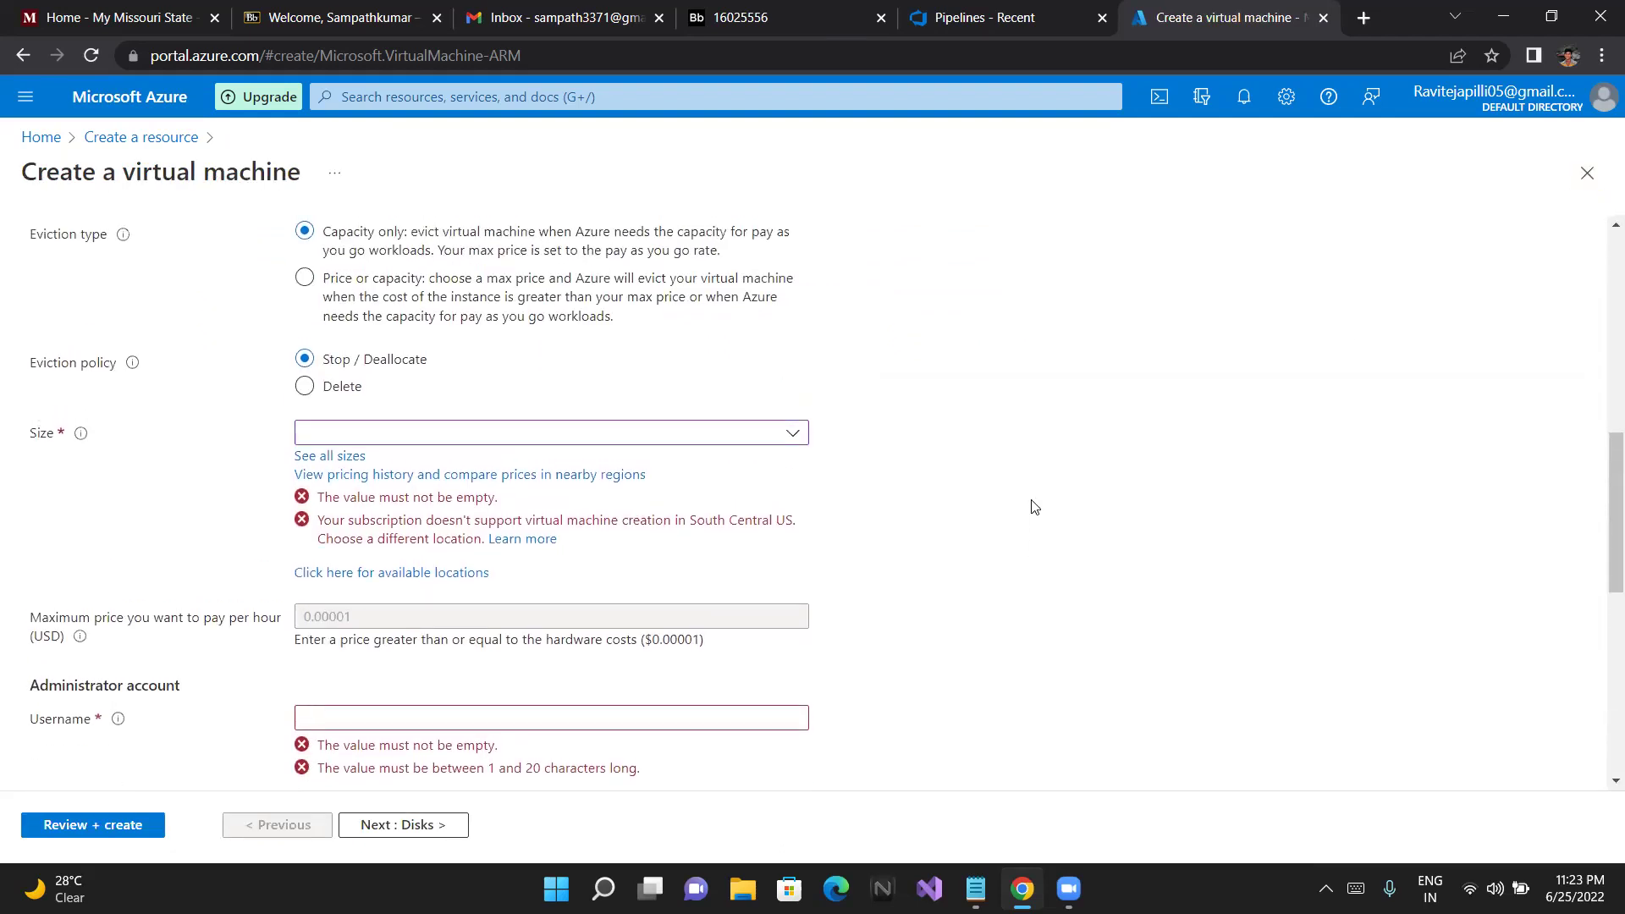
click(787, 432)
click(788, 432)
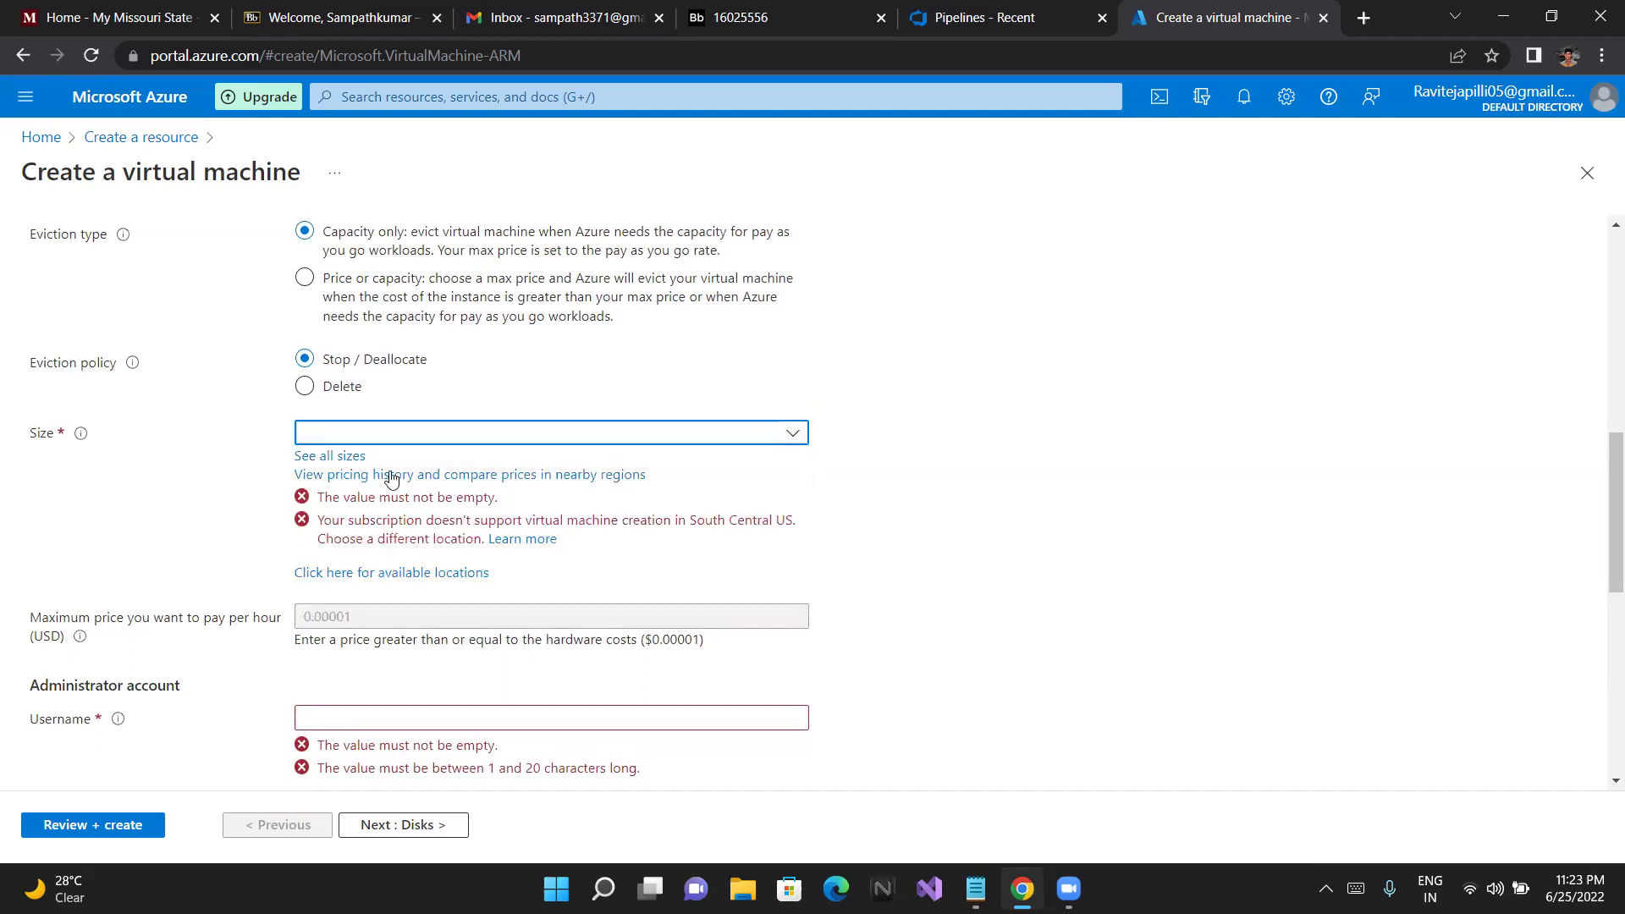
In the full size list, remove the Azure Spot filter and toggle cost display Monthly, then Hourly
click(342, 457)
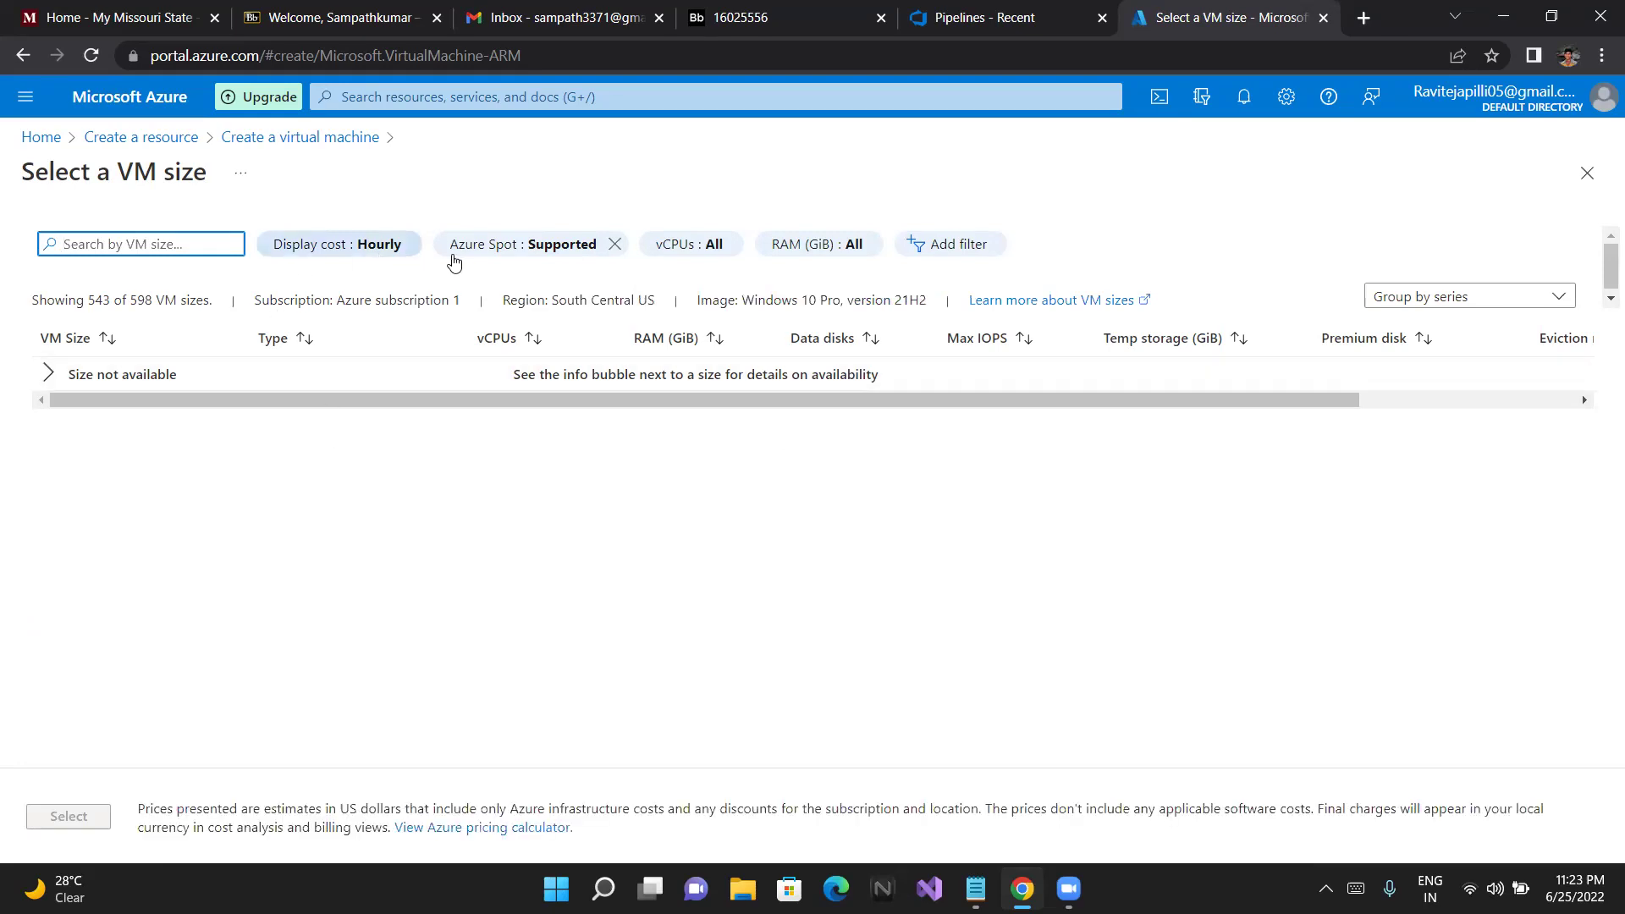
click(622, 248)
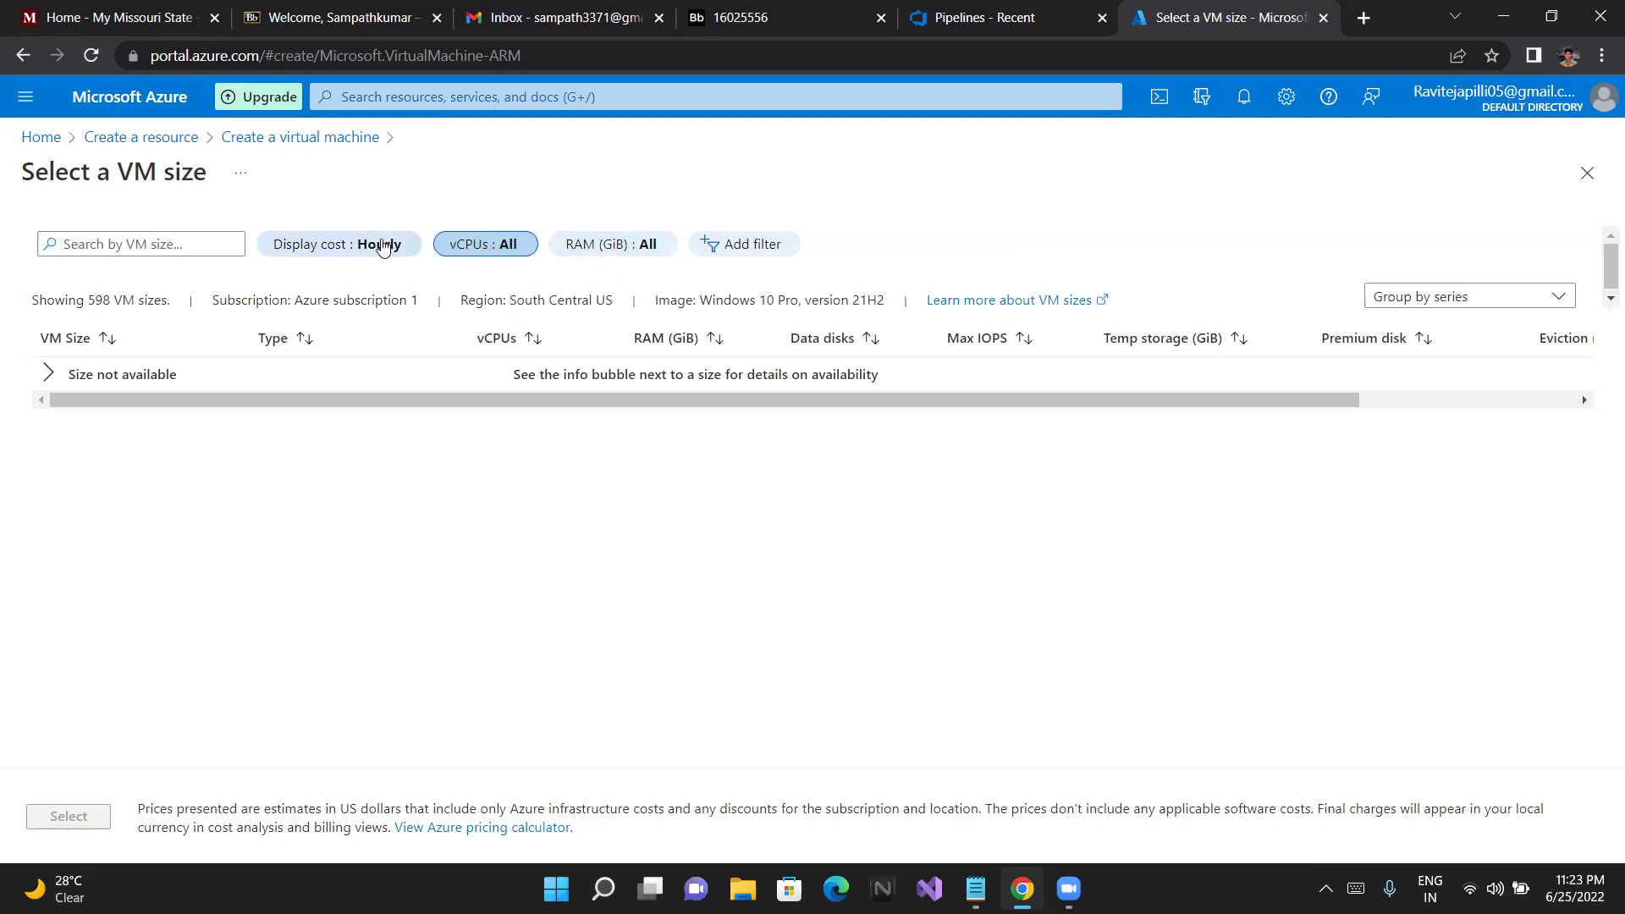
click(381, 246)
click(381, 245)
click(381, 245)
click(300, 324)
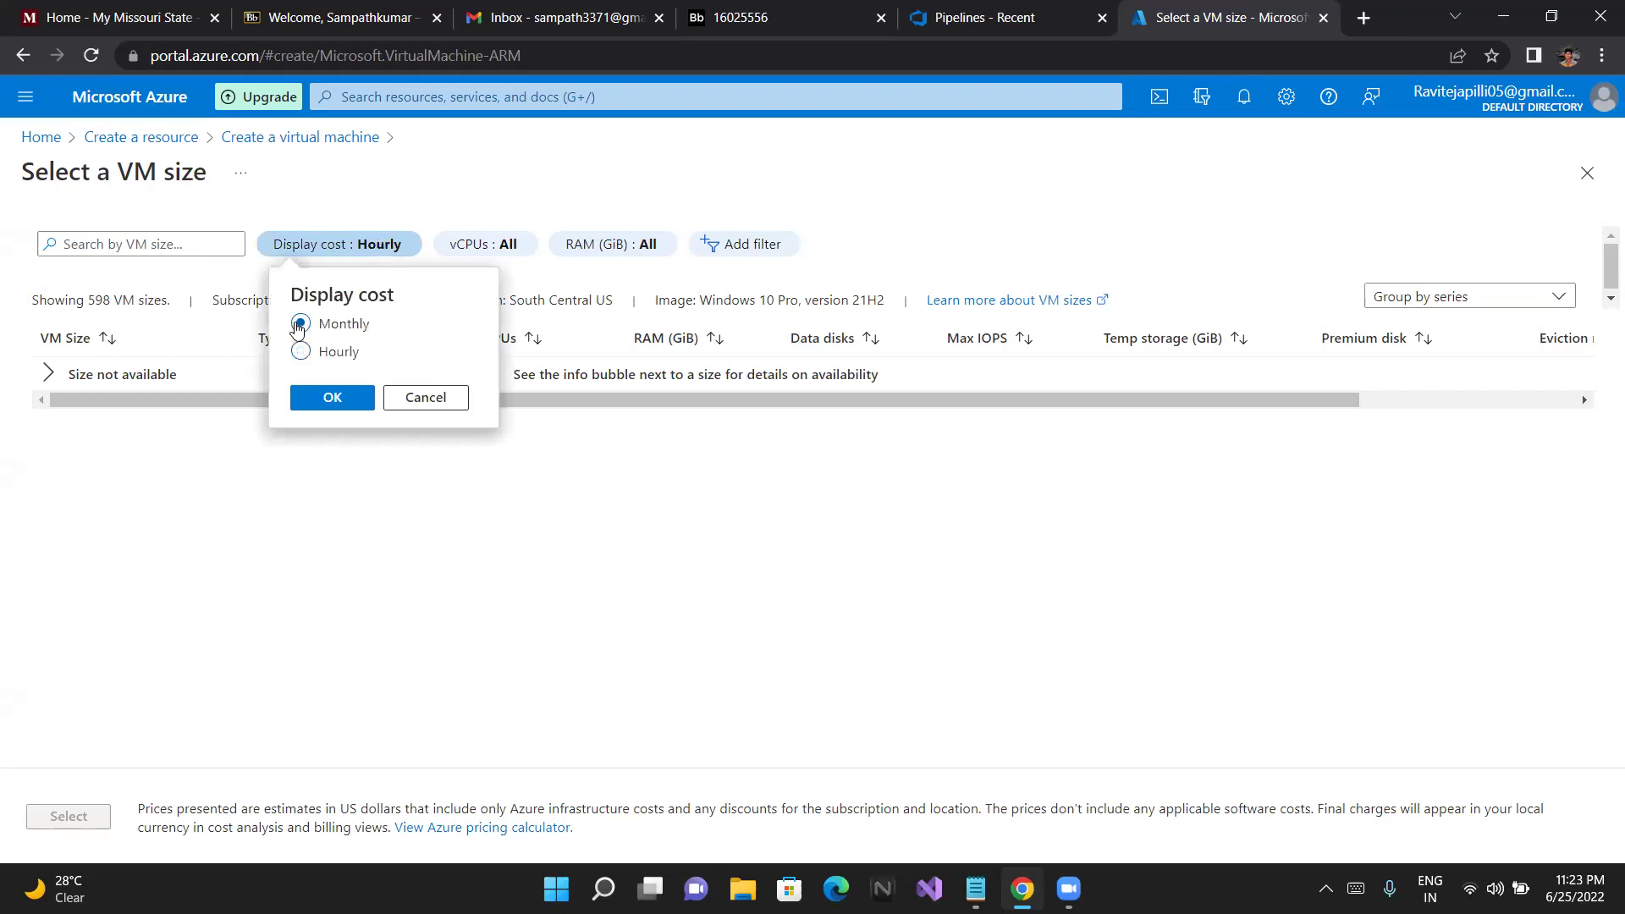
click(328, 398)
click(364, 245)
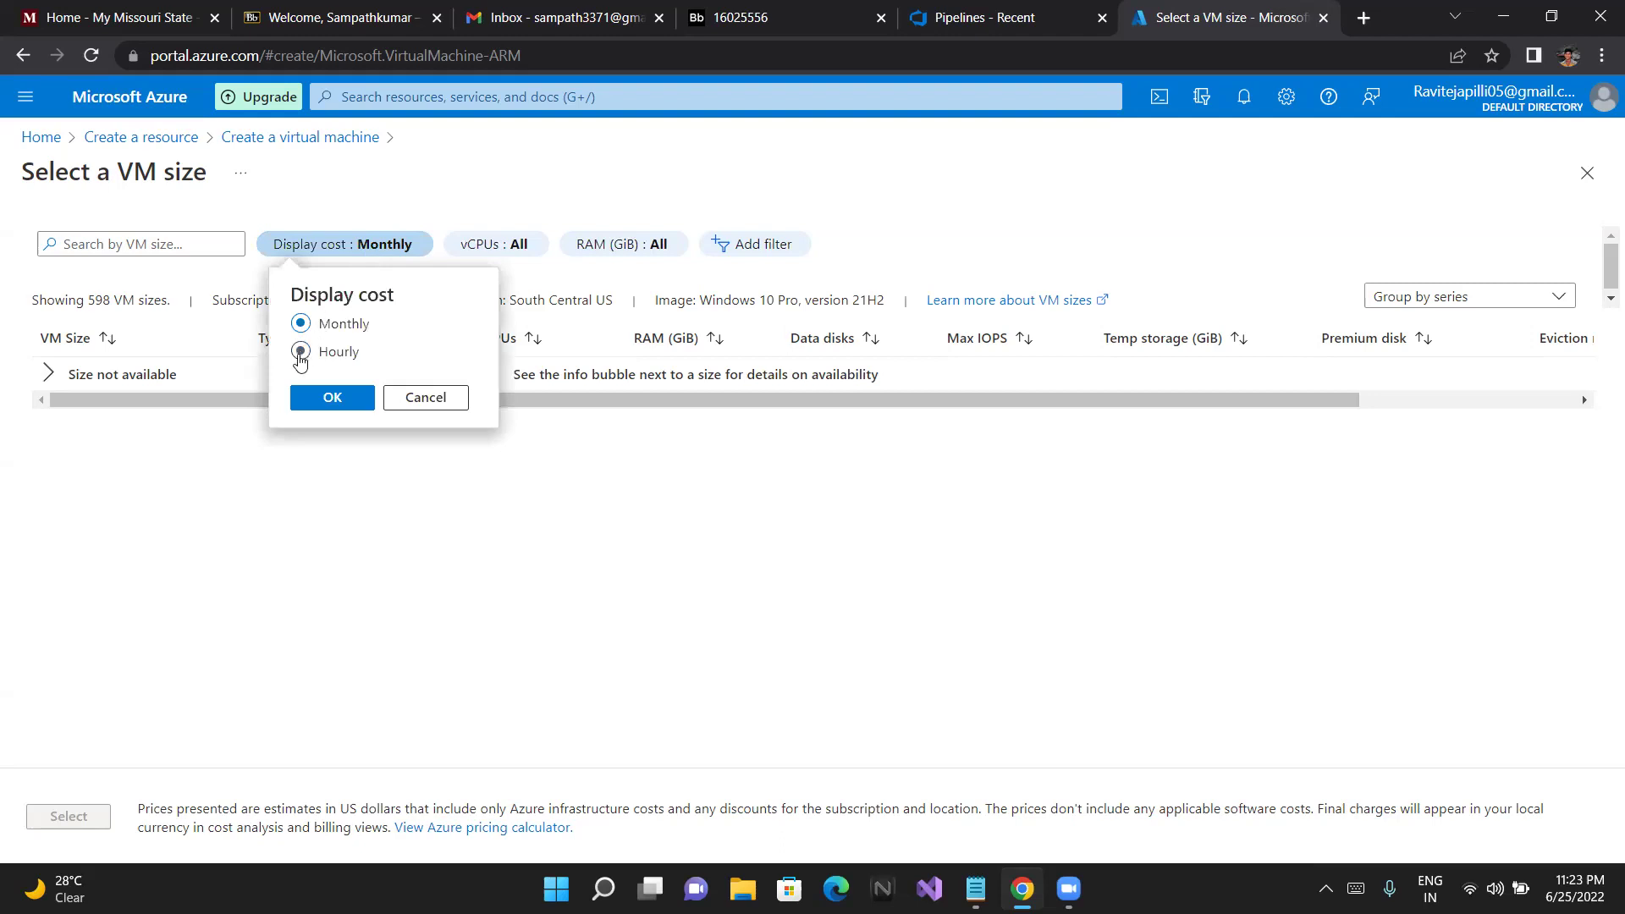
click(313, 399)
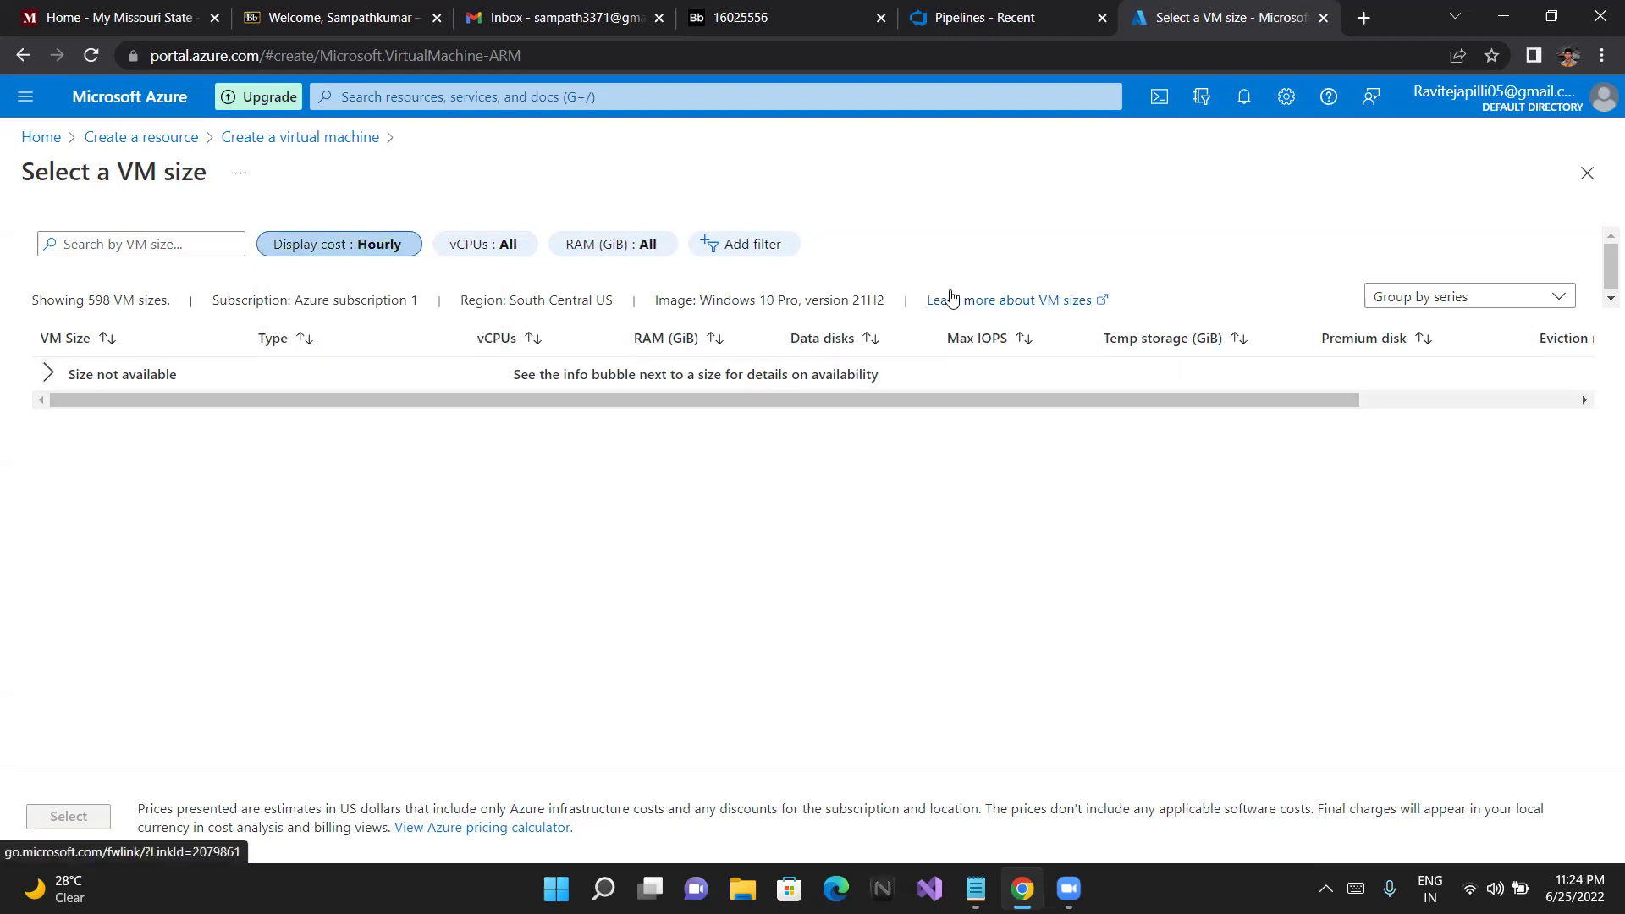
Keep the size list grouped by series and close the Select a VM size blade
click(1426, 297)
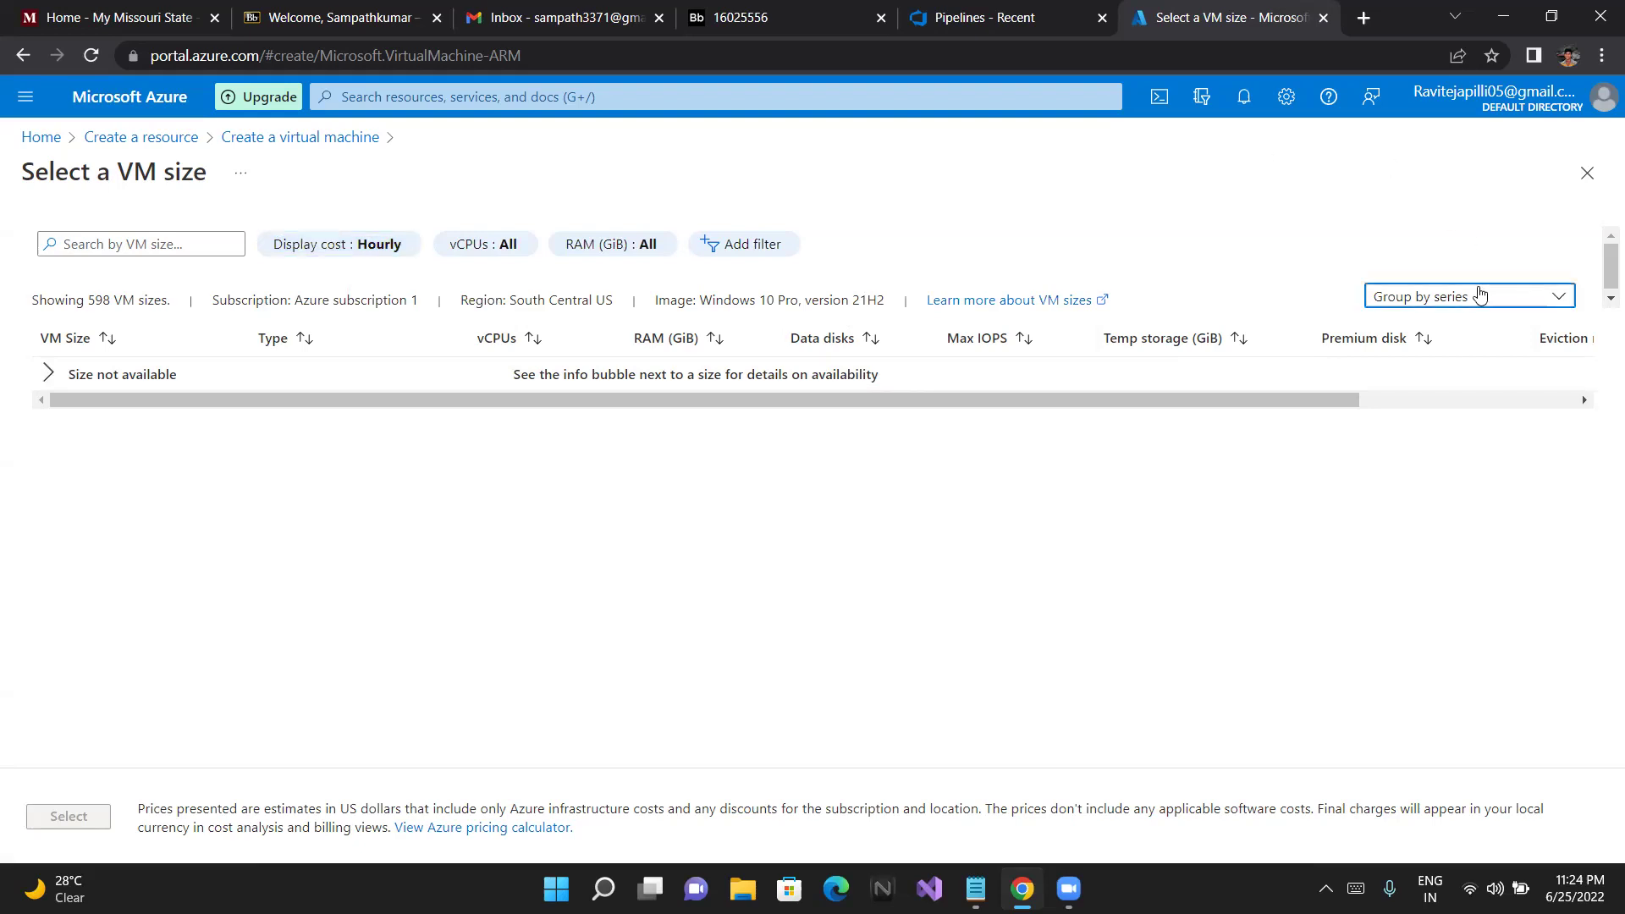
click(1445, 342)
click(1586, 174)
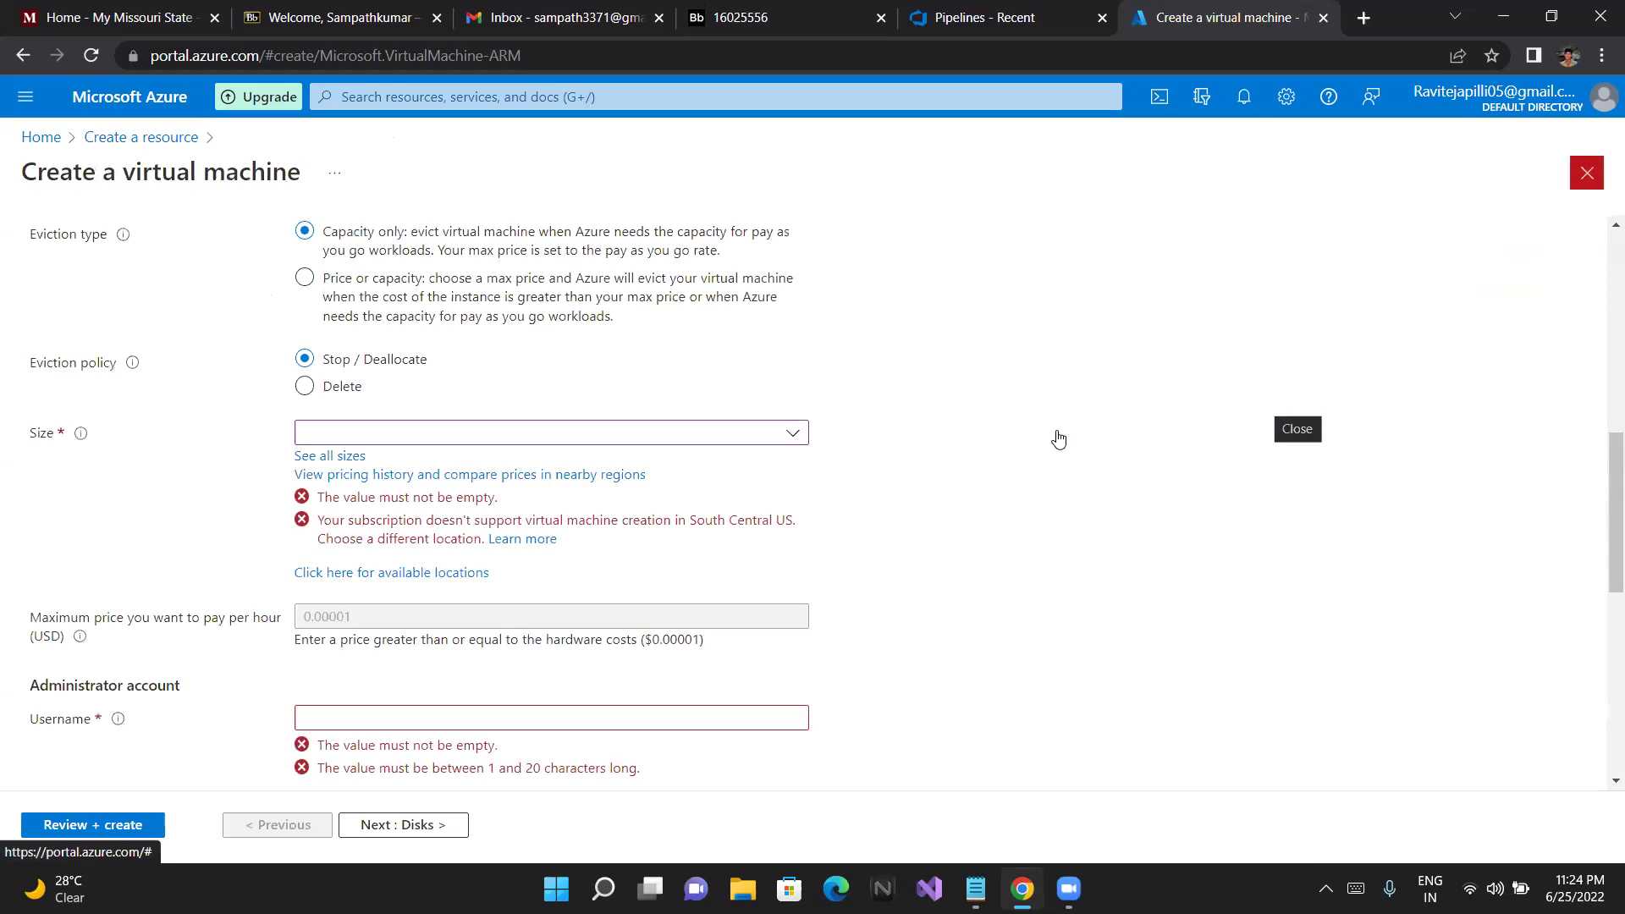
Look over the recommended VM sizes without choosing one
scroll(1215, 439, up, 3)
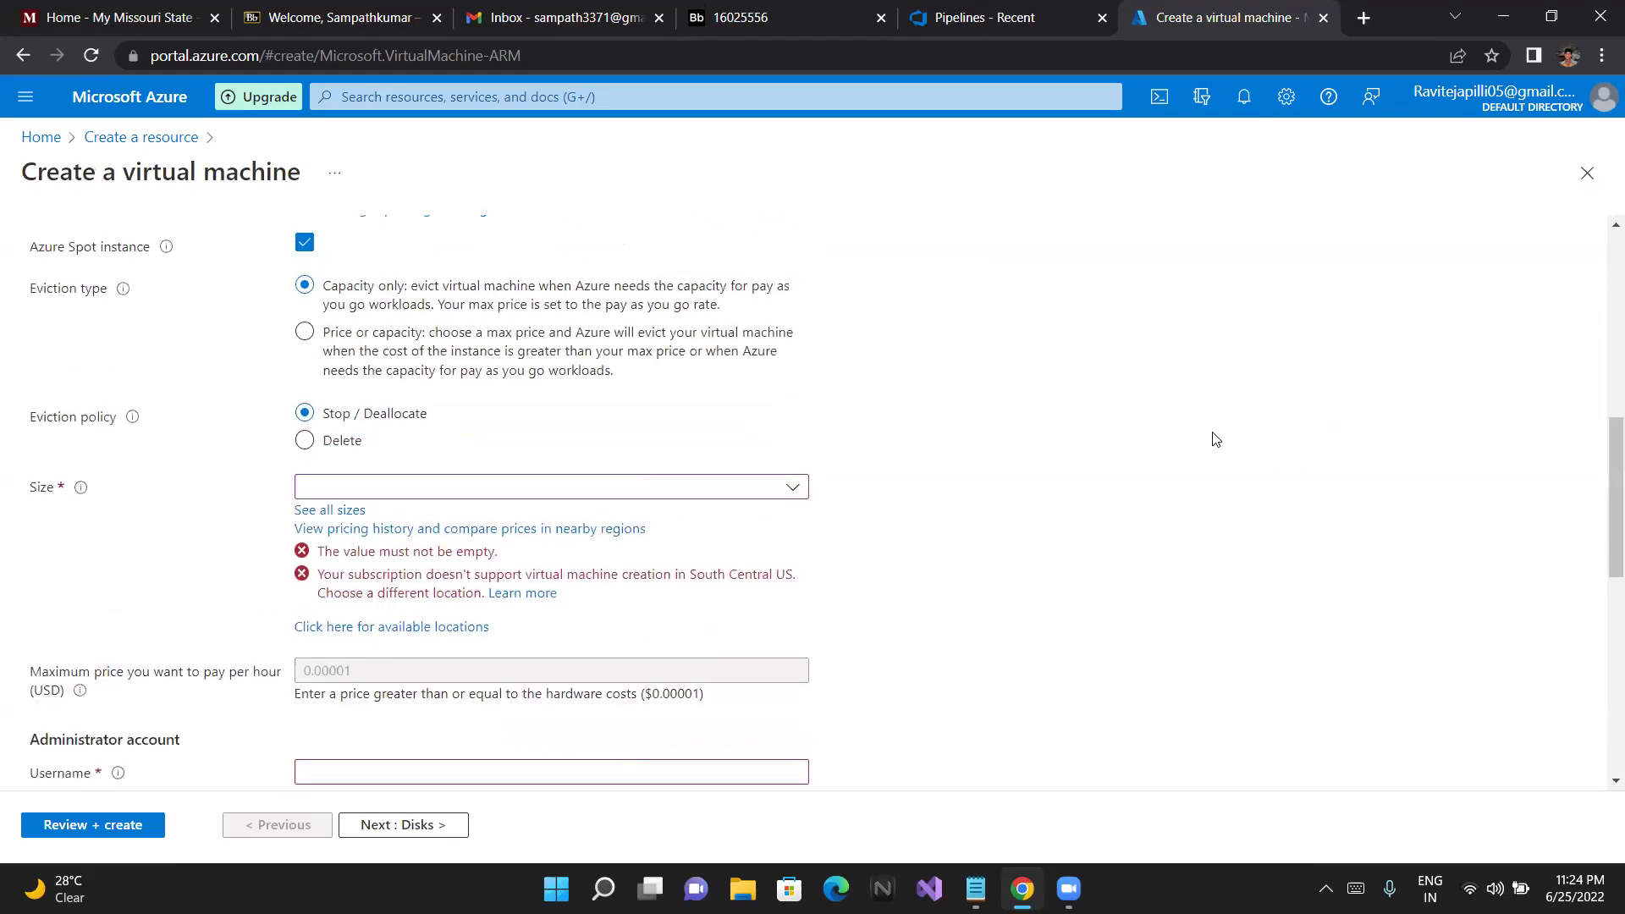
scroll(1216, 439, down, 1)
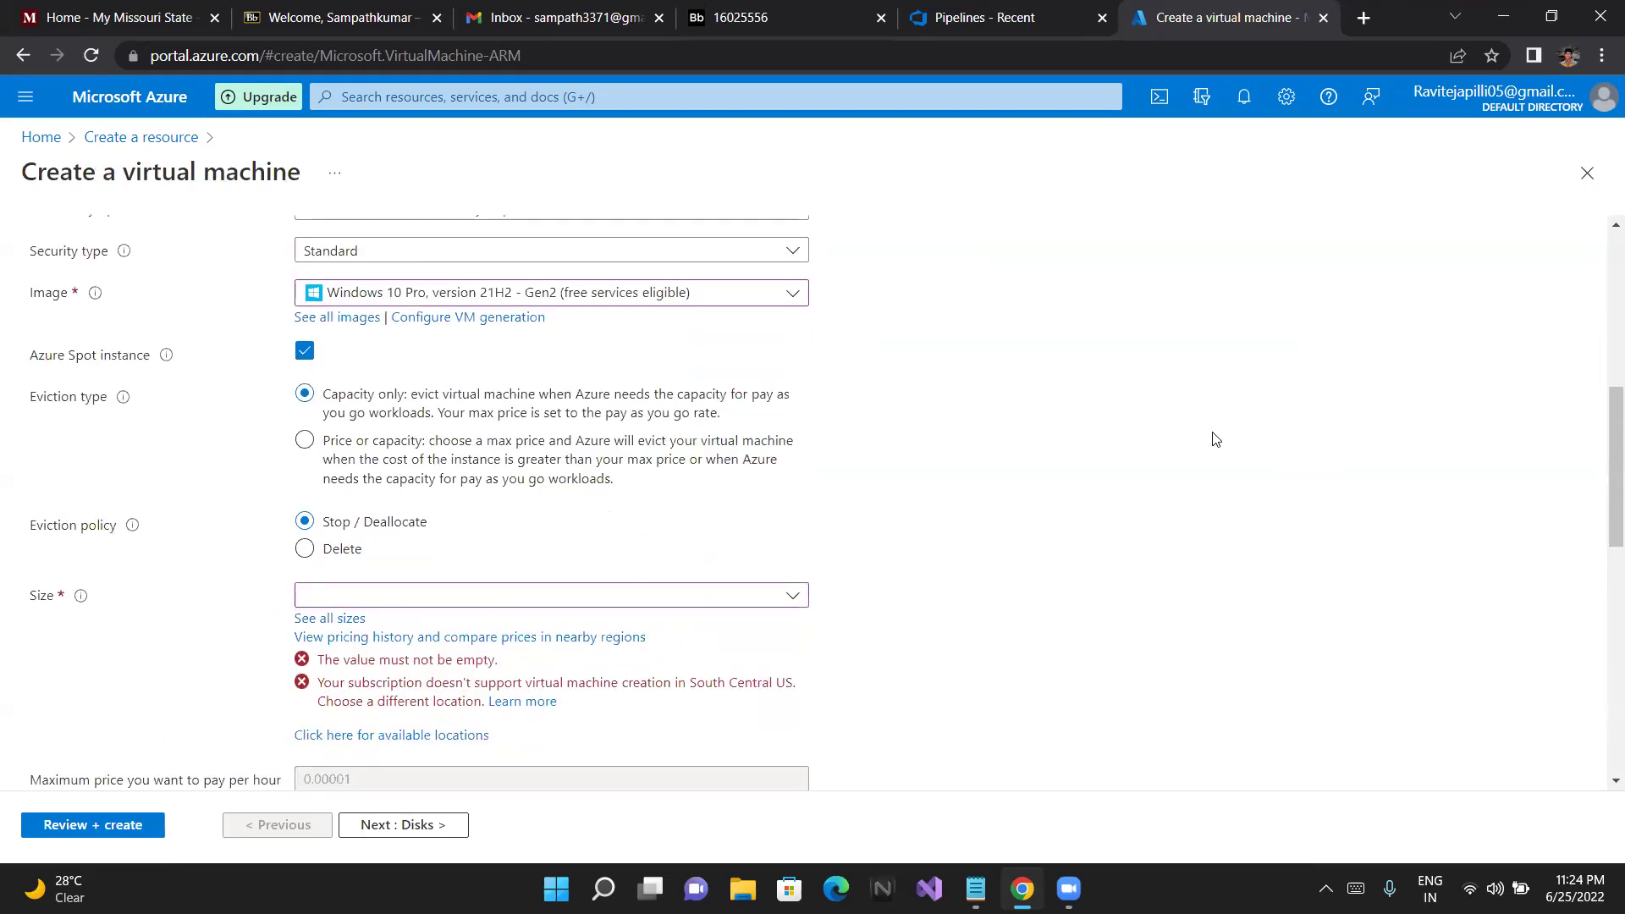
click(686, 595)
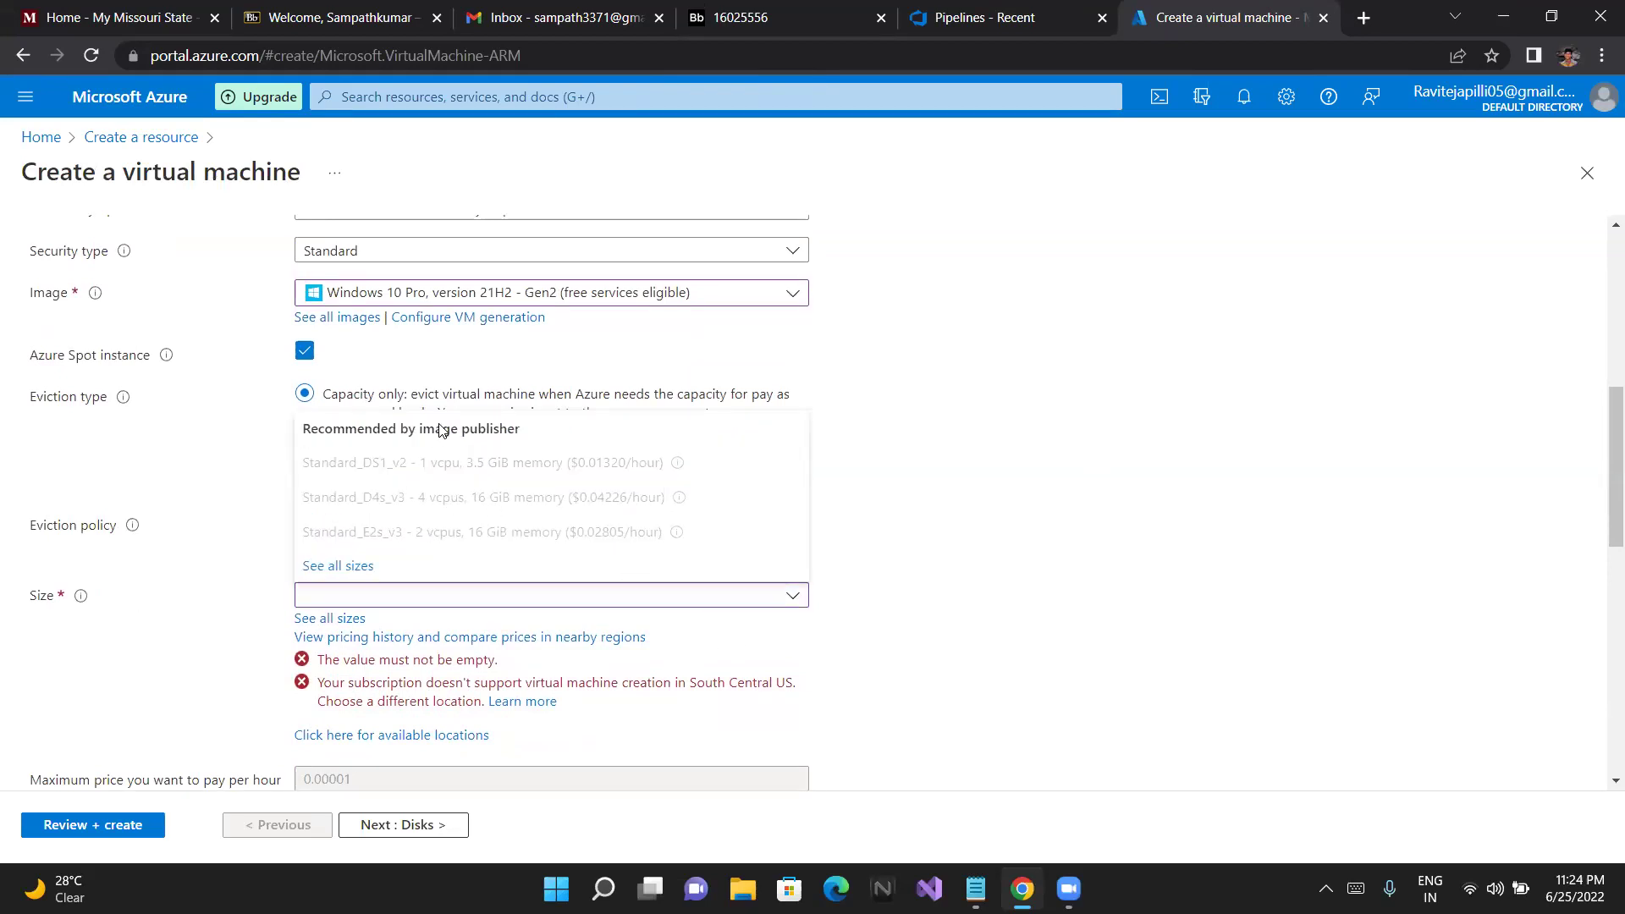
click(999, 684)
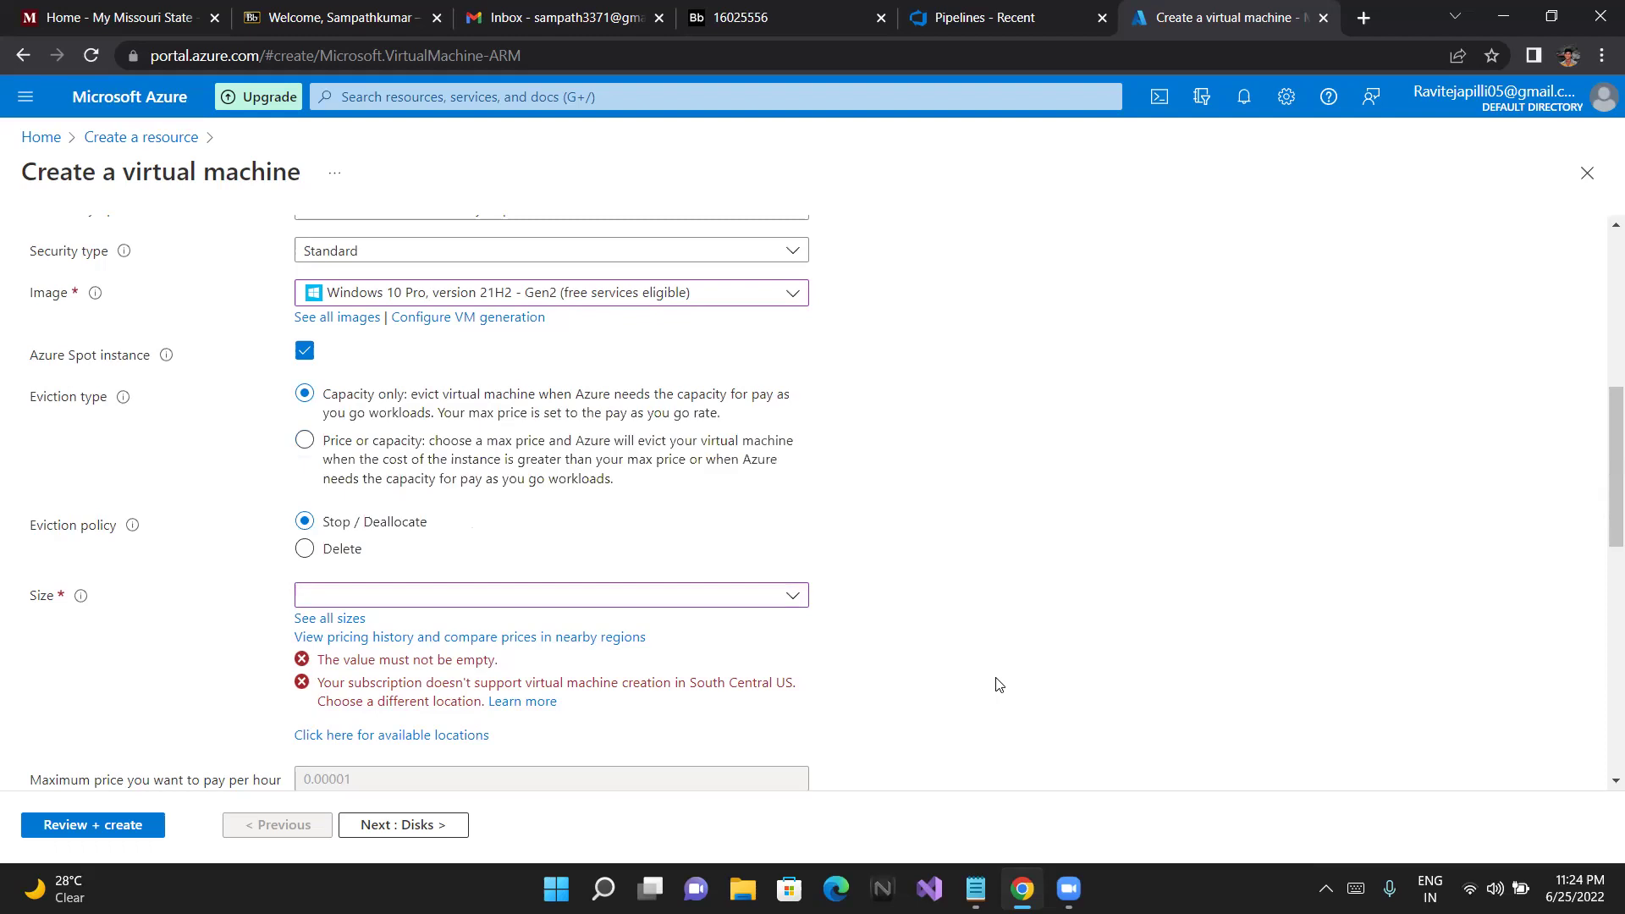
Set the region to (US) East US (free services eligible)
scroll(999, 684, down, 1)
scroll(948, 669, down, 1)
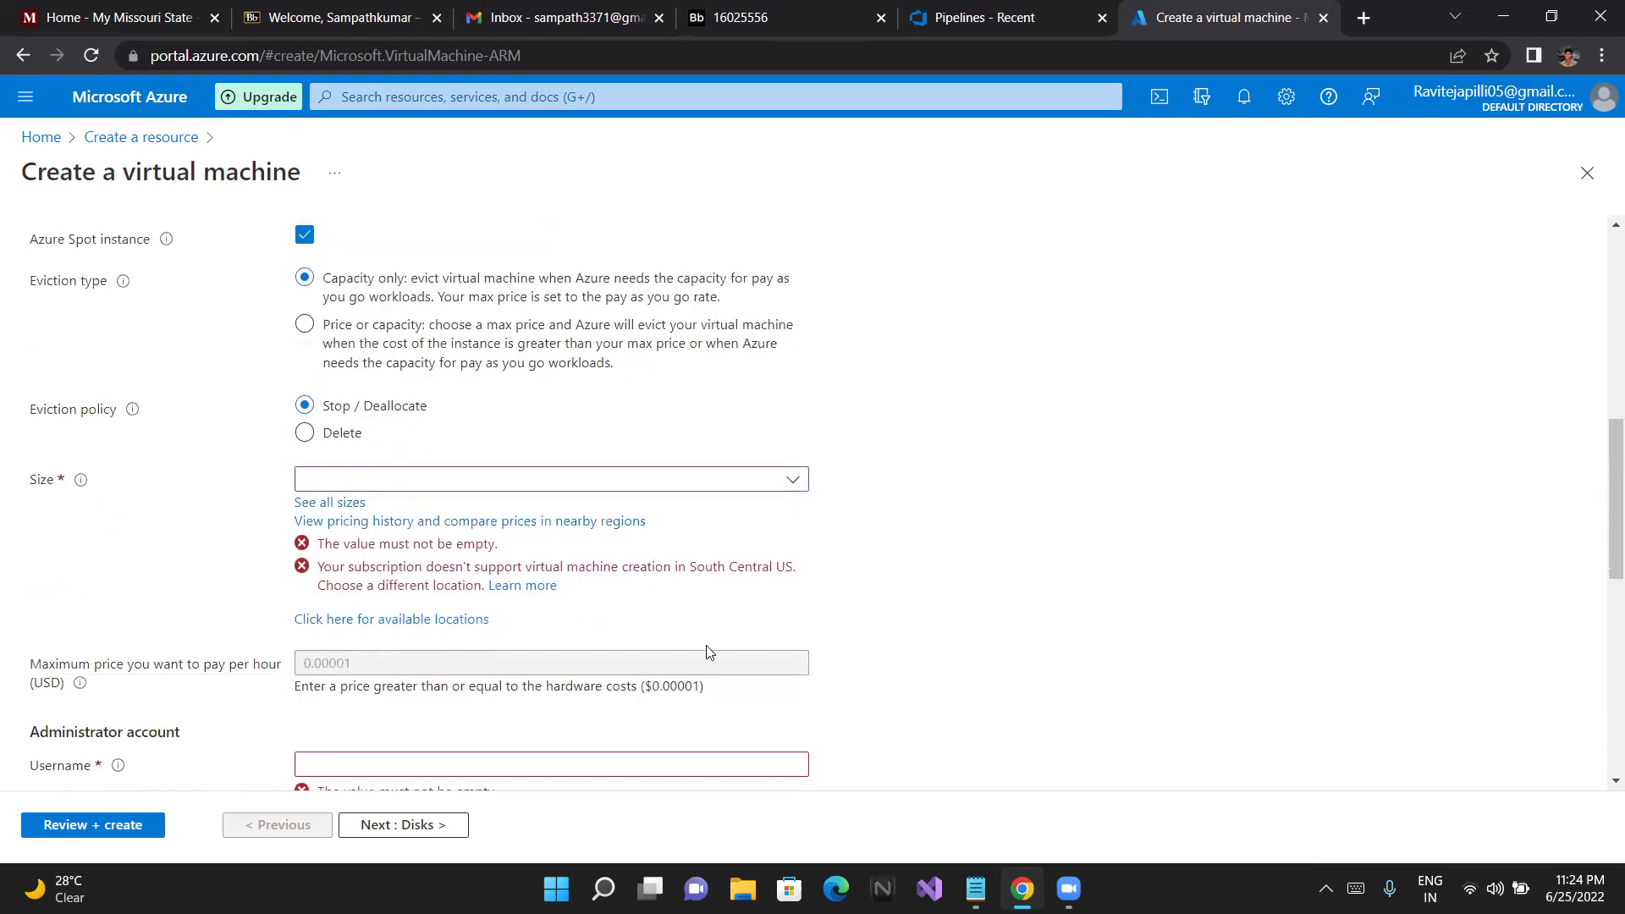
scroll(751, 590, down, 2)
scroll(751, 590, up, 5)
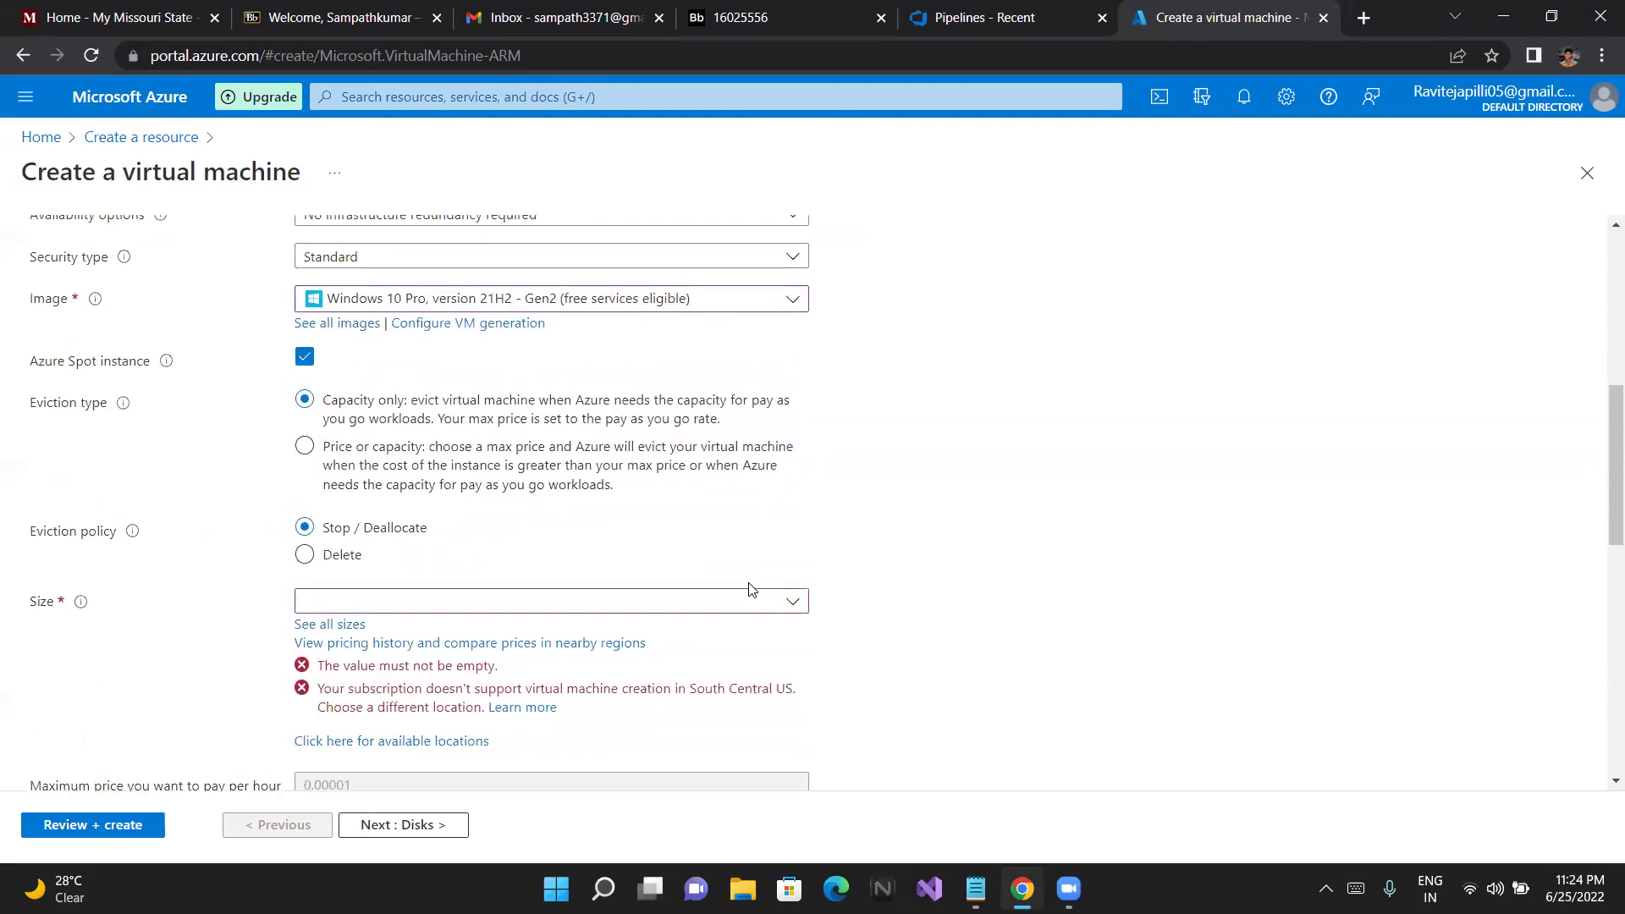
scroll(751, 590, up, 1)
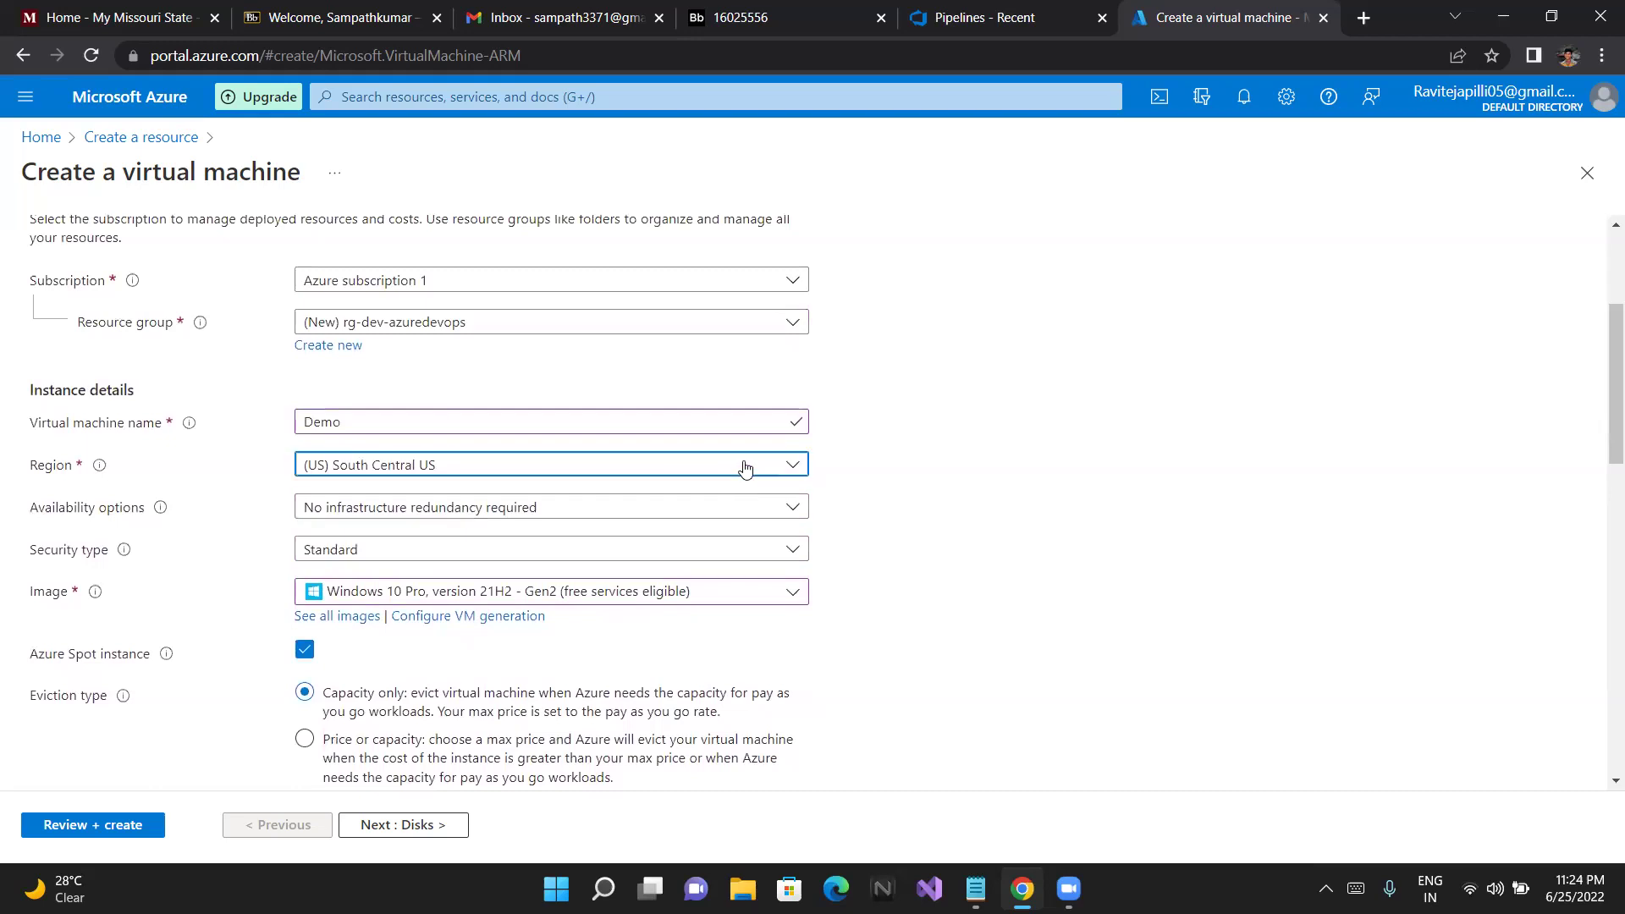
click(745, 465)
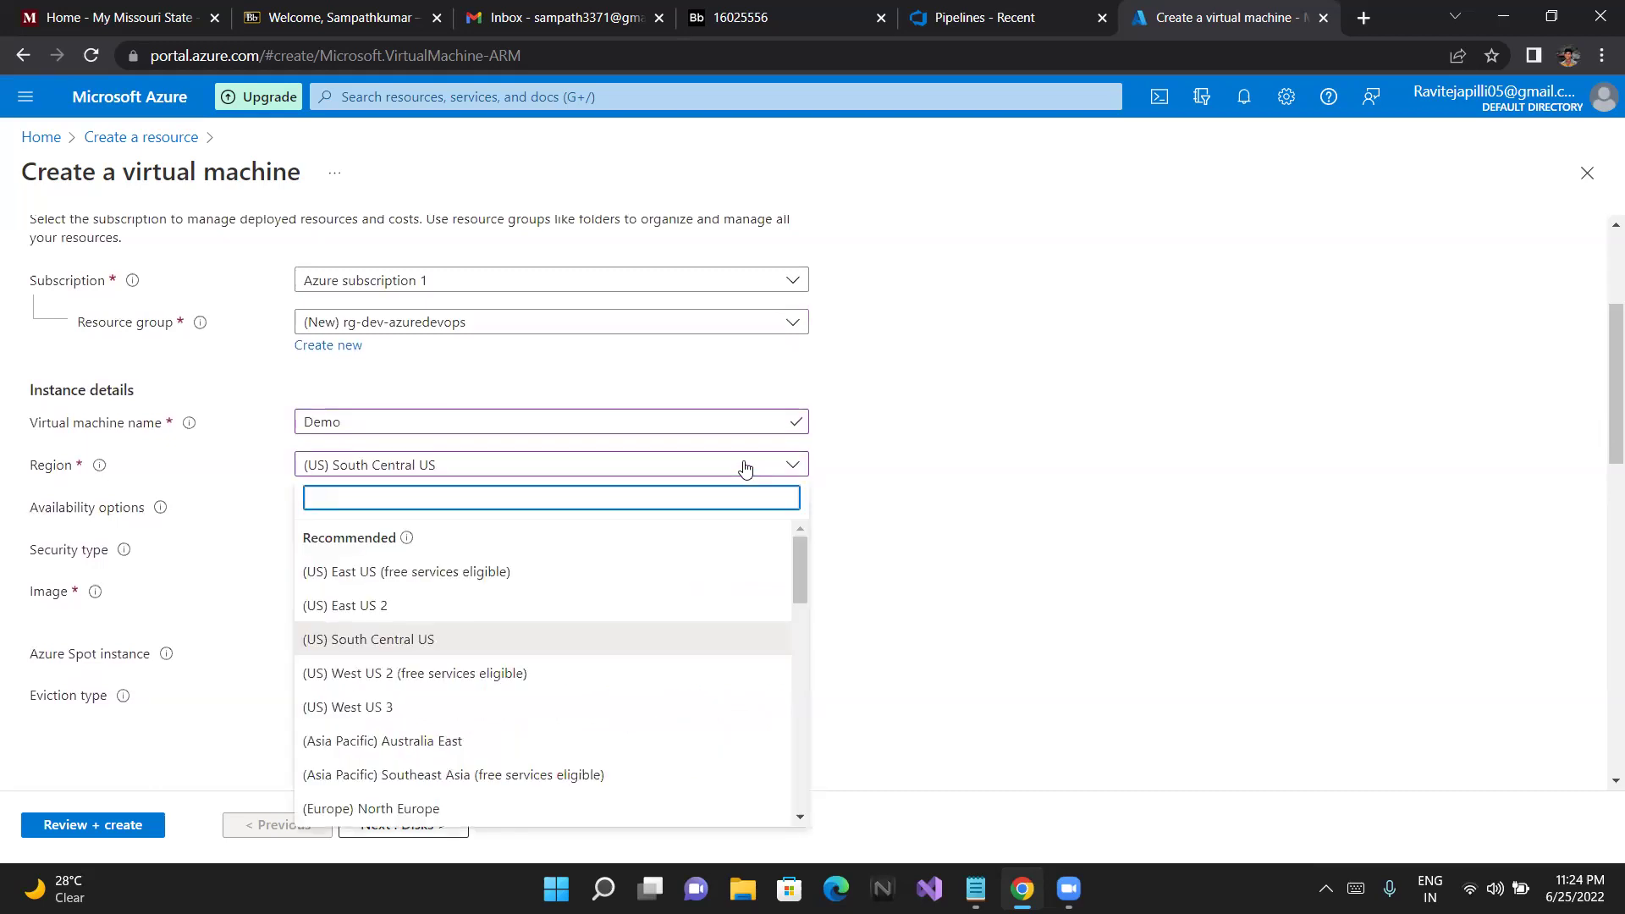
click(471, 575)
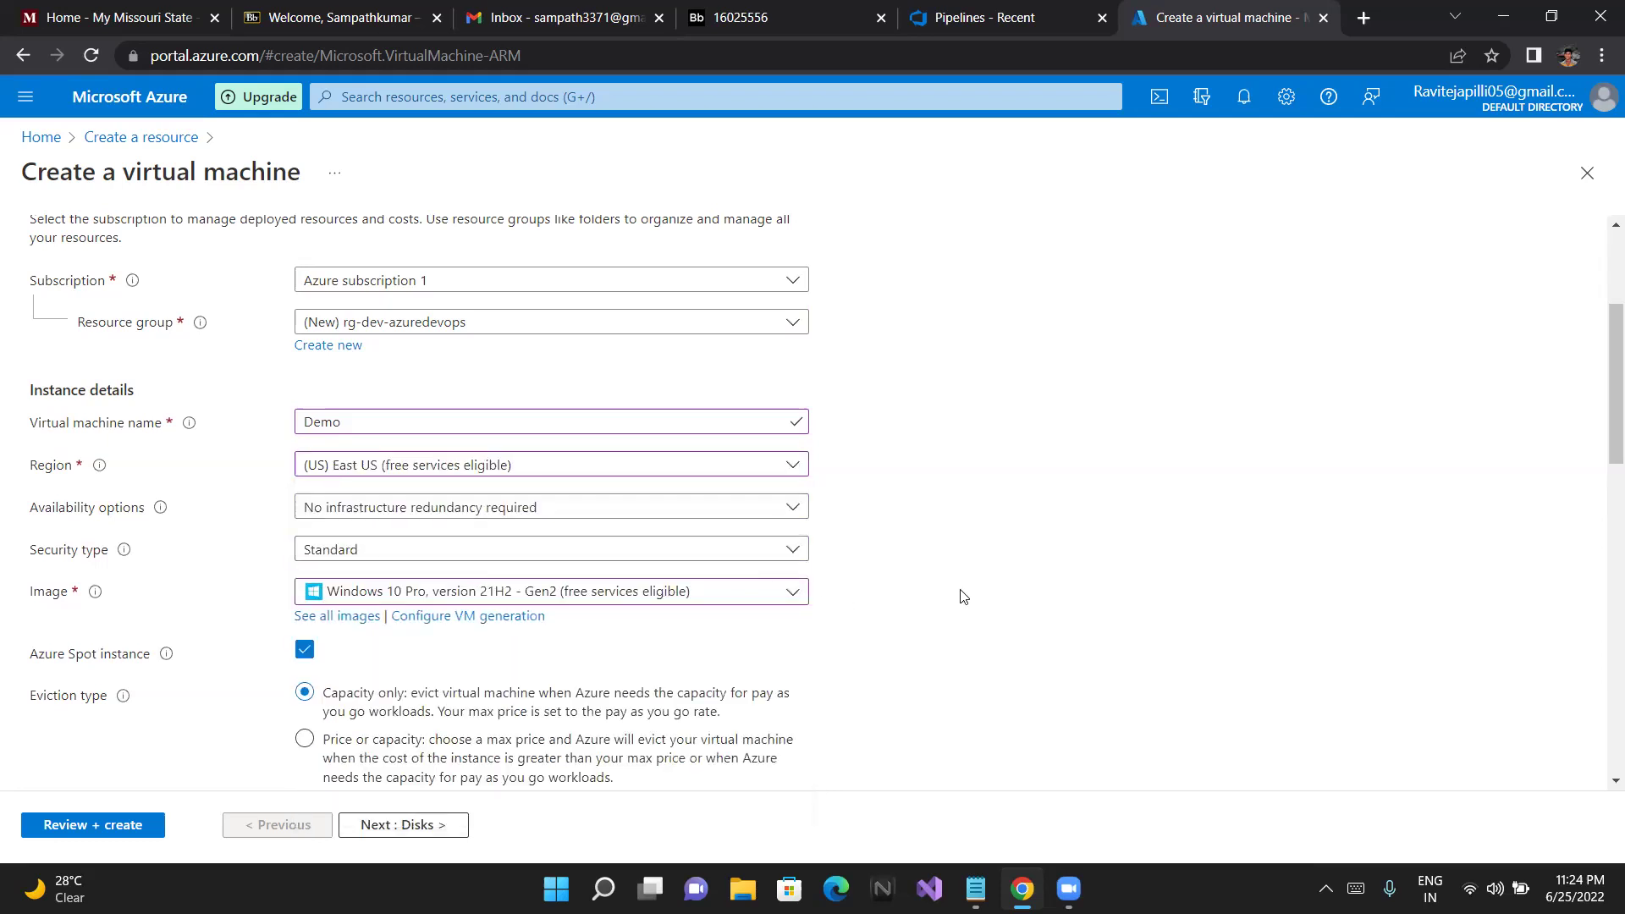
scroll(961, 597, down, 4)
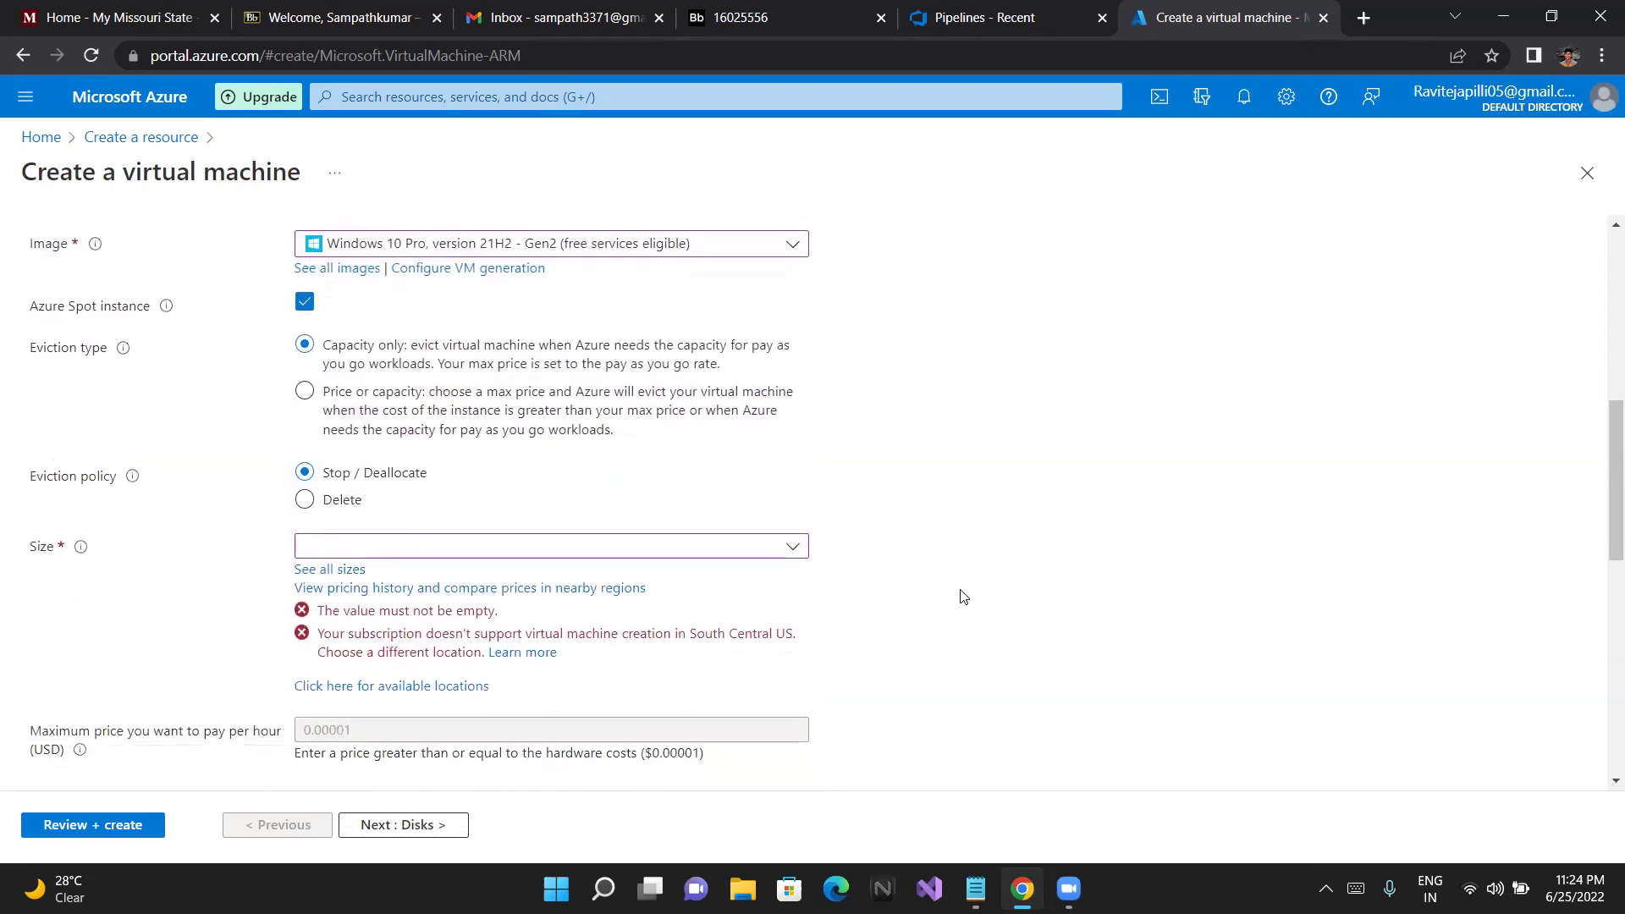
click(784, 548)
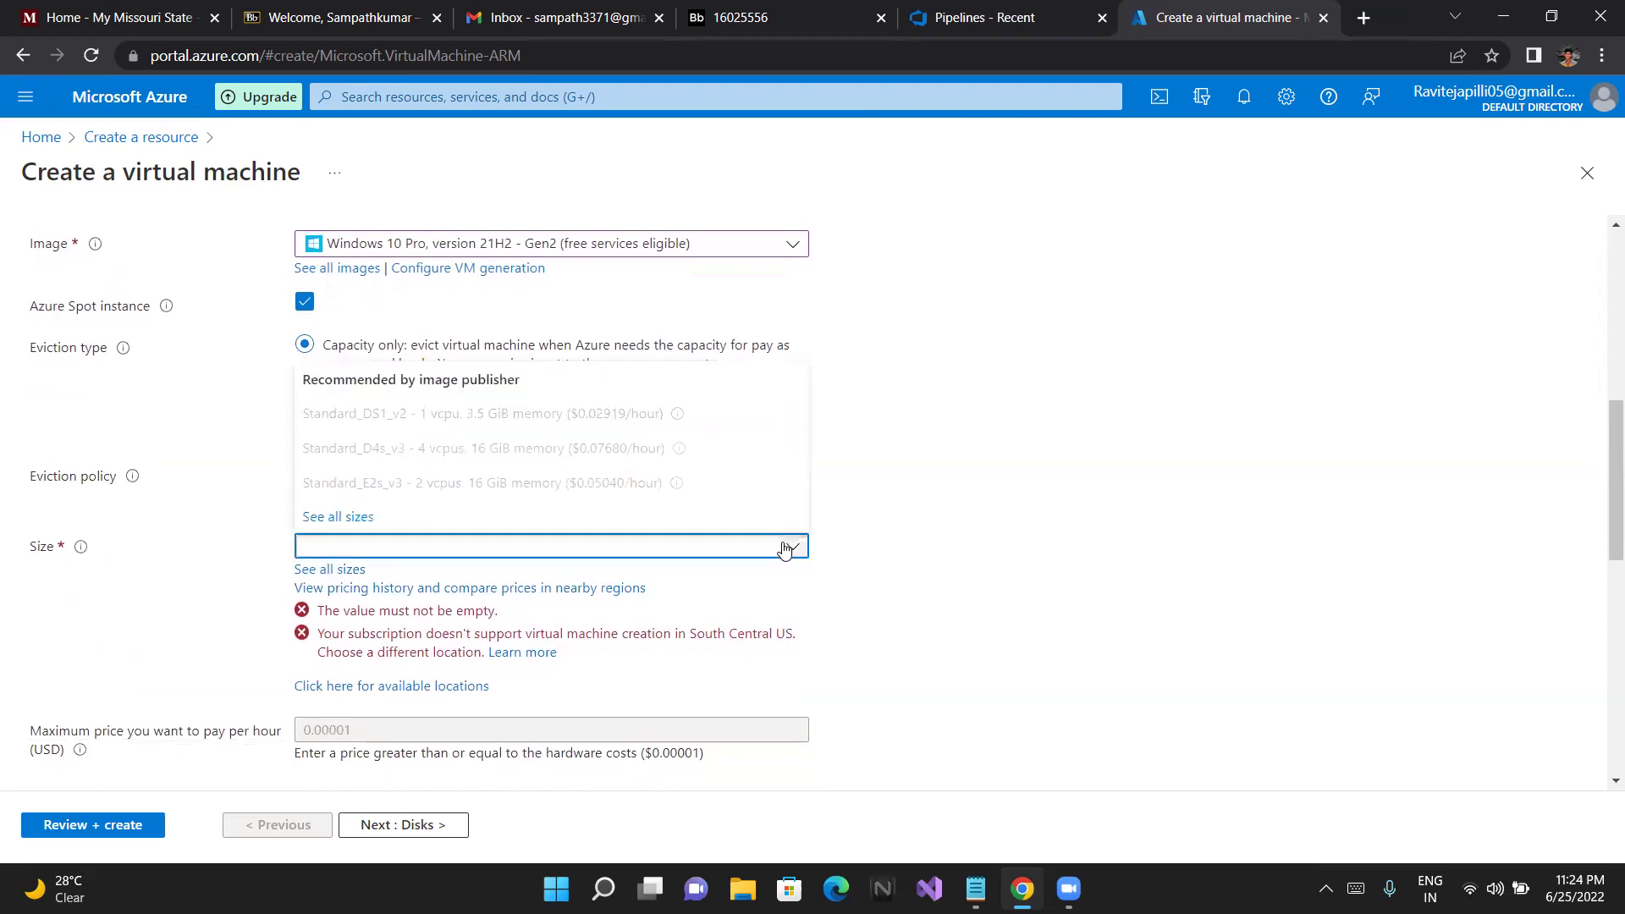
click(330, 515)
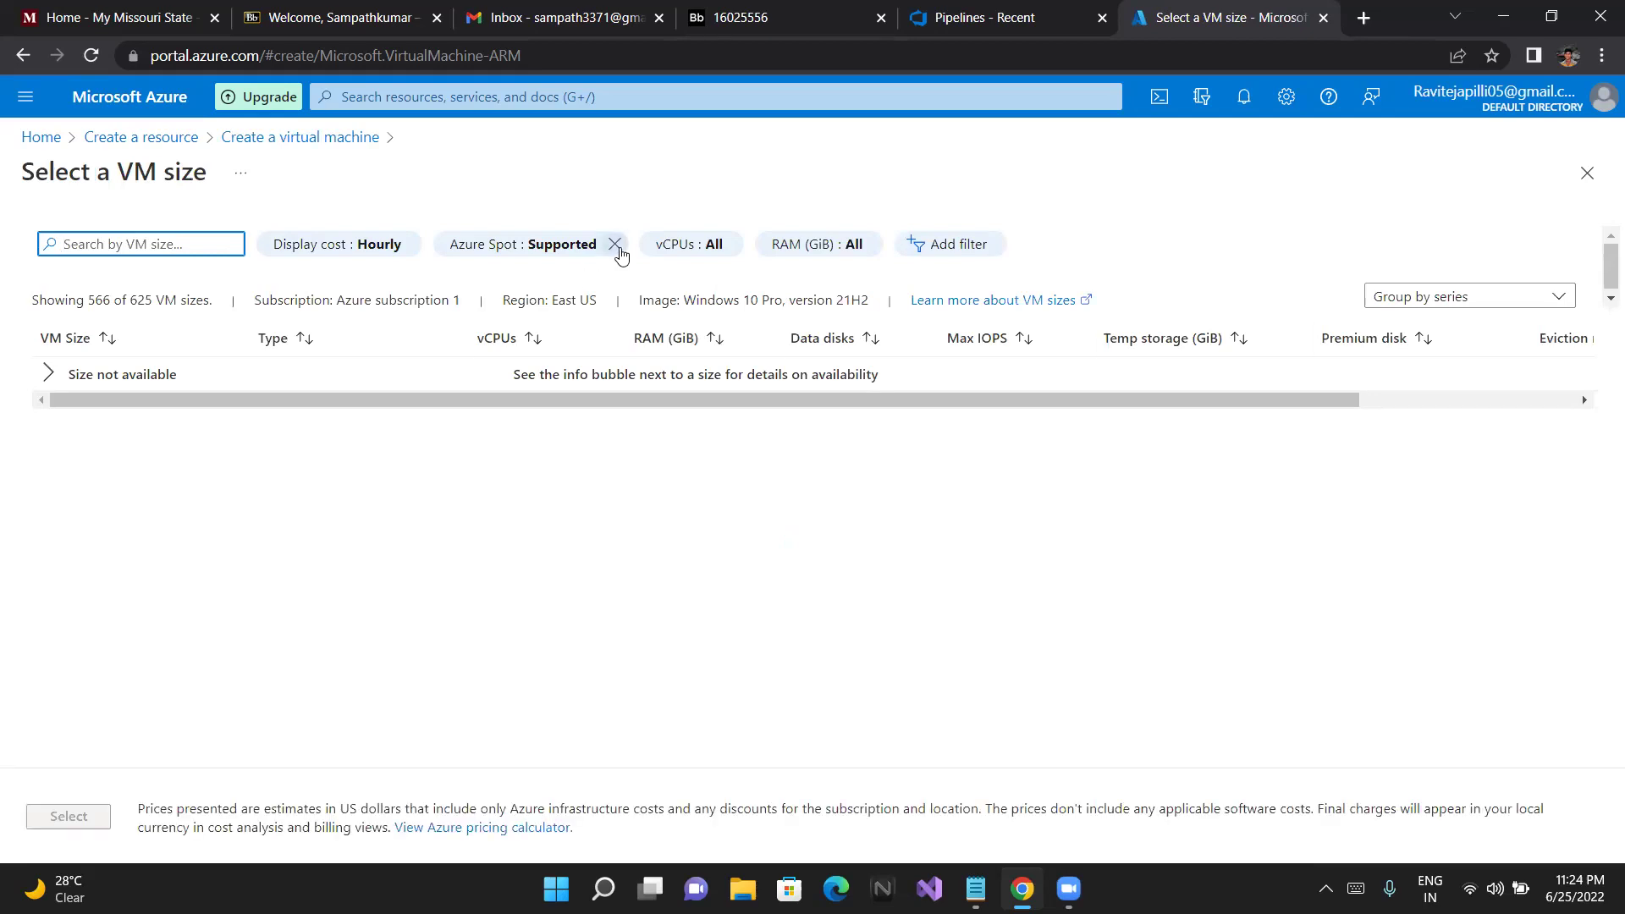
click(615, 243)
click(1586, 179)
click(305, 305)
click(764, 348)
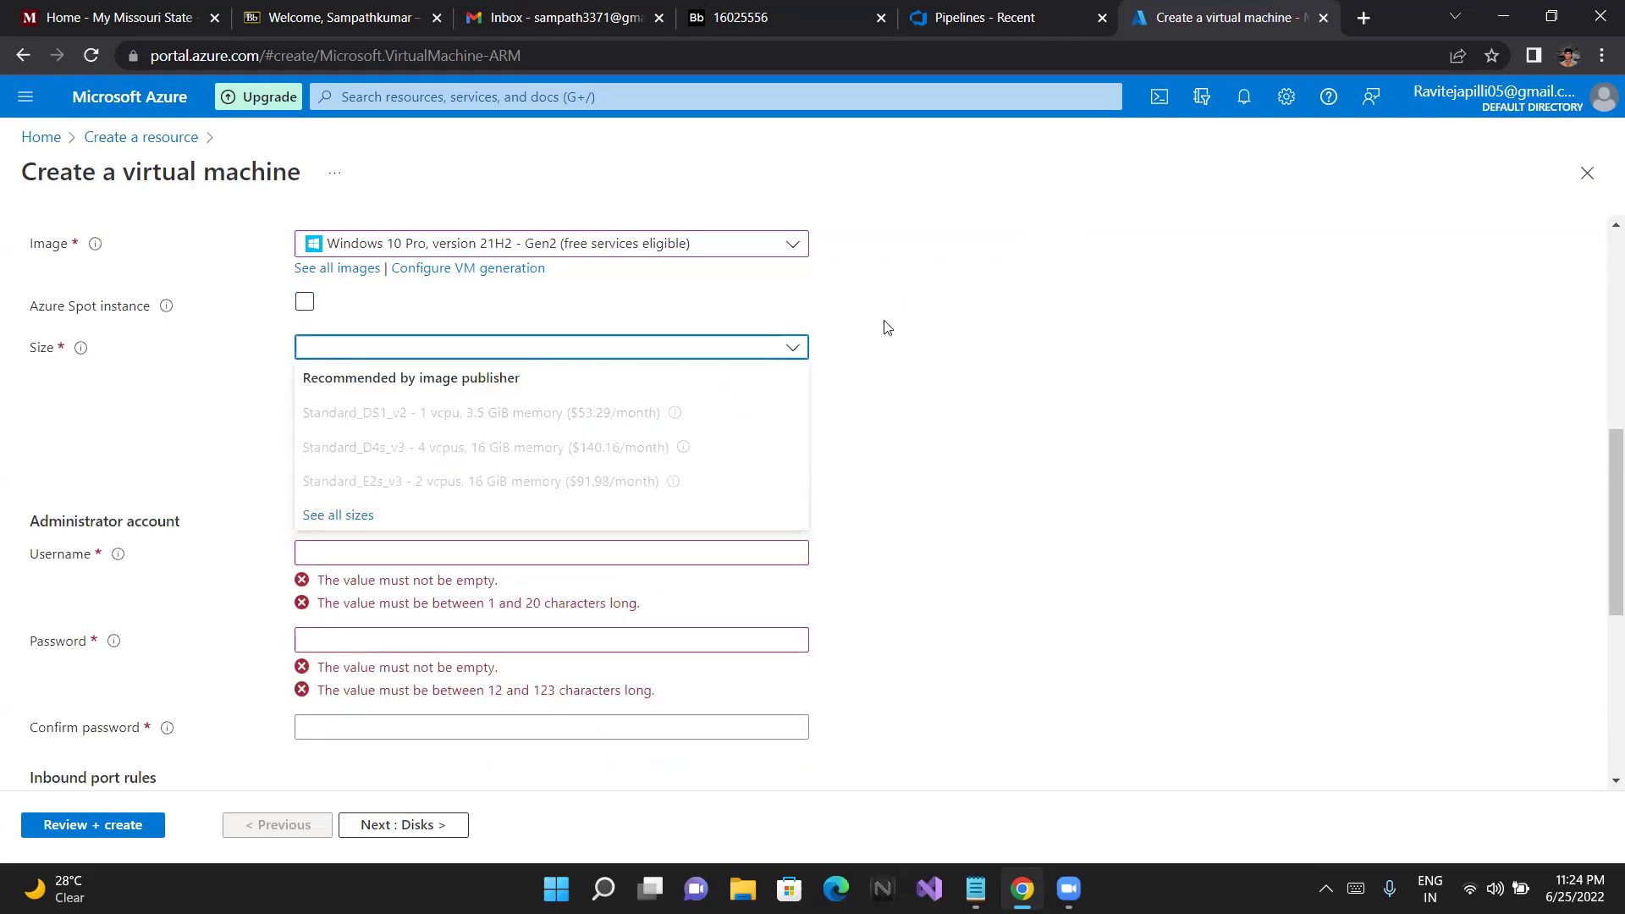
click(861, 322)
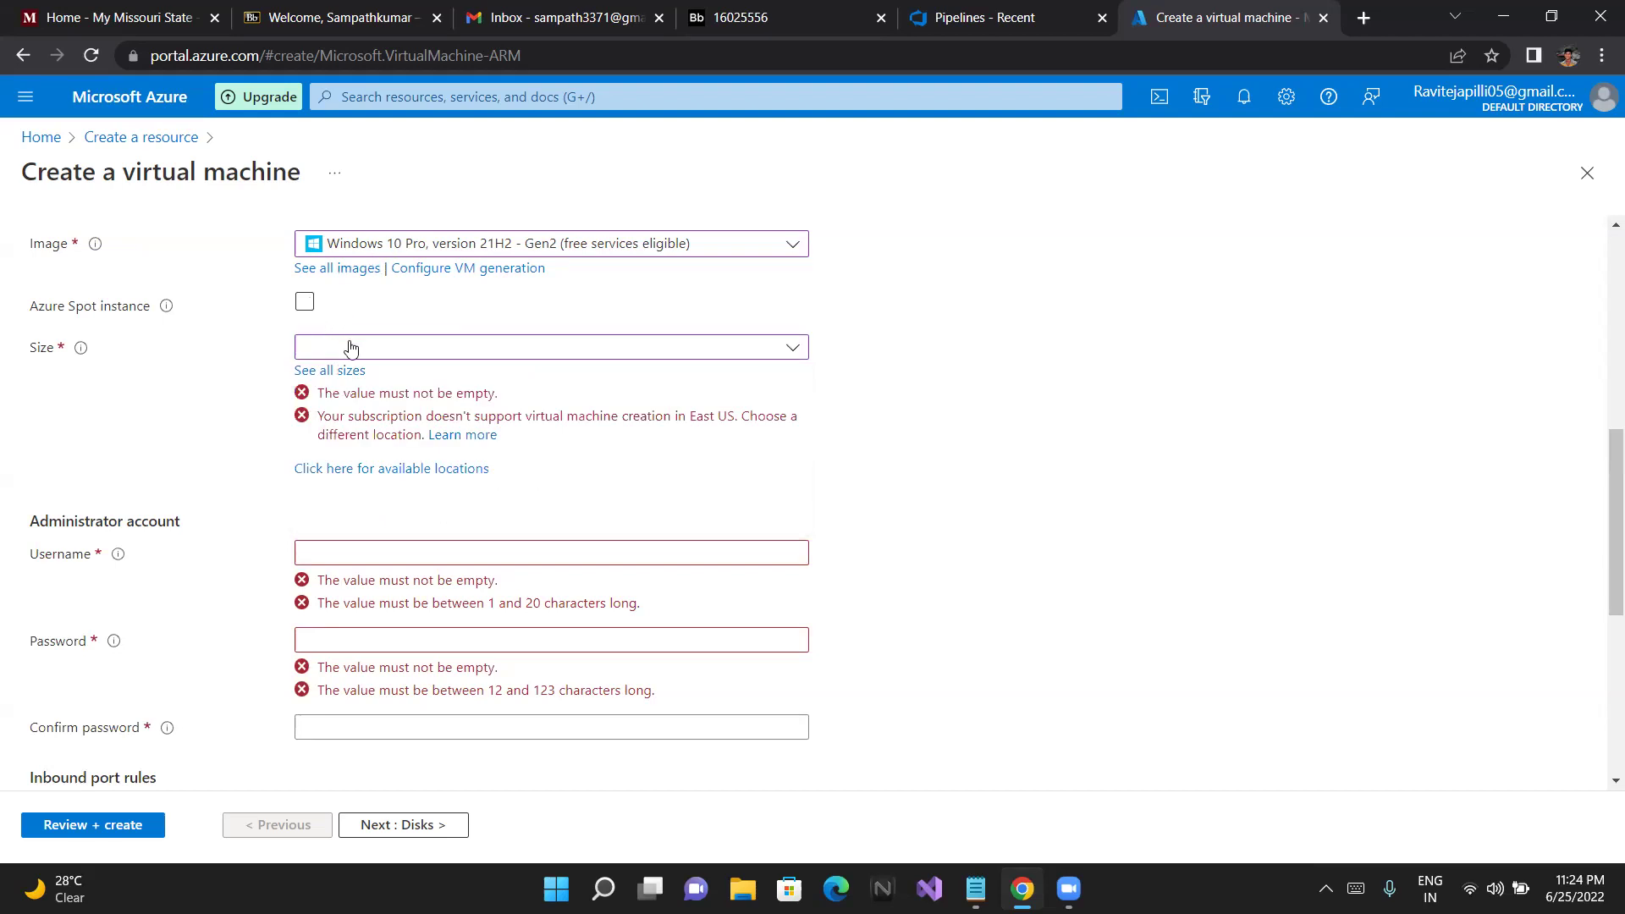
click(304, 303)
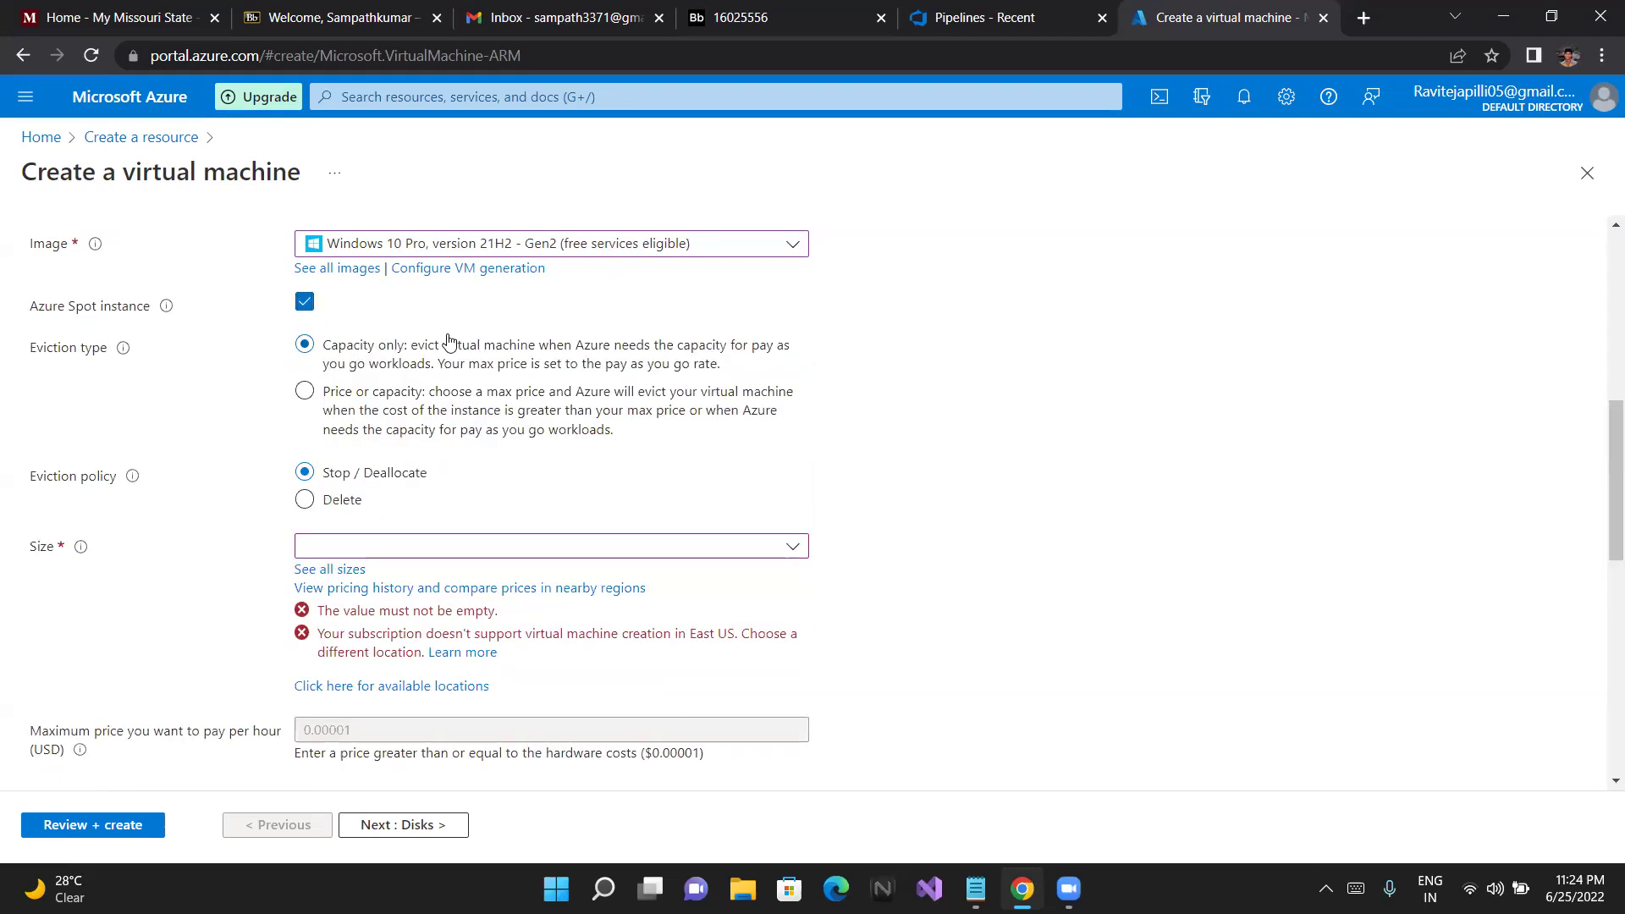
scroll(508, 380, up, 2)
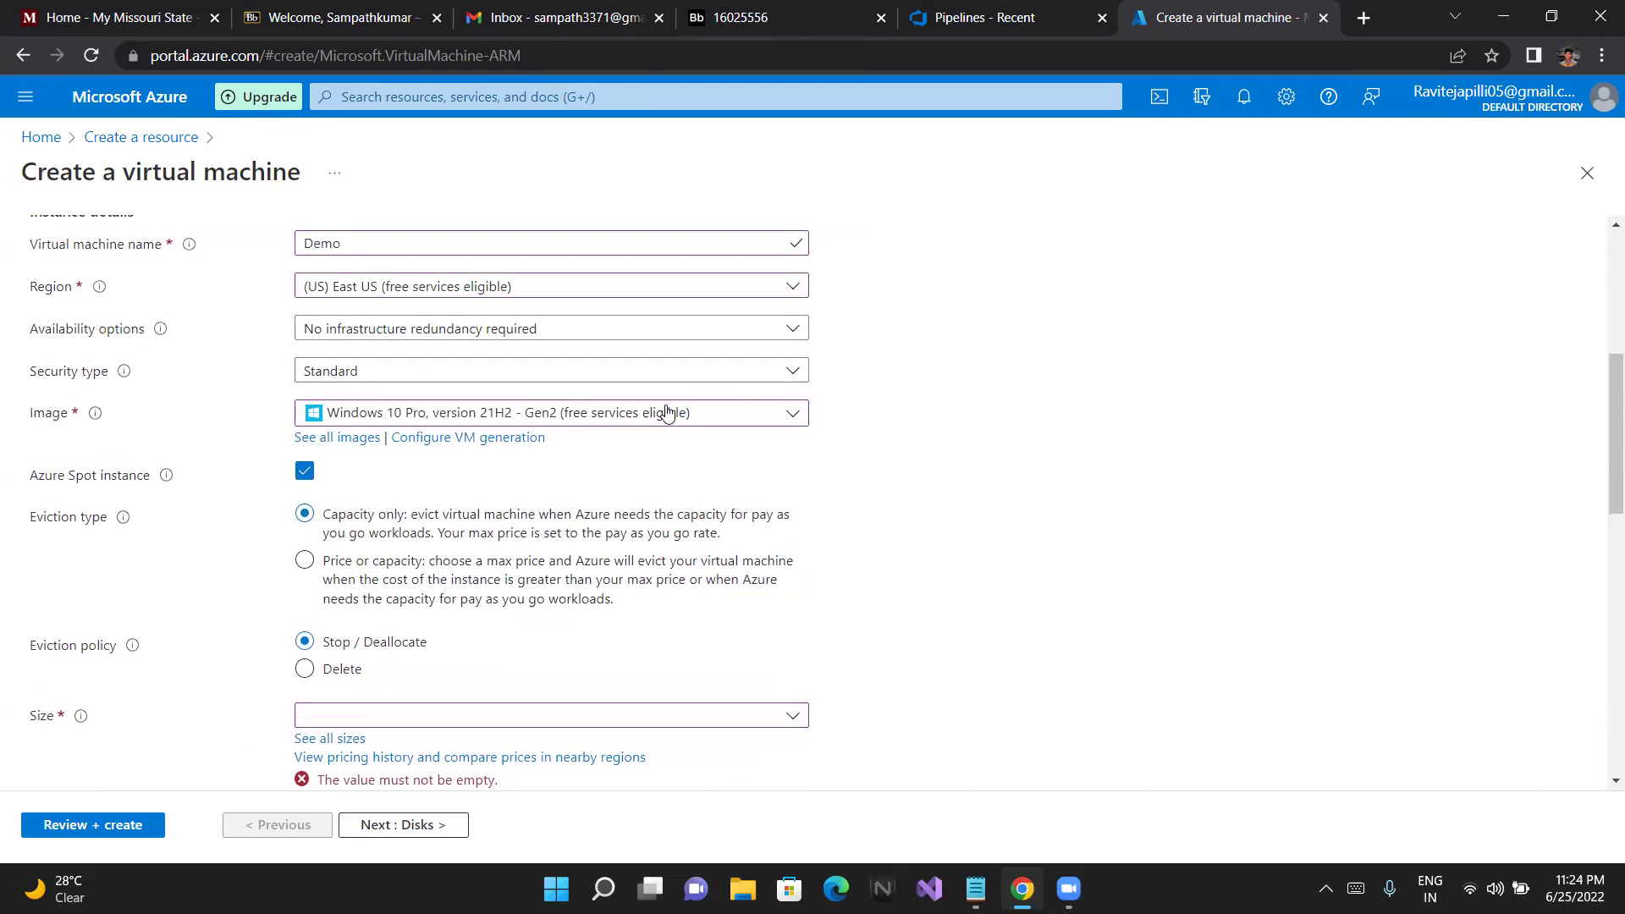
Choose Windows Server 2019 Datacenter - Gen2 as the image and check its recommended sizes
click(786, 417)
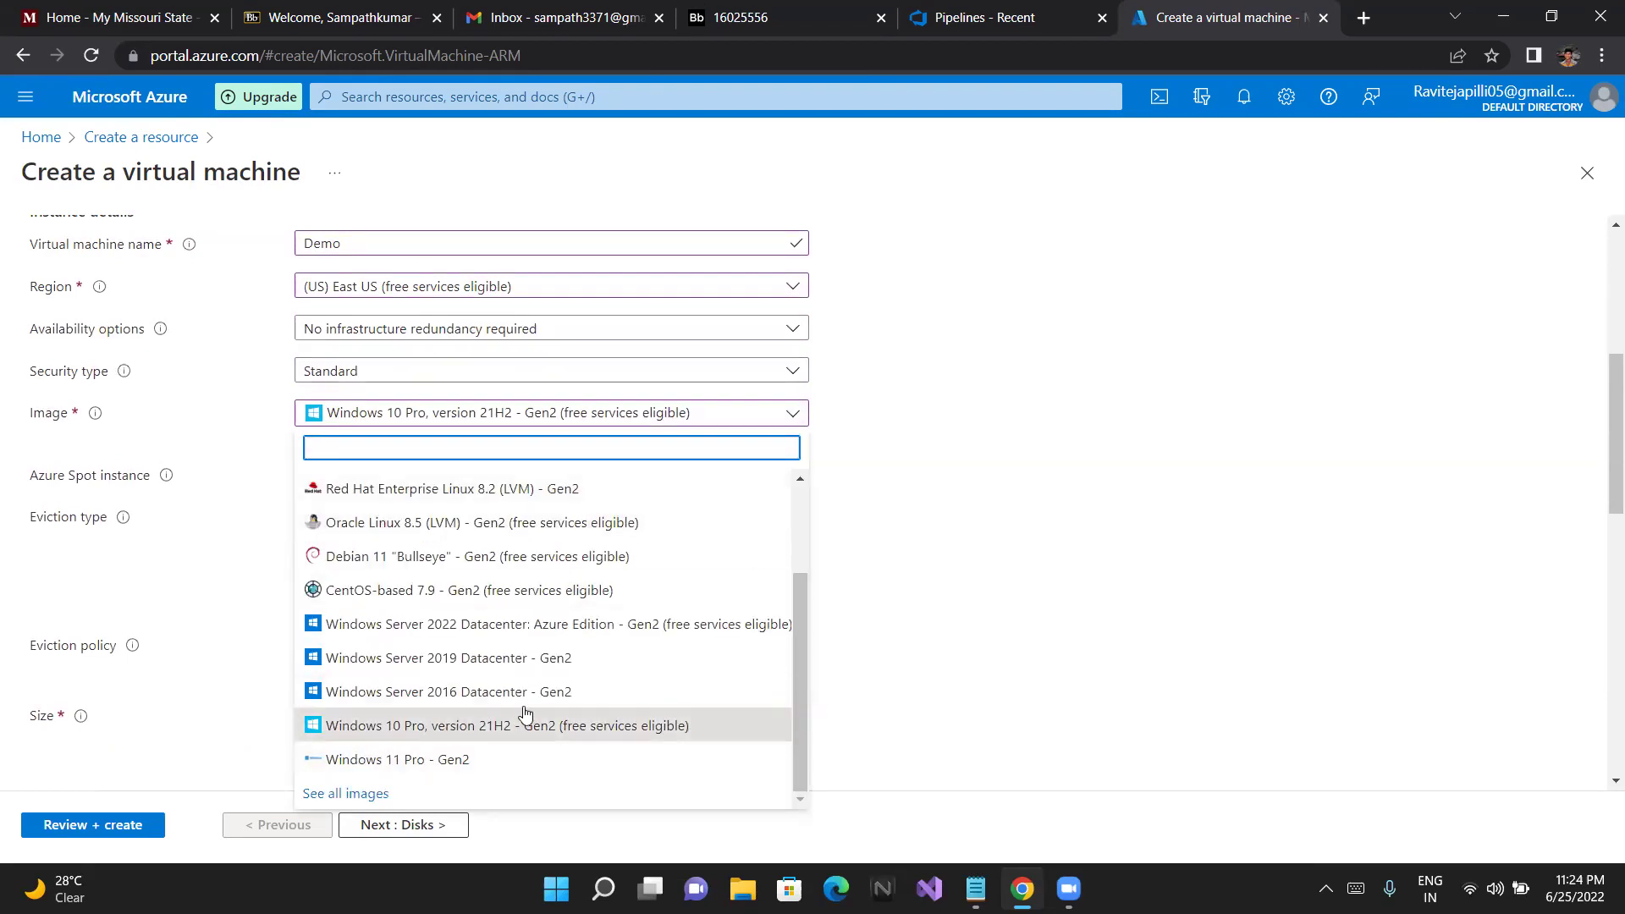
click(446, 658)
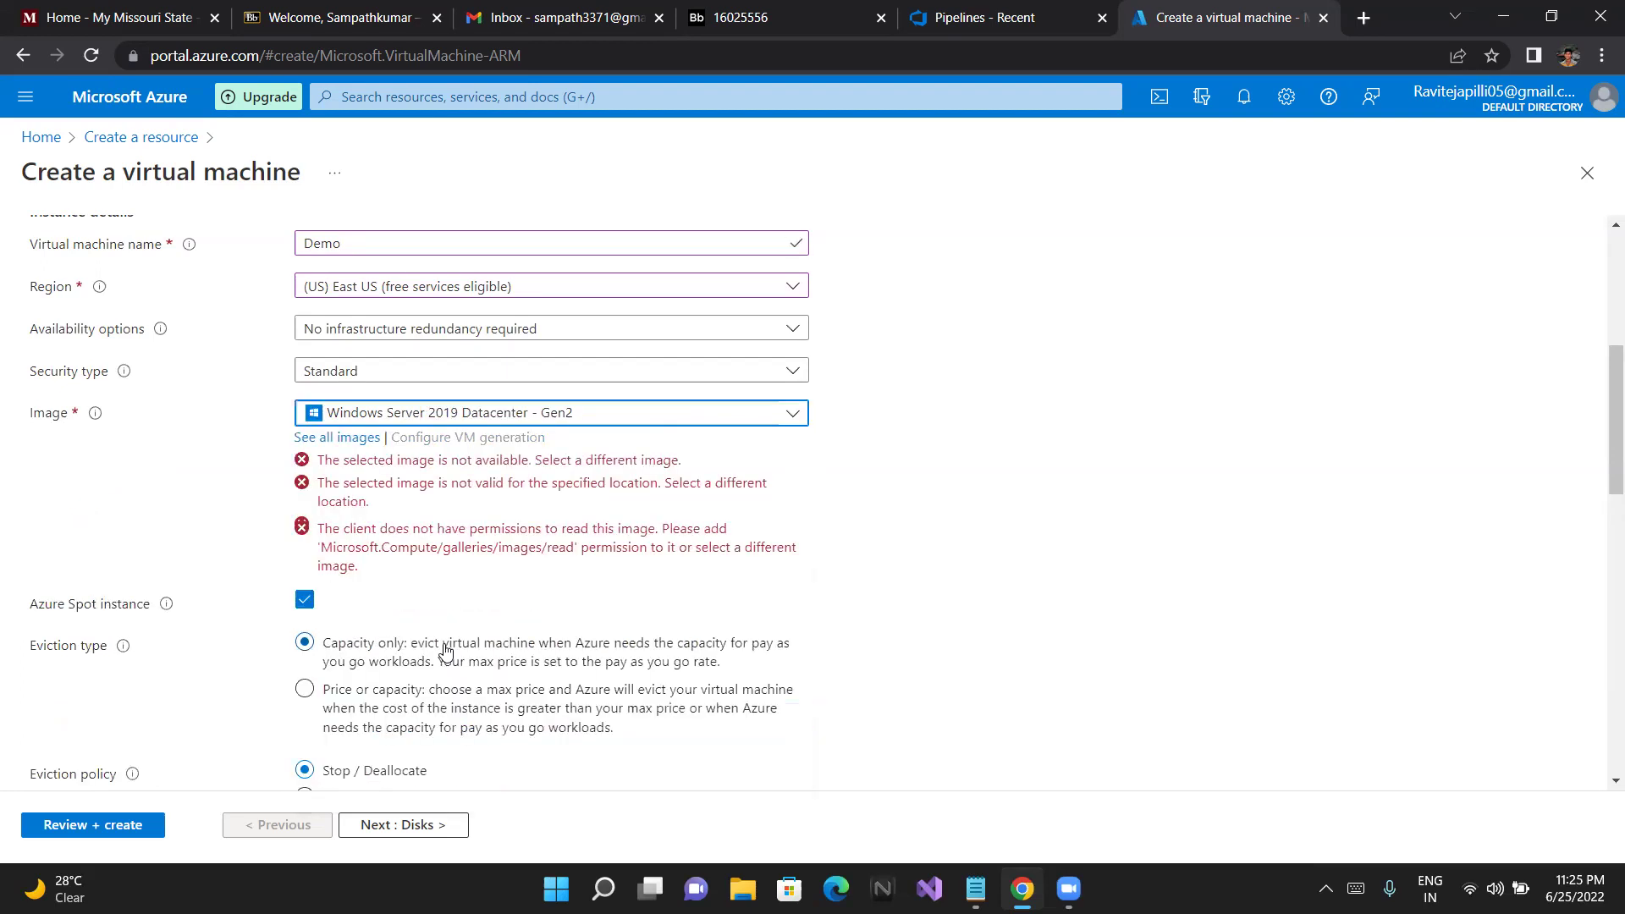
scroll(444, 654, down, 1)
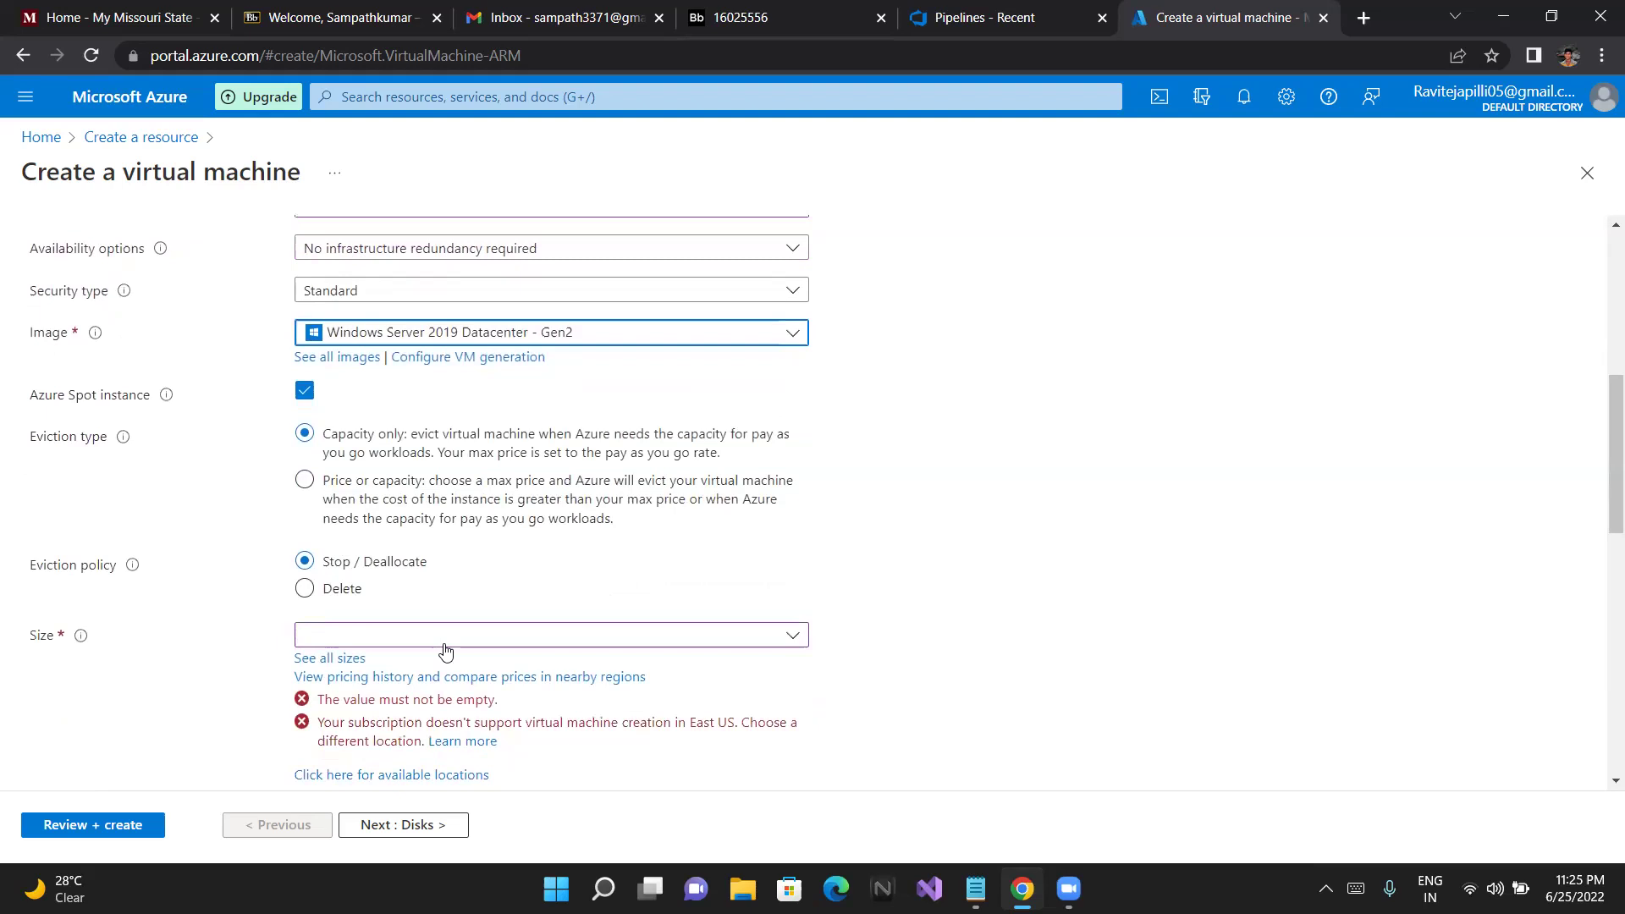
click(774, 634)
click(903, 555)
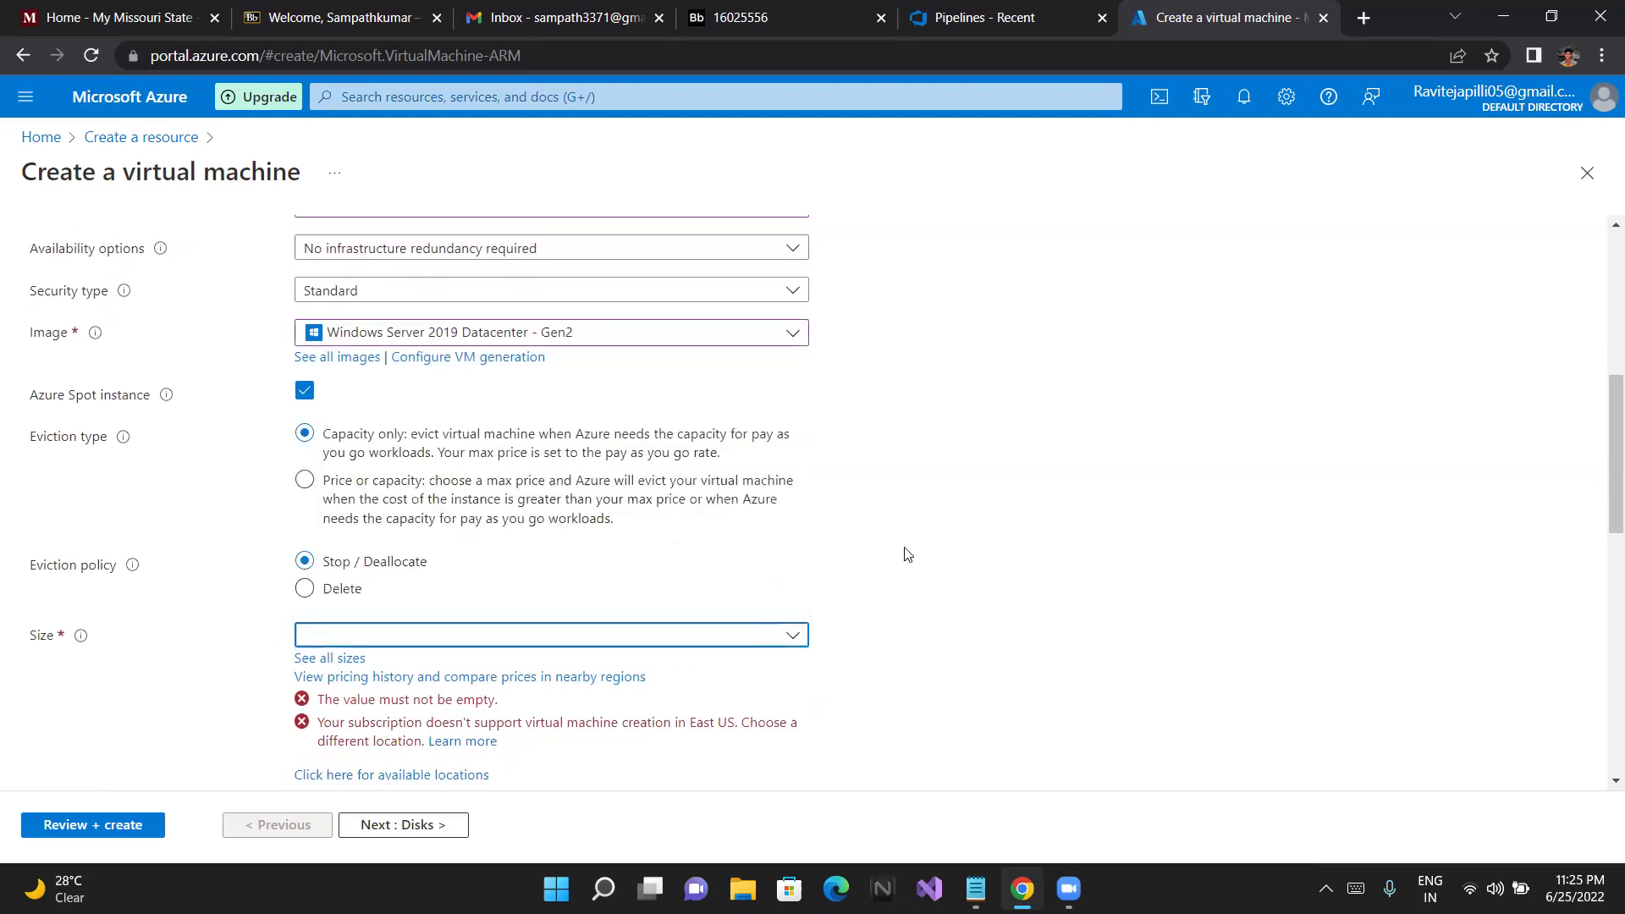
scroll(903, 555, up, 5)
click(613, 599)
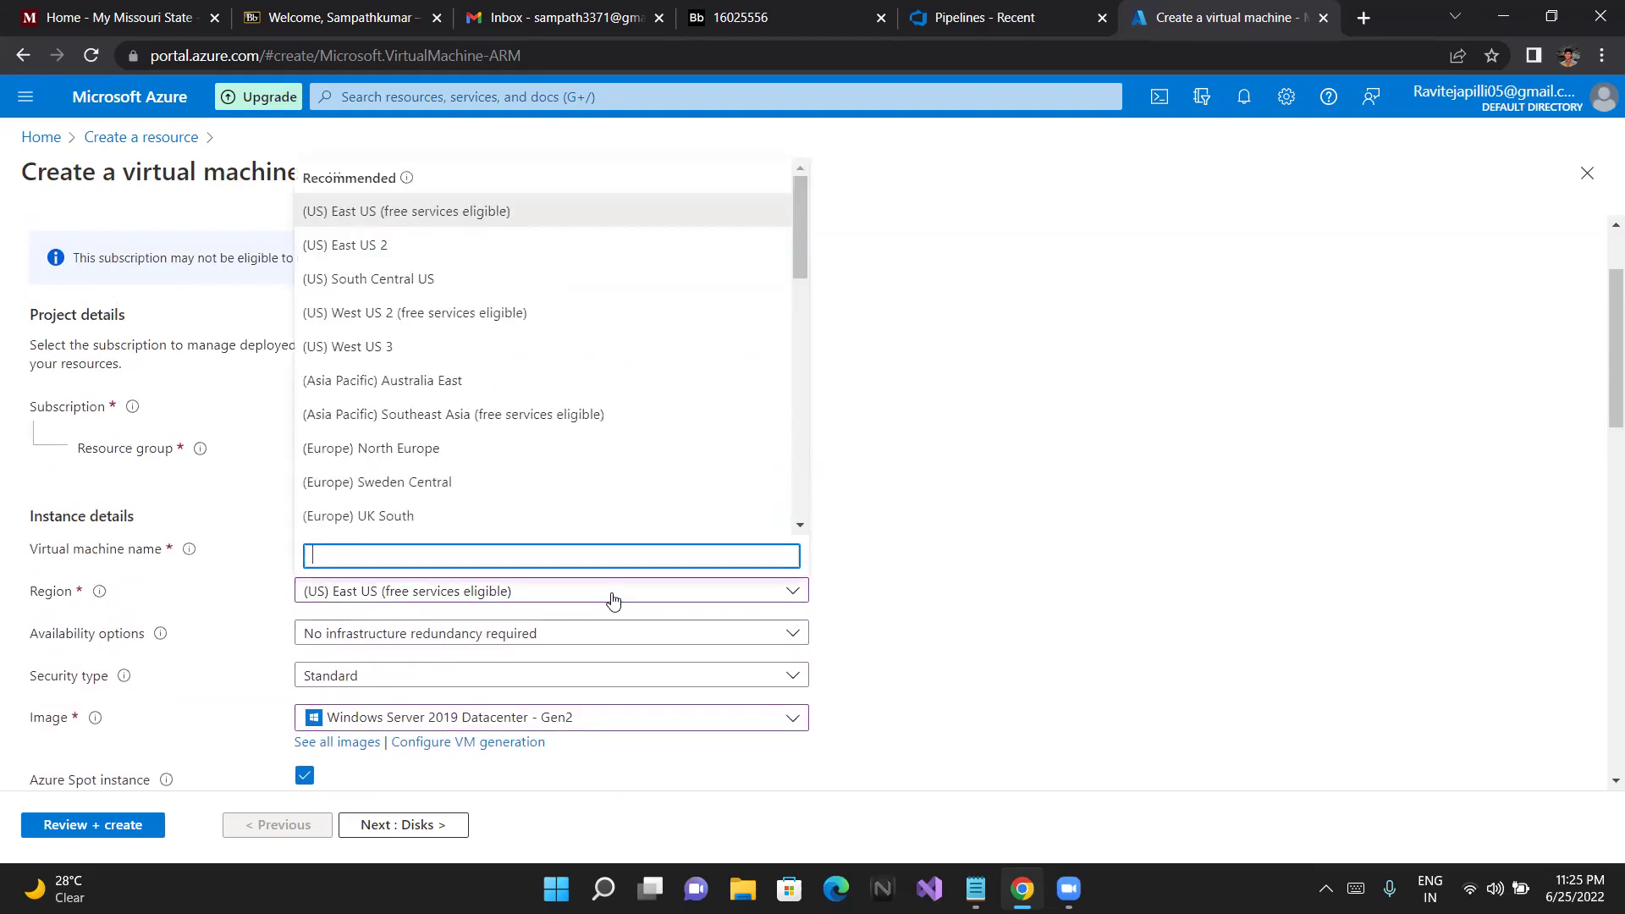
click(474, 313)
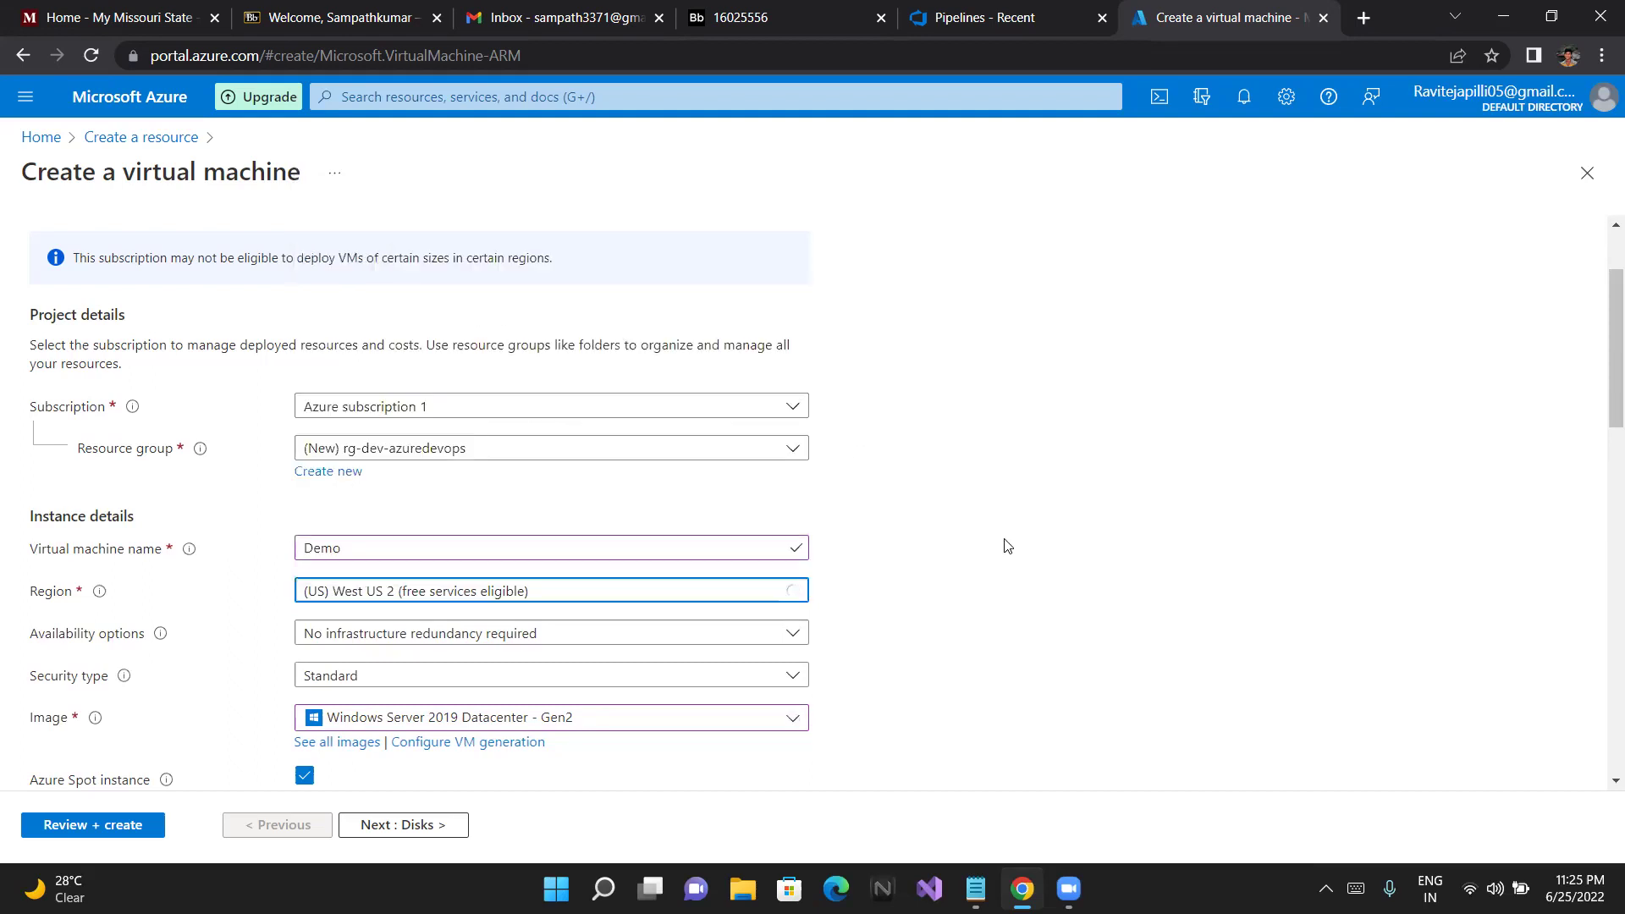
scroll(1007, 546, down, 2)
scroll(885, 562, down, 3)
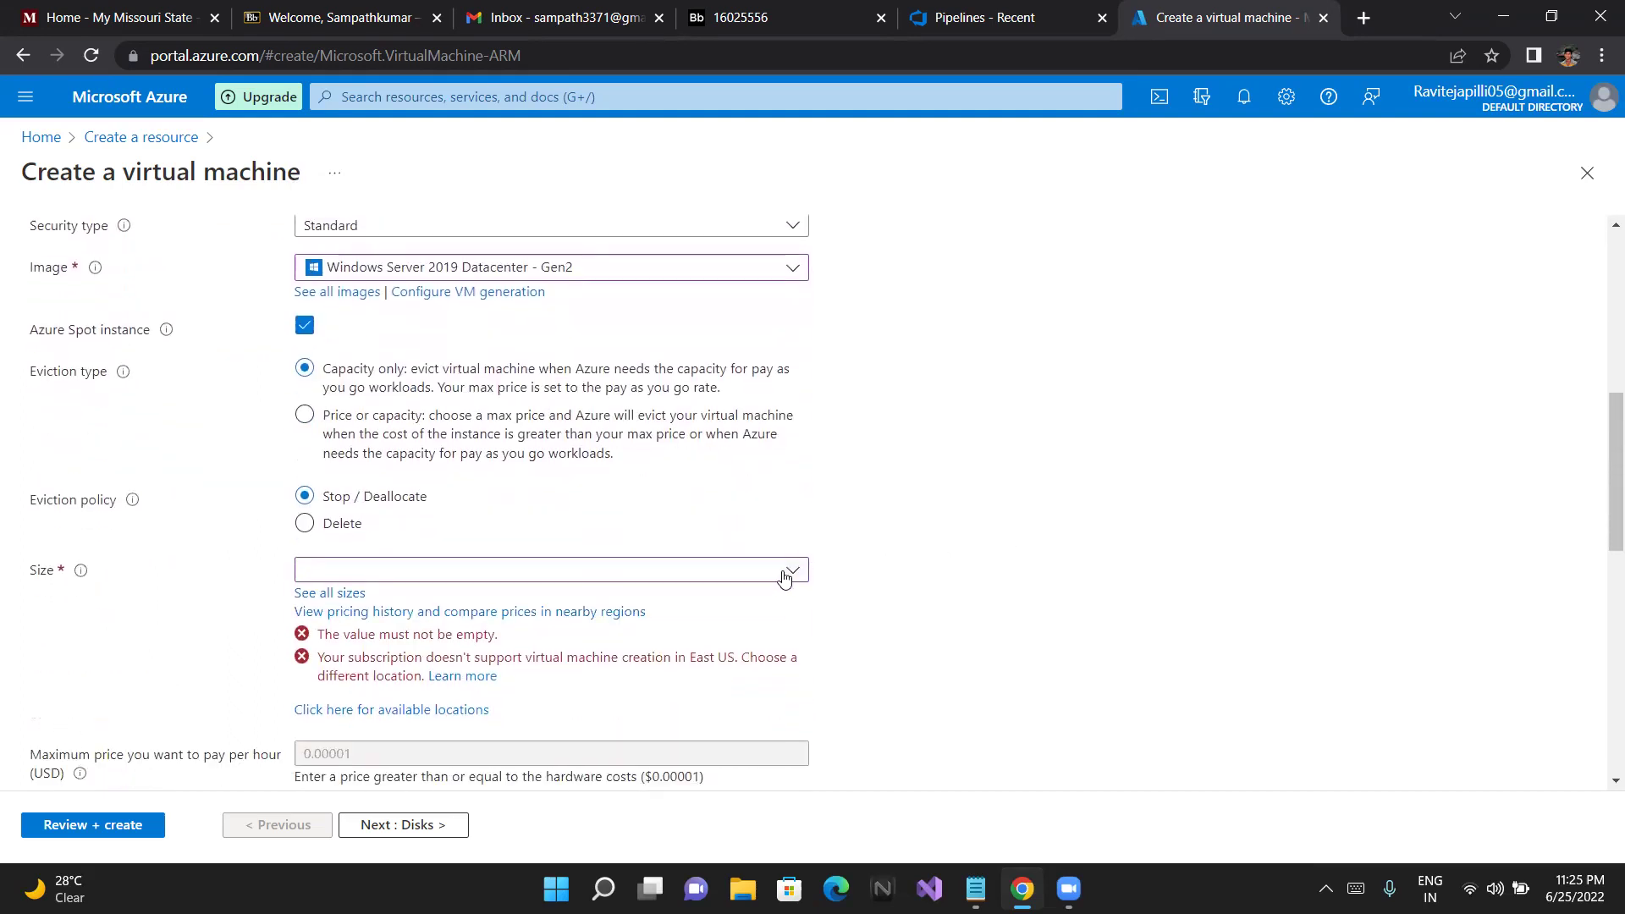
click(782, 582)
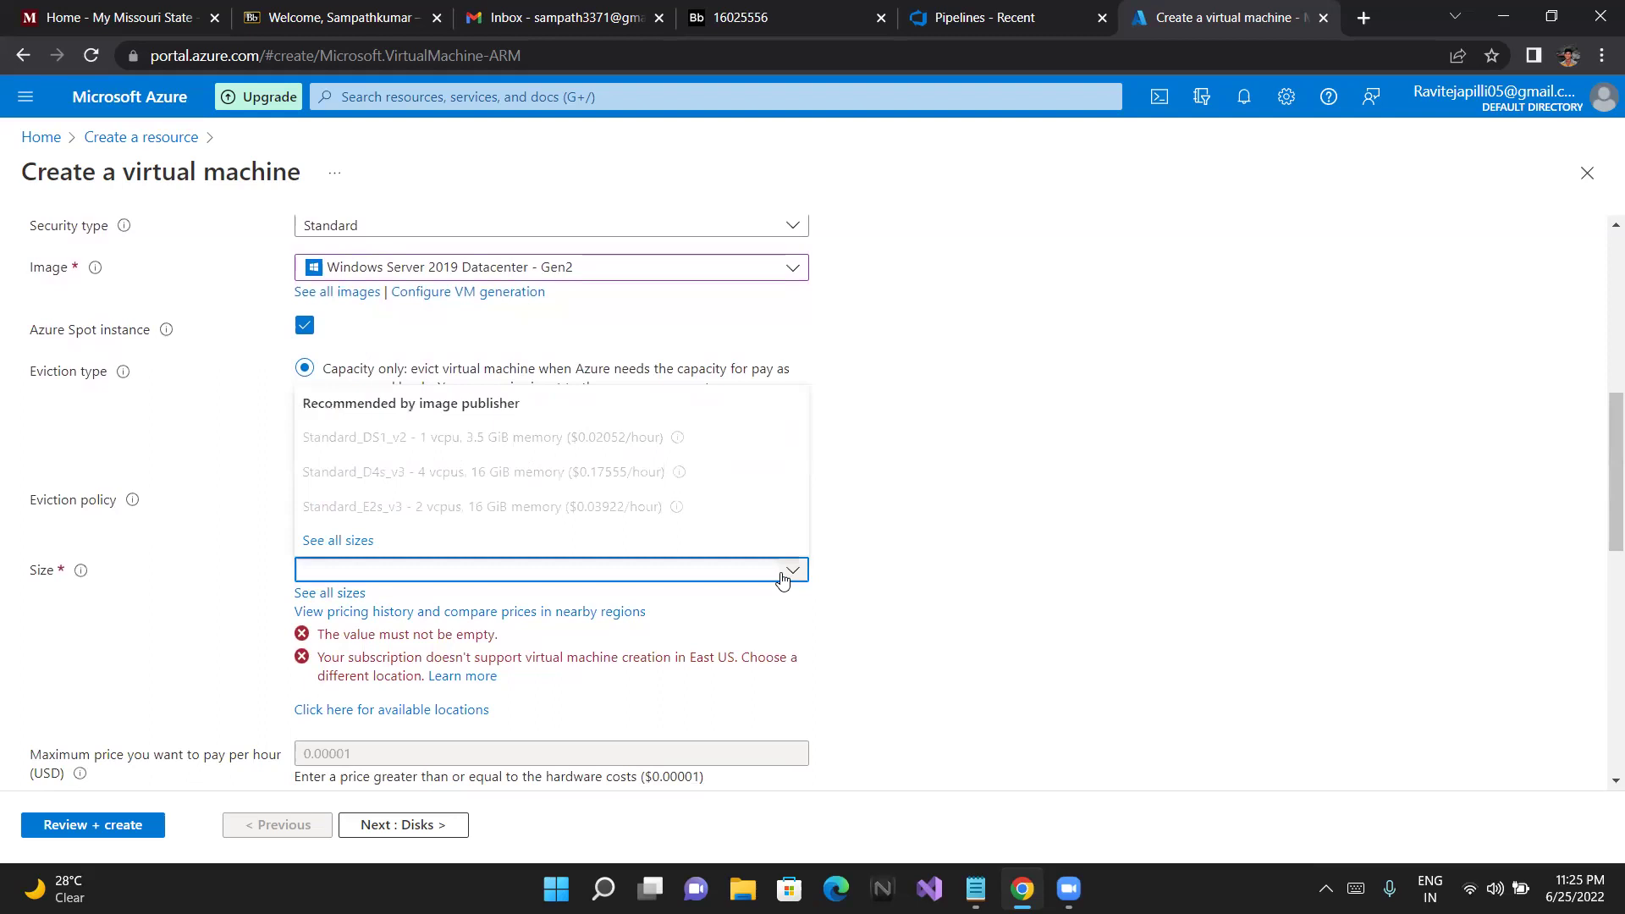
click(918, 563)
scroll(882, 544, up, 6)
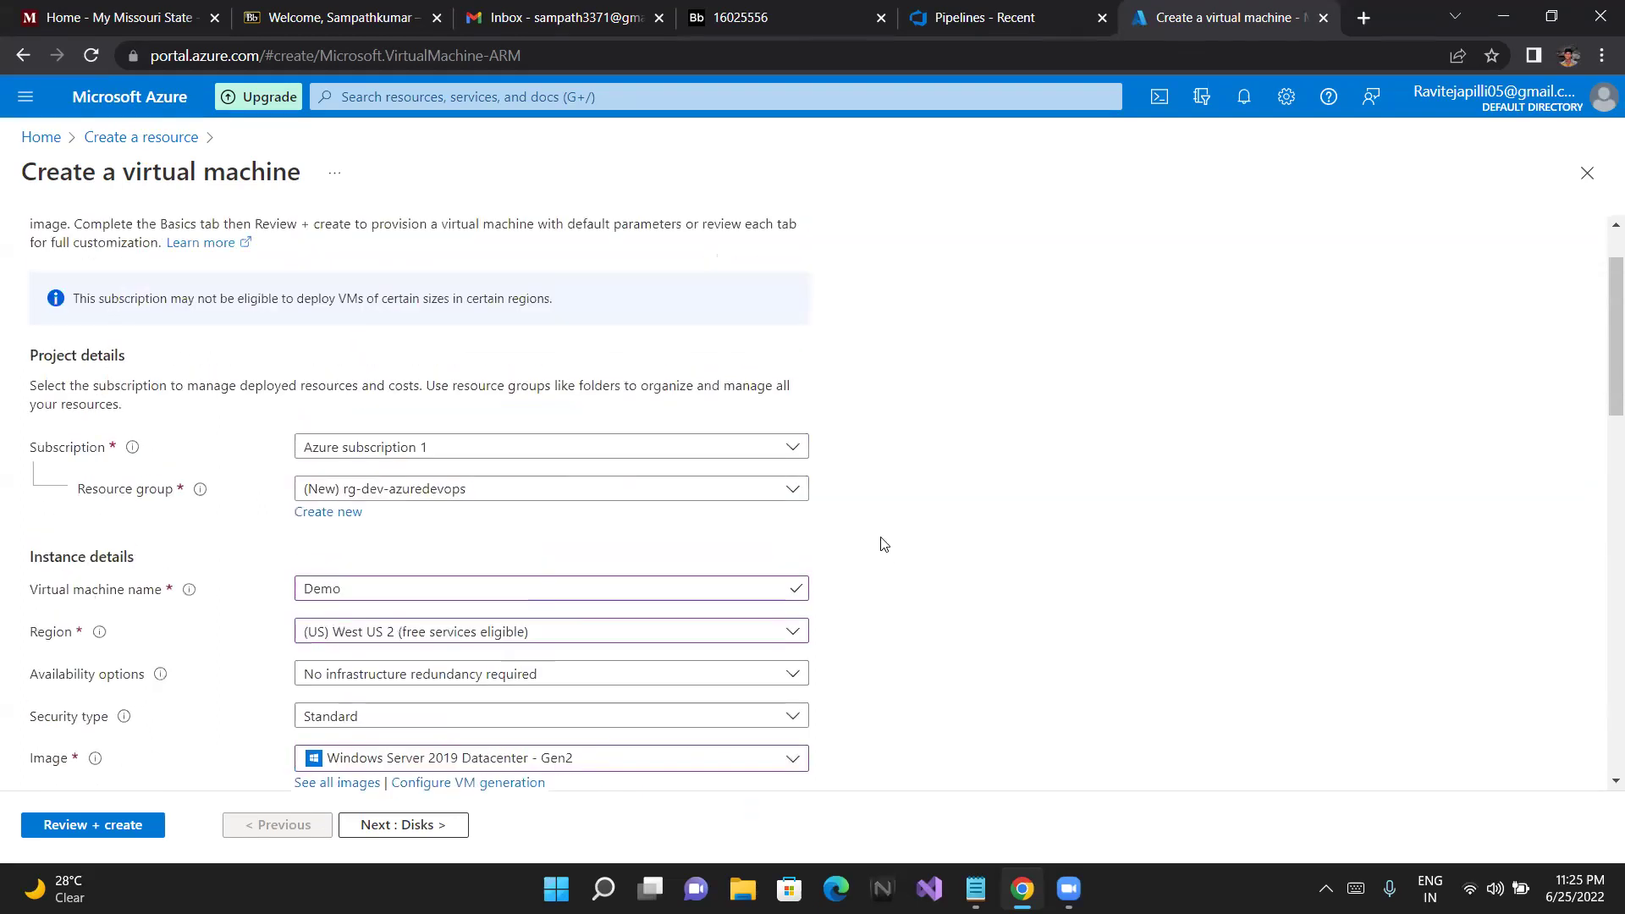
click(762, 650)
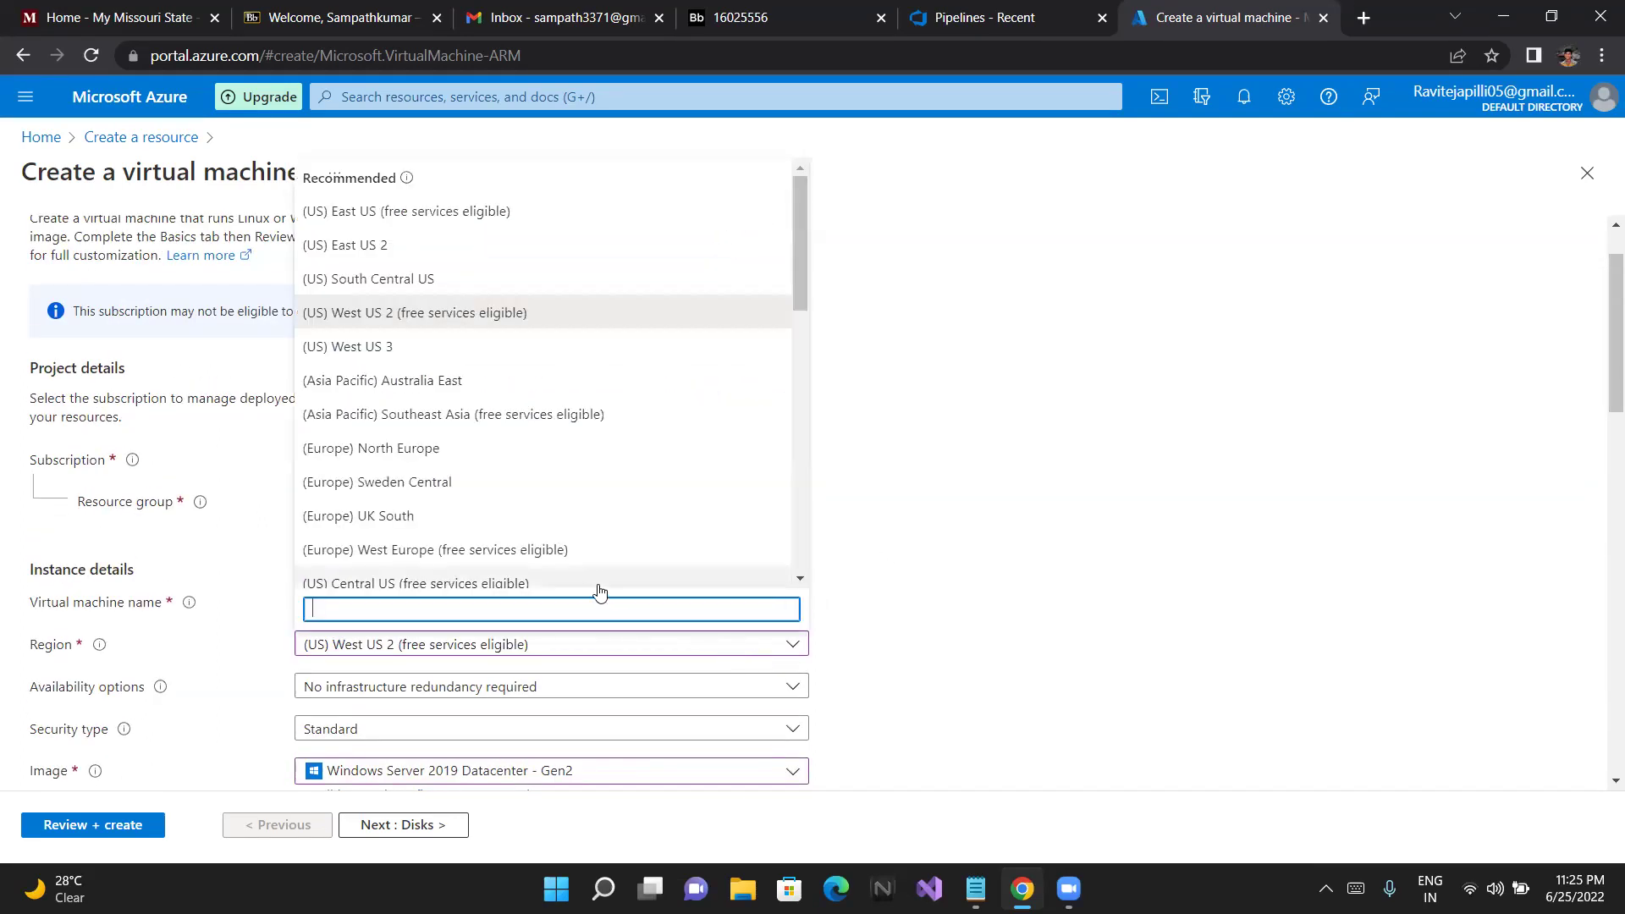
text(eas)
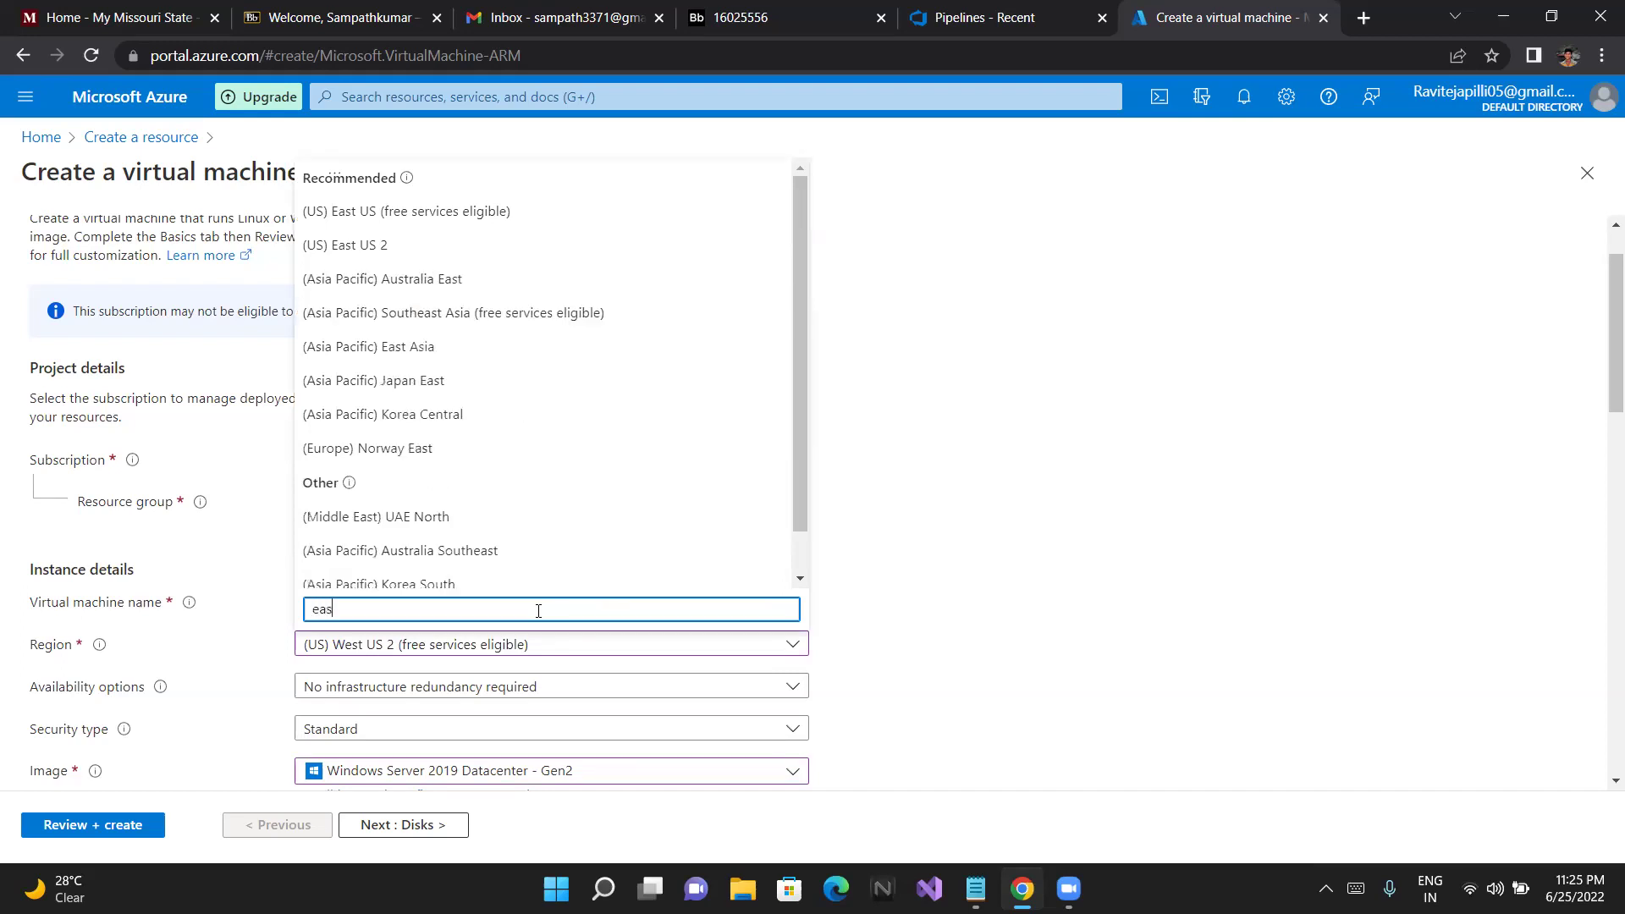
click(414, 243)
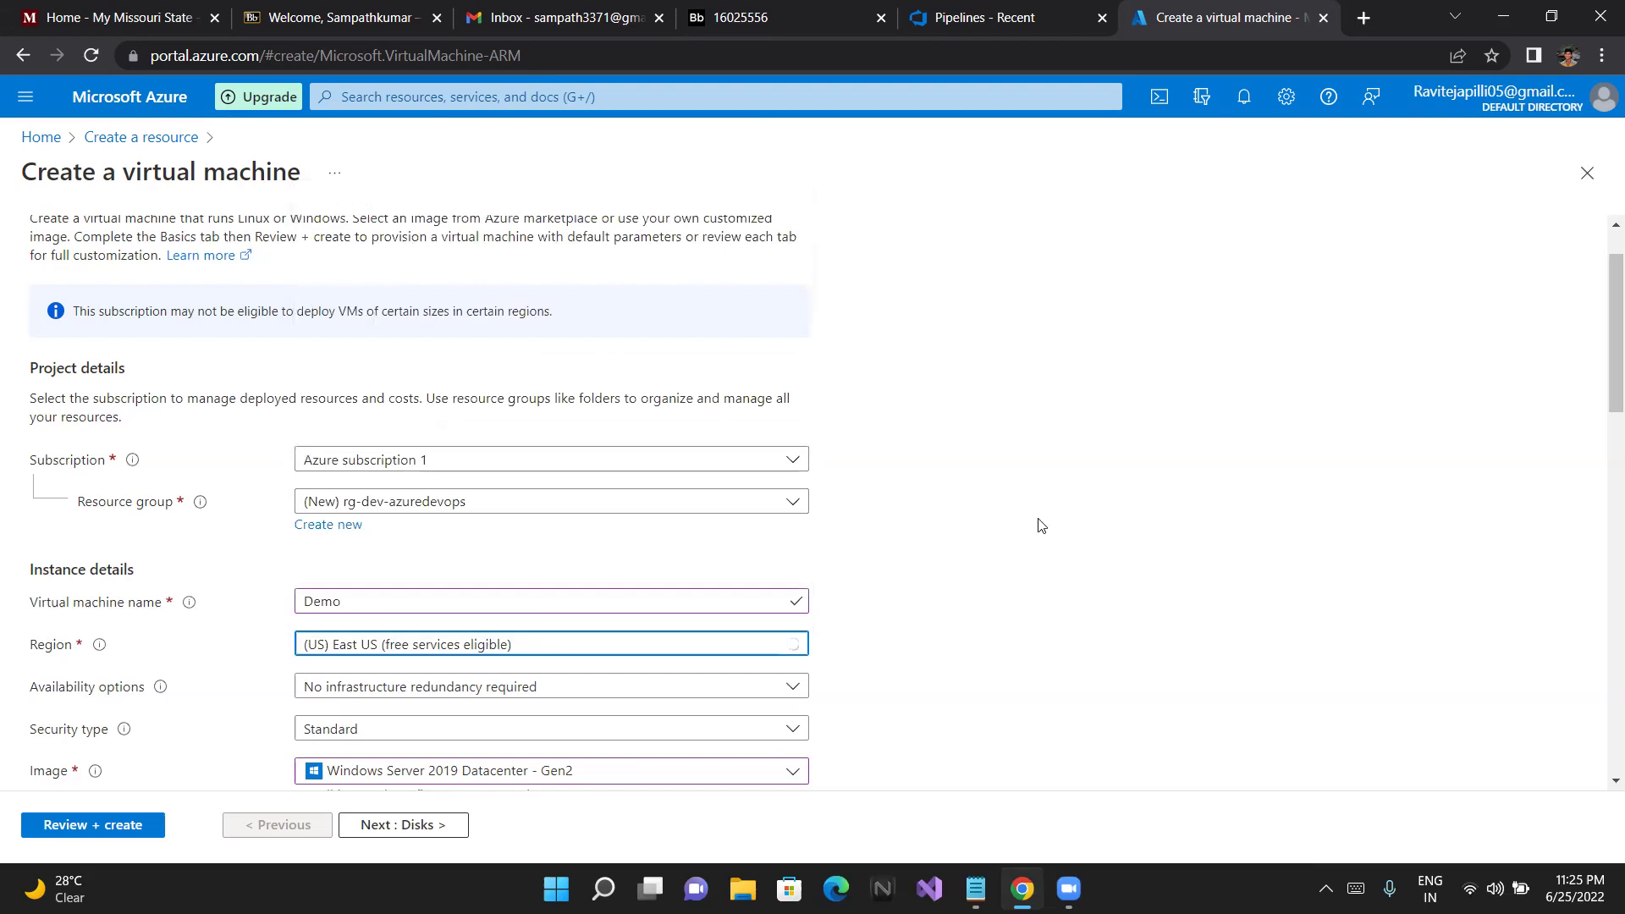
scroll(1042, 525, down, 5)
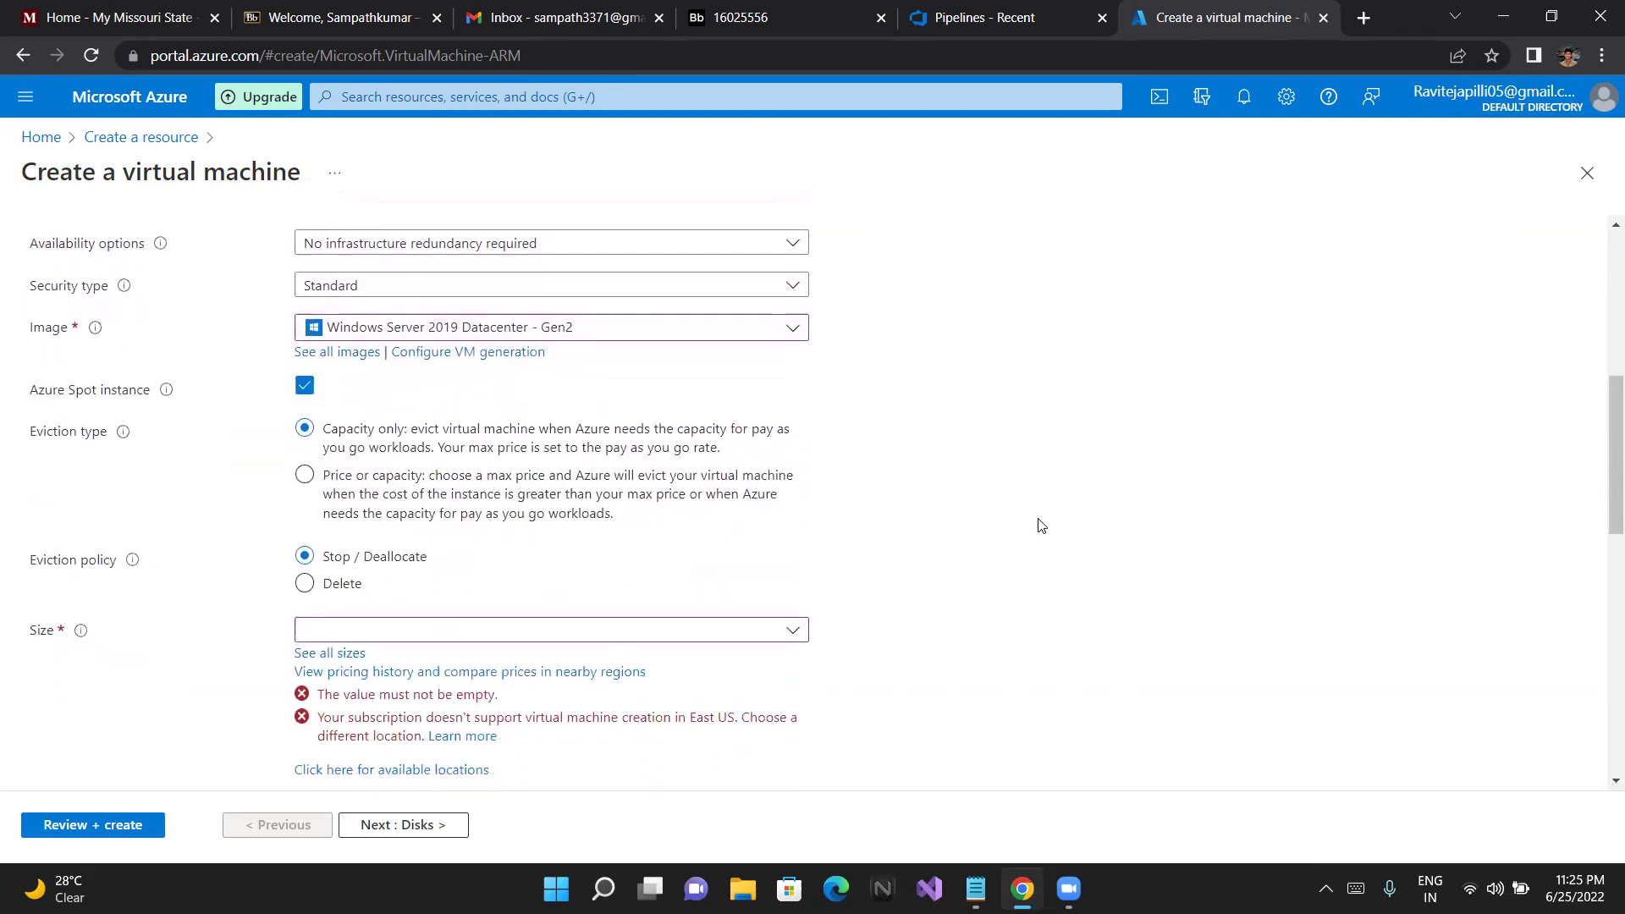
View the recommended VM sizes twice, closing the list each time without selecting a size
click(791, 629)
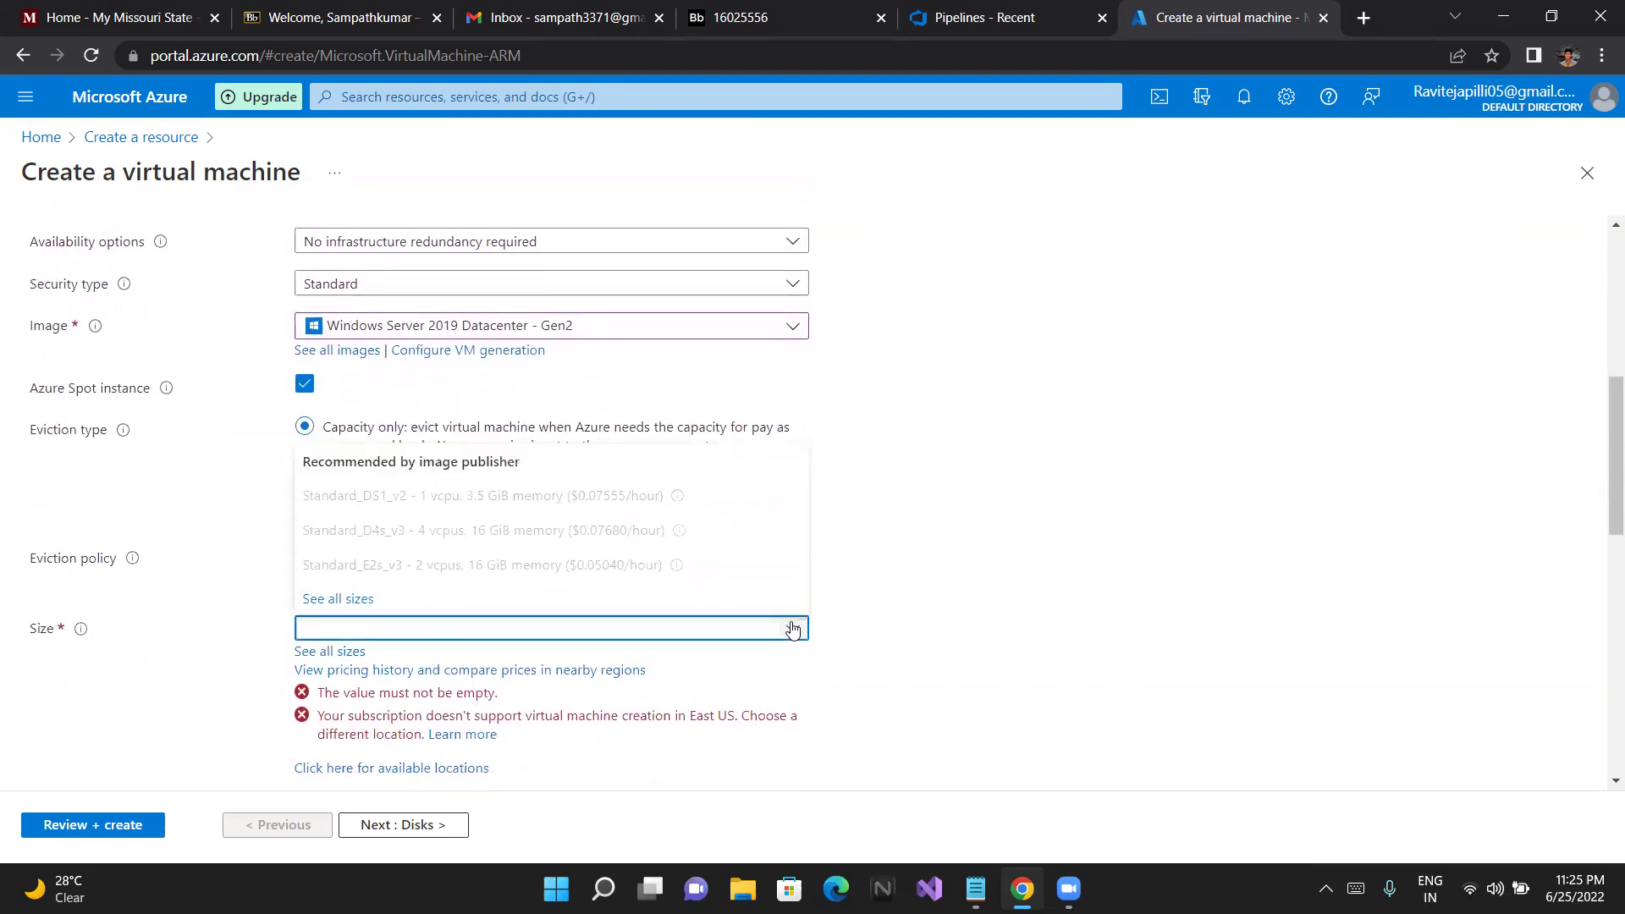
click(846, 617)
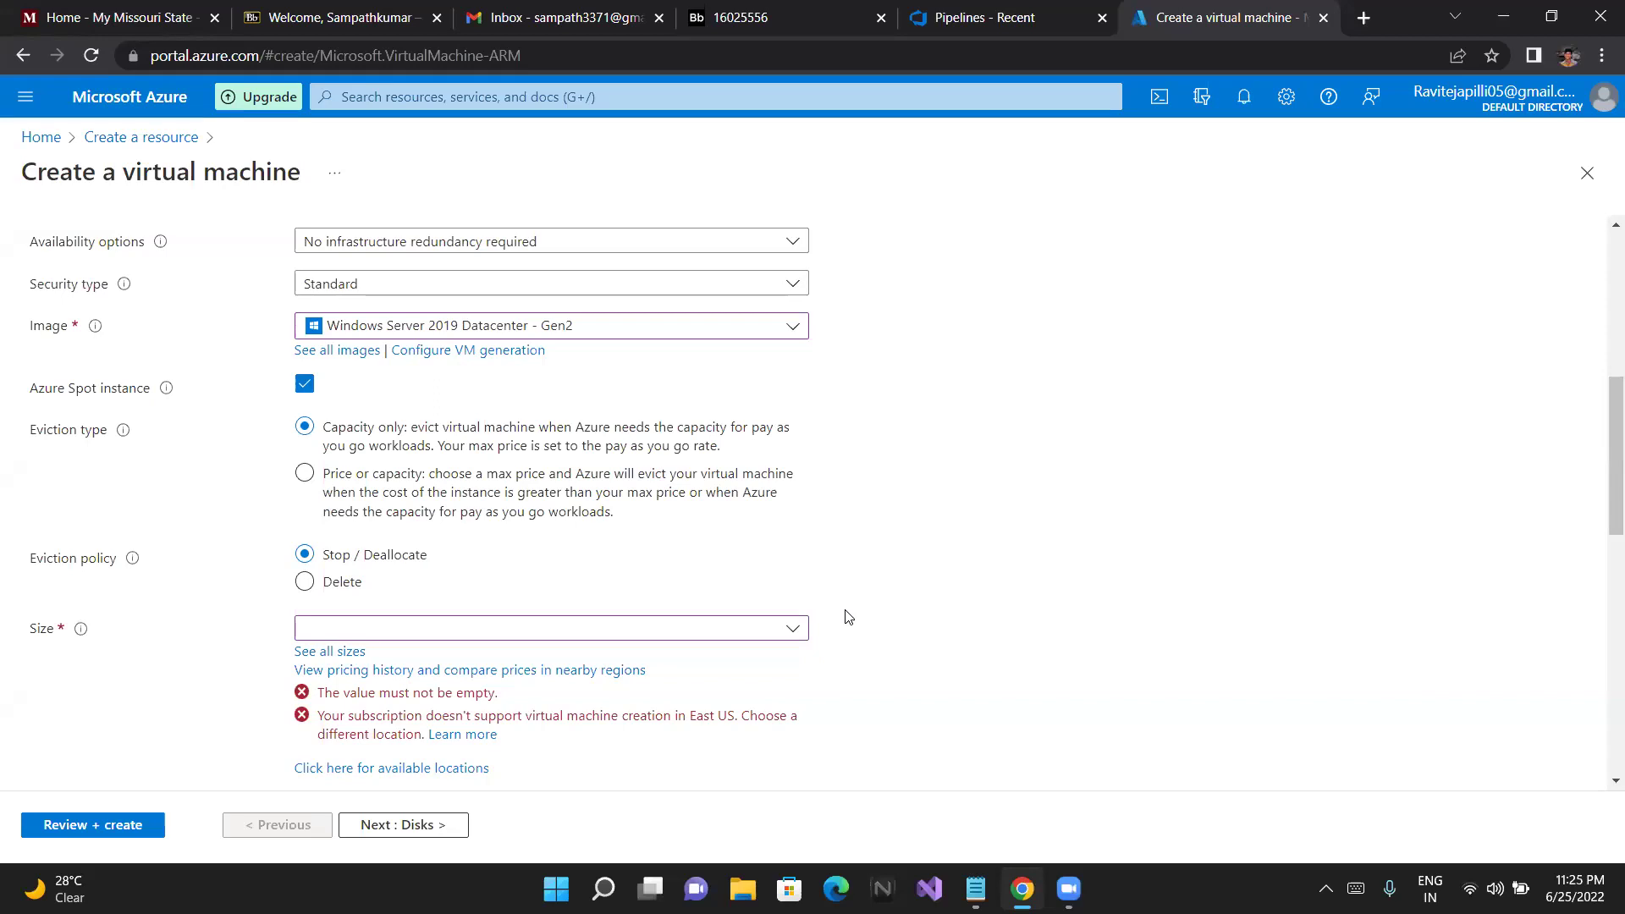
scroll(856, 418, down, 3)
scroll(856, 417, up, 4)
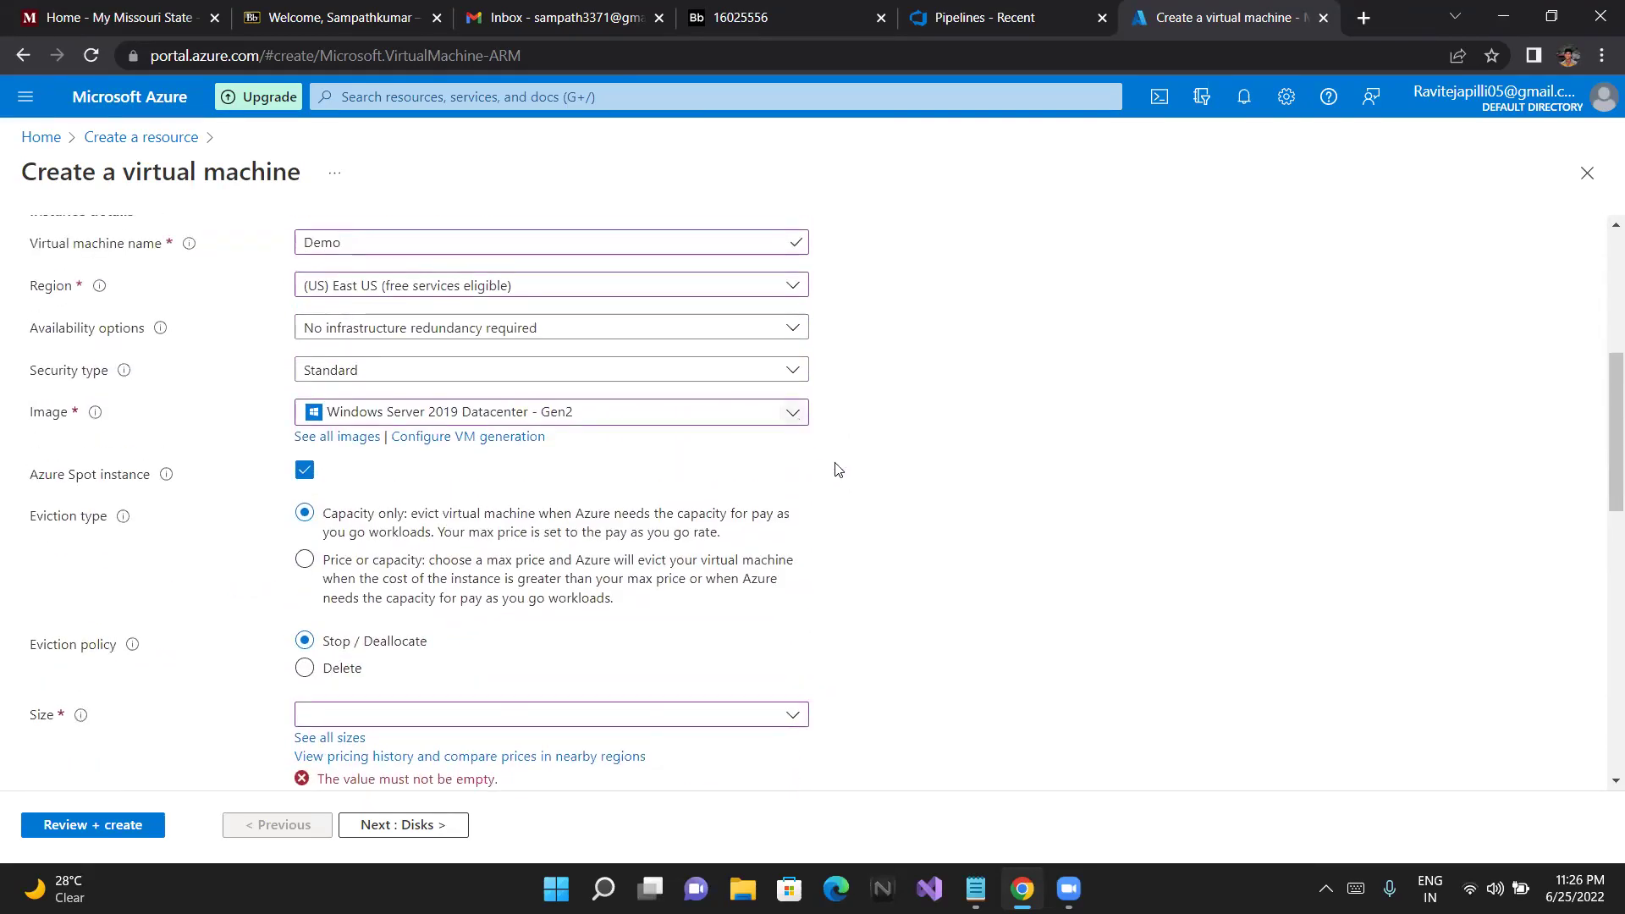
scroll(834, 464, down, 4)
scroll(837, 469, up, 2)
scroll(837, 470, down, 1)
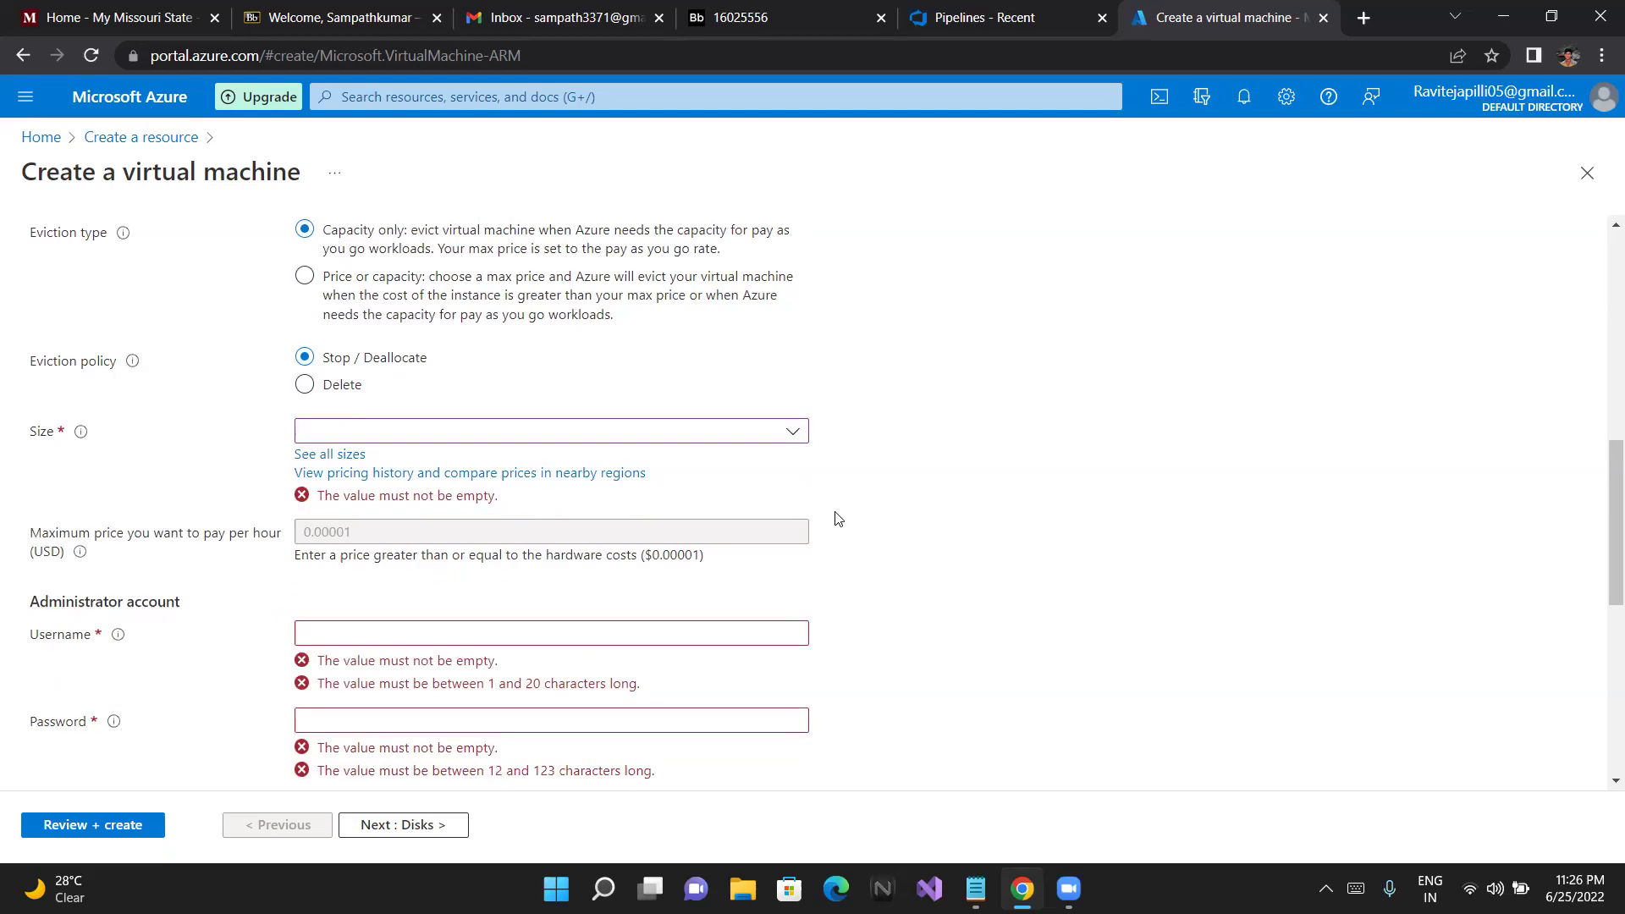
scroll(838, 518, up, 4)
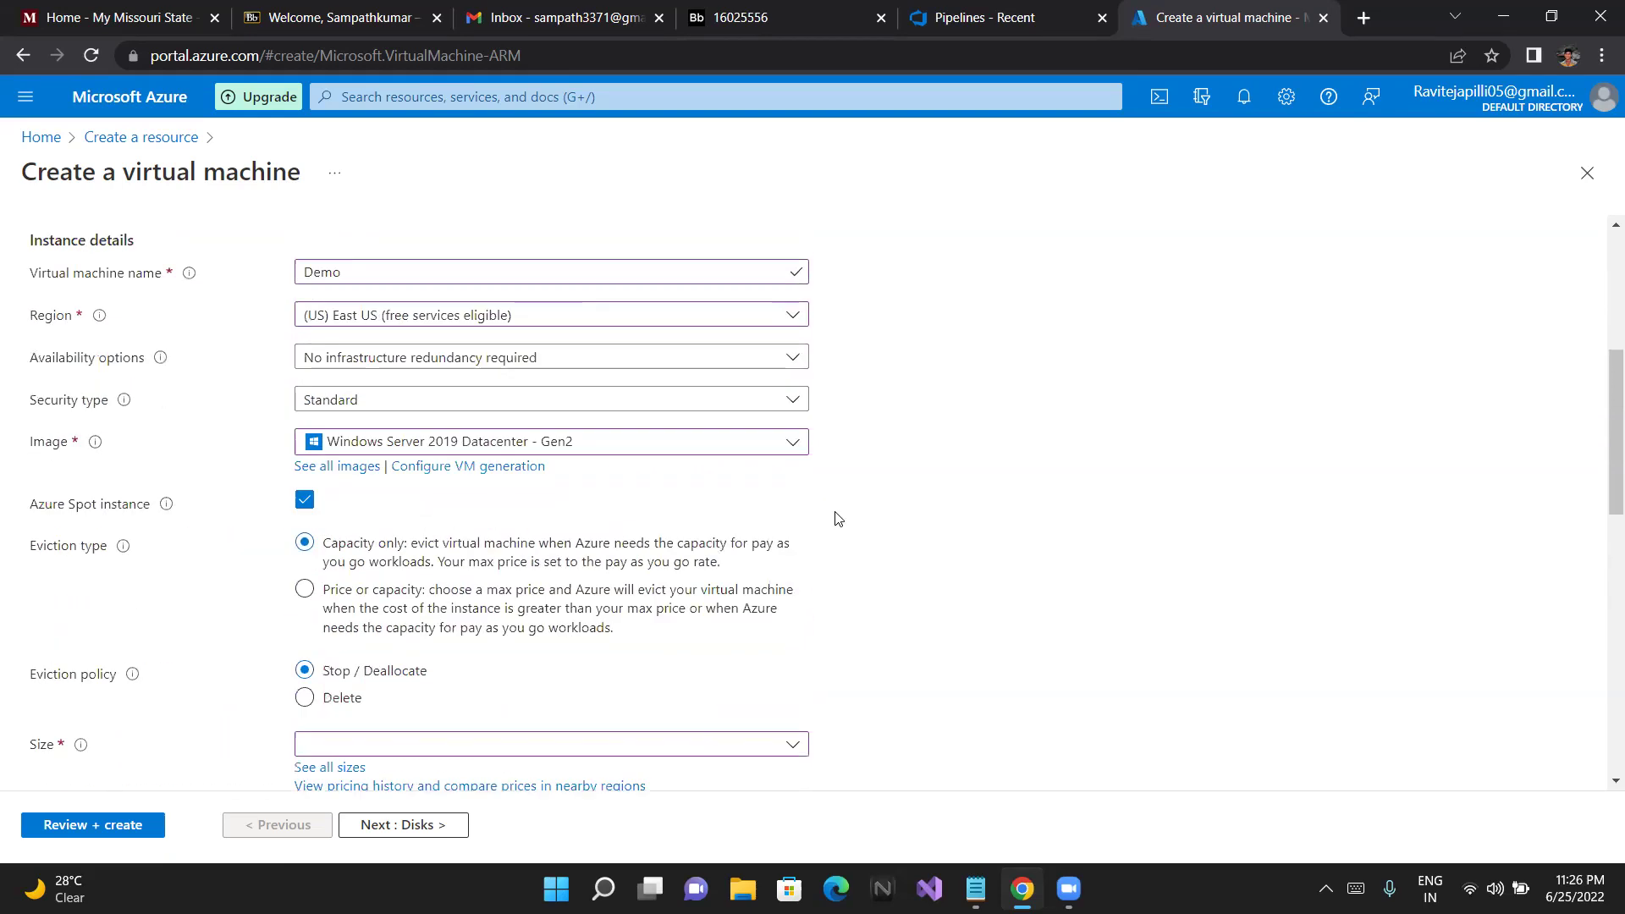
scroll(838, 518, down, 2)
click(773, 565)
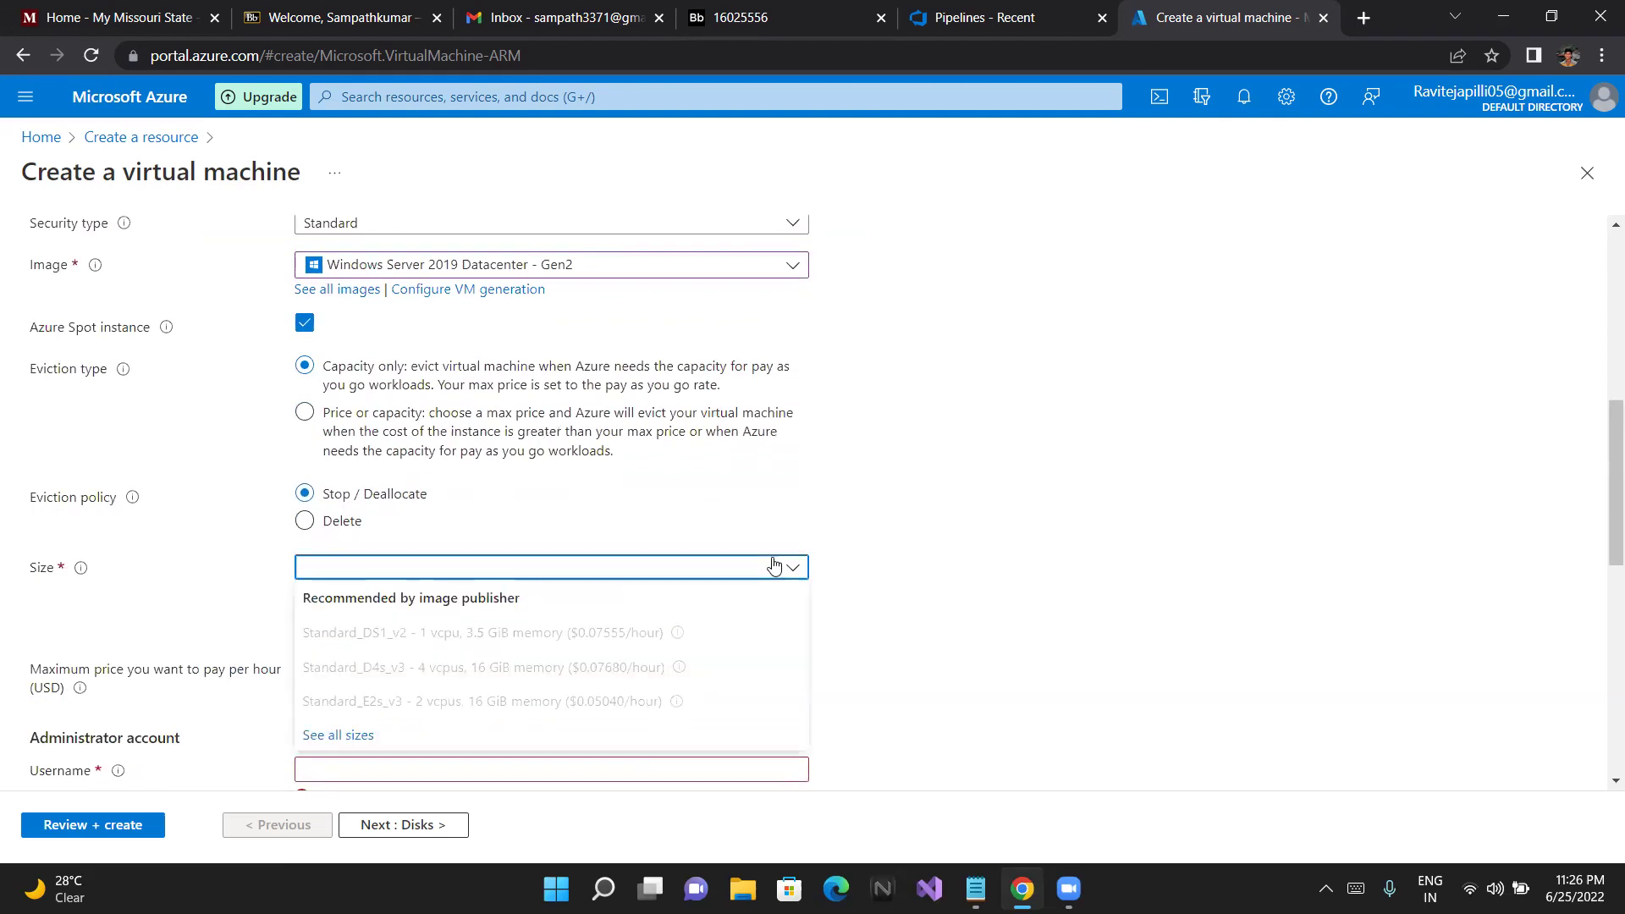
click(882, 559)
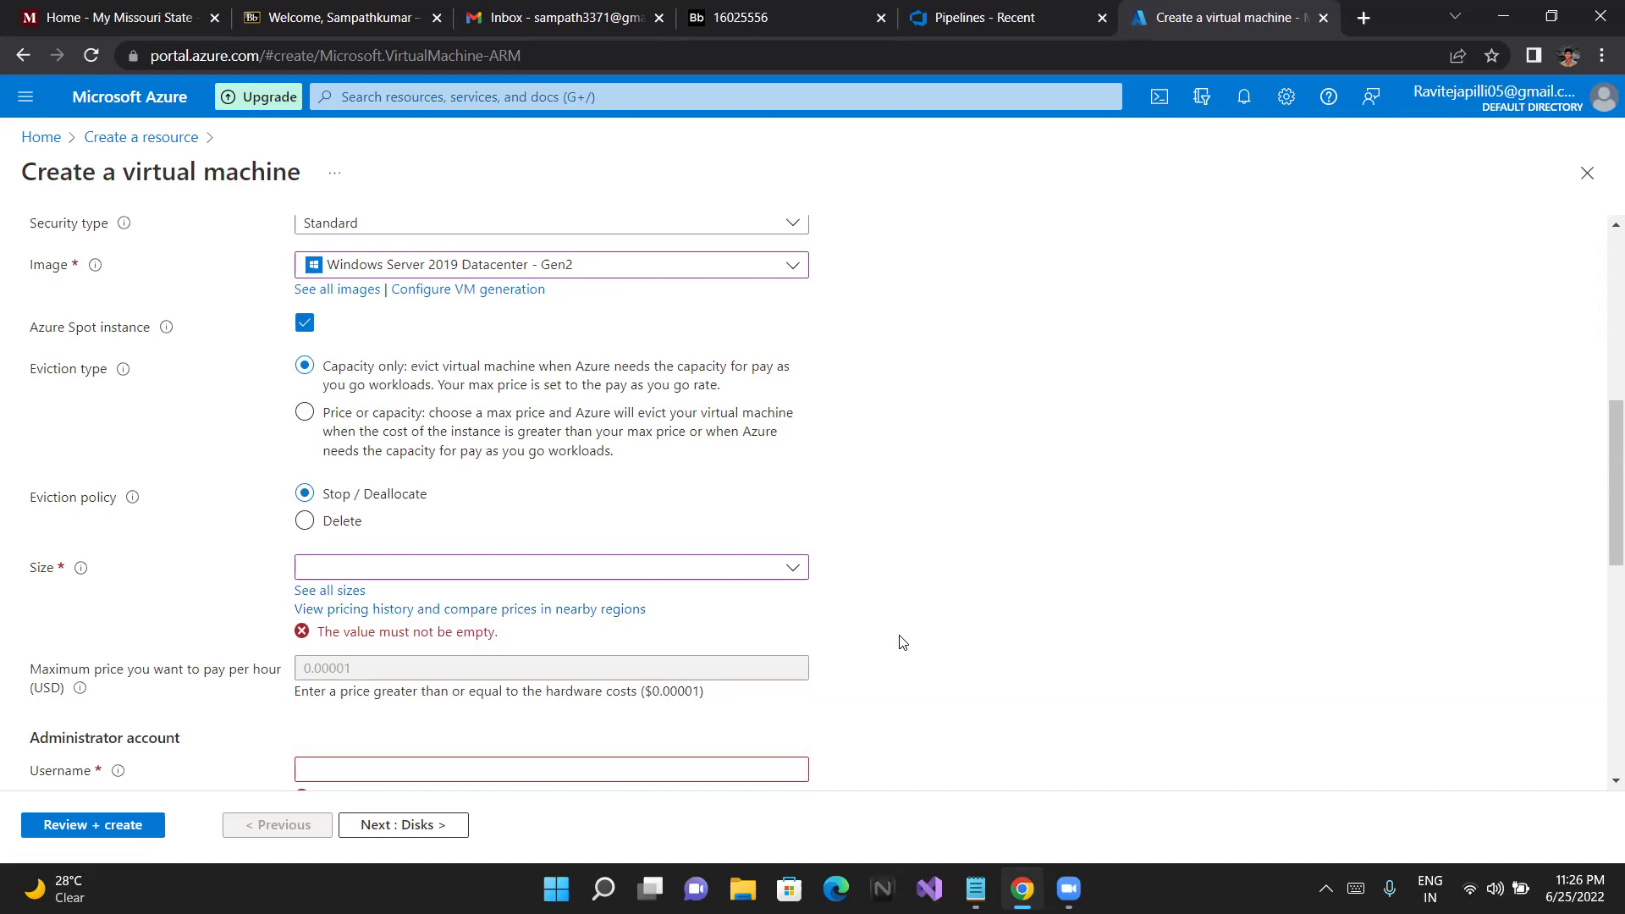
scroll(900, 552, up, 1)
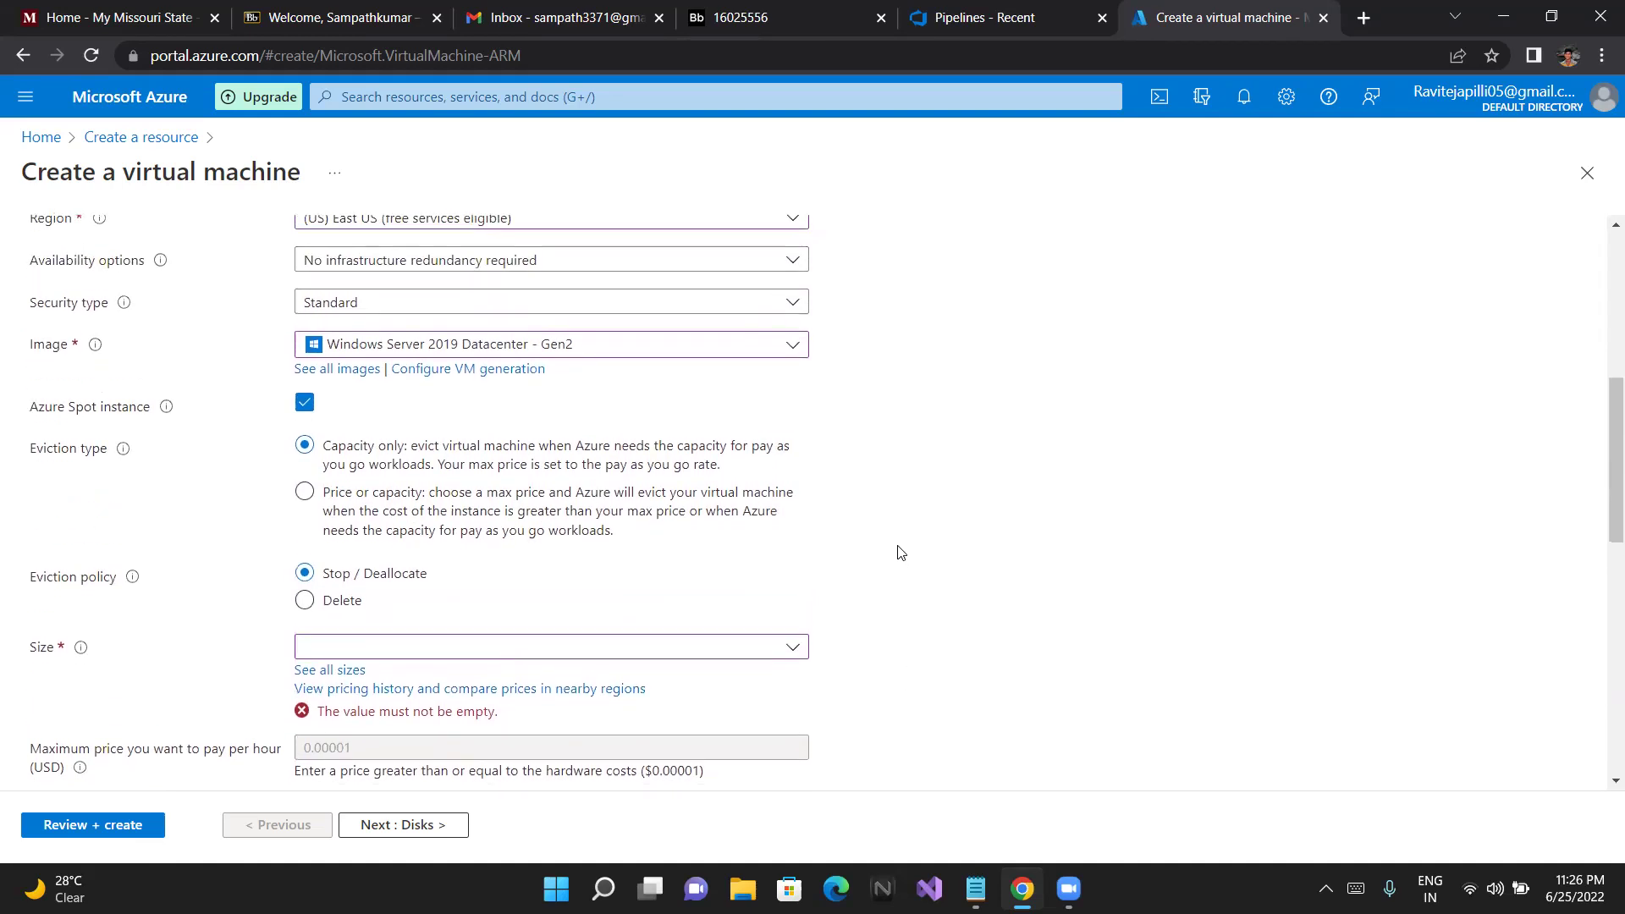
scroll(901, 552, down, 1)
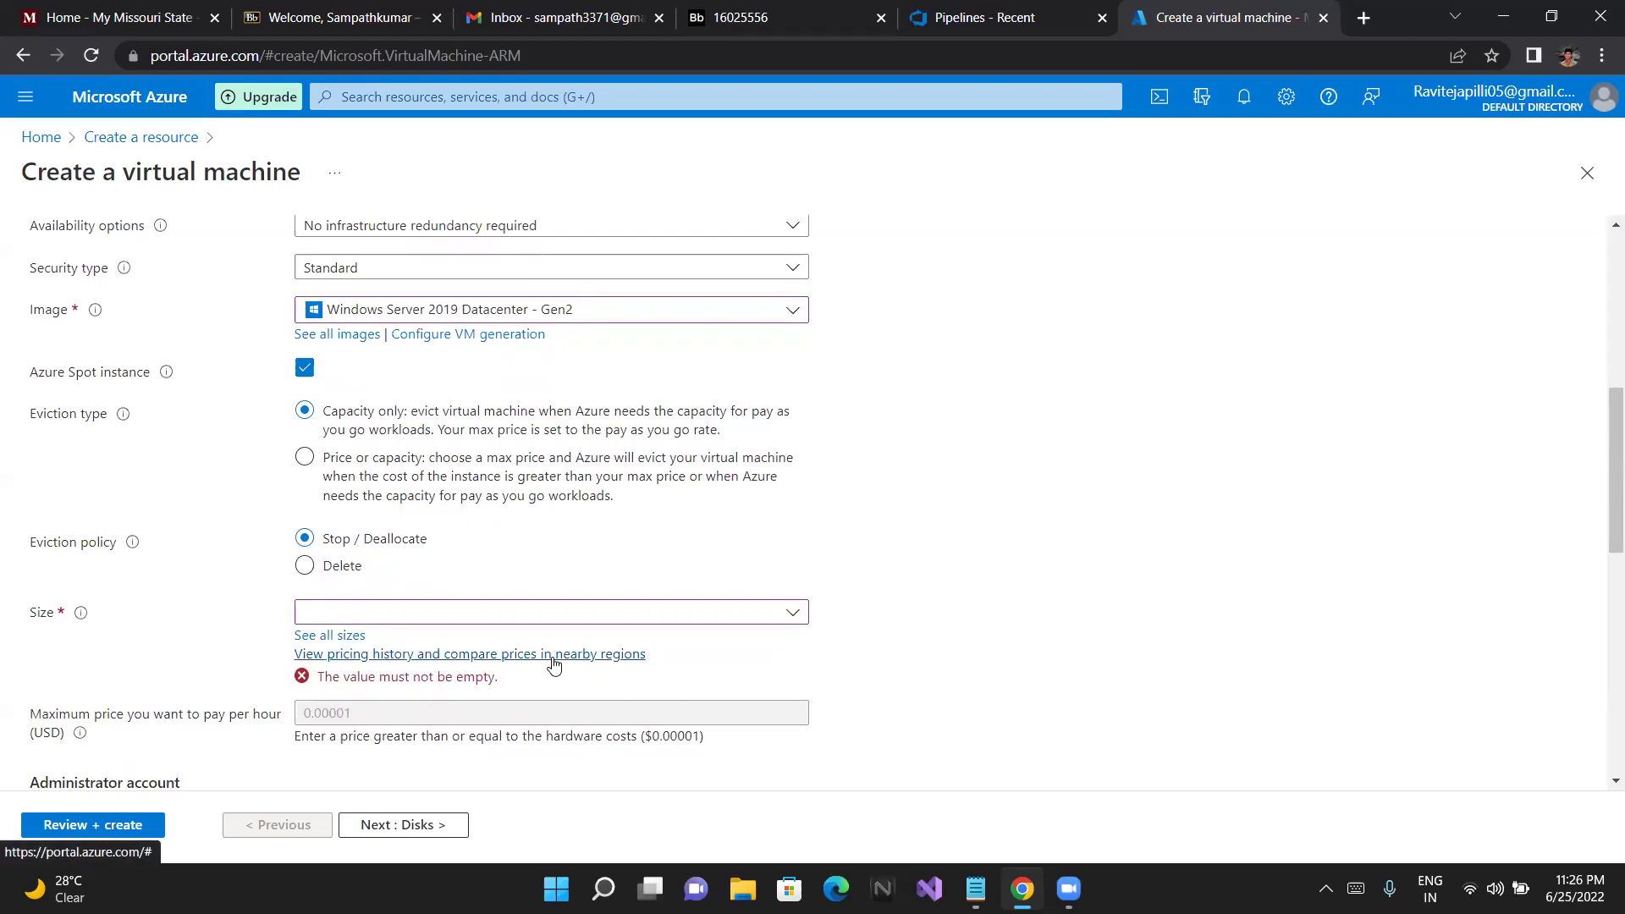
click(554, 656)
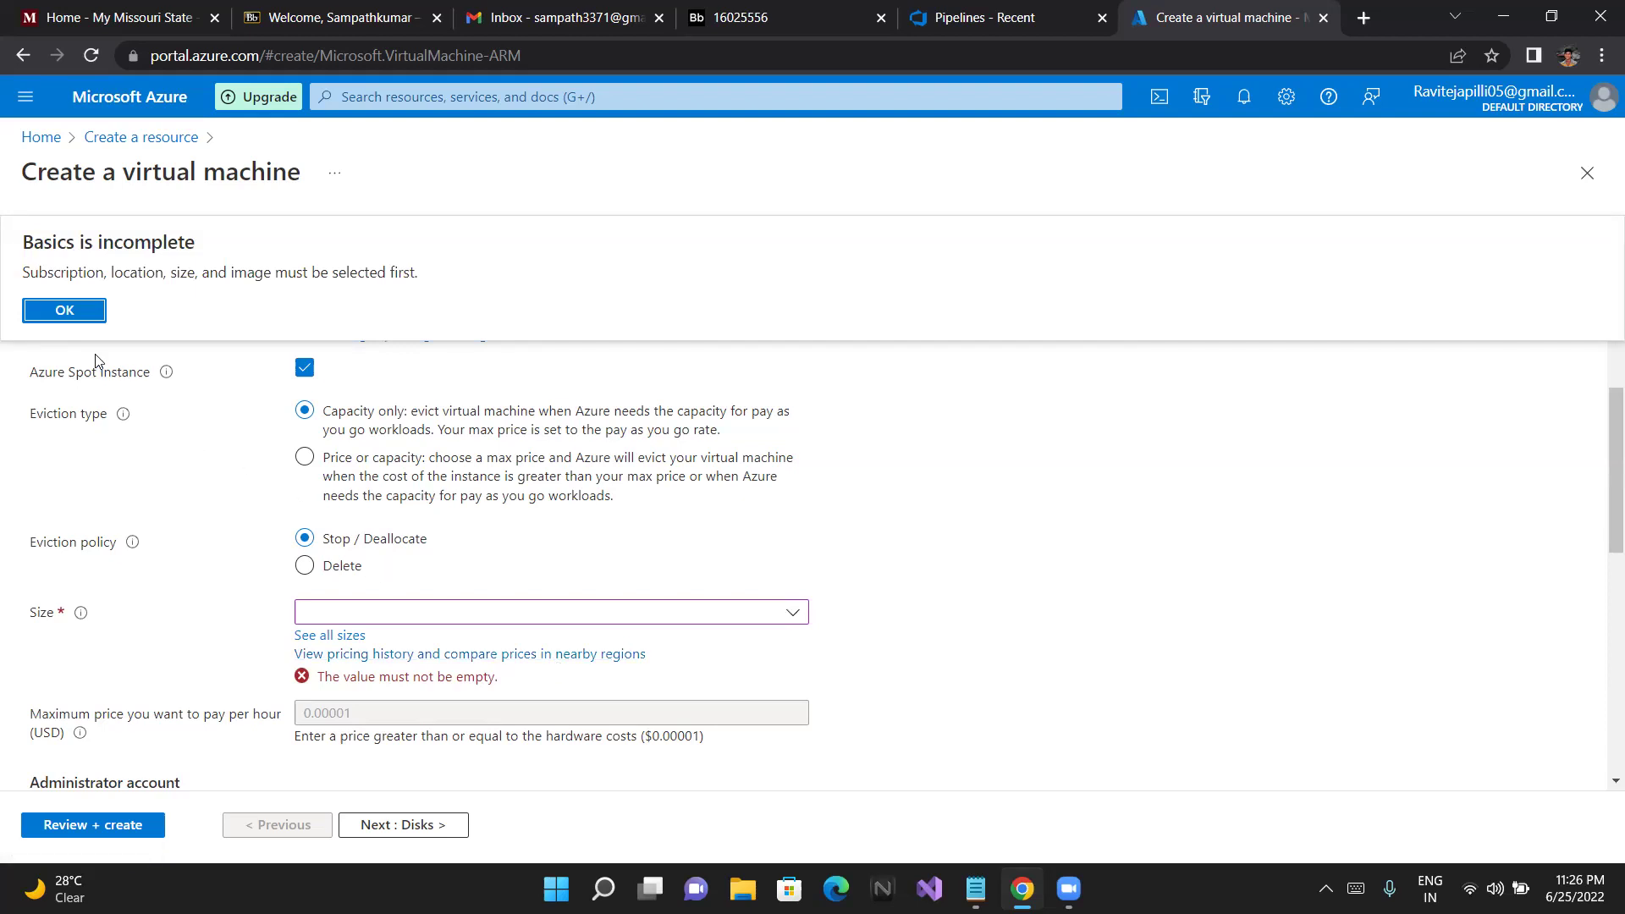
click(77, 311)
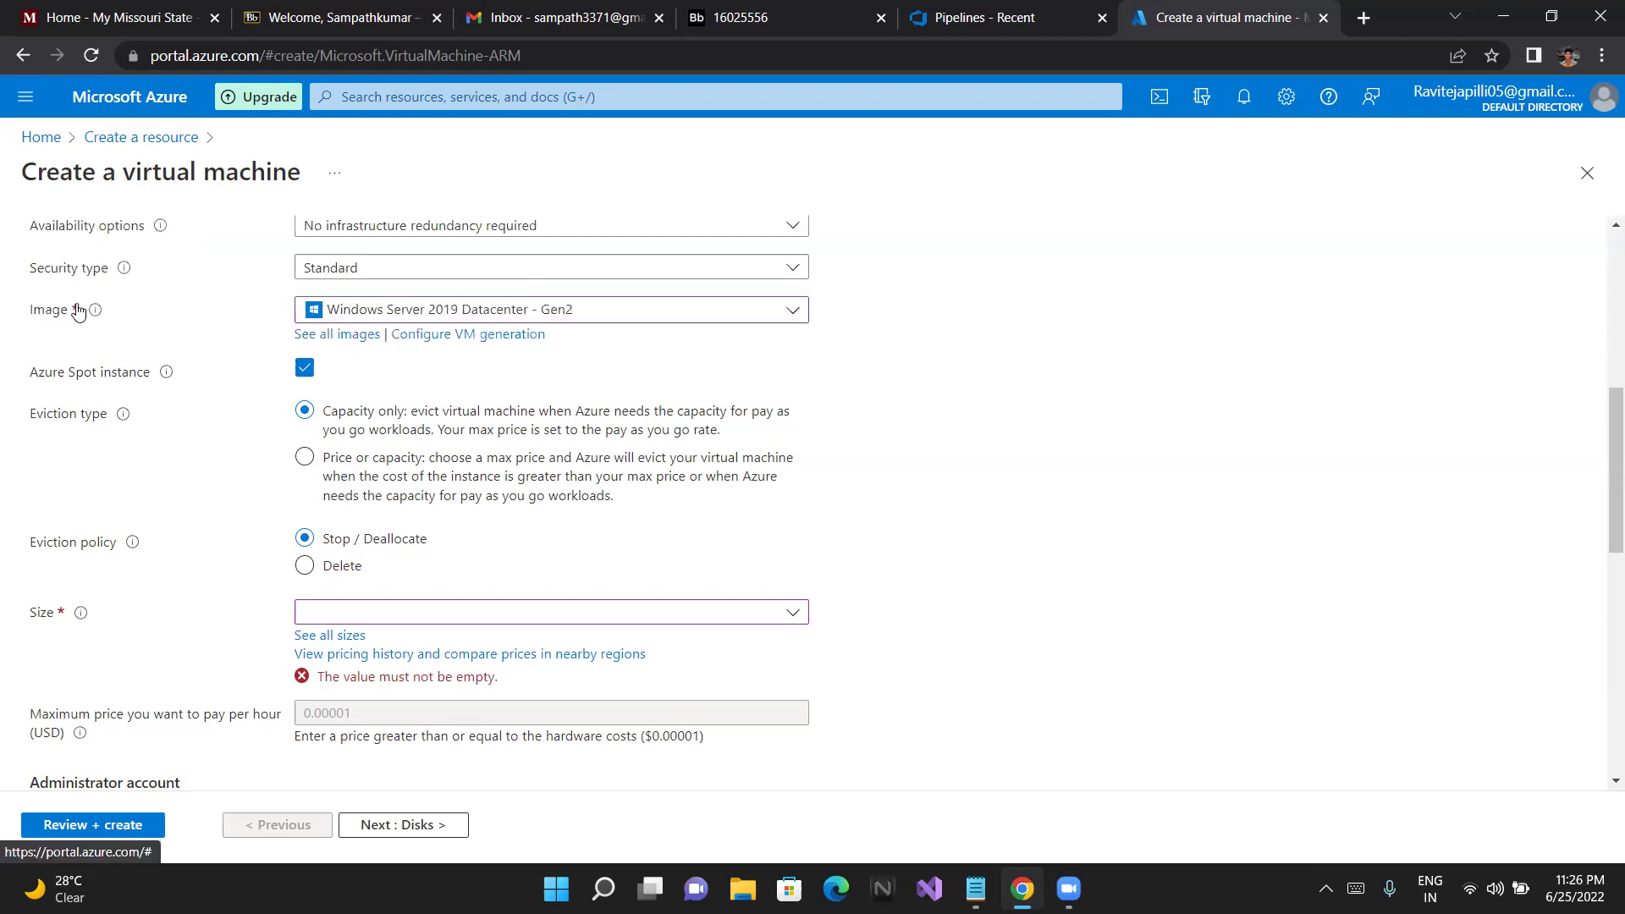
click(423, 652)
Dismiss the basics-incomplete message and confirm the region stays East US
click(70, 312)
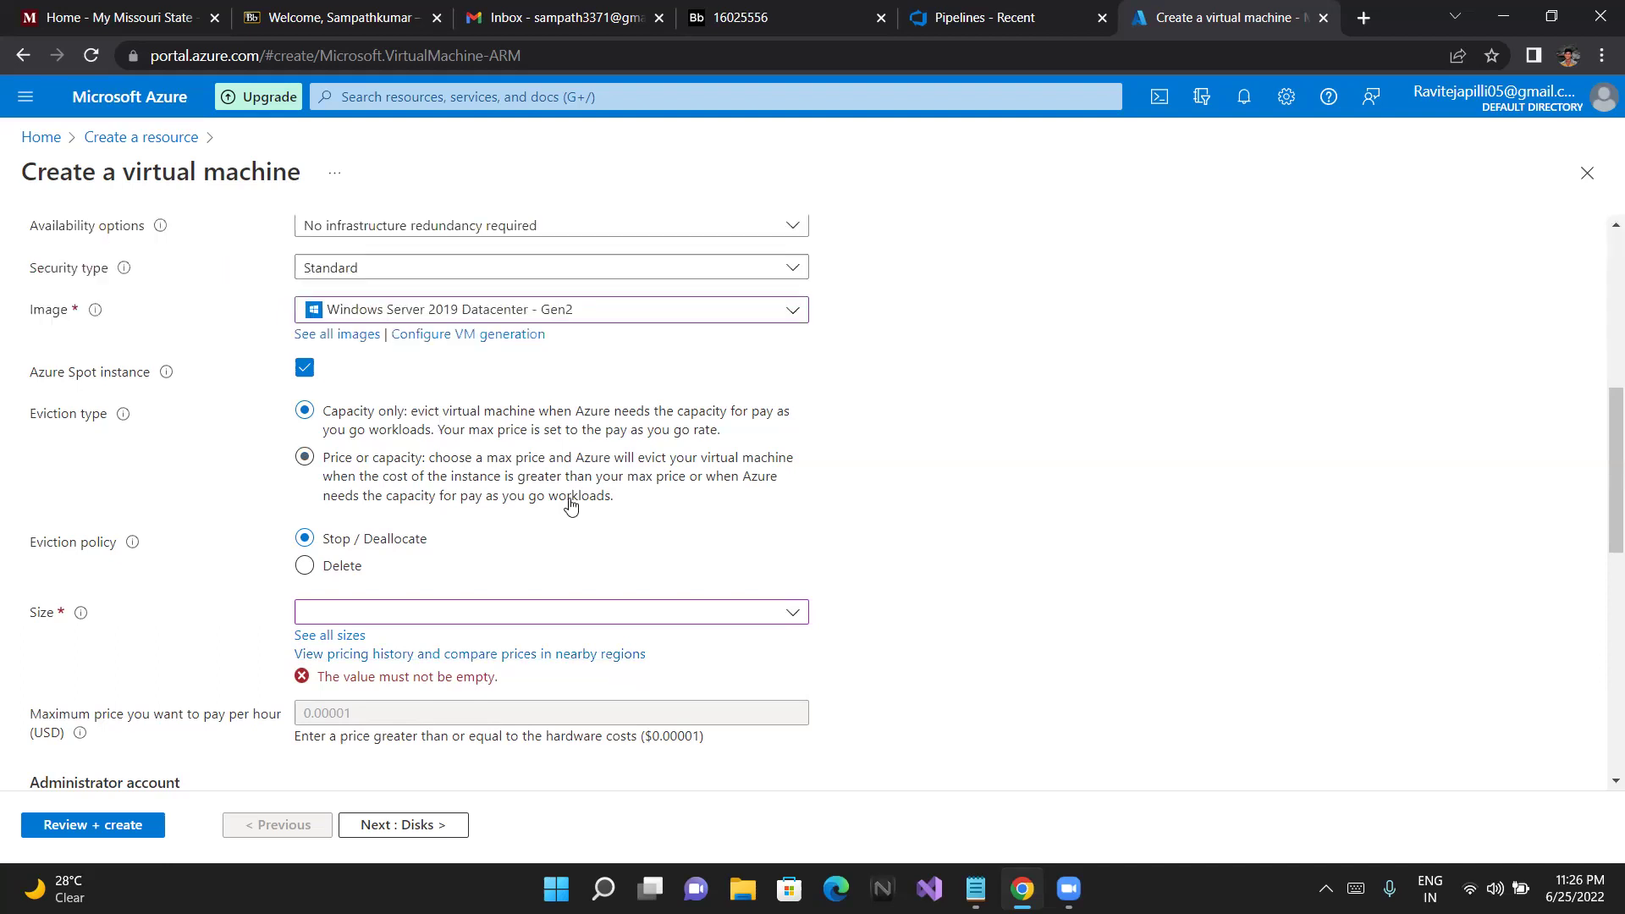
scroll(785, 625, up, 2)
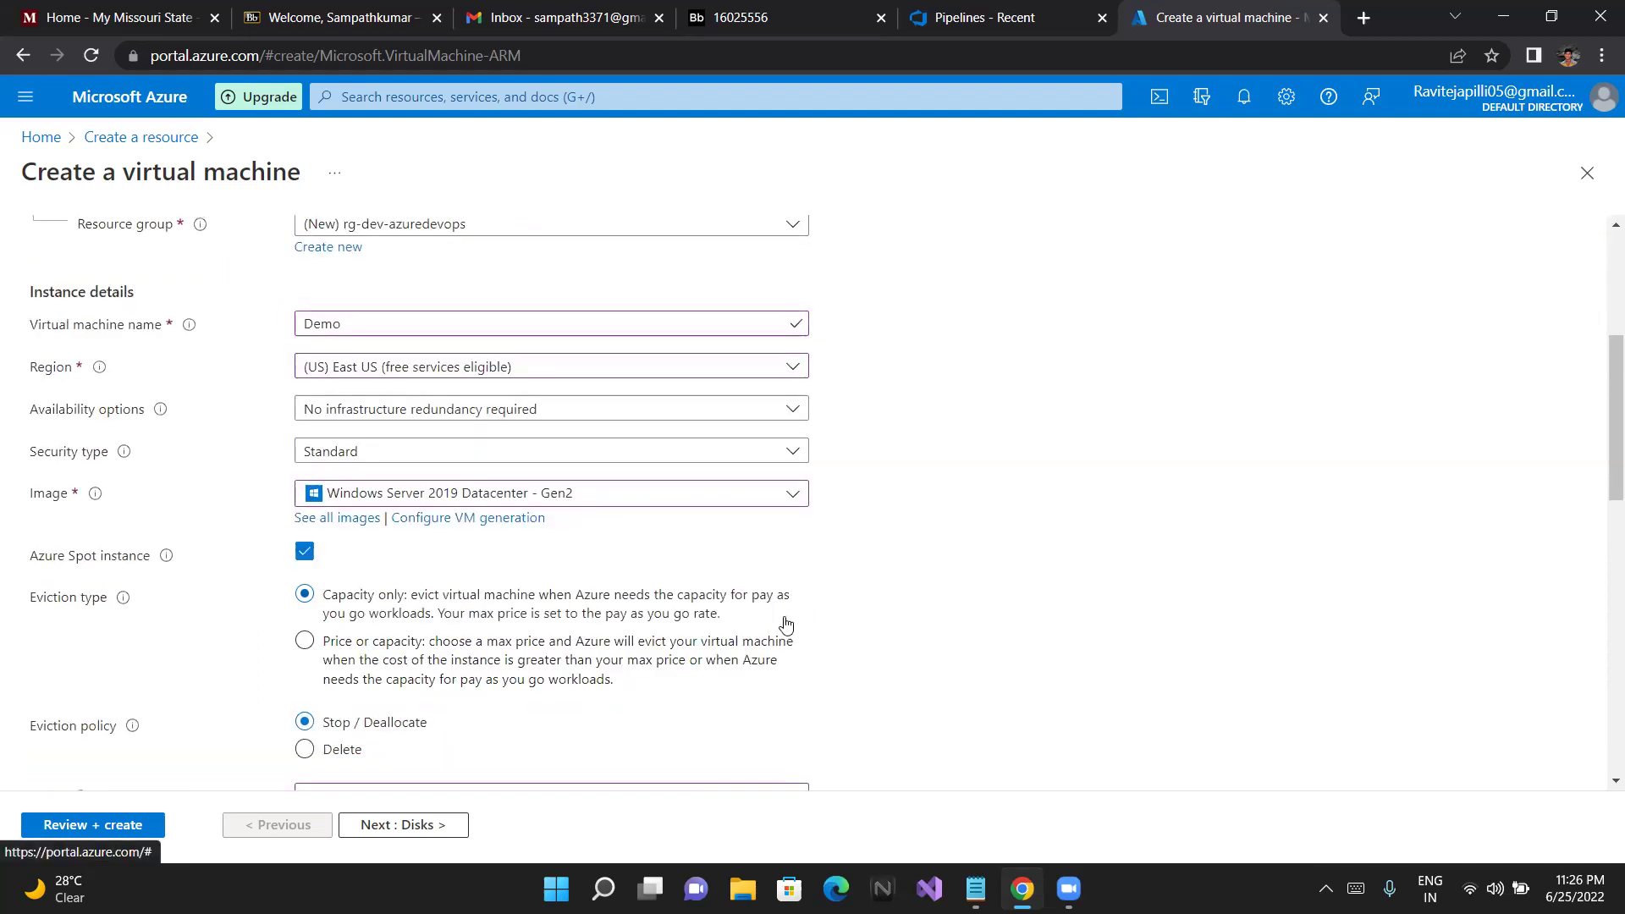
scroll(786, 624, up, 2)
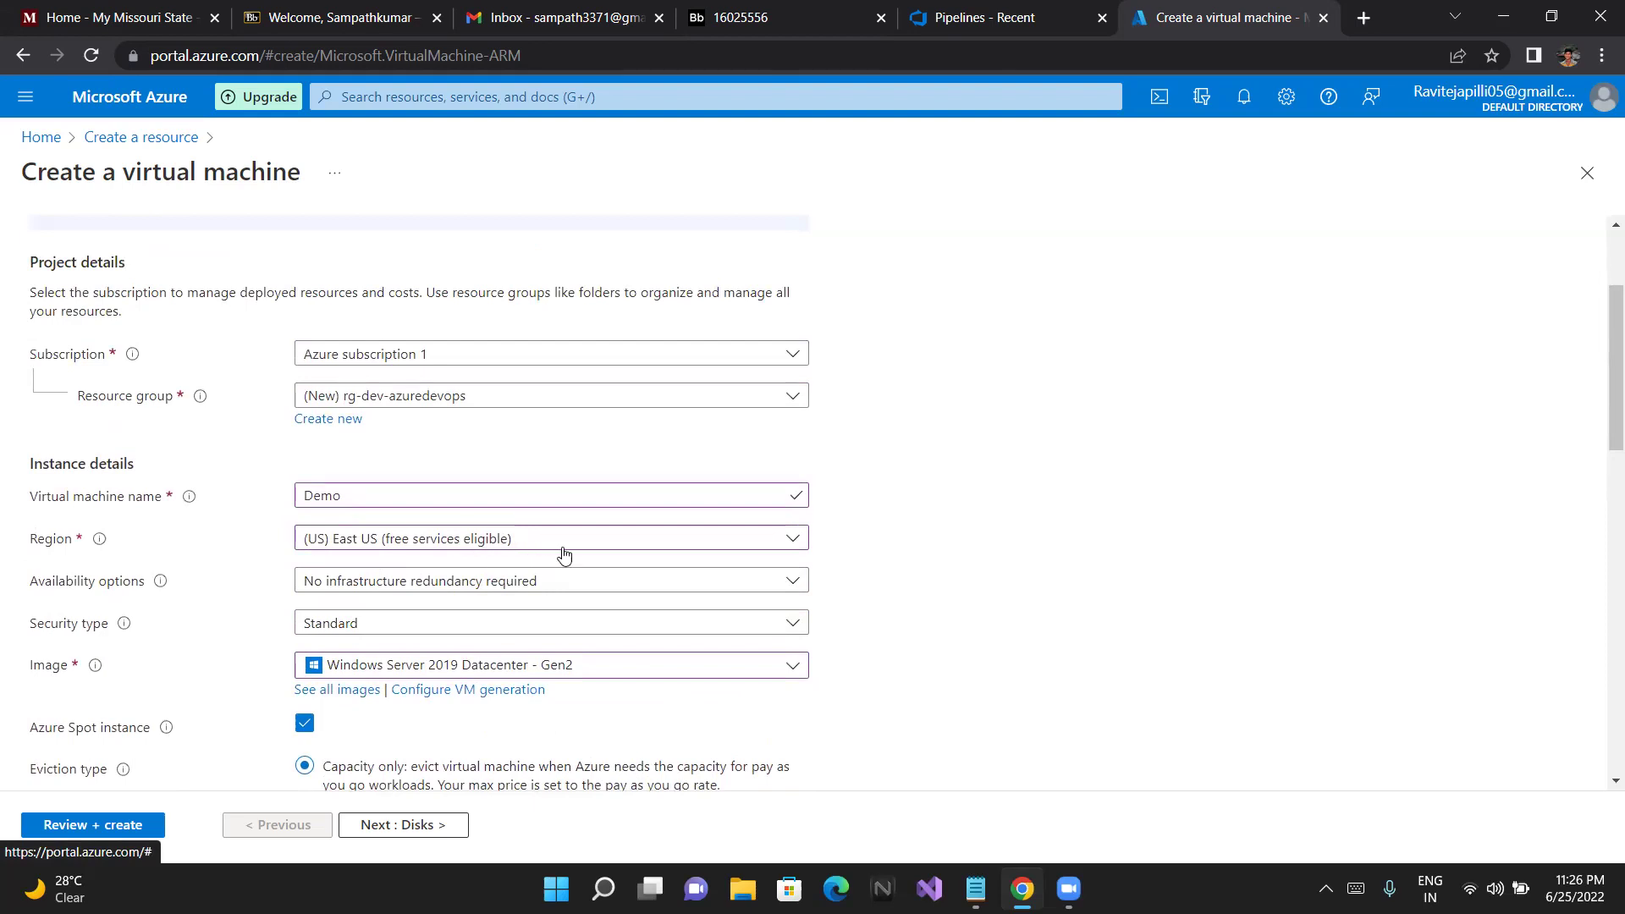
scroll(584, 552, down, 8)
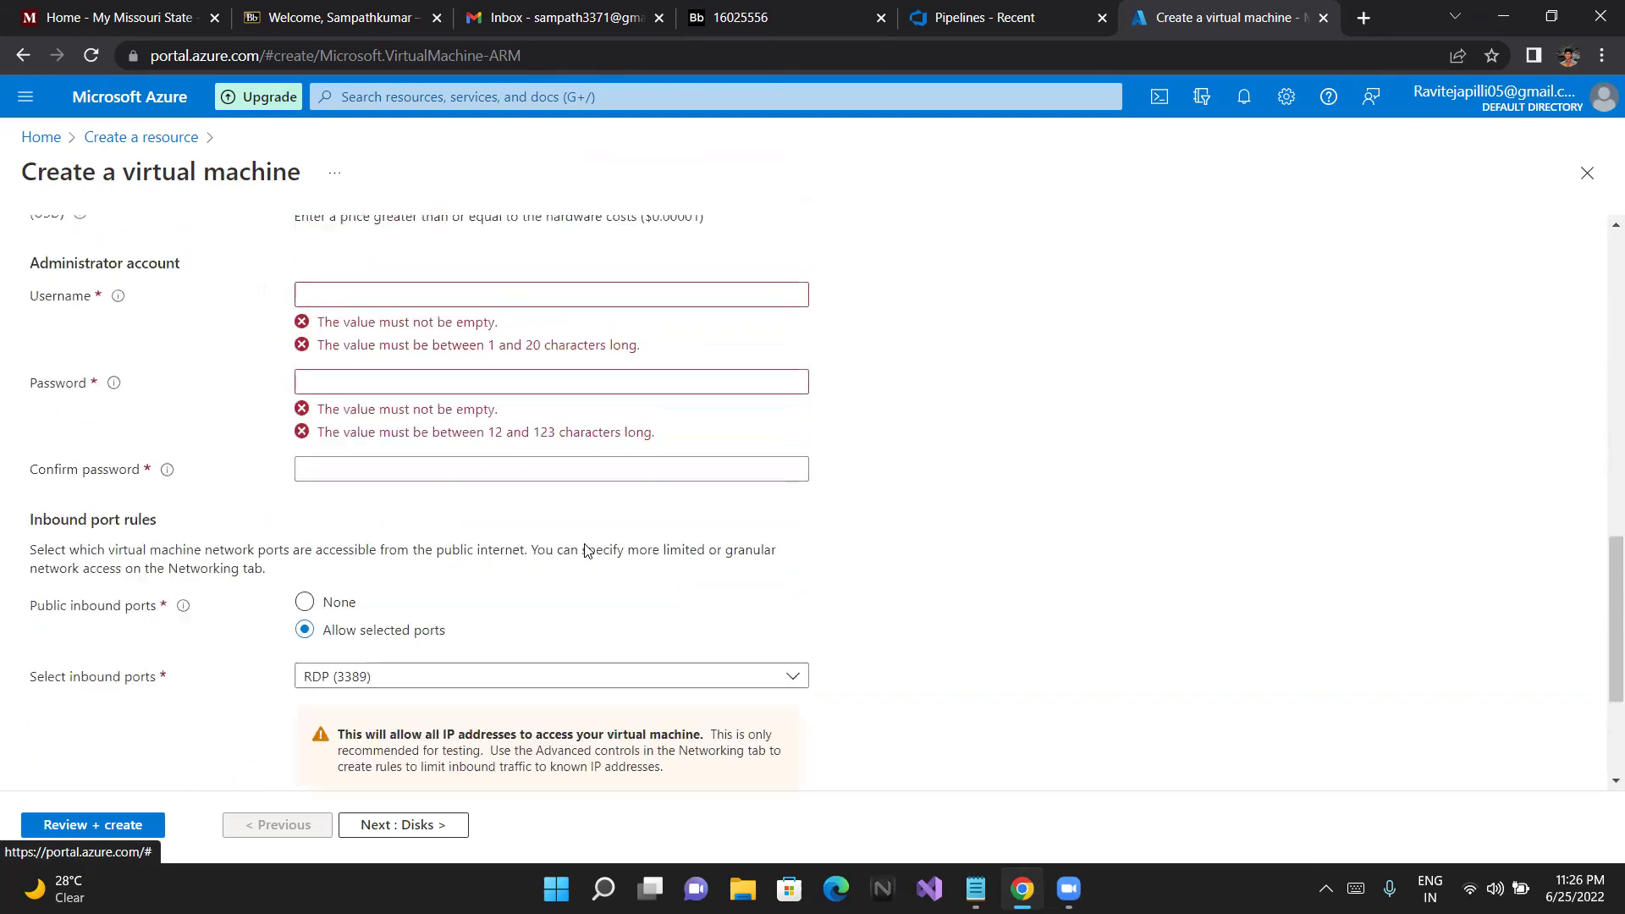
scroll(584, 551, up, 10)
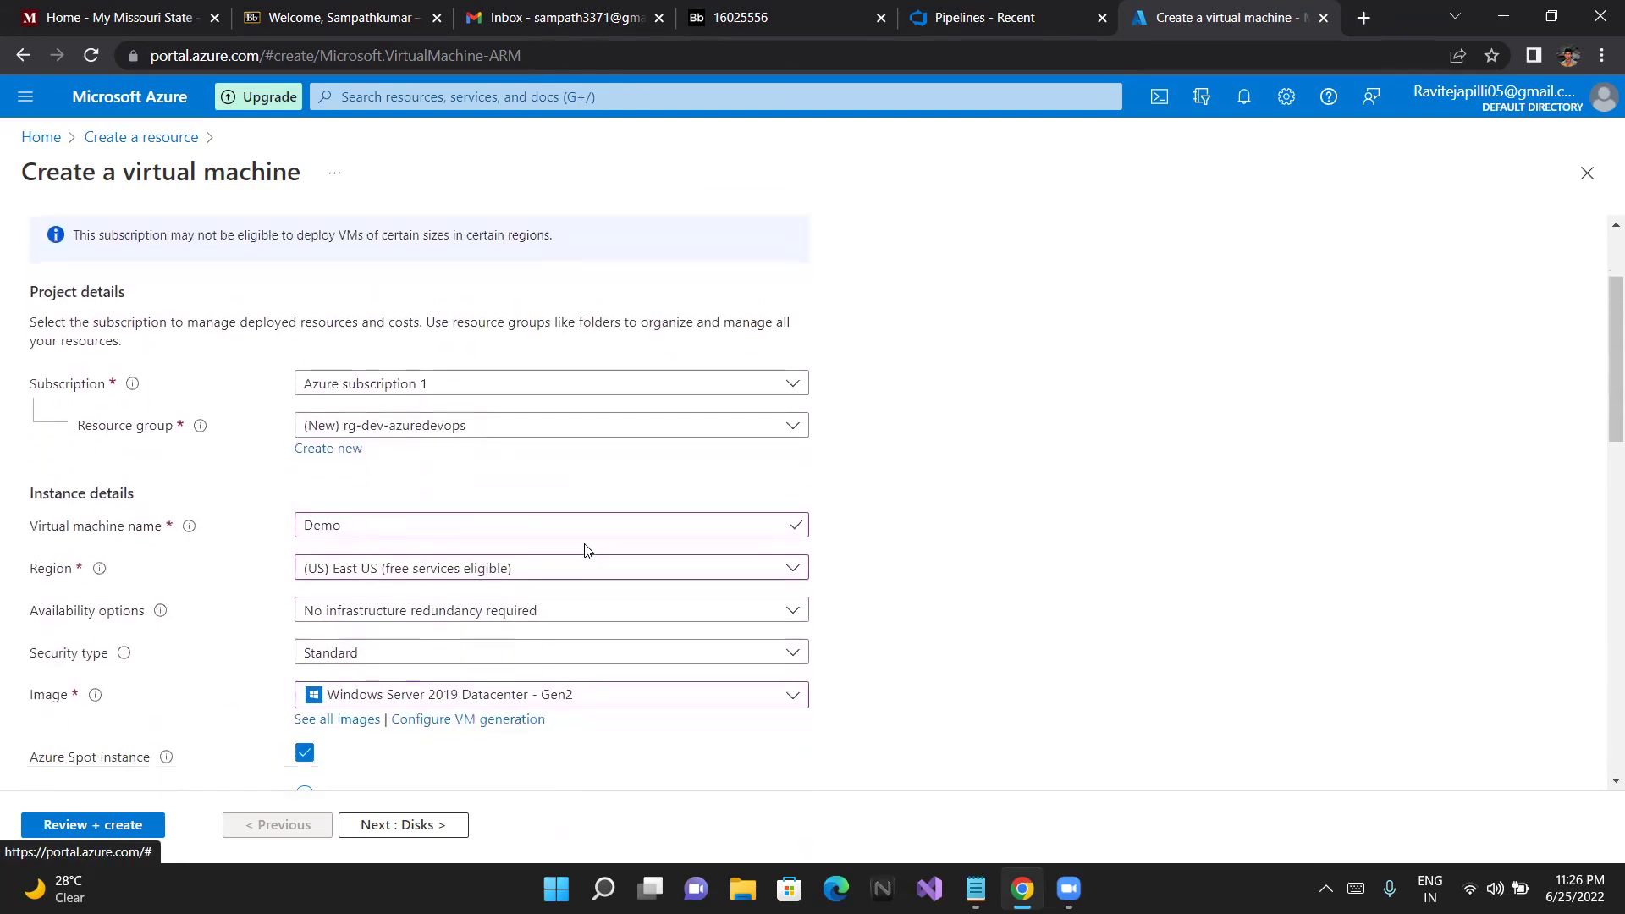
click(646, 580)
click(646, 580)
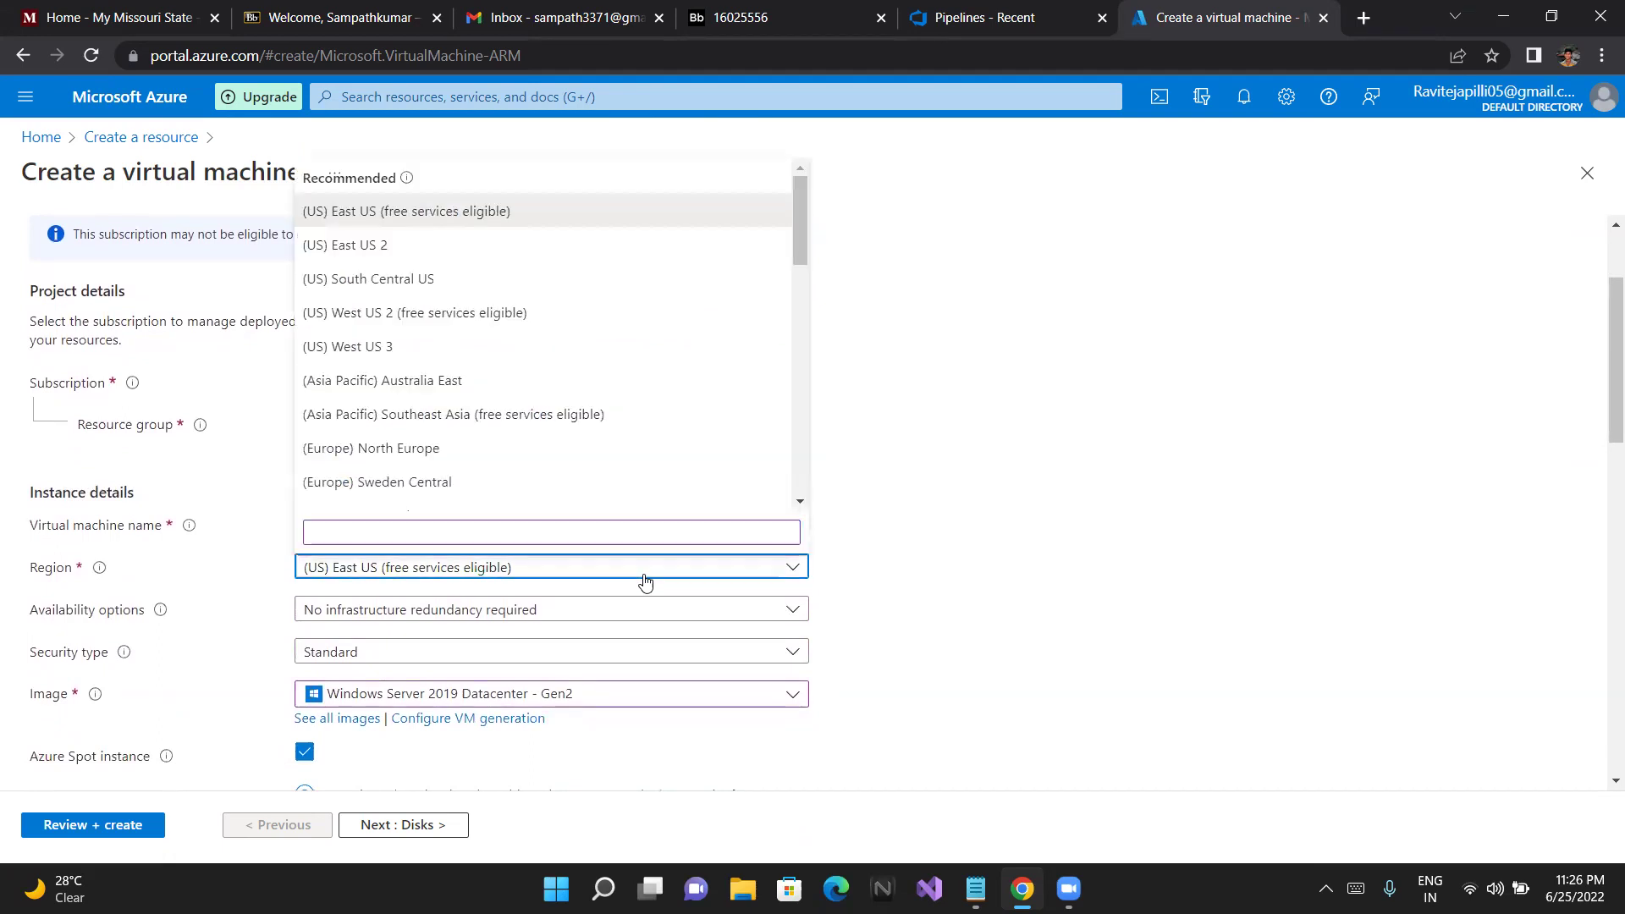
Choose Windows Server 2016 Datacenter - Gen2 as the image and show its recommended sizes
click(699, 702)
click(531, 520)
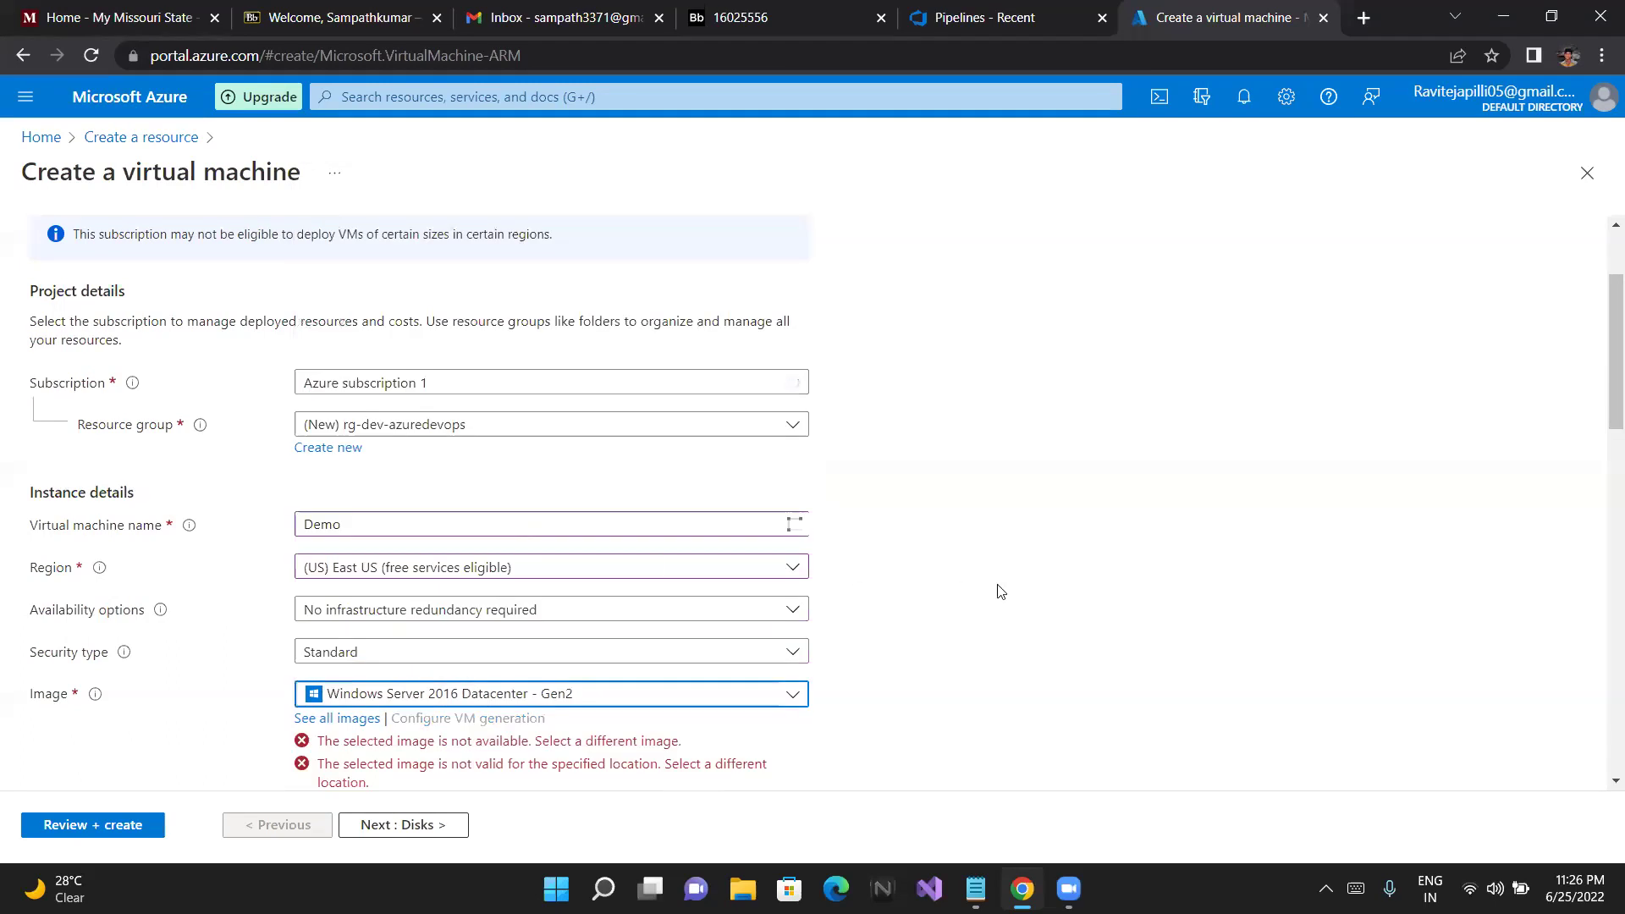
scroll(1000, 592, down, 4)
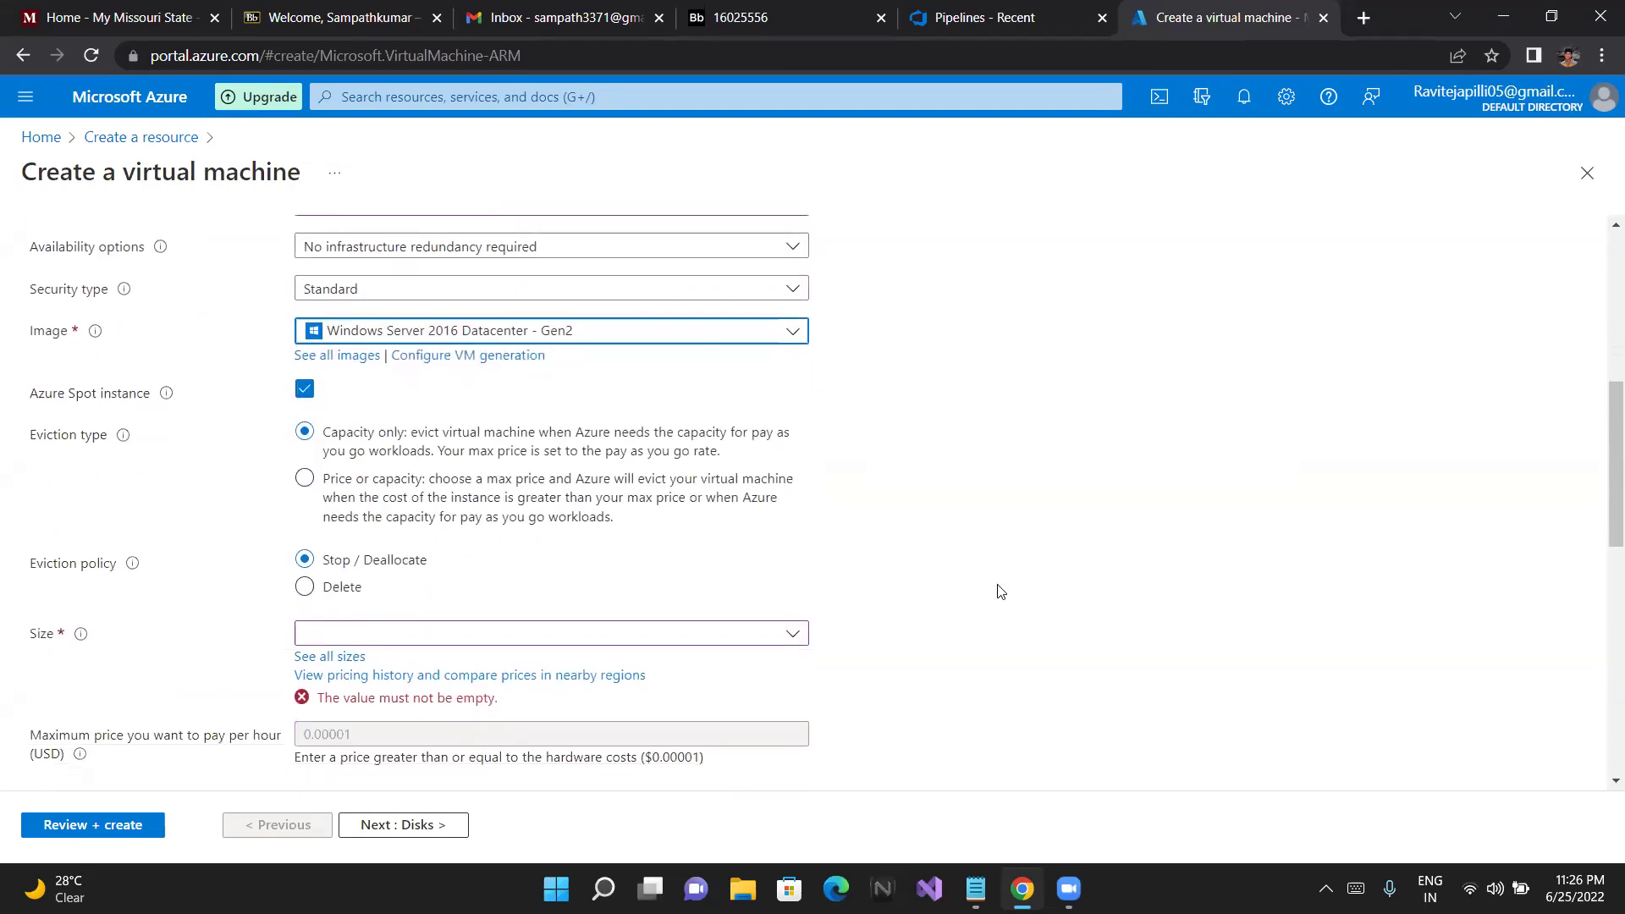
click(787, 621)
click(787, 618)
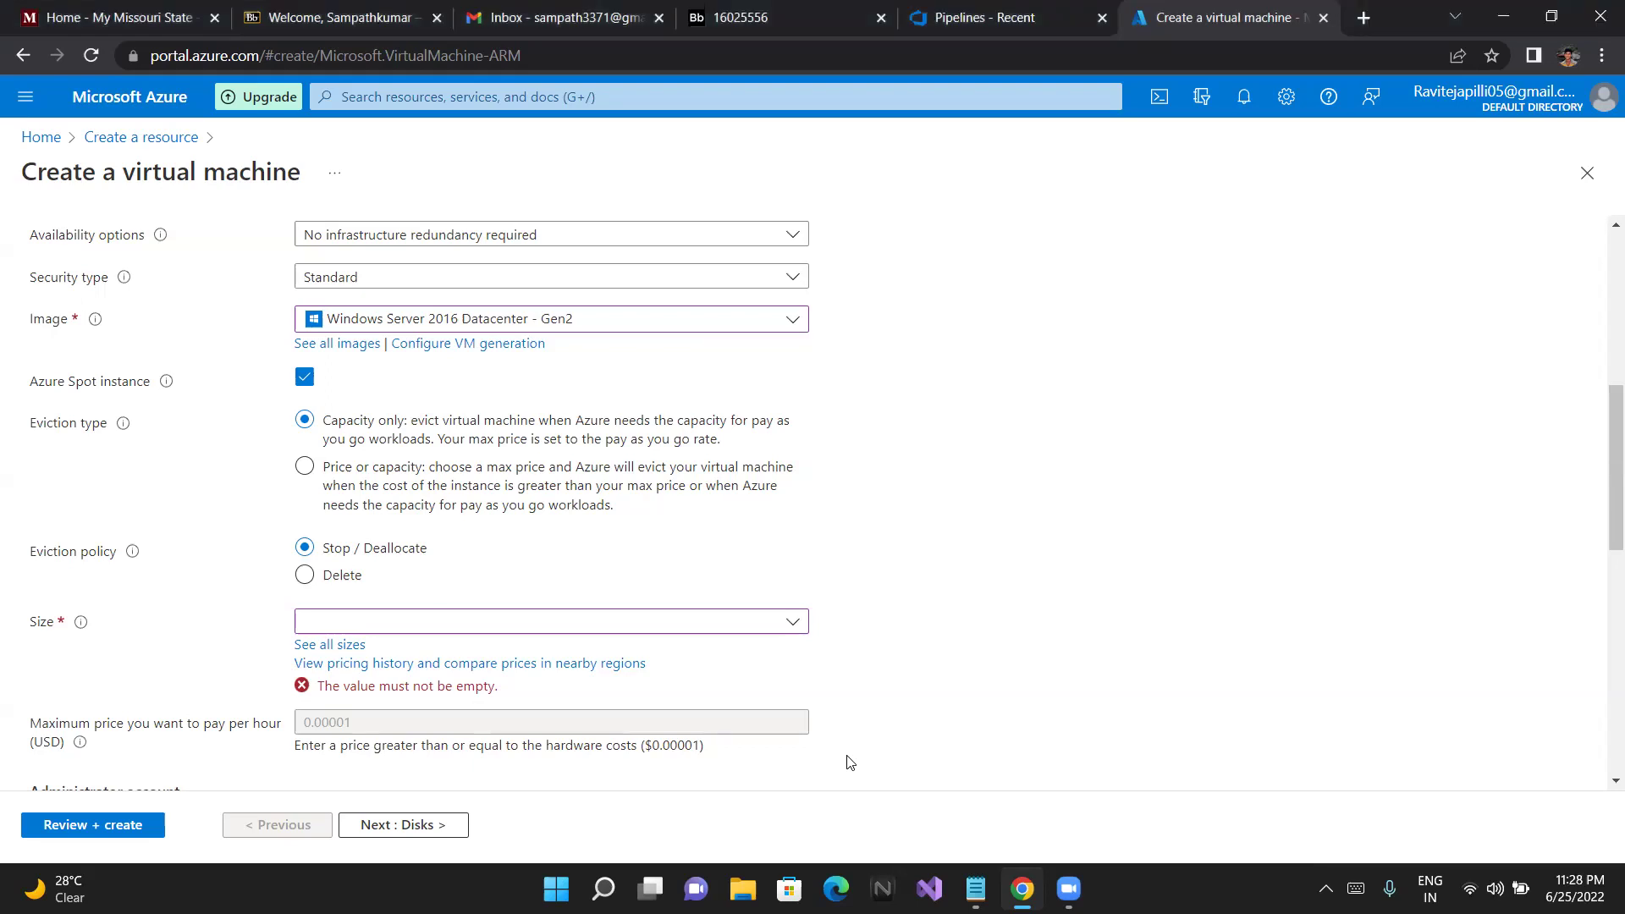
drag(851, 764, 612, 468)
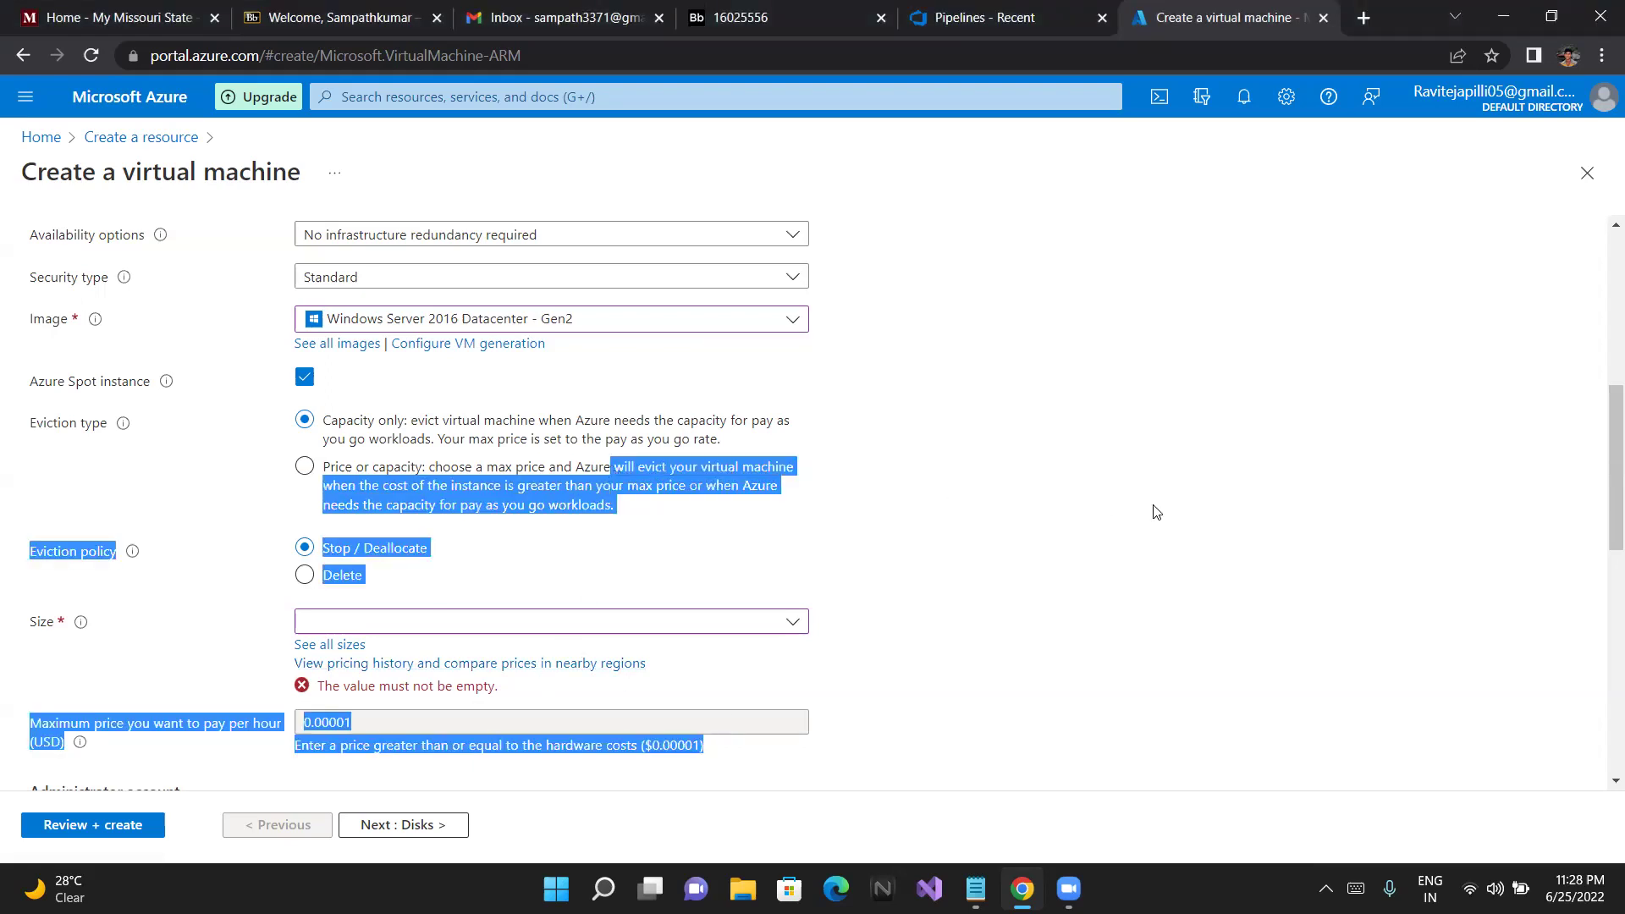
click(995, 623)
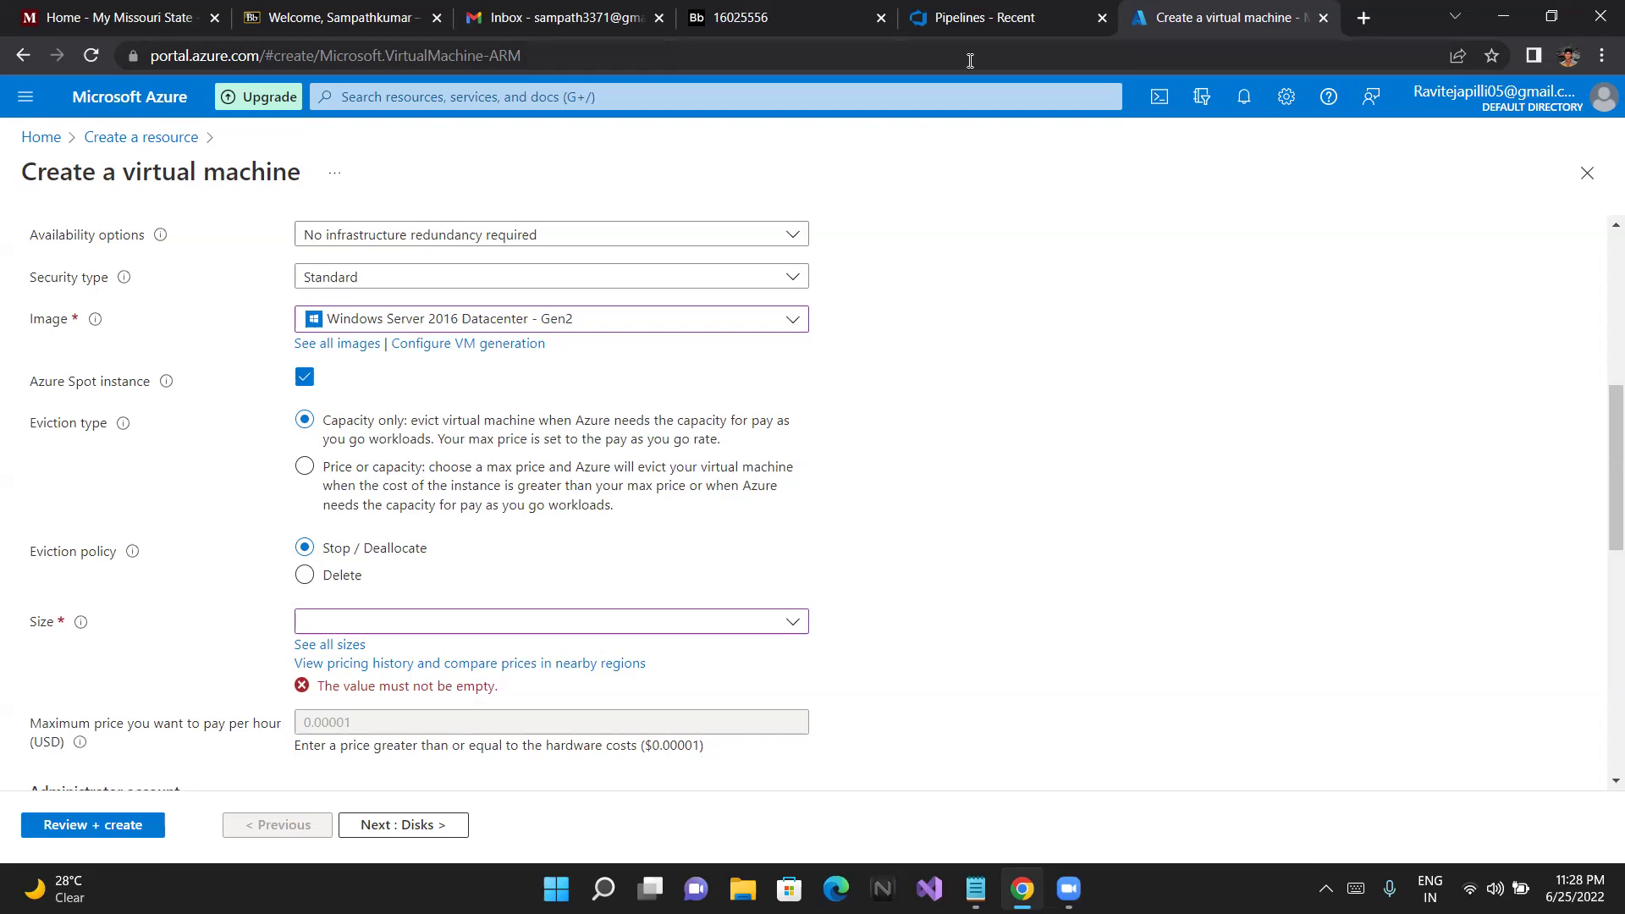
click(573, 626)
scroll(573, 628, down, 1)
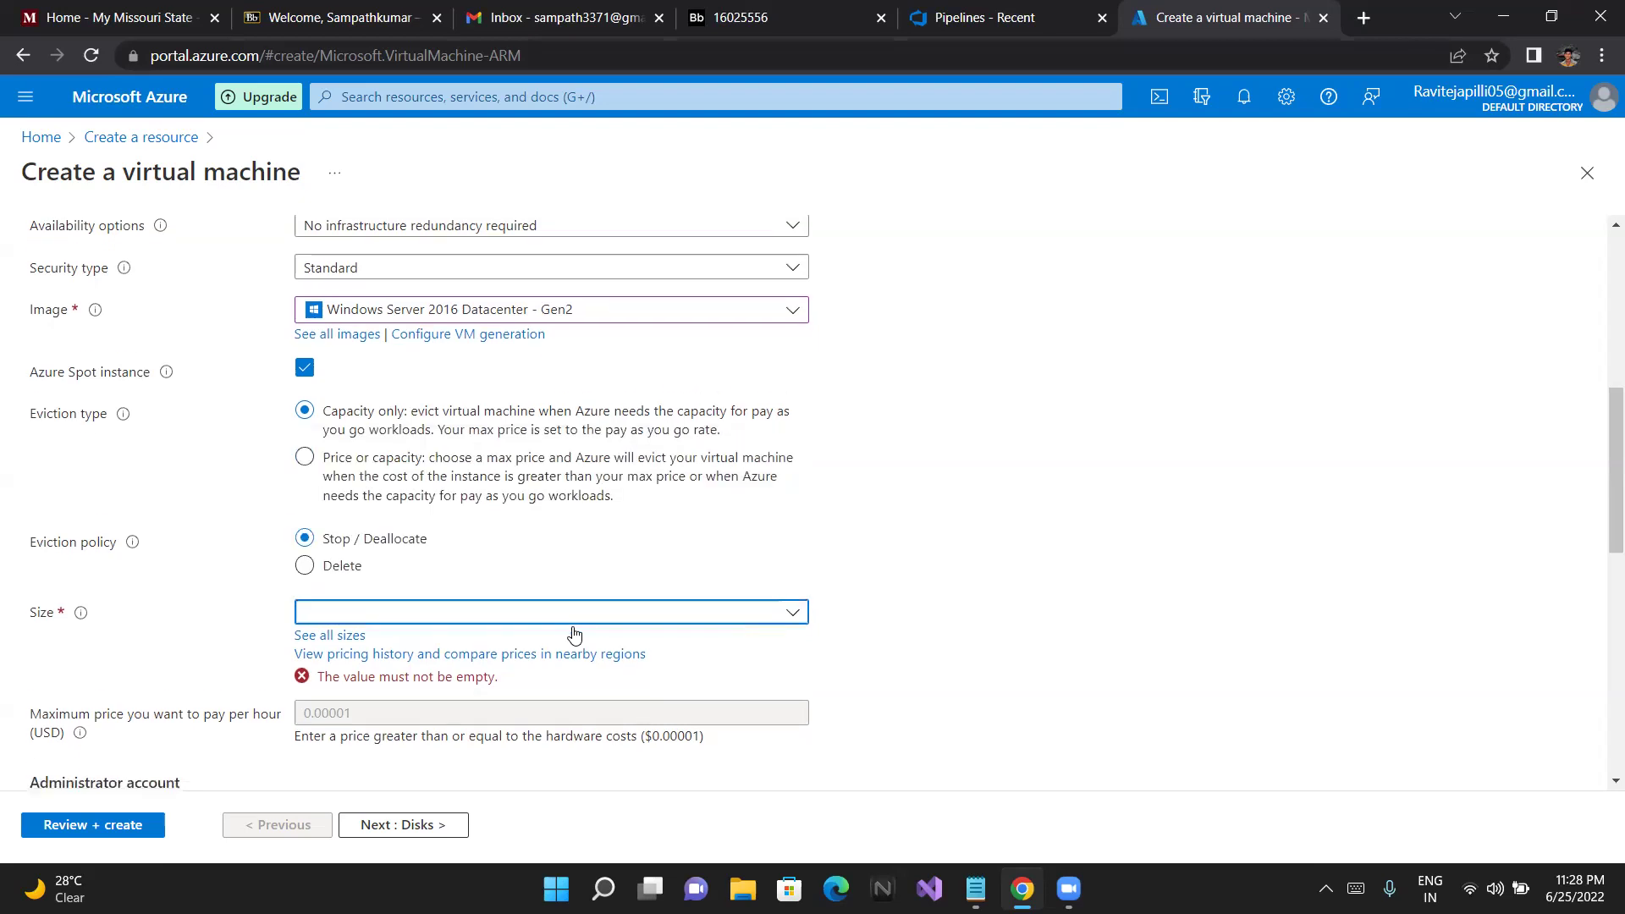
scroll(573, 634, down, 3)
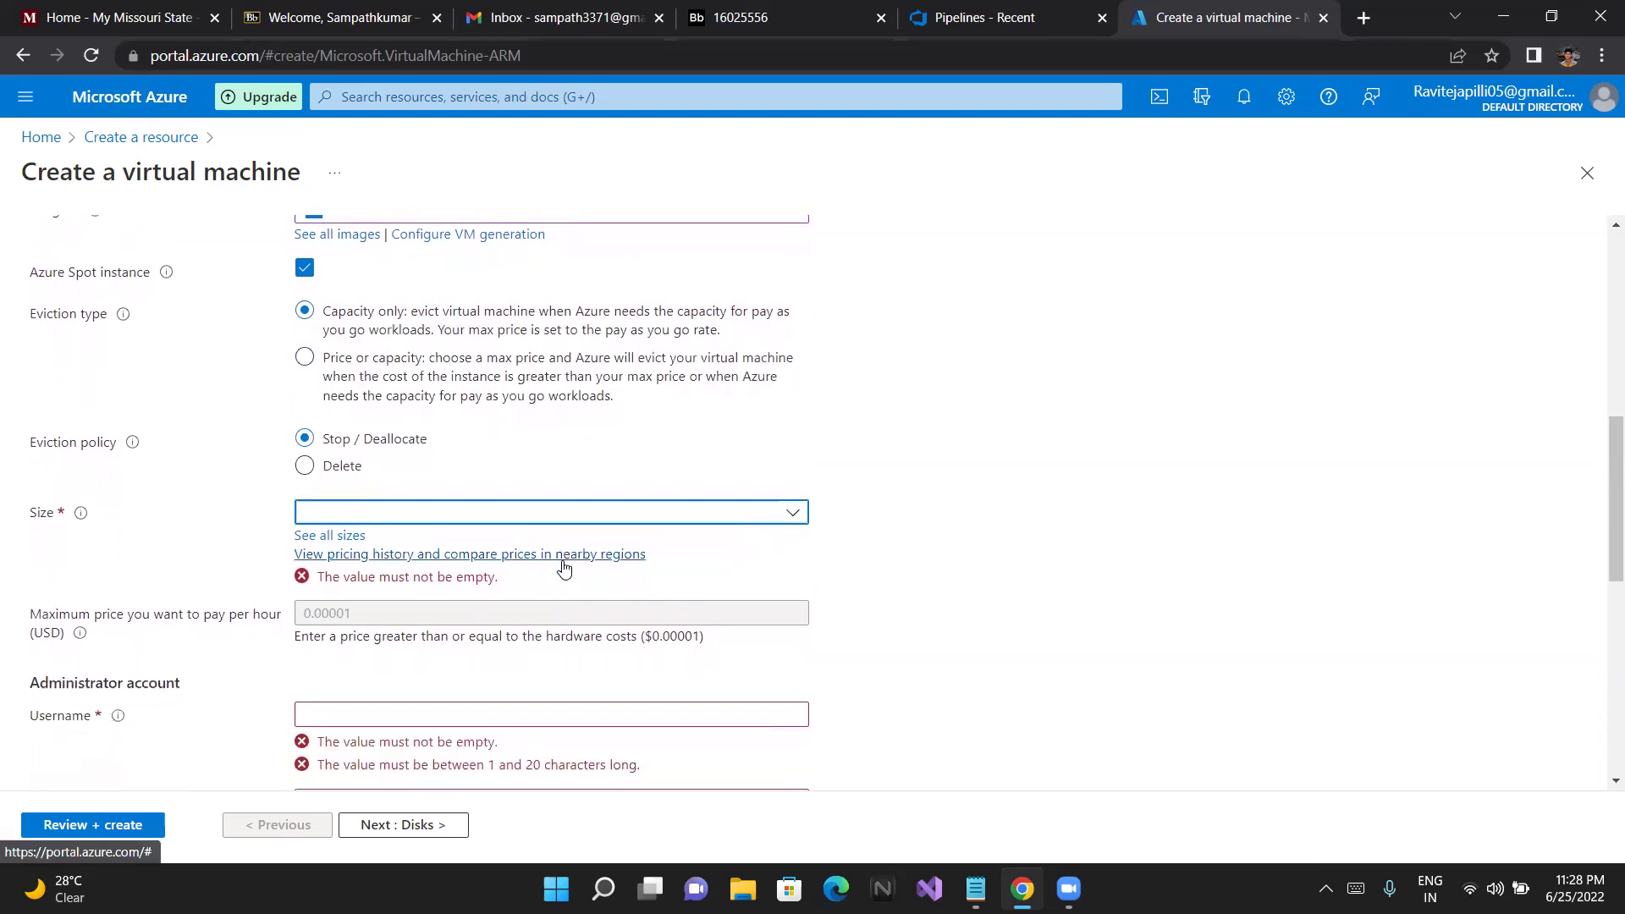
scroll(565, 568, down, 3)
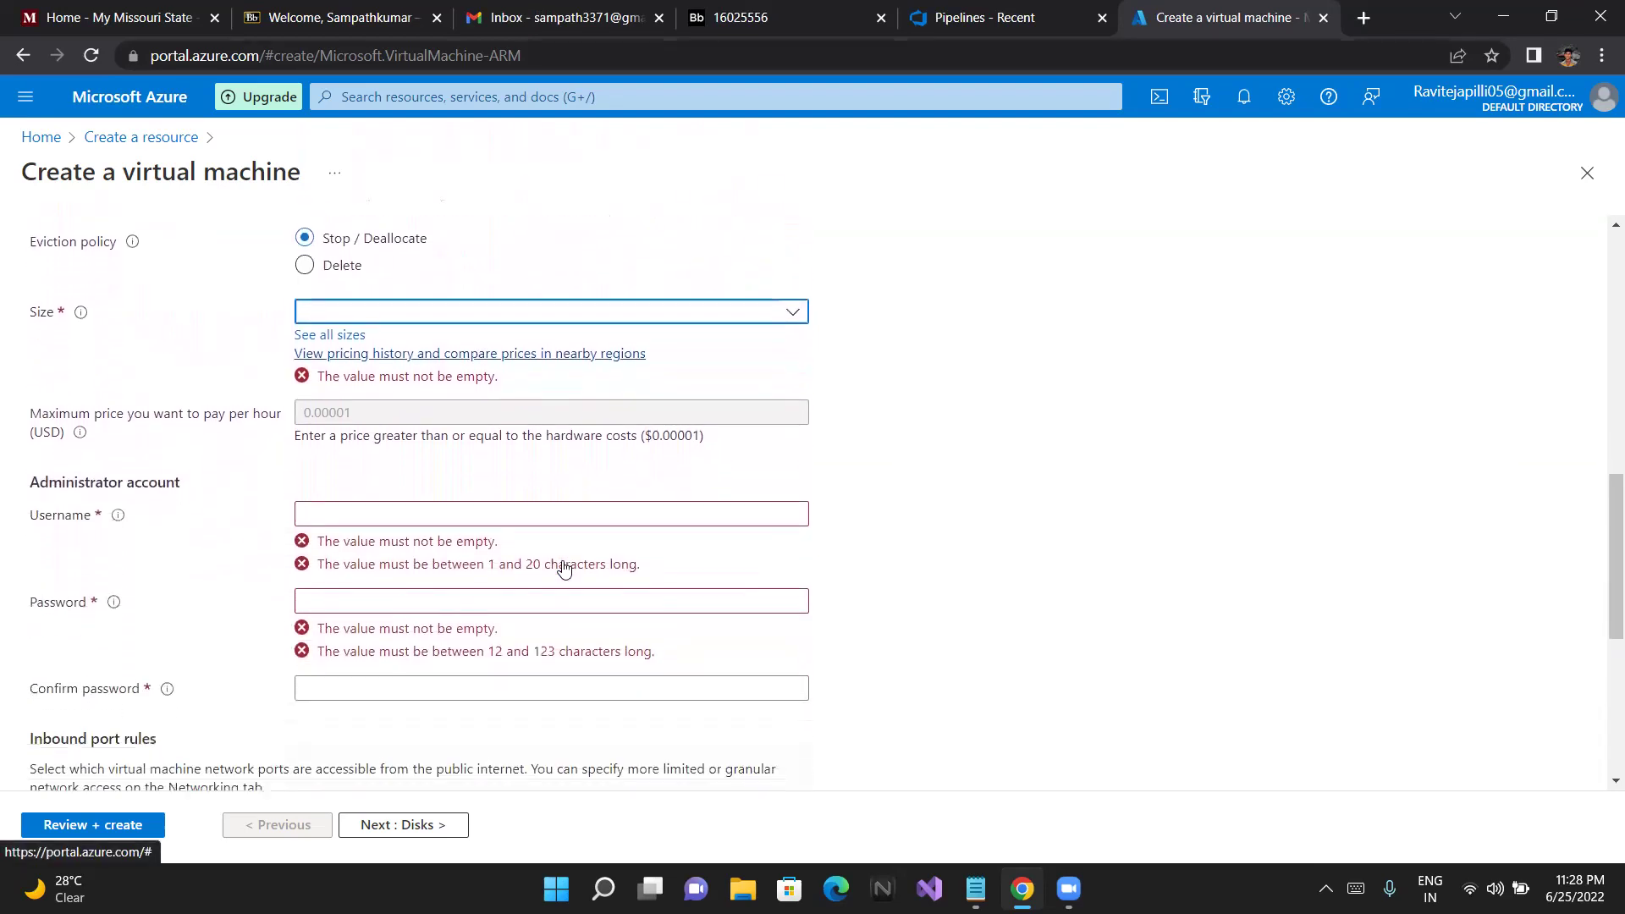
scroll(564, 568, down, 3)
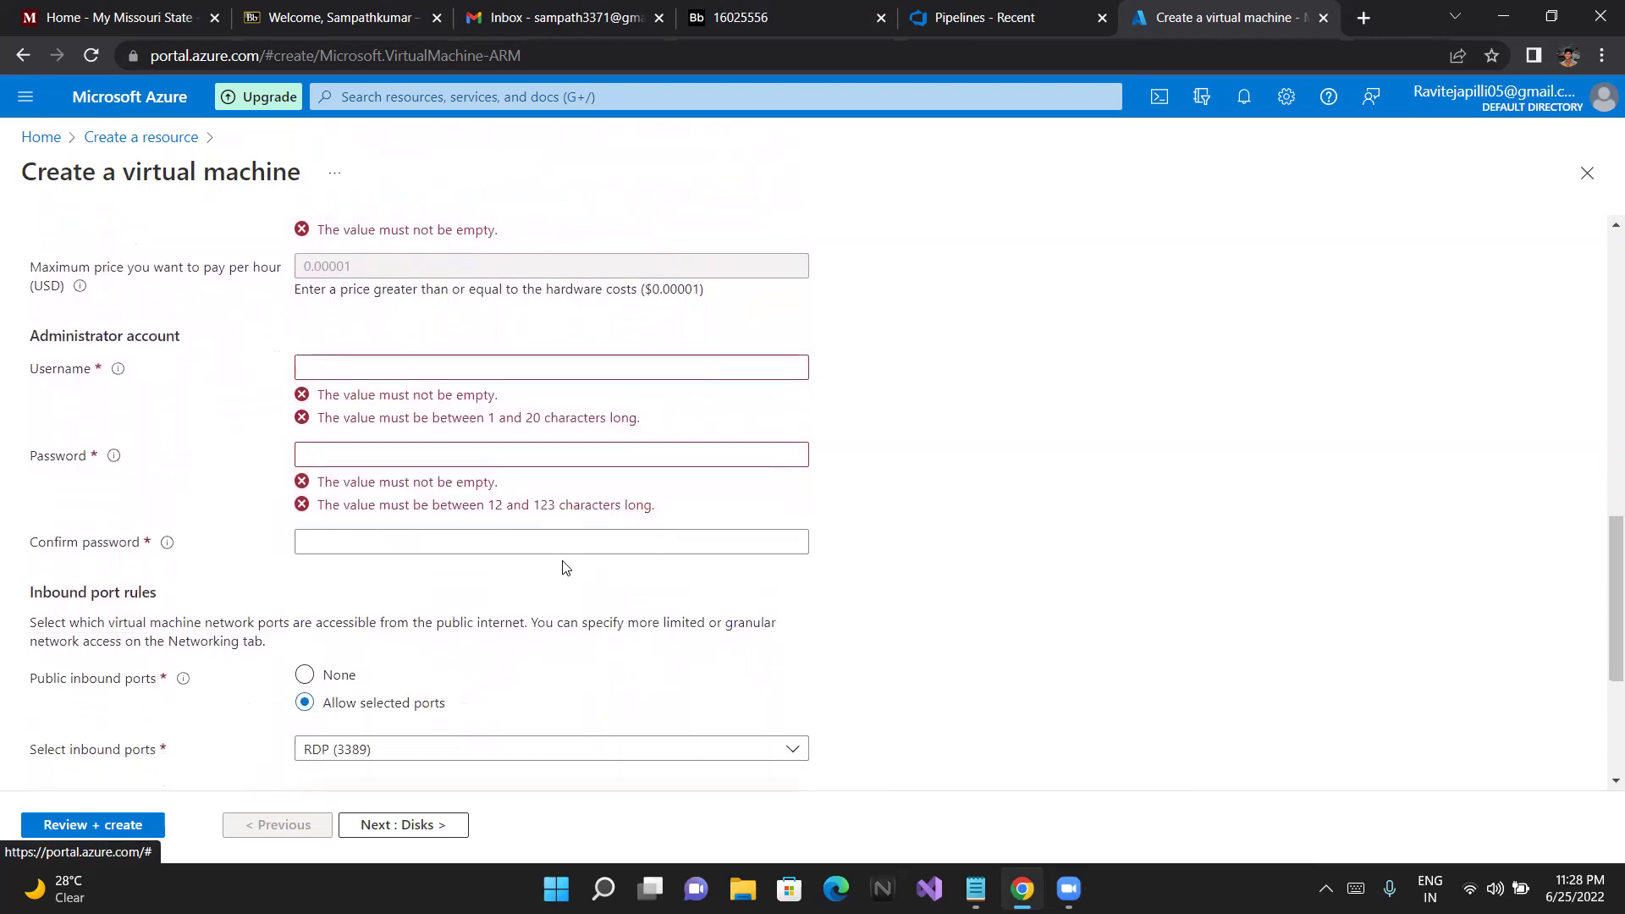
scroll(565, 568, down, 3)
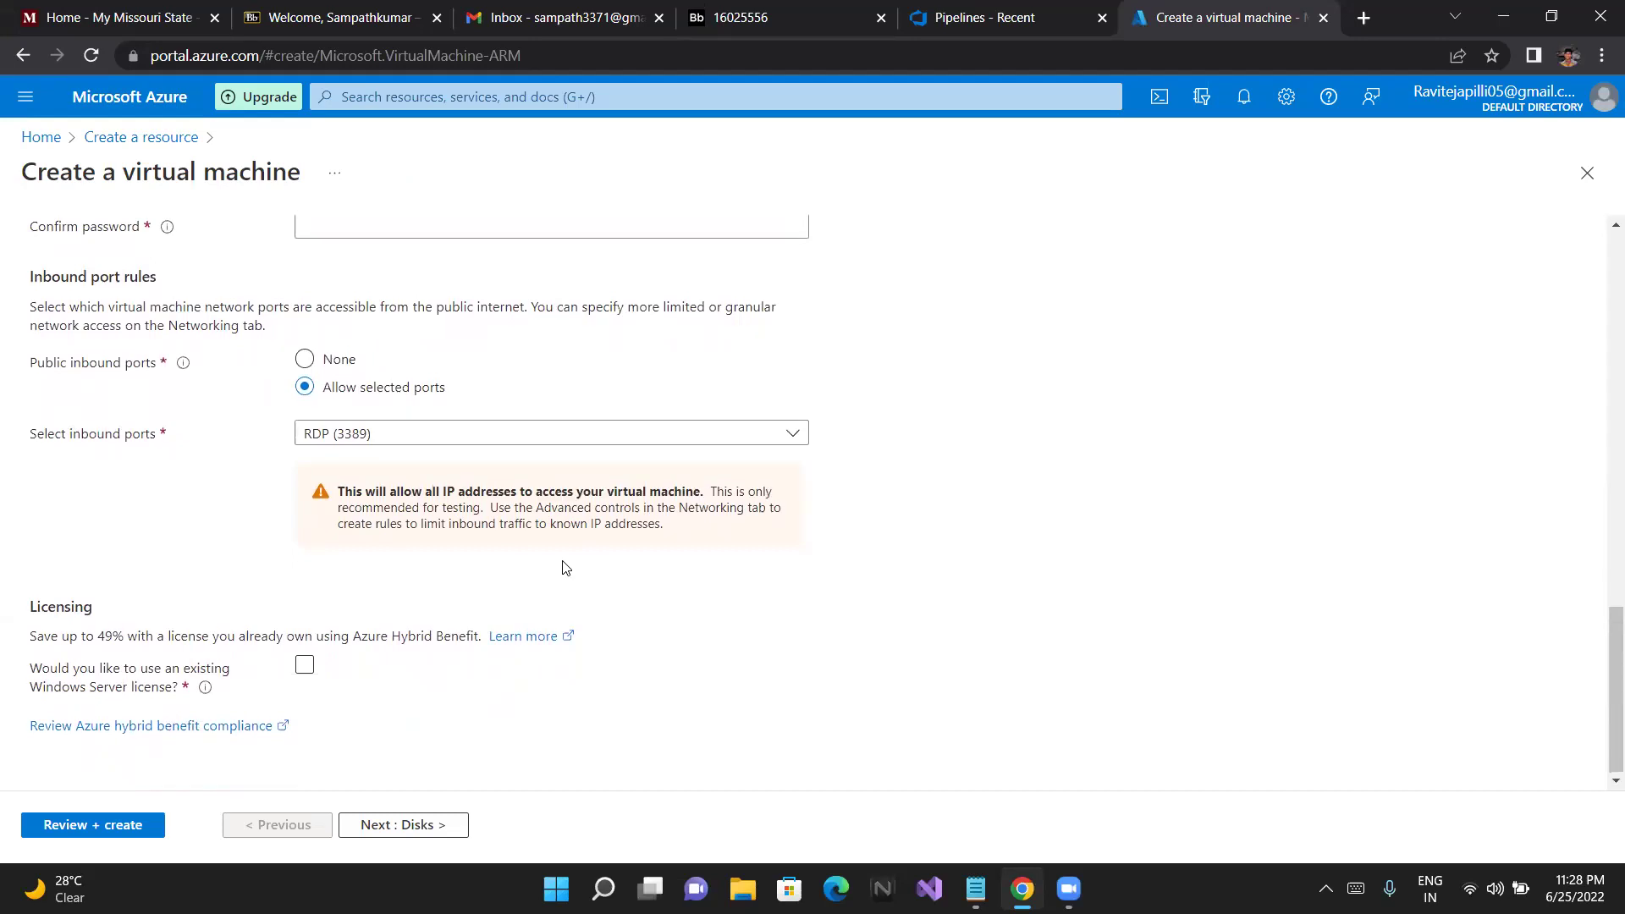
scroll(564, 568, up, 5)
scroll(564, 568, up, 10)
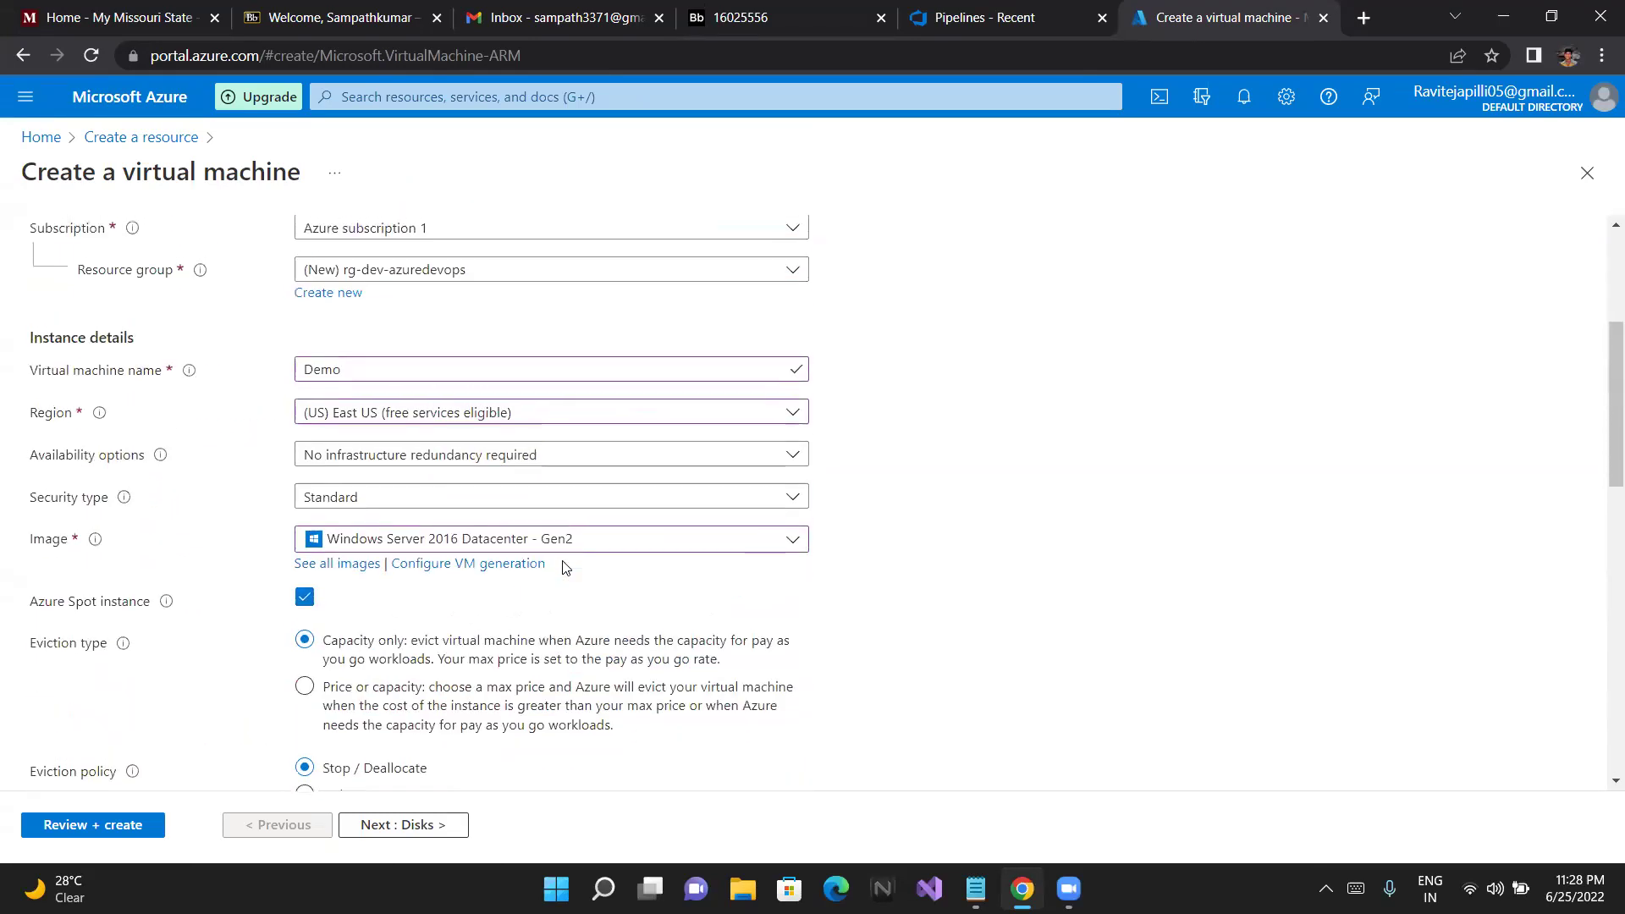
scroll(567, 568, down, 1)
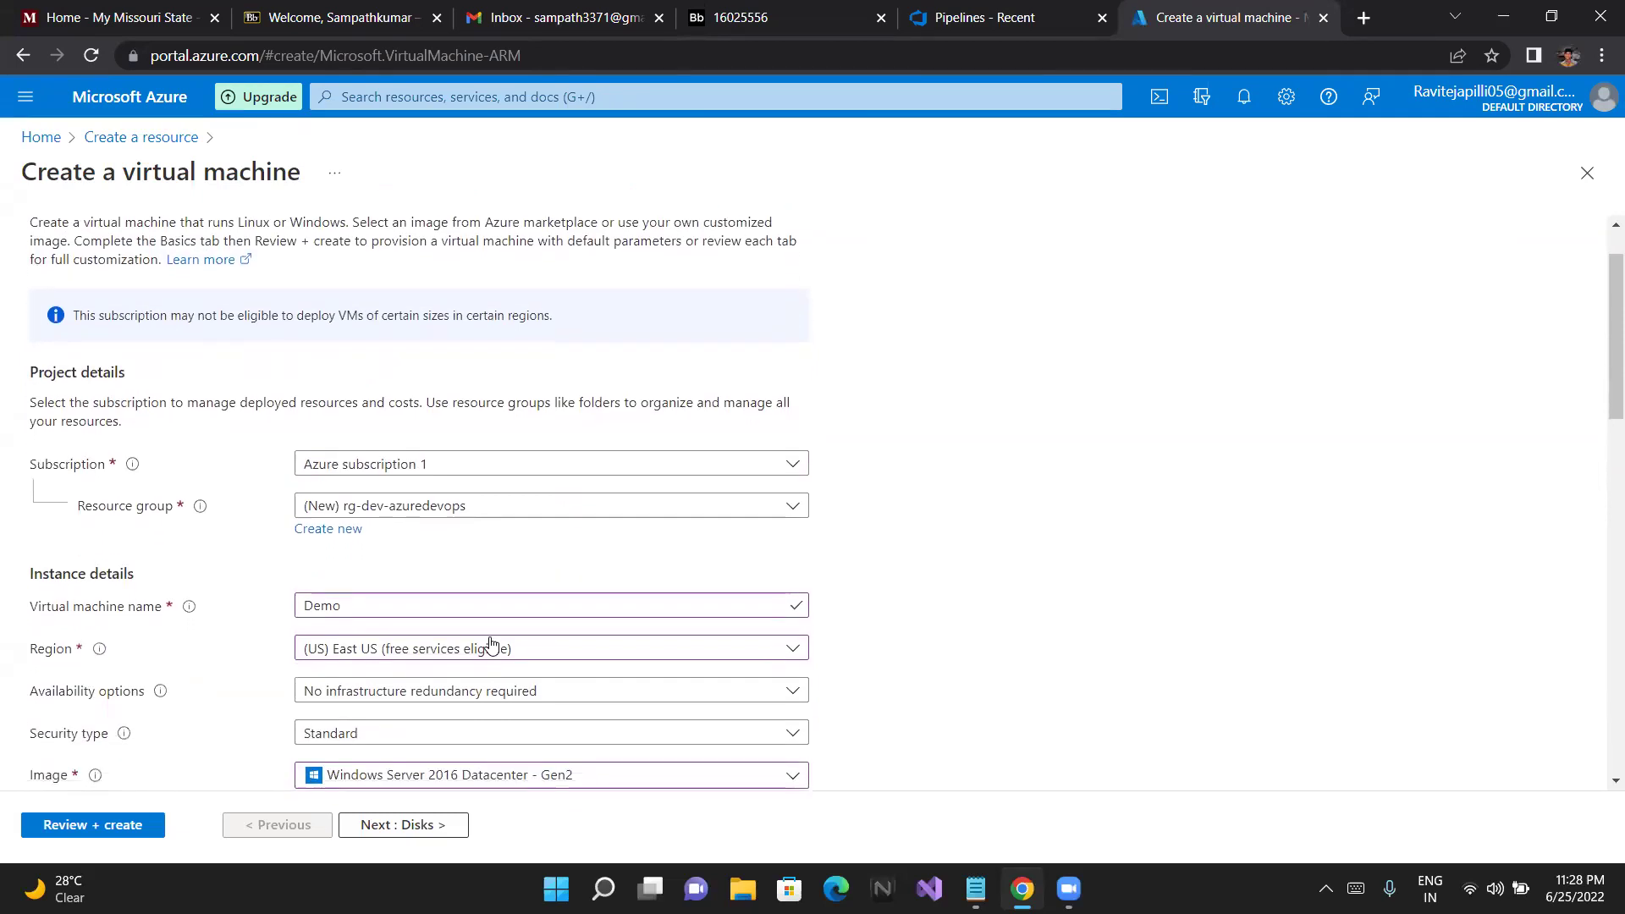
Pick (US) Central US (free services eligible) from the region list
click(491, 647)
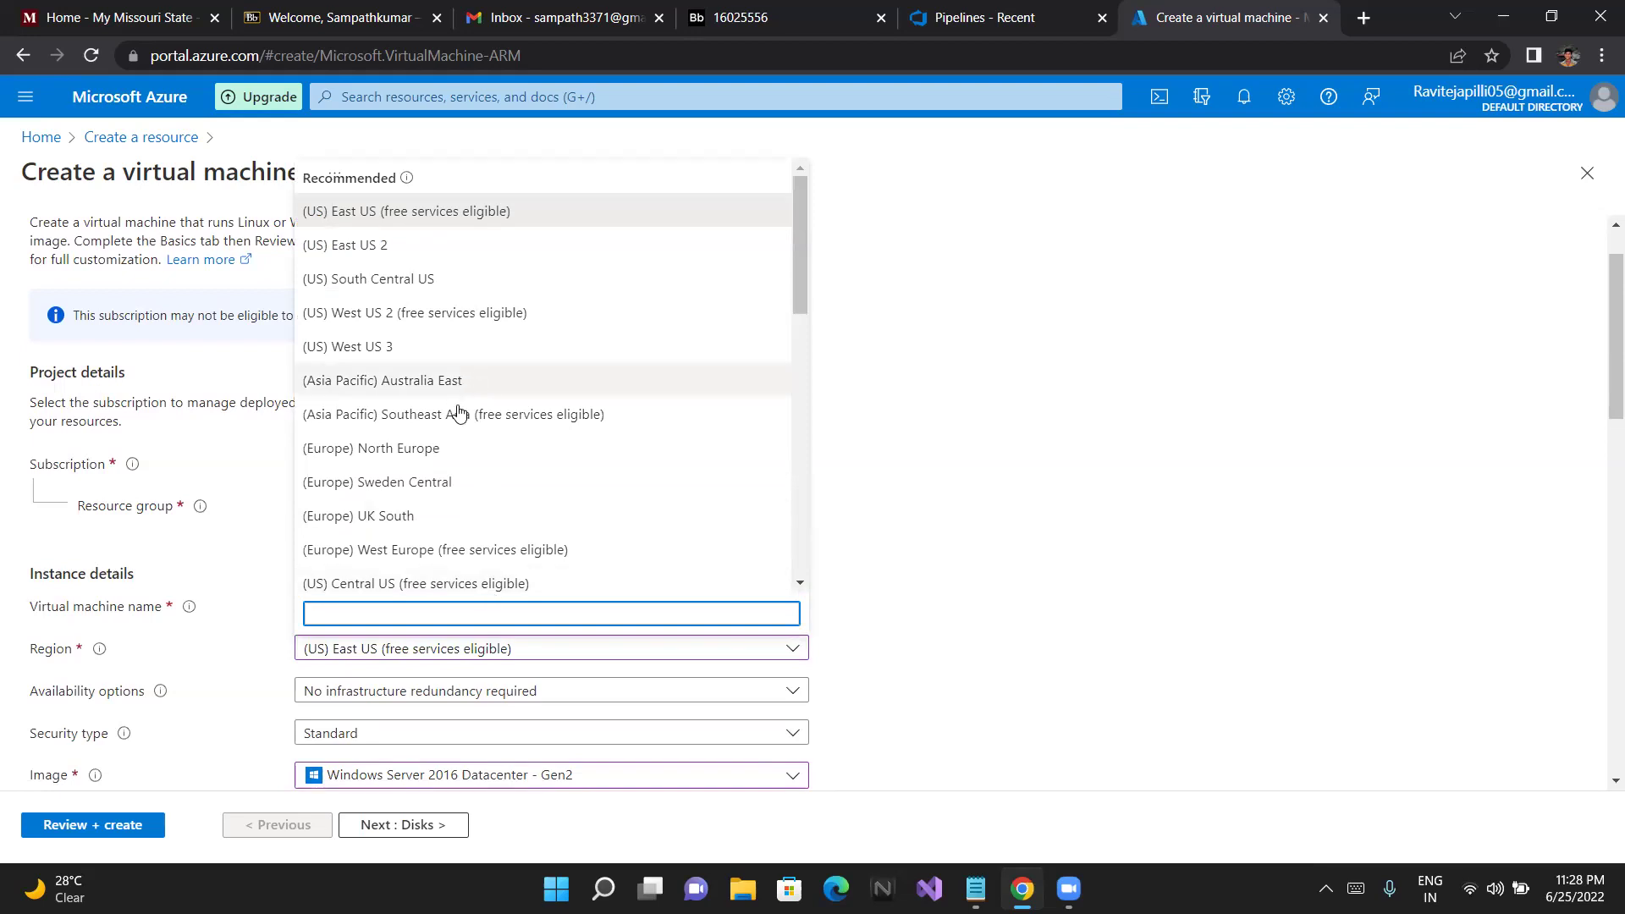
scroll(457, 474, down, 2)
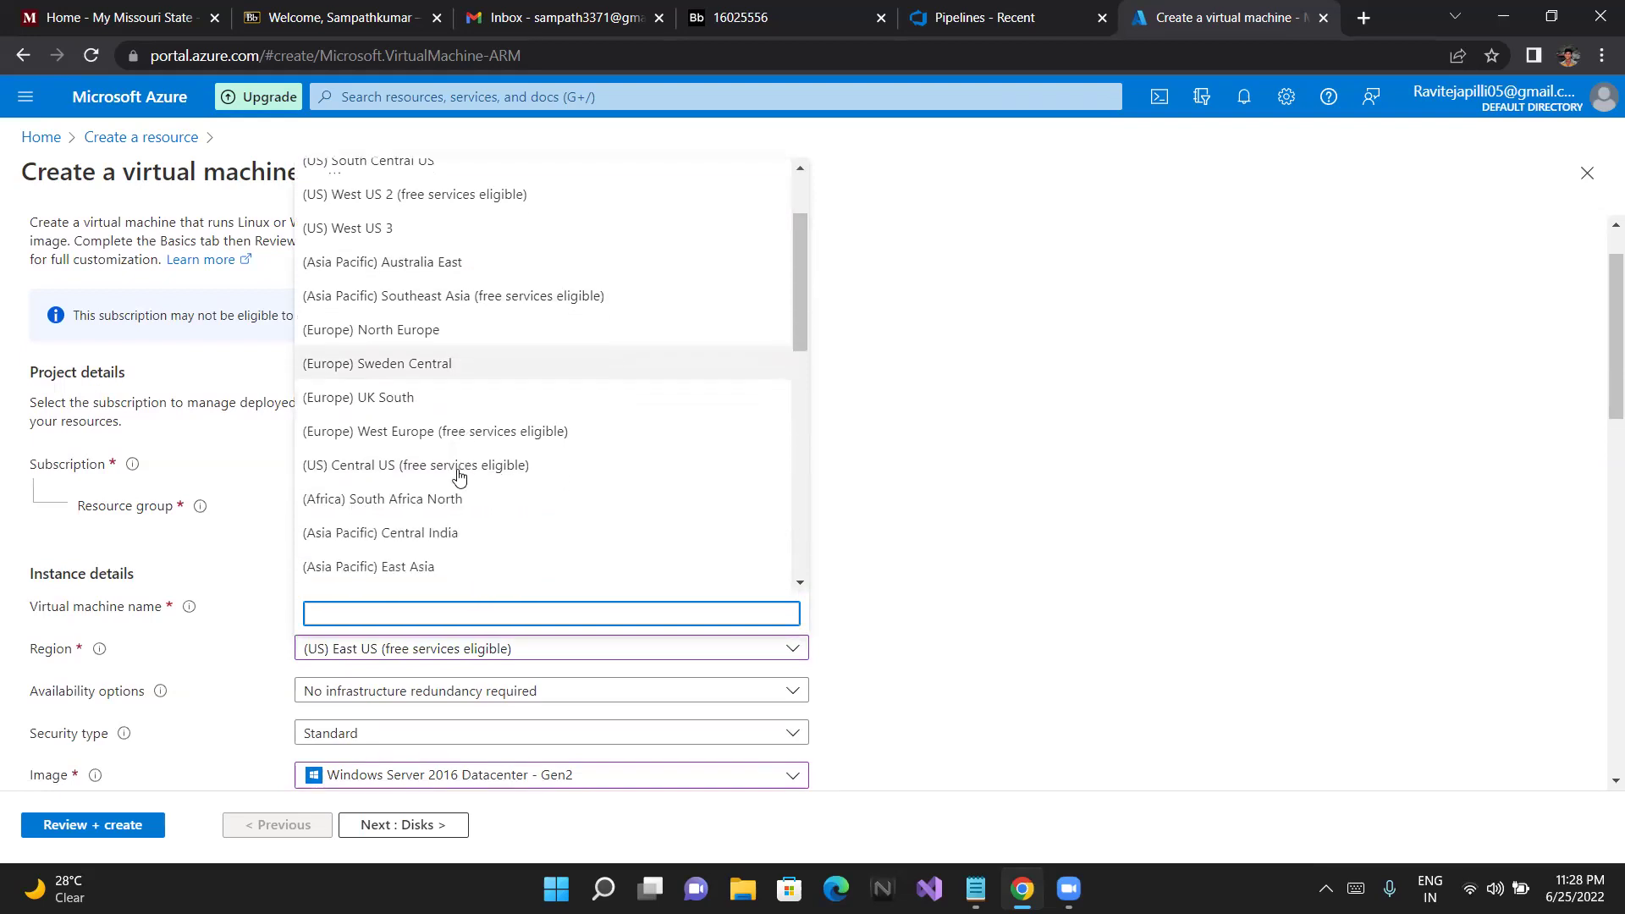
scroll(459, 476, down, 4)
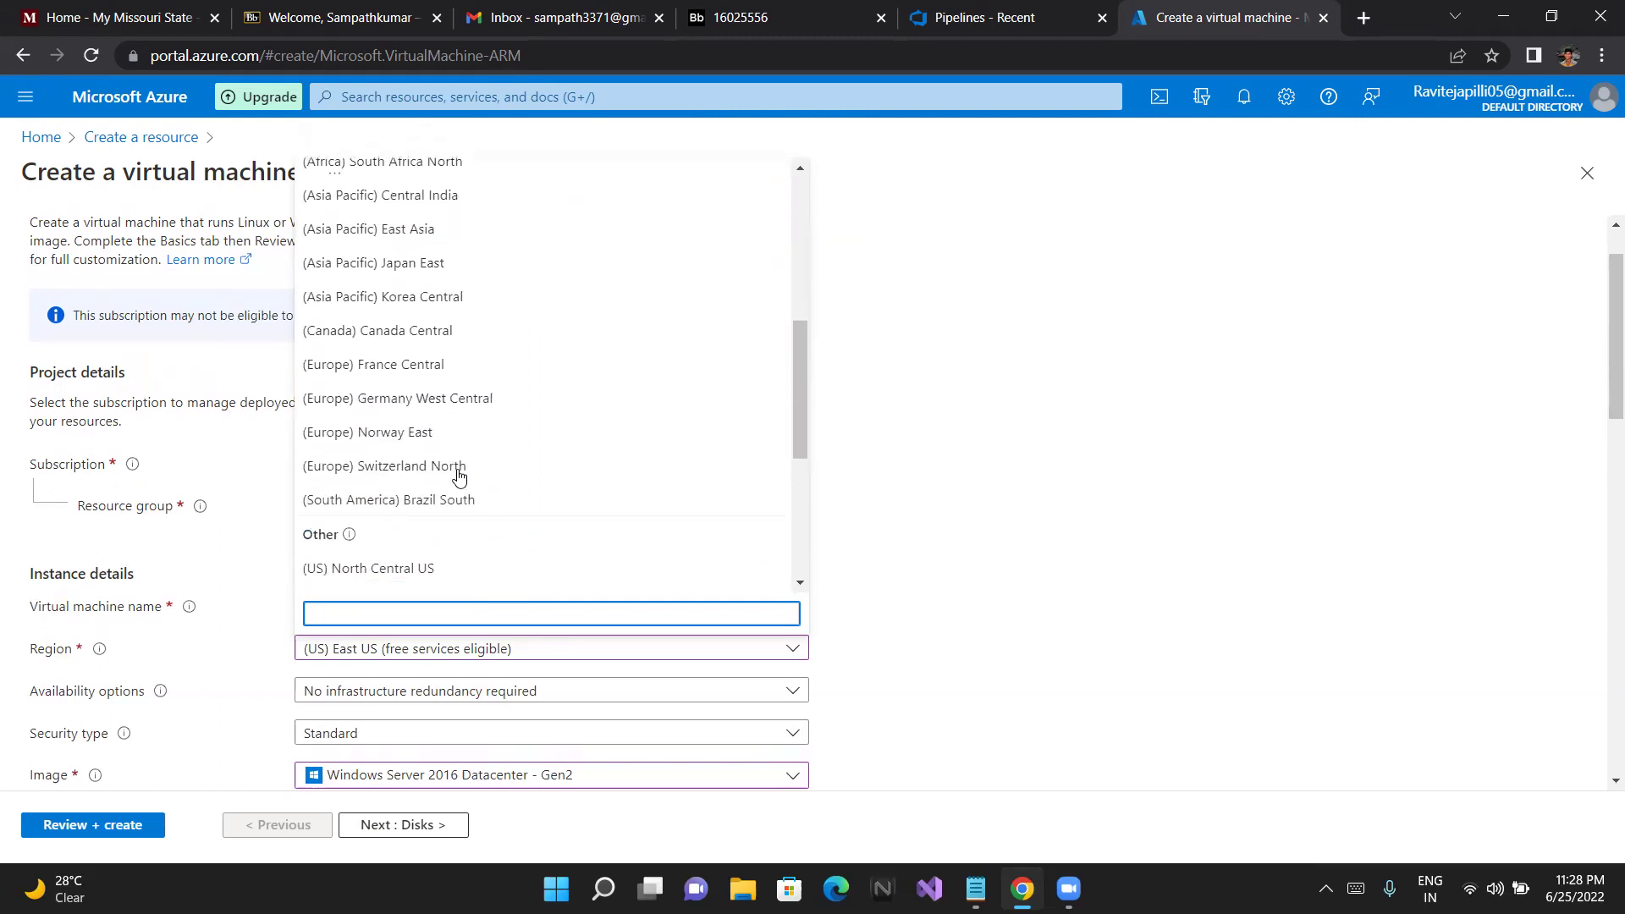
scroll(459, 477, down, 1)
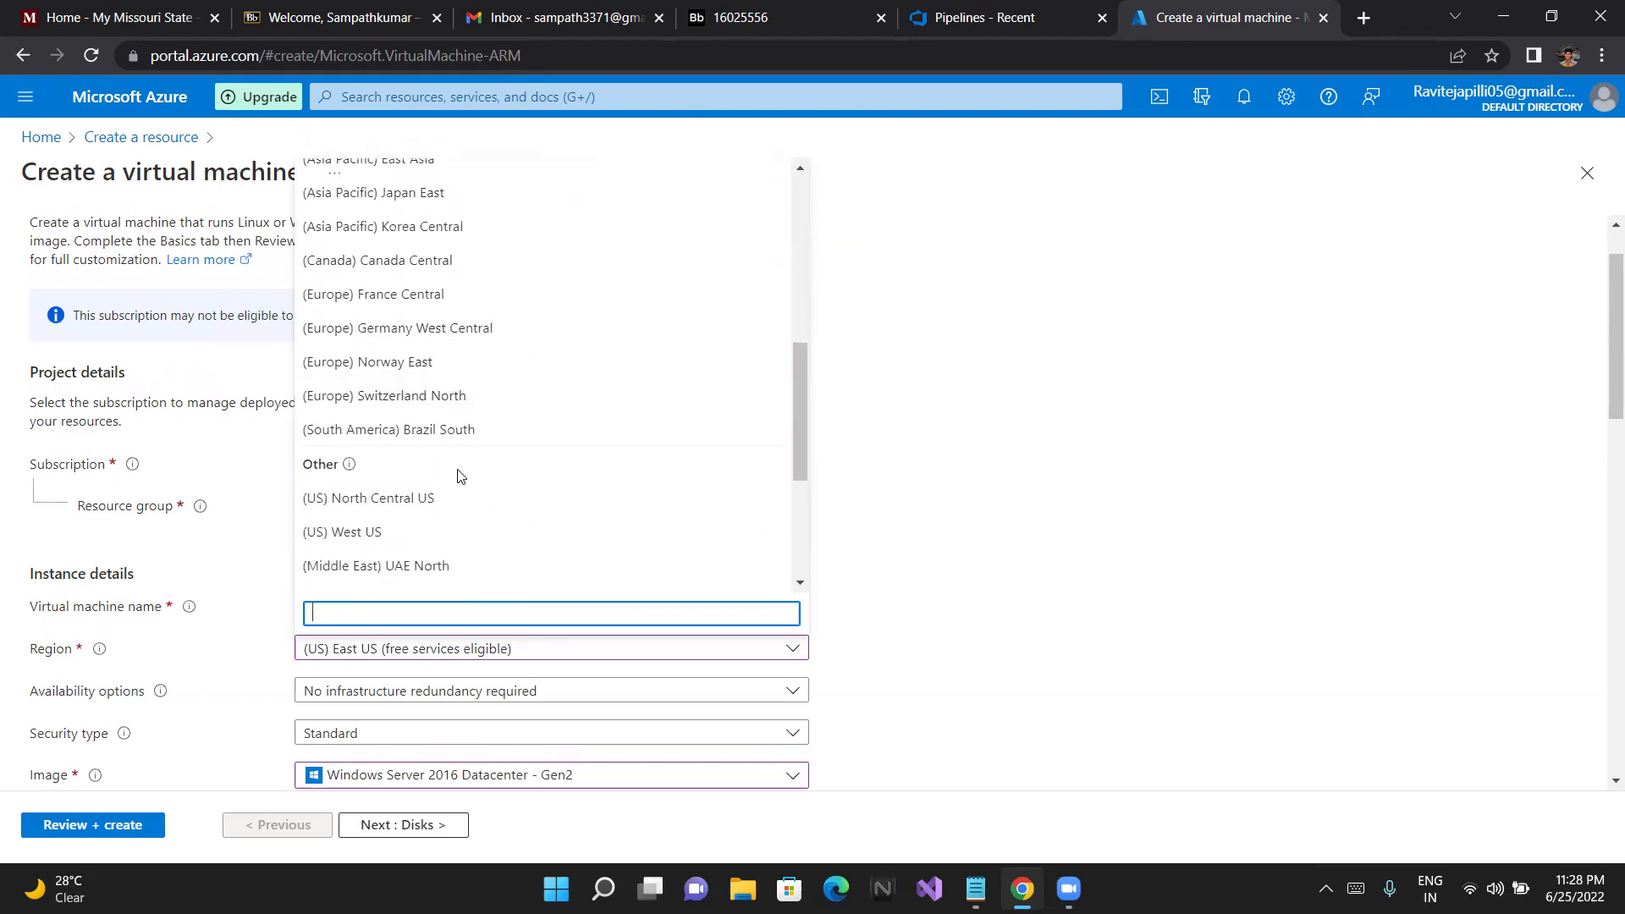
scroll(423, 386, up, 1)
scroll(421, 397, up, 2)
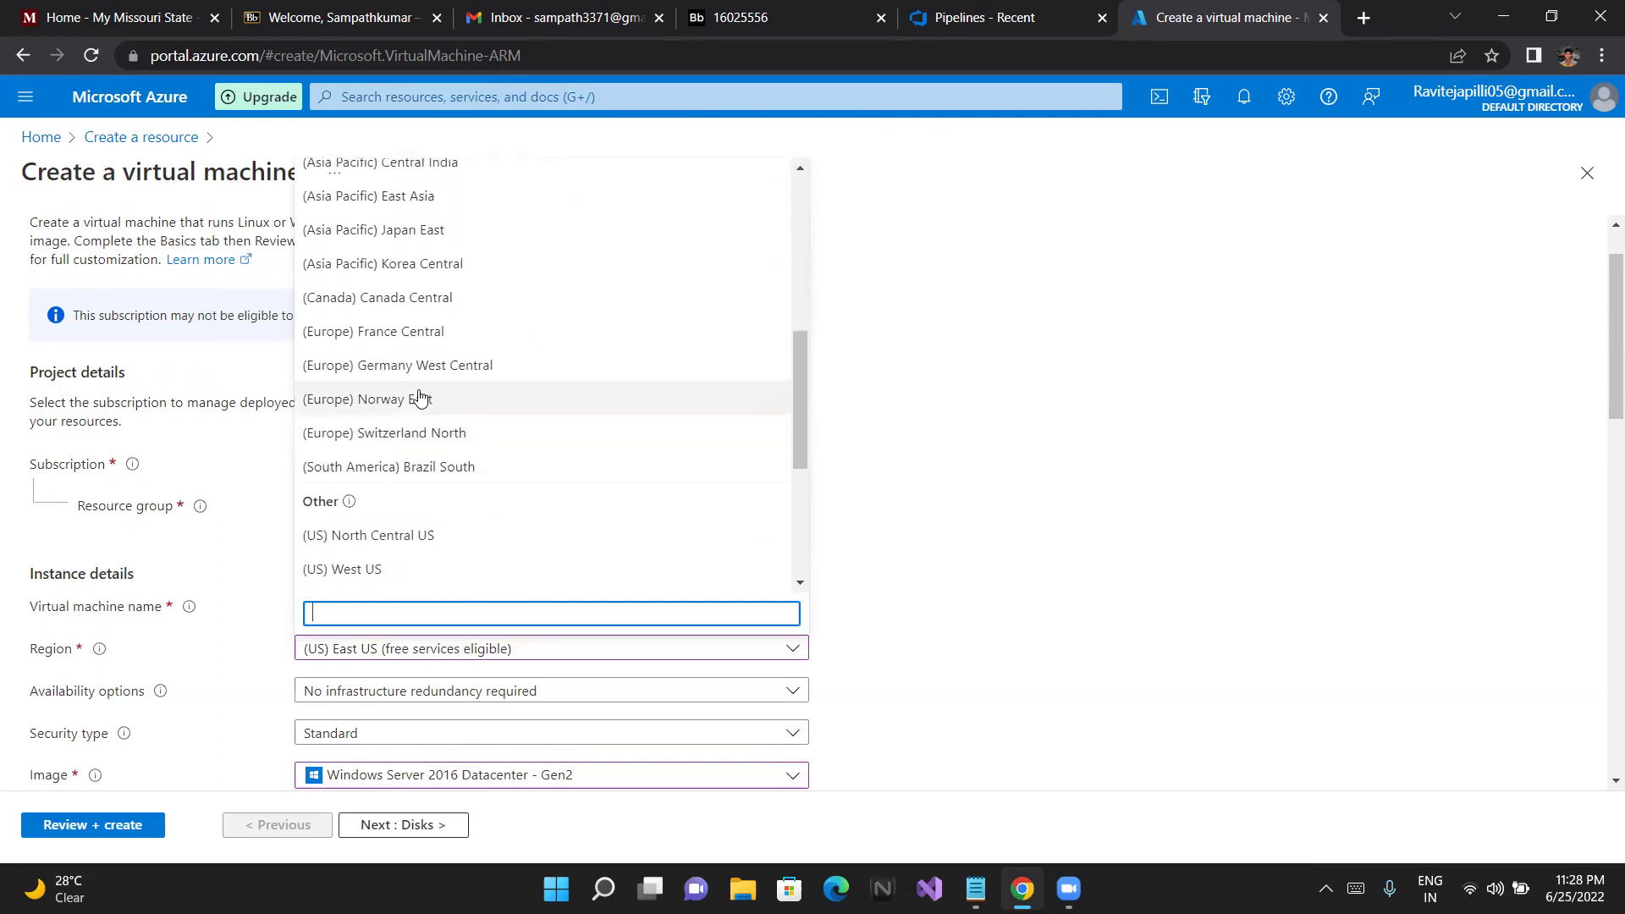
scroll(421, 396, up, 2)
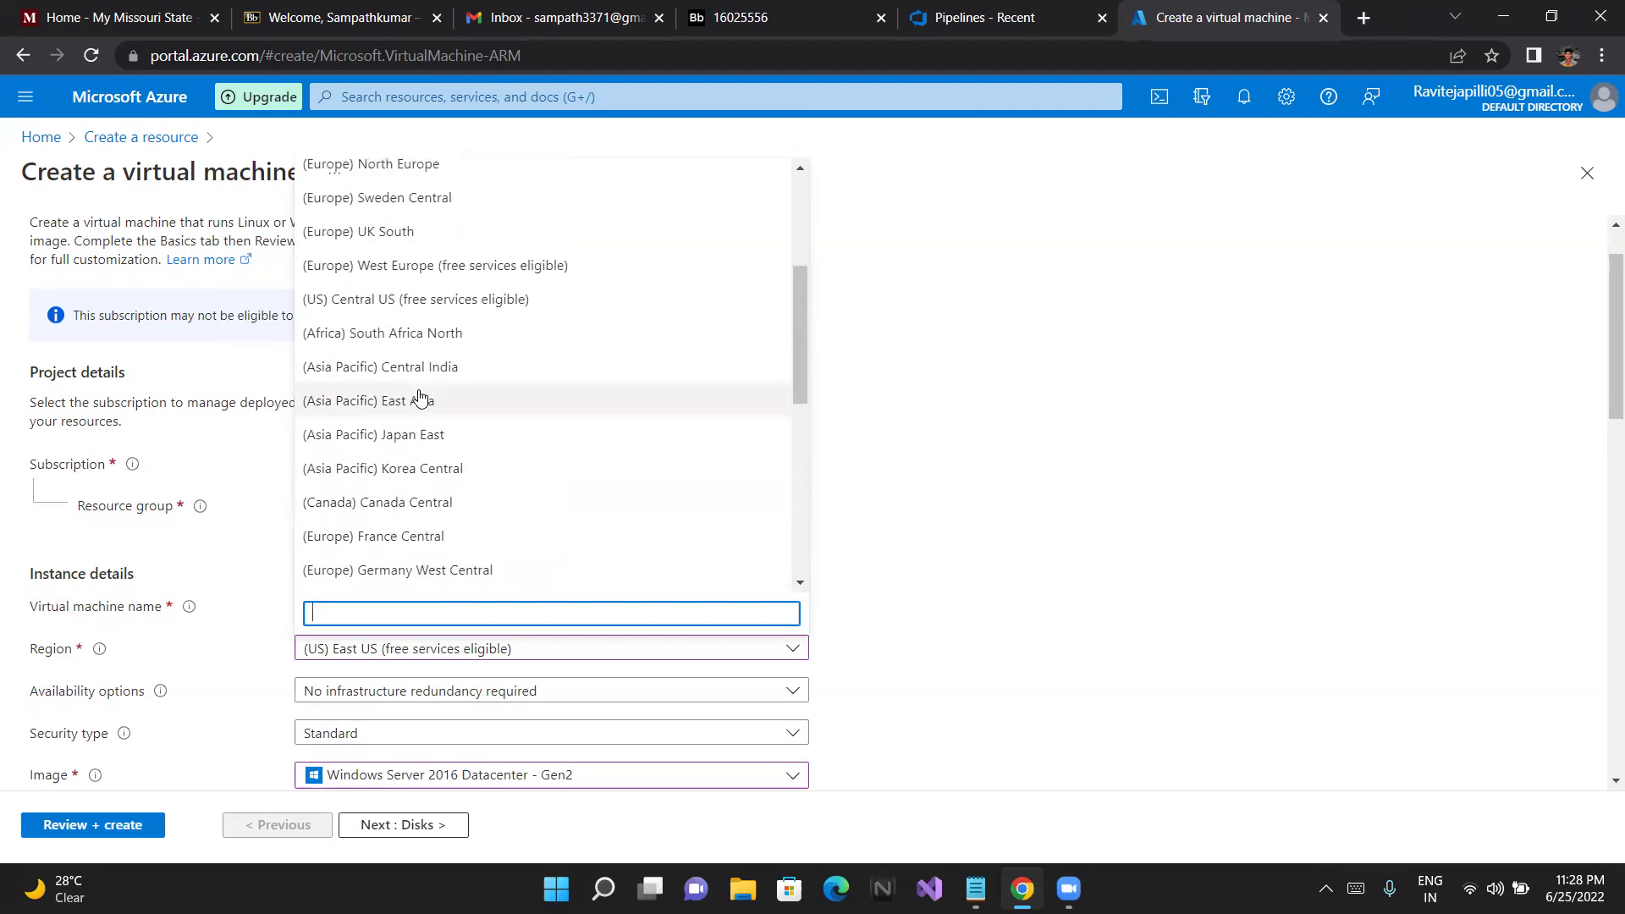
scroll(421, 396, up, 1)
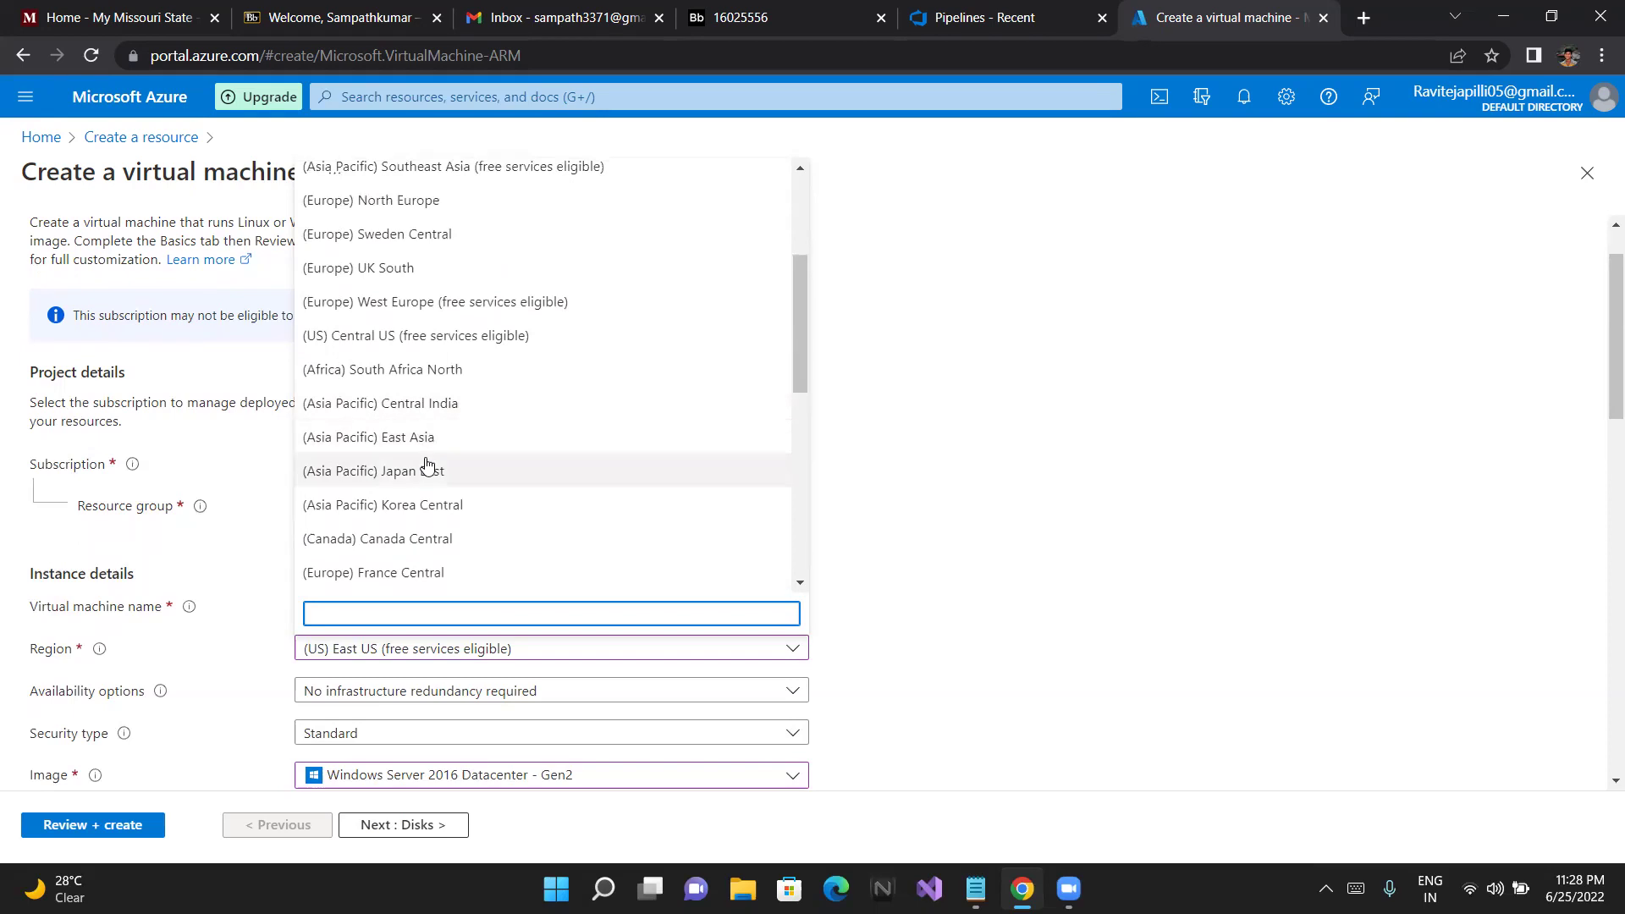
scroll(410, 305, up, 1)
scroll(403, 195, up, 1)
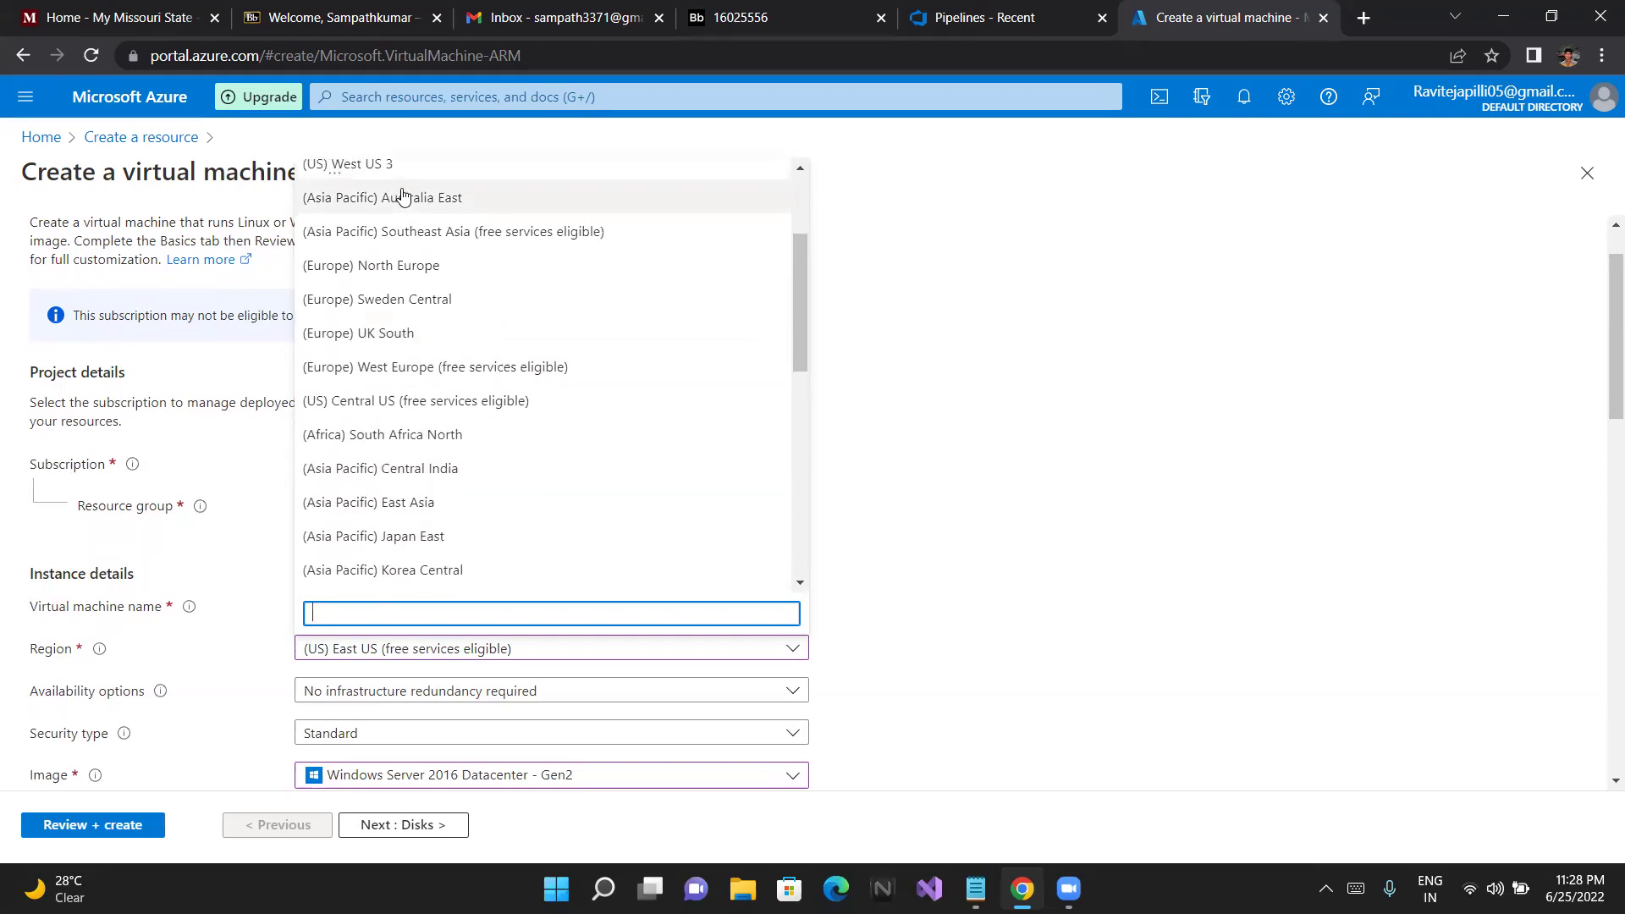
click(431, 409)
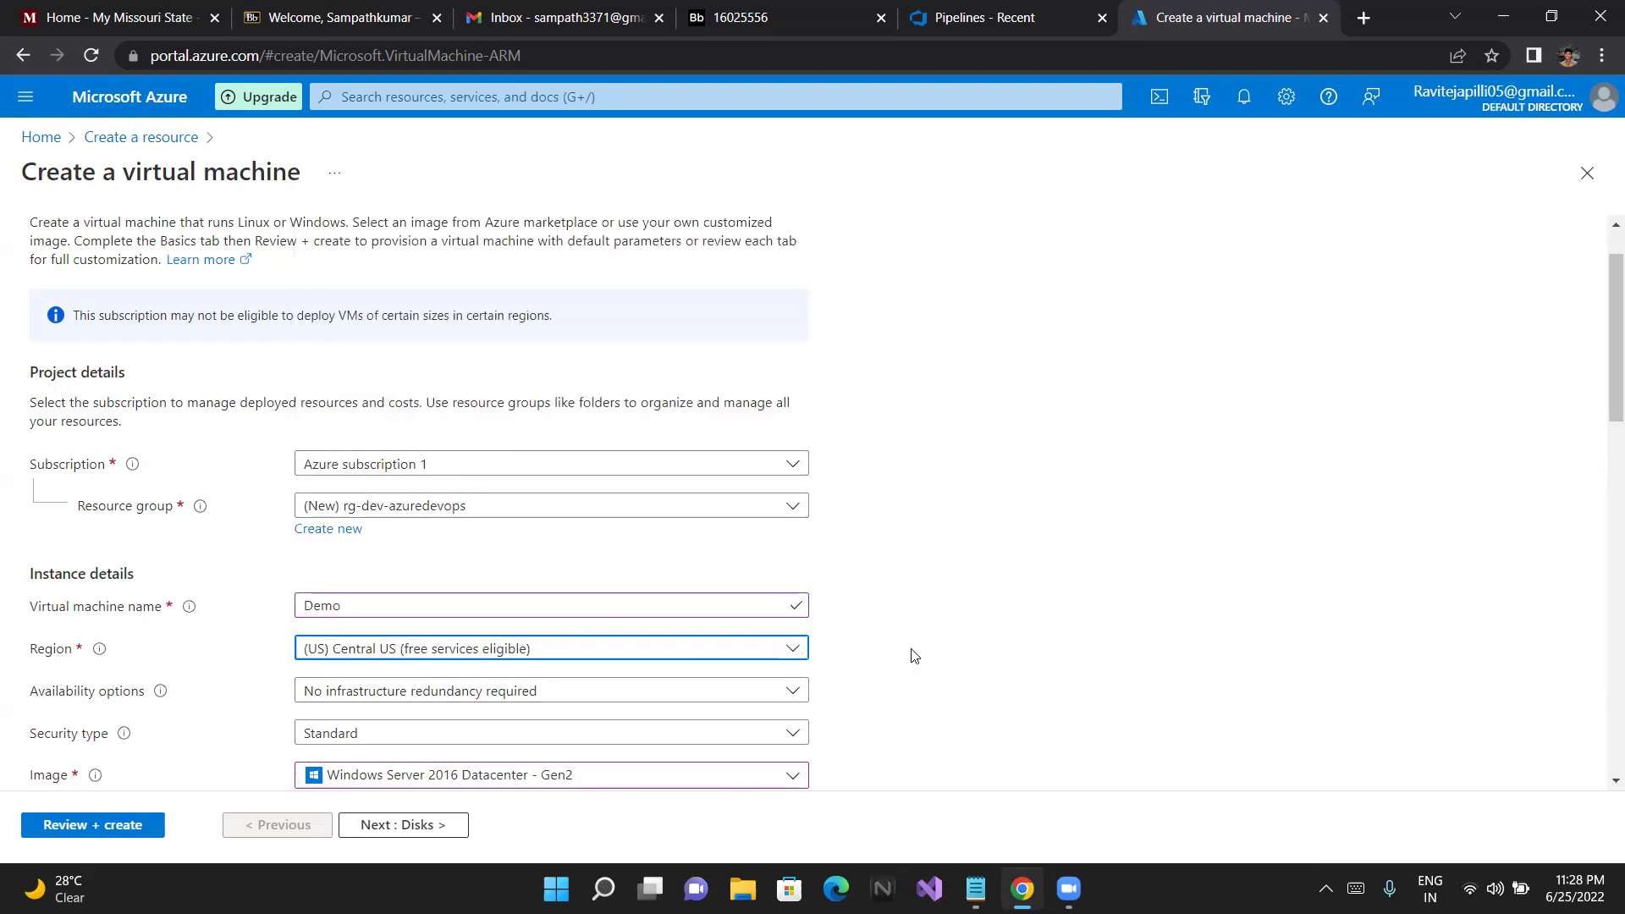
Keep Standard_DS1 as the size and open the full Select a VM size list (483 of 522)
scroll(914, 656, down, 3)
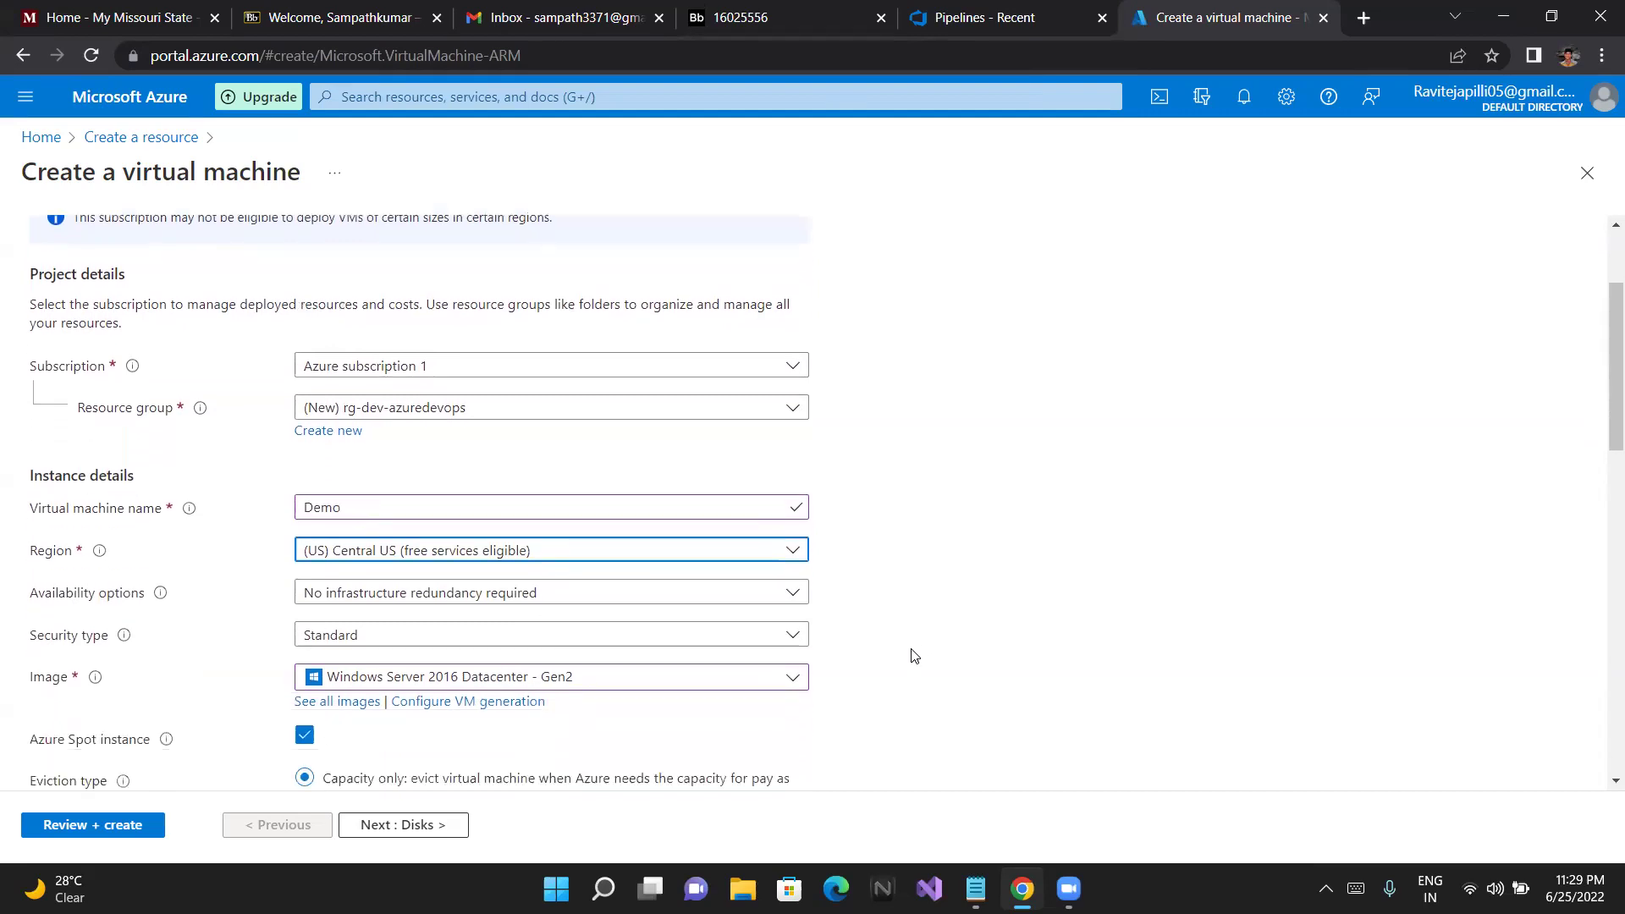
scroll(914, 656, down, 1)
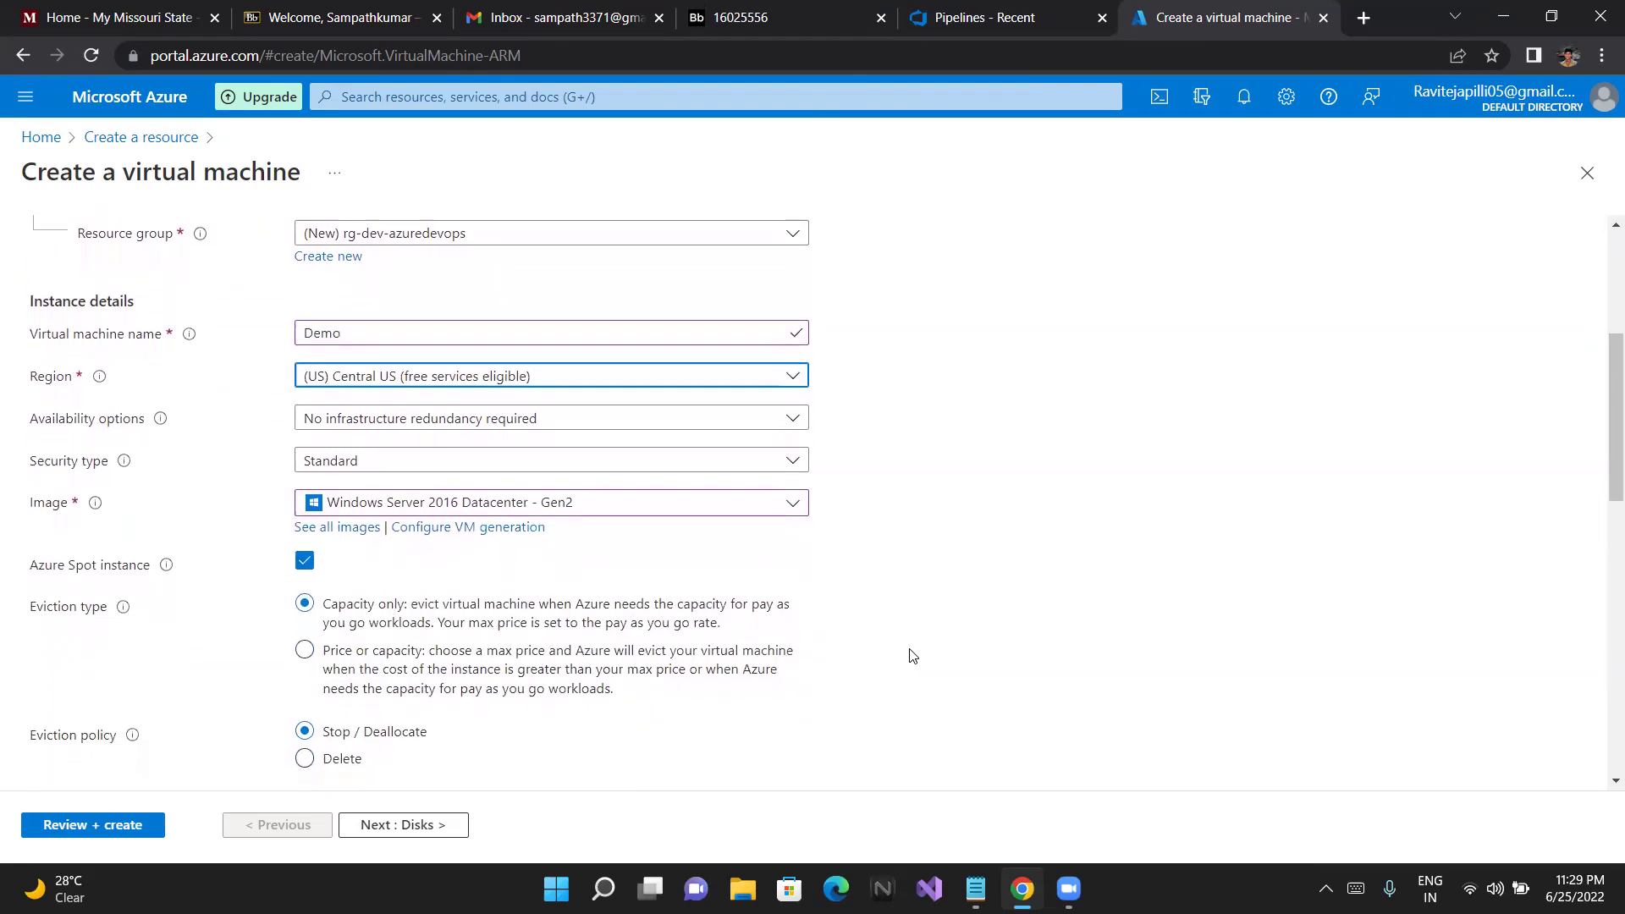
scroll(912, 656, down, 2)
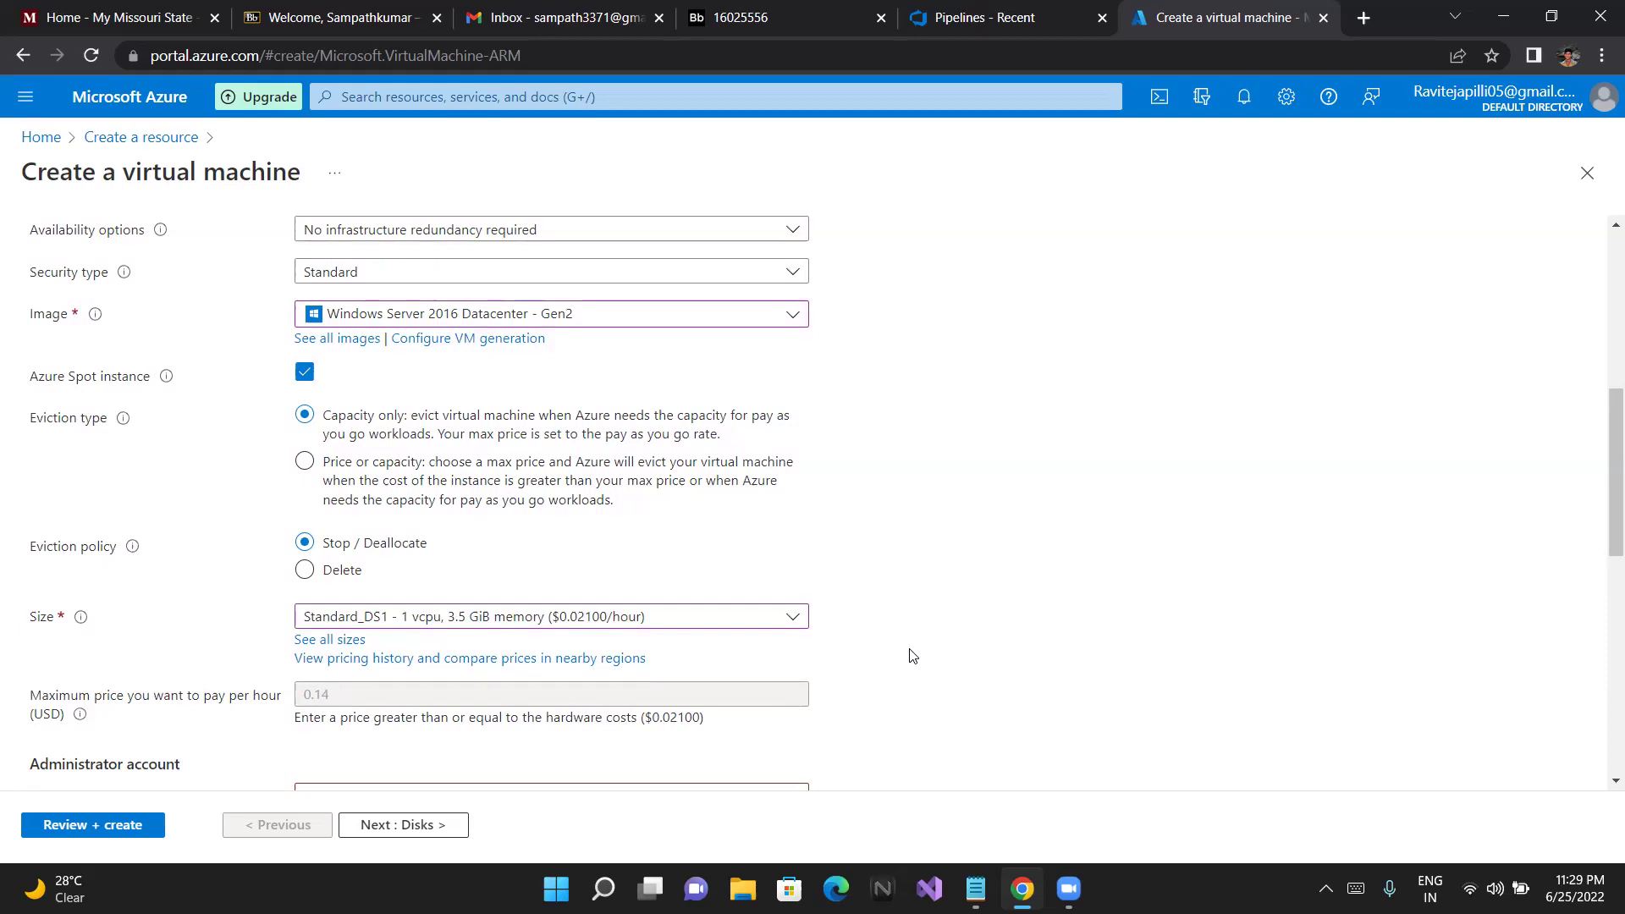
scroll(912, 656, down, 2)
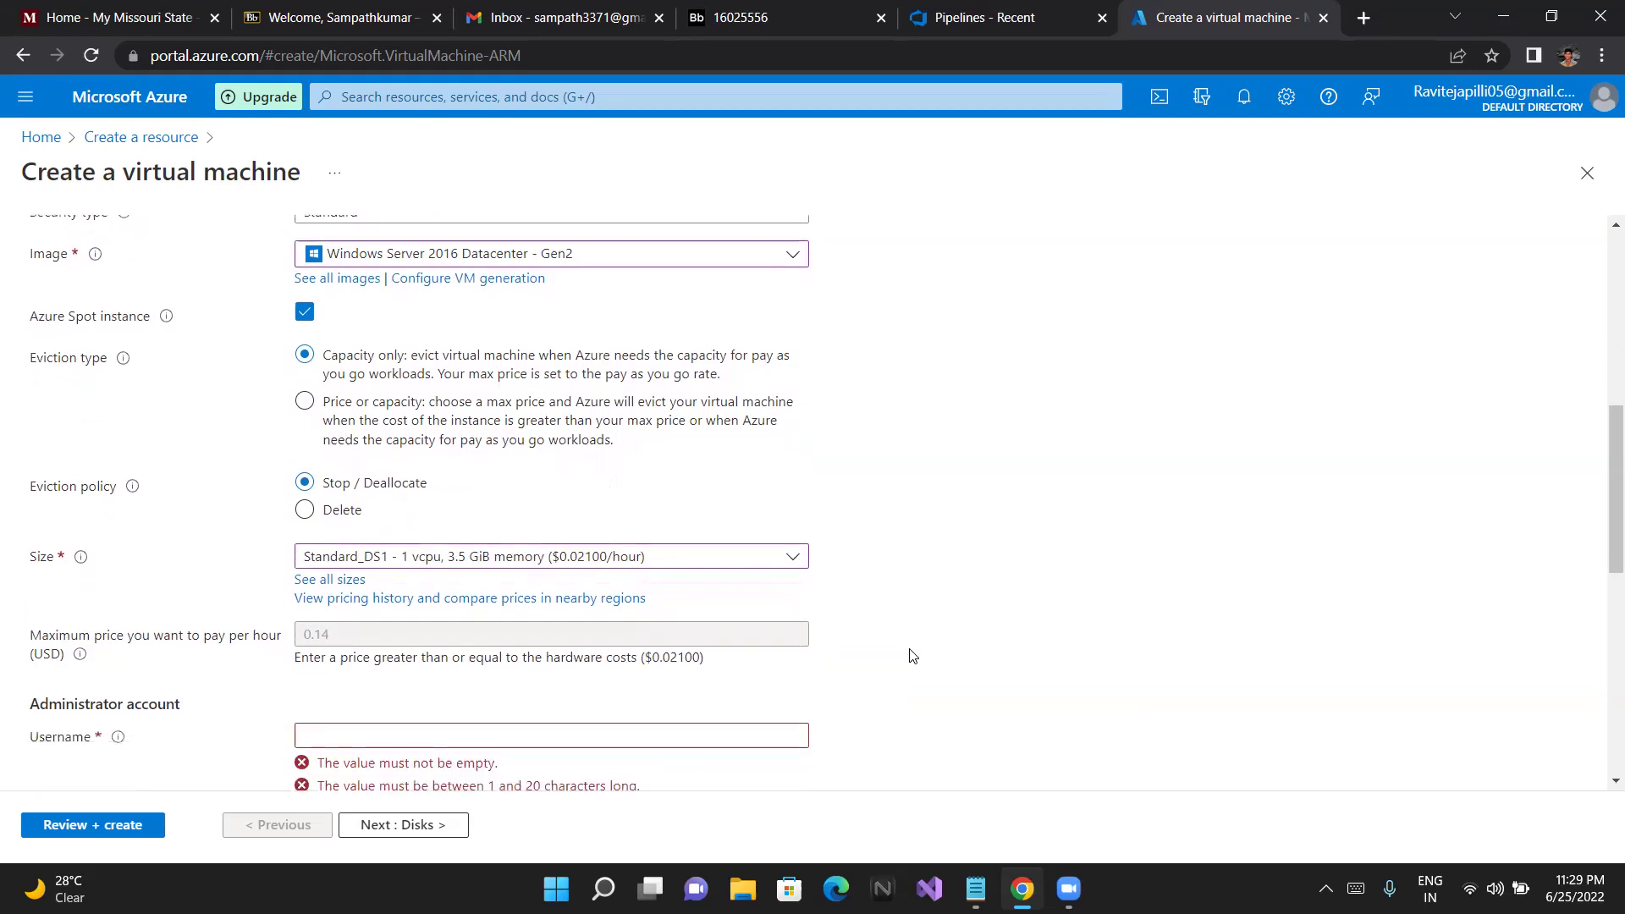
scroll(912, 654, down, 2)
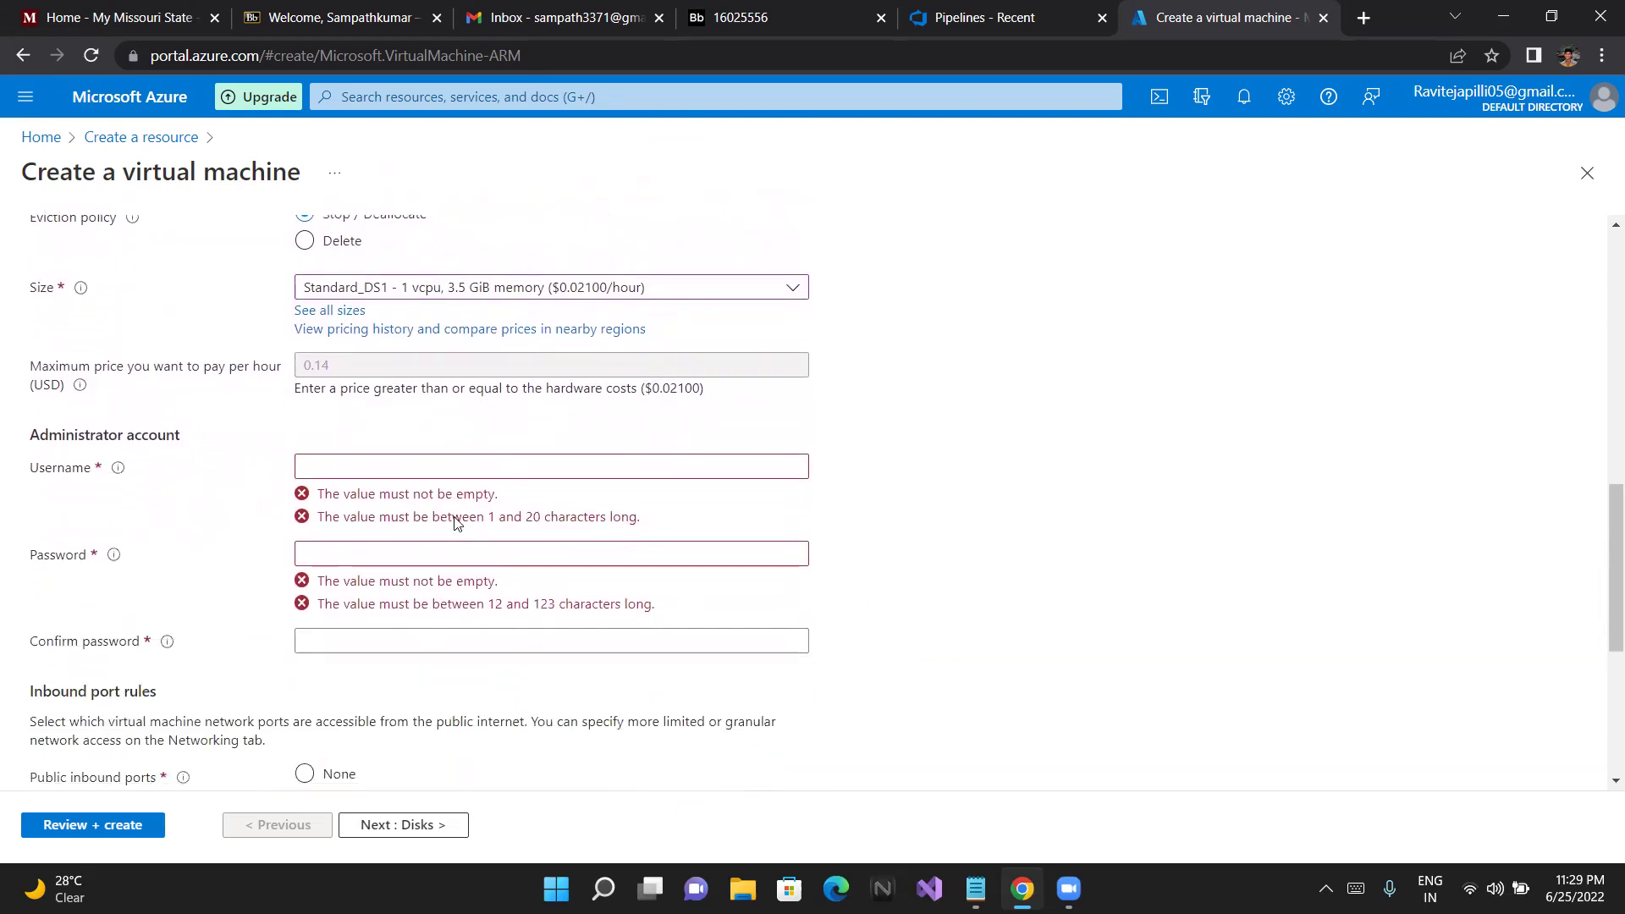
click(424, 290)
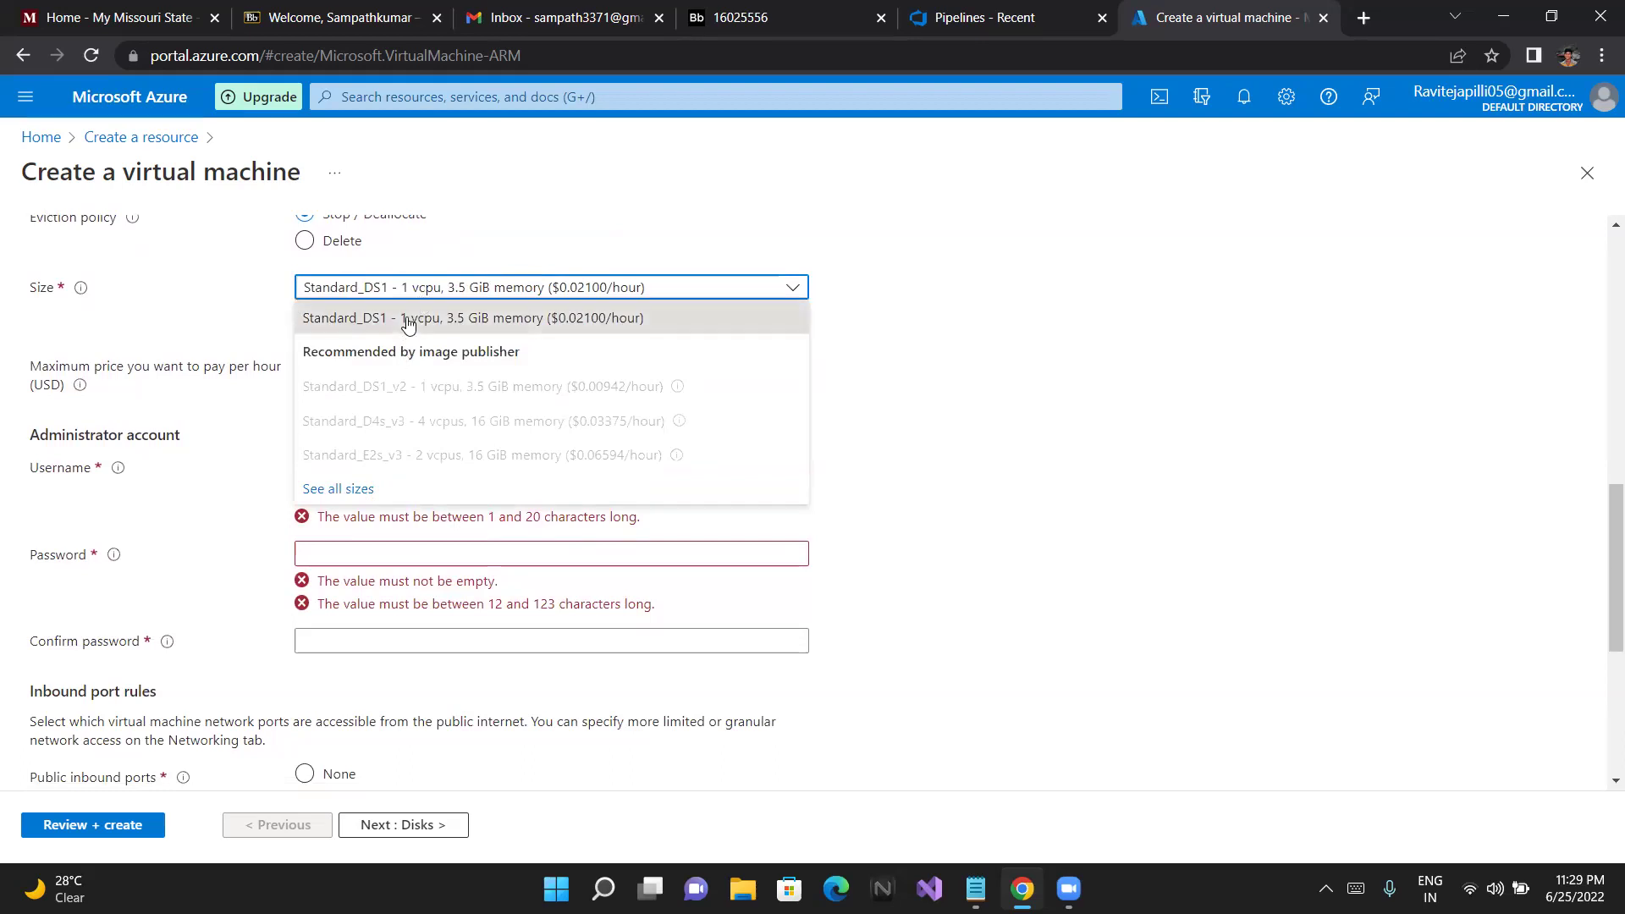
click(407, 320)
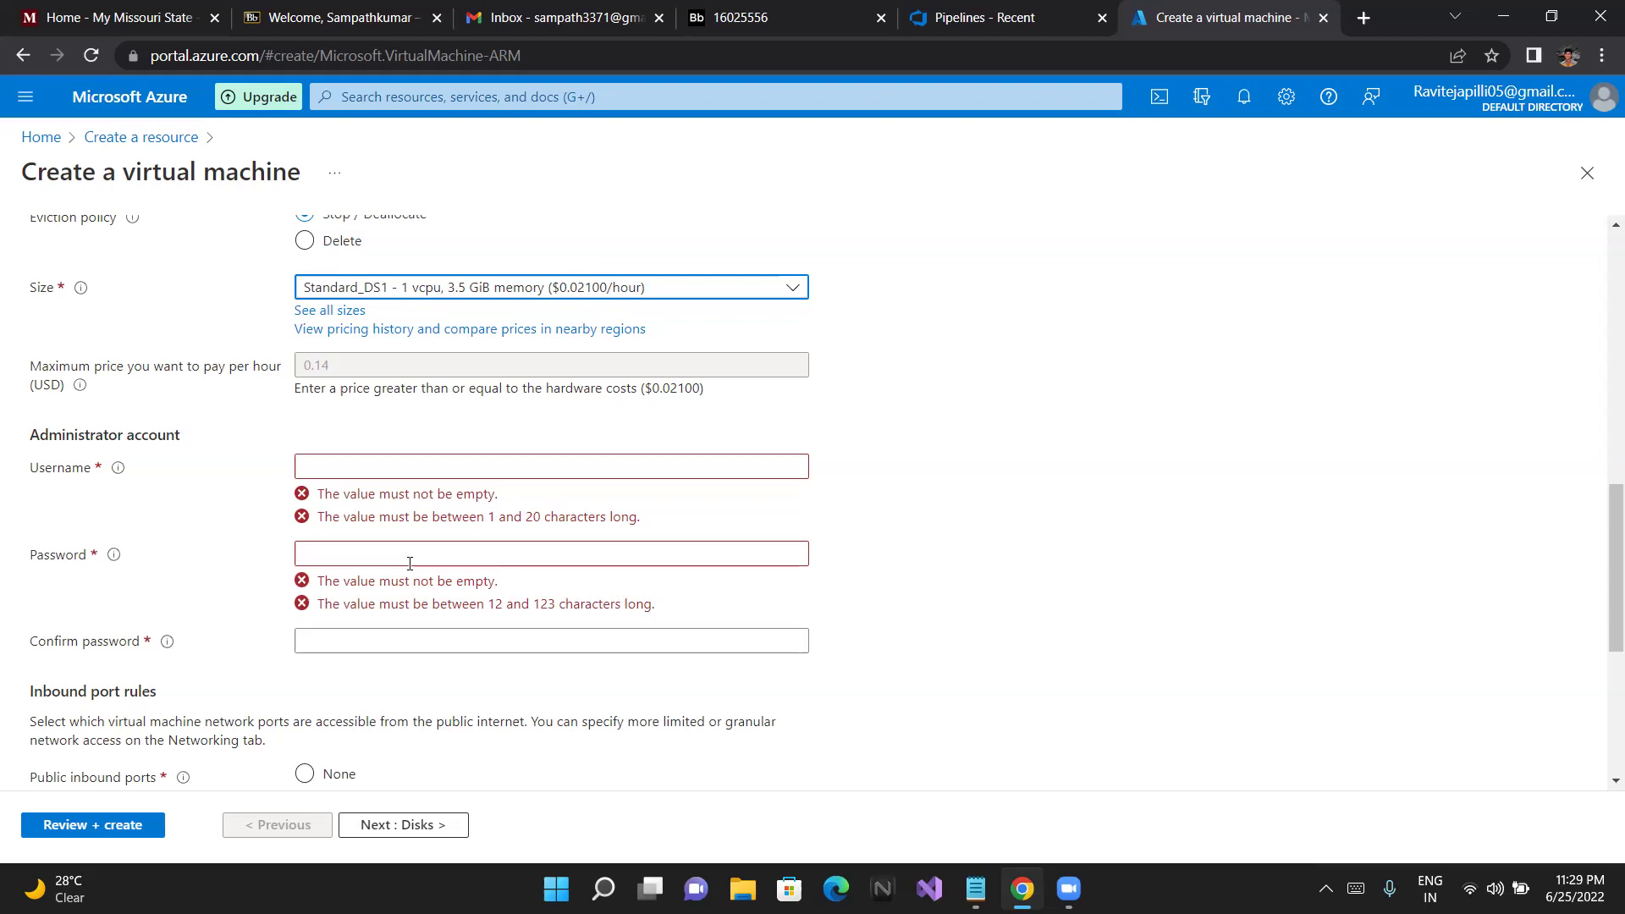
click(565, 288)
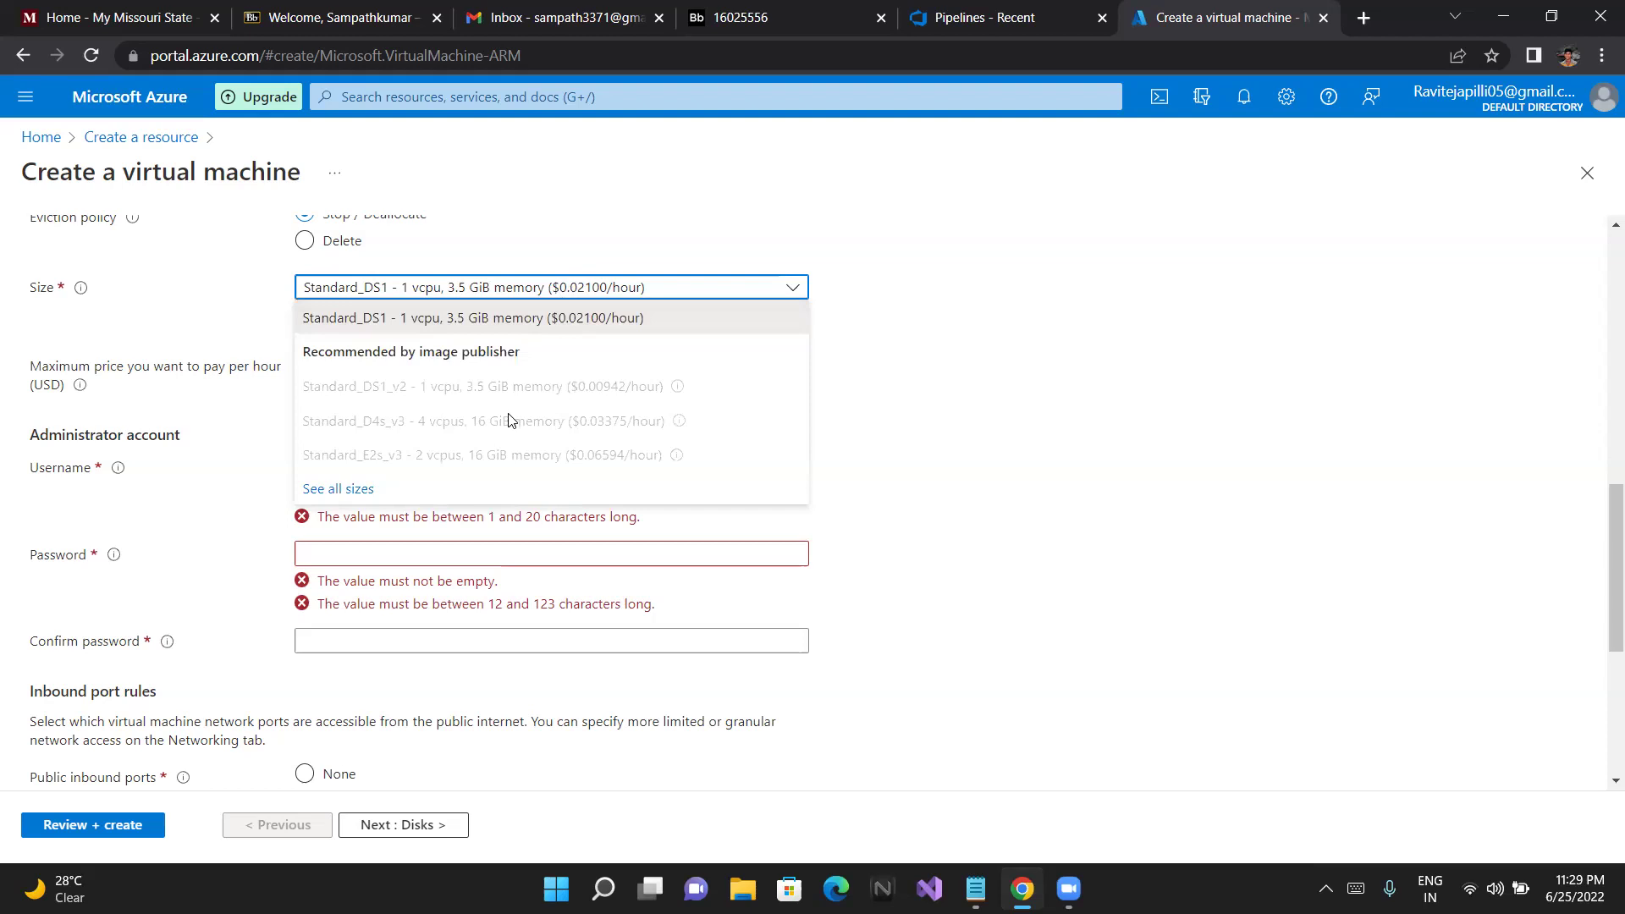
click(349, 489)
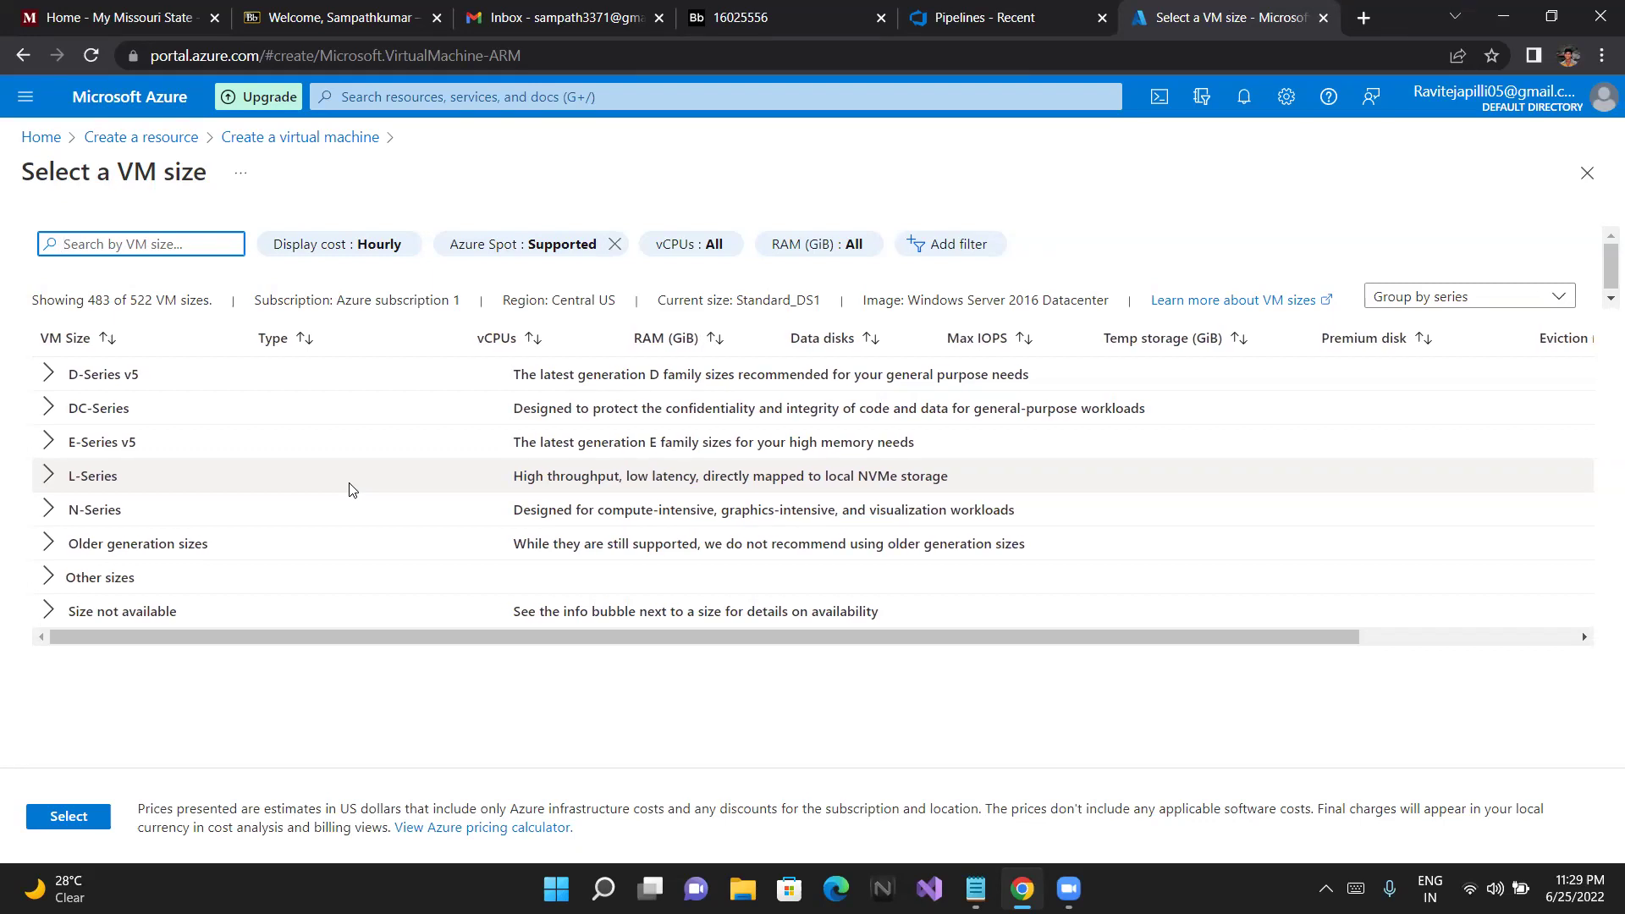
Scroll the size table sideways and expand D-Series v5 to show D2ads_v5 through D48ads_v5
scroll(352, 489, right, 1)
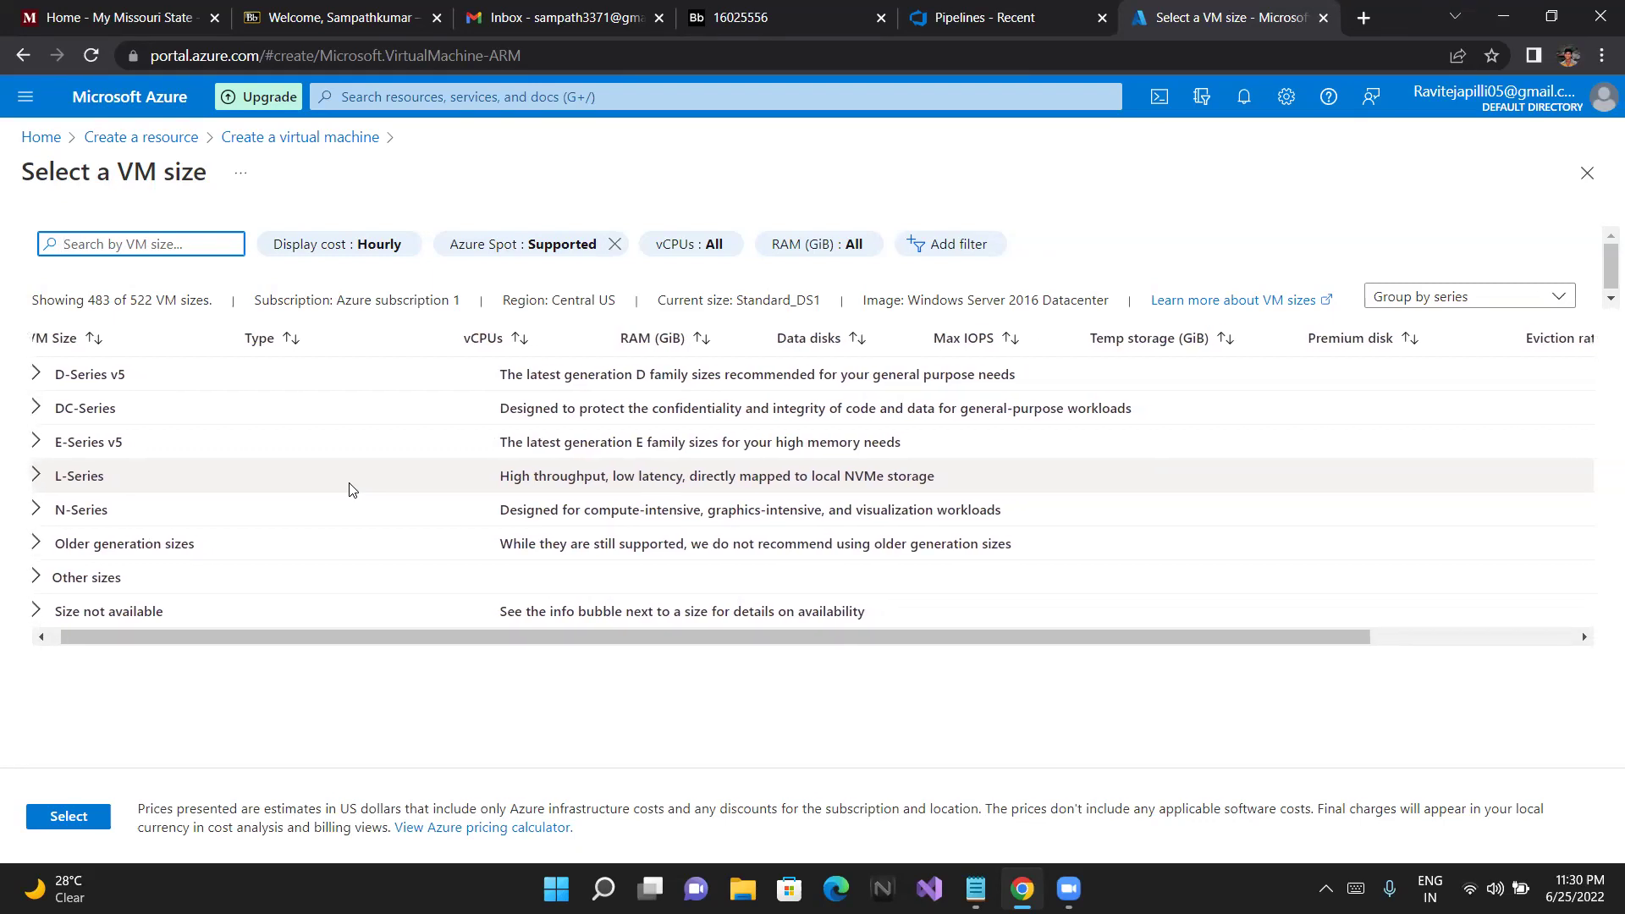
scroll(352, 490, right, 3)
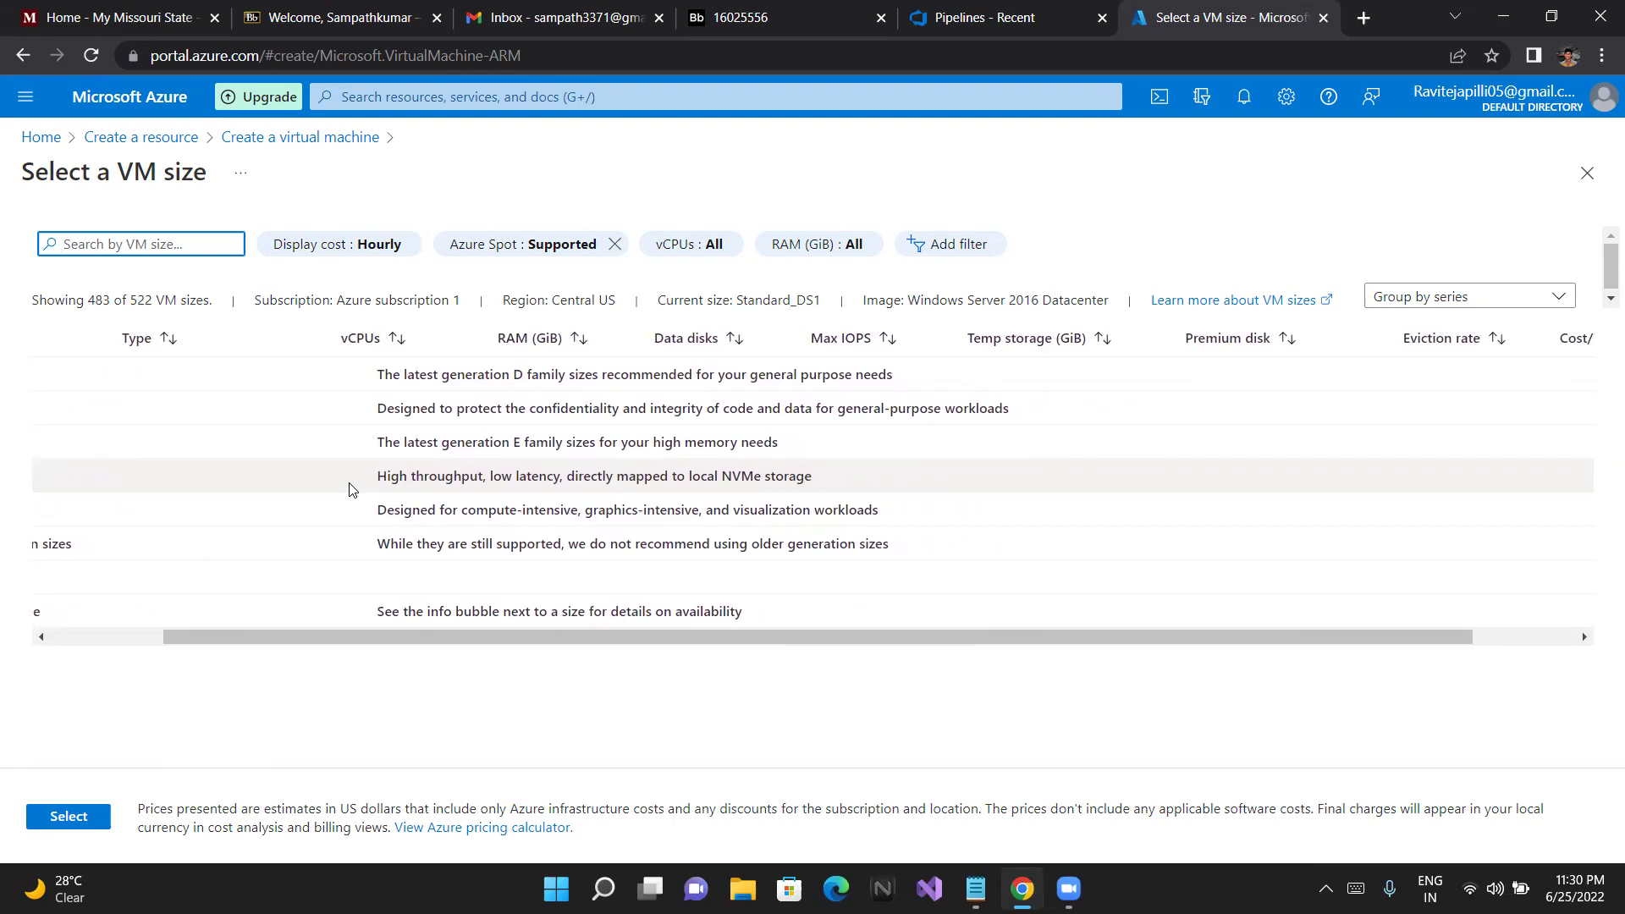
scroll(352, 490, right, 3)
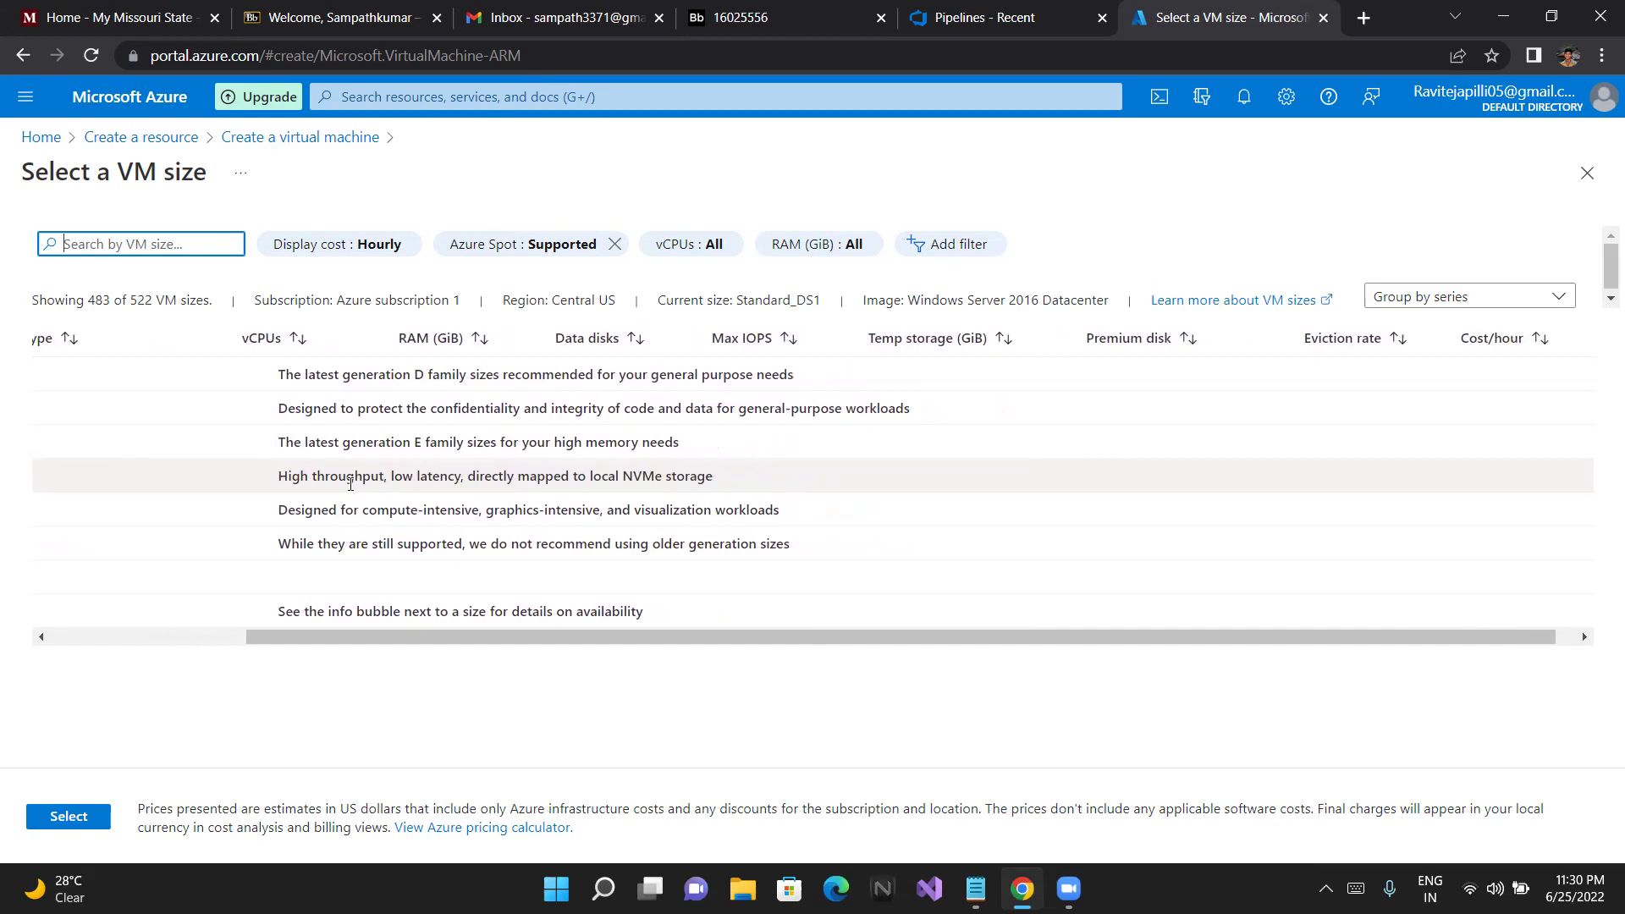
scroll(350, 483, right, 1)
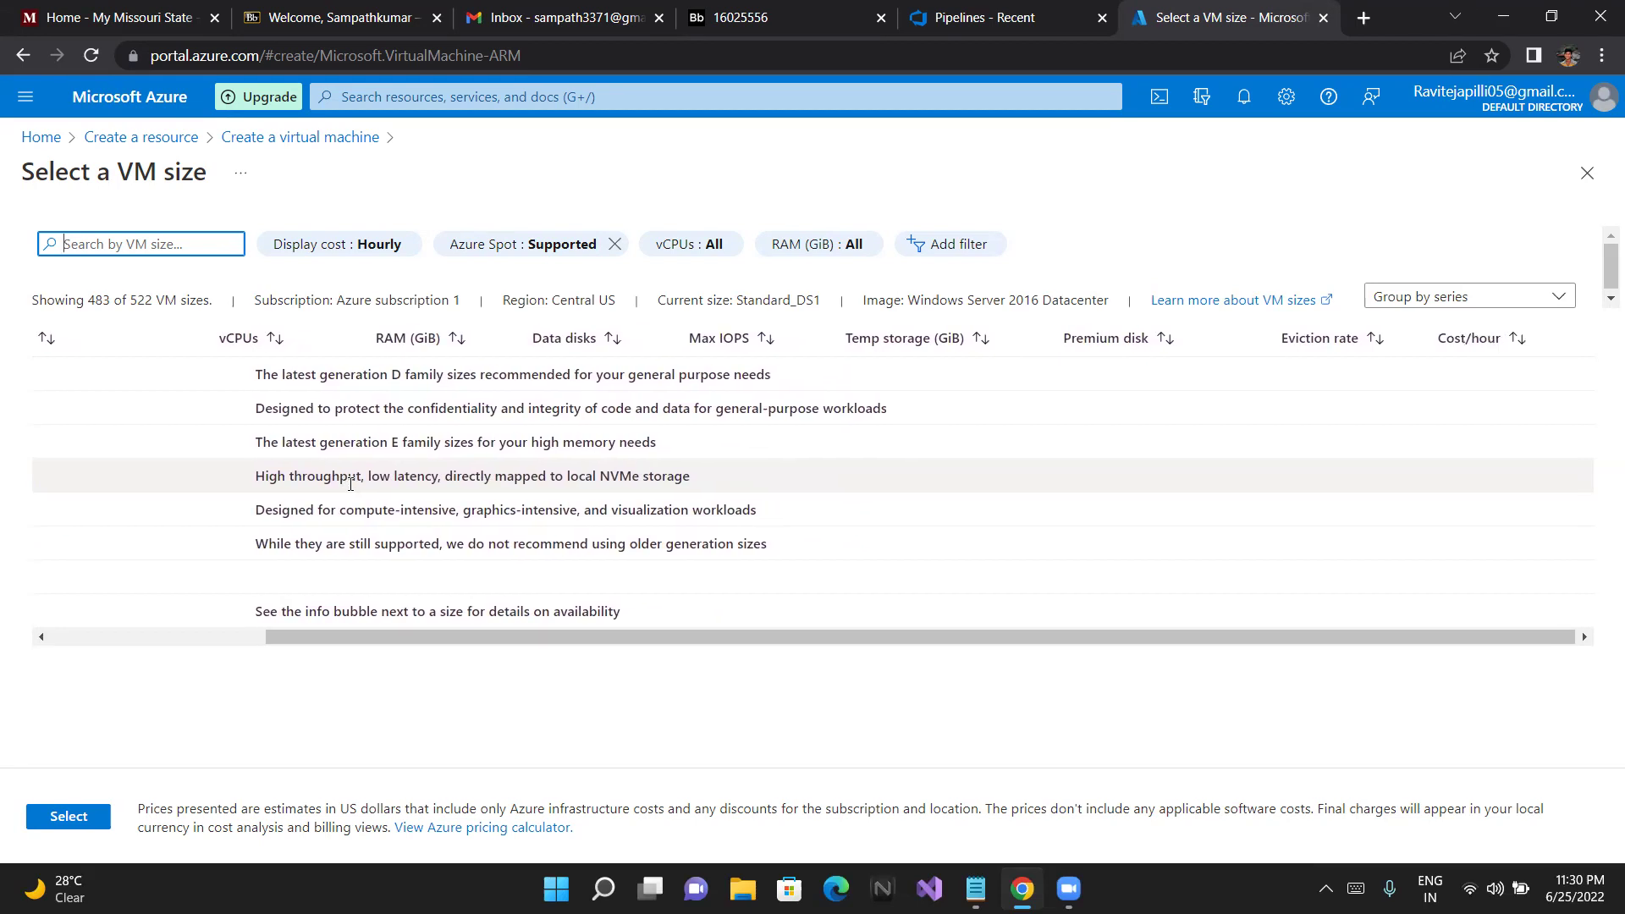
click(38, 637)
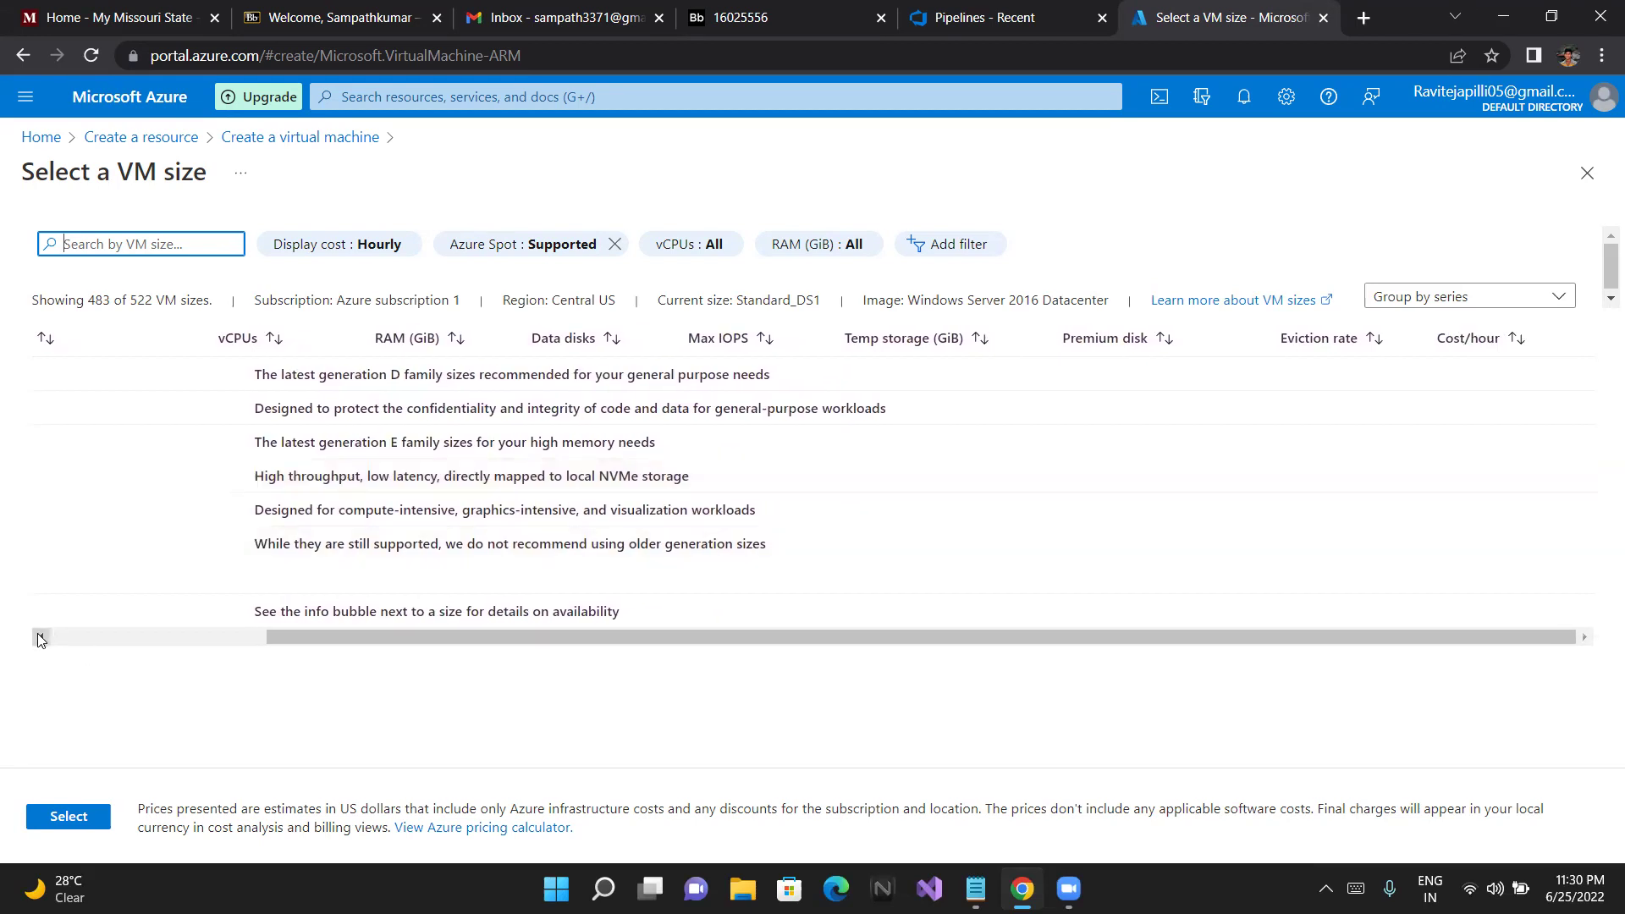
click(91, 637)
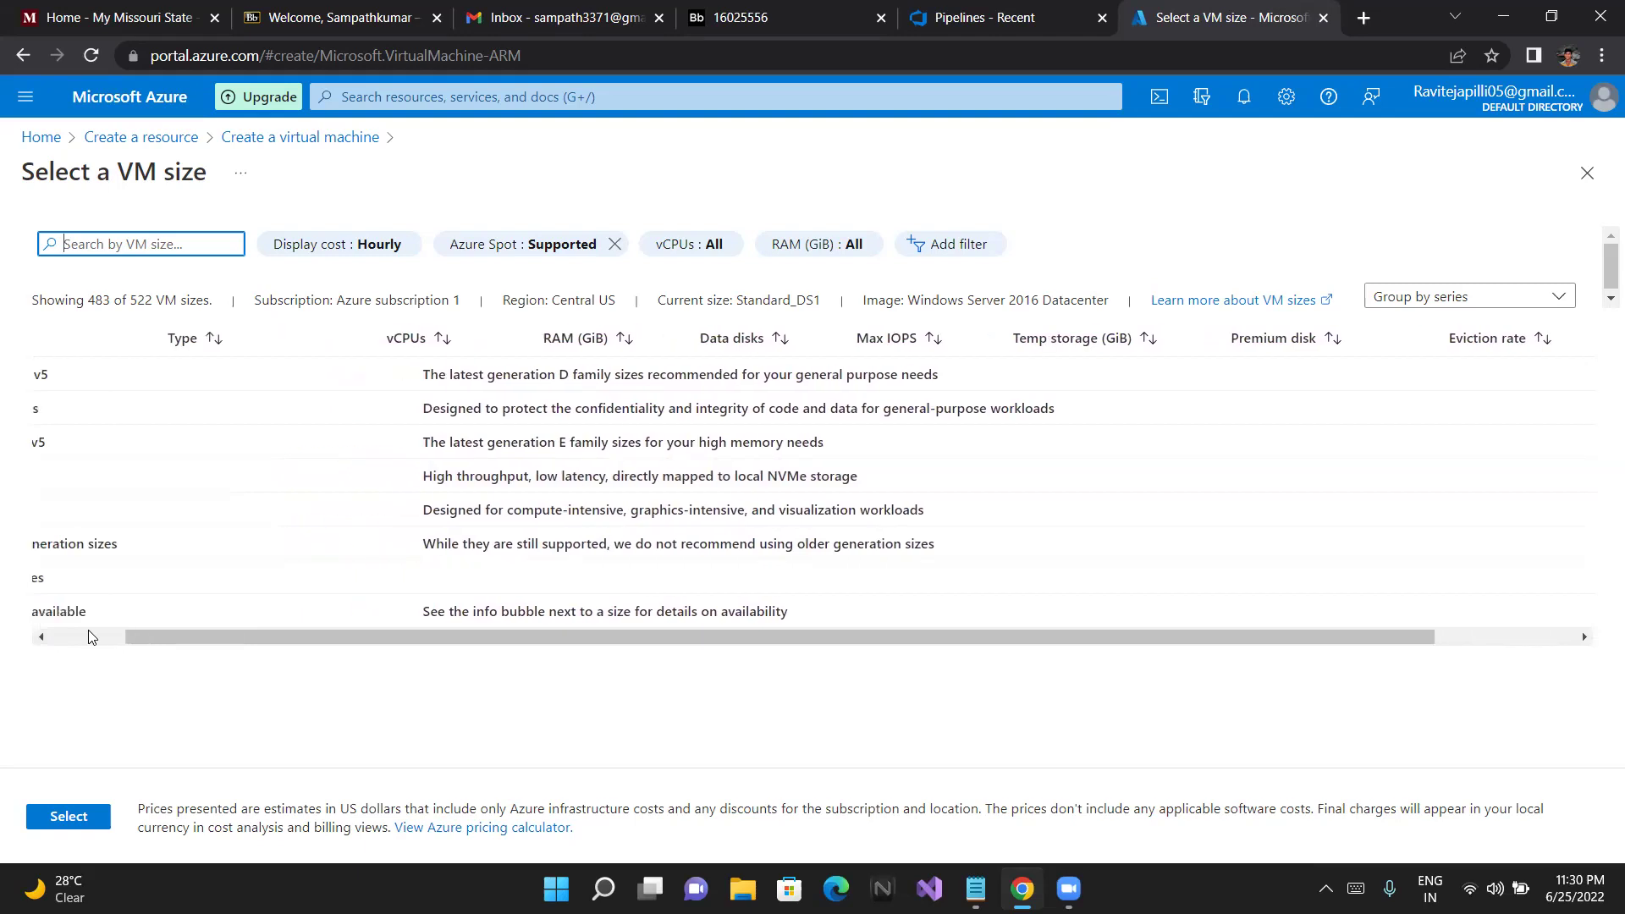
drag(452, 635, 339, 639)
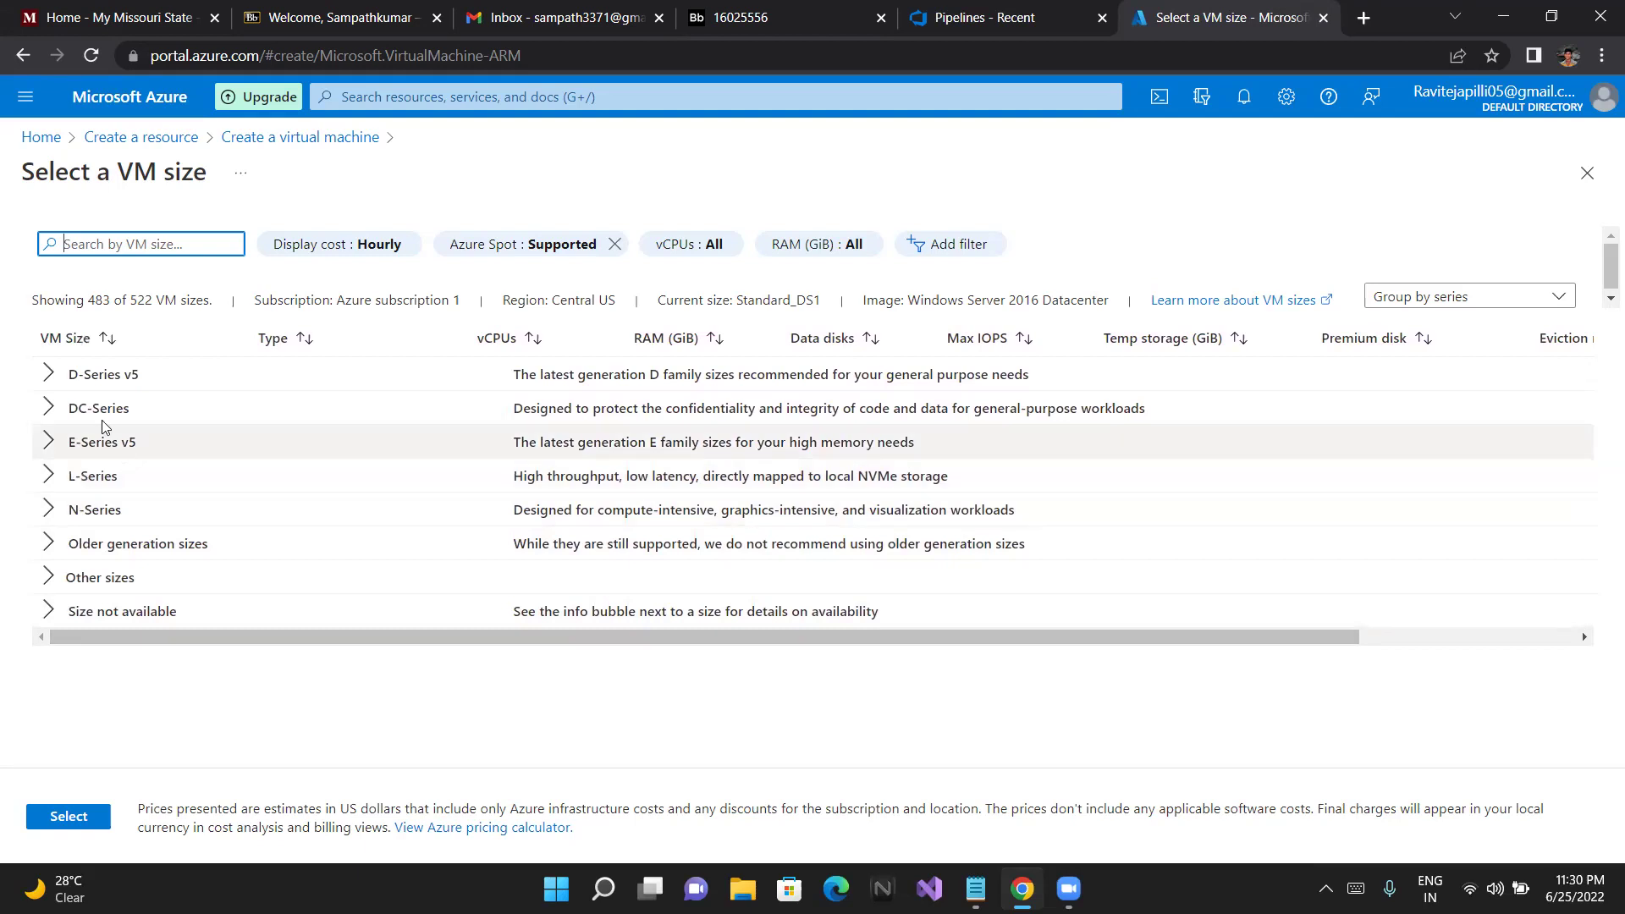
click(109, 374)
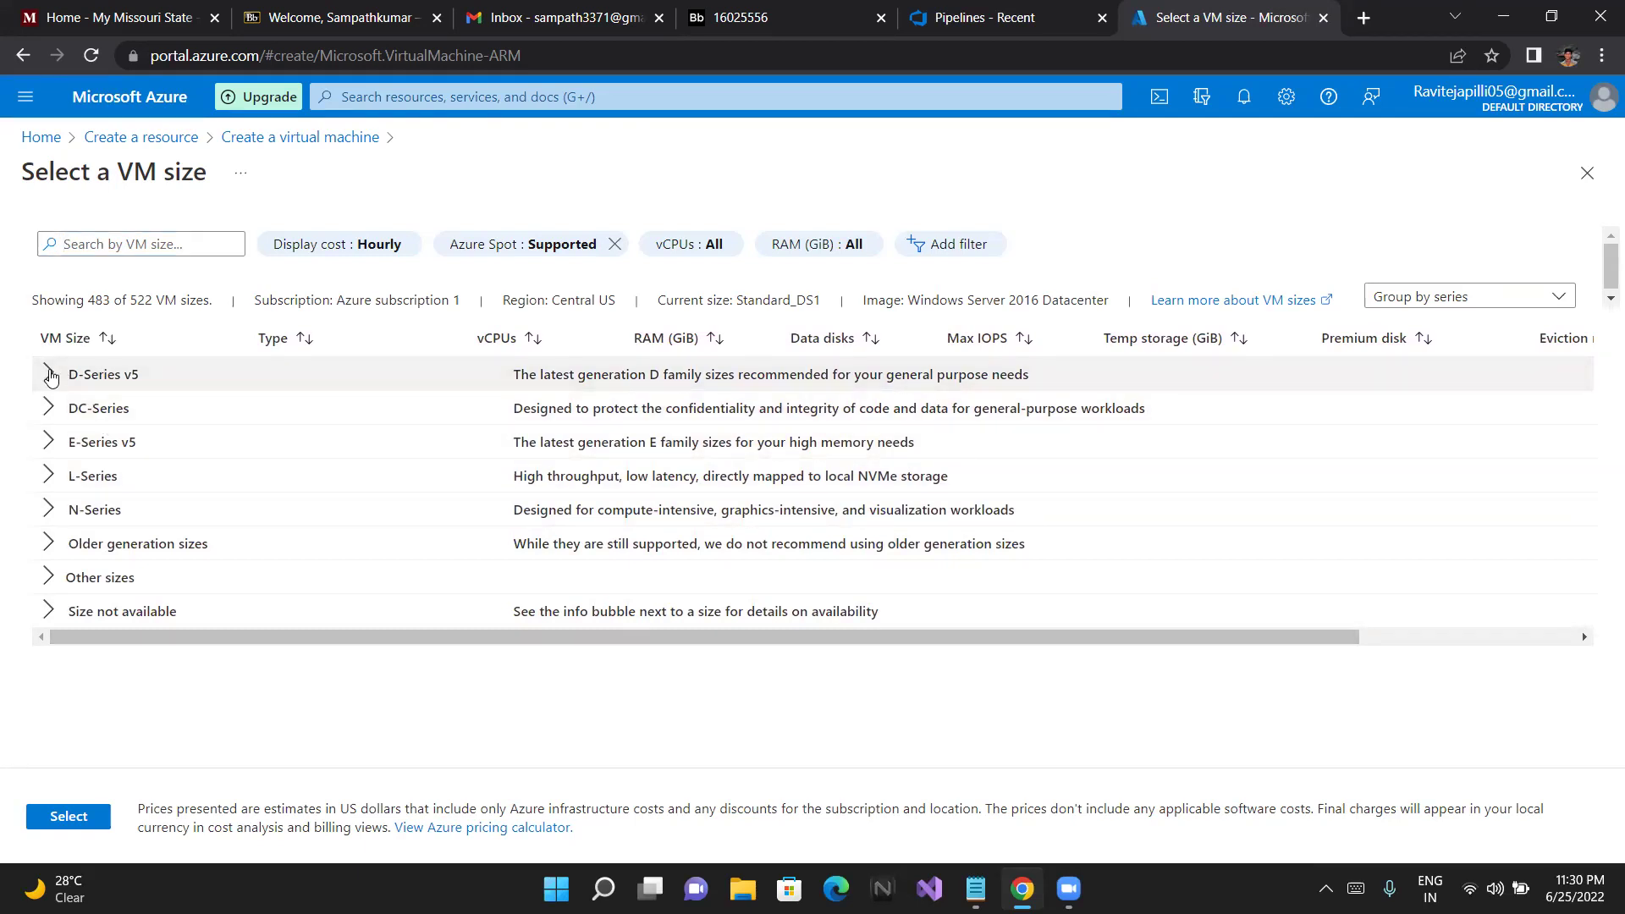
click(48, 374)
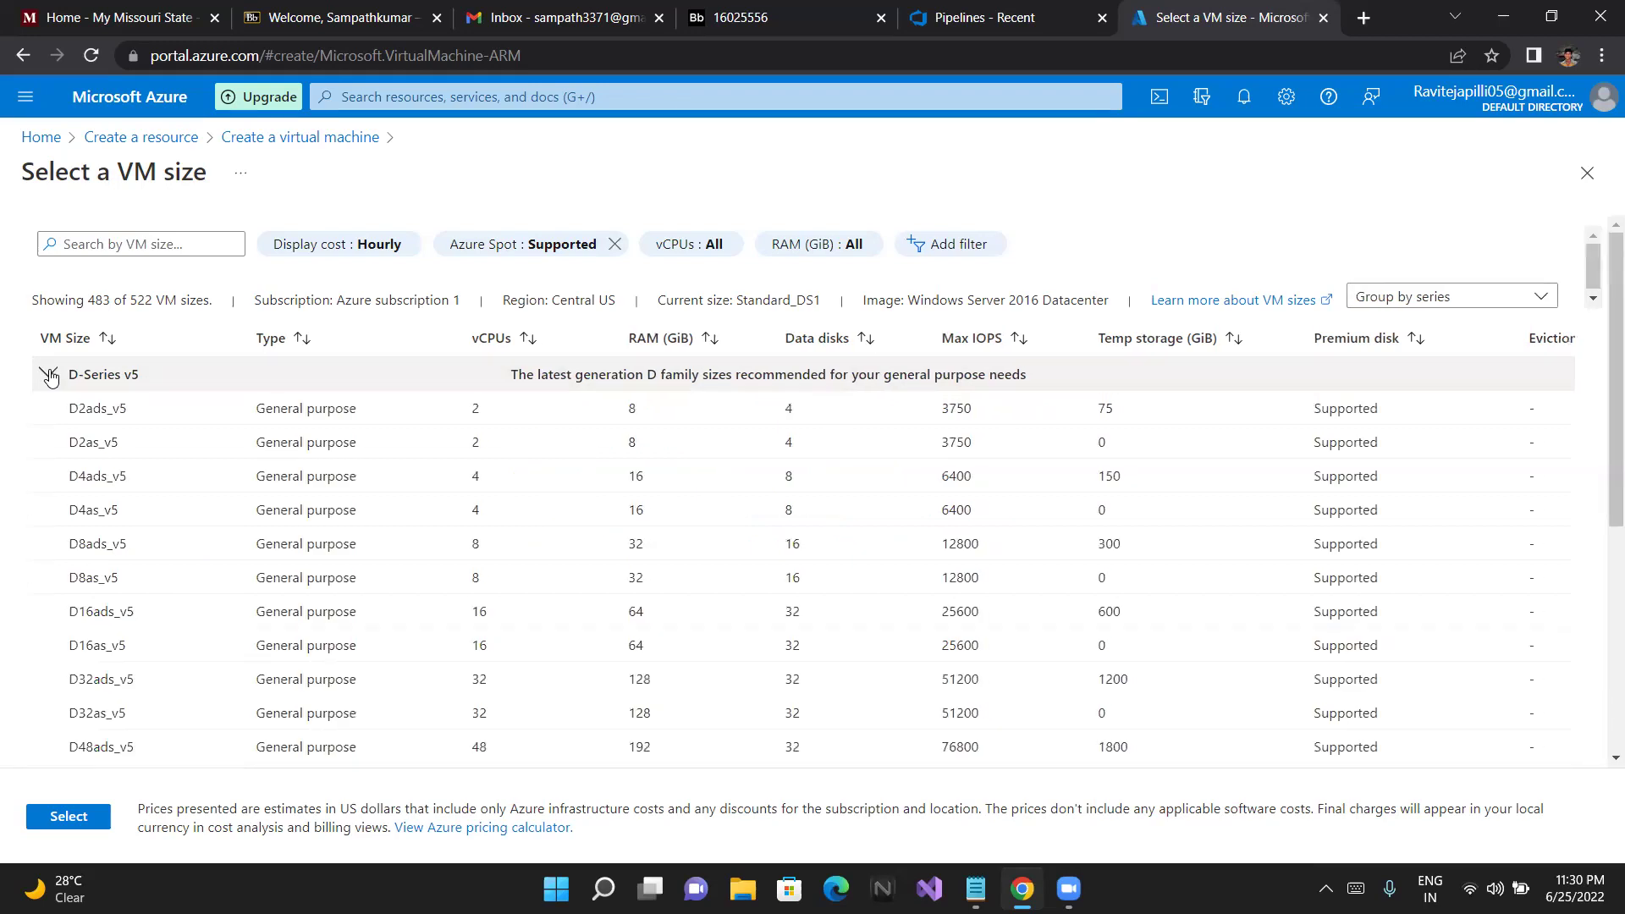
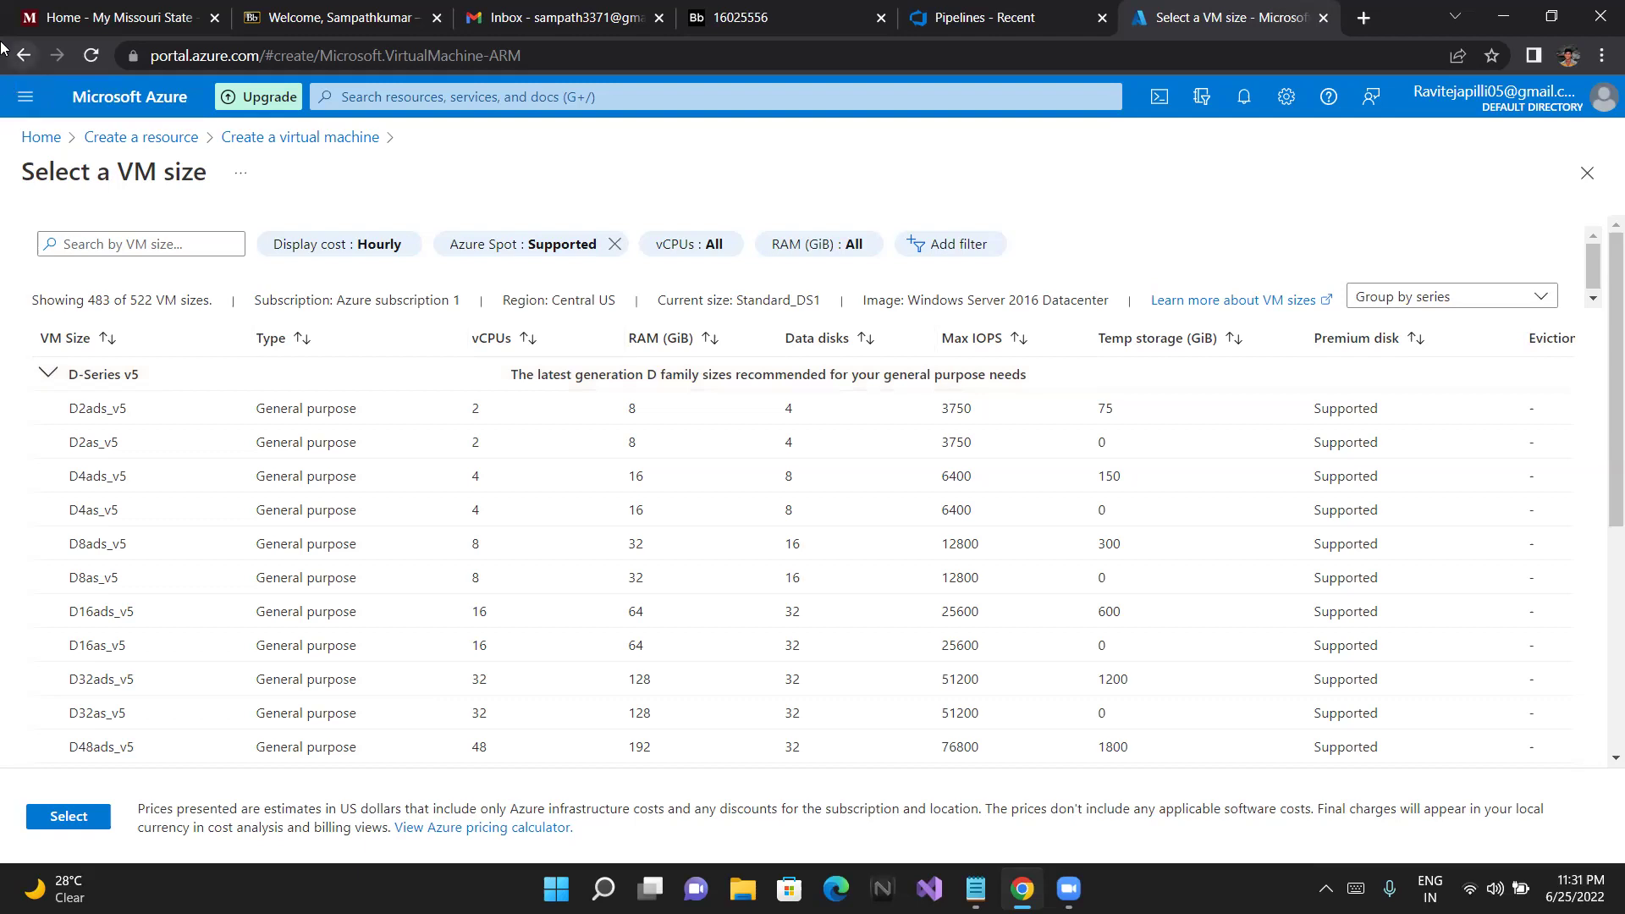
Close the VM size list keeping Standard_DS1 and scroll down to Administrator account
scroll(403, 332, down, 1)
scroll(403, 331, down, 1)
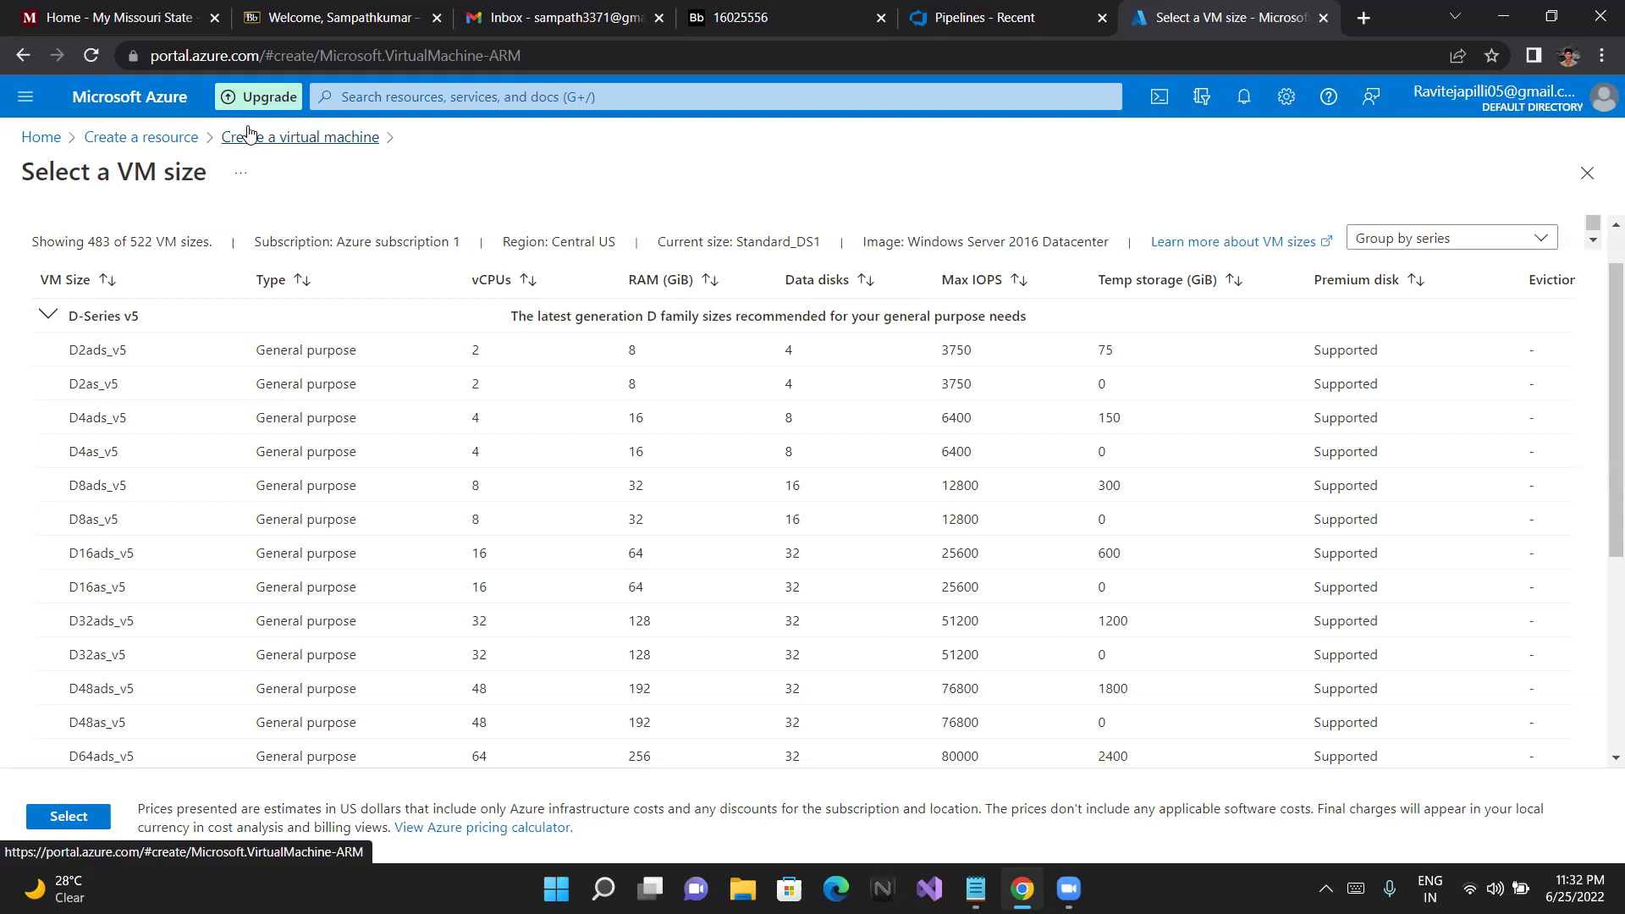
click(20, 55)
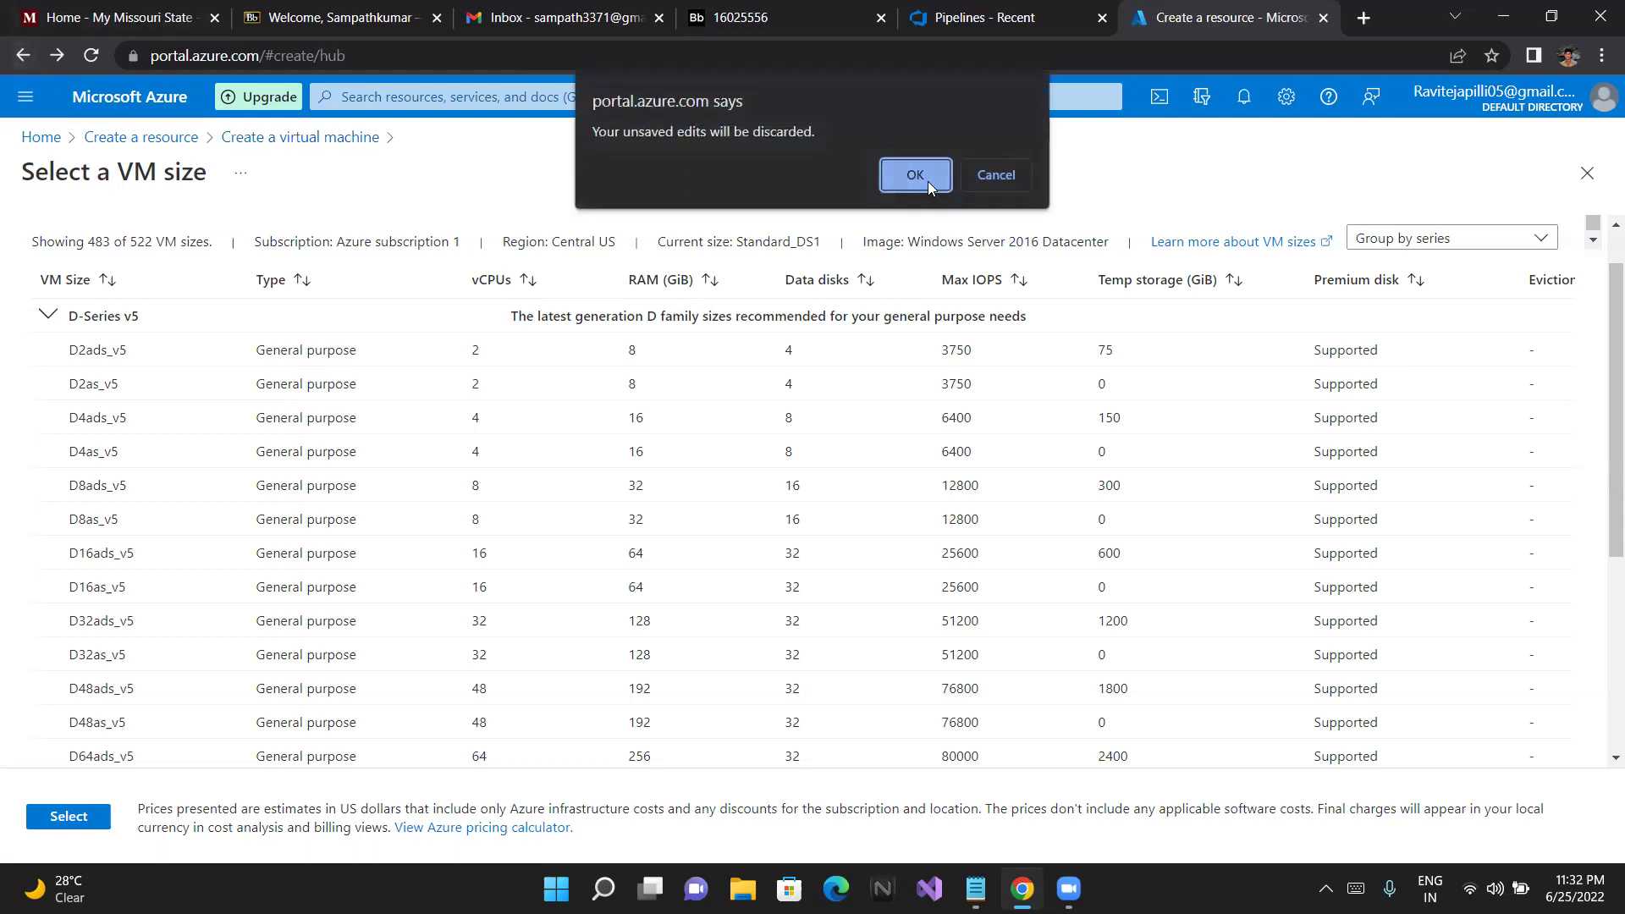
click(1007, 178)
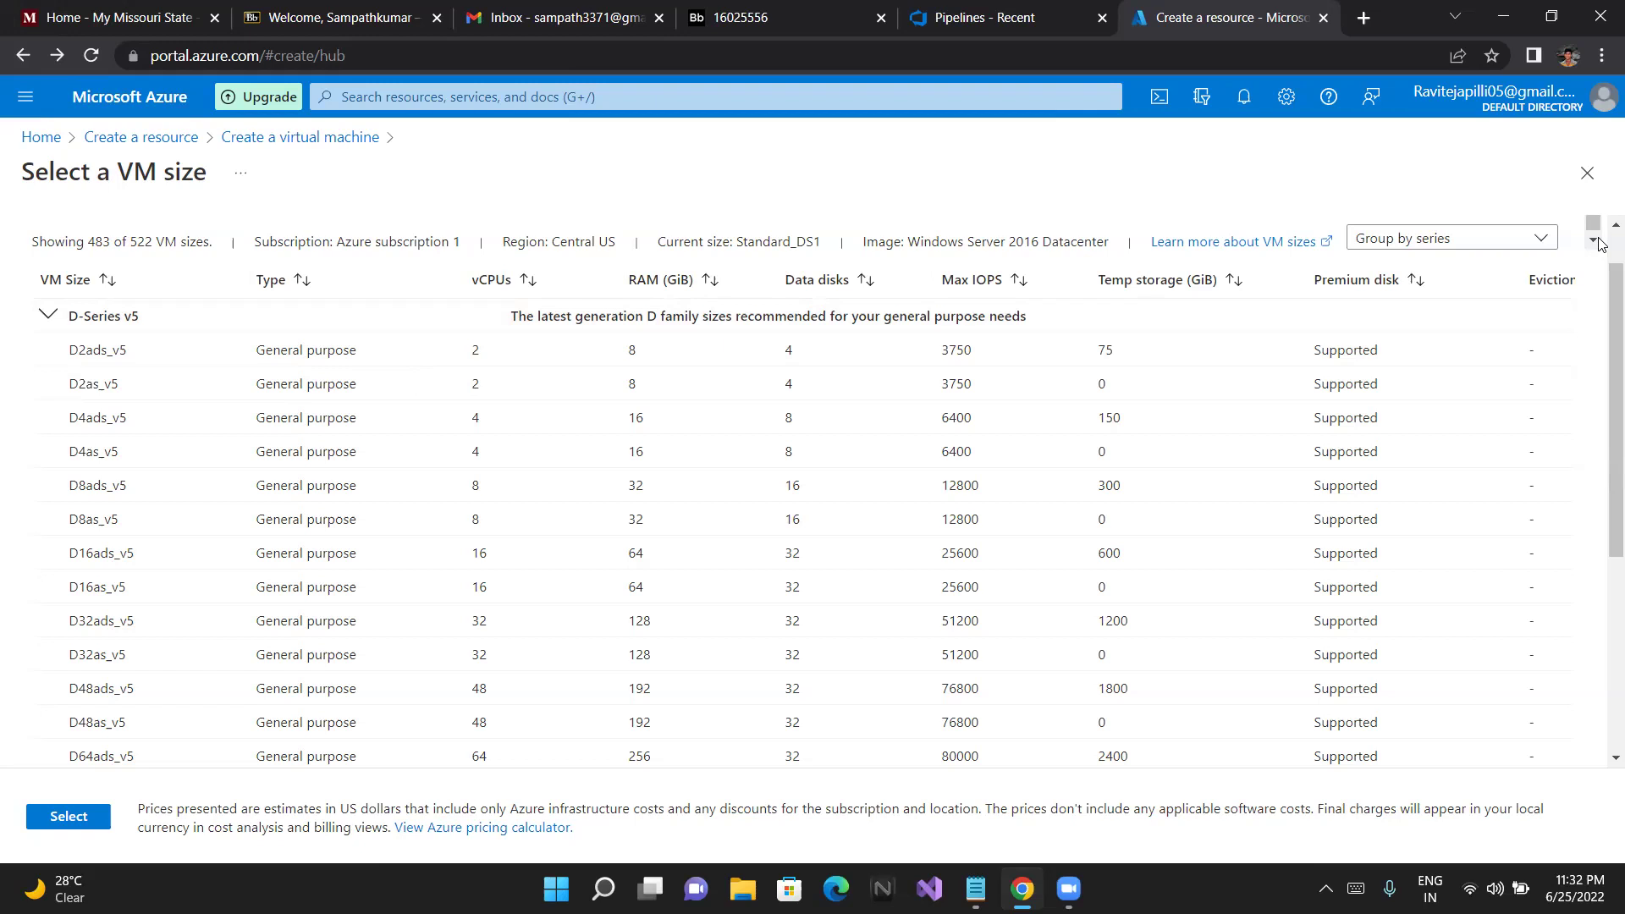
click(1587, 173)
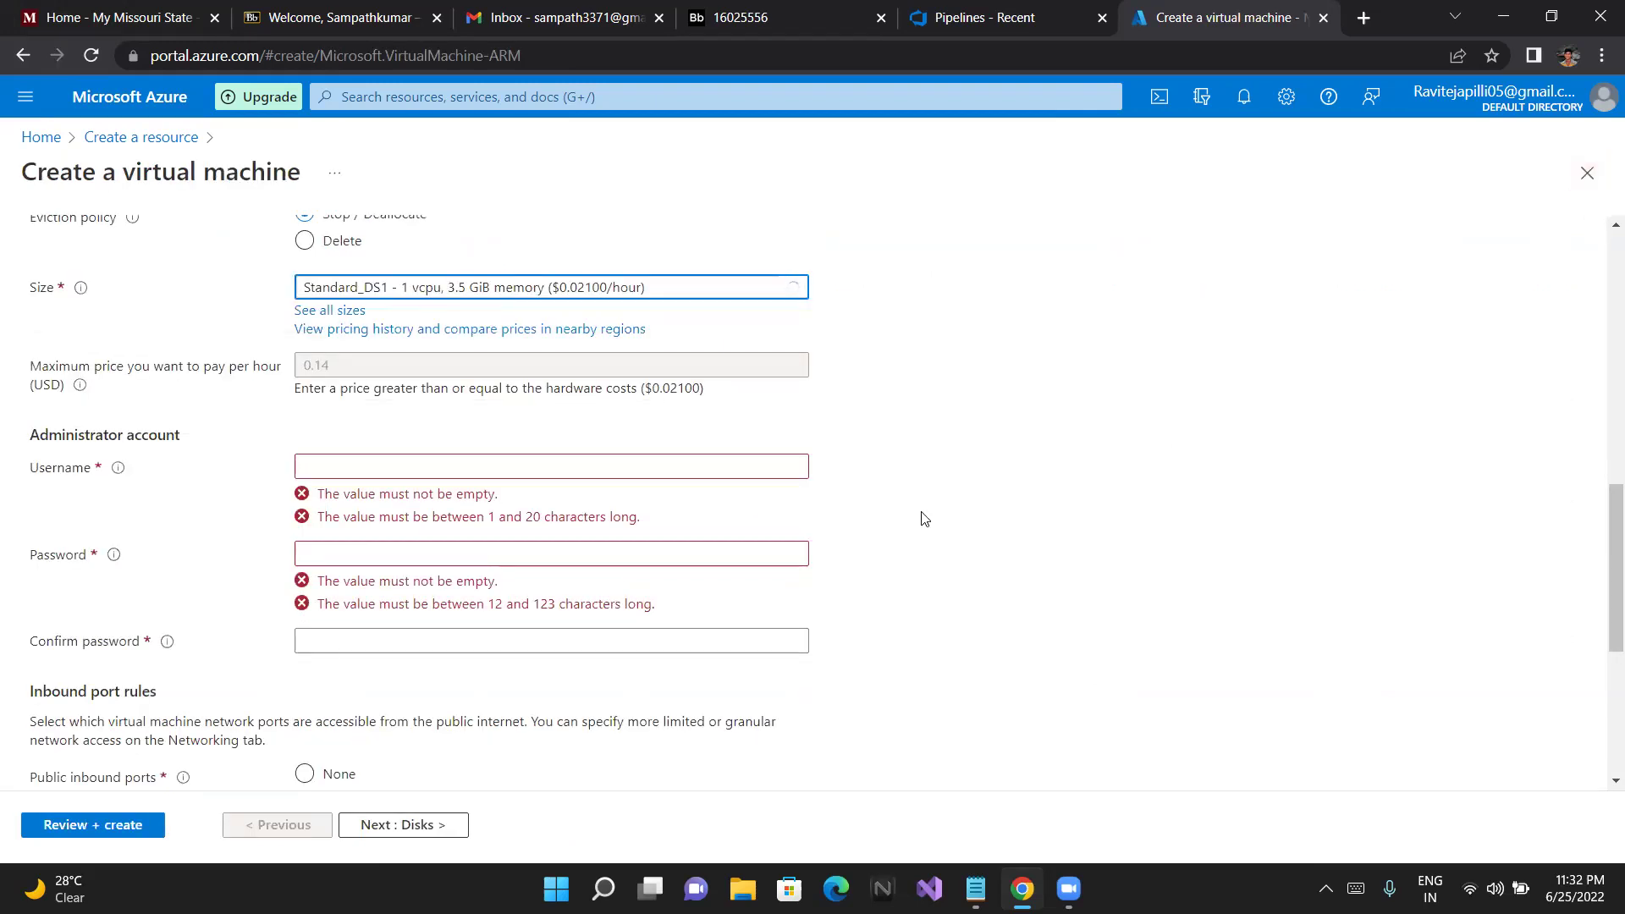
scroll(924, 518, down, 1)
scroll(924, 518, down, 1)
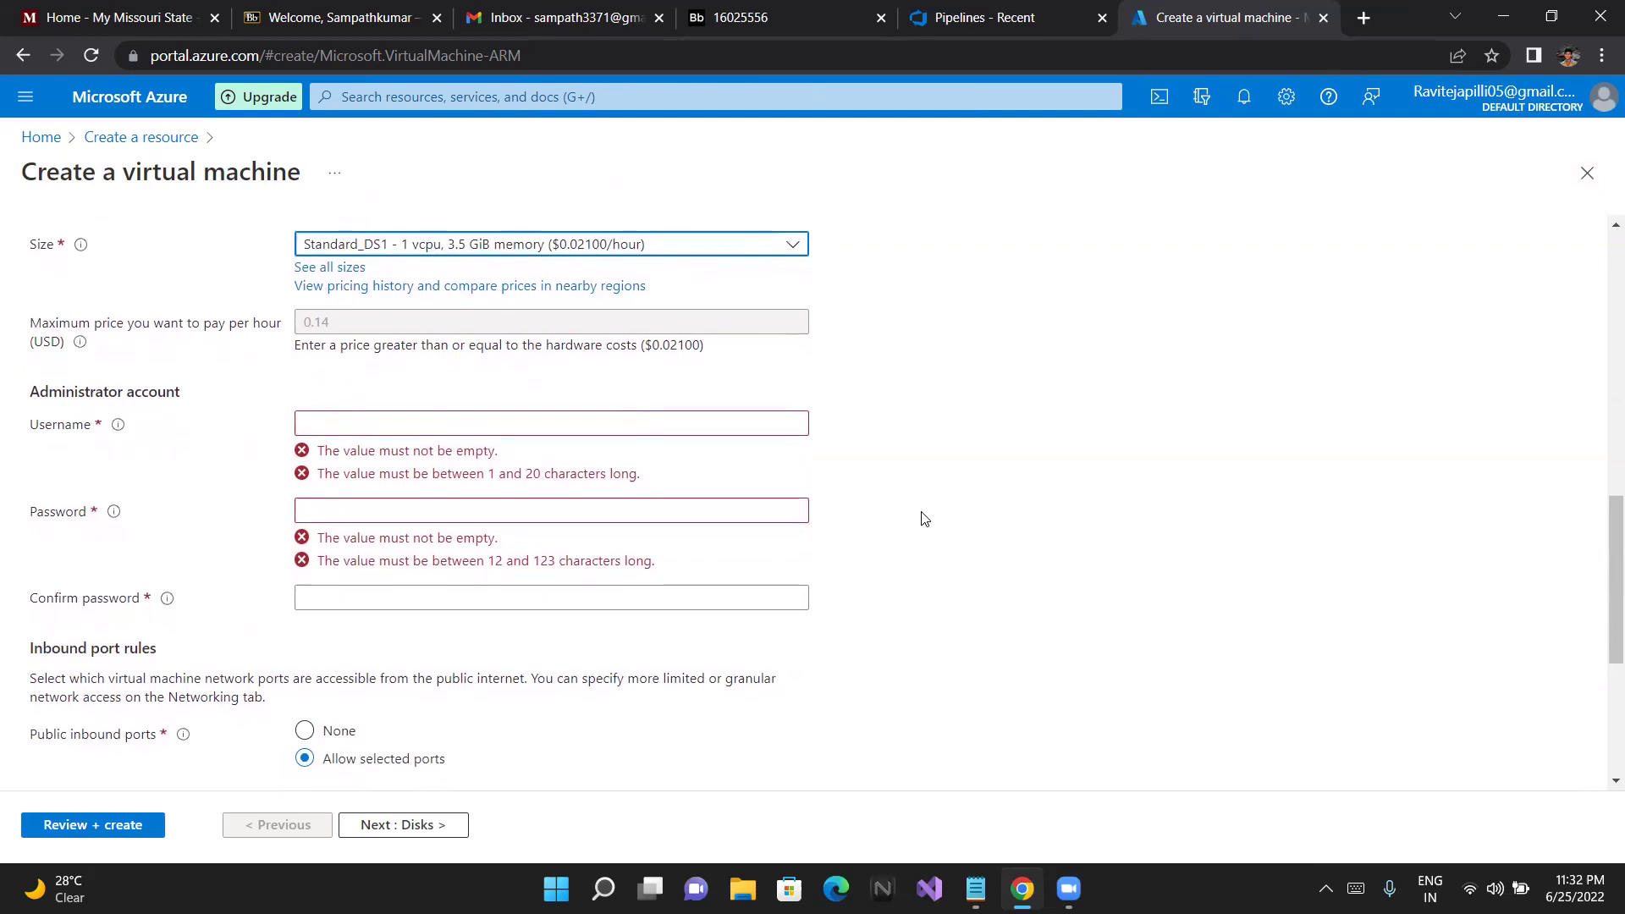
scroll(925, 518, down, 1)
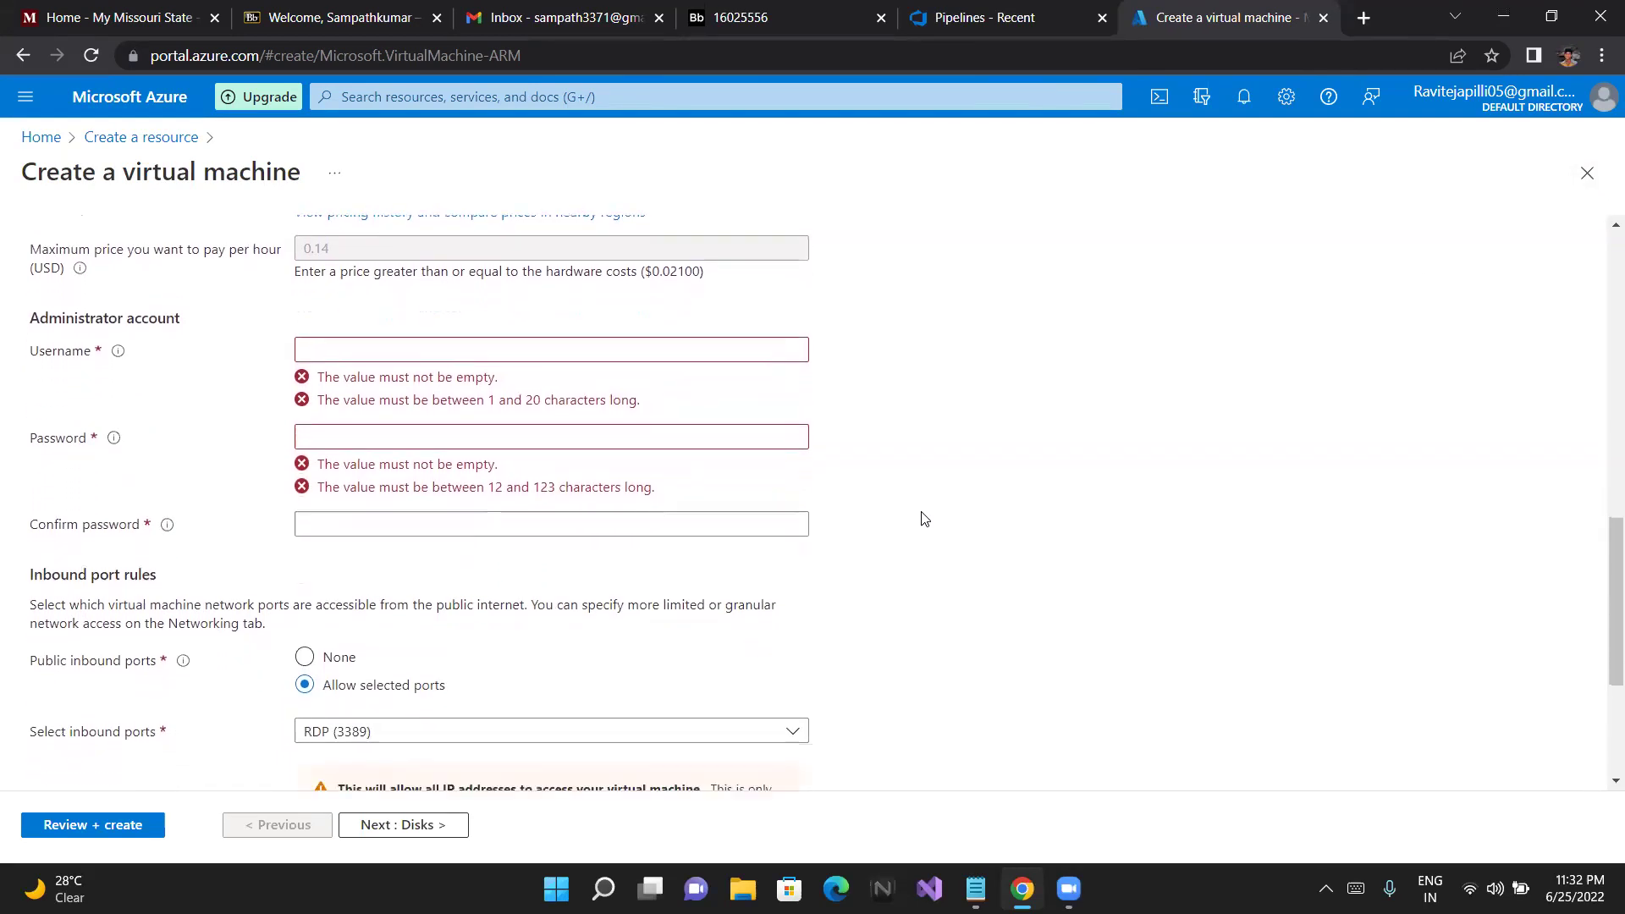
scroll(924, 518, down, 1)
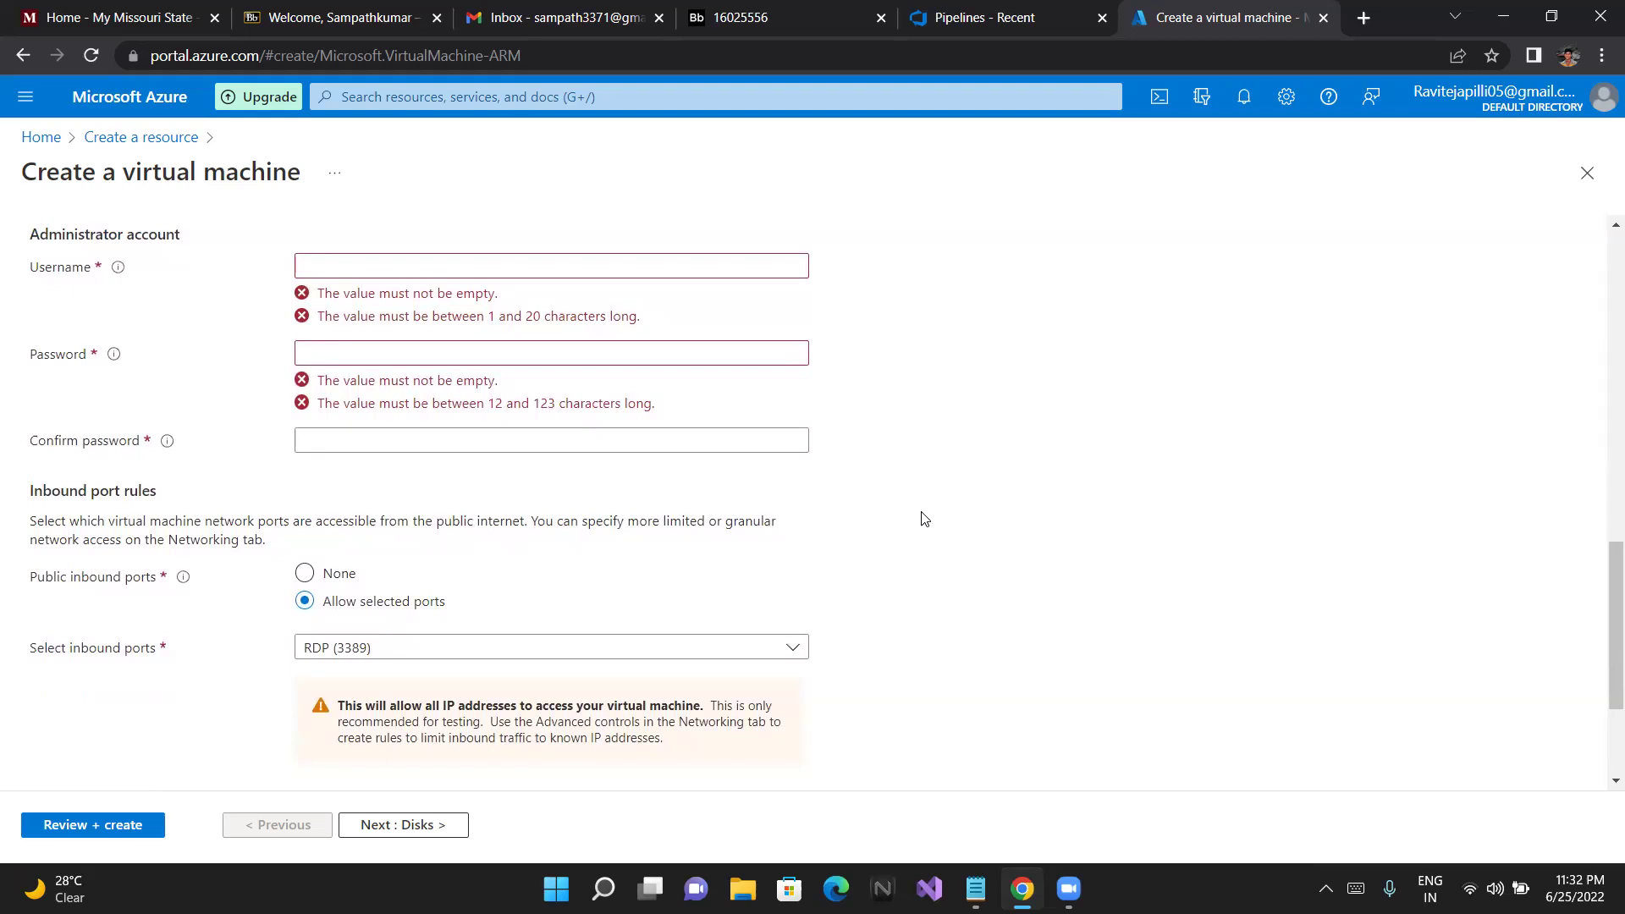
Enter admin as the administrator username
click(673, 263)
text(Ad)
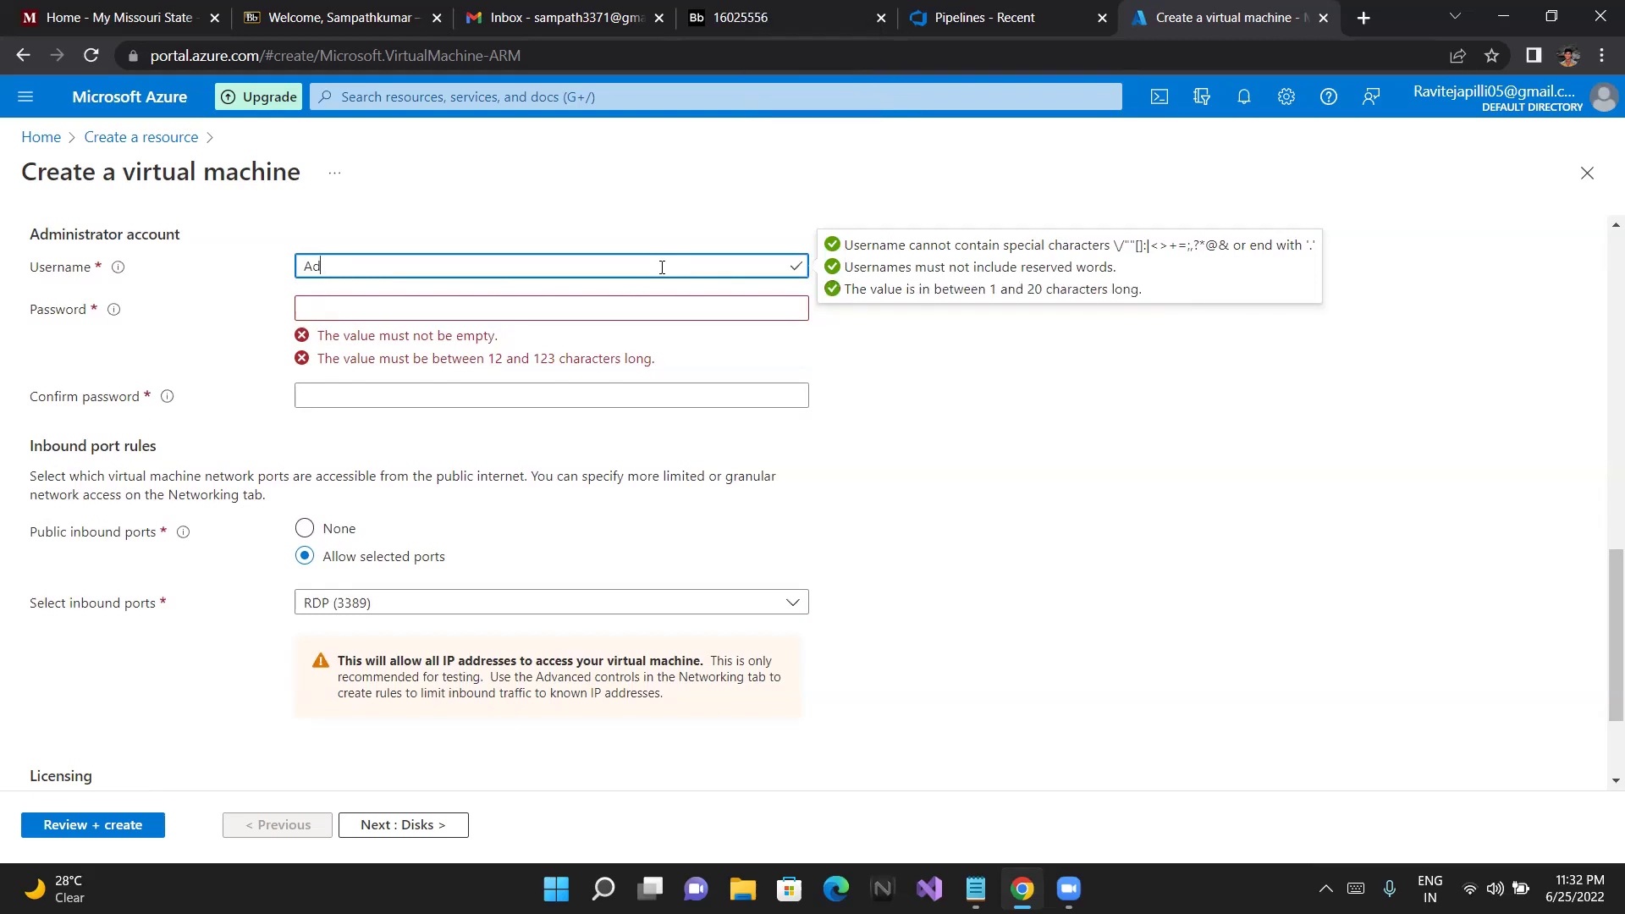
text(min)
key(BackSpace)
key(BackSpace)
key(BackSpace)
key(BackSpace)
key(BackSpace)
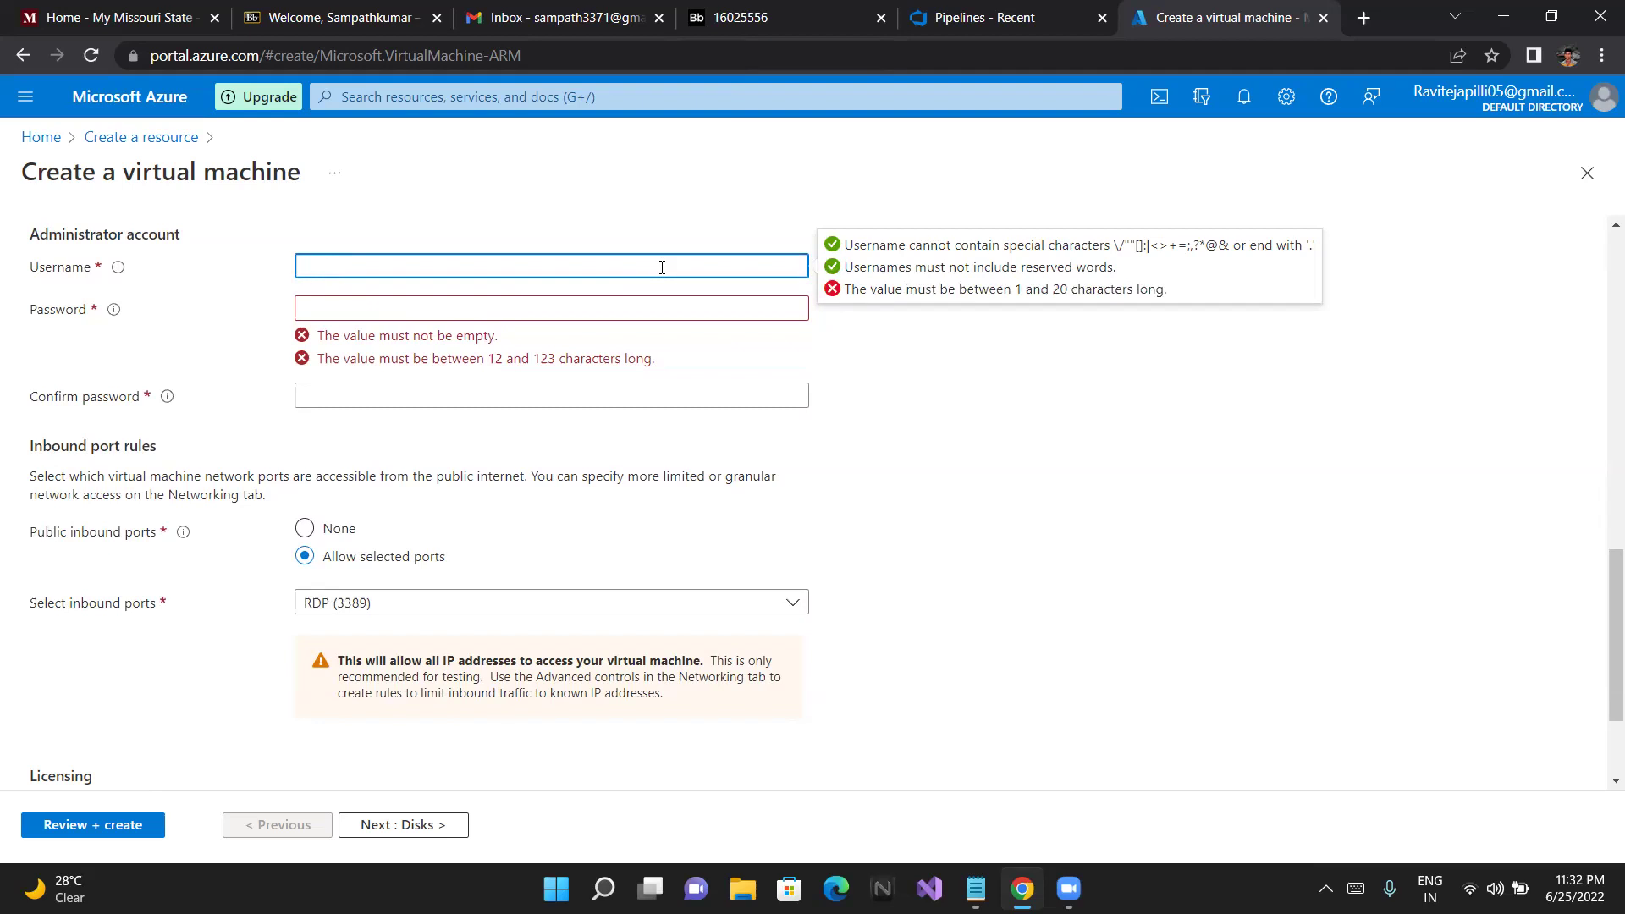
text(admin)
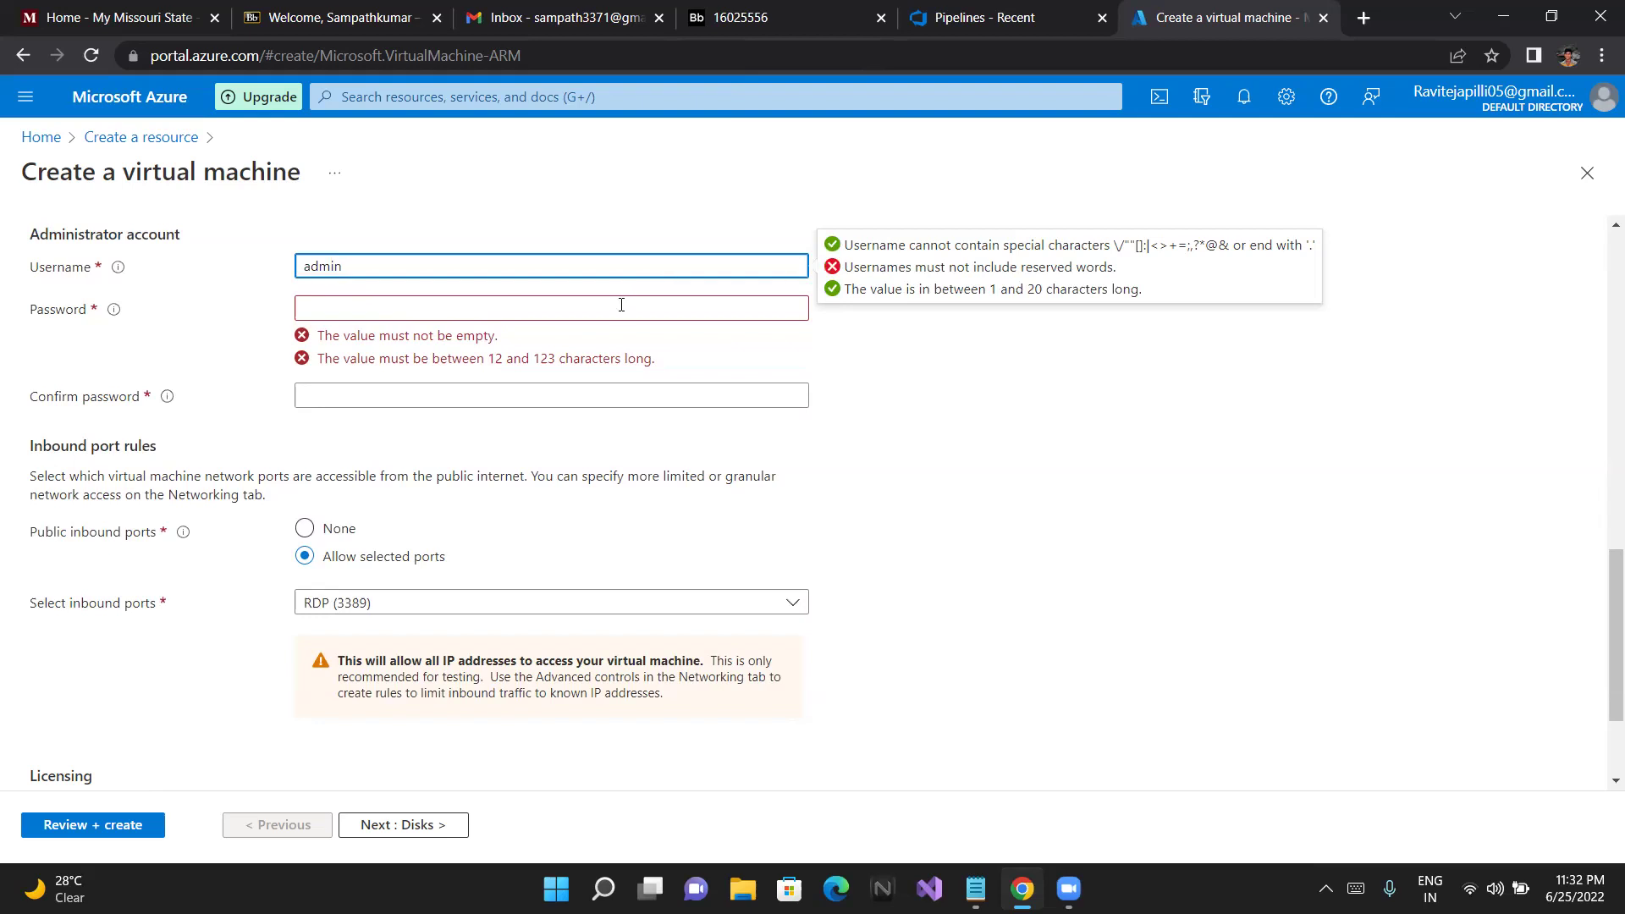
Enter the administrator password, then clear it and retype it with a capital first letter
click(626, 312)
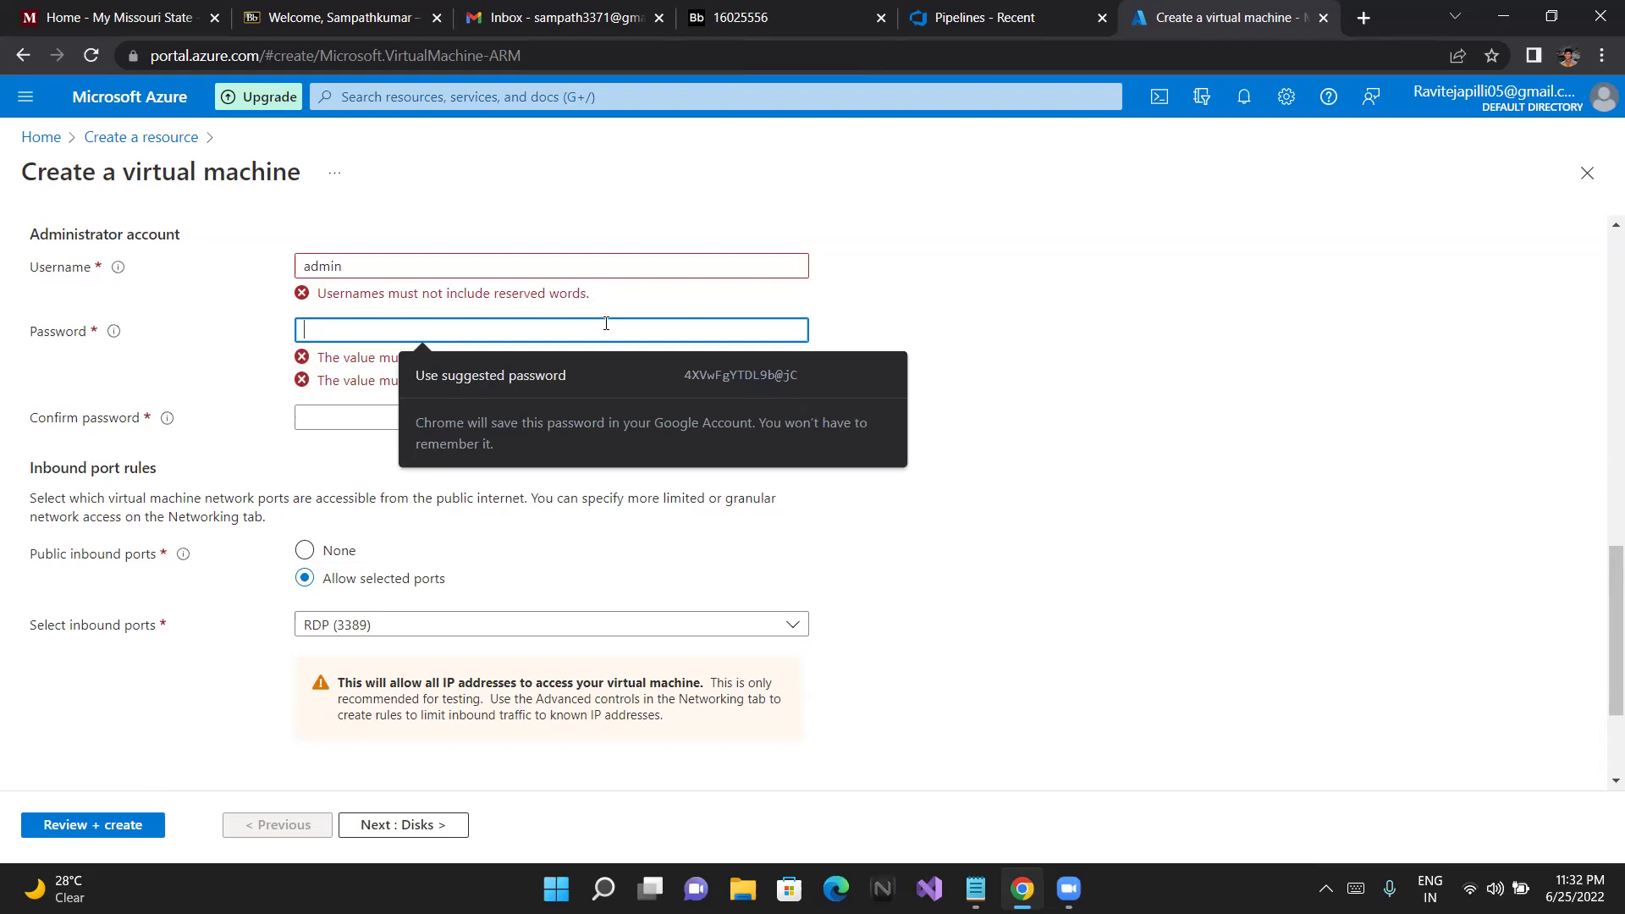
text(•••••)
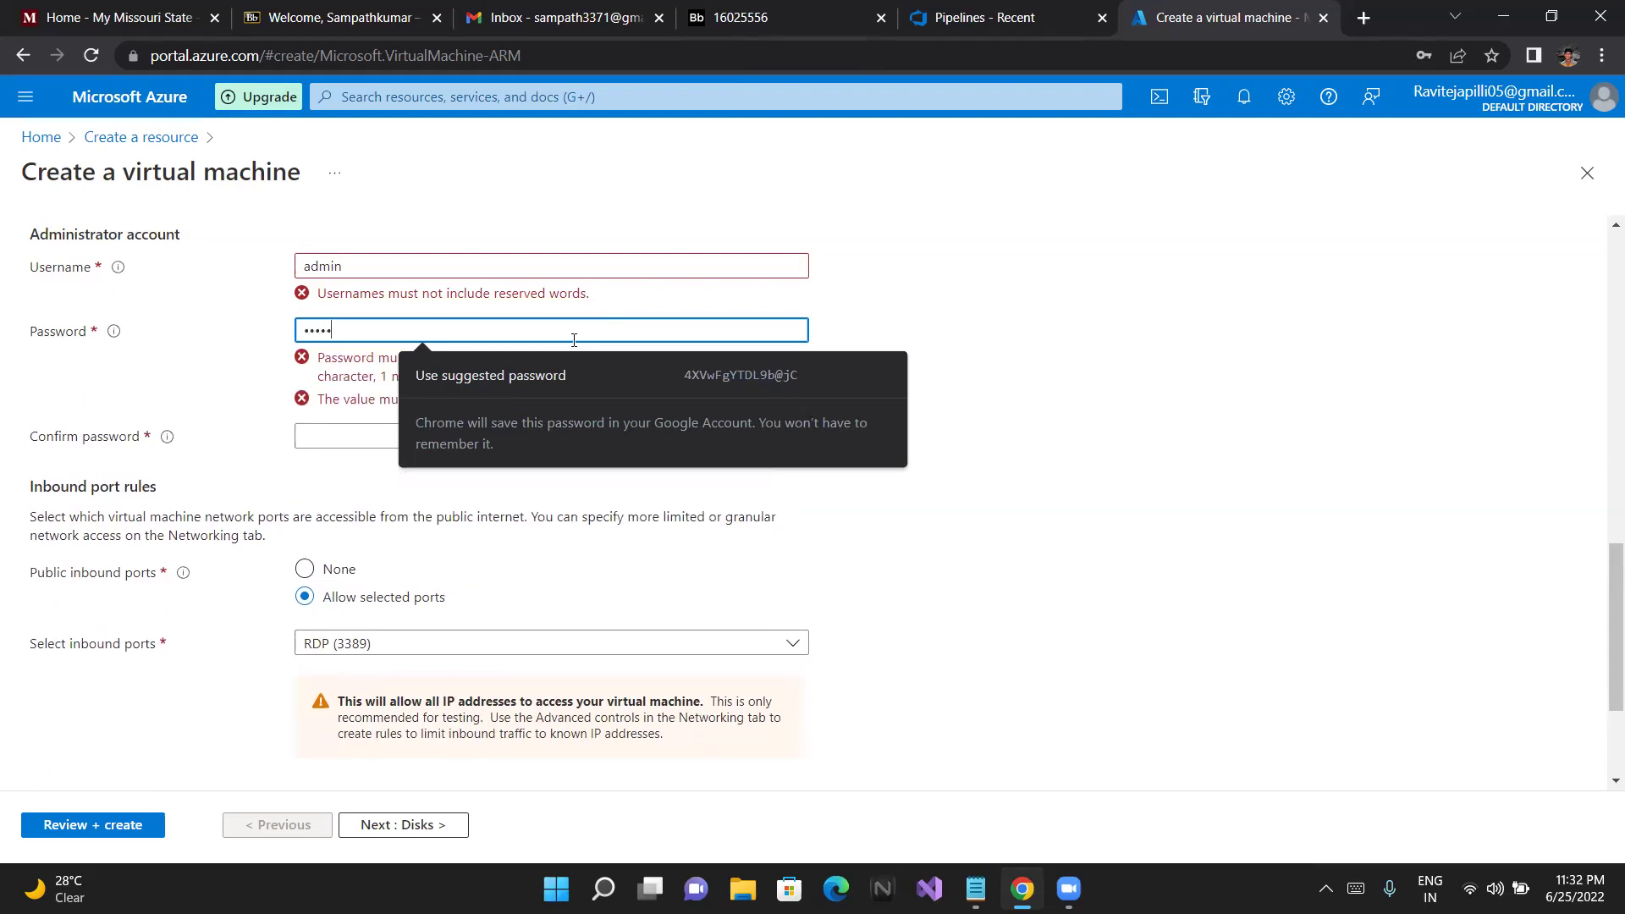
click(344, 430)
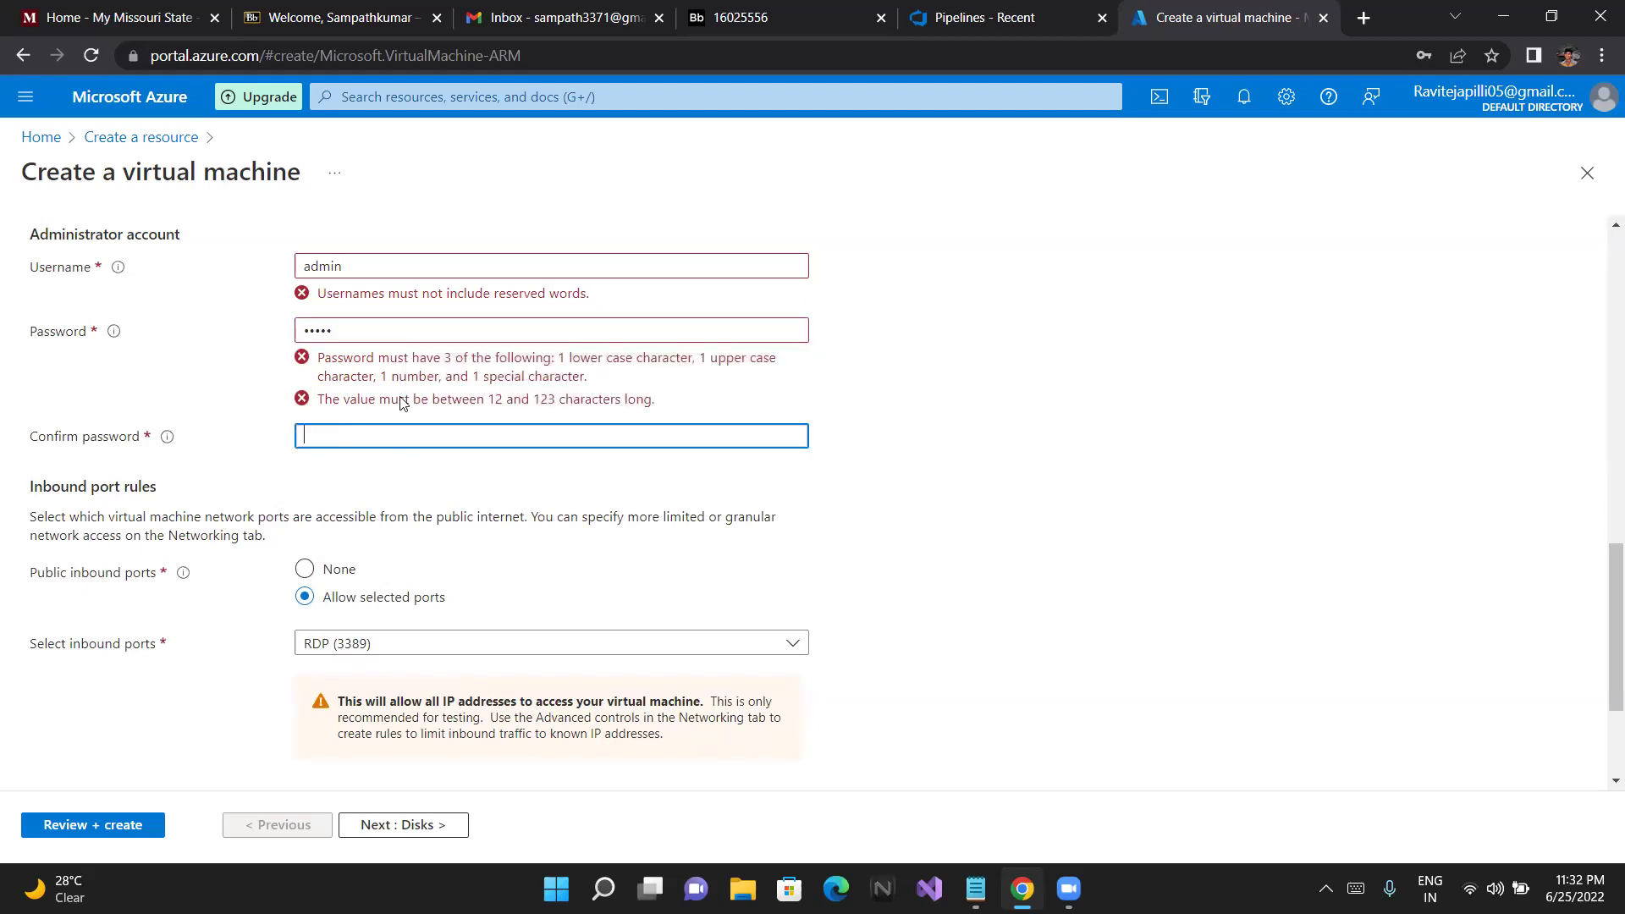
click(467, 331)
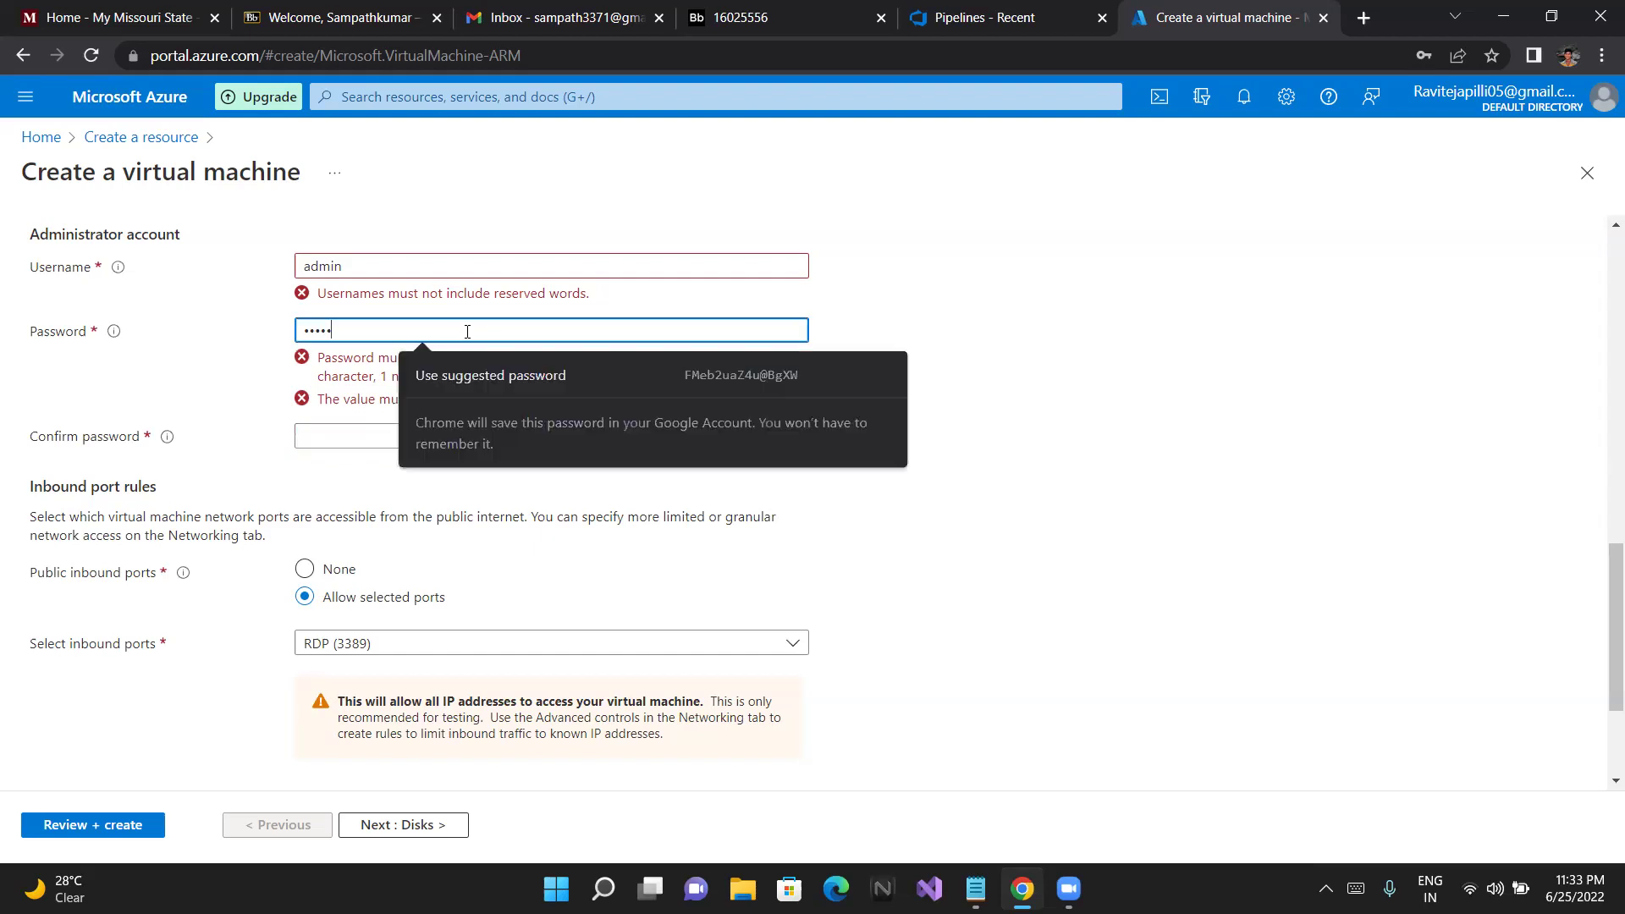
drag(331, 331, 275, 334)
key(BackSpace)
key(Caps_Lock)
text(A)
key(Caps_Lock)
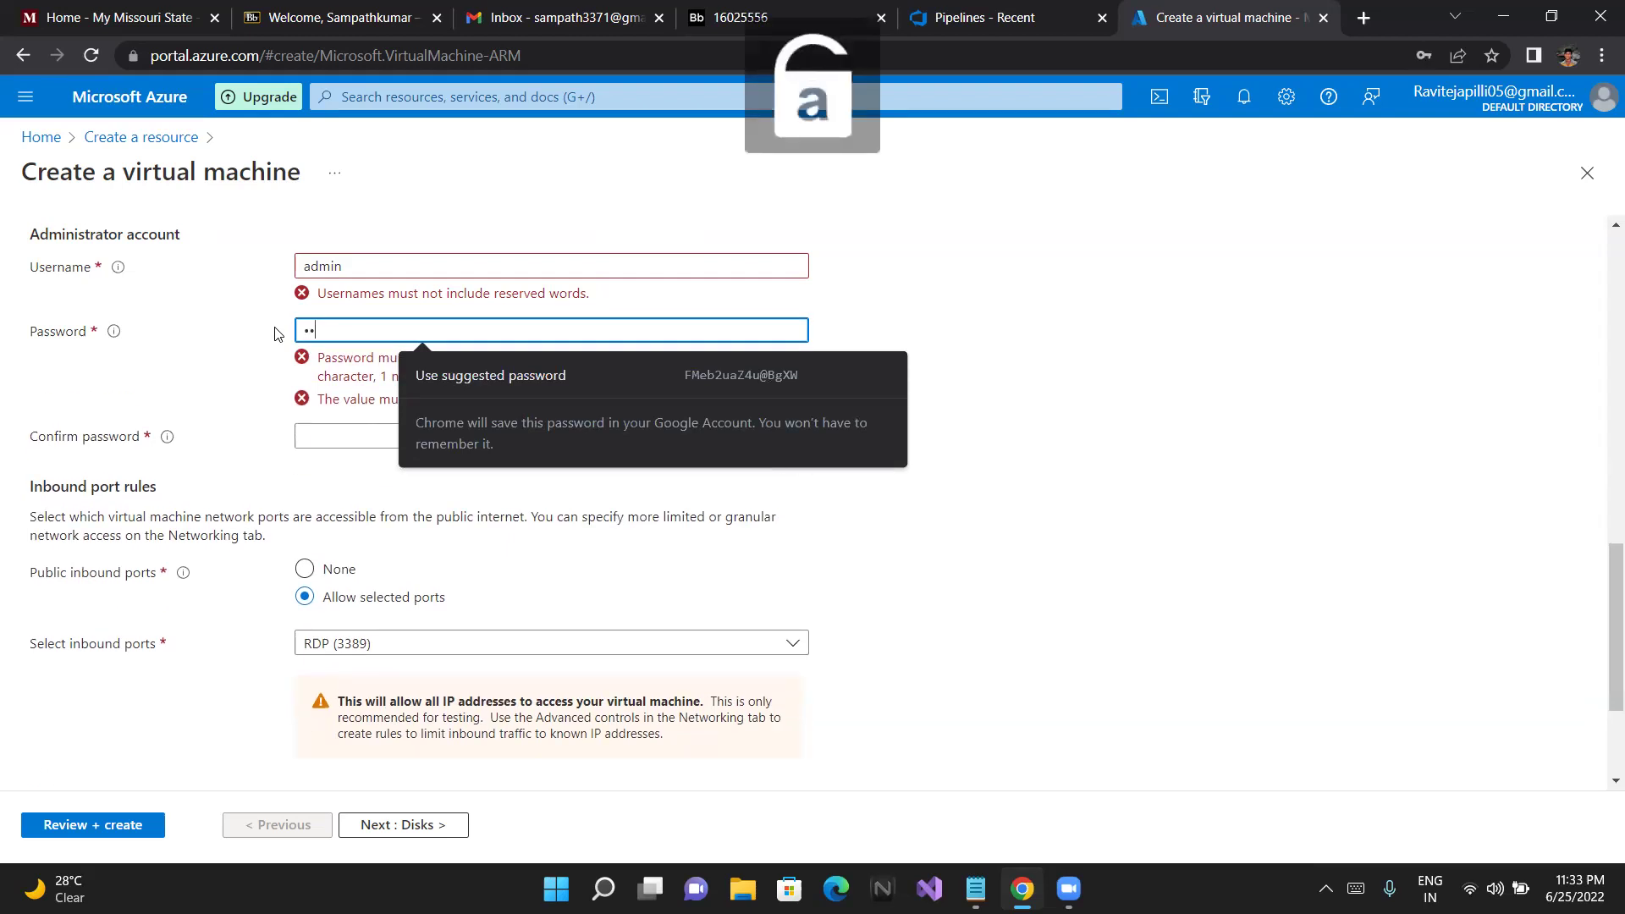
text(dmin)
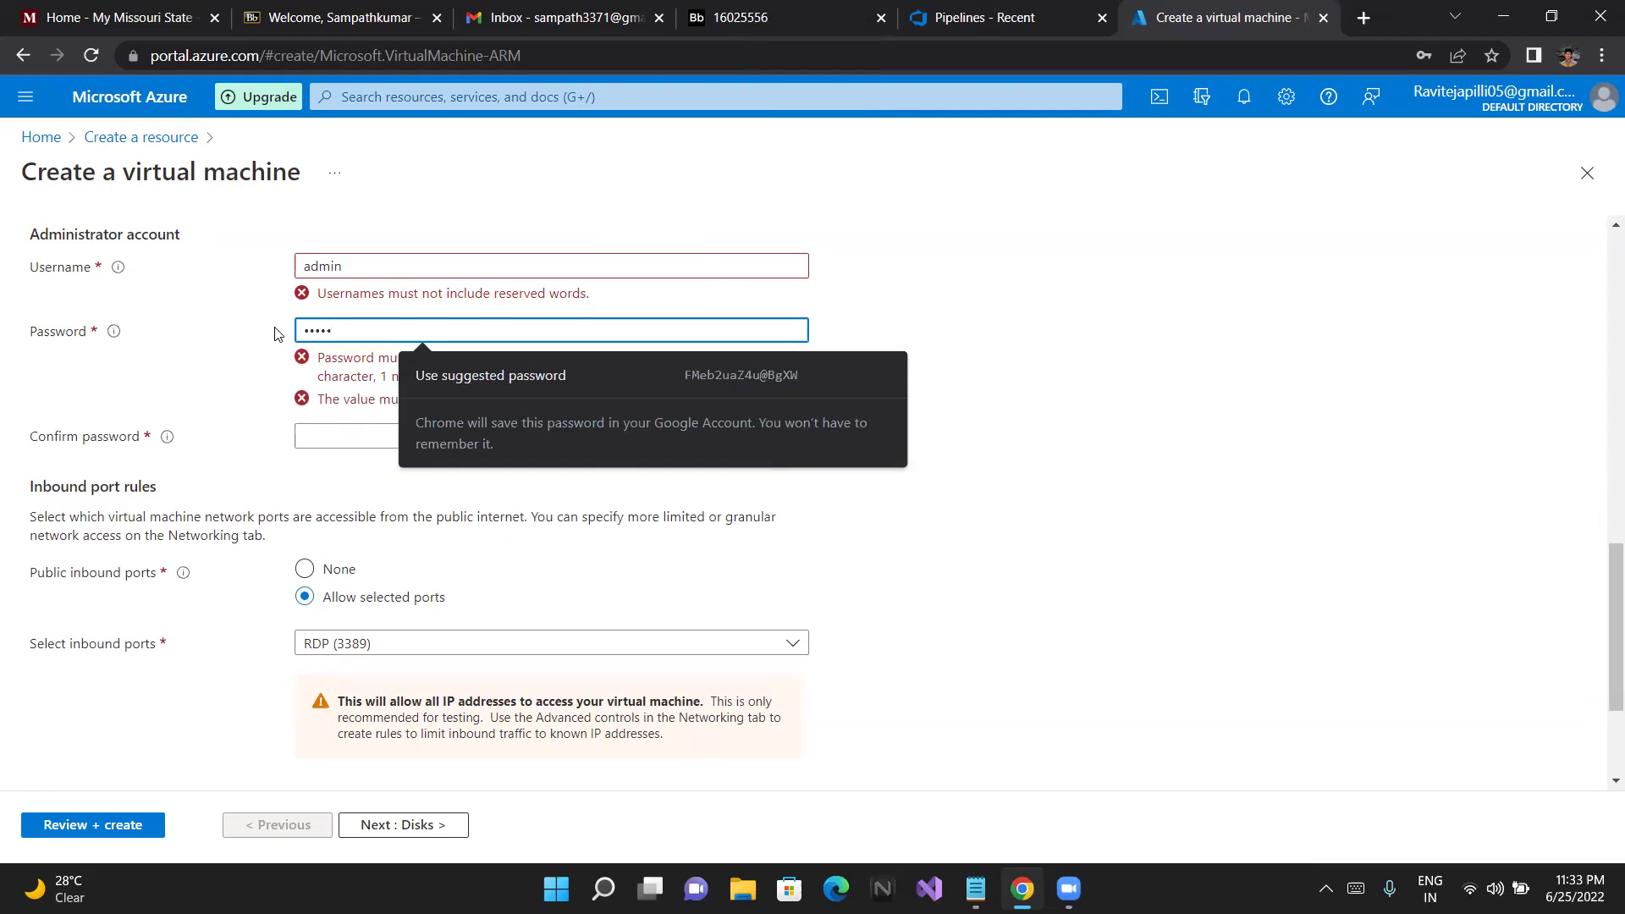
text(@123)
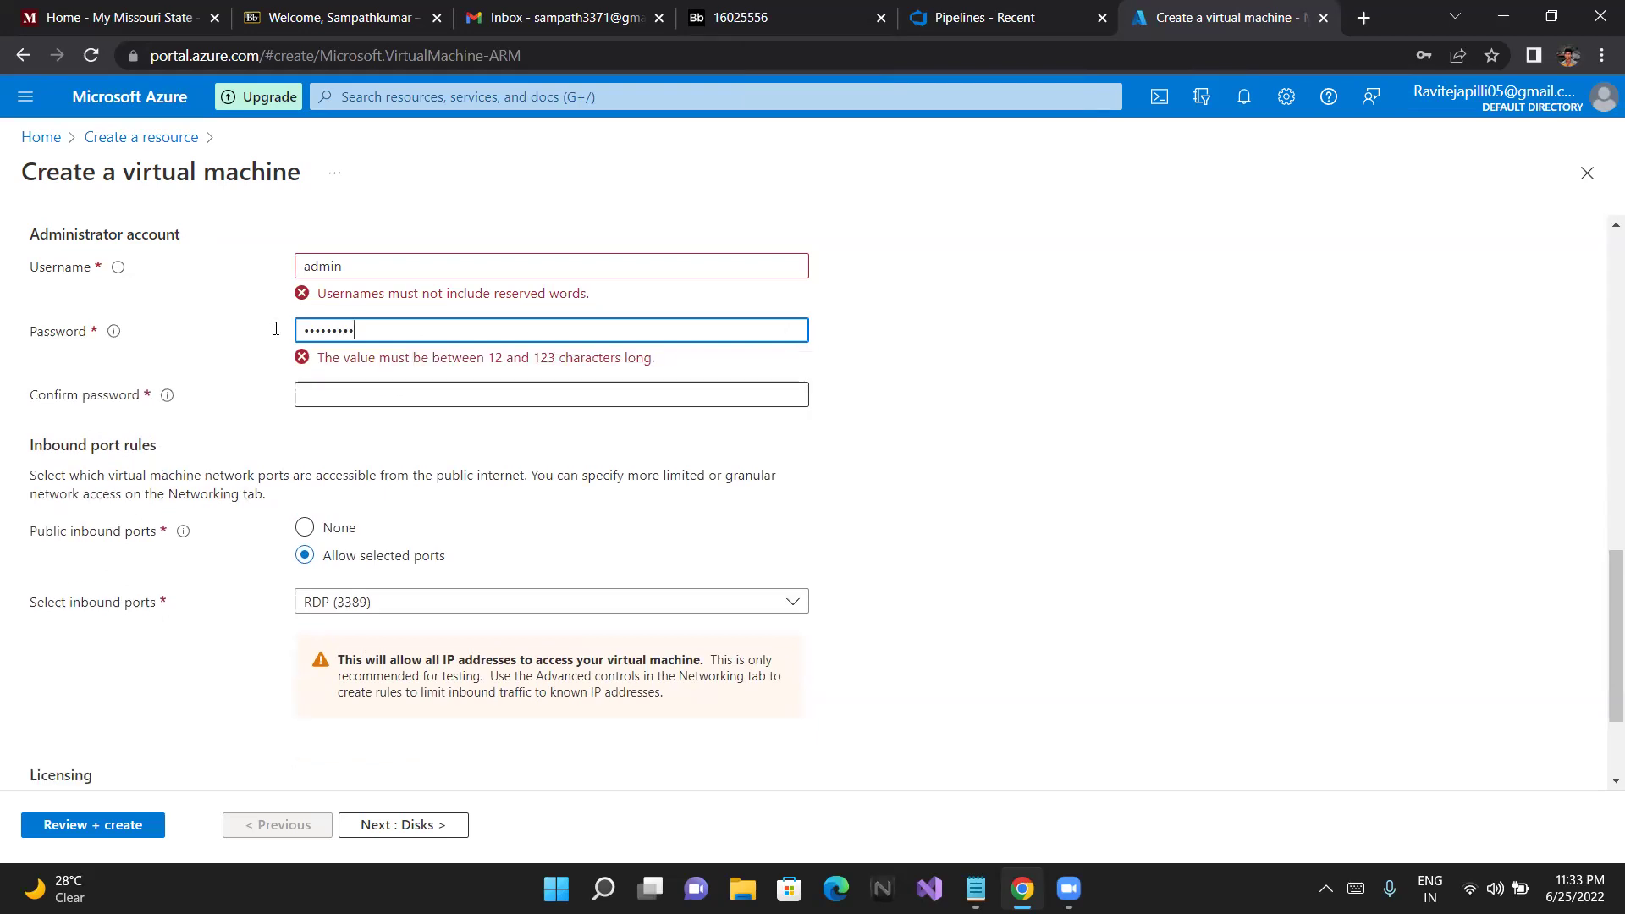
key(Tab)
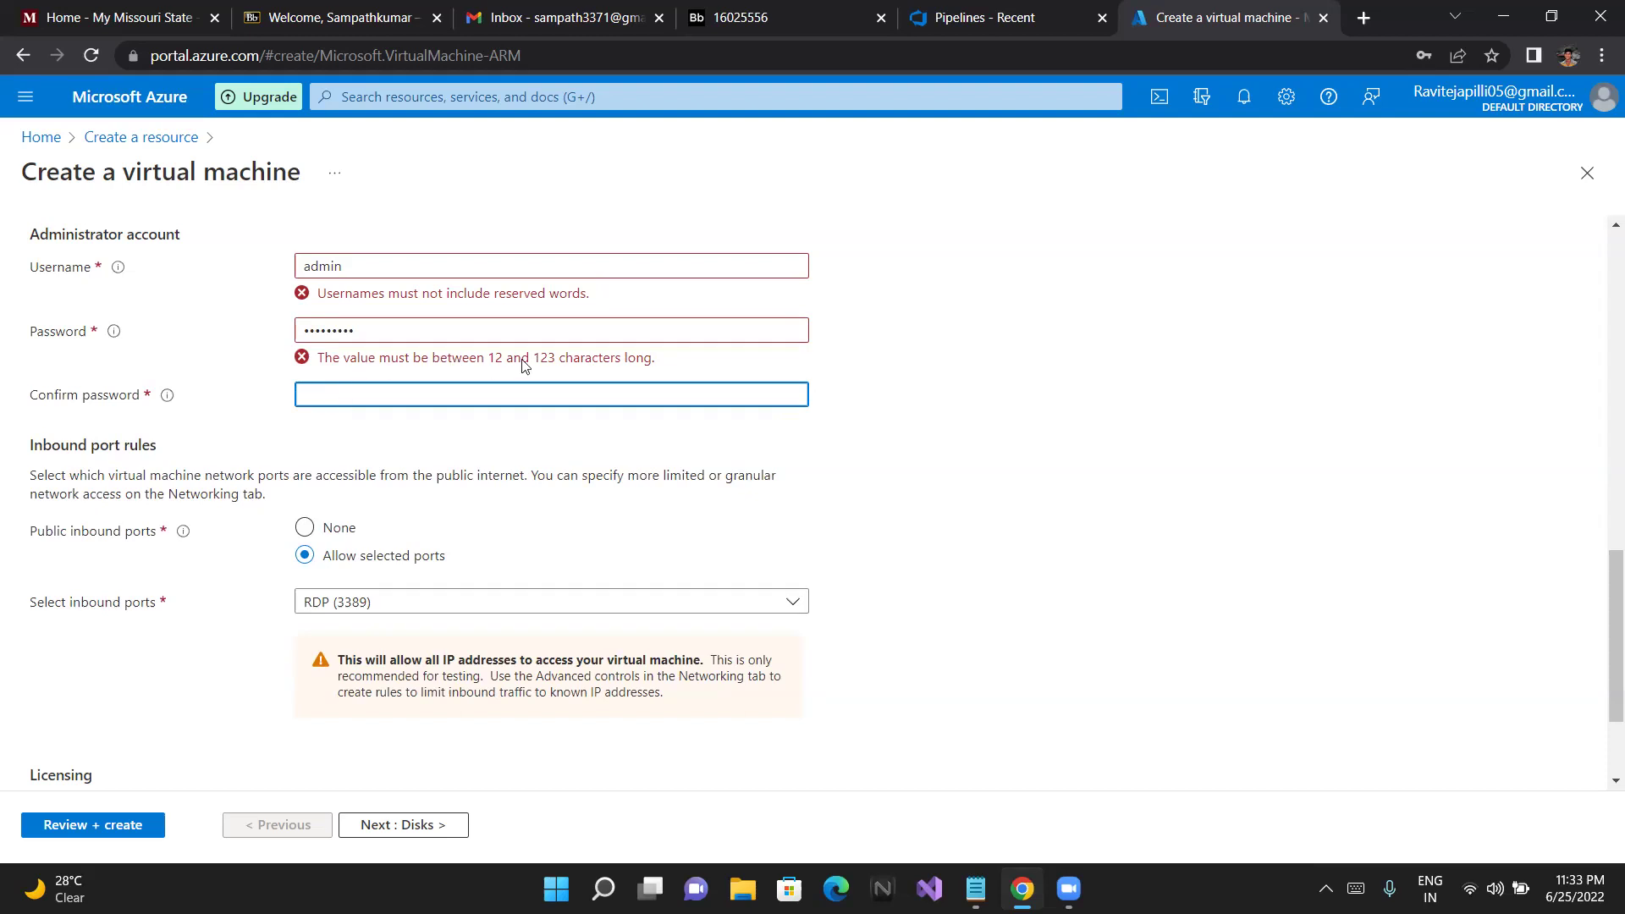
Lengthen the password and fill in Confirm password so the mismatch error clears
click(388, 328)
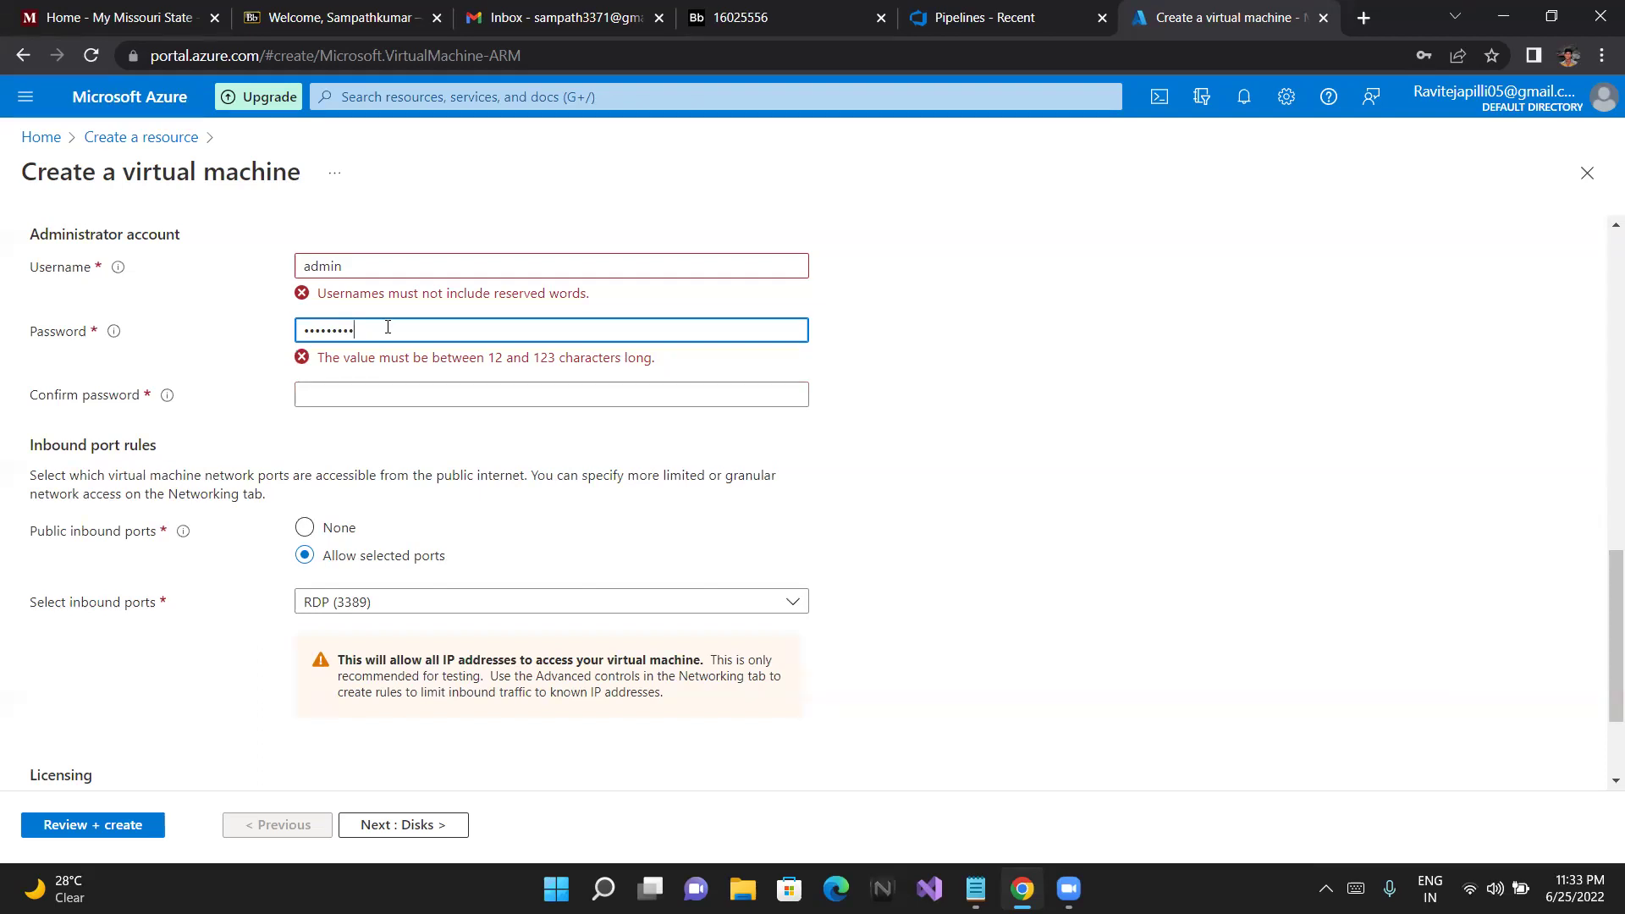
text(12)
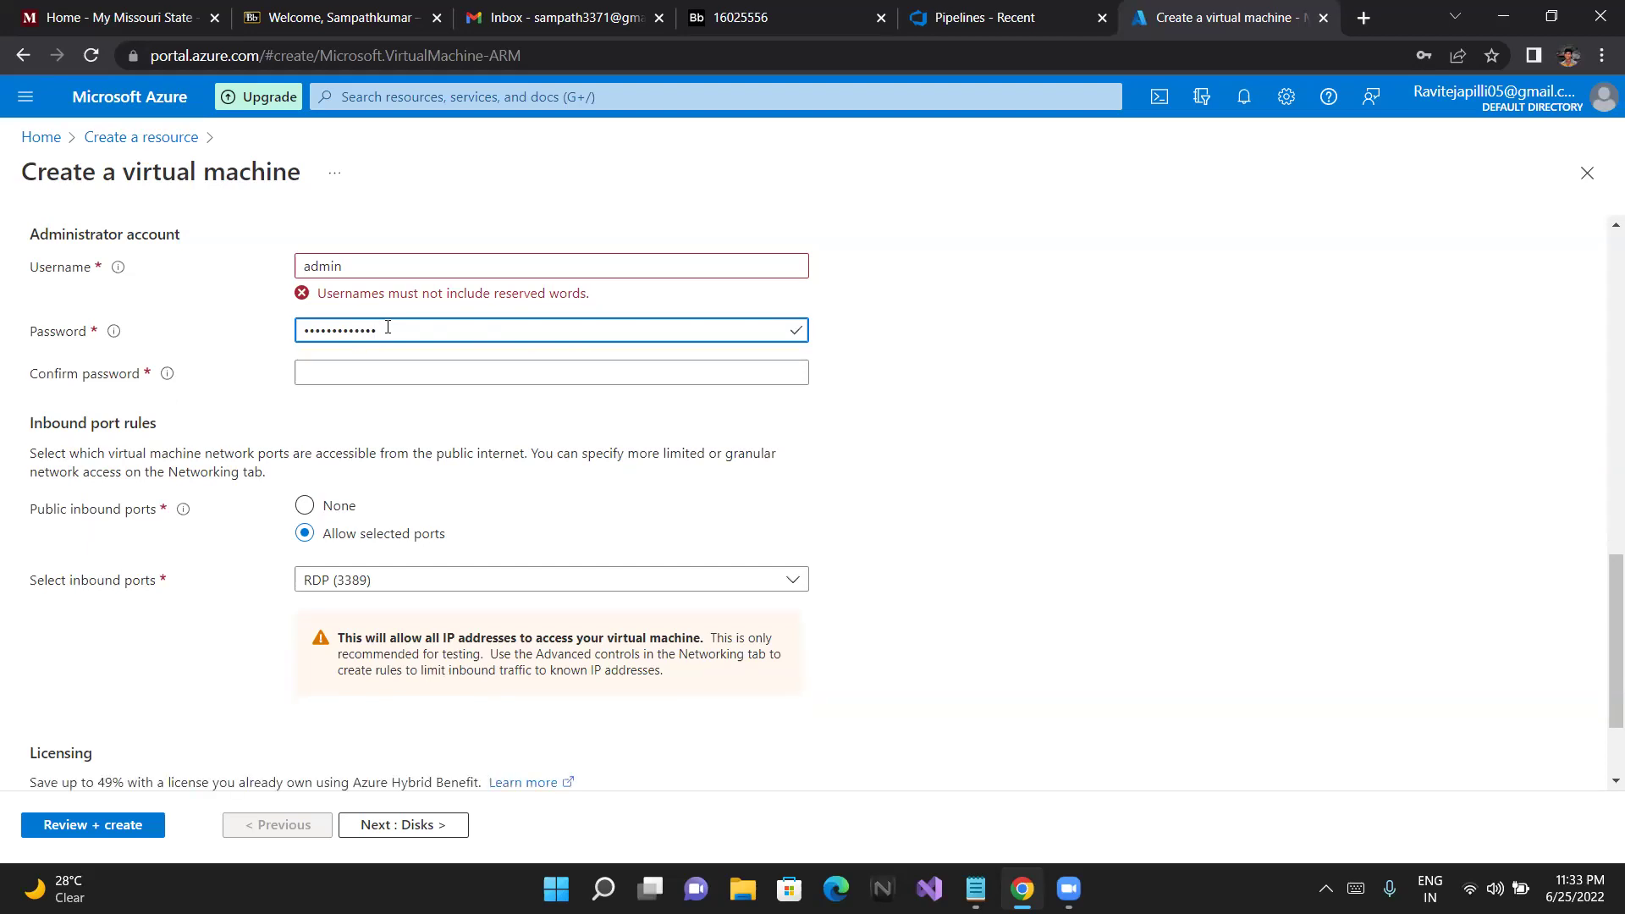
click(360, 375)
text(aaaa)
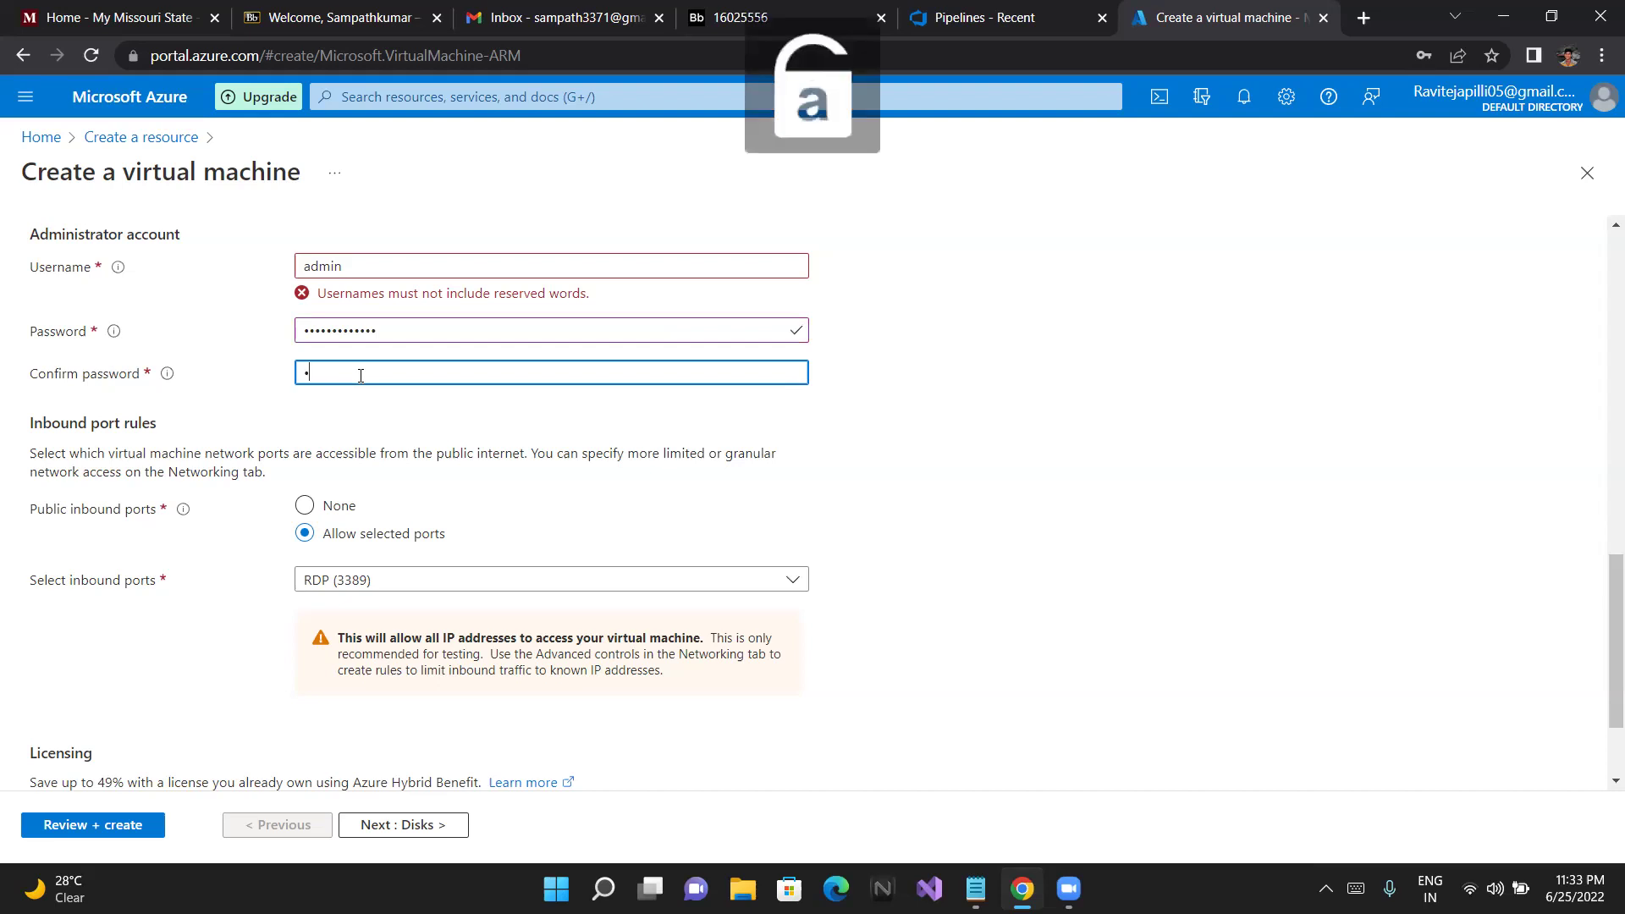
text(a)
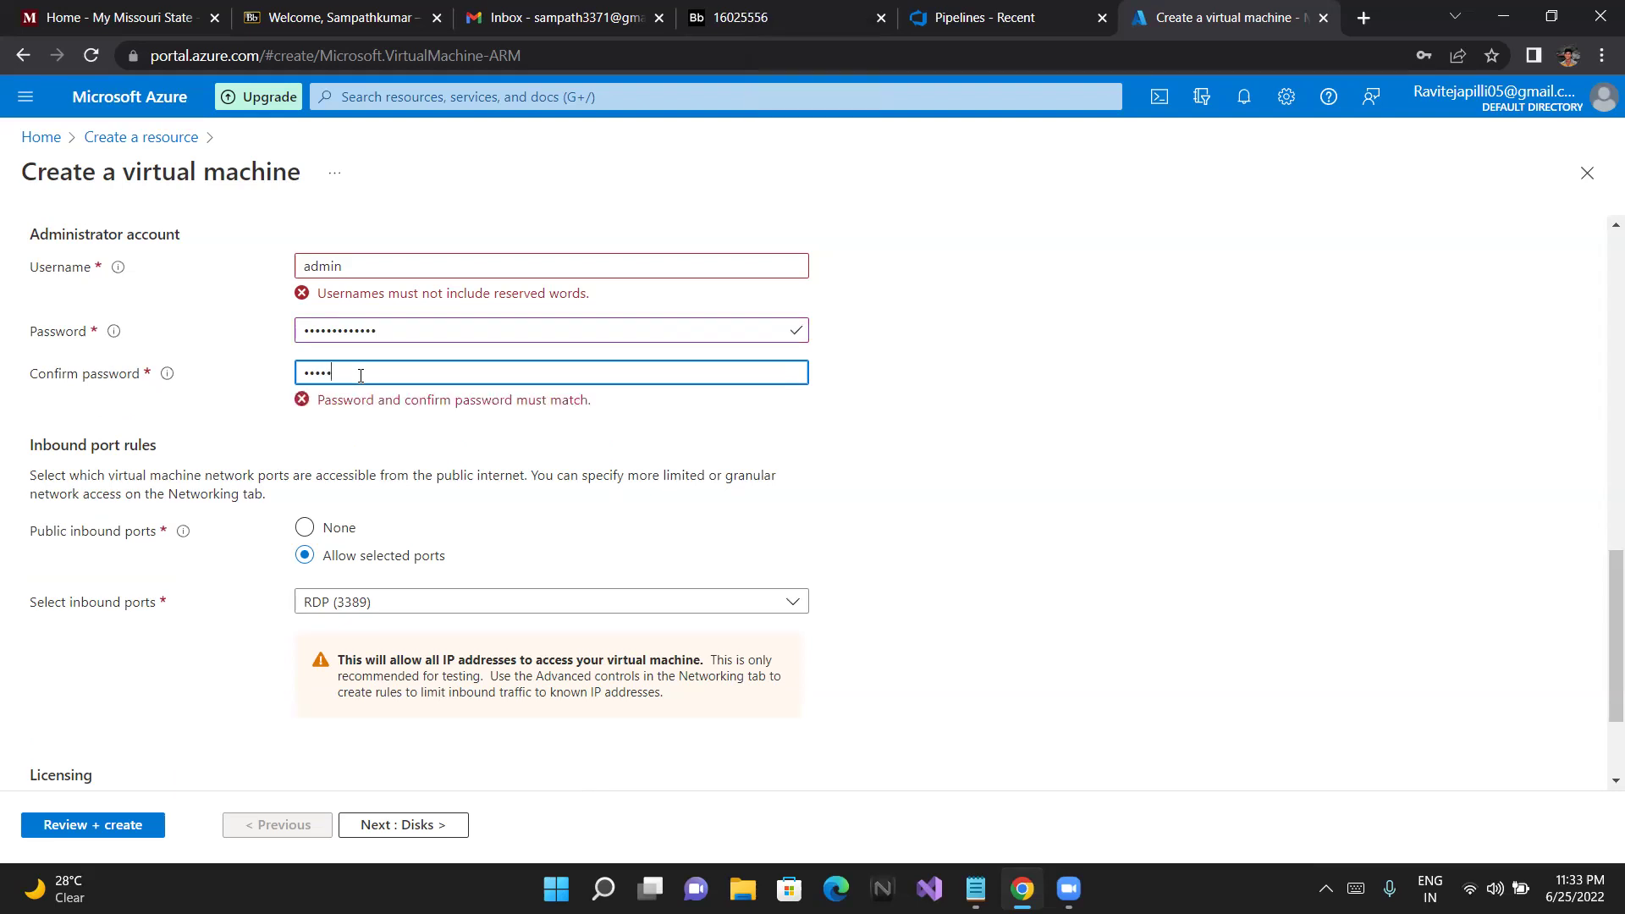
text(aaaaaaaa)
click(373, 435)
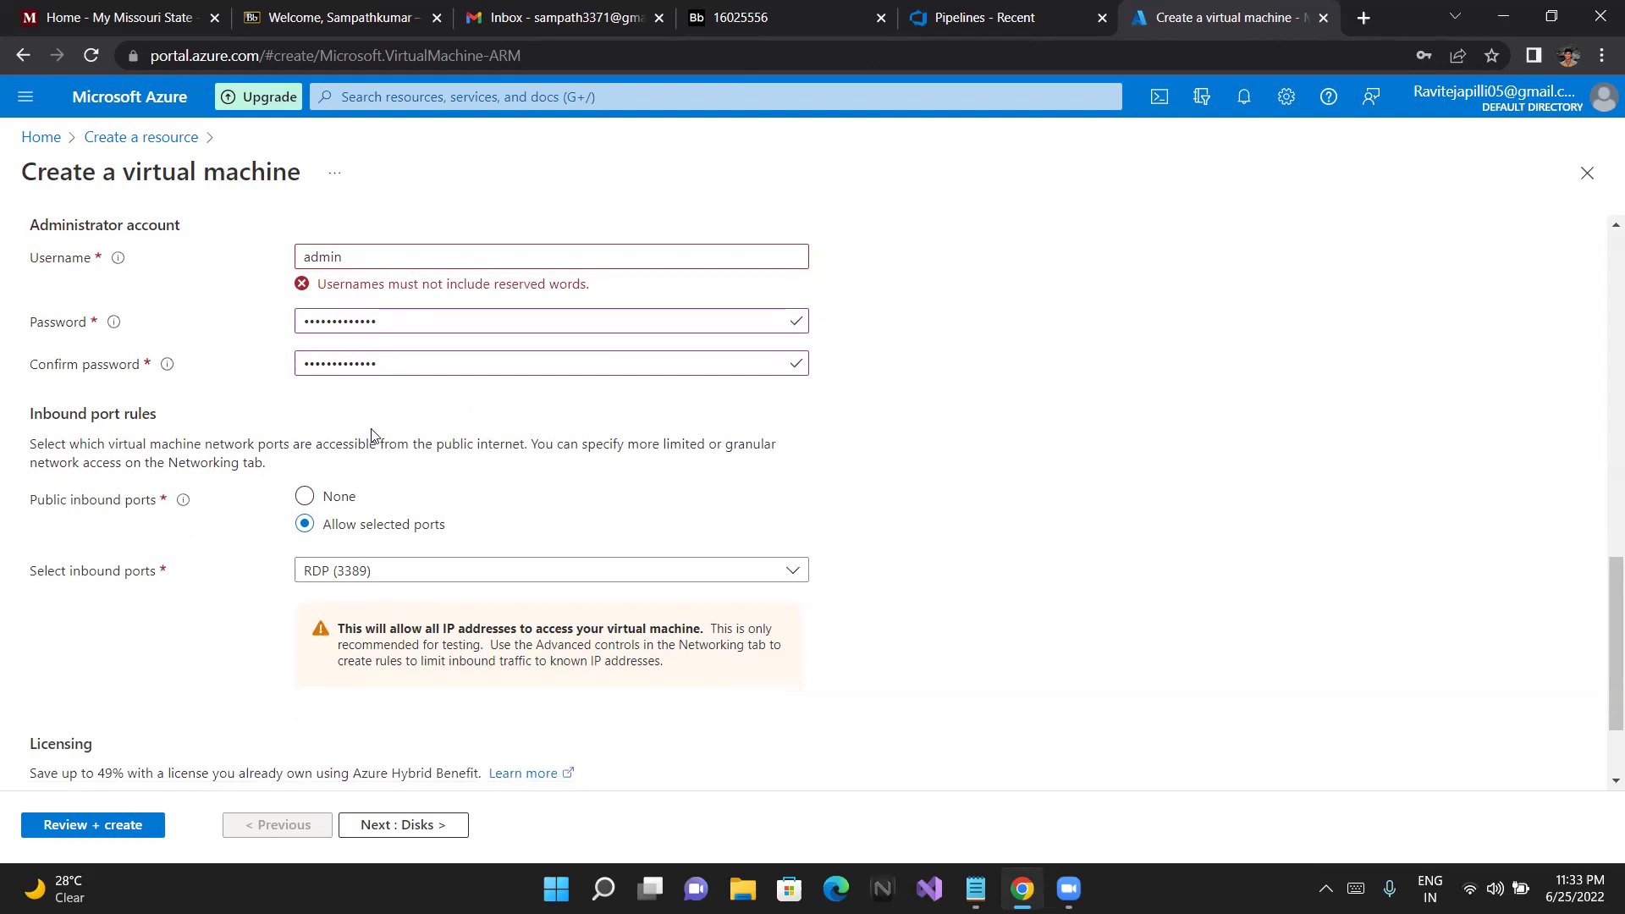
scroll(372, 435, down, 1)
scroll(373, 435, down, 1)
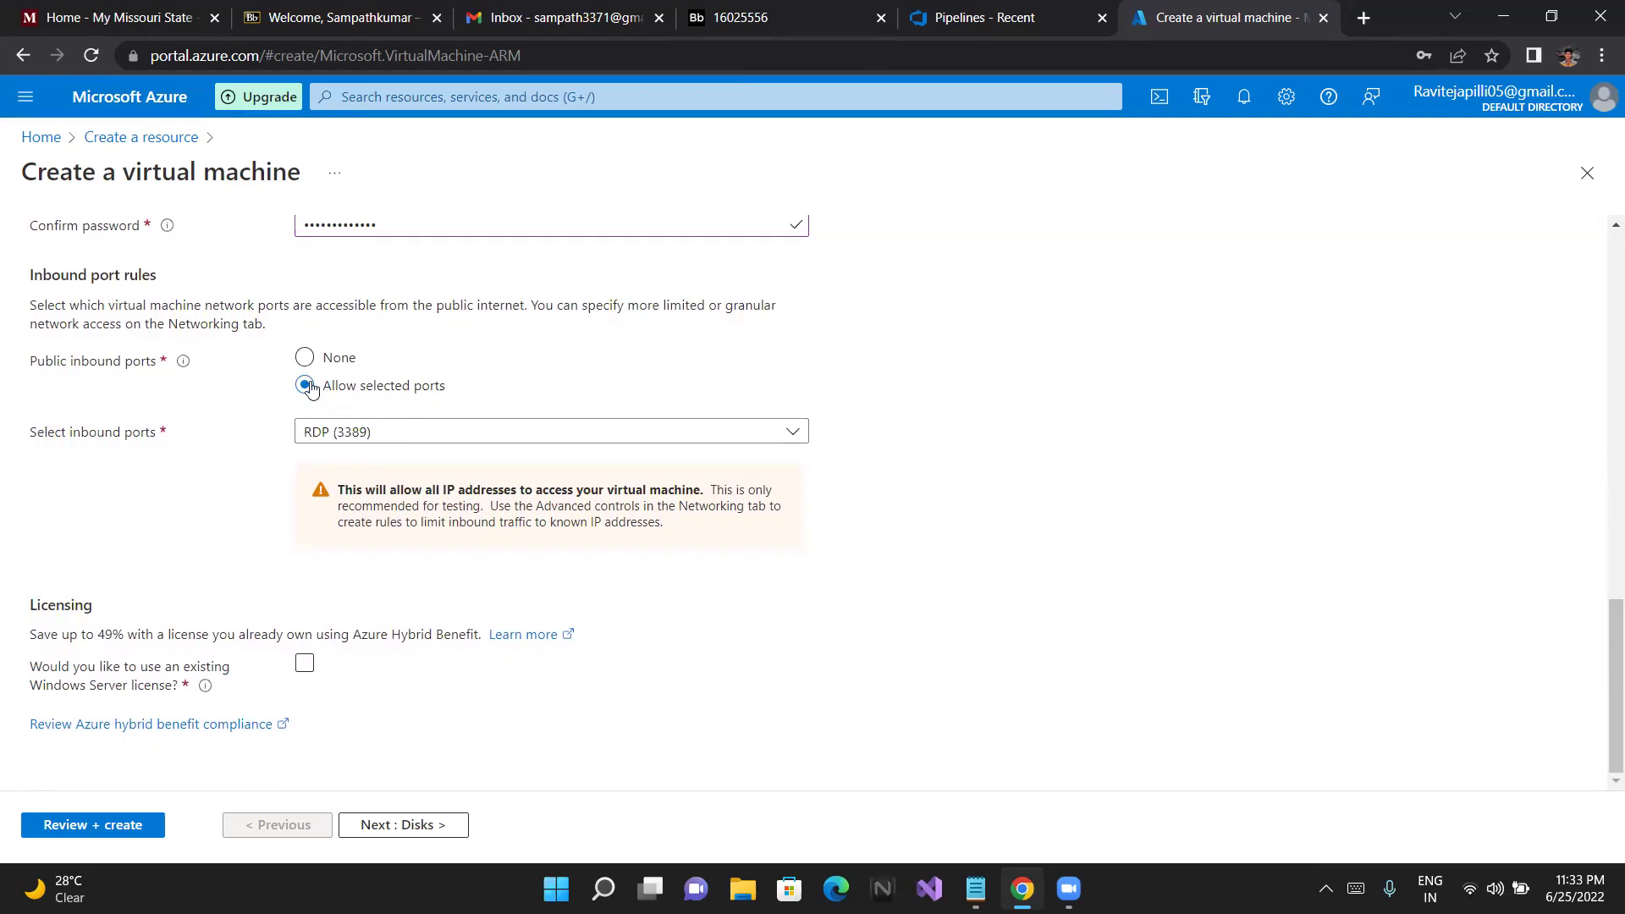
click(333, 435)
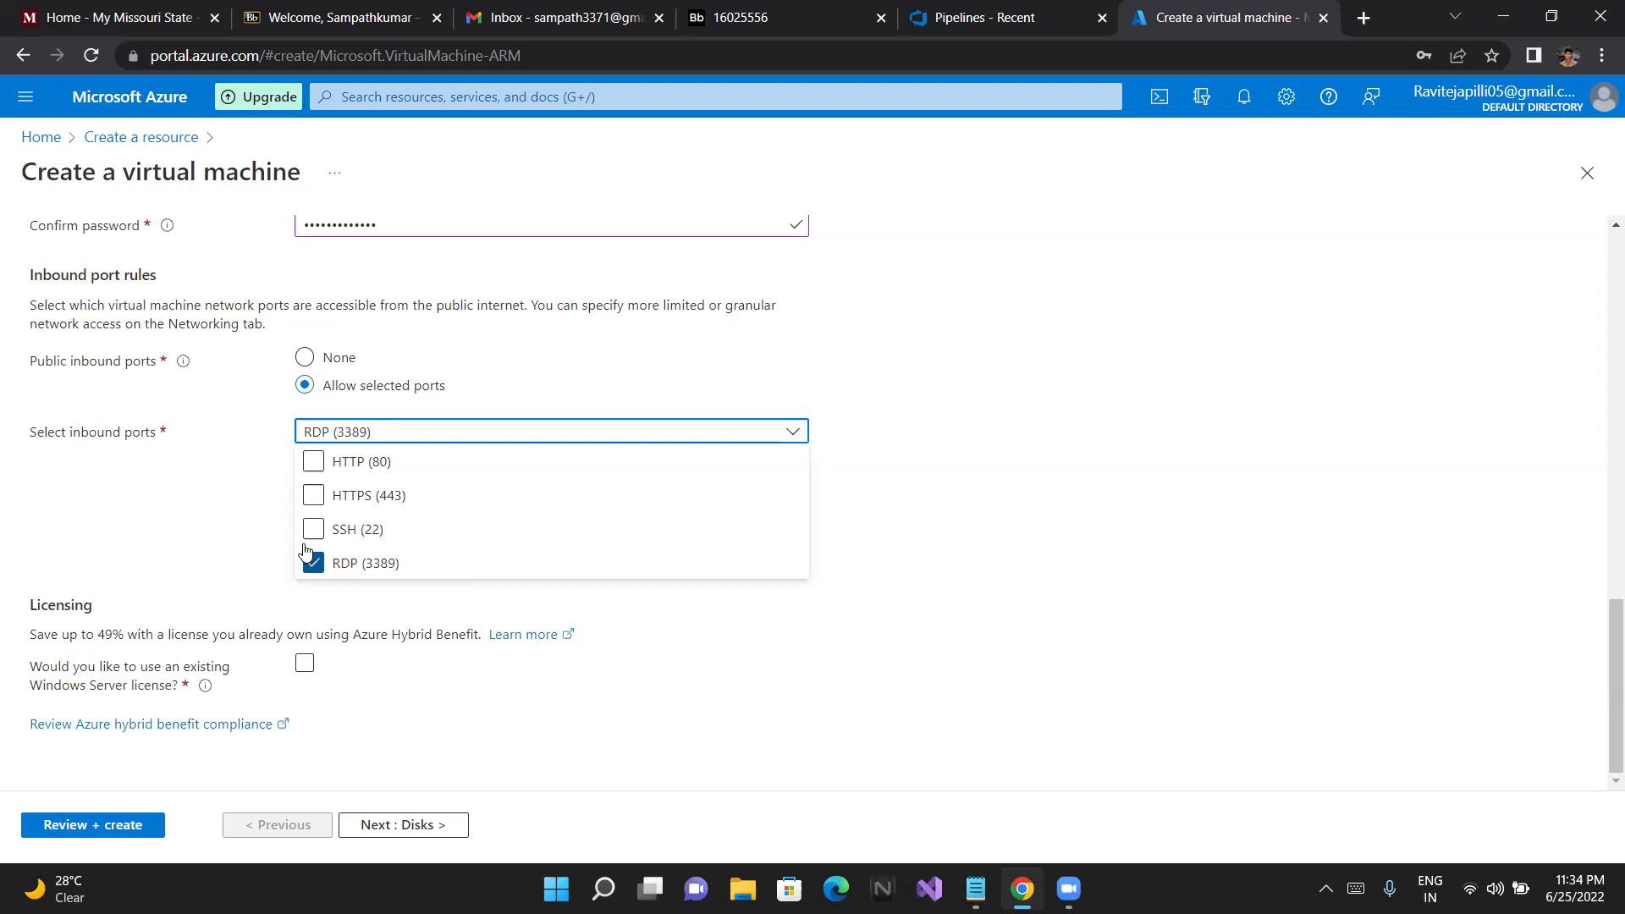
click(260, 566)
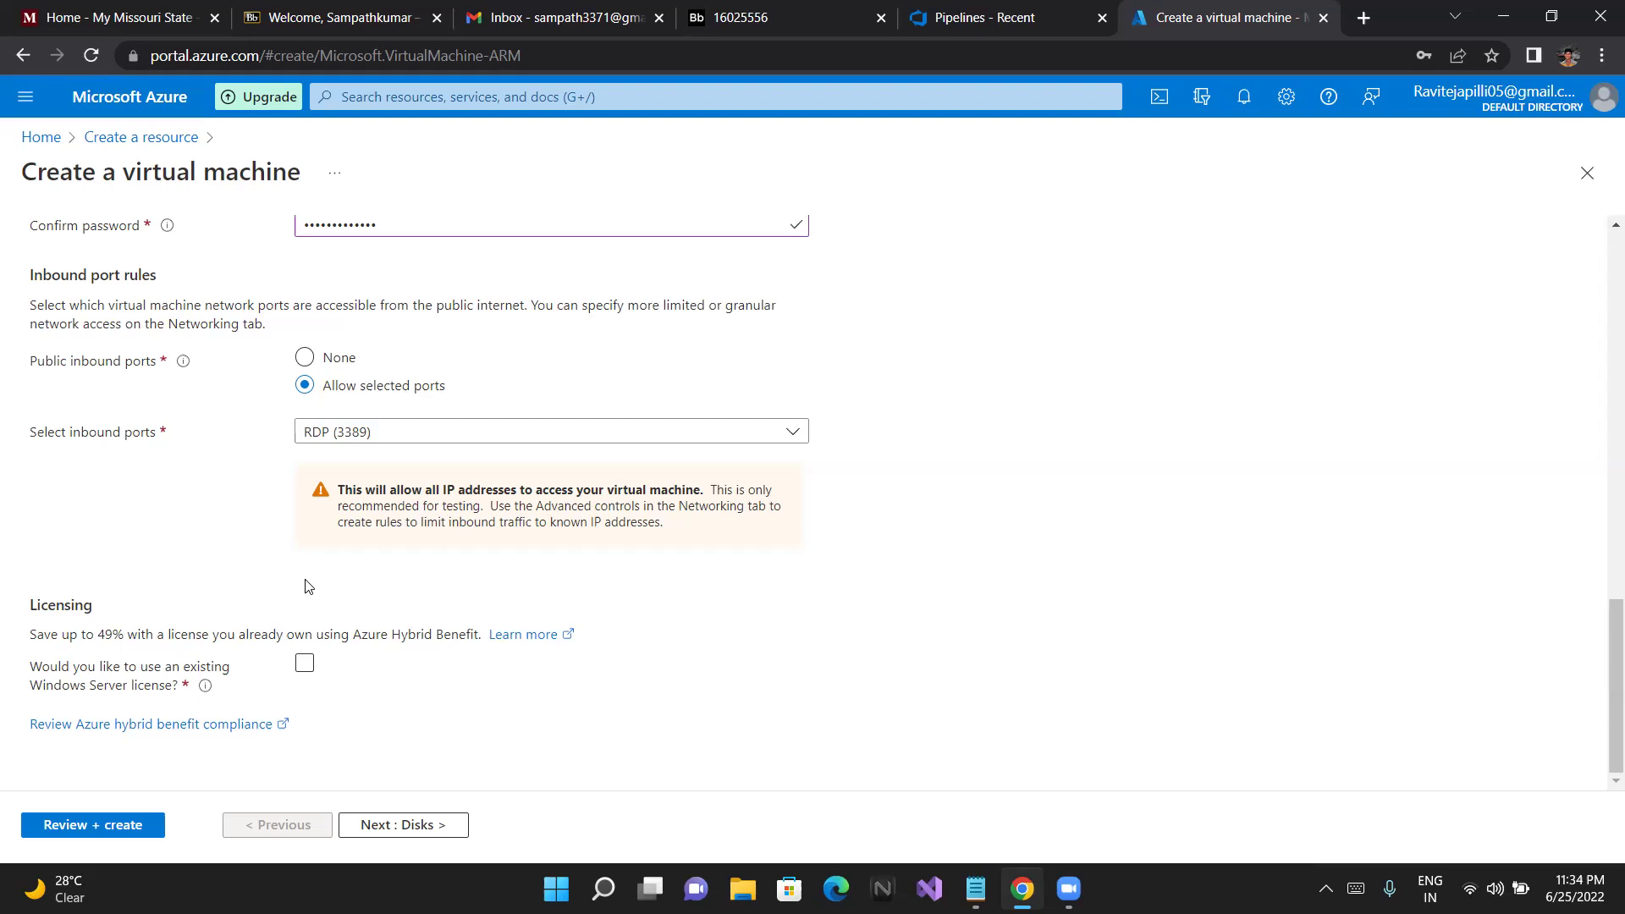
click(305, 665)
Go to the Disks tab, decline saving the password, and keep Premium SSD as OS disk type
click(390, 827)
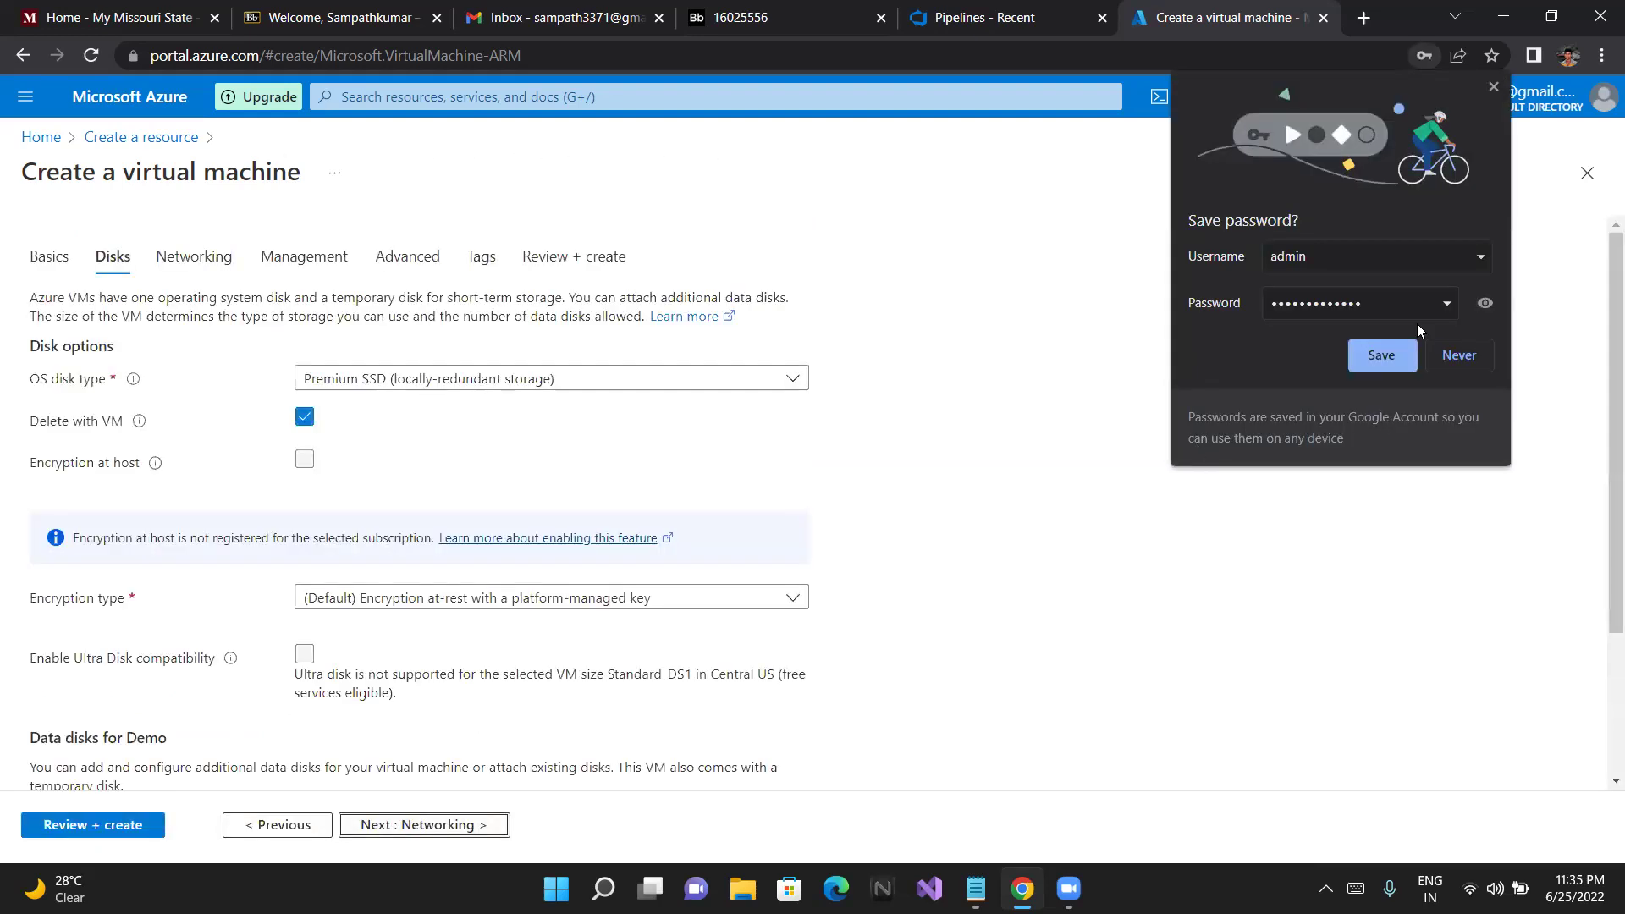
click(1456, 356)
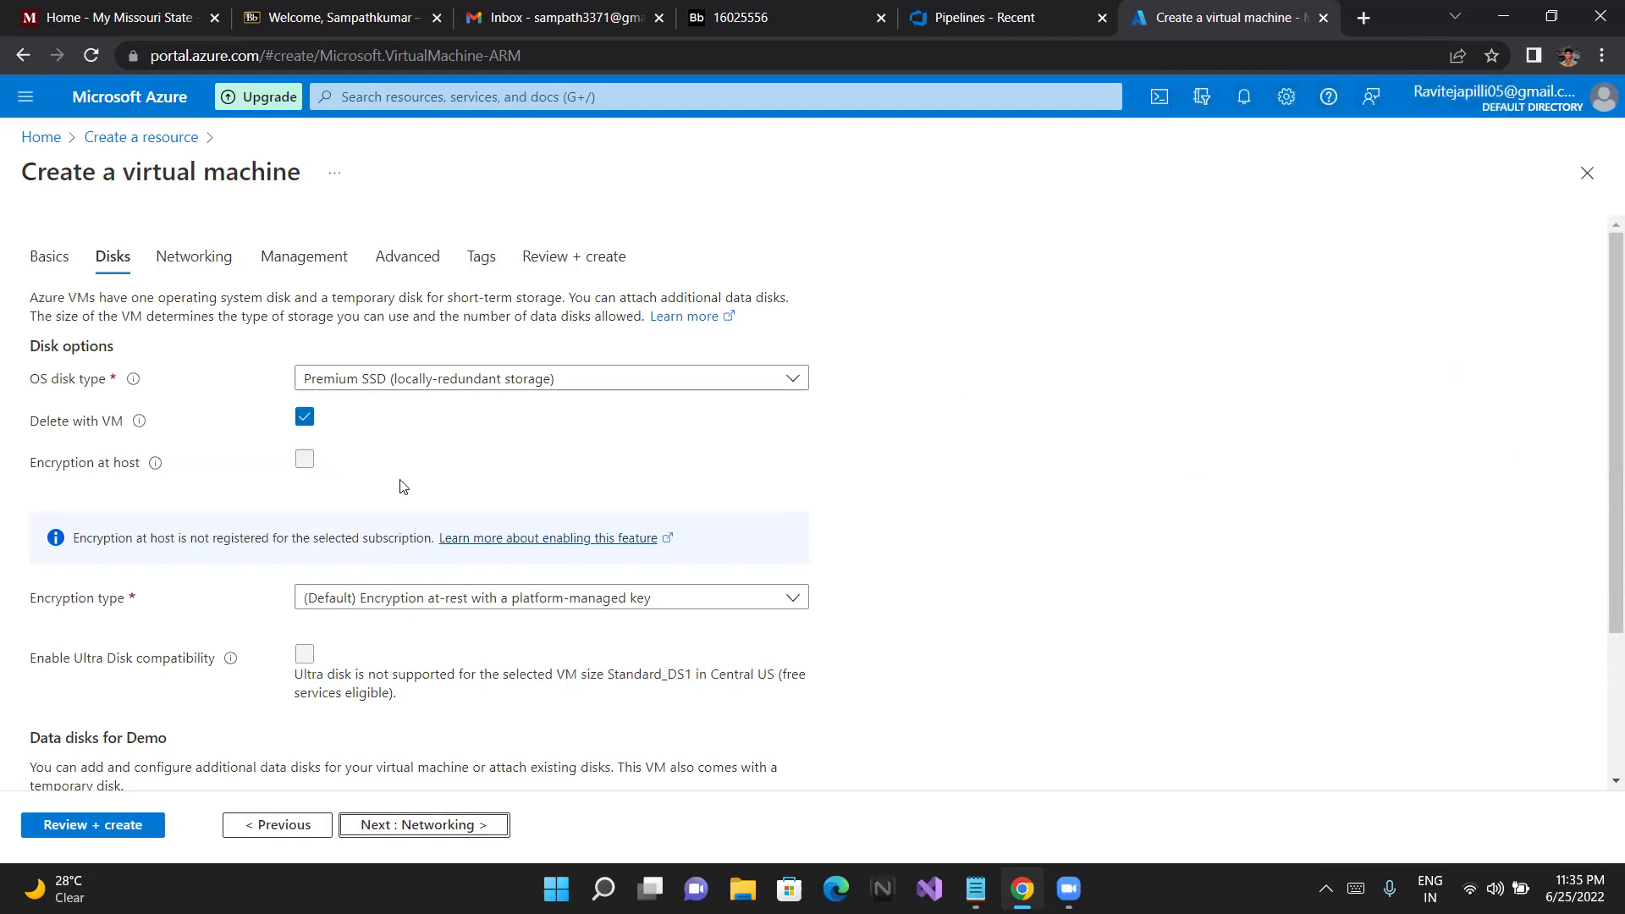
scroll(403, 486, down, 1)
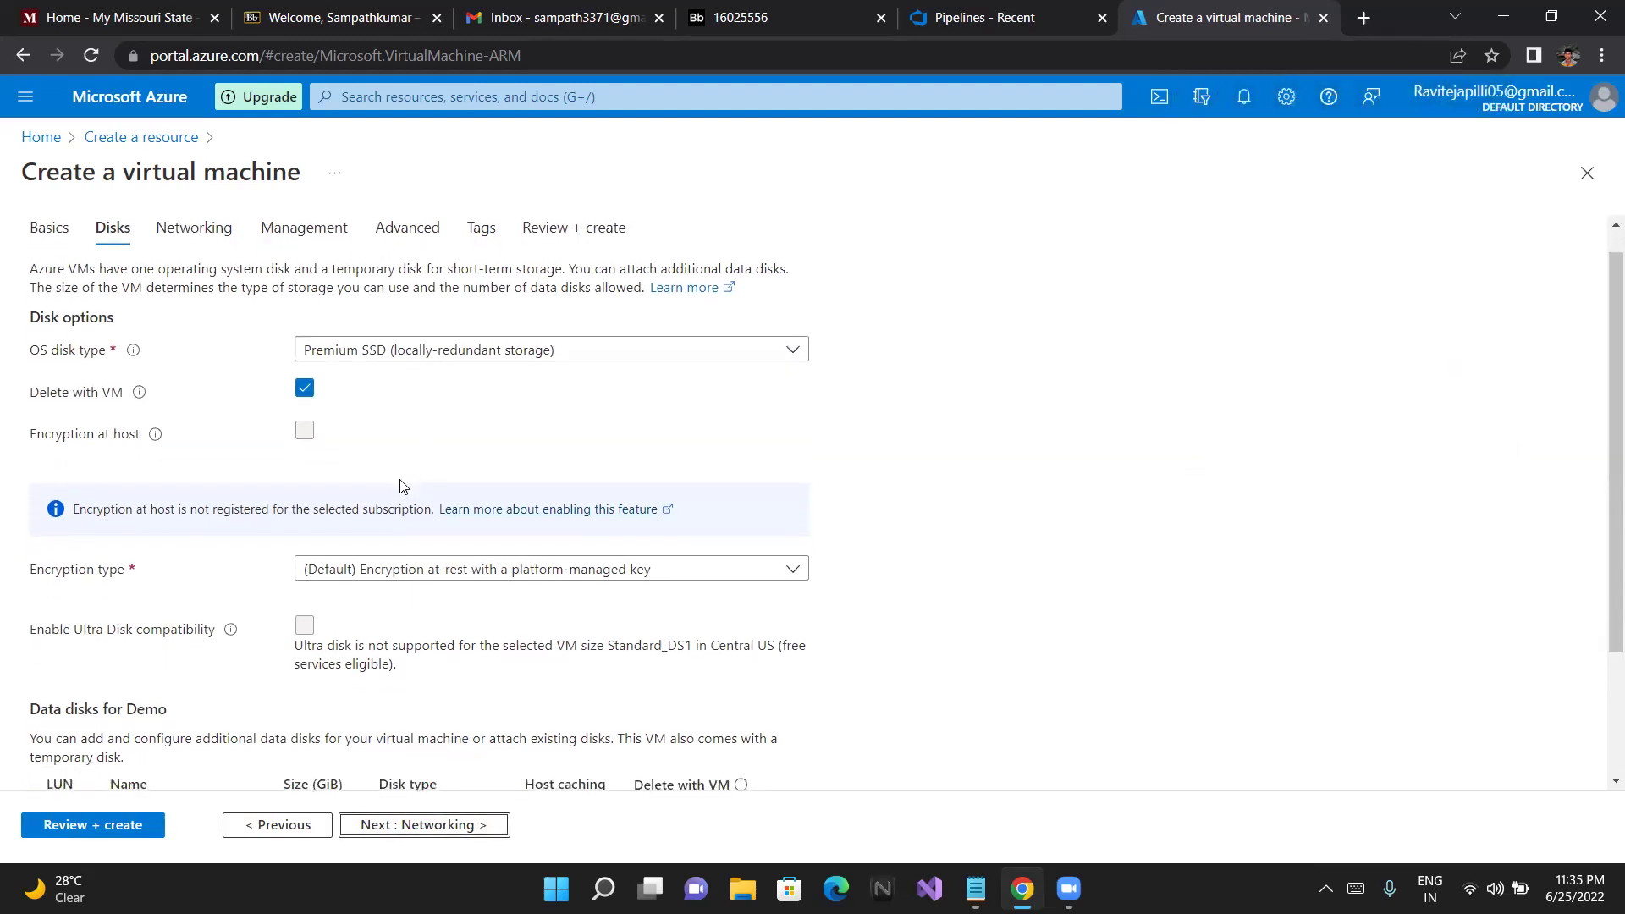
click(439, 354)
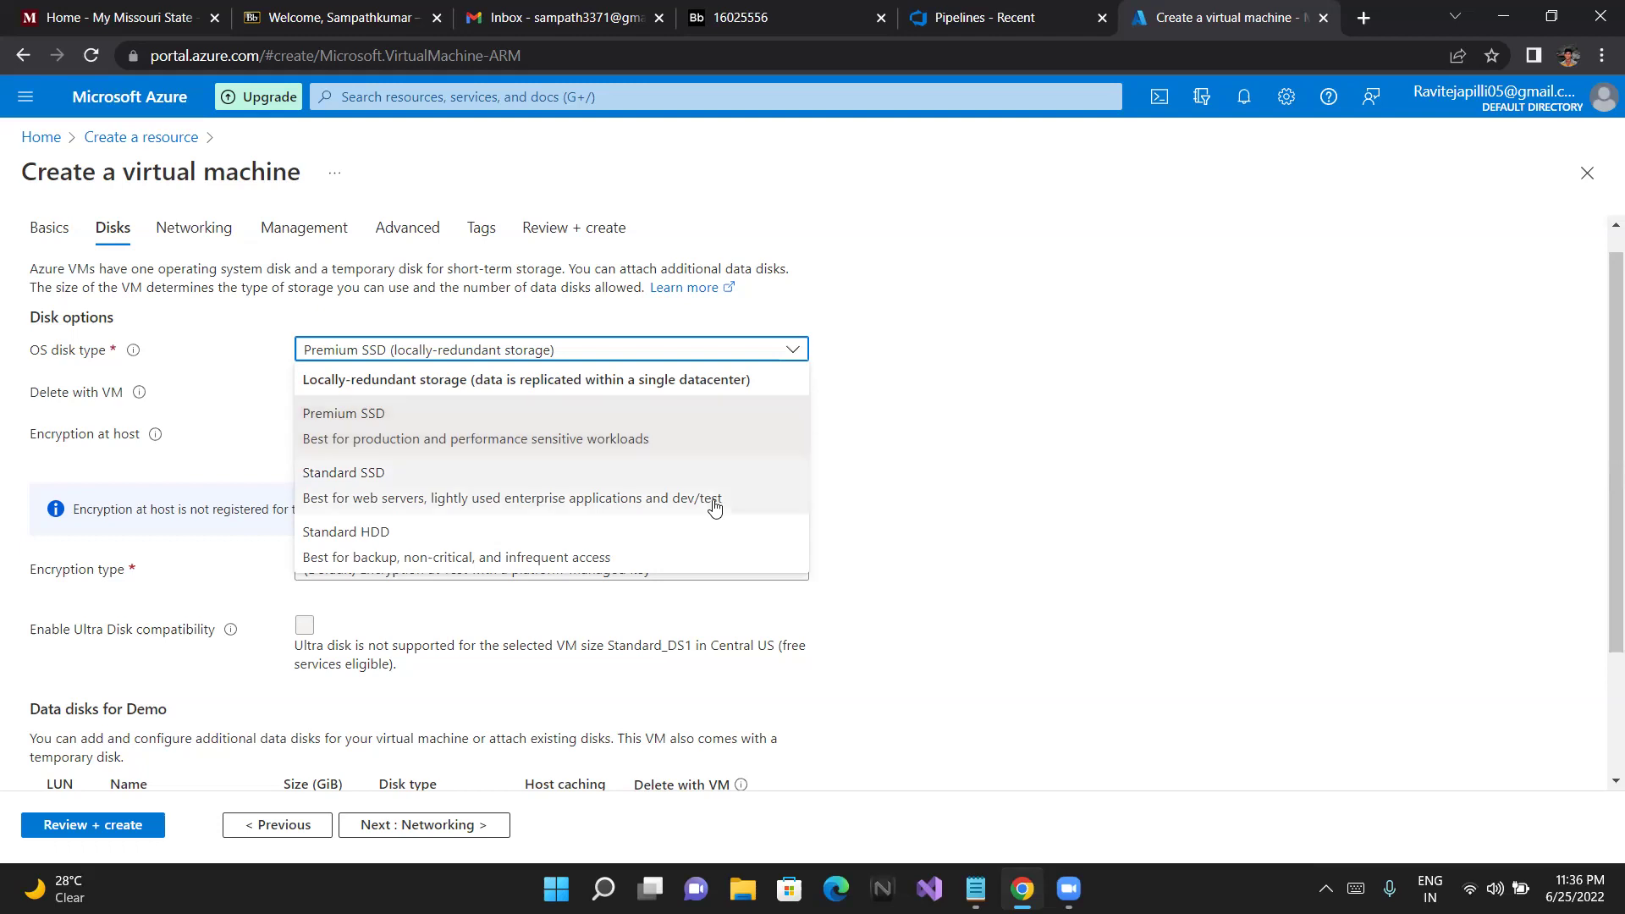
click(992, 390)
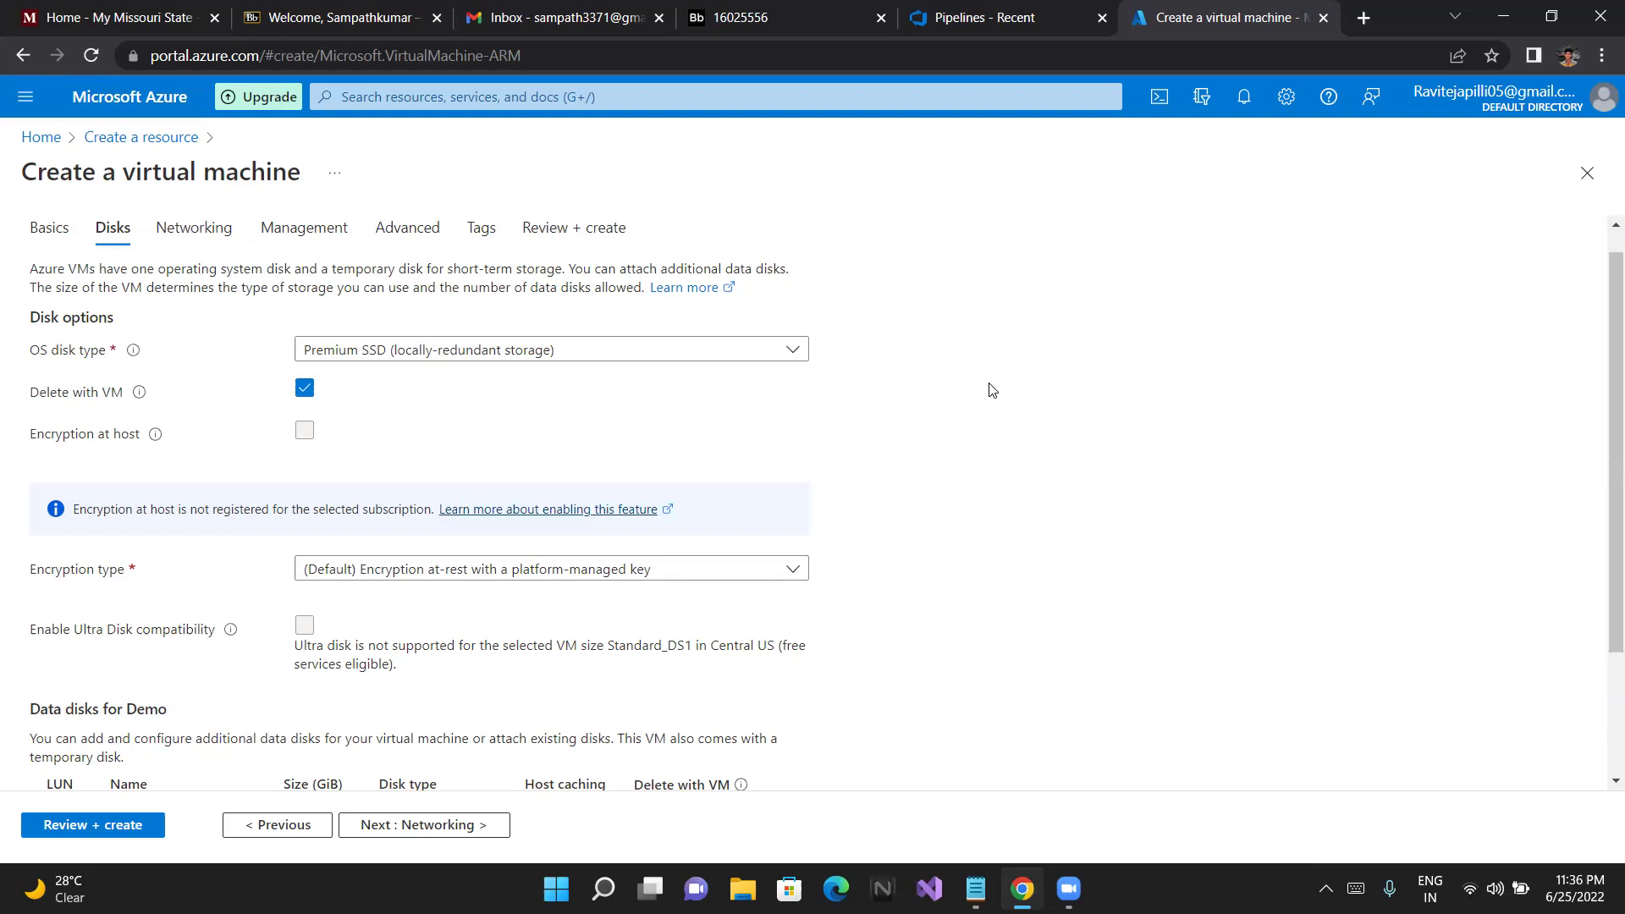
Keep the platform-managed key encryption type and continue to the Networking tab
scroll(992, 389, down, 1)
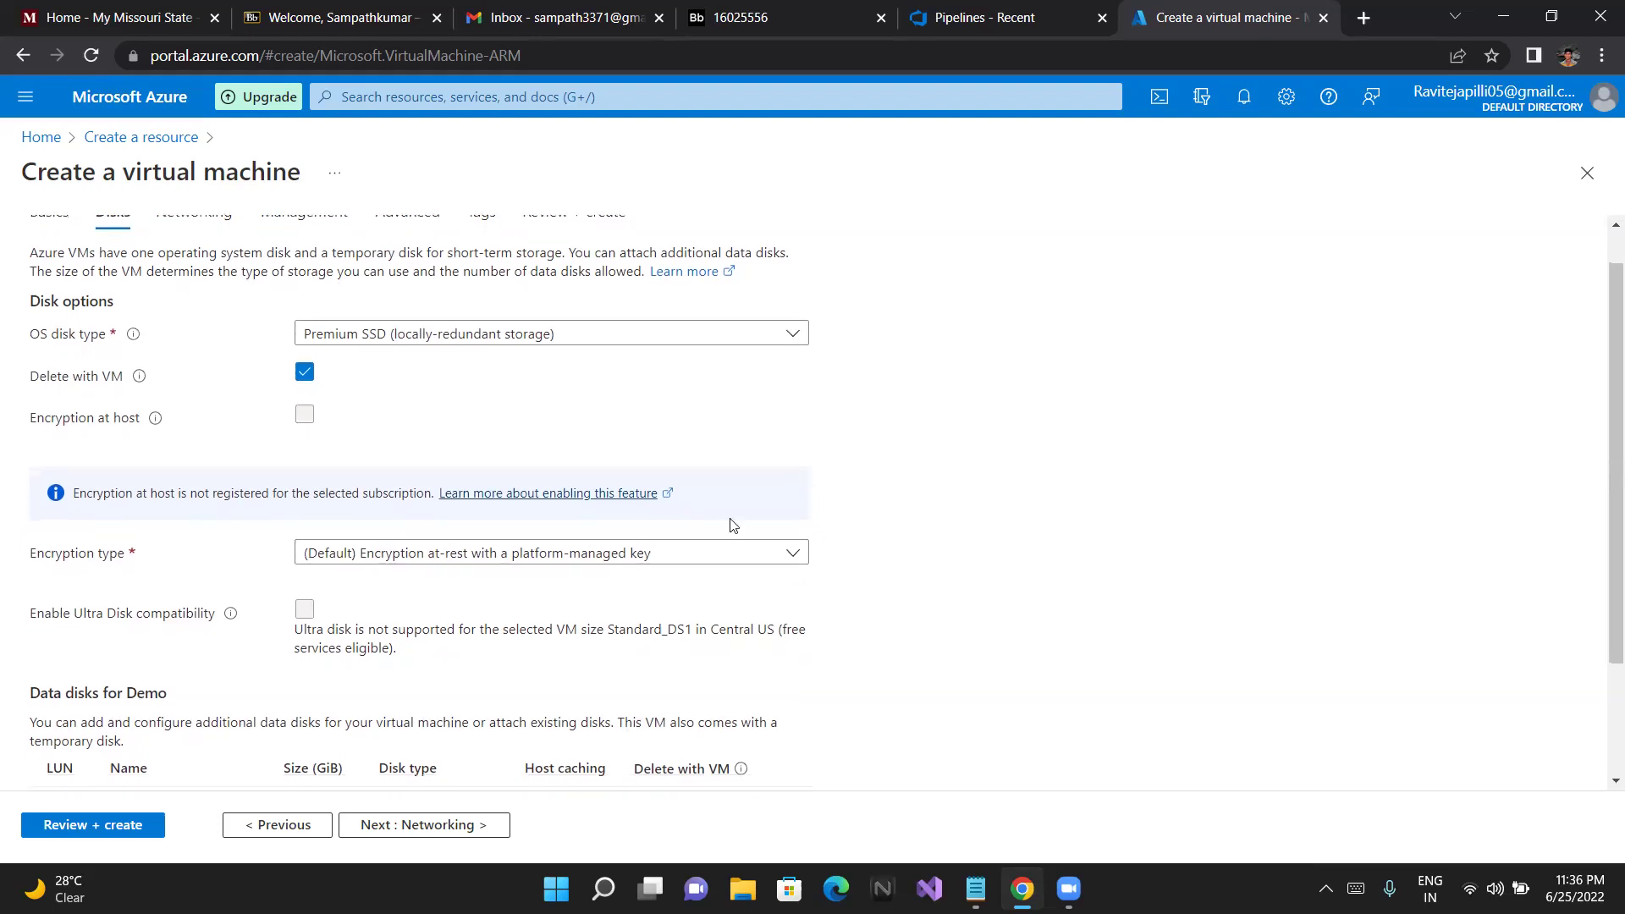
scroll(707, 566, down, 2)
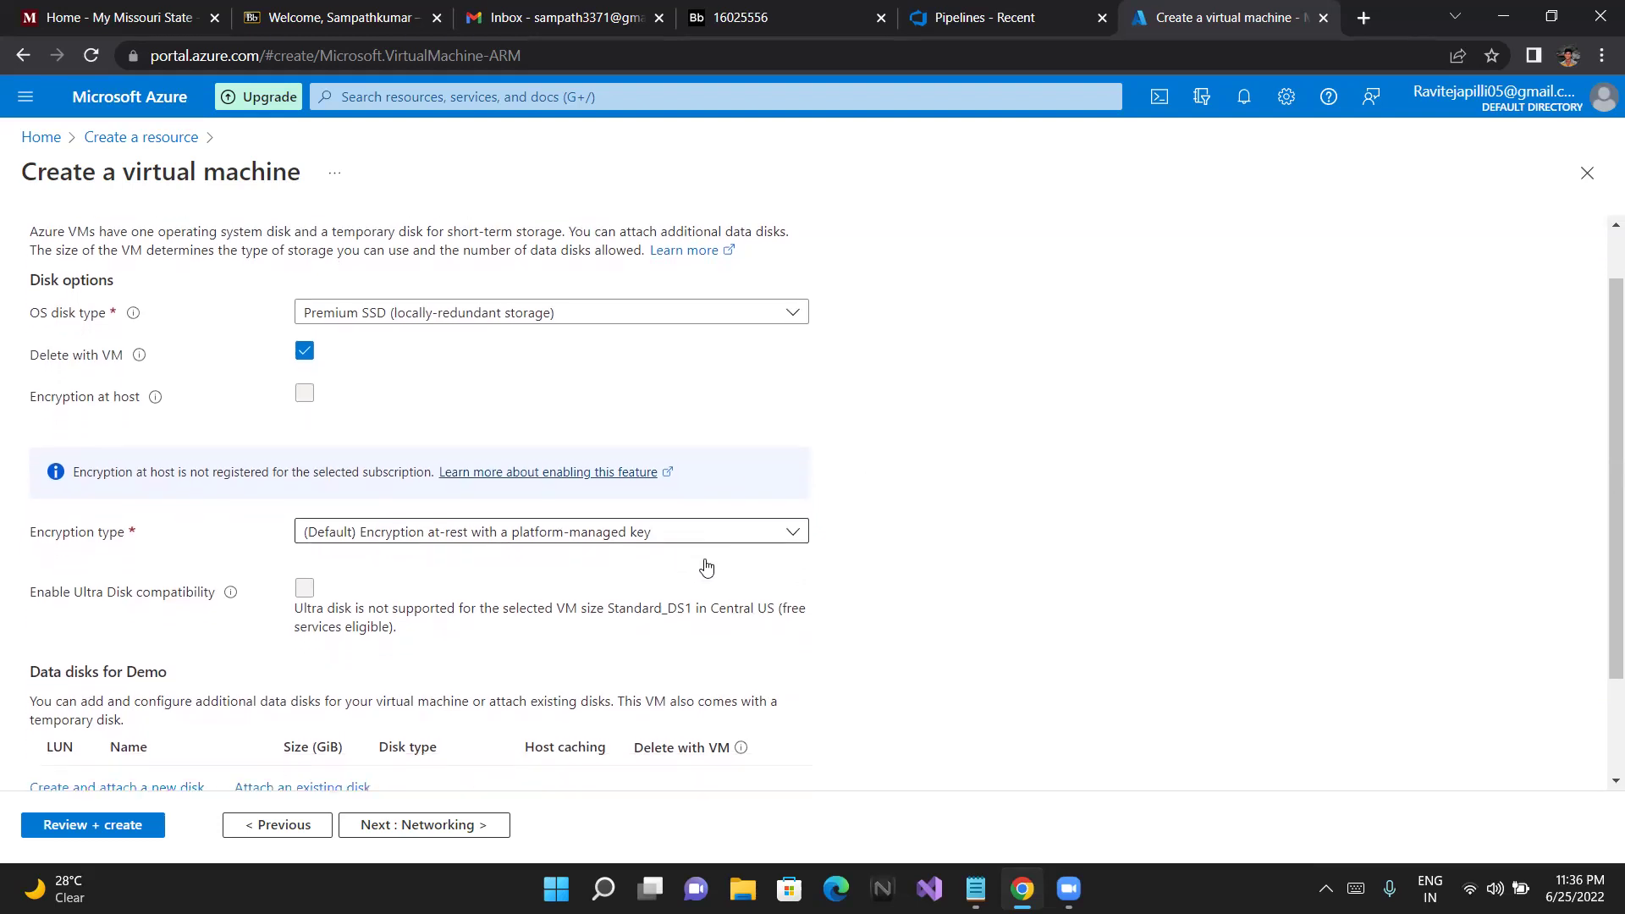
scroll(707, 566, down, 1)
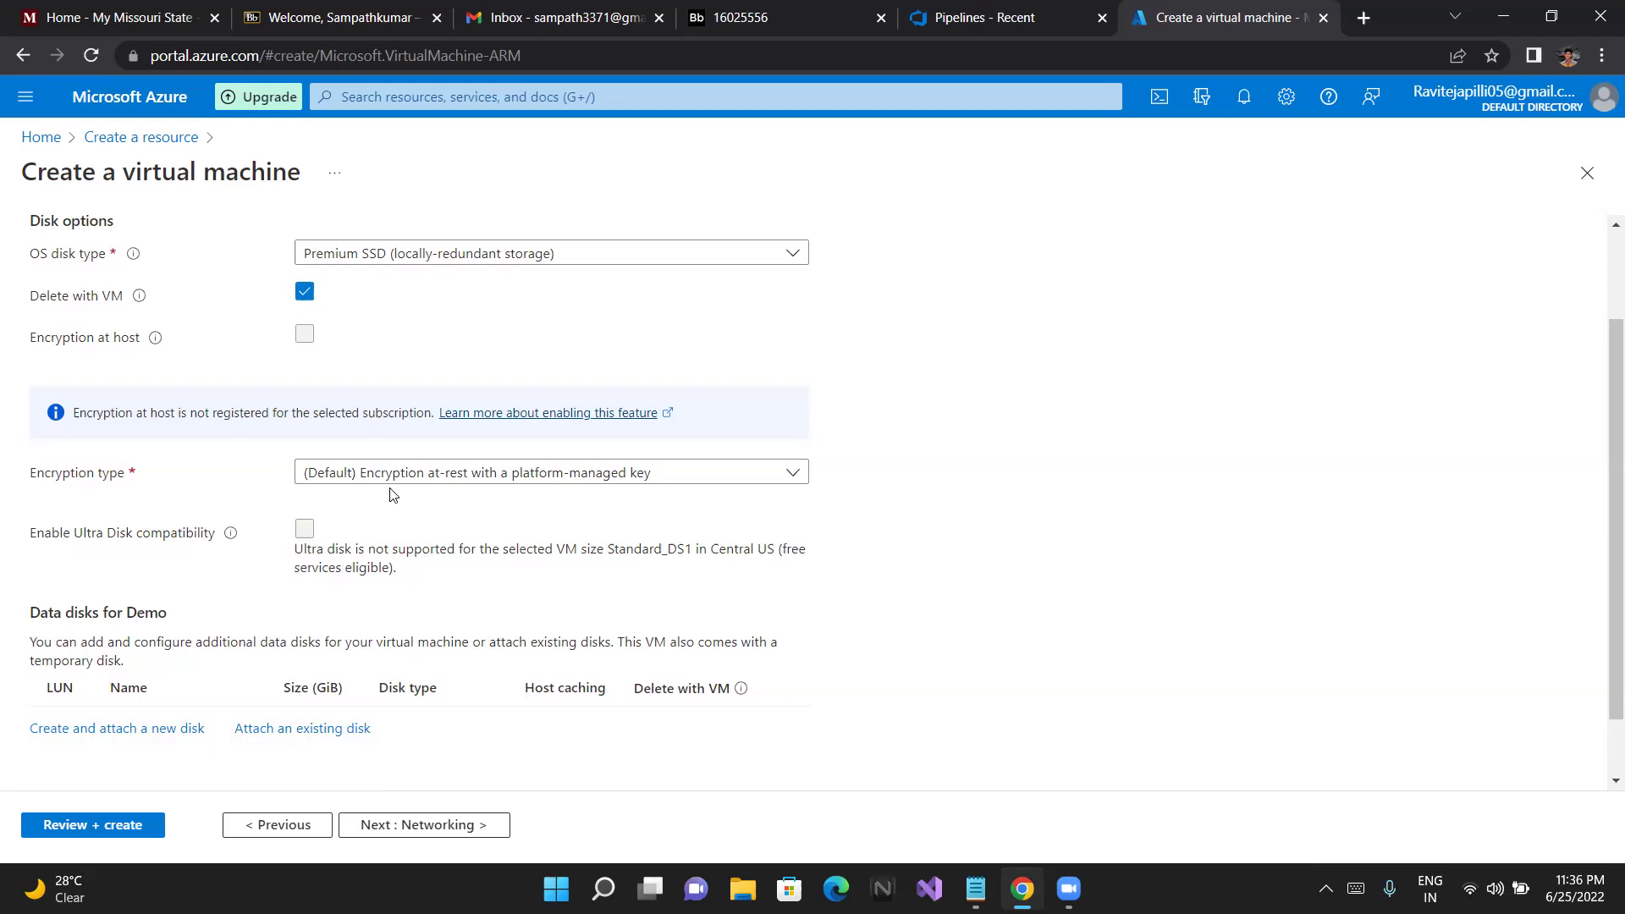
click(413, 481)
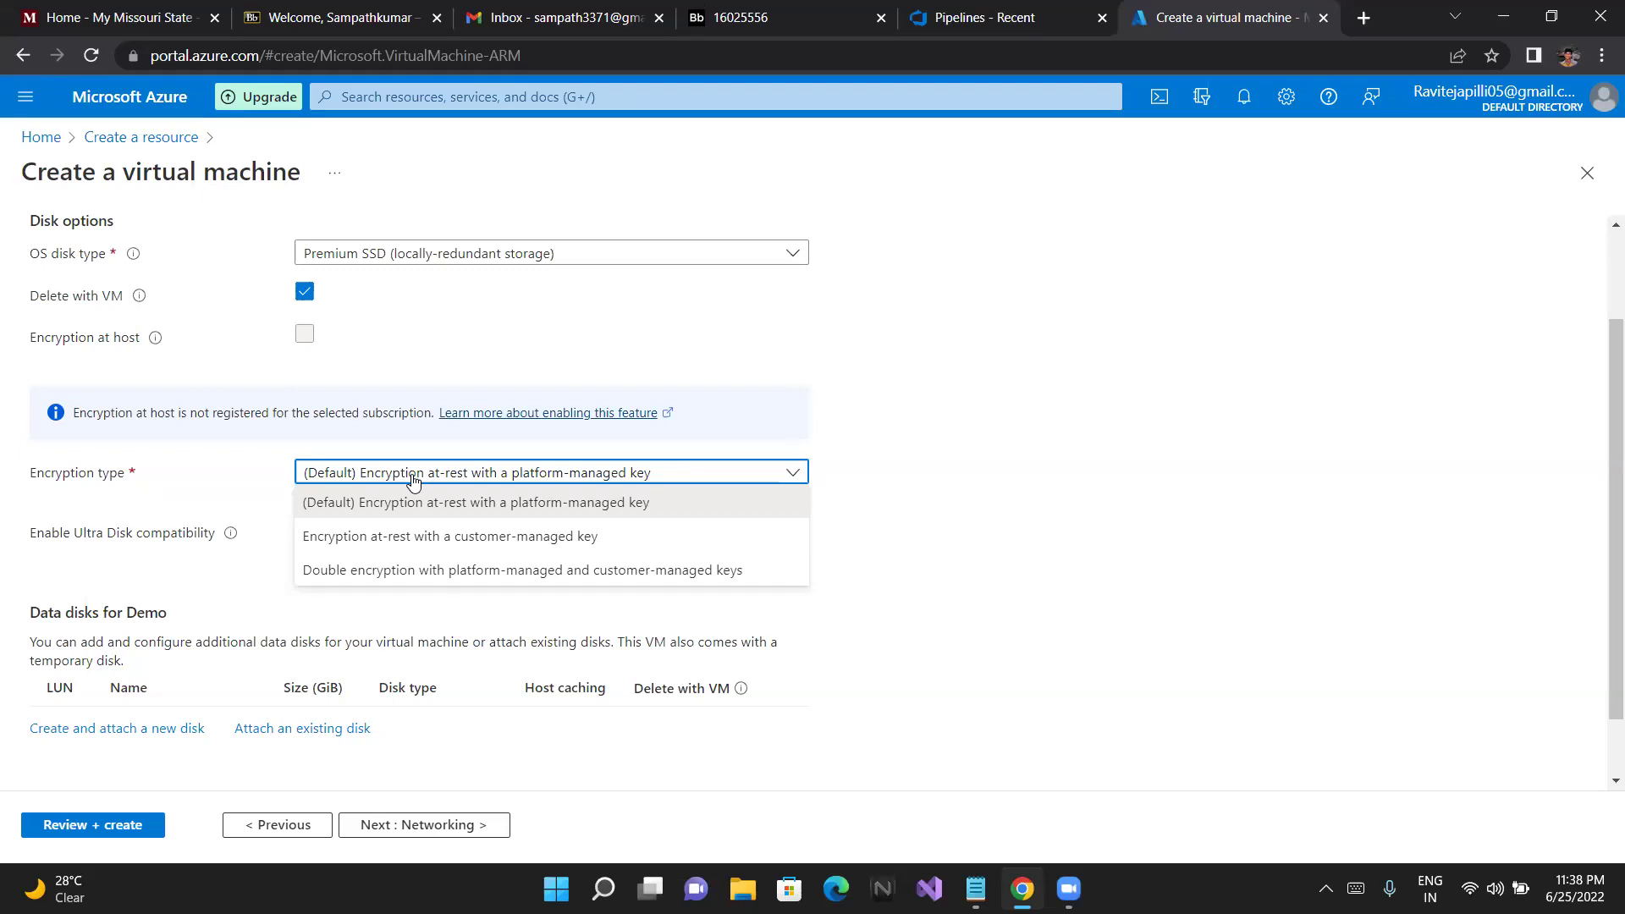
click(962, 582)
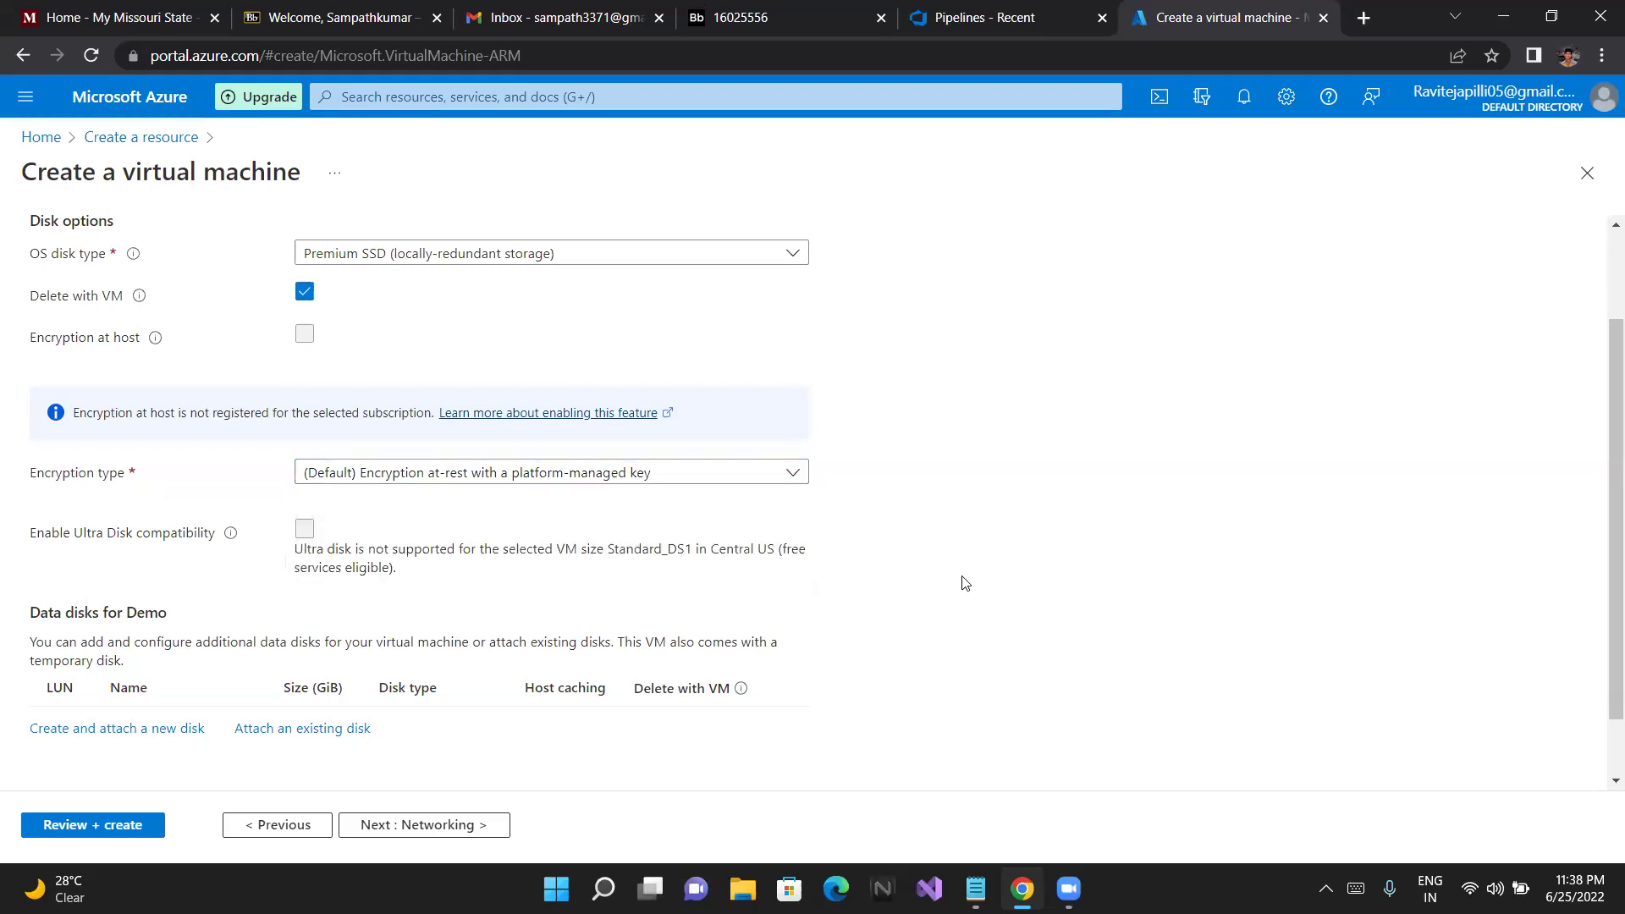
scroll(962, 582, down, 1)
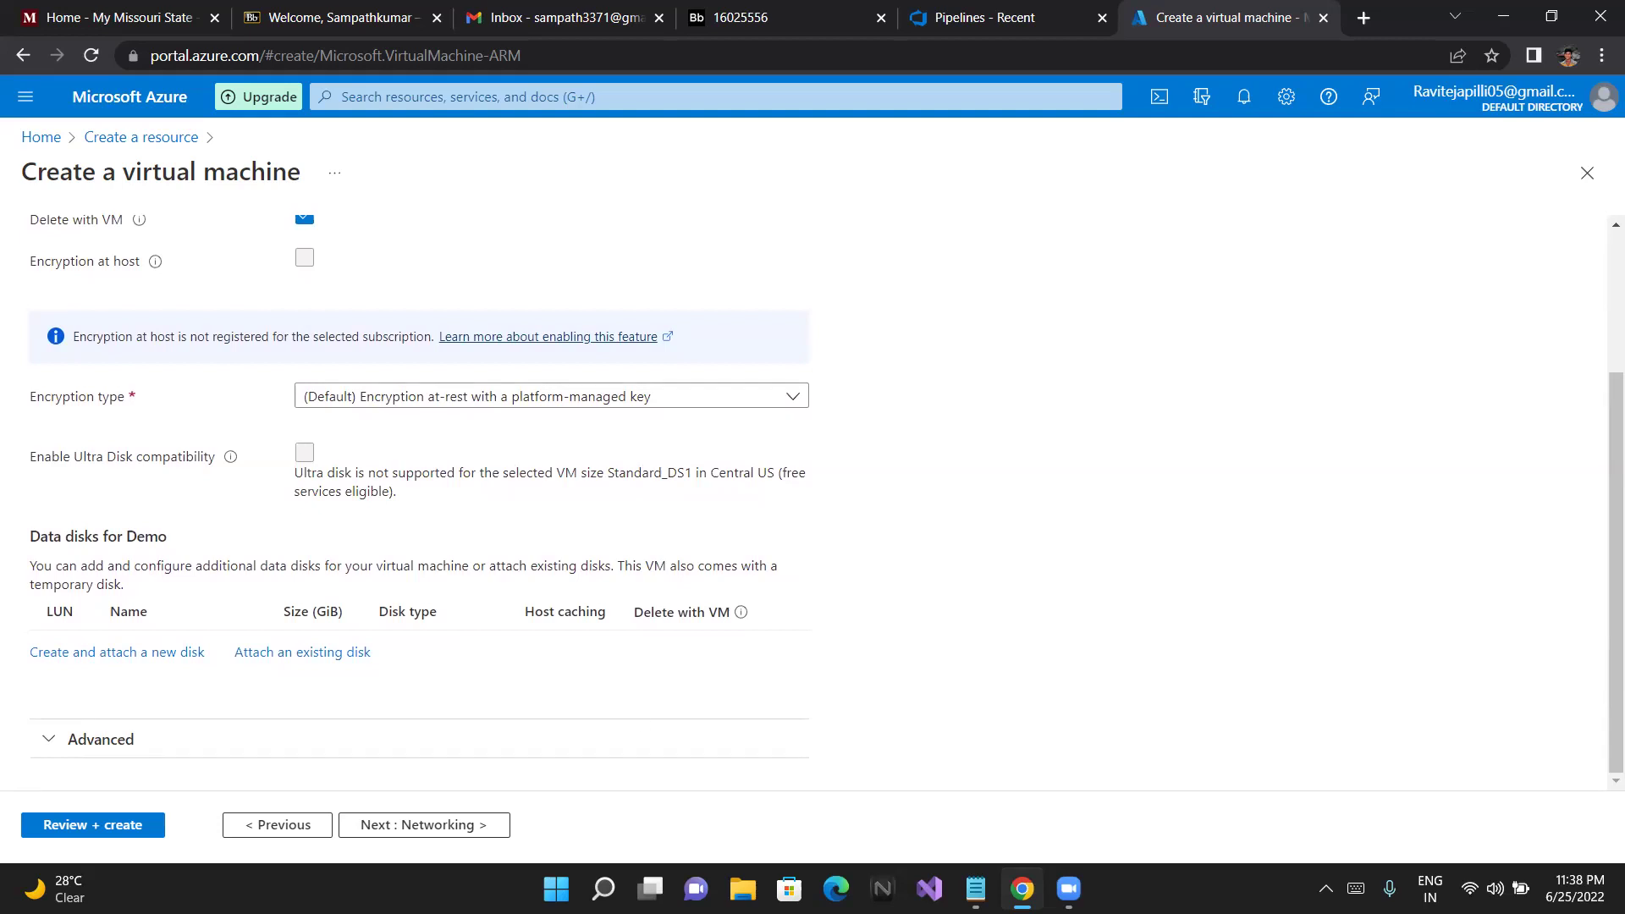
click(433, 832)
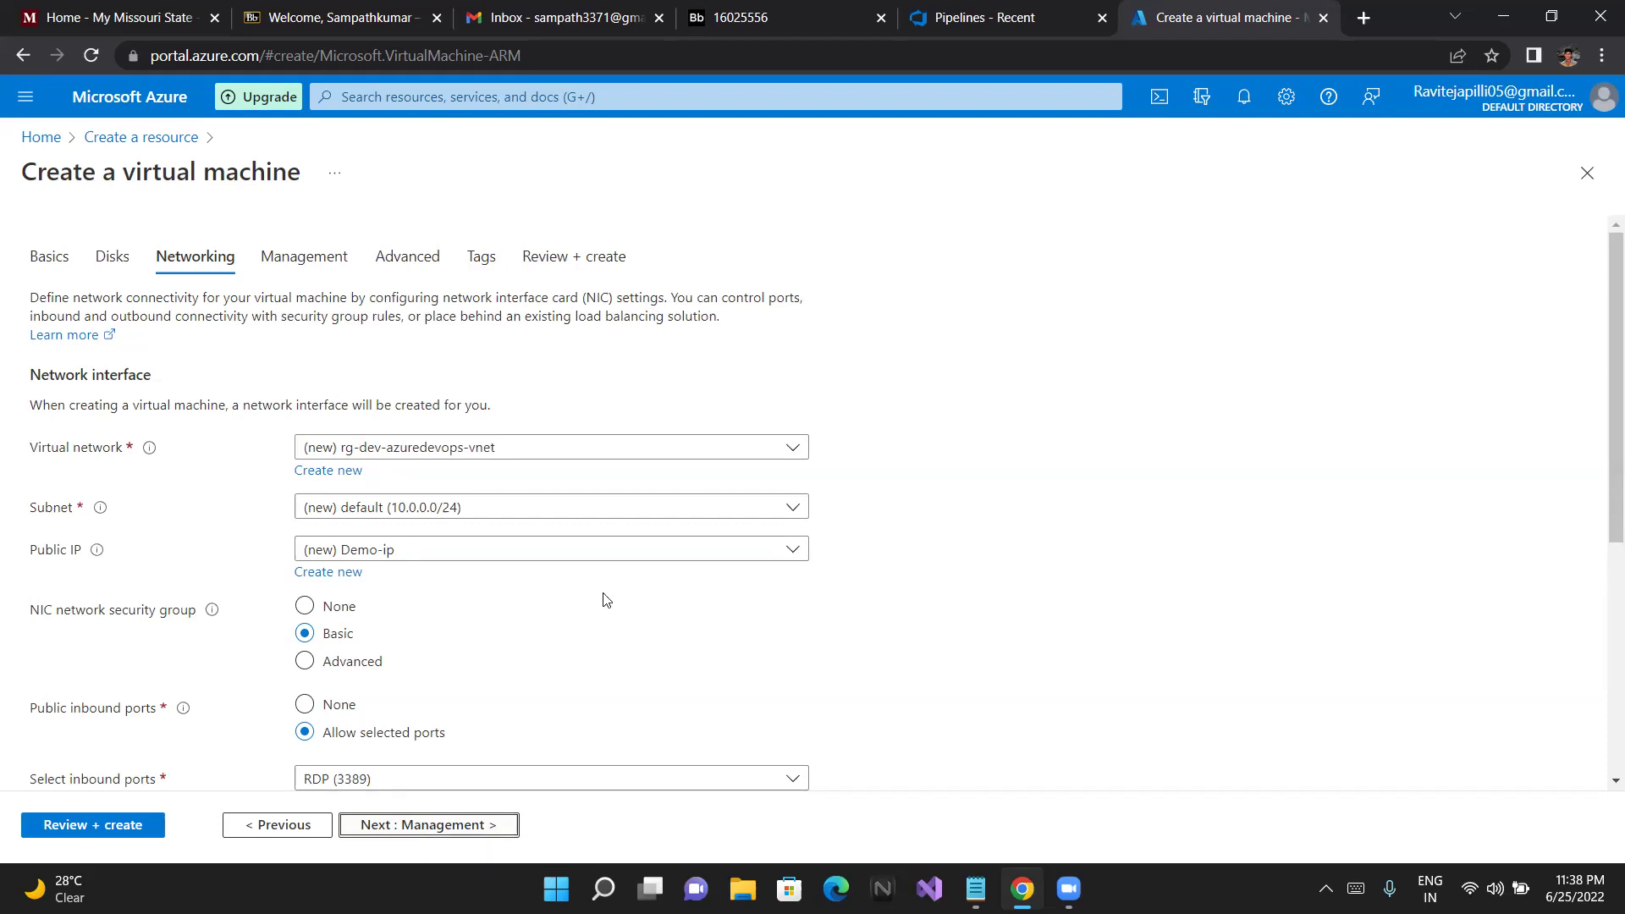
Leave the virtual network unchanged and enable deleting the public IP and NIC with the VM
click(621, 457)
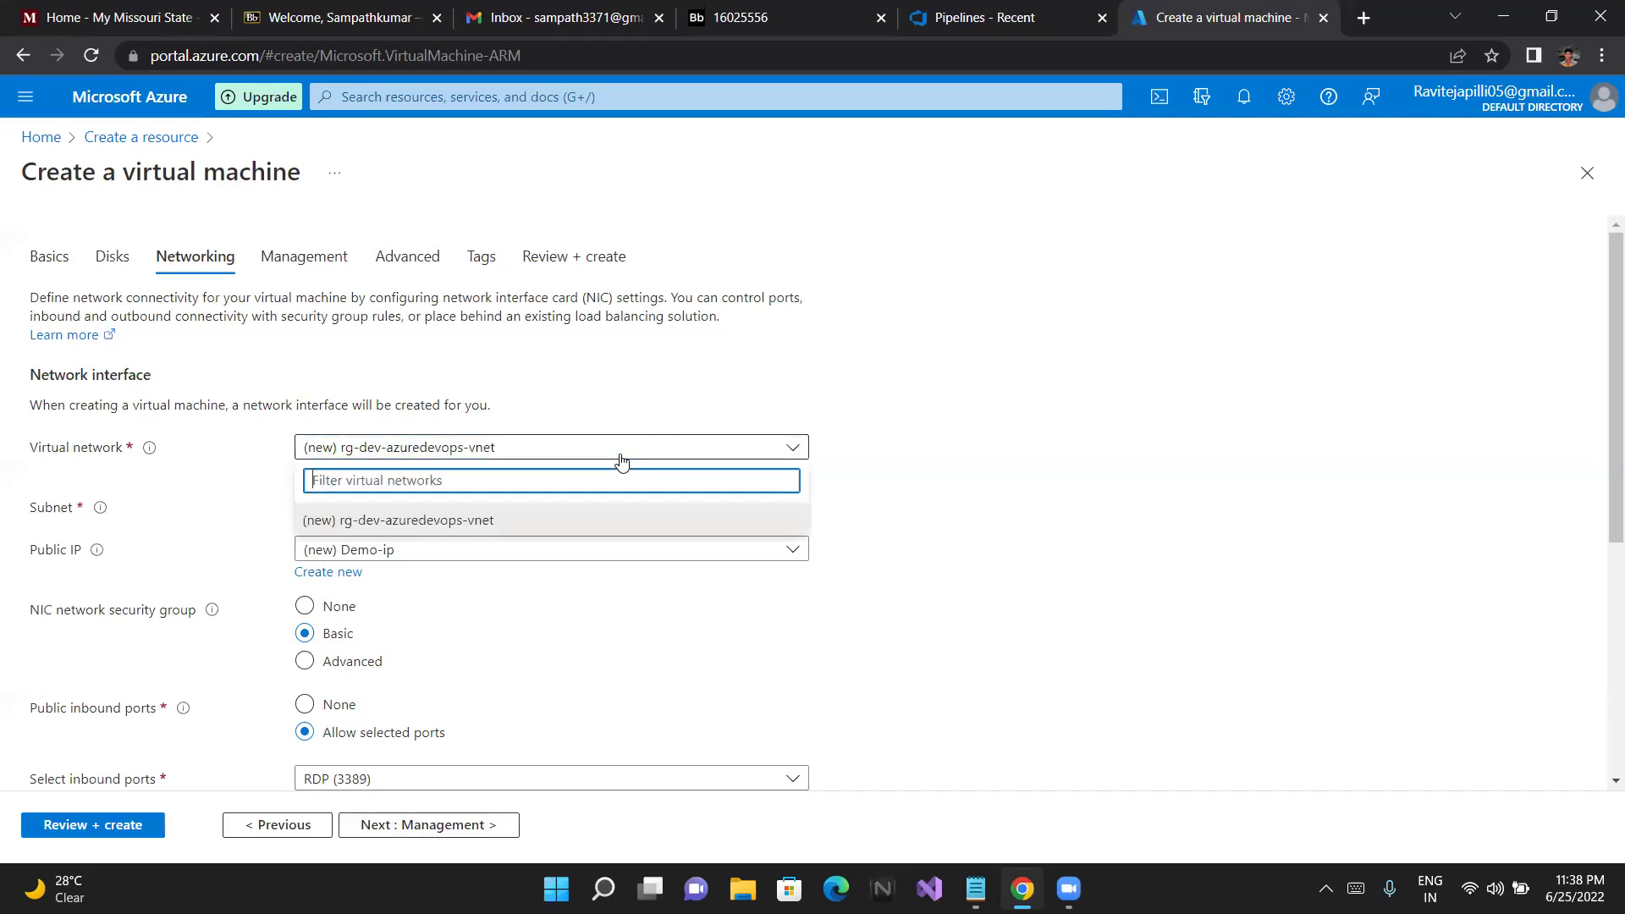
click(716, 449)
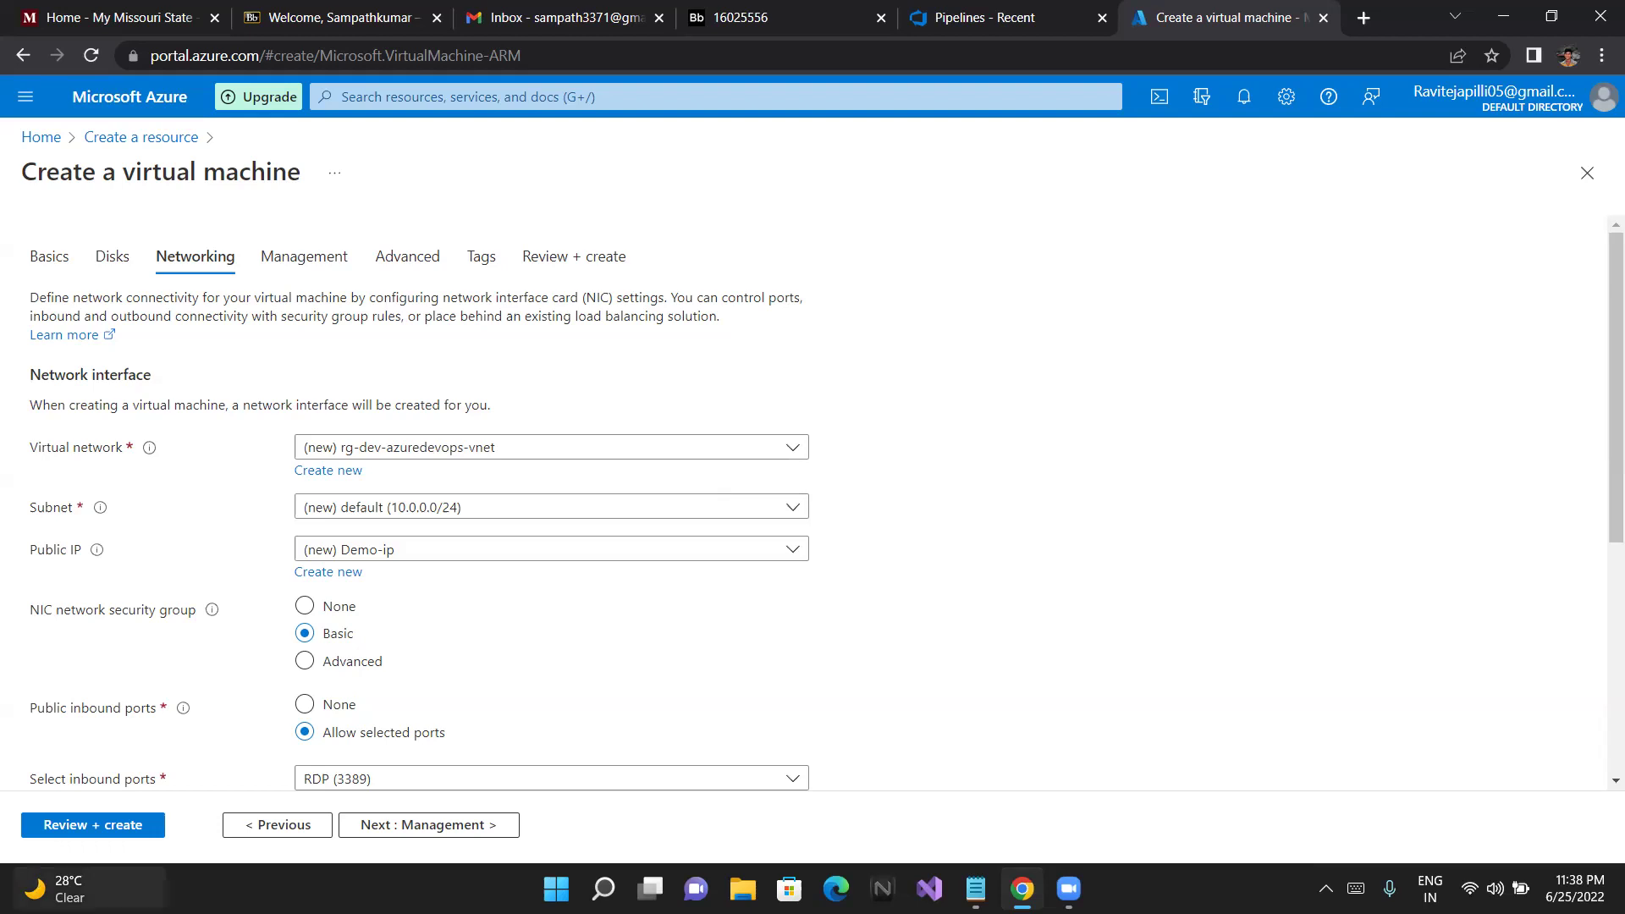
mouse_move(68, 888)
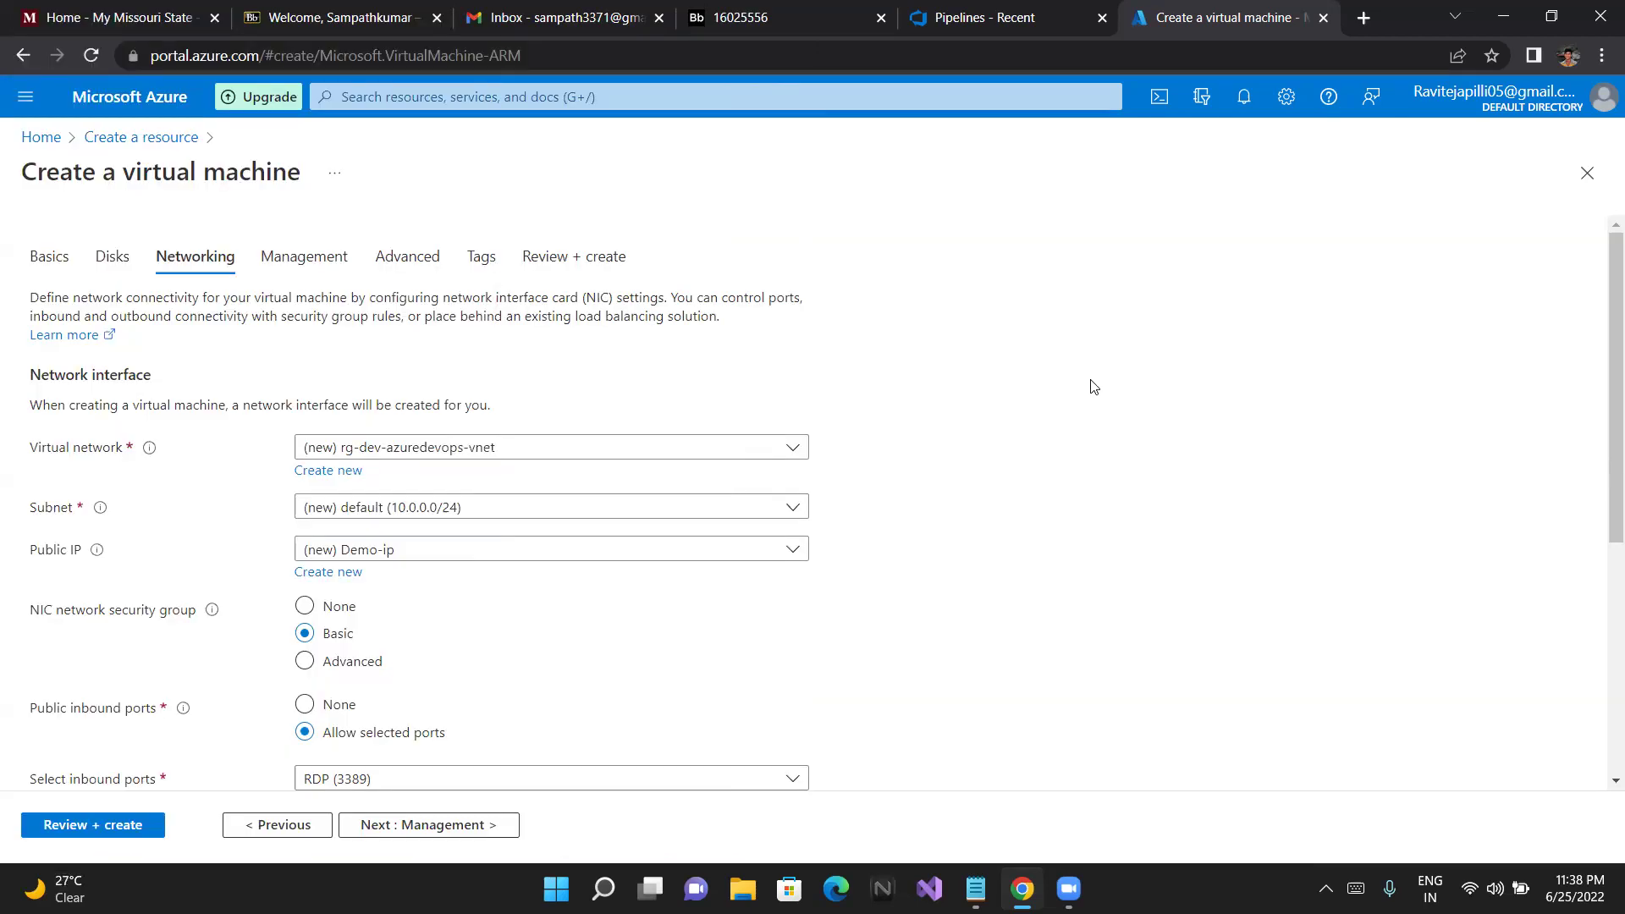
scroll(914, 497, down, 1)
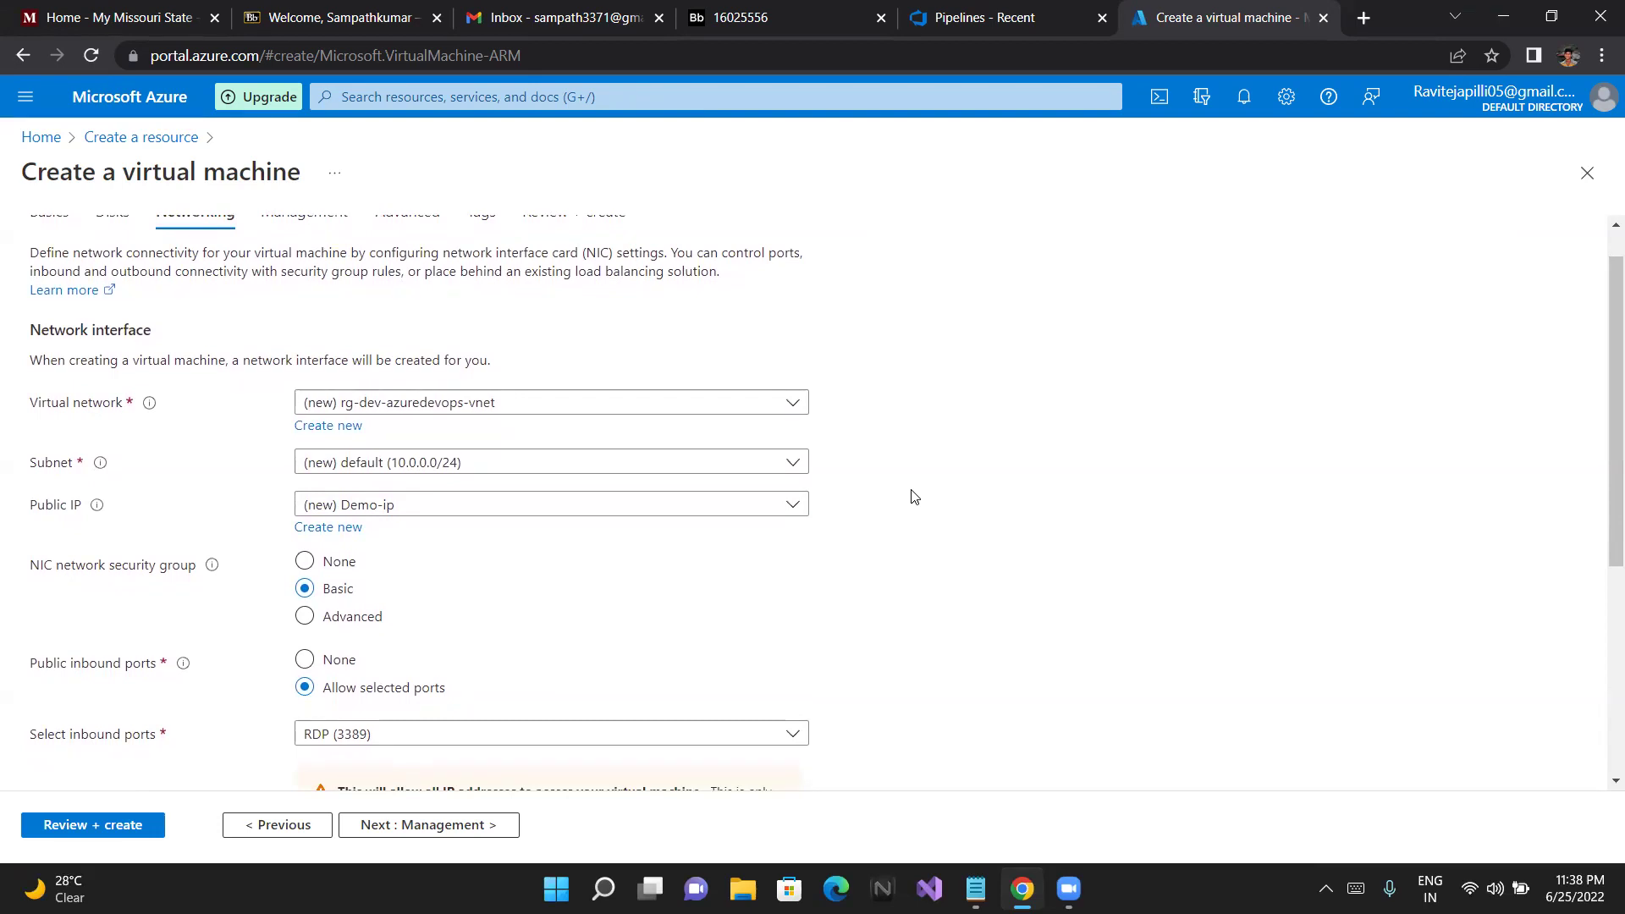
scroll(915, 497, down, 1)
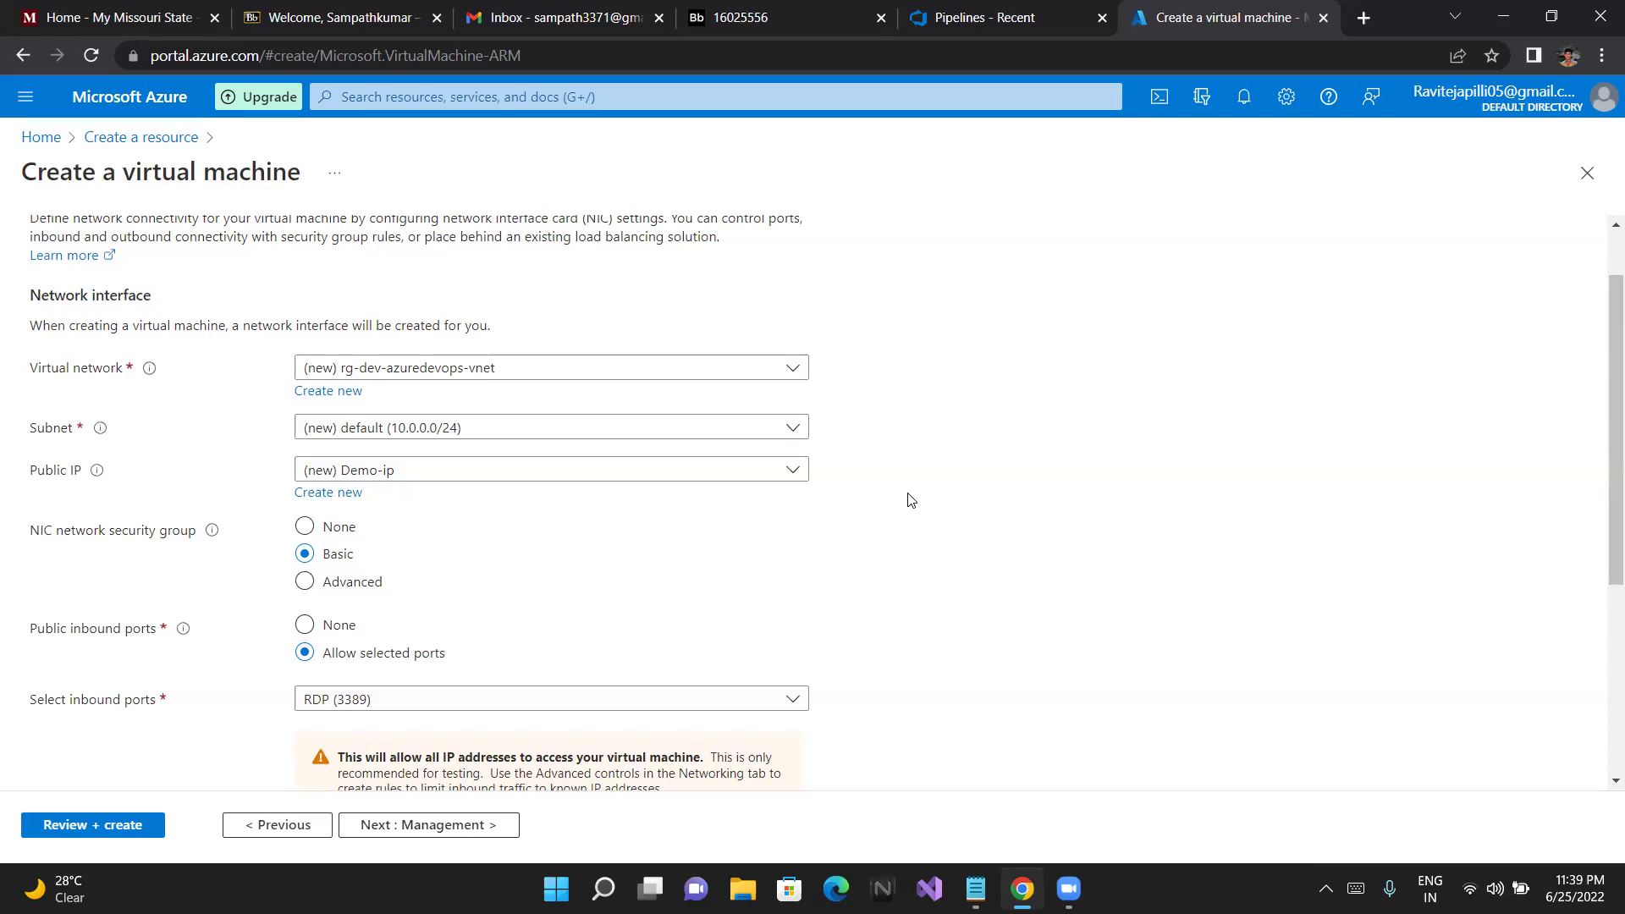
scroll(910, 500, down, 2)
scroll(910, 499, down, 2)
scroll(910, 500, down, 3)
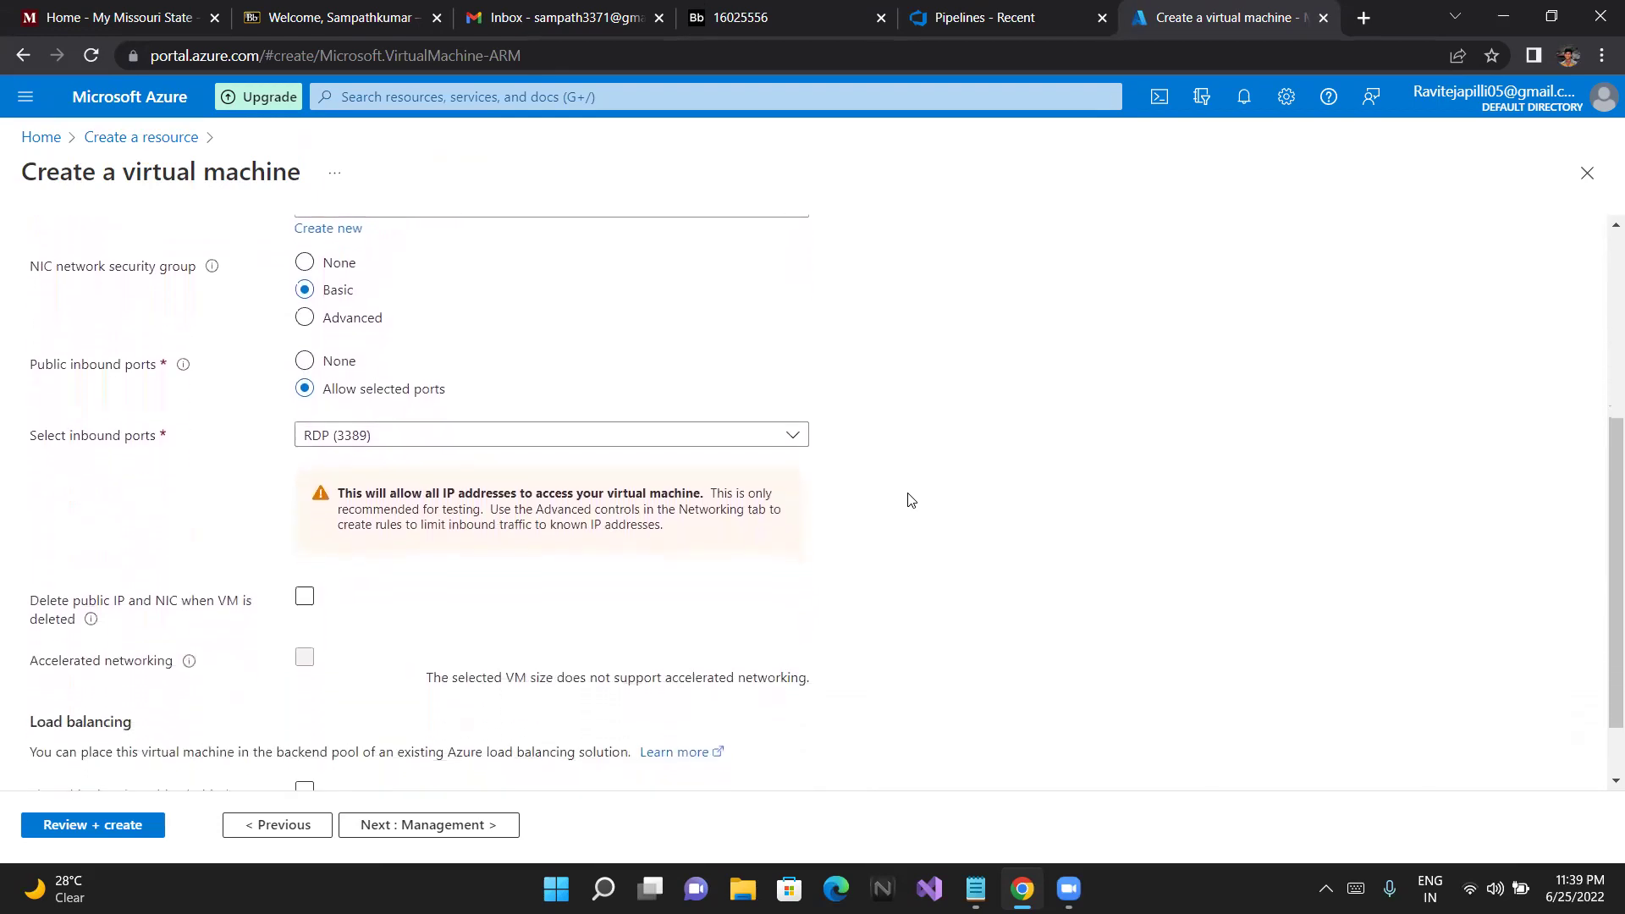
scroll(910, 499, down, 2)
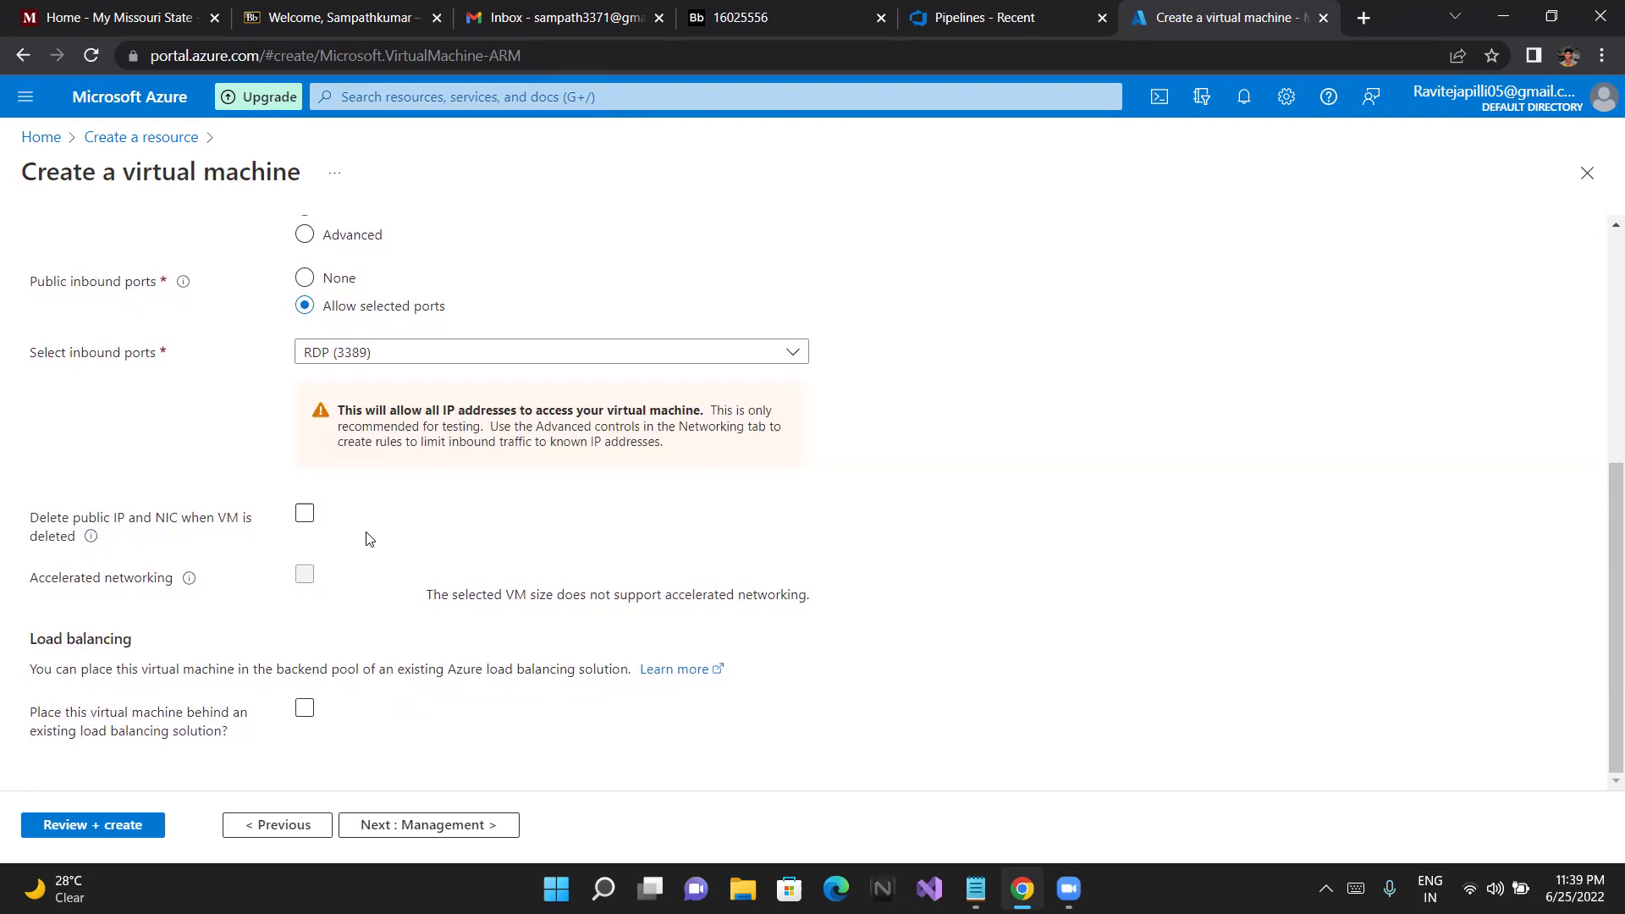
click(298, 516)
click(304, 513)
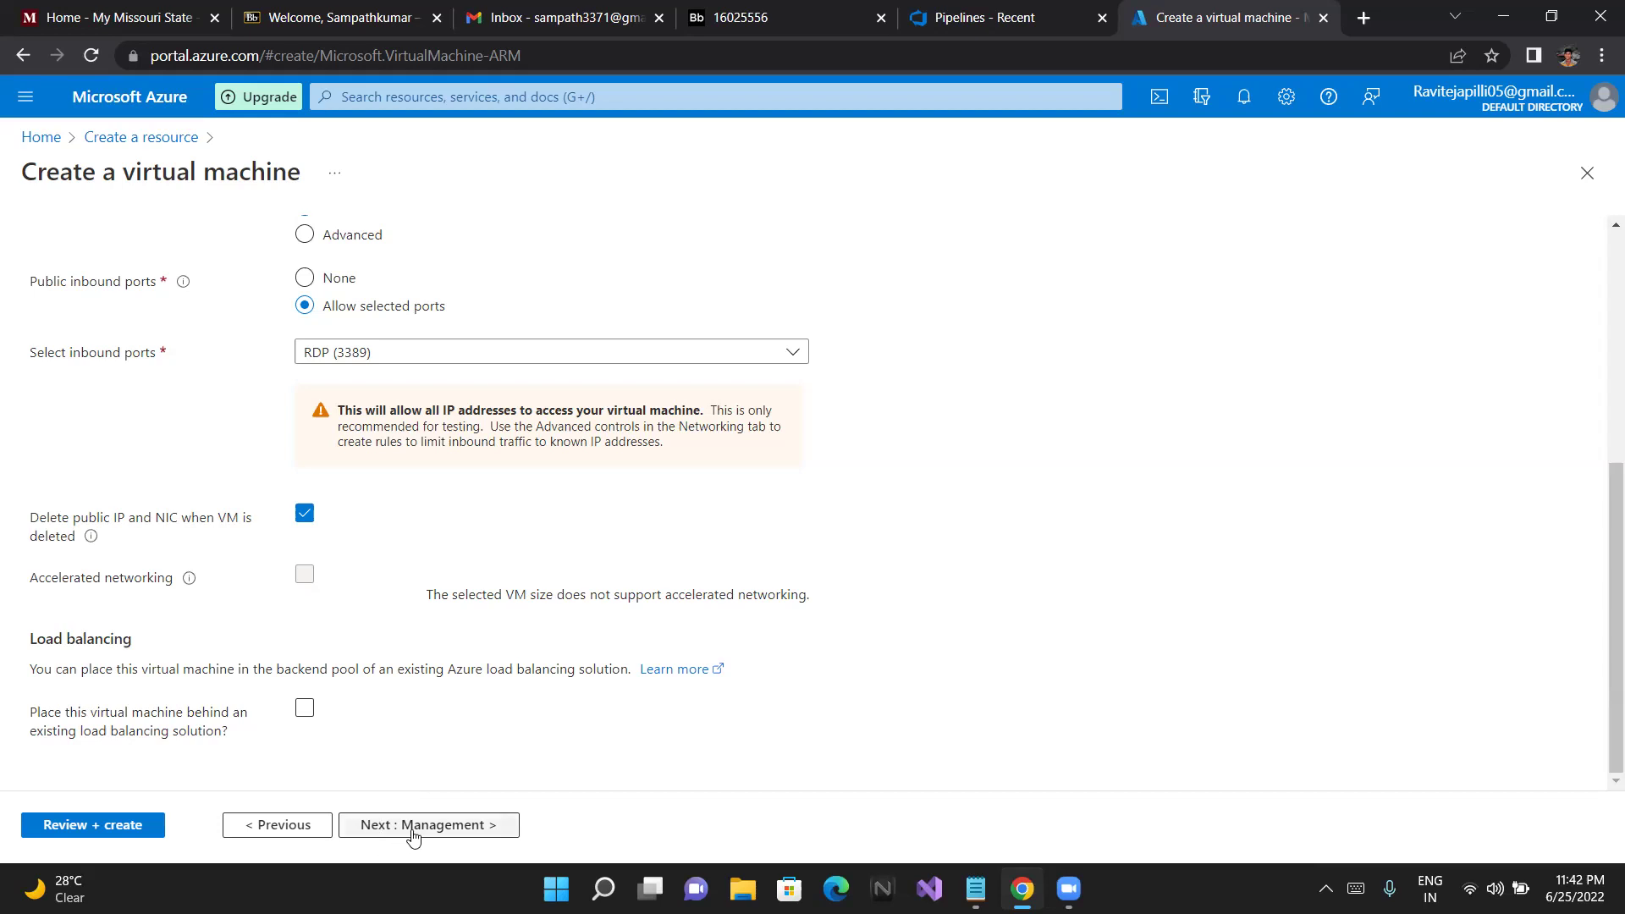
Go to the Management tab and enable the free Defender for Cloud basic plan
click(413, 831)
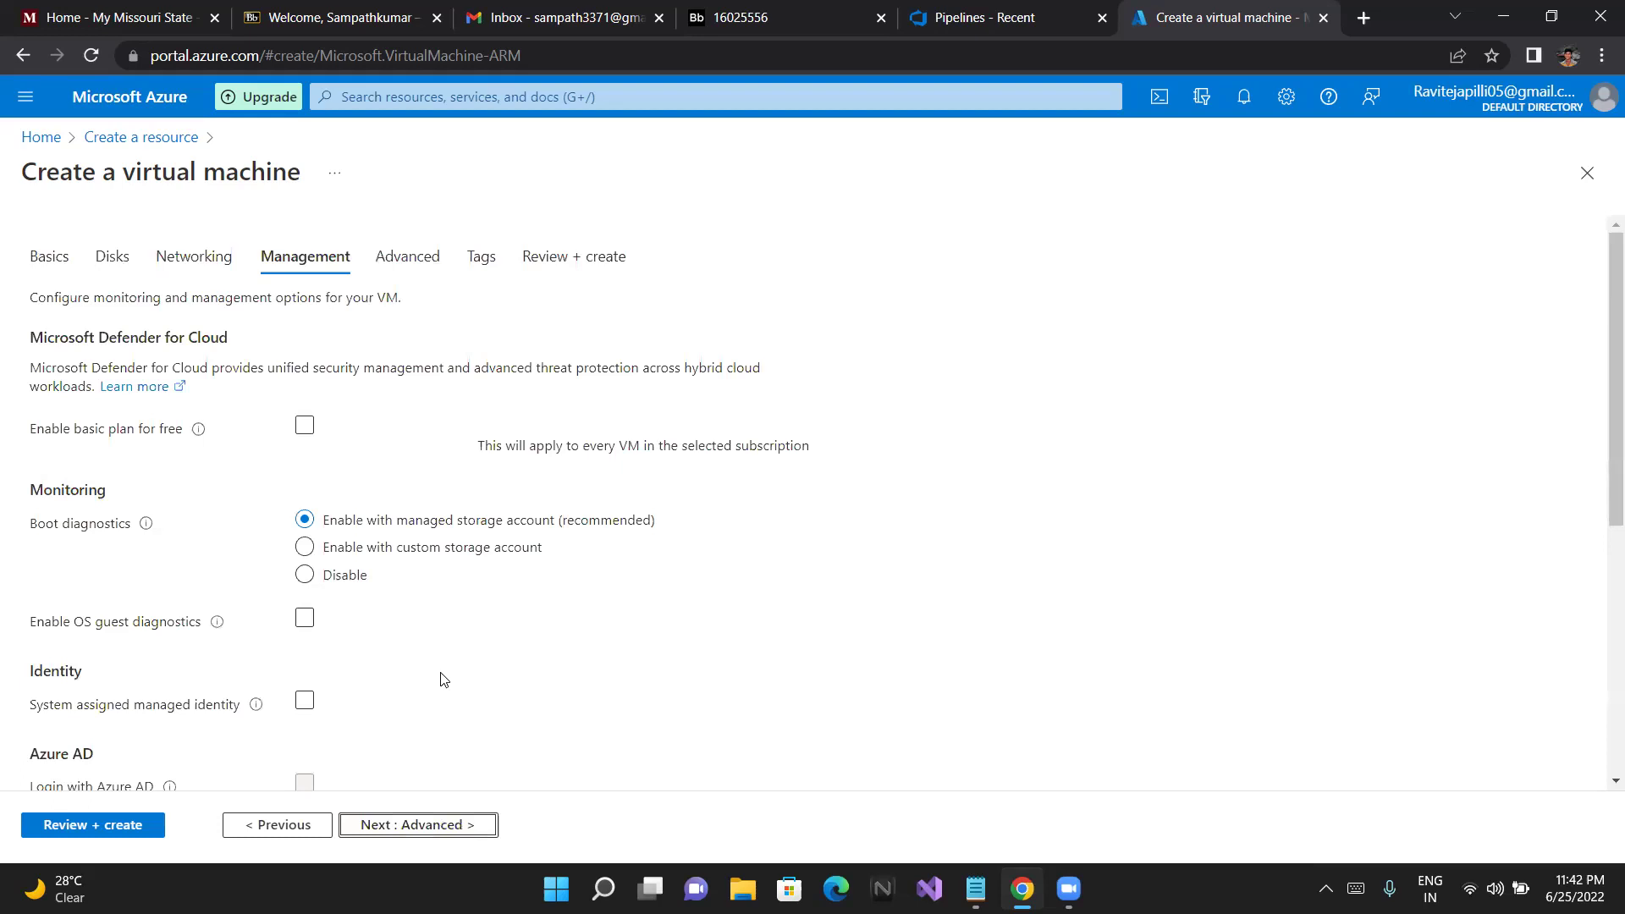
key(space)
scroll(440, 680, down, 2)
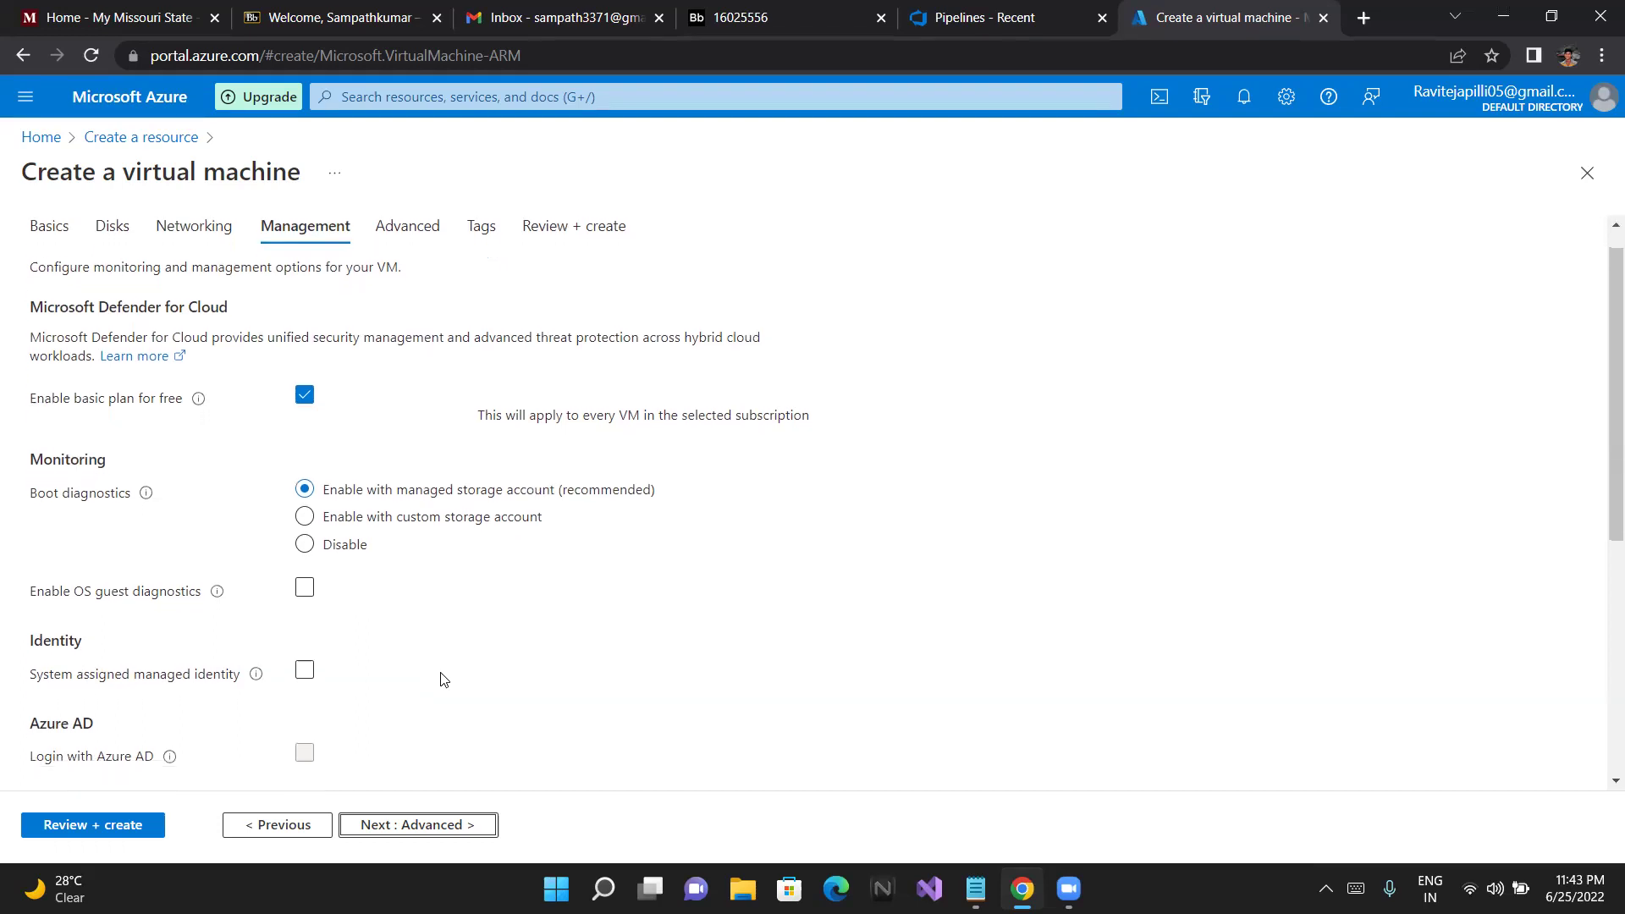
scroll(440, 667, down, 1)
scroll(440, 668, down, 1)
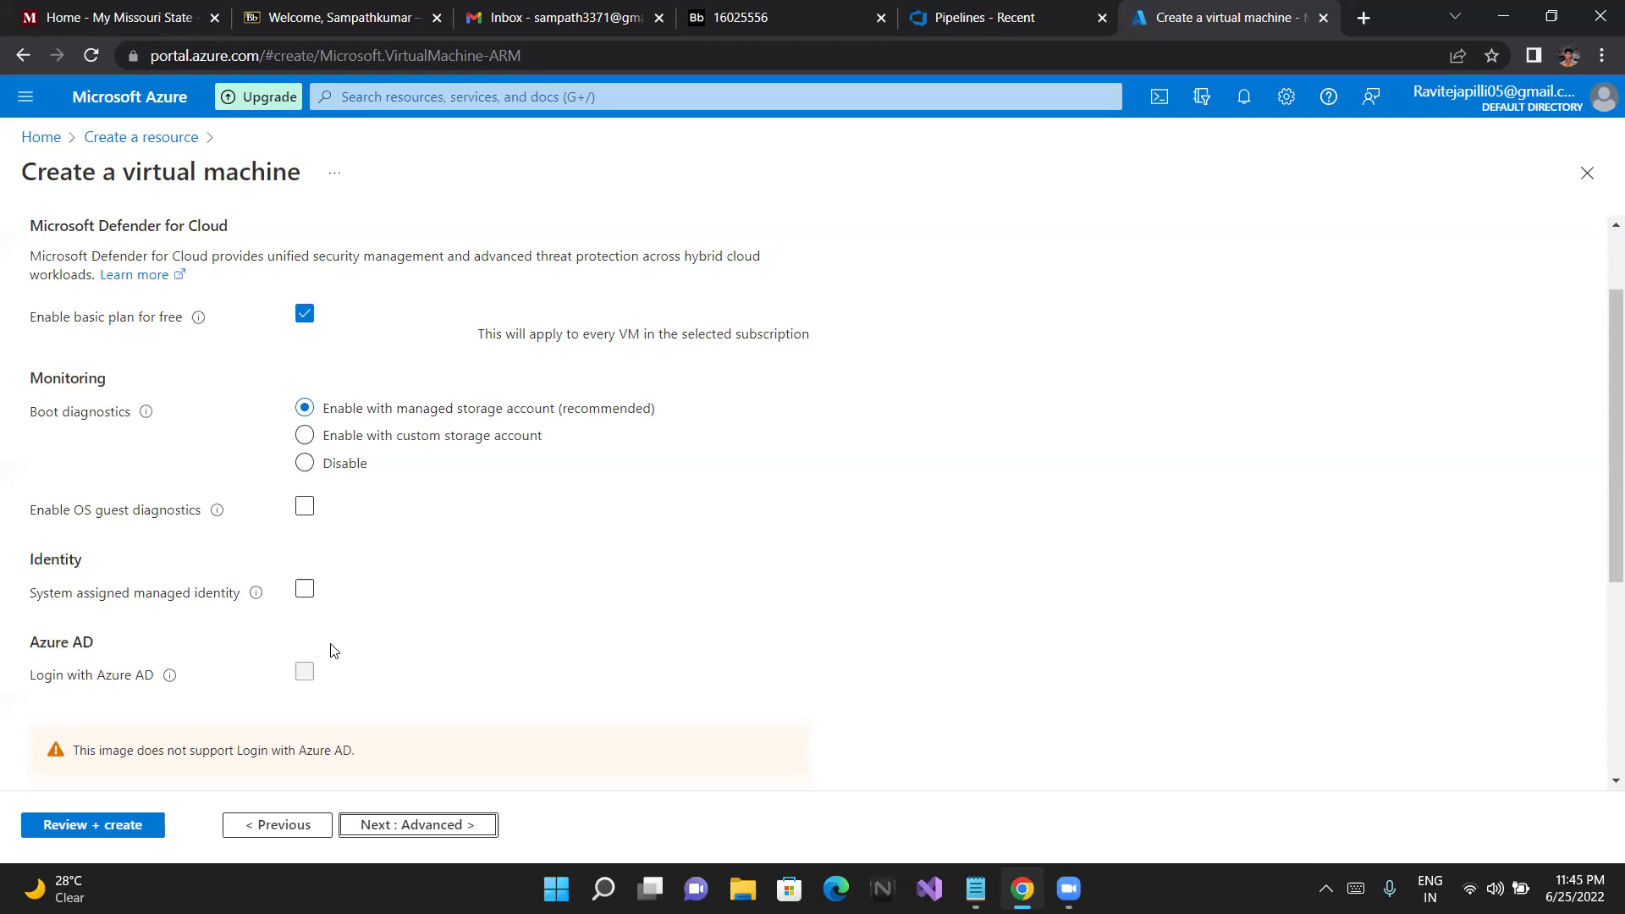
Enable auto-shutdown at 7:00:00 PM UTC with a notification before shutdown
scroll(333, 651, down, 1)
scroll(336, 658, down, 1)
scroll(336, 657, down, 1)
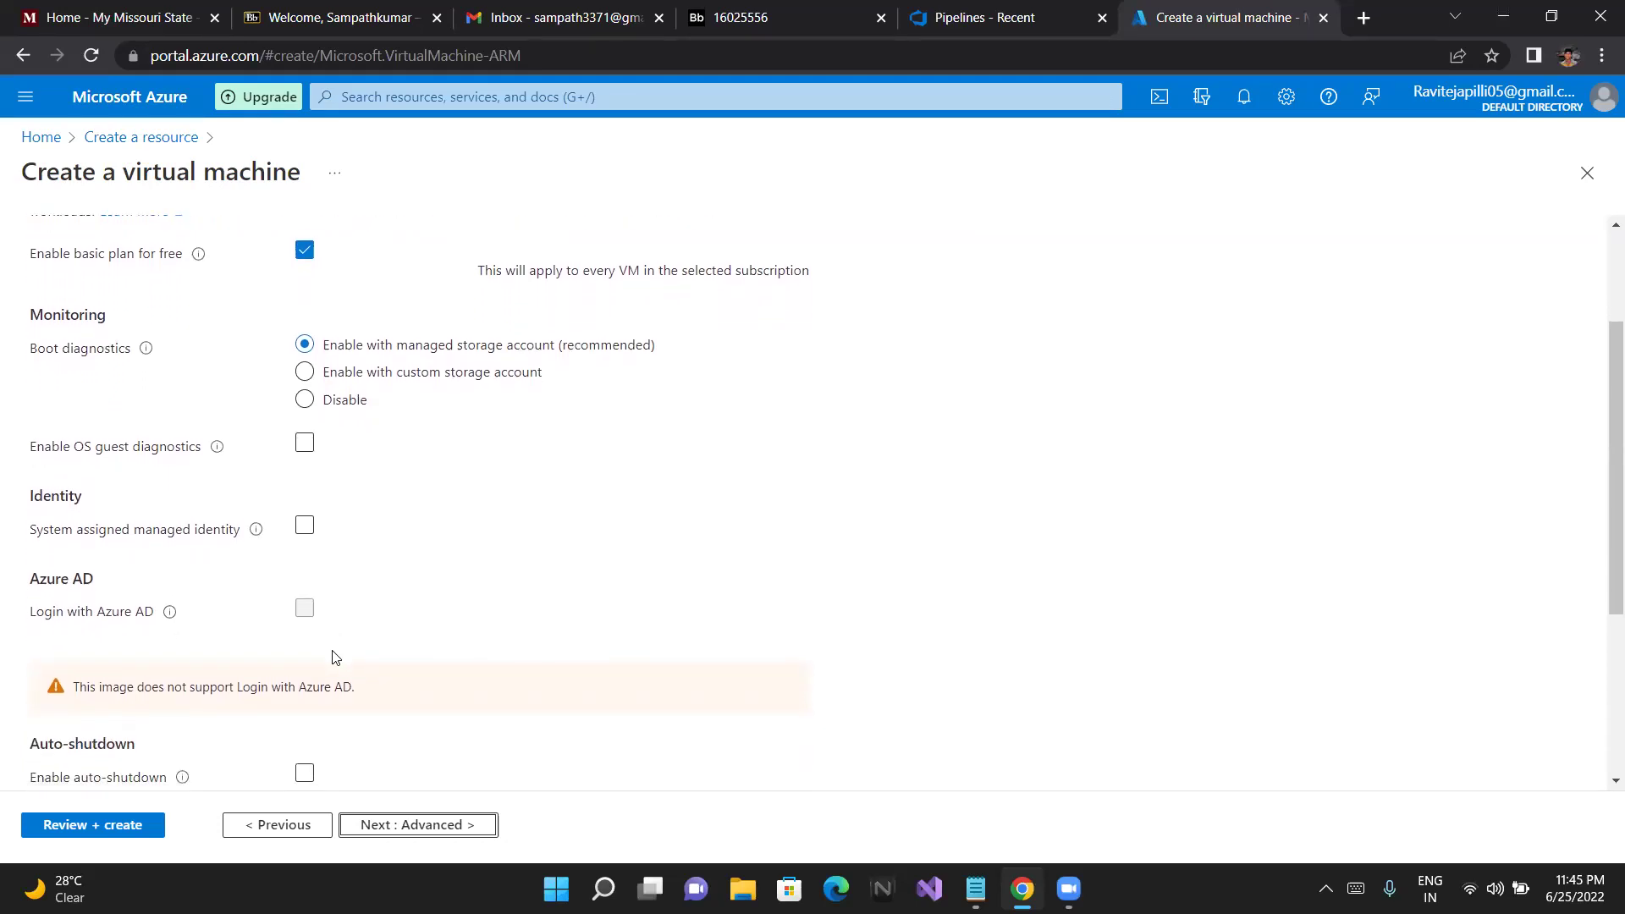
scroll(337, 658, down, 2)
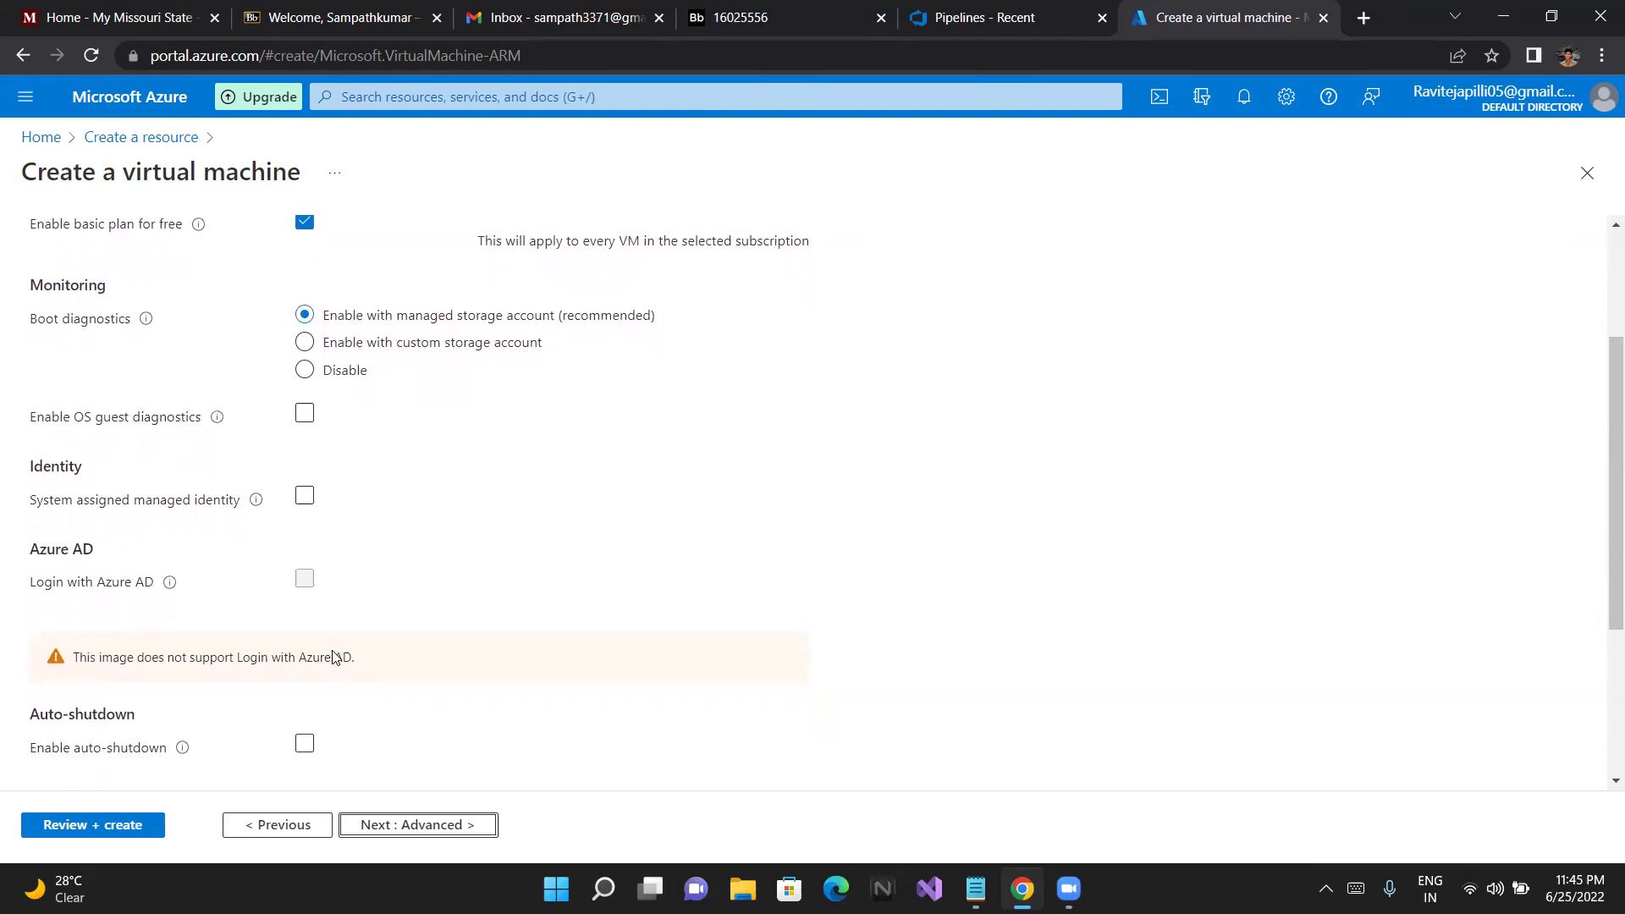
scroll(336, 658, down, 3)
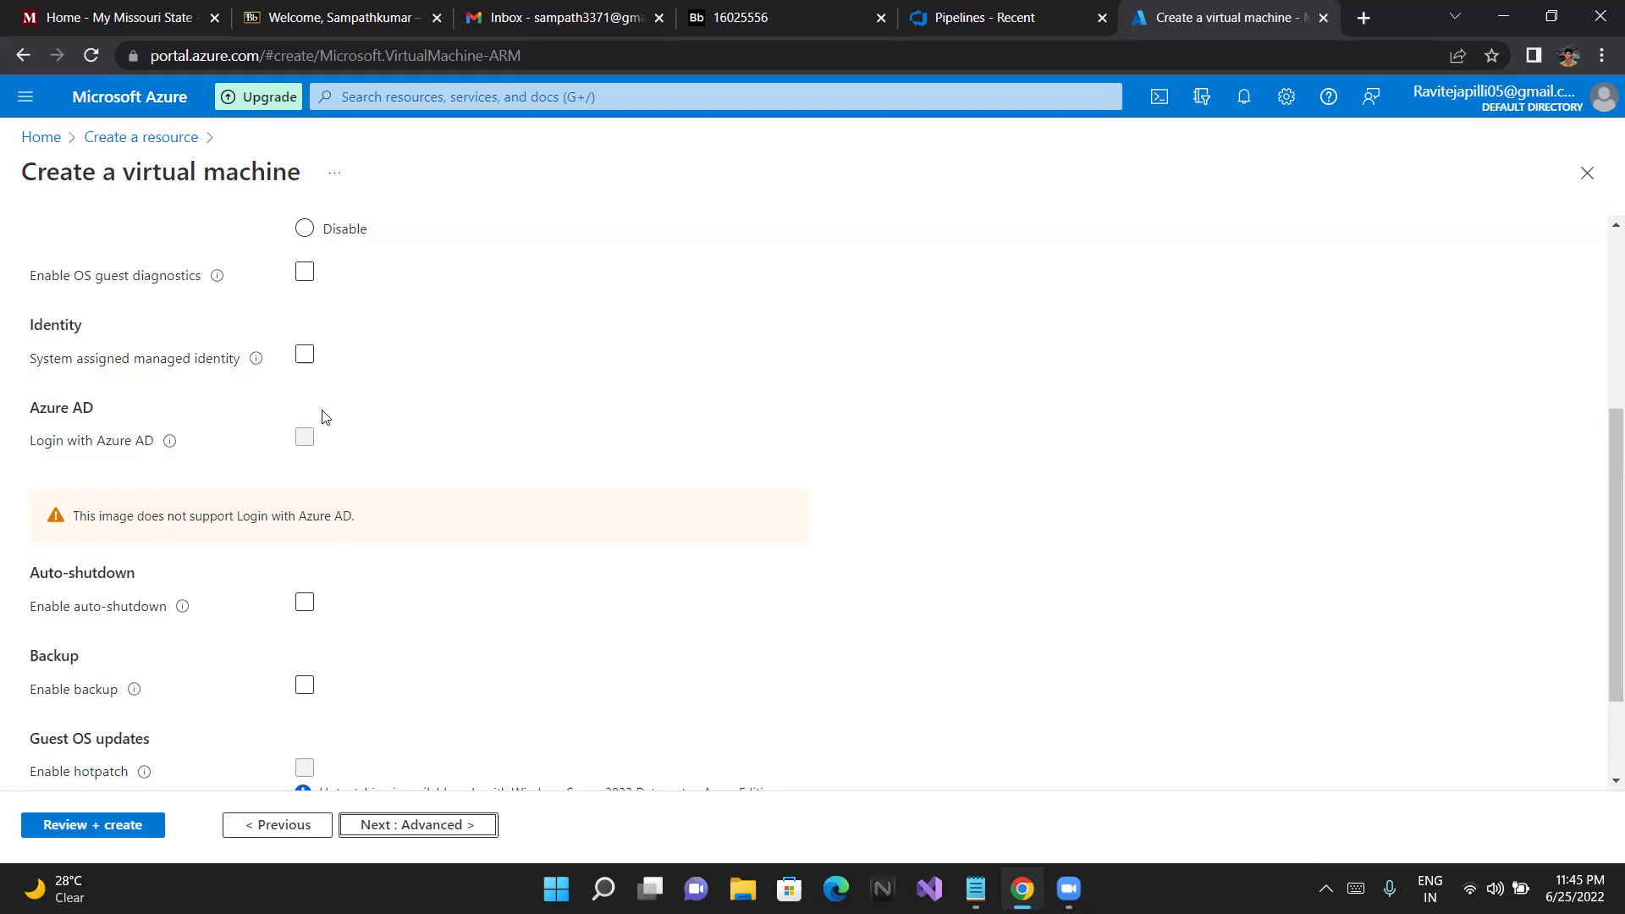
scroll(310, 342, up, 1)
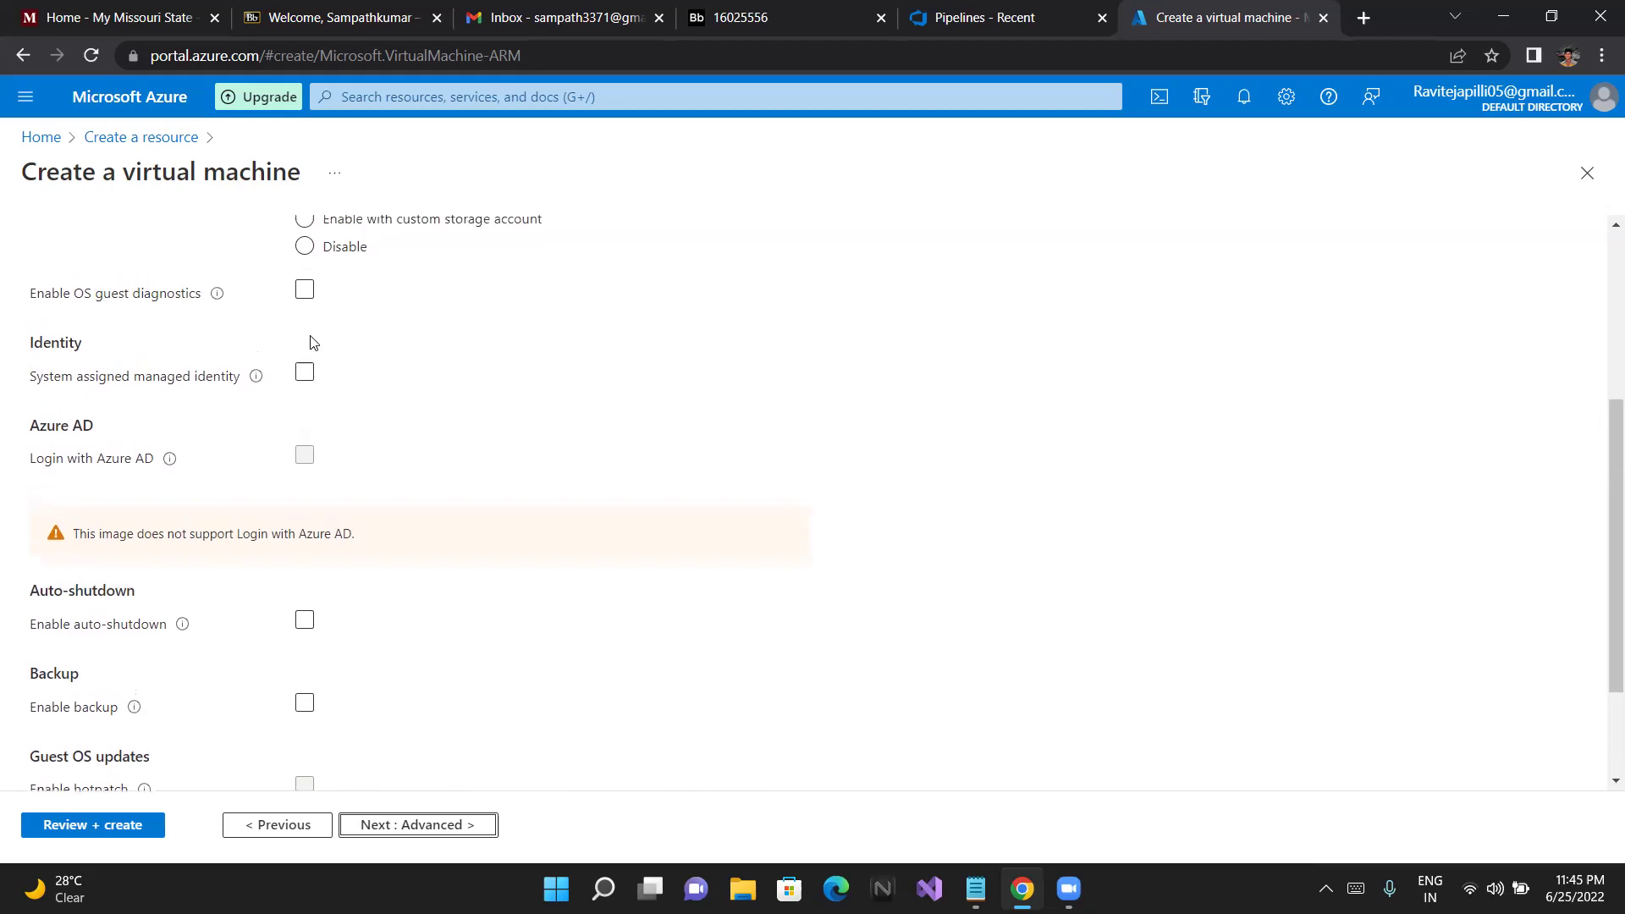
click(305, 622)
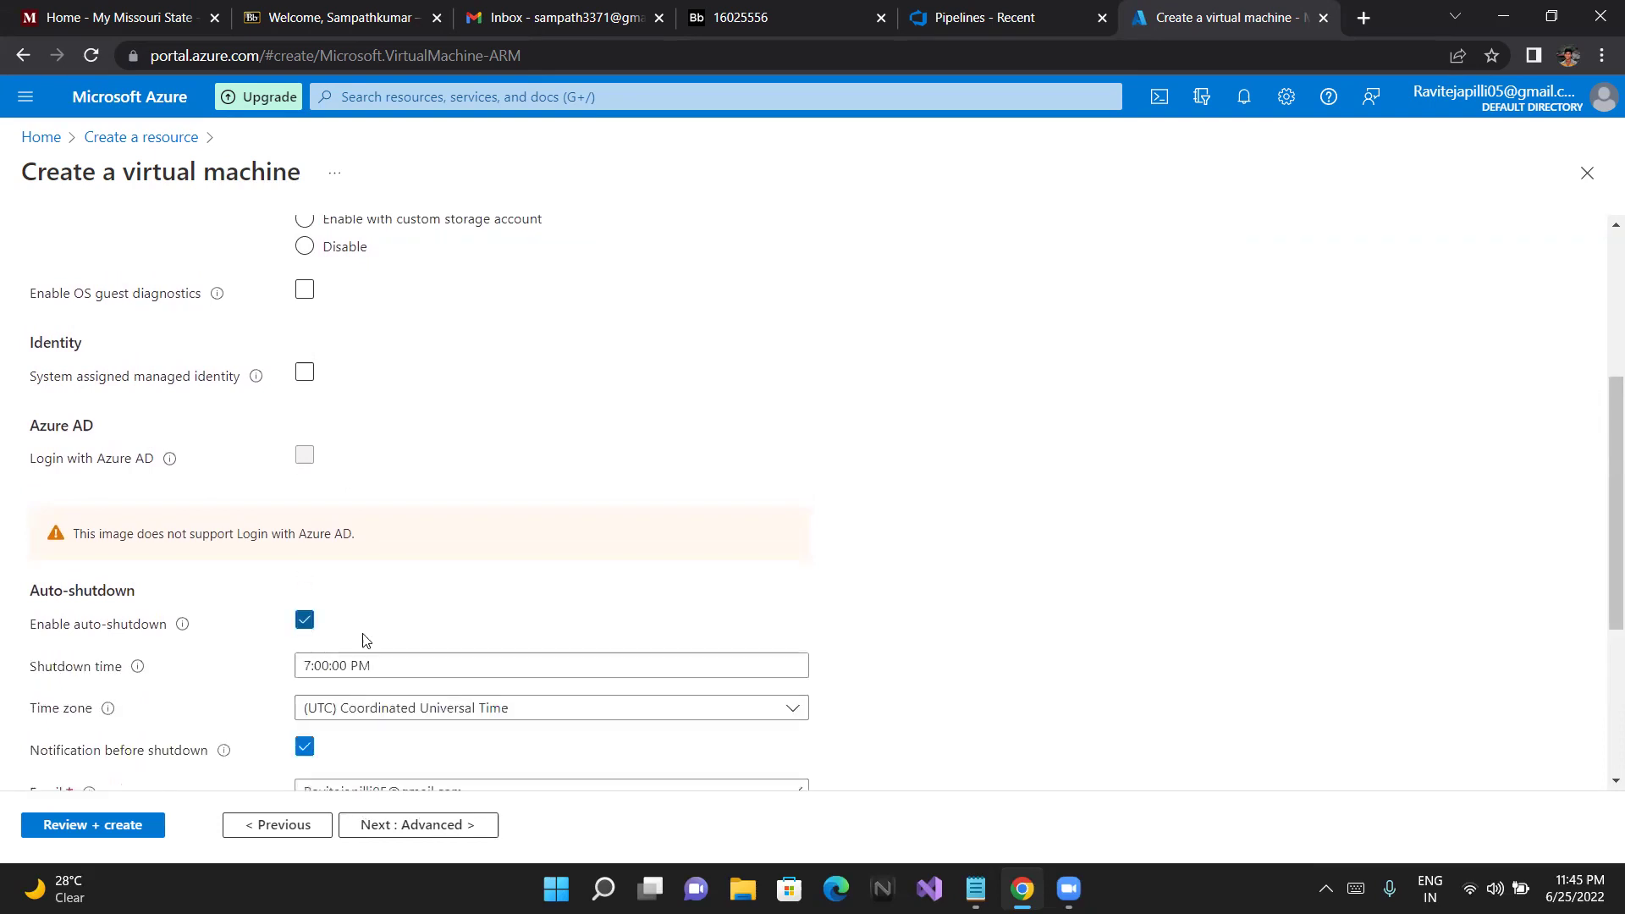
scroll(401, 639, down, 1)
scroll(400, 644, down, 2)
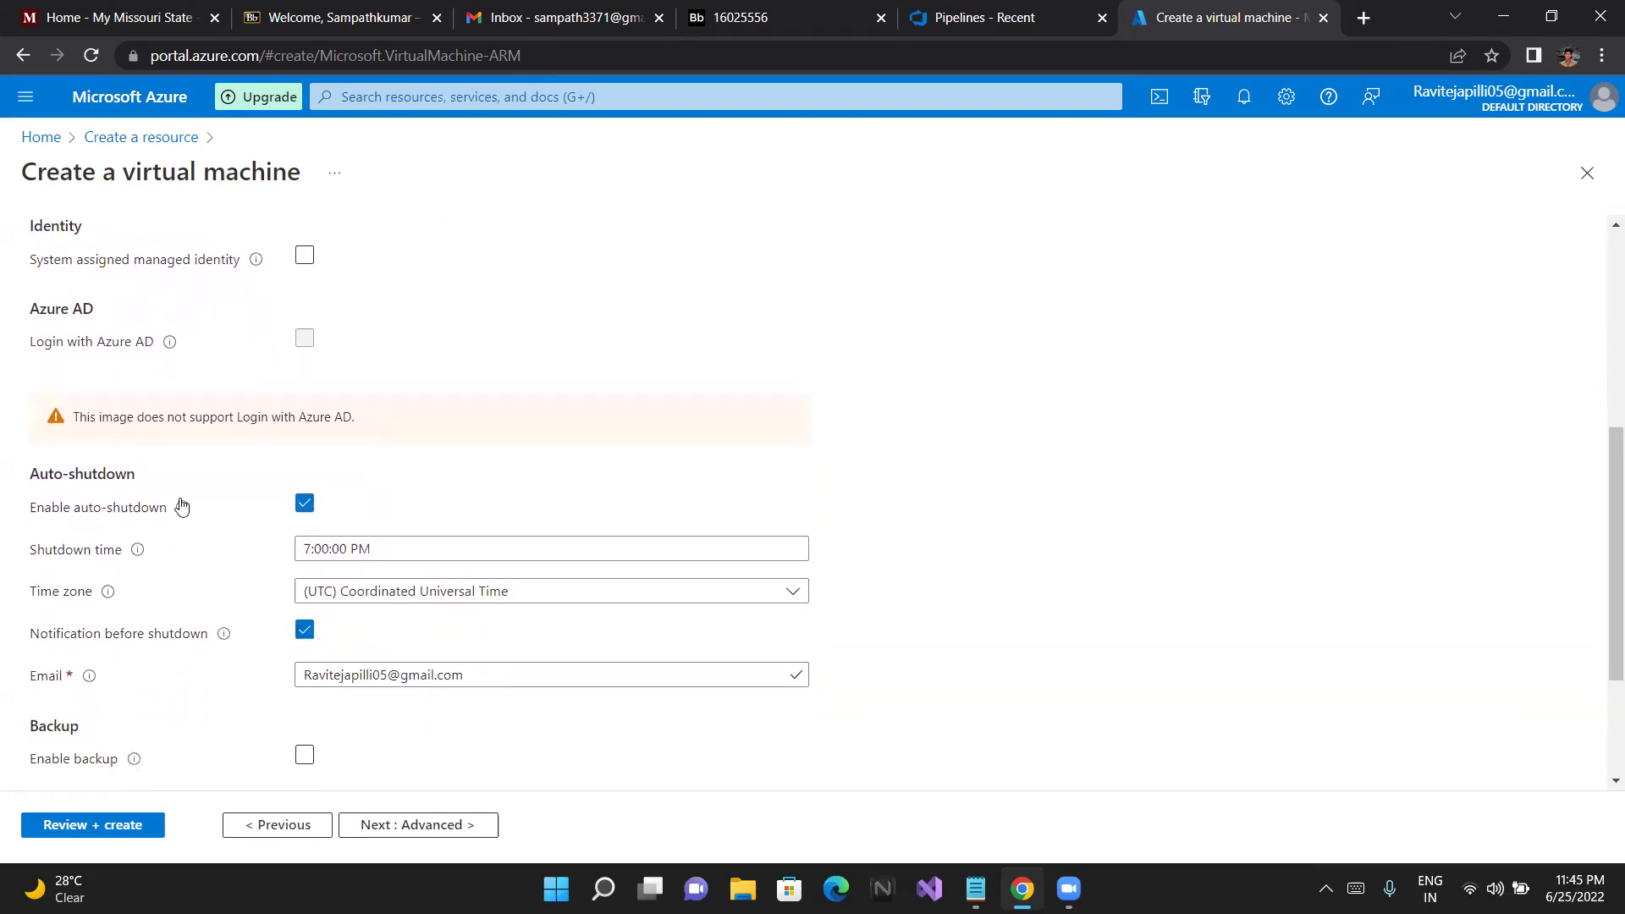
mouse_move(181, 510)
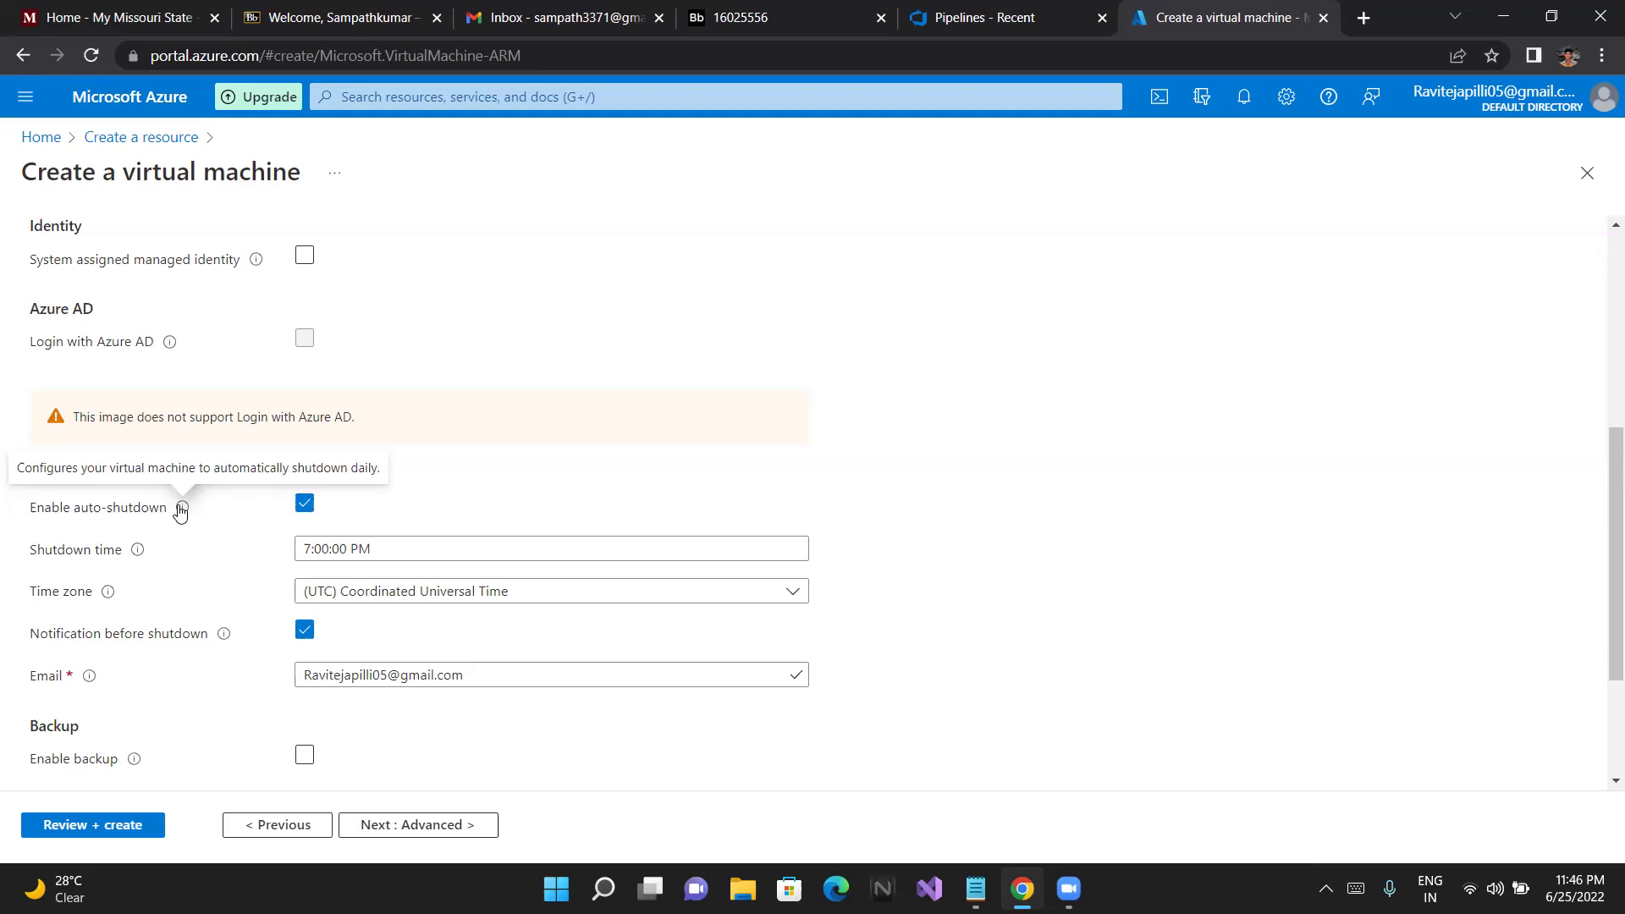
Turn Enable auto-shutdown back off and continue to the Advanced tab
click(304, 505)
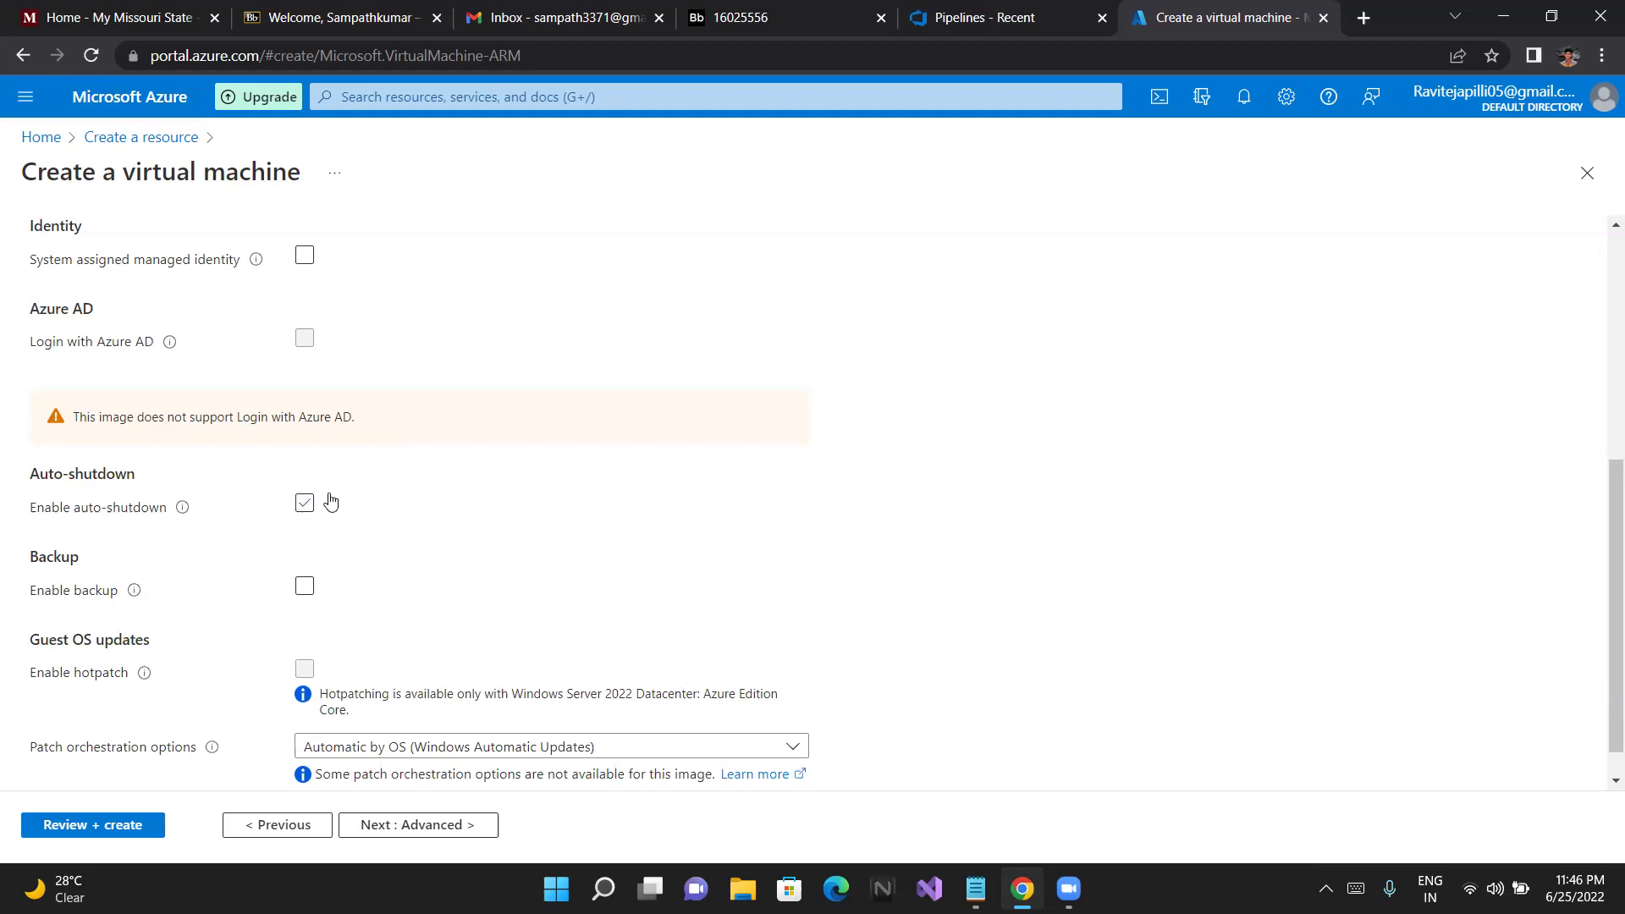
scroll(439, 484, down, 1)
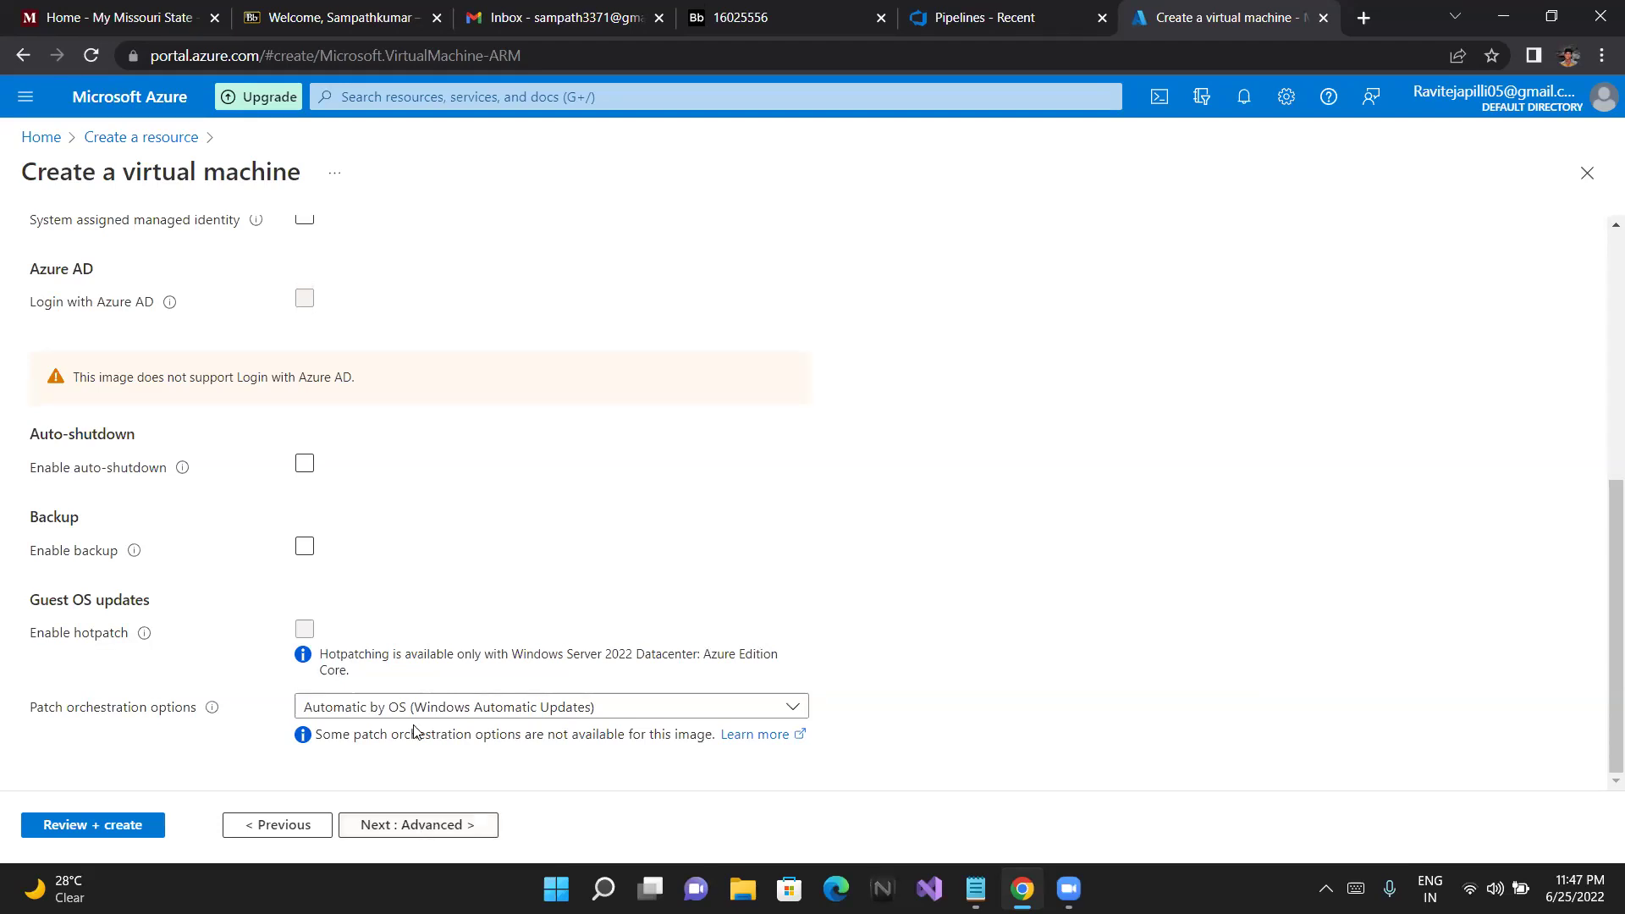
click(395, 829)
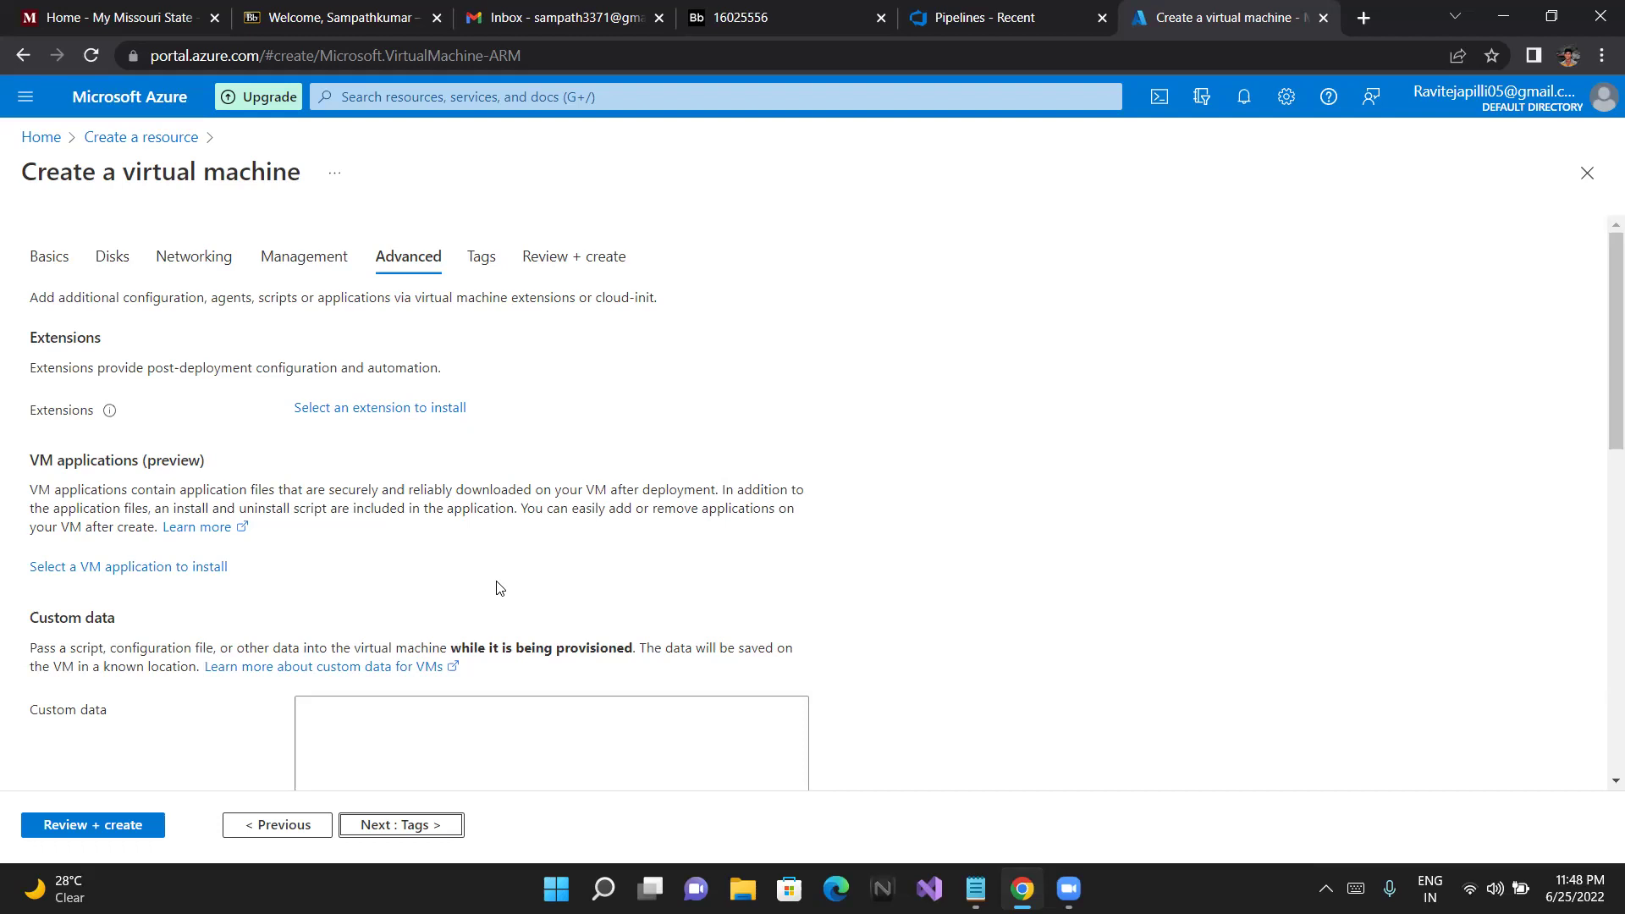
Enable user data on the Advanced tab and scroll through the remaining advanced options
scroll(499, 588, down, 1)
scroll(499, 588, down, 3)
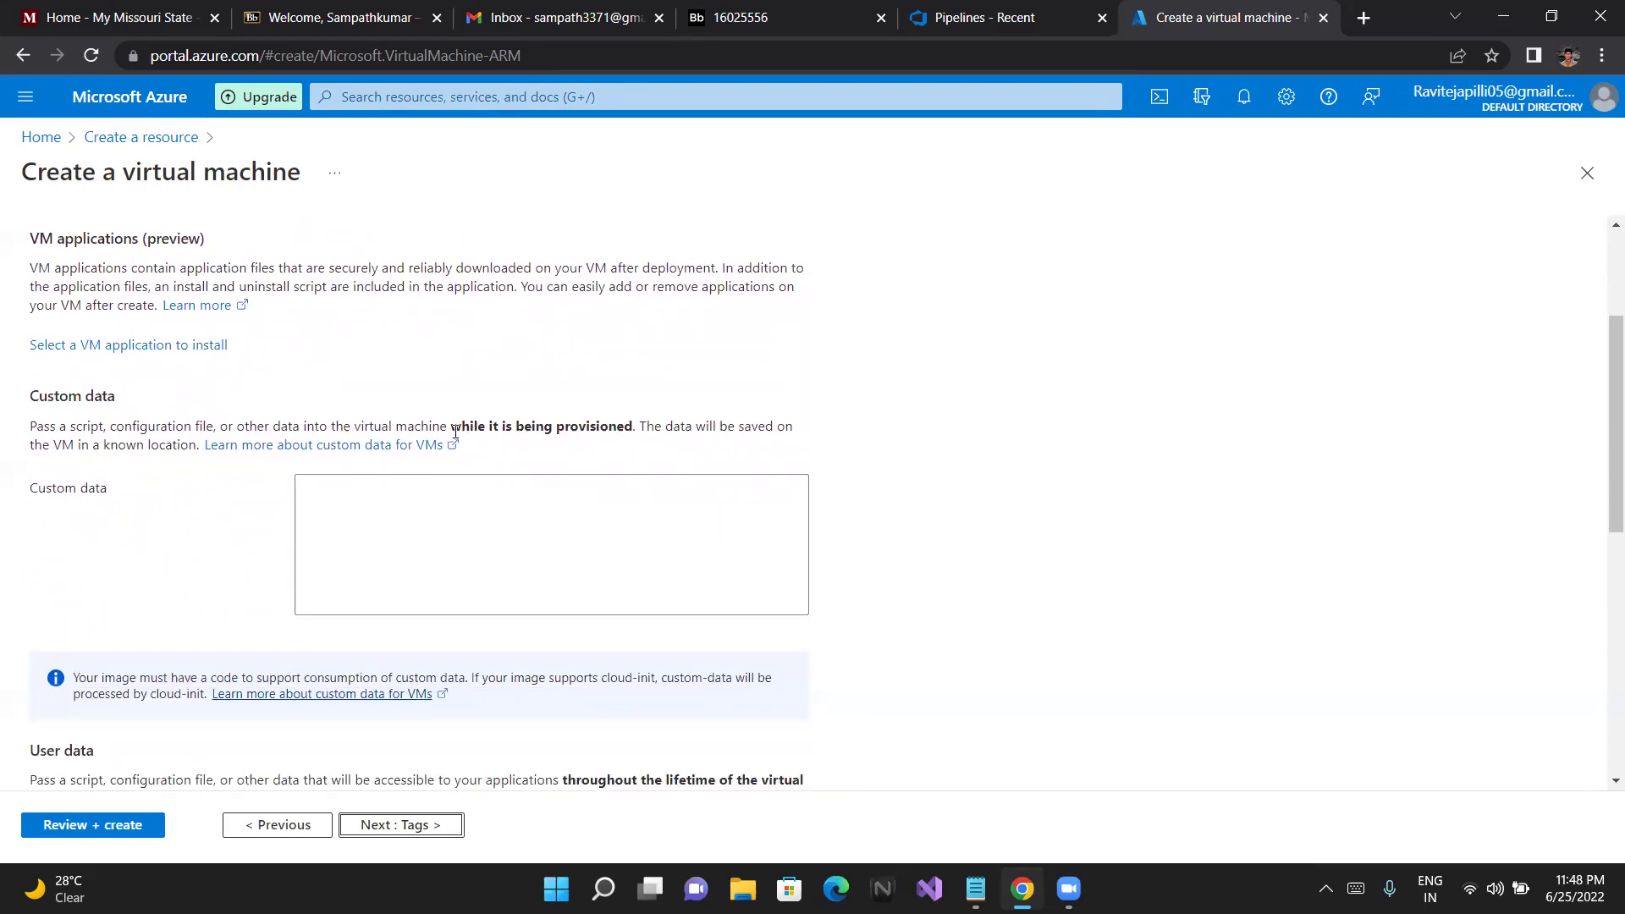
scroll(454, 432, down, 1)
scroll(455, 433, down, 4)
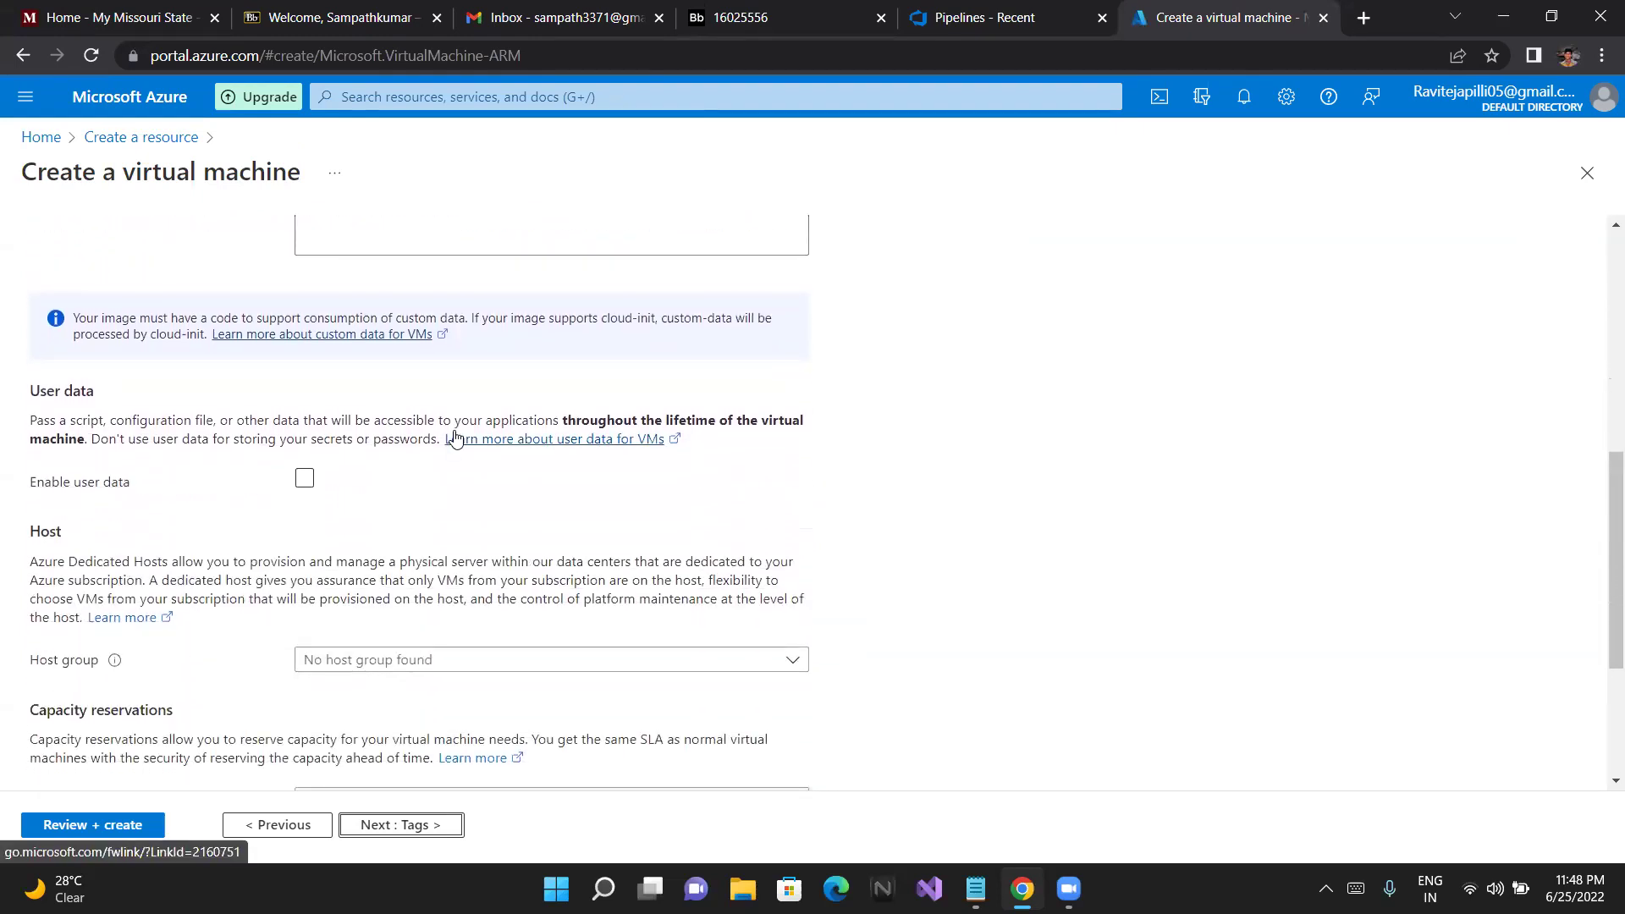
scroll(455, 434, down, 1)
click(455, 437)
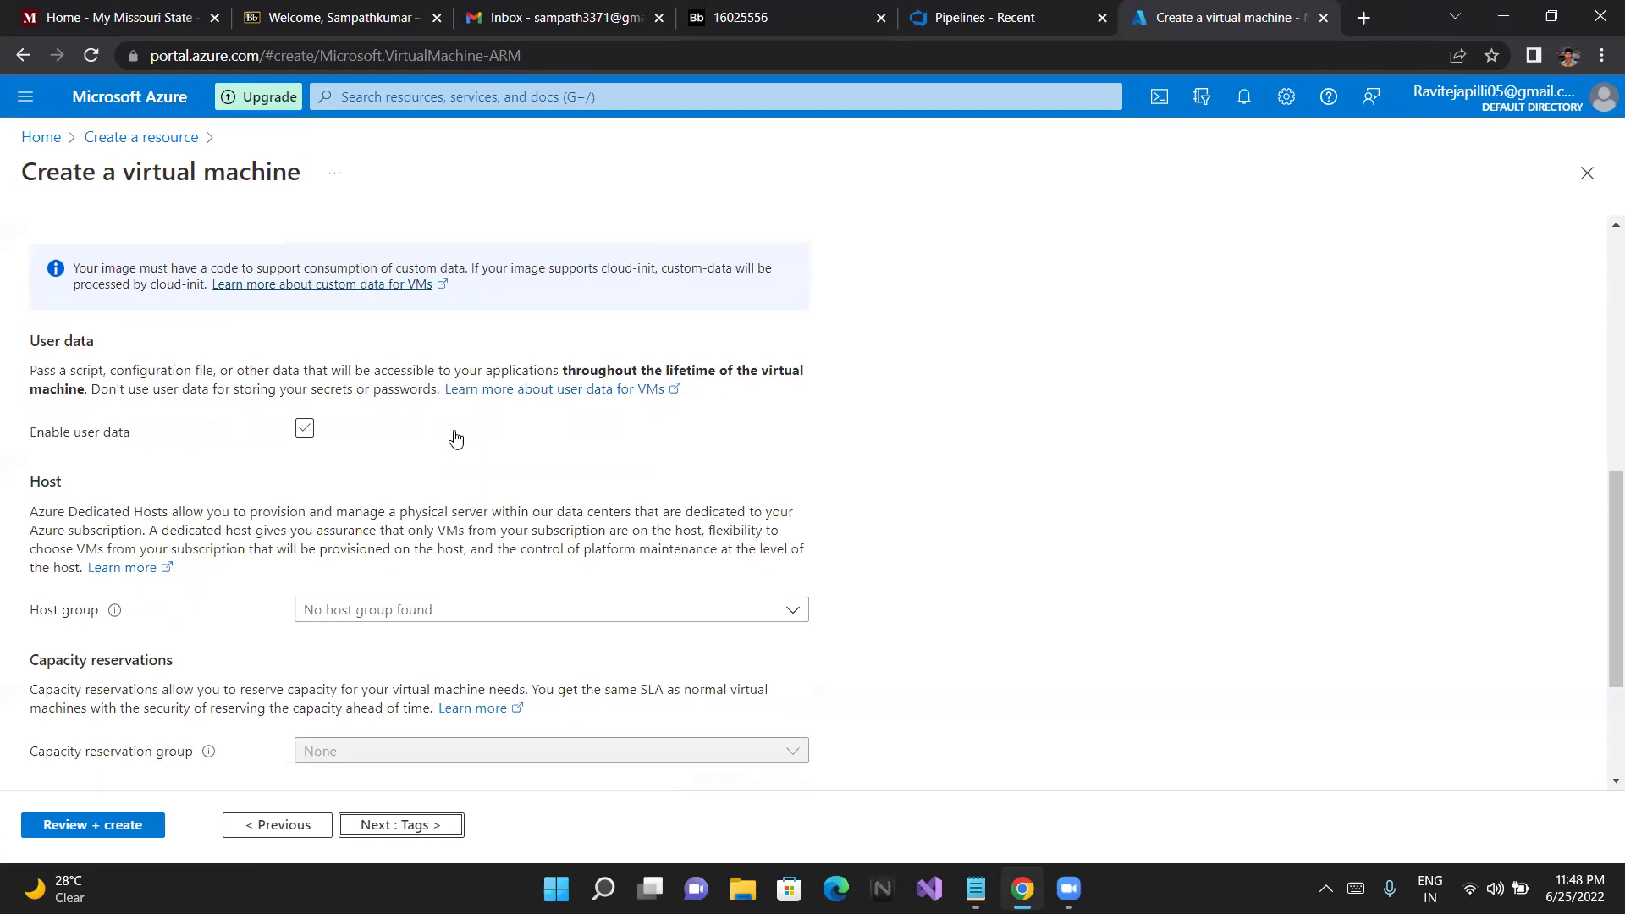
scroll(456, 436, down, 1)
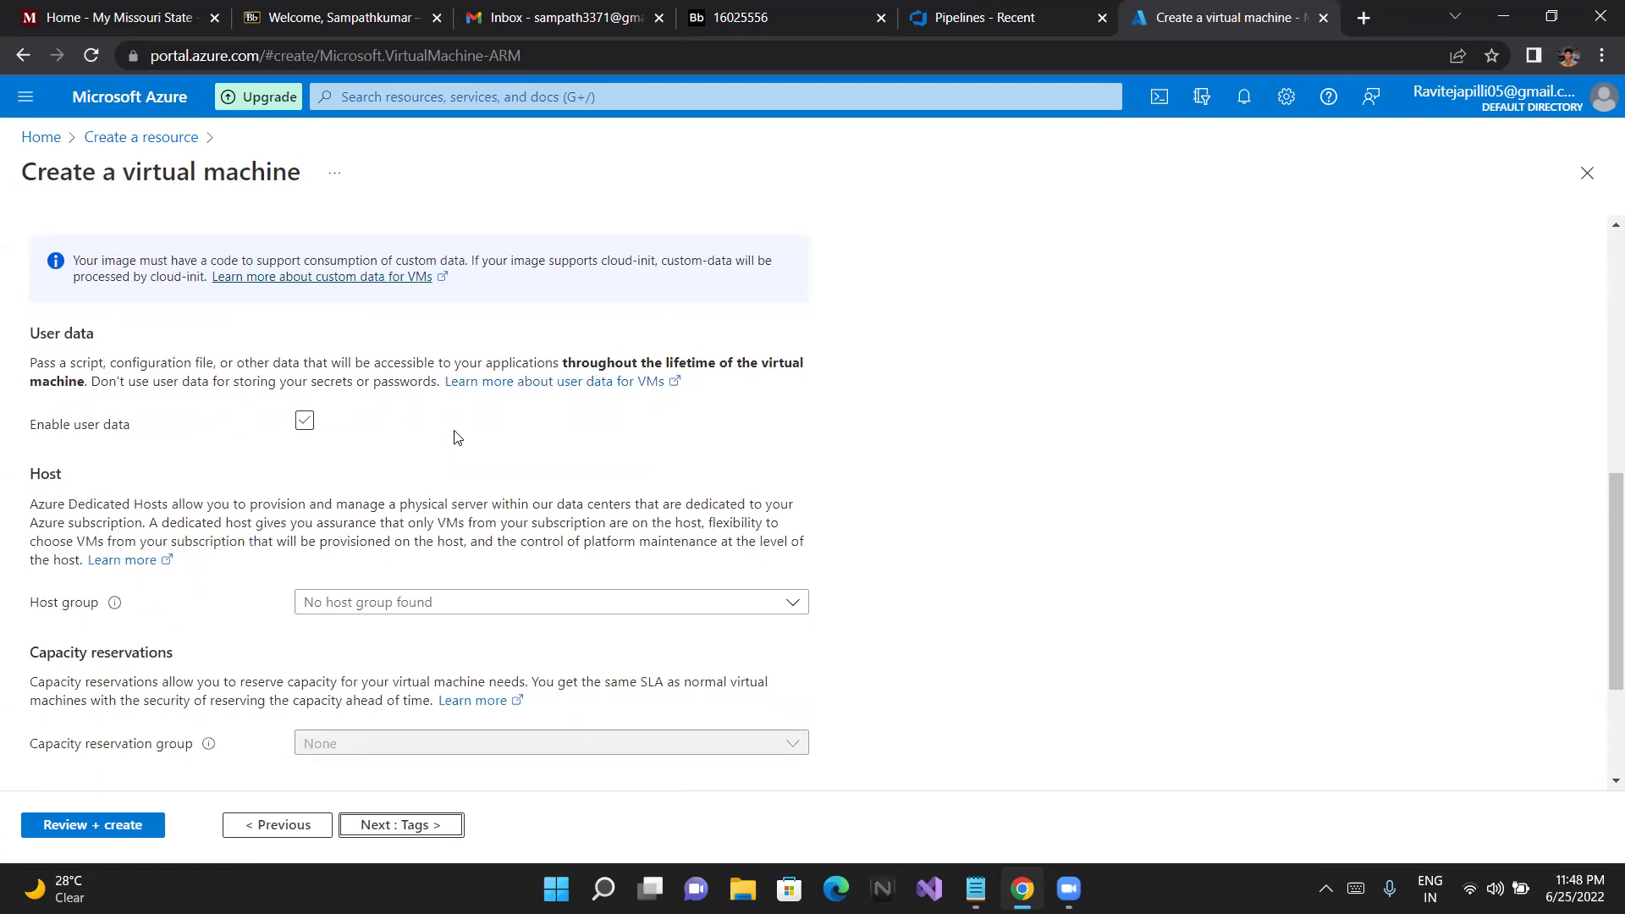
scroll(456, 436, down, 2)
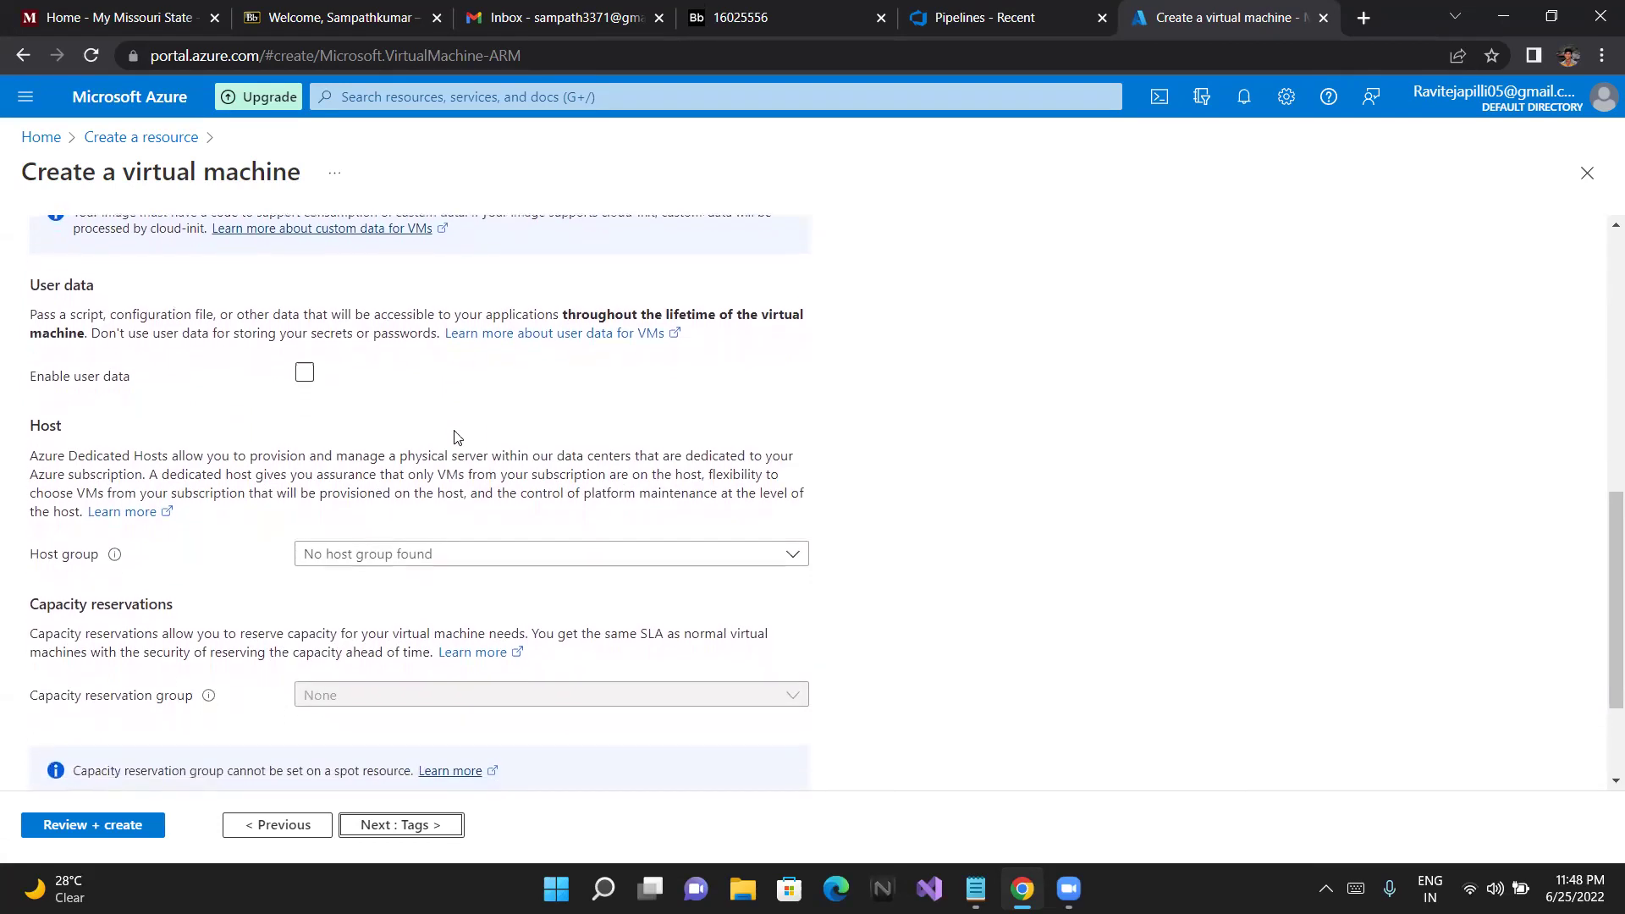
scroll(456, 431, down, 1)
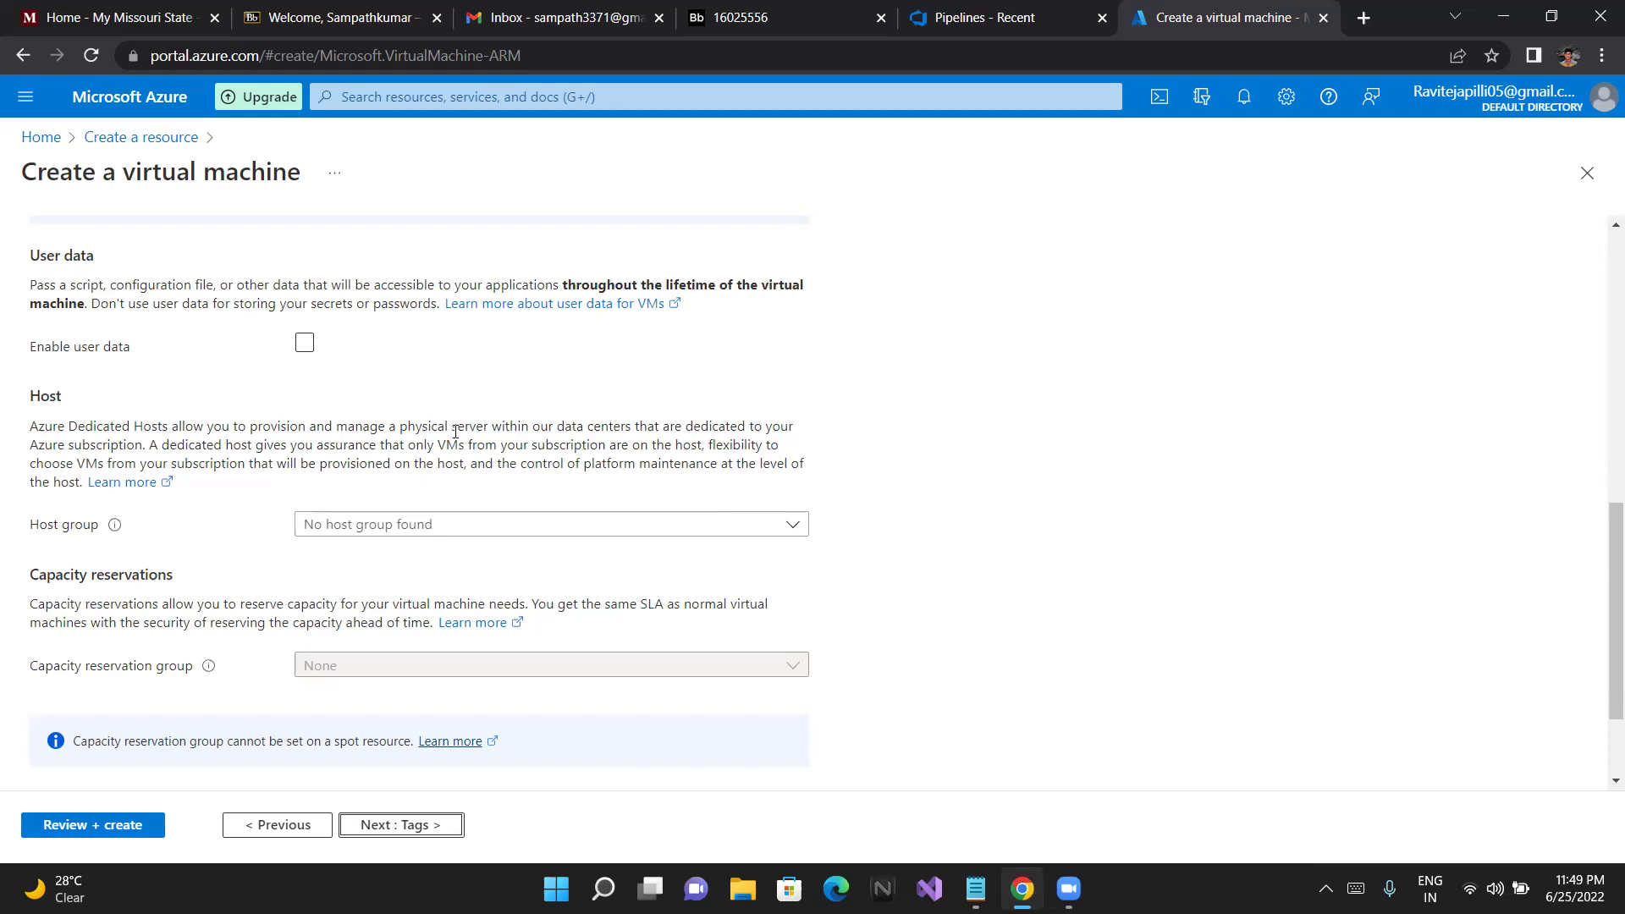
scroll(454, 413, down, 1)
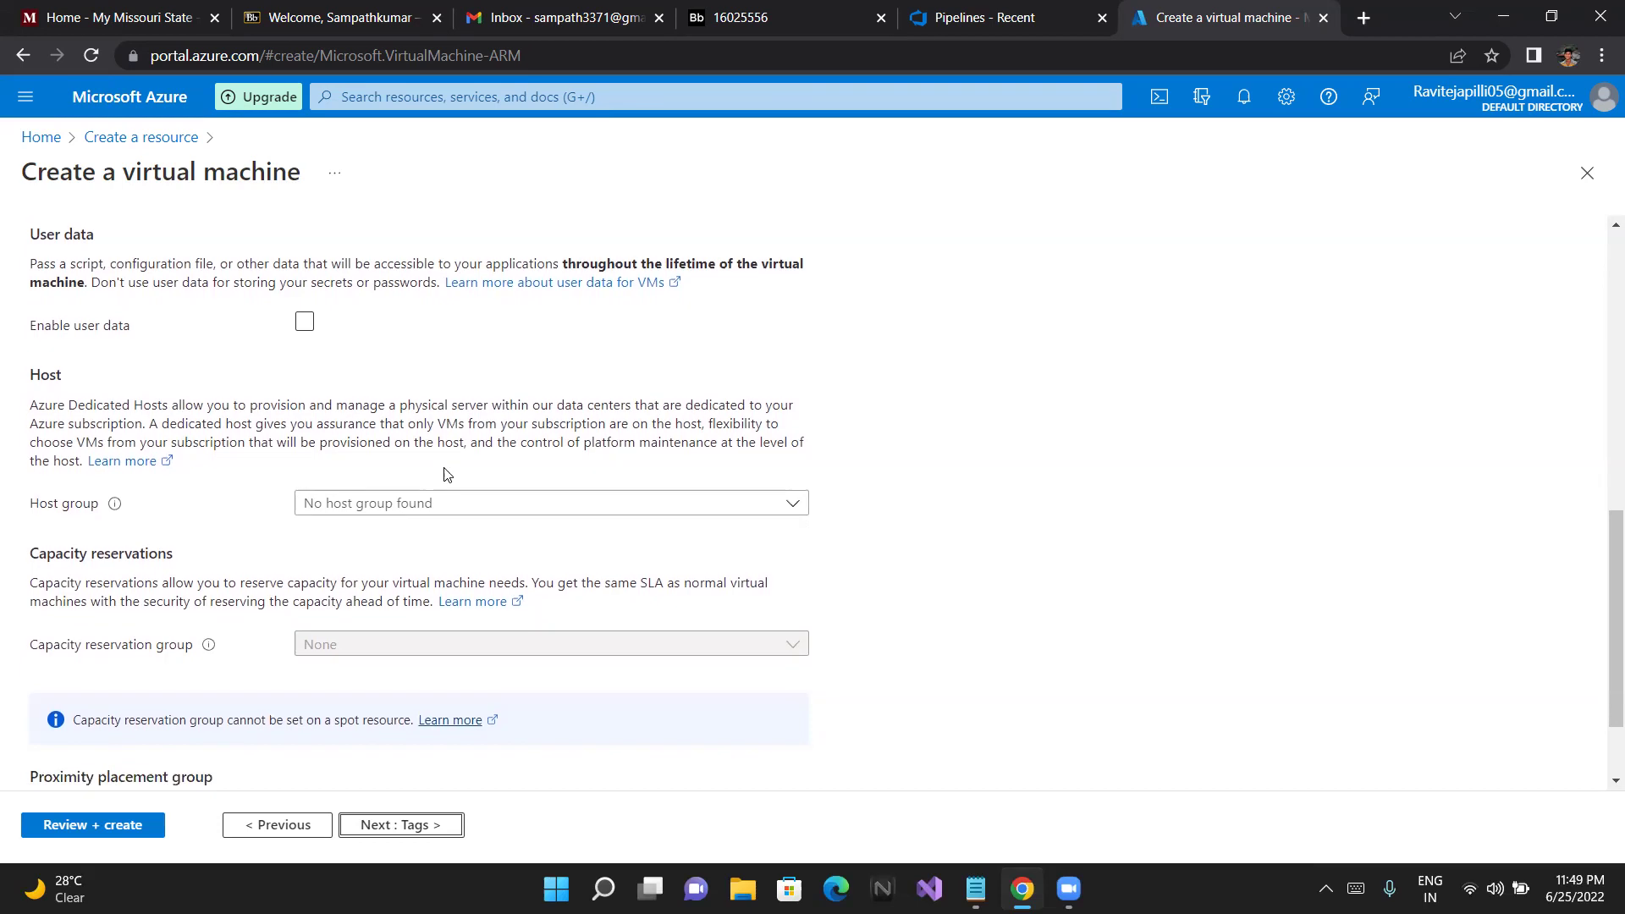
scroll(447, 474, up, 1)
scroll(447, 474, up, 3)
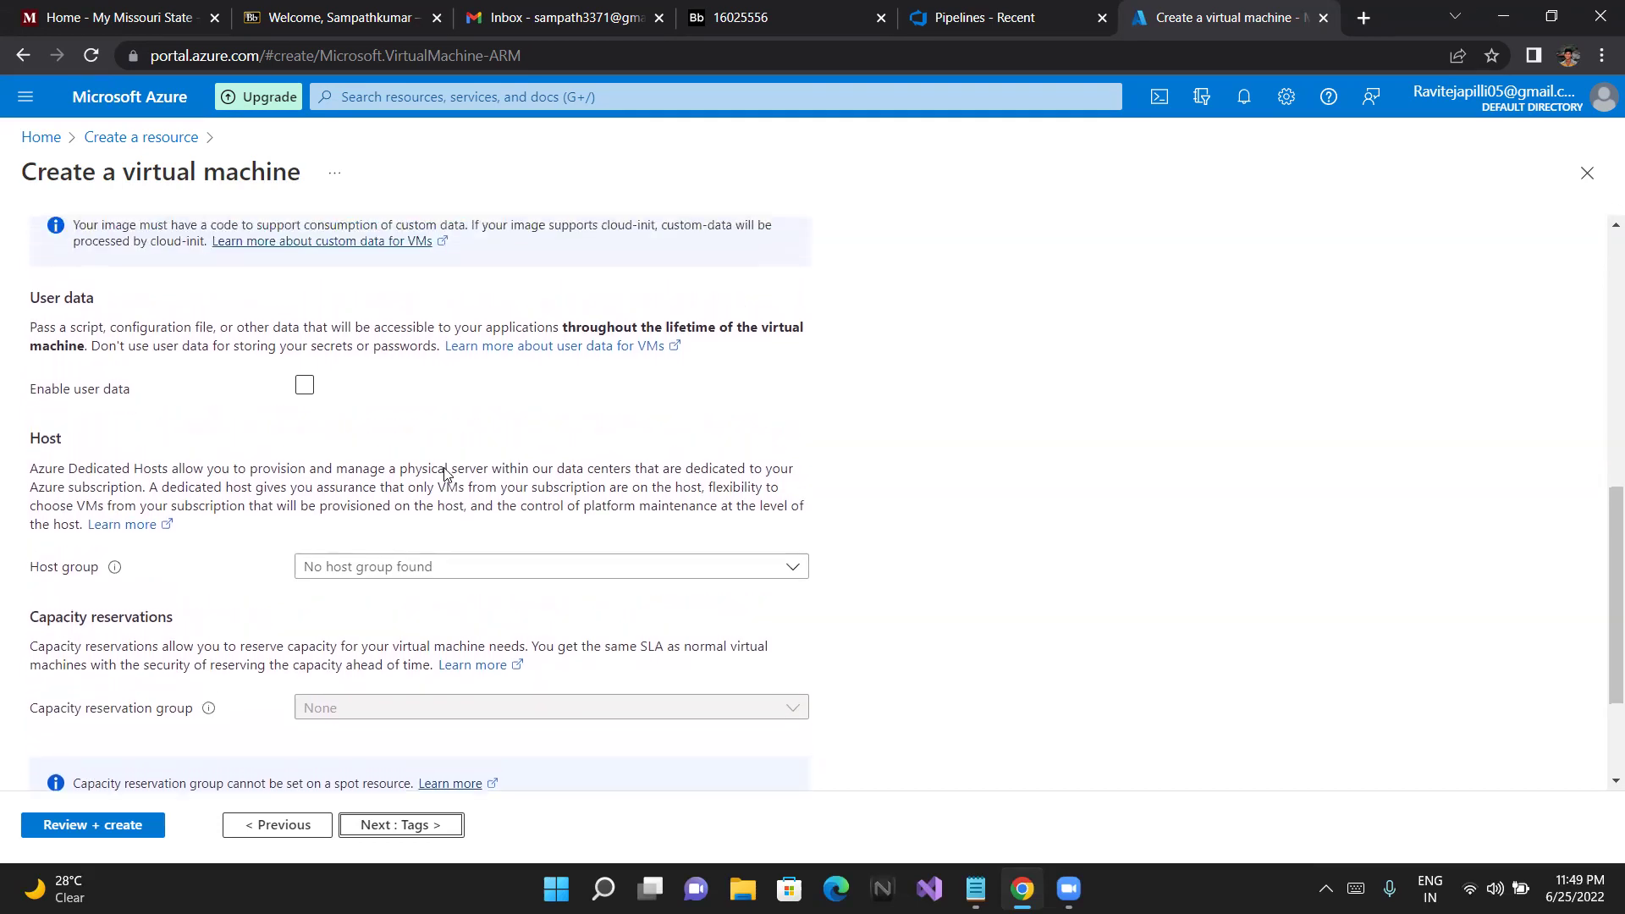
scroll(447, 474, down, 1)
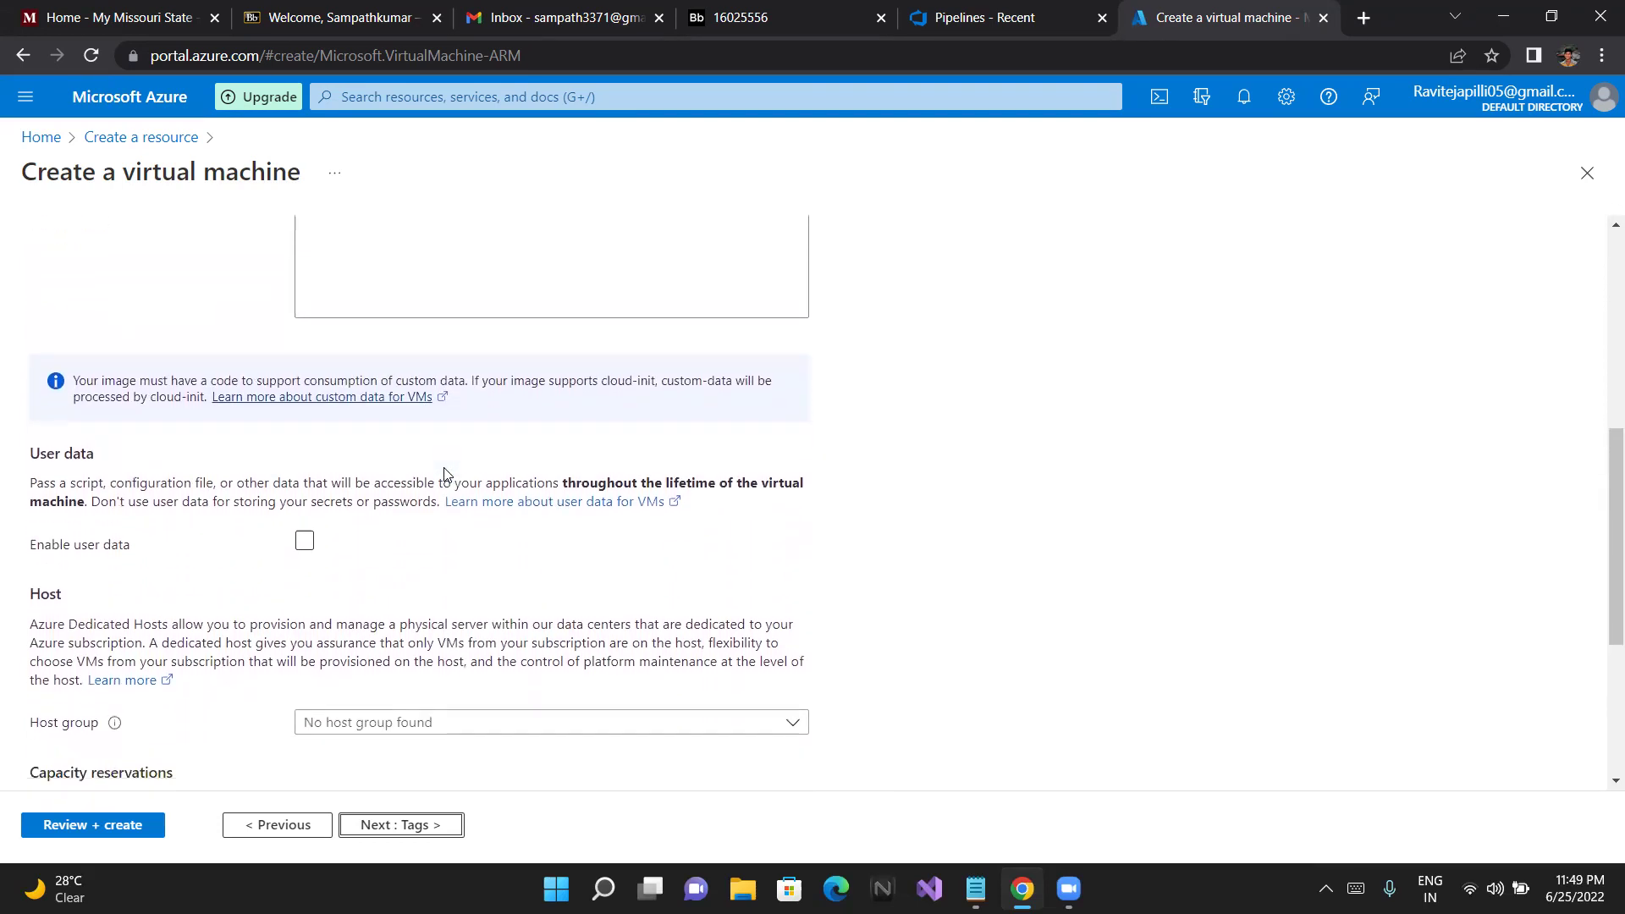
scroll(446, 467, down, 2)
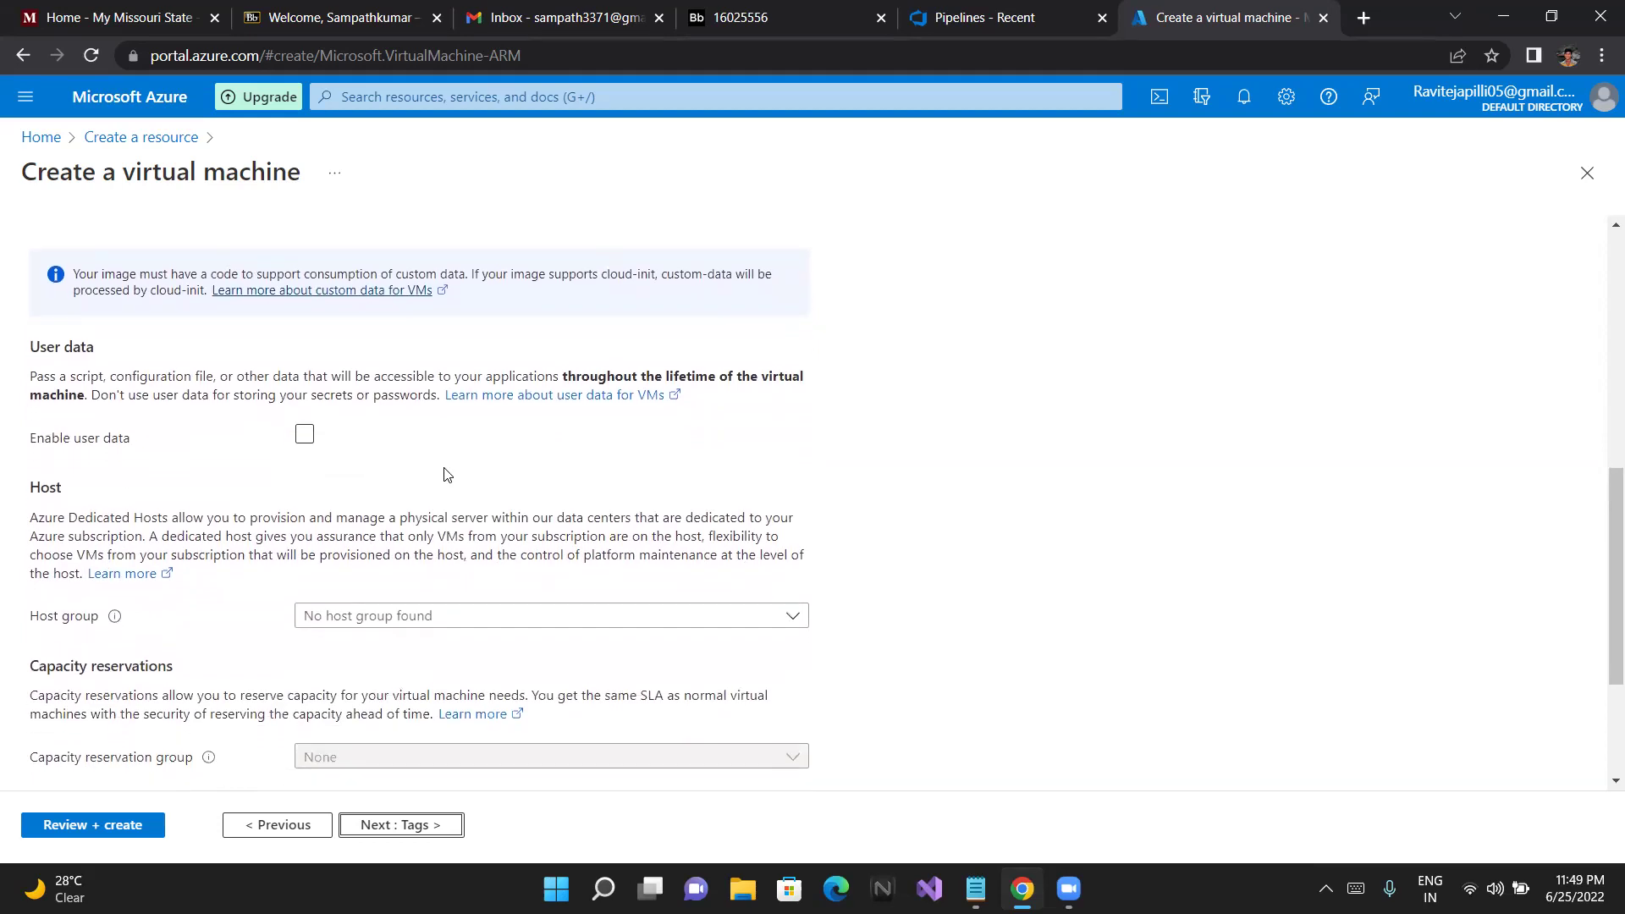
scroll(445, 474, down, 2)
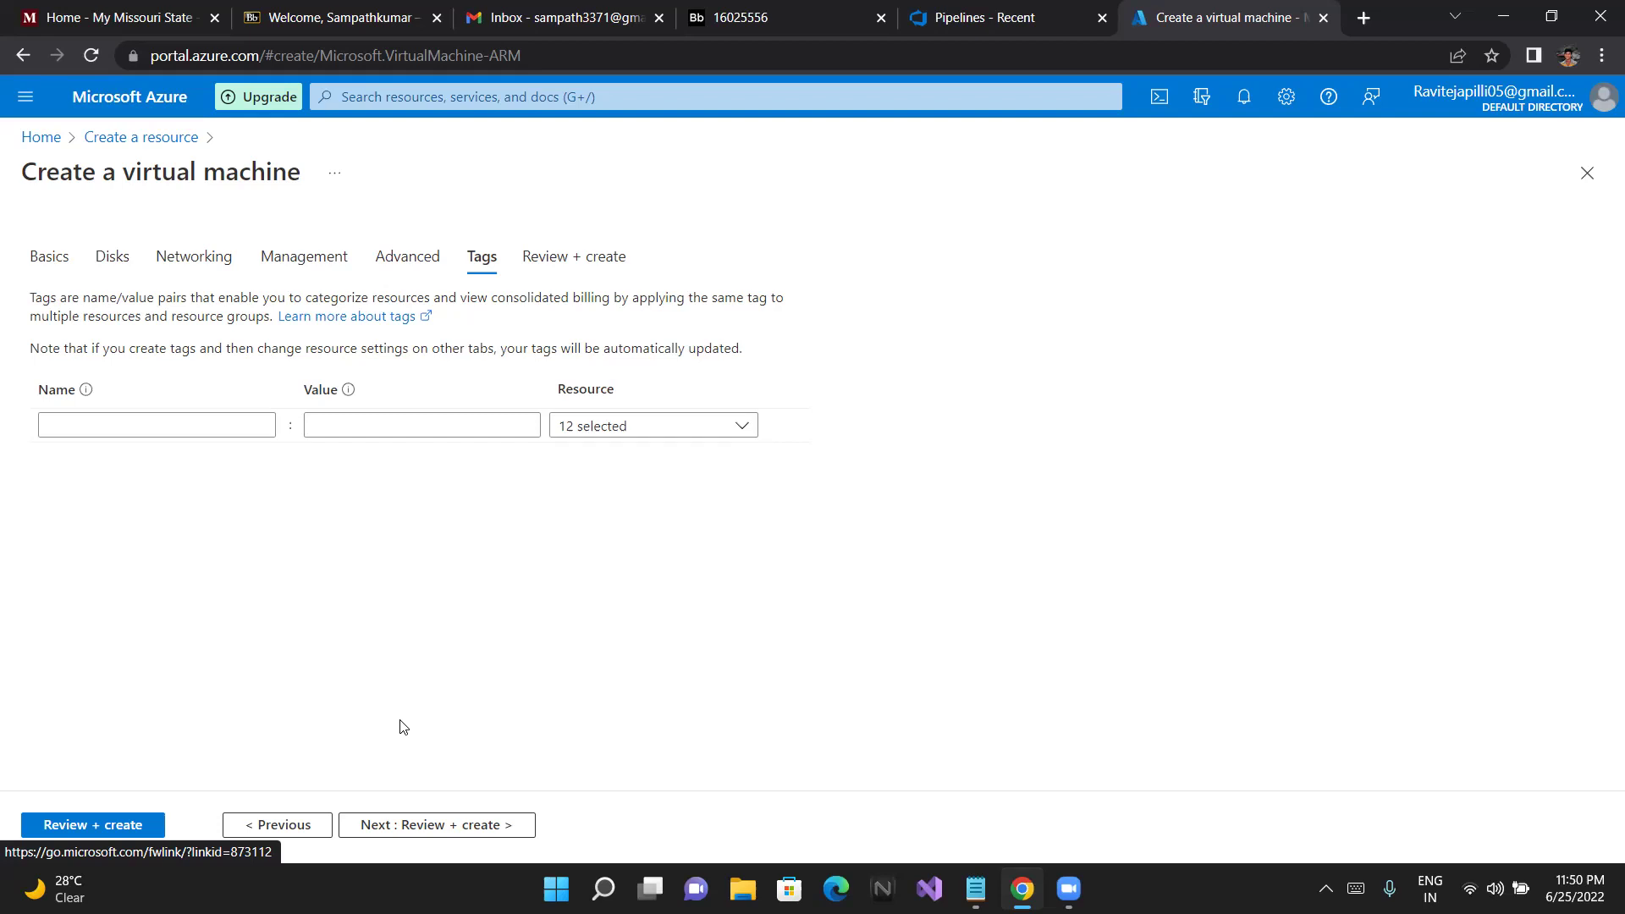
Add a tag named environment with the value dev
click(259, 420)
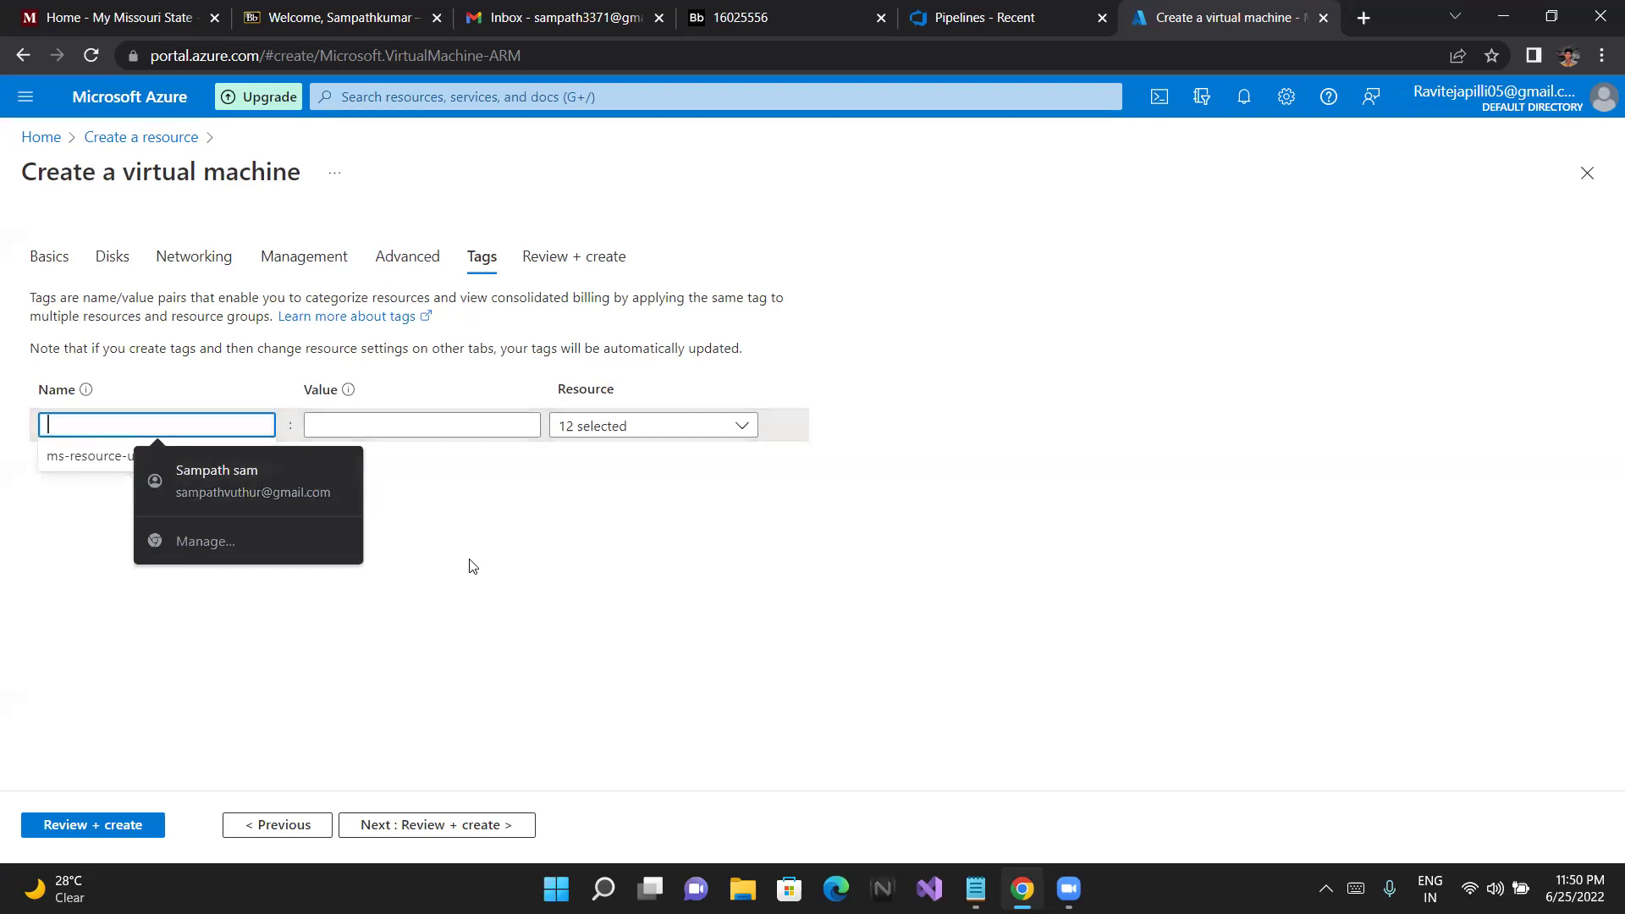
click(450, 489)
click(249, 422)
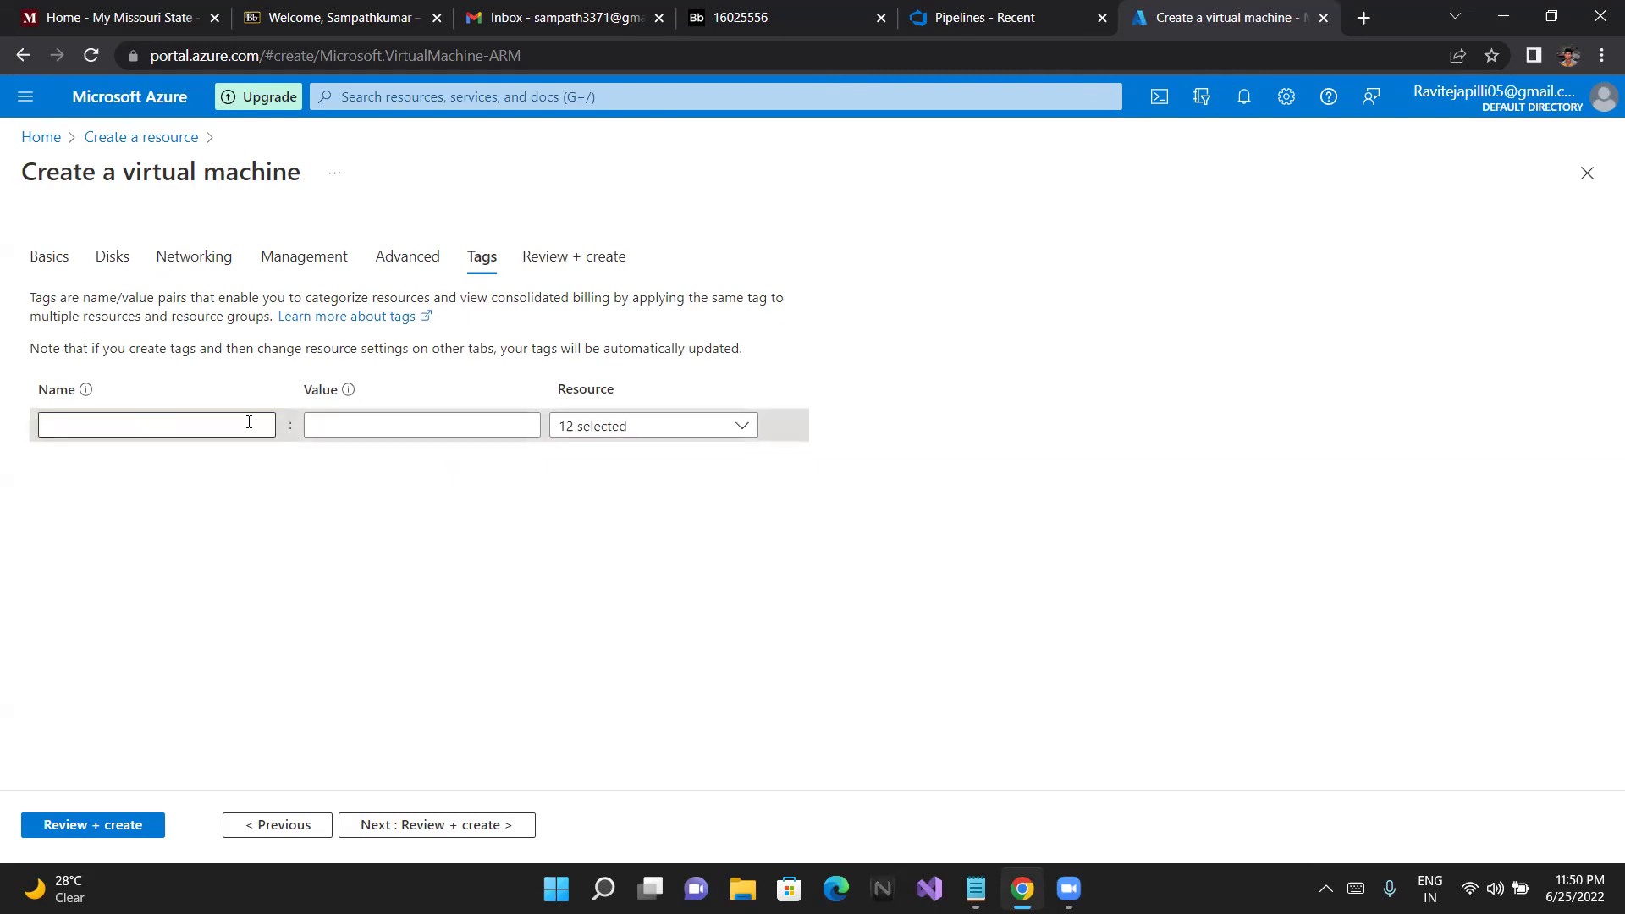
text(e)
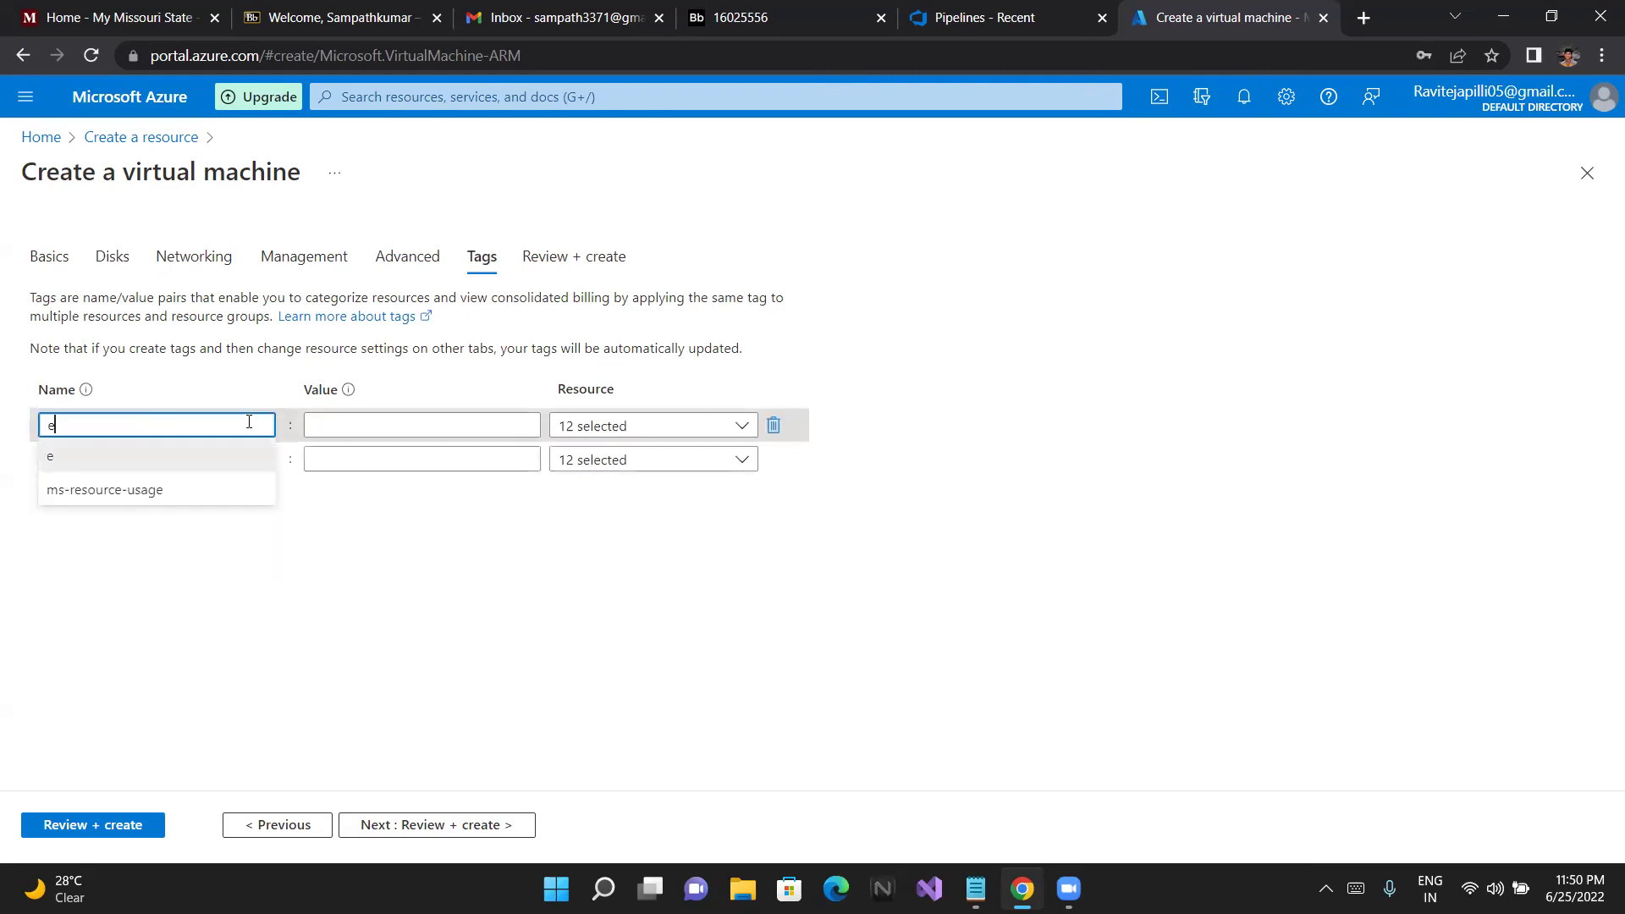
text(nv)
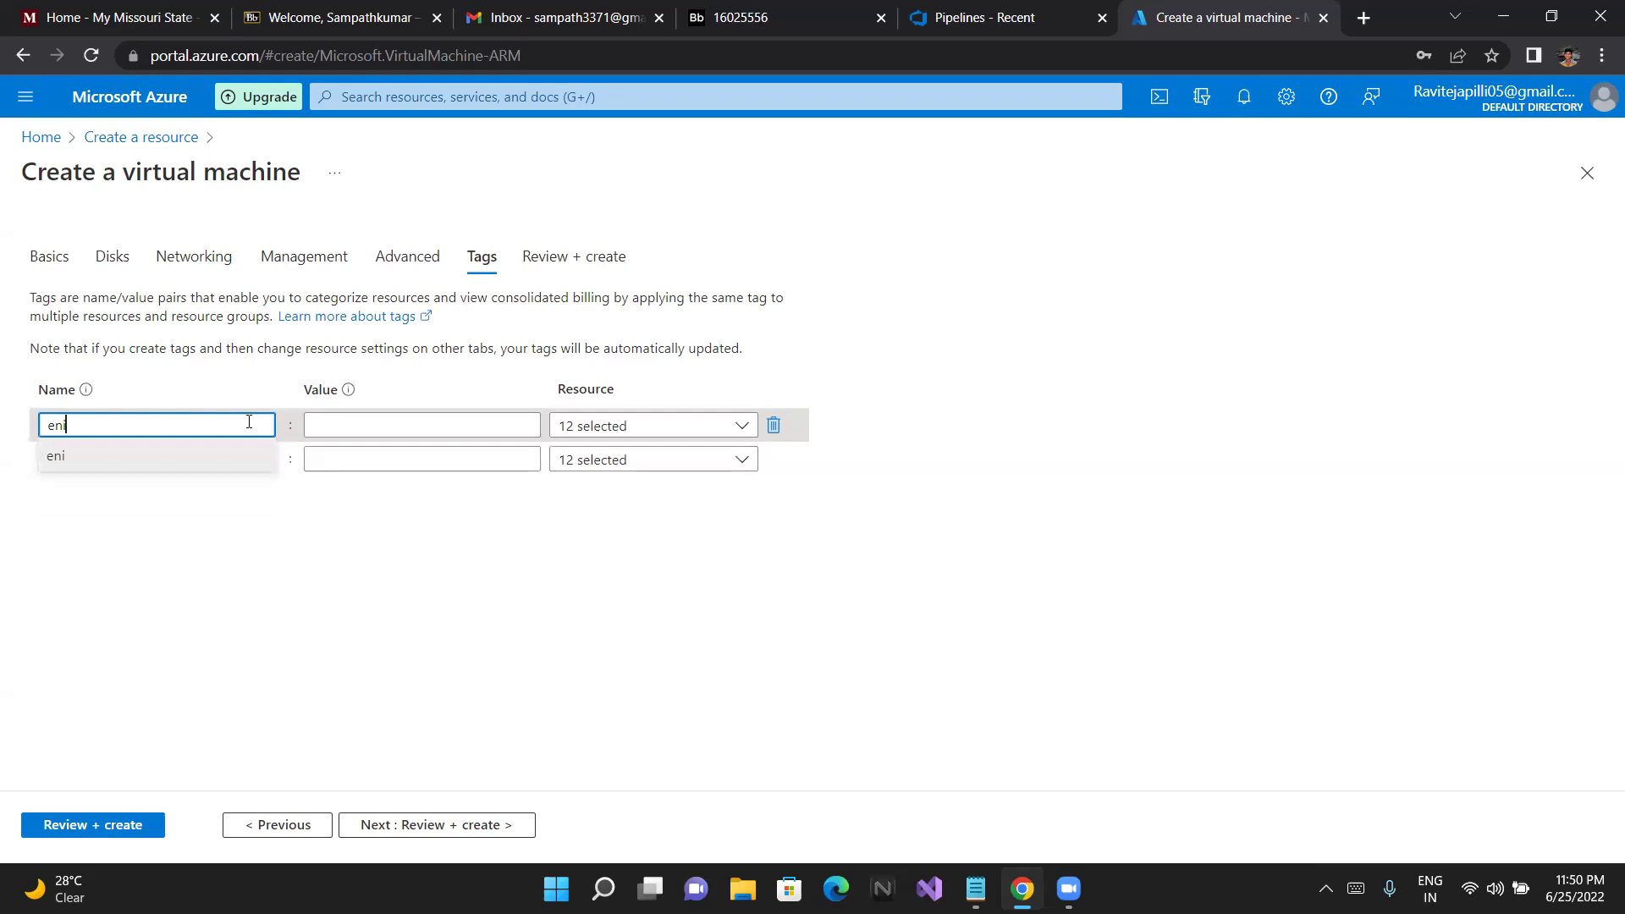
text(ironment)
click(347, 430)
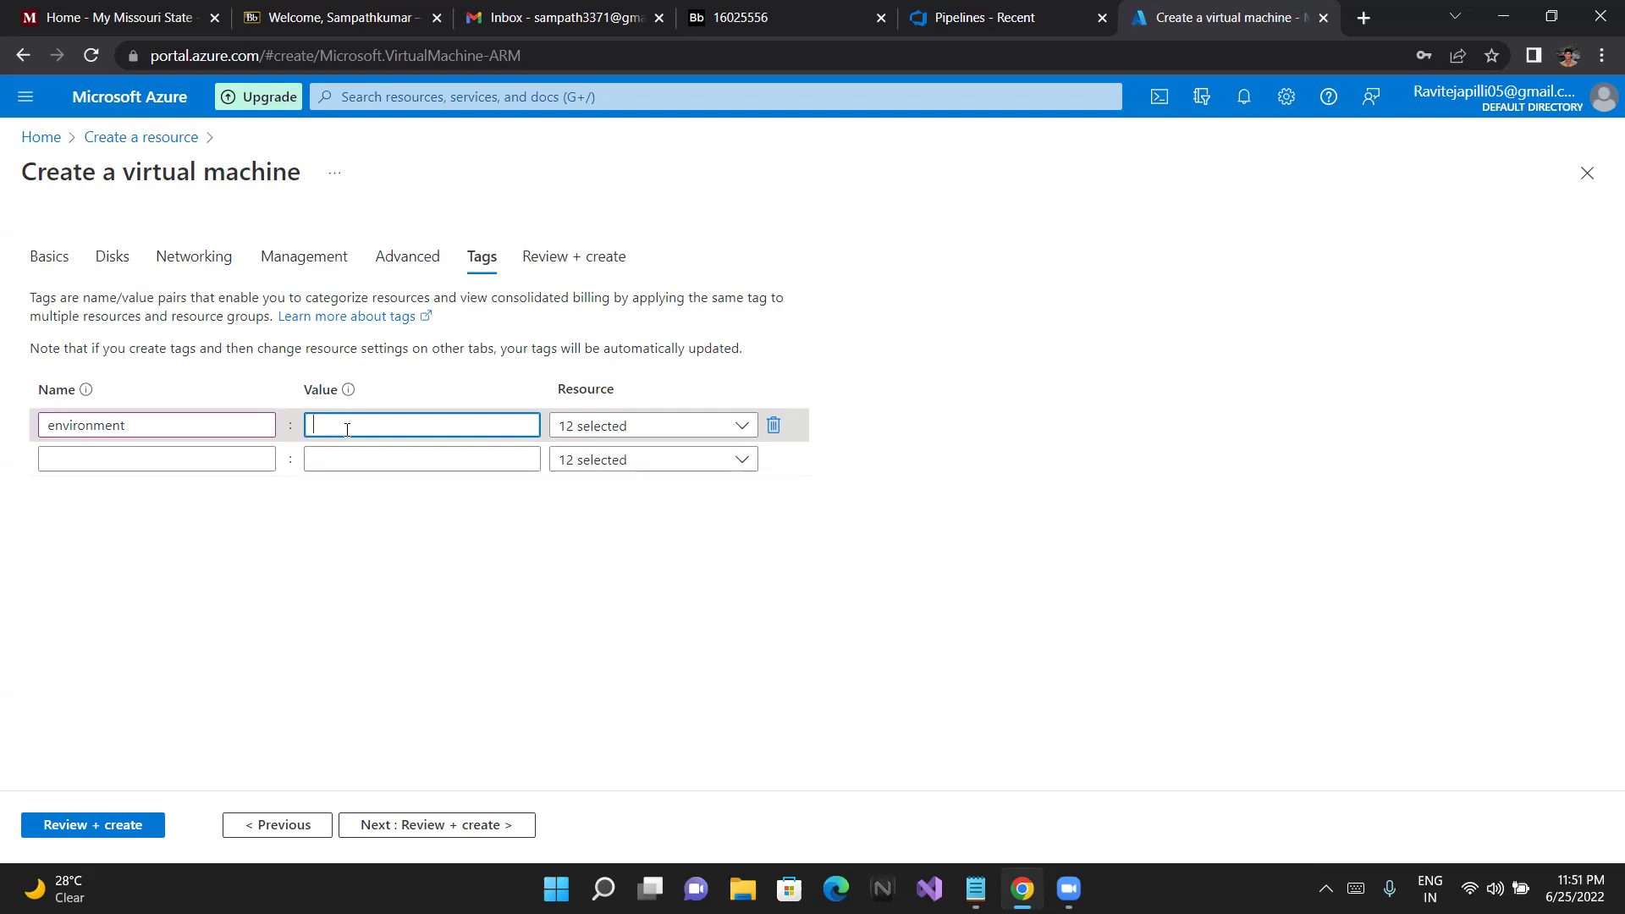
text(dev)
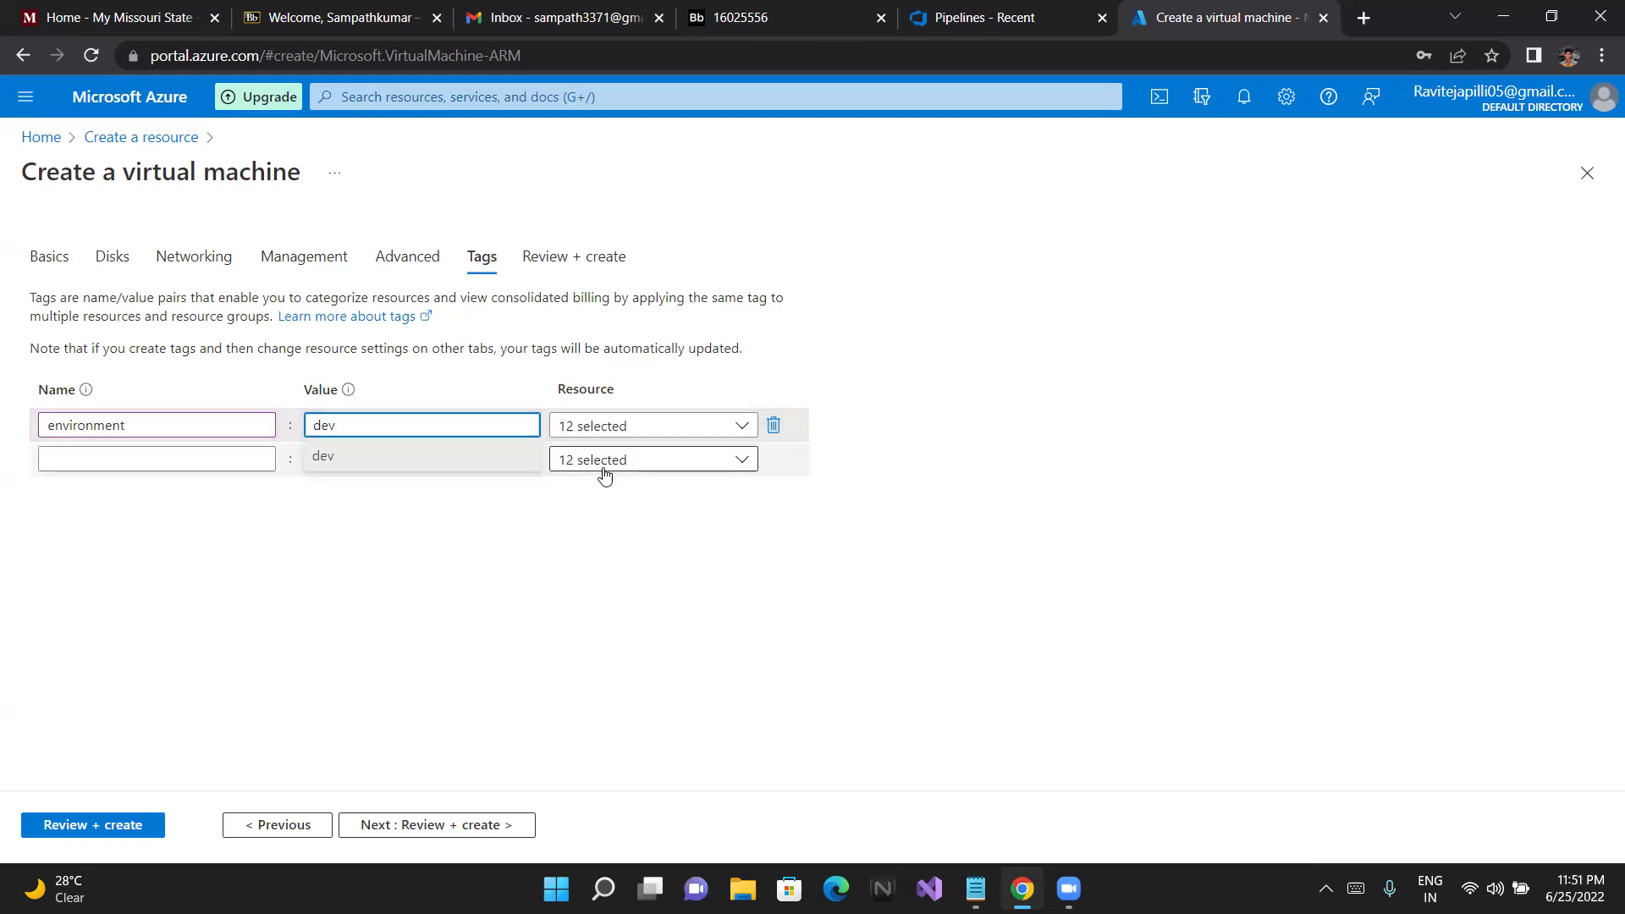
Run Review + create validation, decline saving the password, and return to the Basics administrator username
click(436, 826)
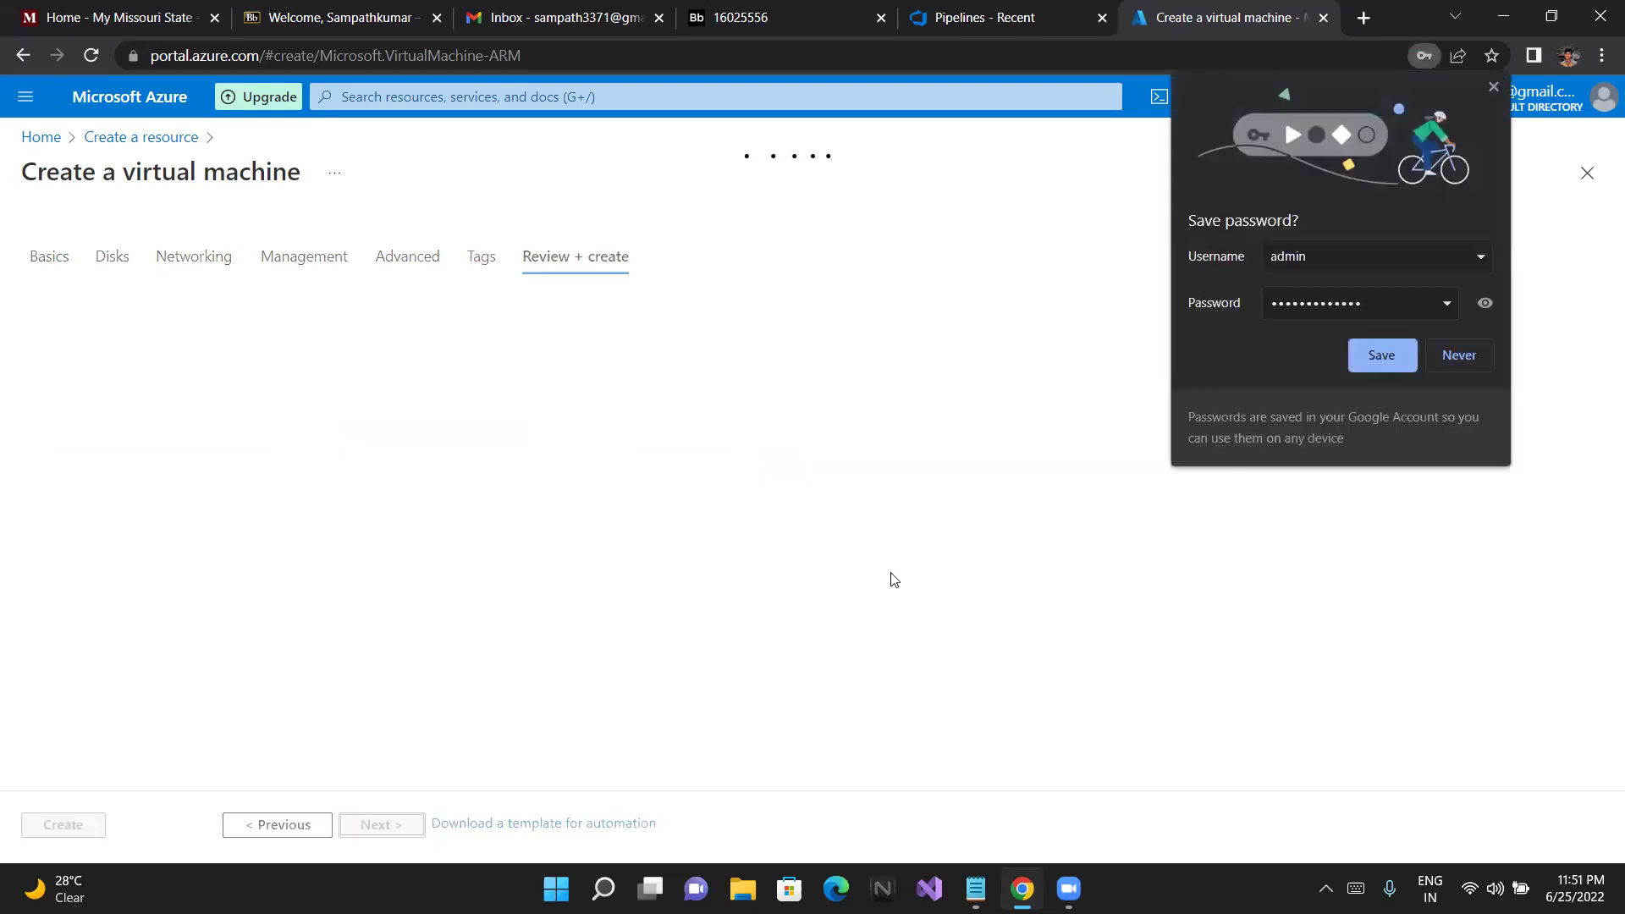
click(1460, 353)
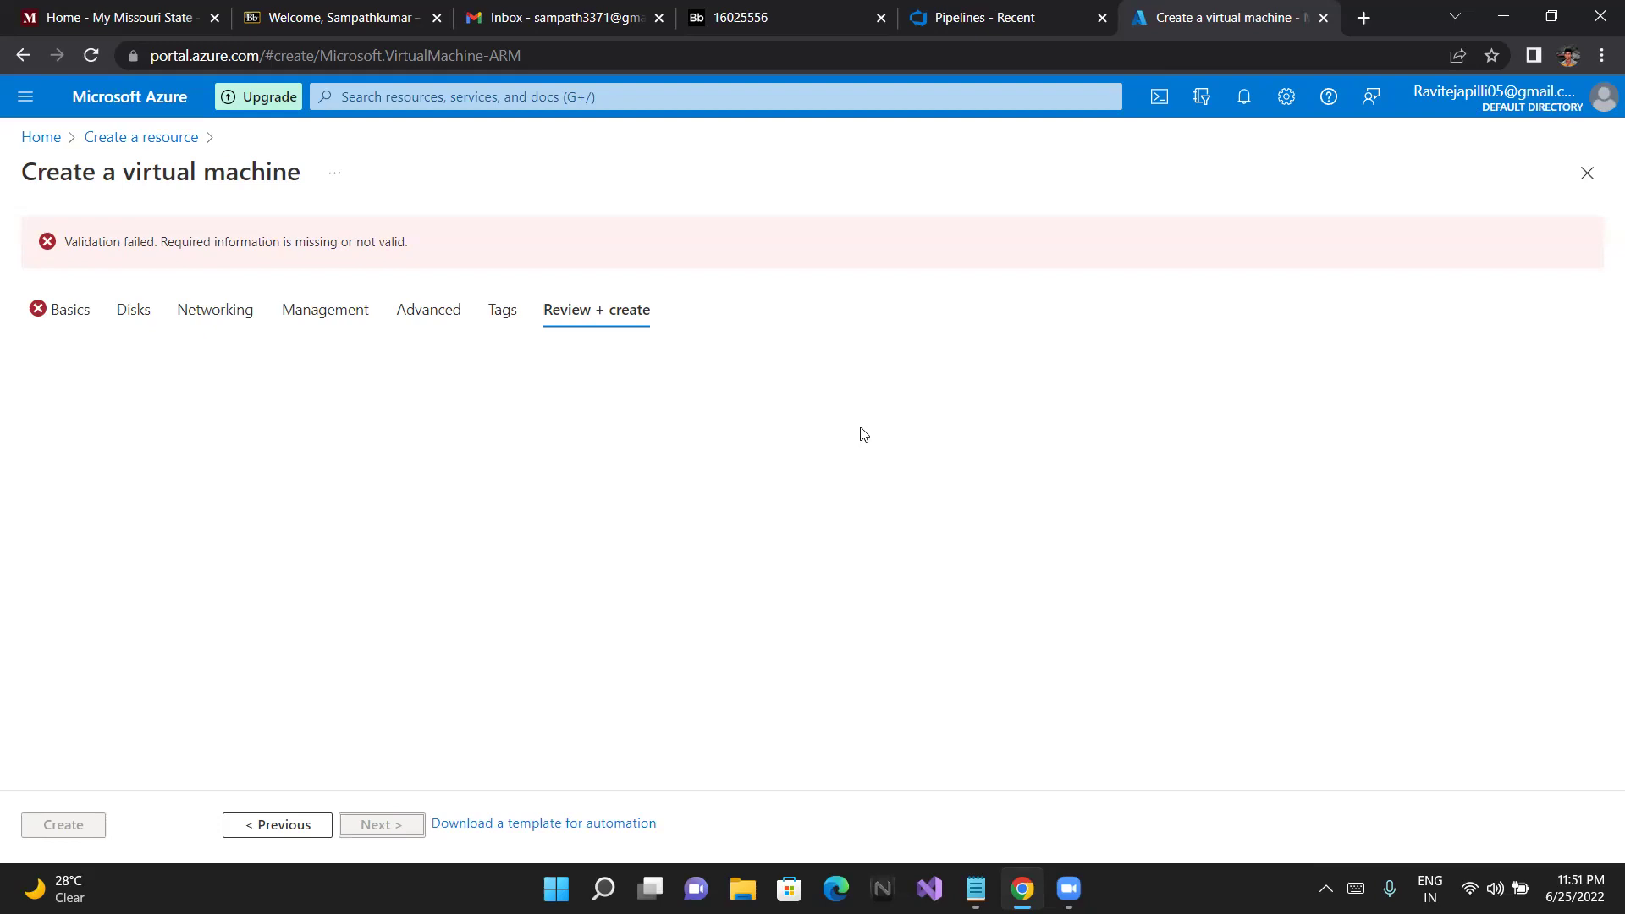
click(55, 311)
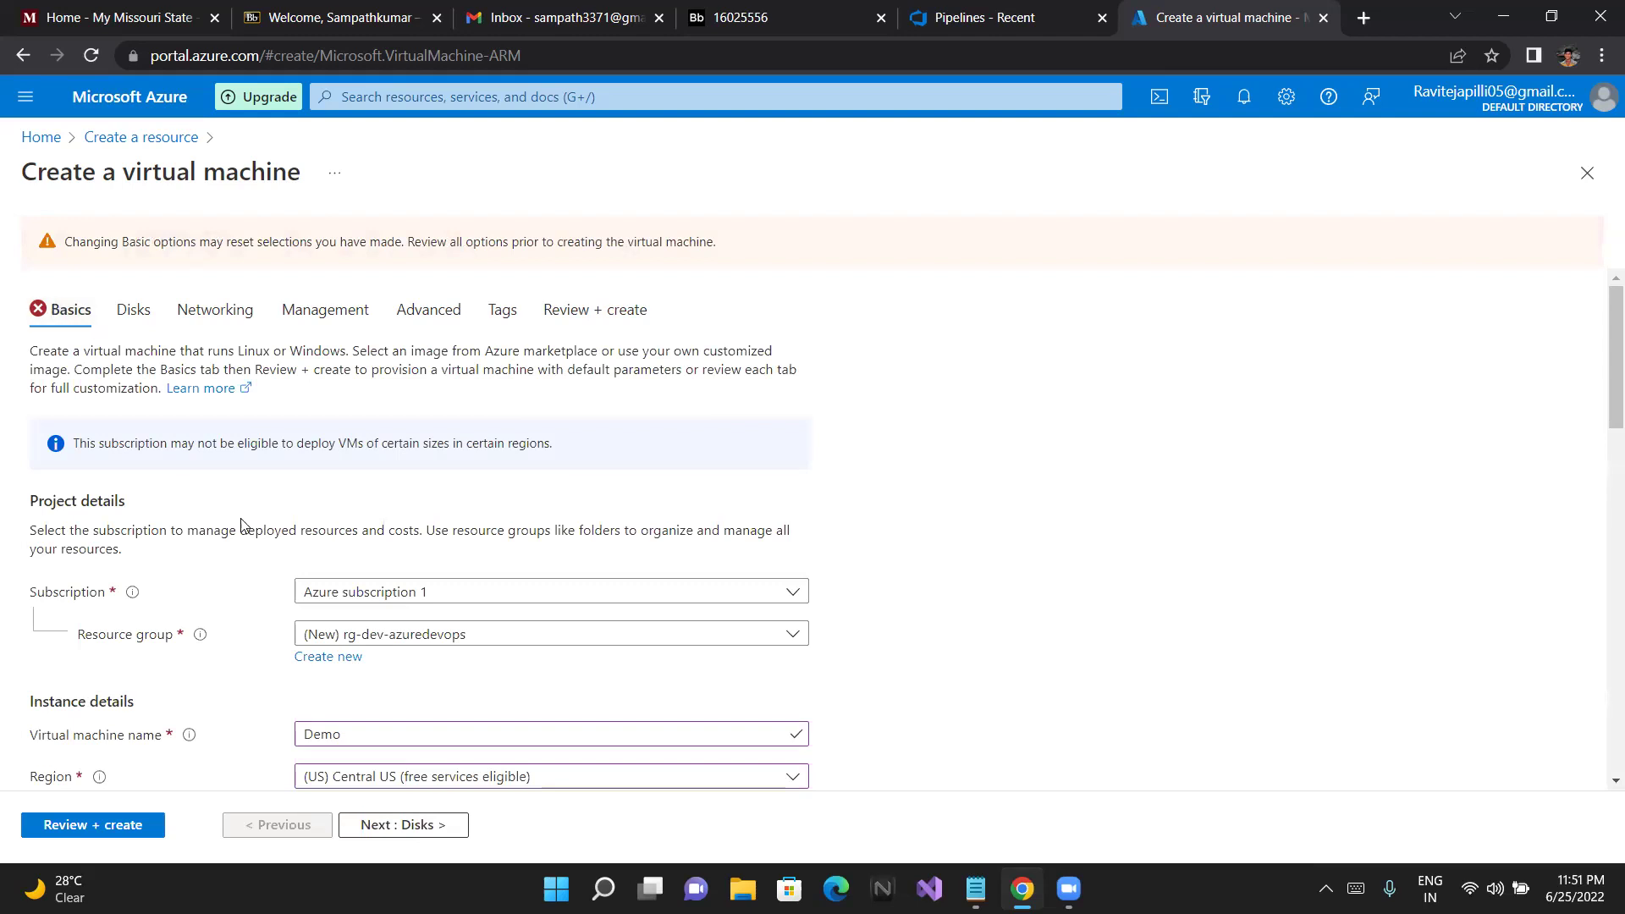
scroll(243, 525, down, 1)
scroll(243, 524, down, 8)
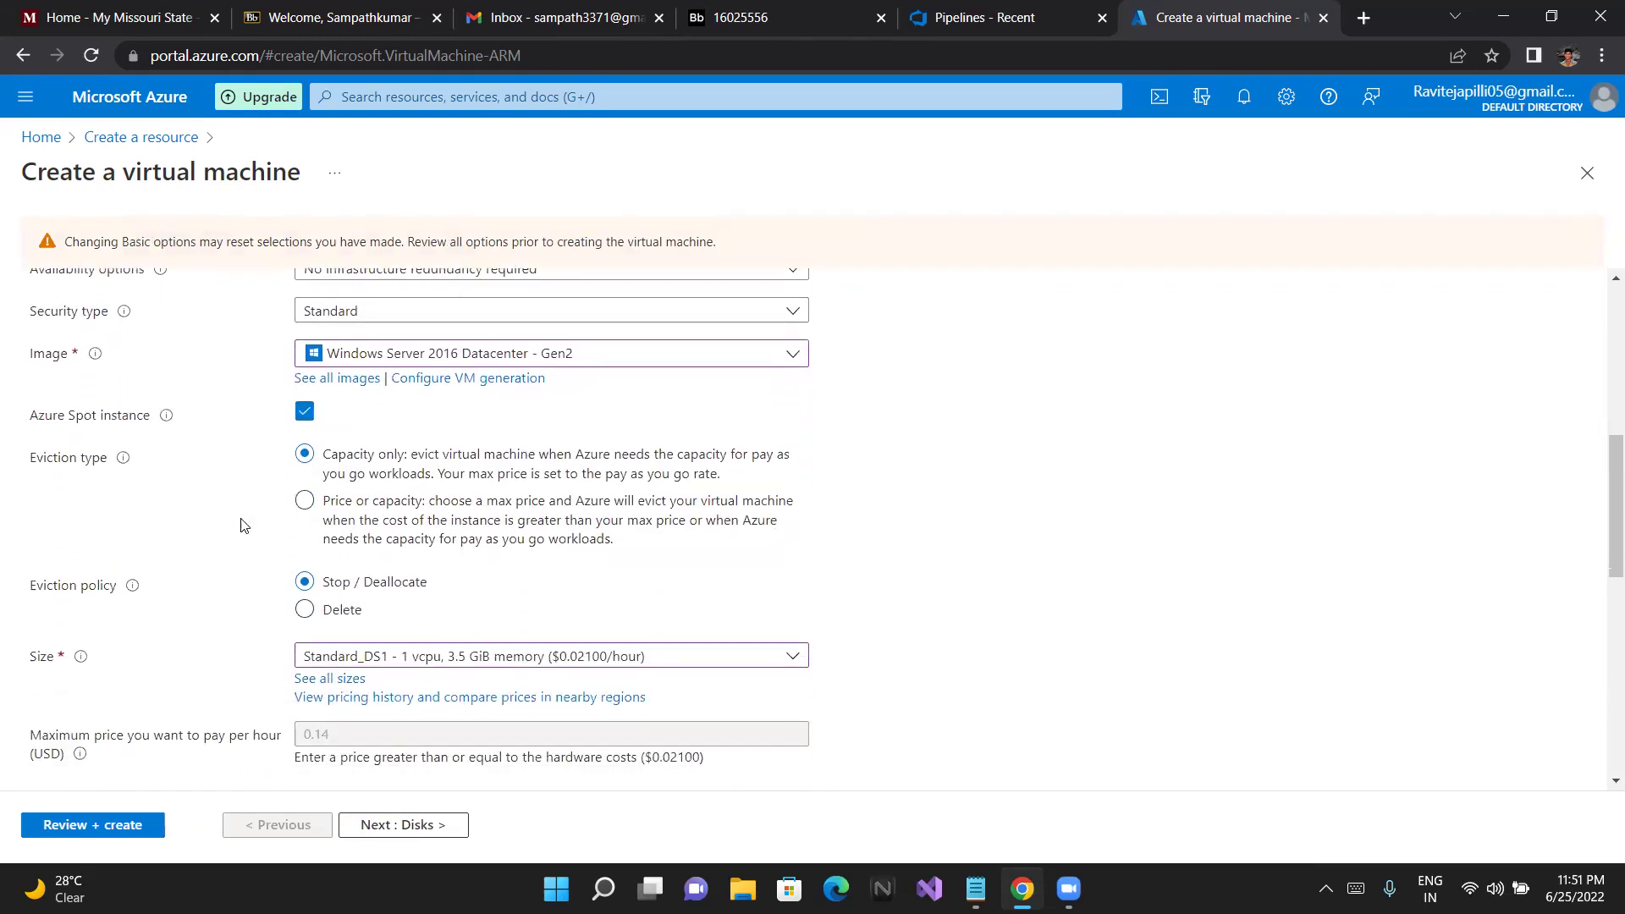
scroll(243, 524, down, 4)
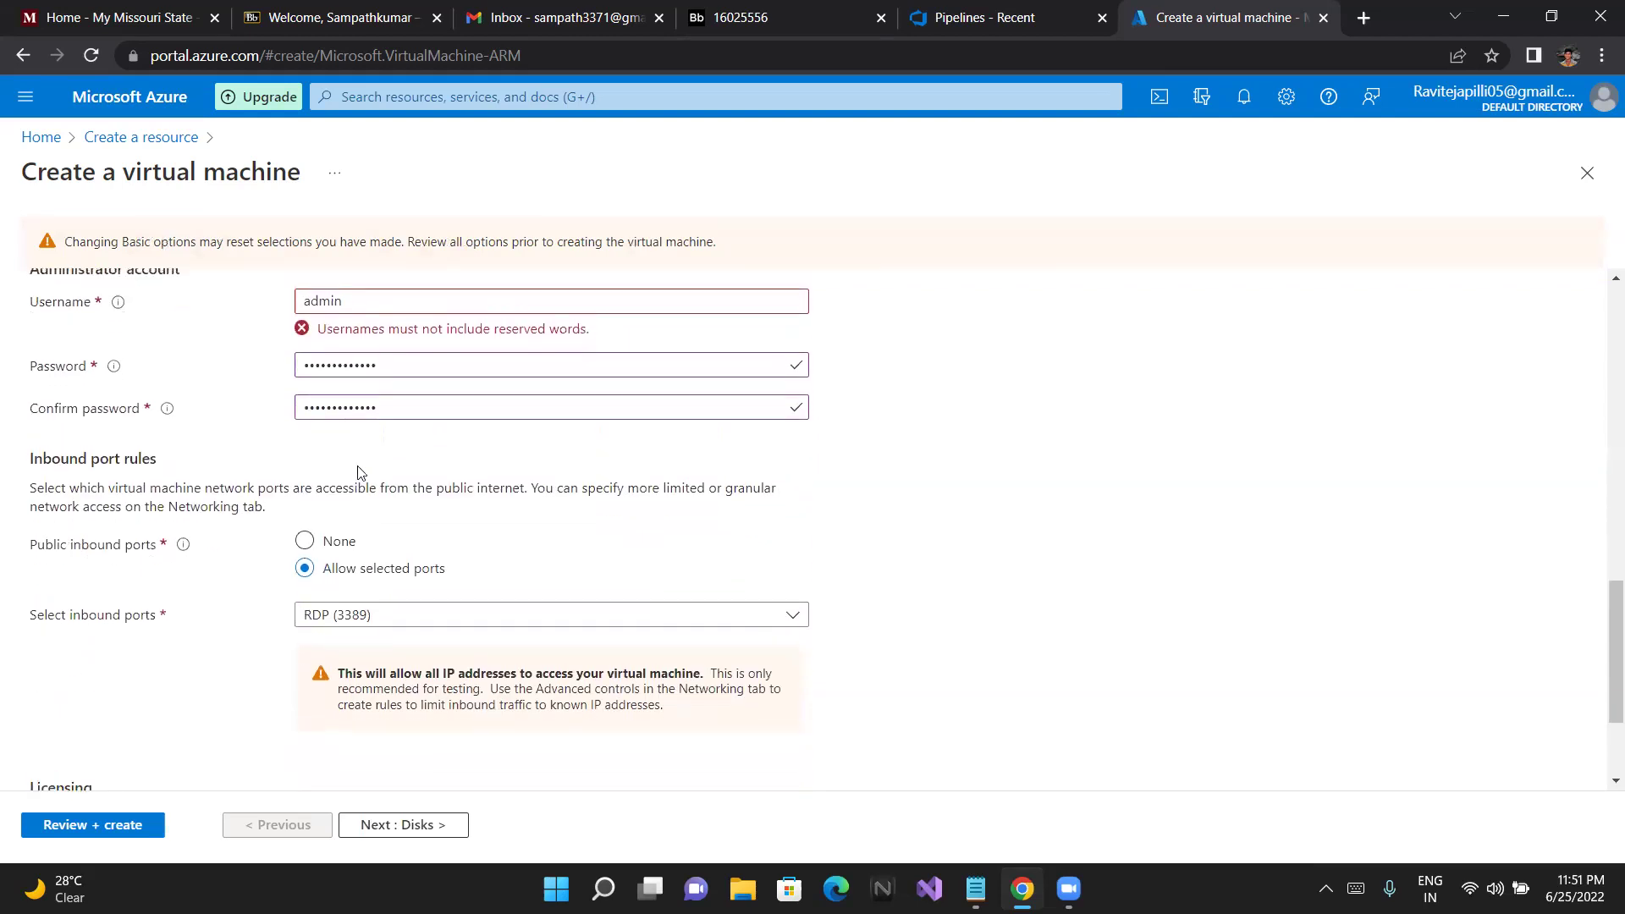
Change the administrator username to 'admindemo' and re-run Review + create validation
click(357, 318)
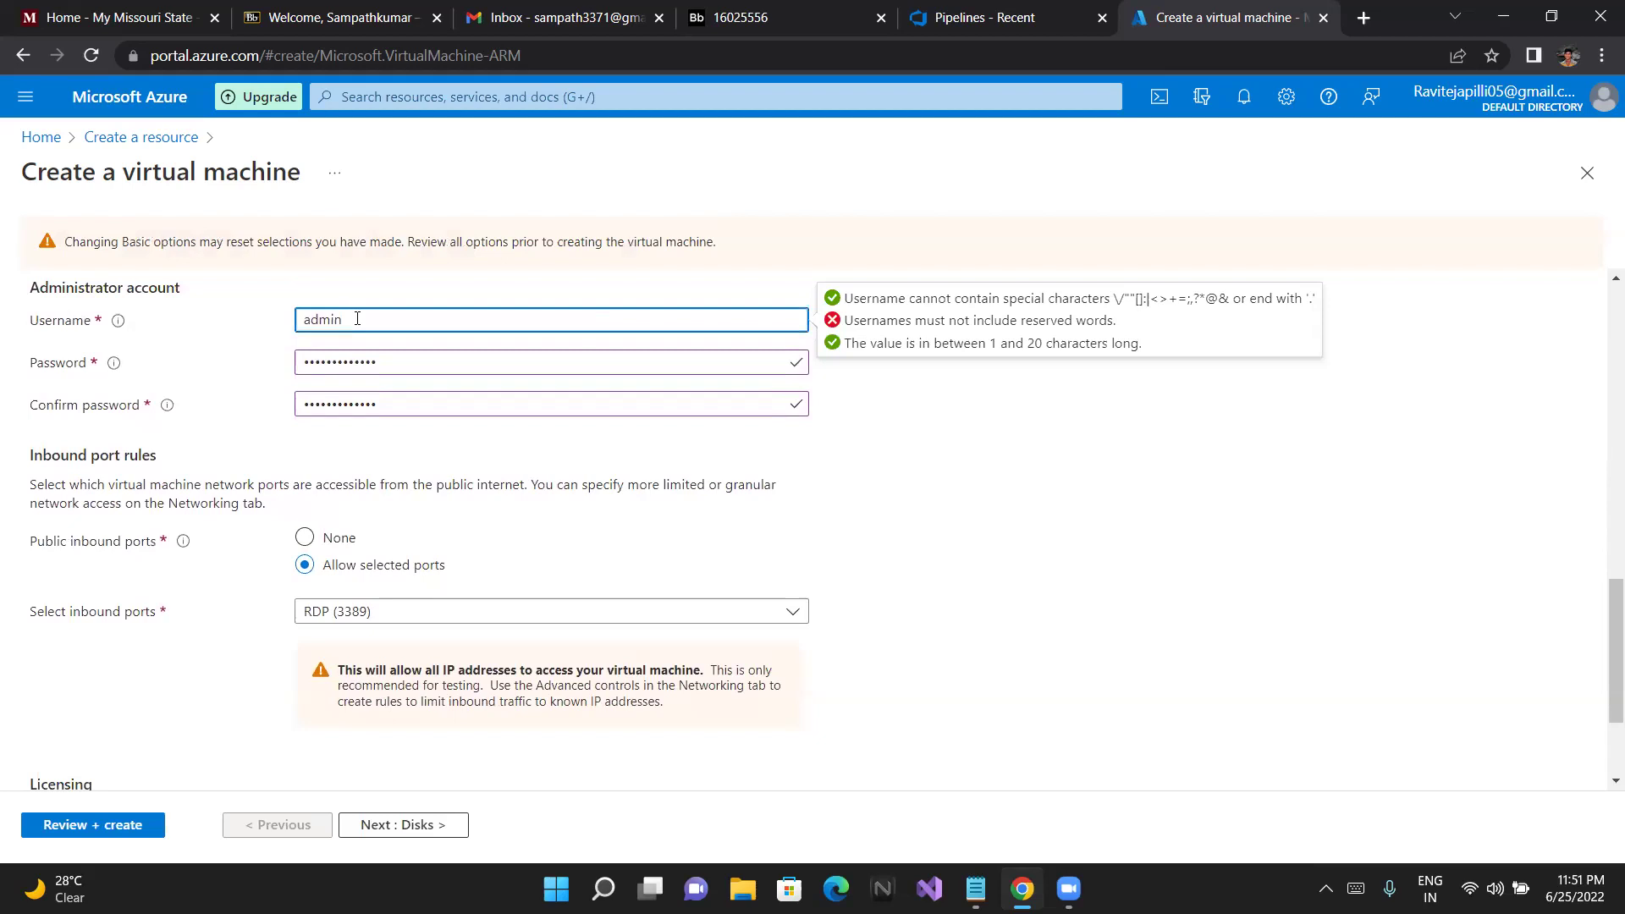
text(demo)
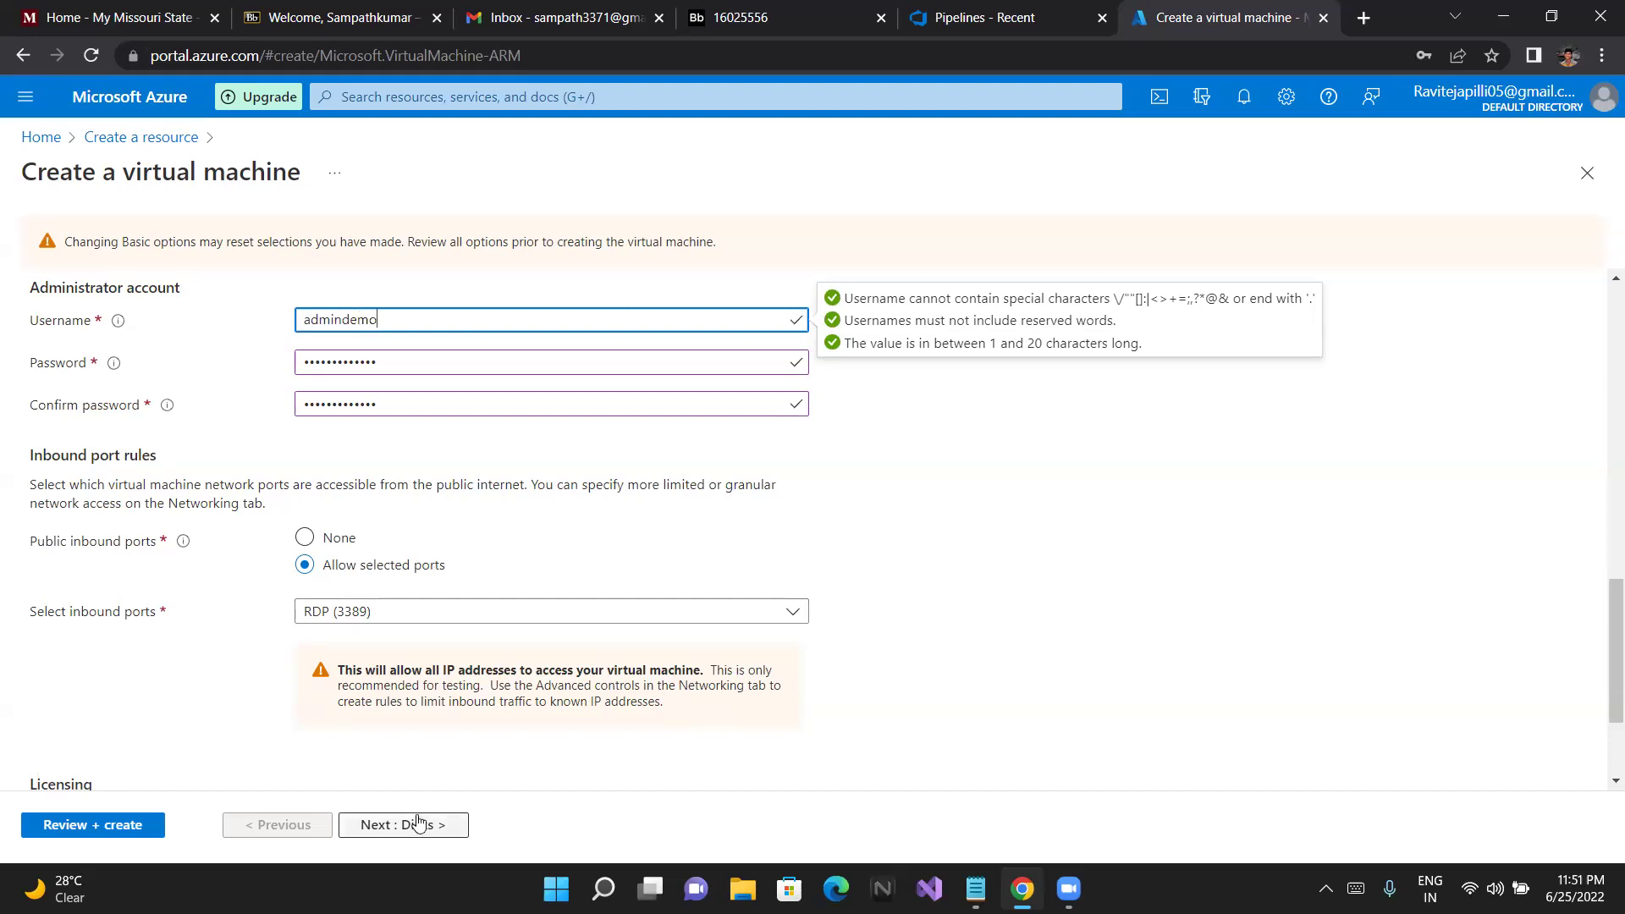
click(131, 827)
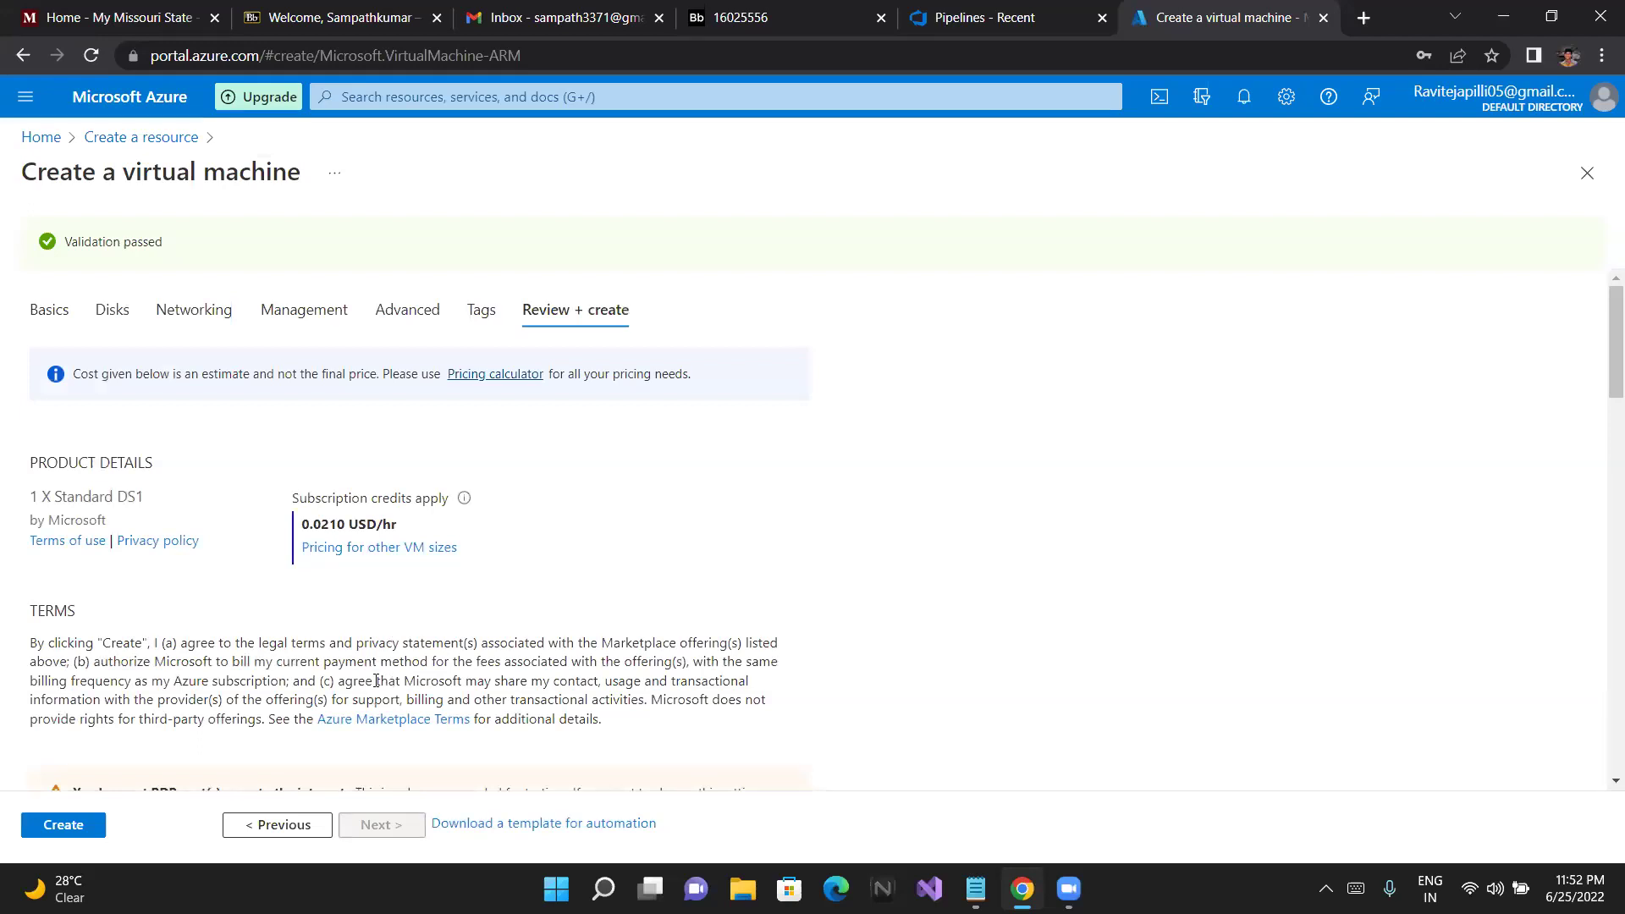
Review the Windows Server 2016 Datacenter Gen2, Standard DS1, Central US summary and create the VM
scroll(376, 680, down, 2)
scroll(376, 688, down, 4)
scroll(376, 687, down, 6)
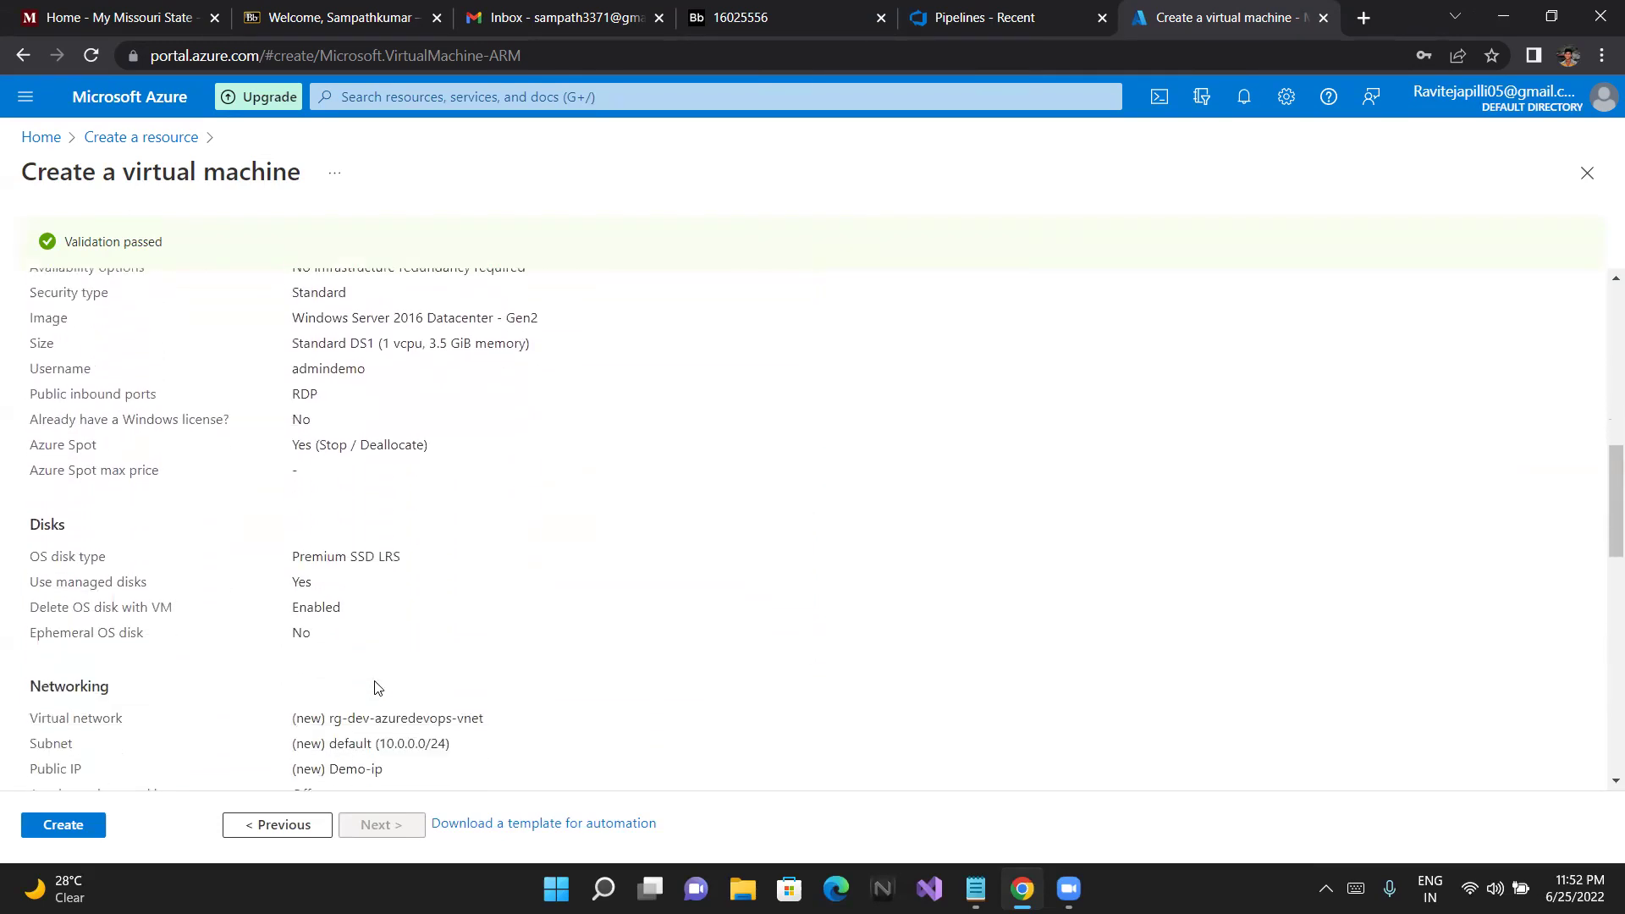
click(64, 825)
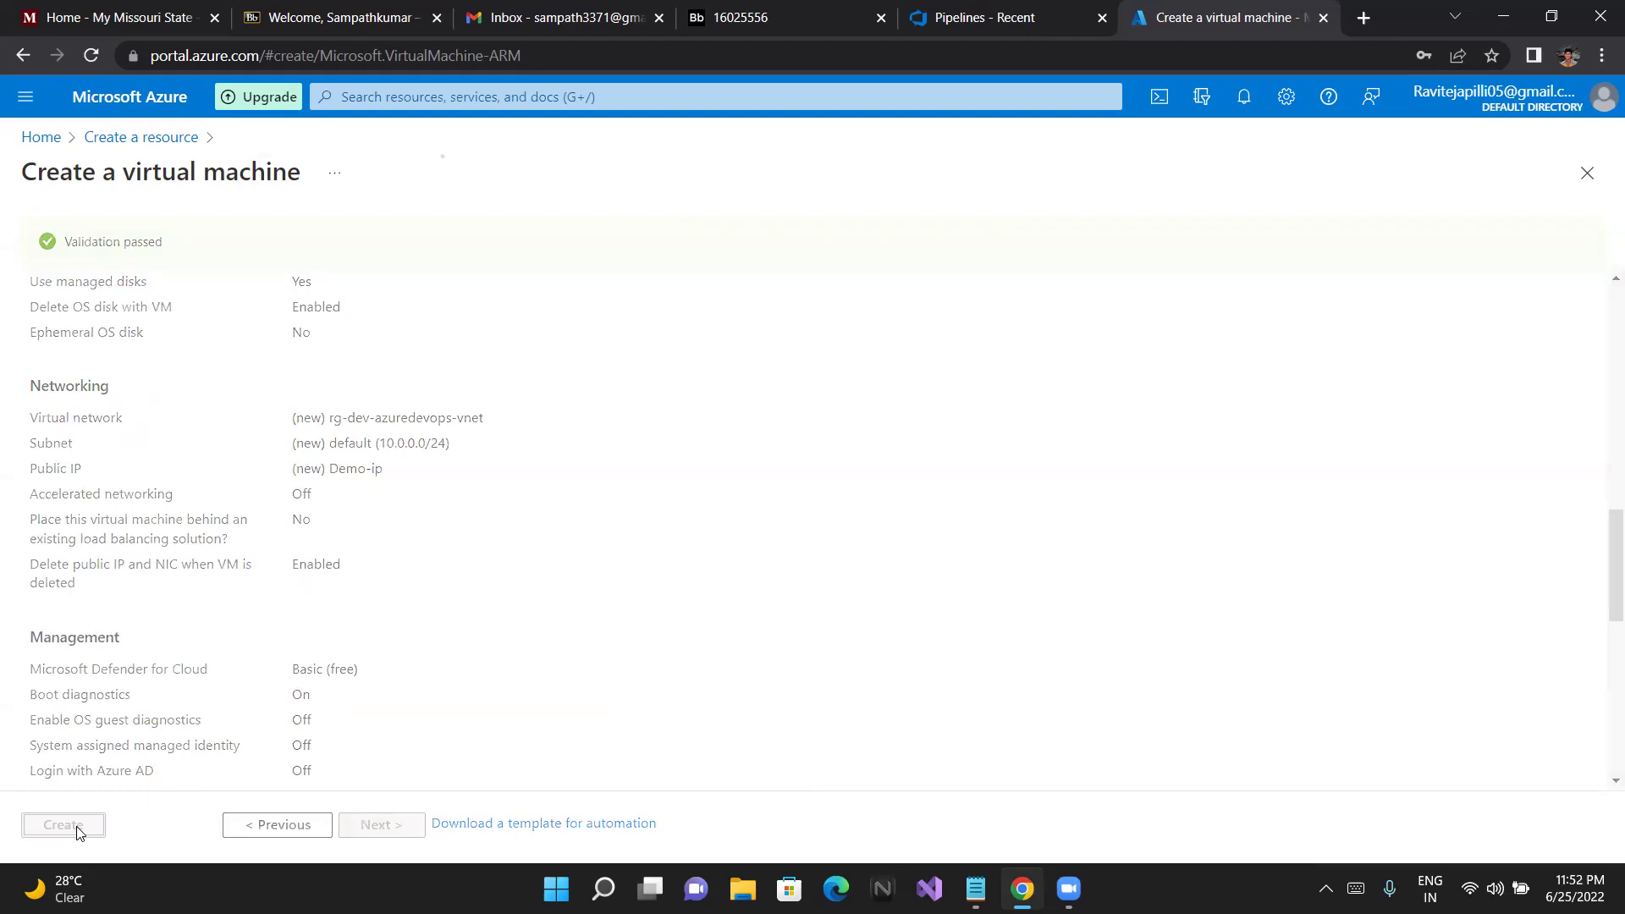
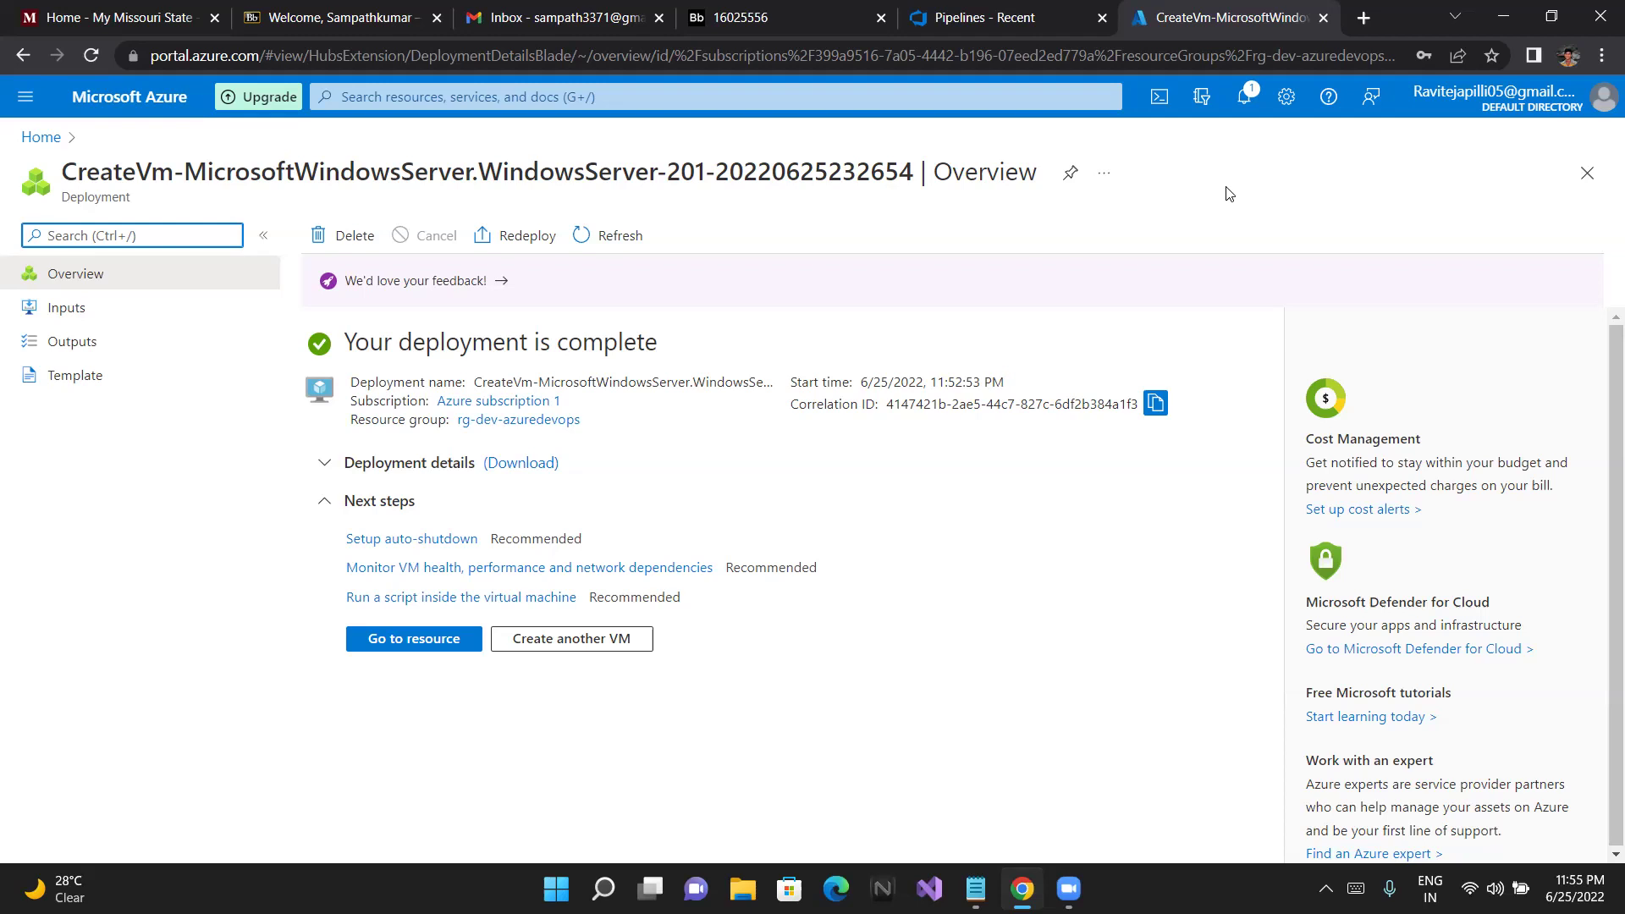
Go to the new Demo VM's overview: Windows Server 2016, running in Central US at Standard DS1
click(453, 640)
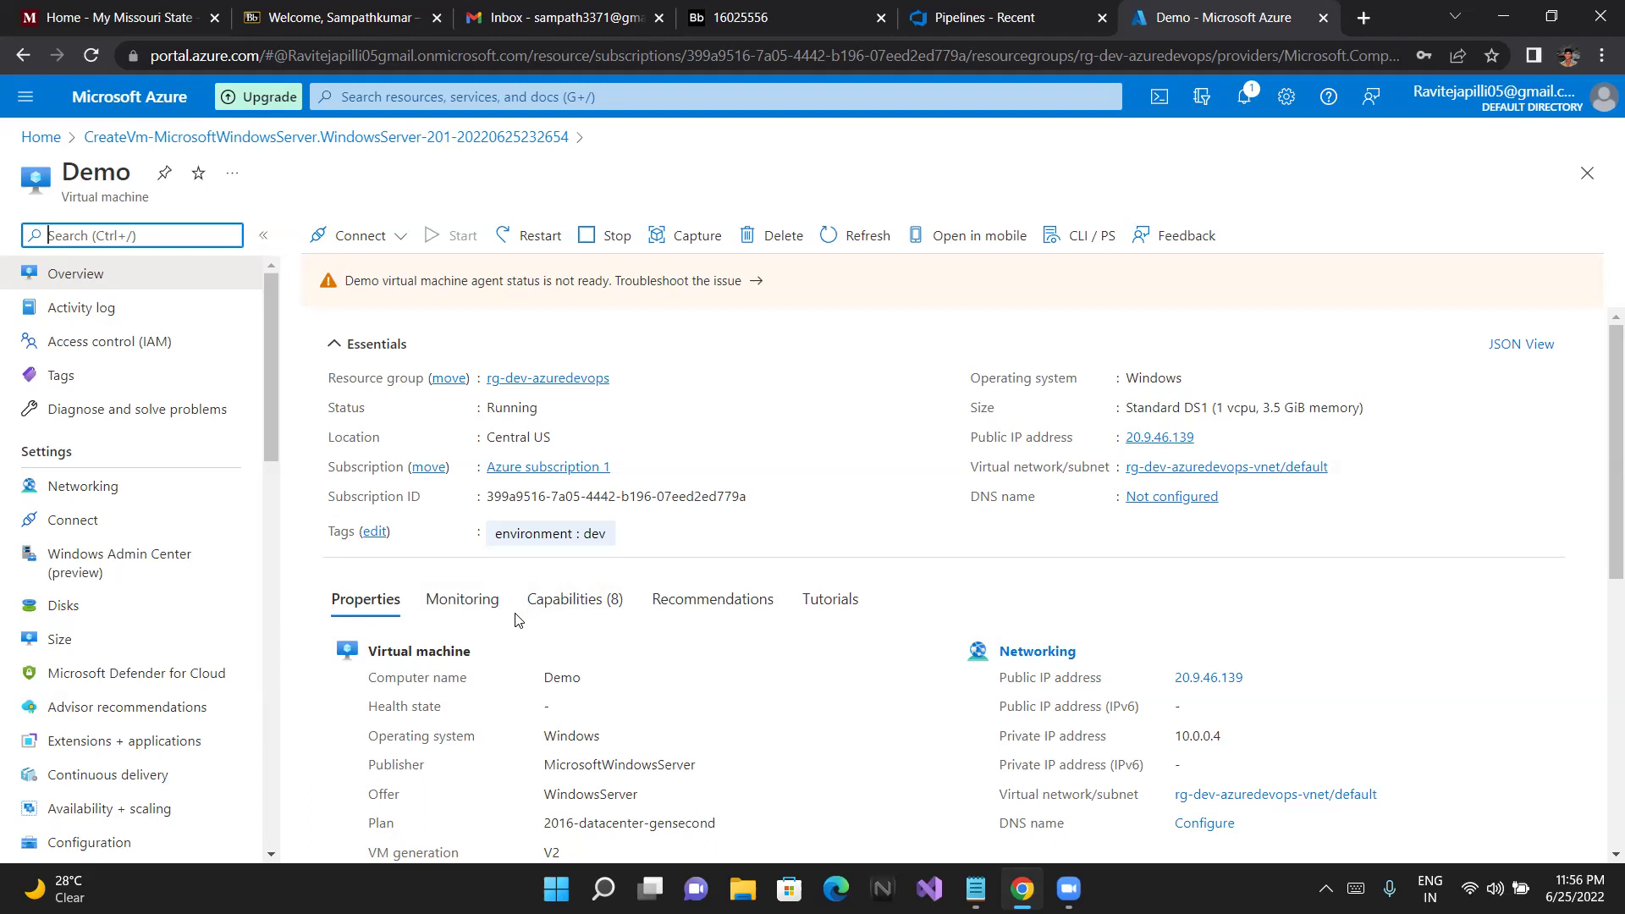
scroll(516, 620, down, 1)
Download the Demo.rdp file for public IP 20.9.46.139 and launch it
click(326, 240)
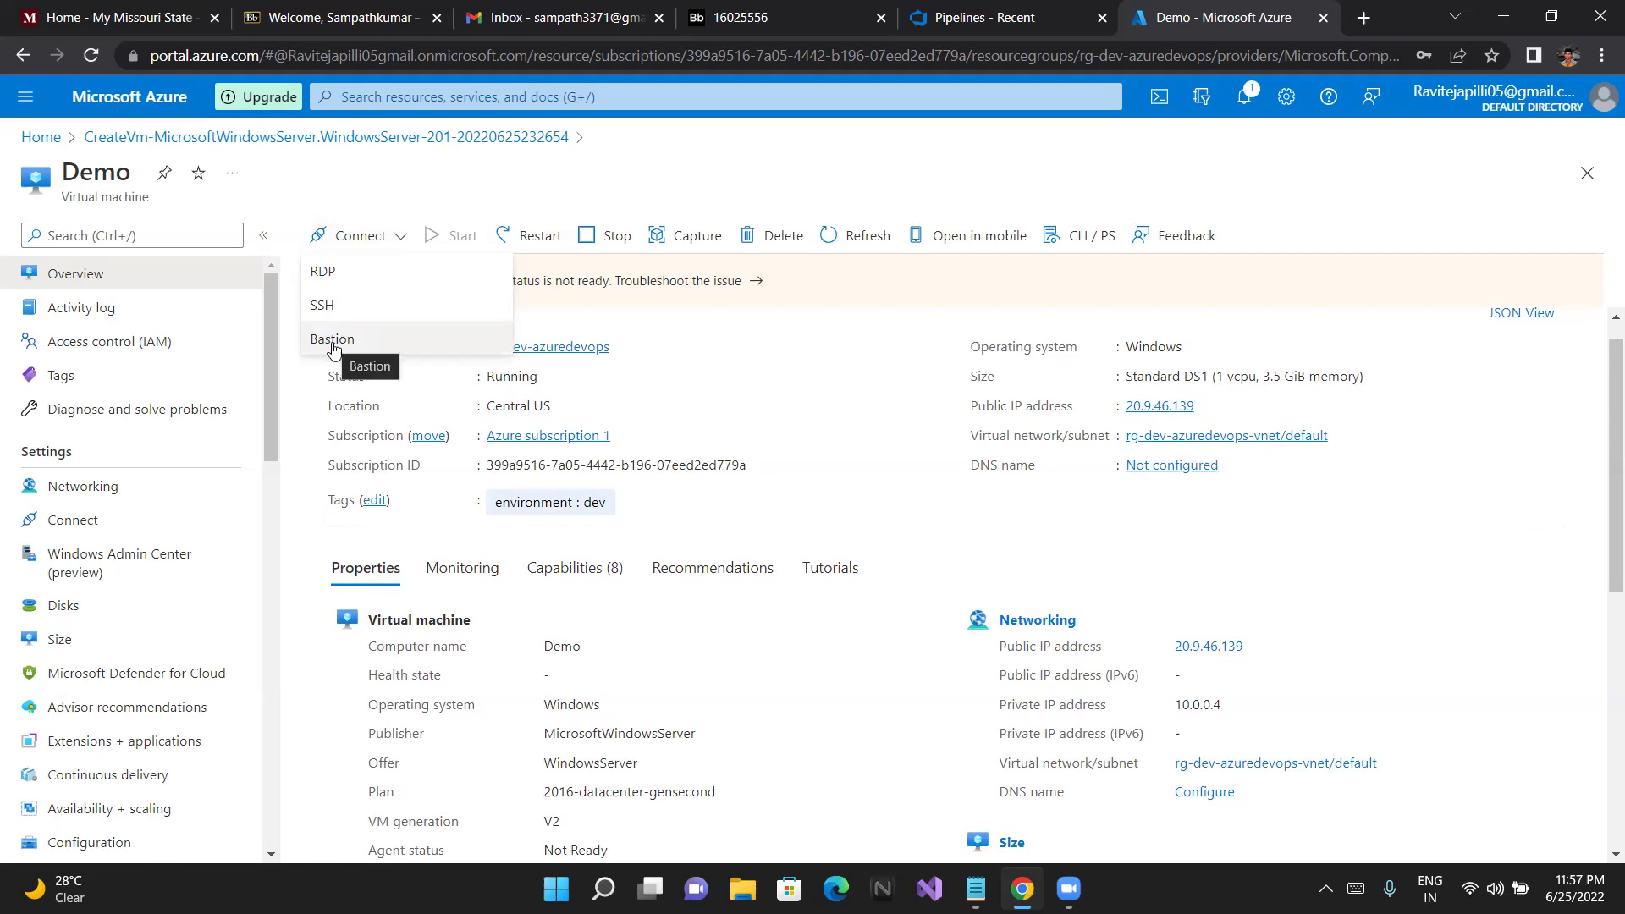
click(324, 279)
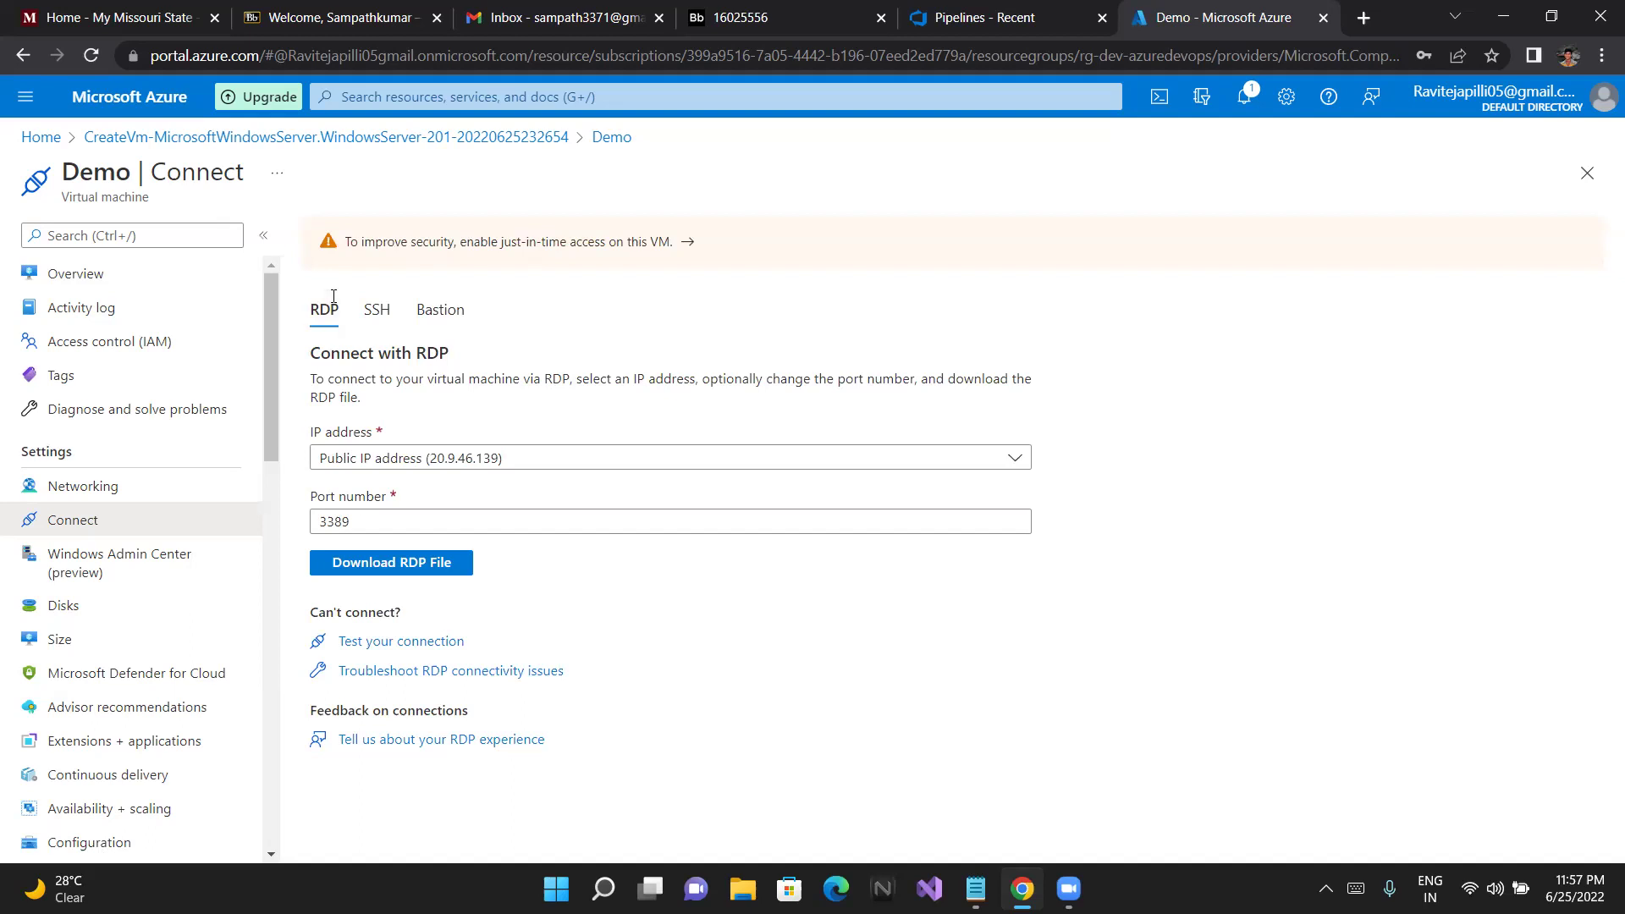
click(401, 570)
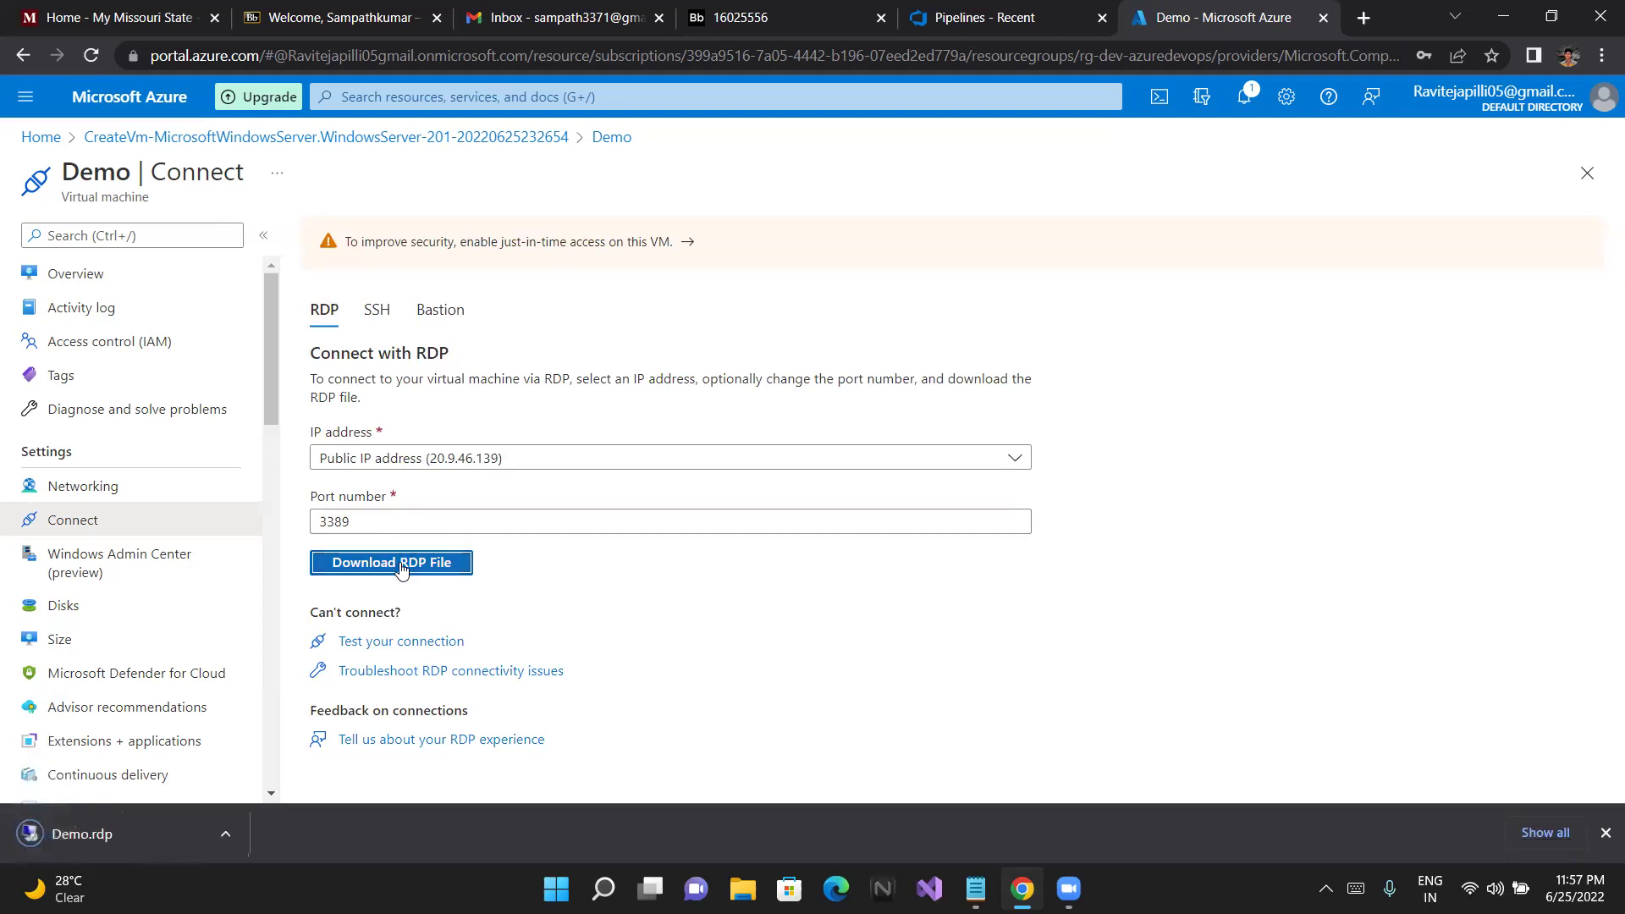
click(136, 826)
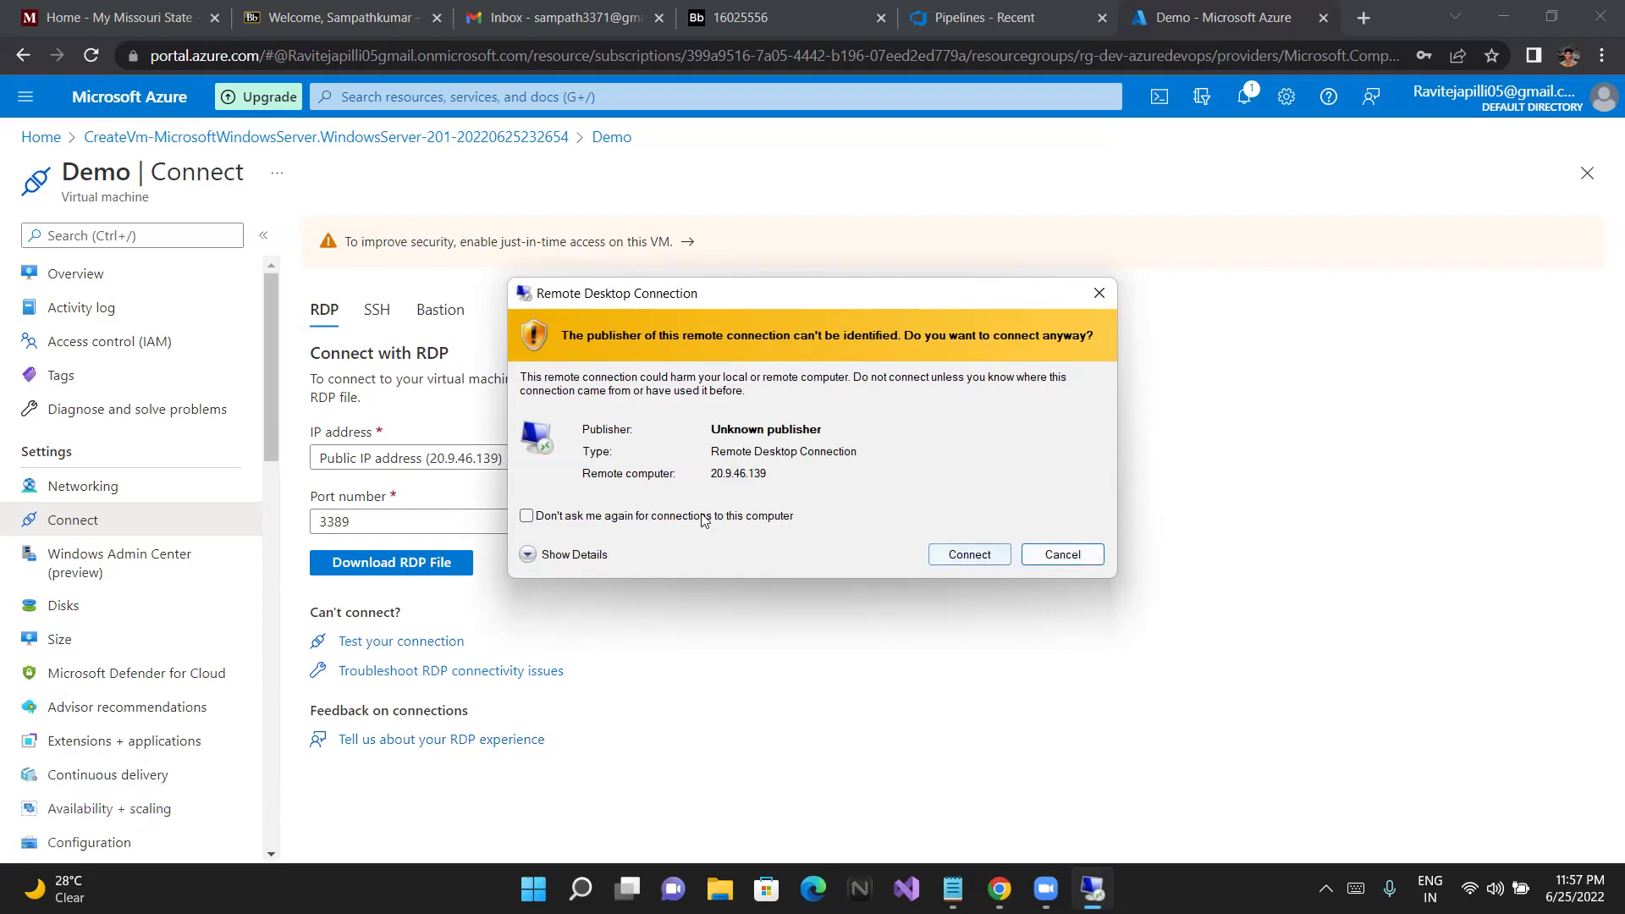
Accept the unknown-publisher warning to connect to 20.9.46.139, then dismiss the unreachable-computer error
click(968, 554)
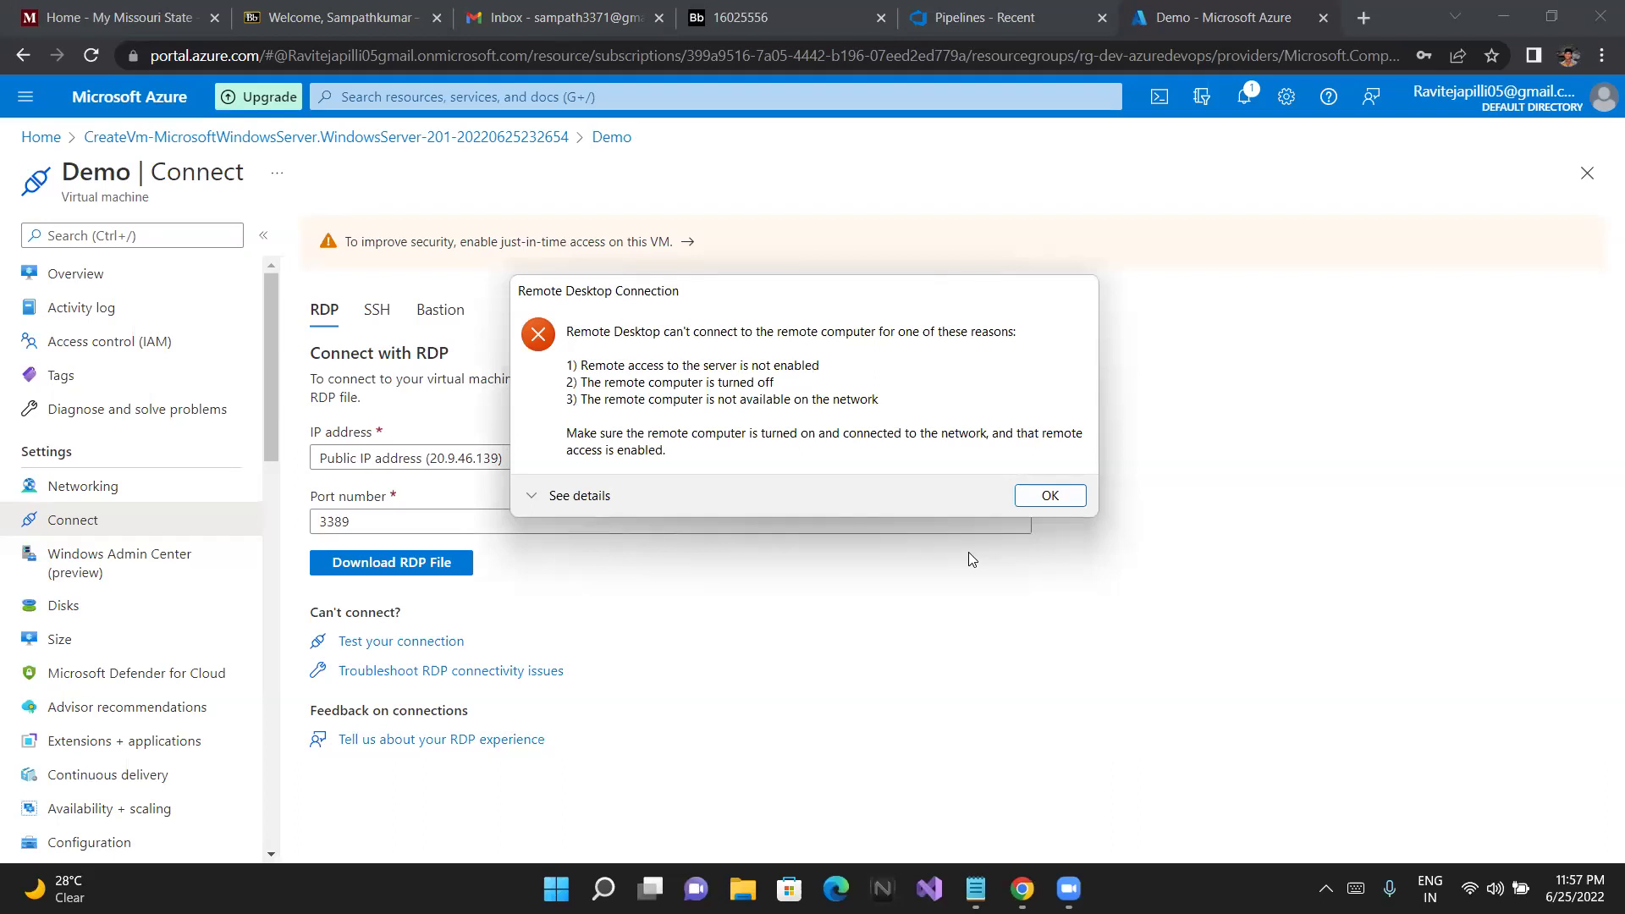
click(1049, 495)
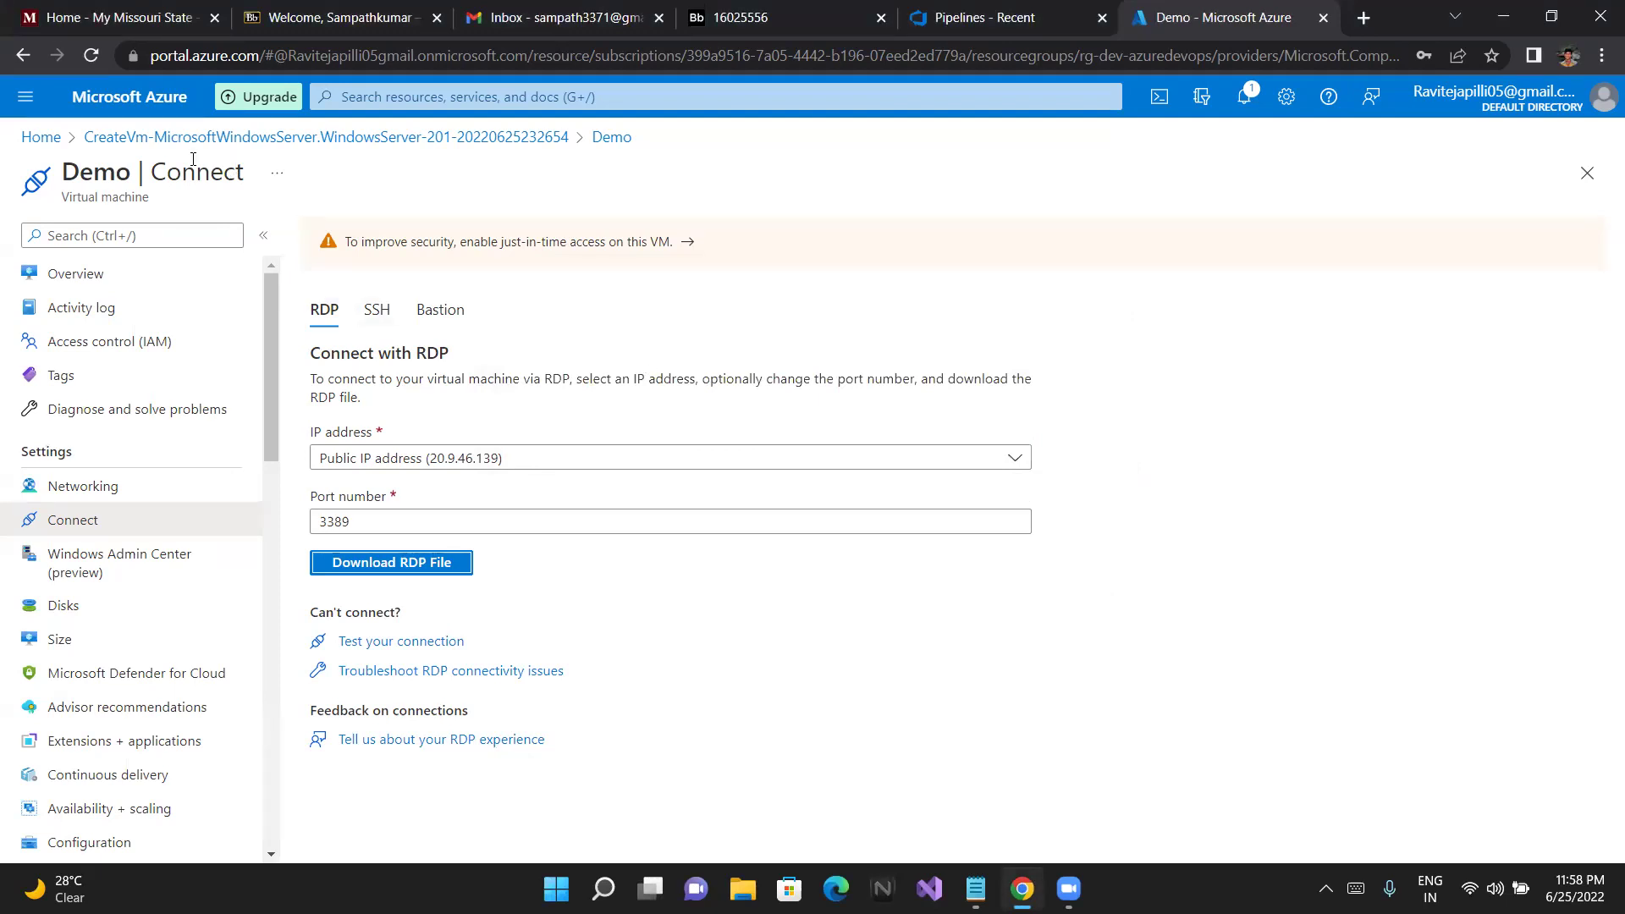
From the Demo VM's Bastion connect page, create rg-dev-azuredevops-vnet-bastion with default settings
click(75, 275)
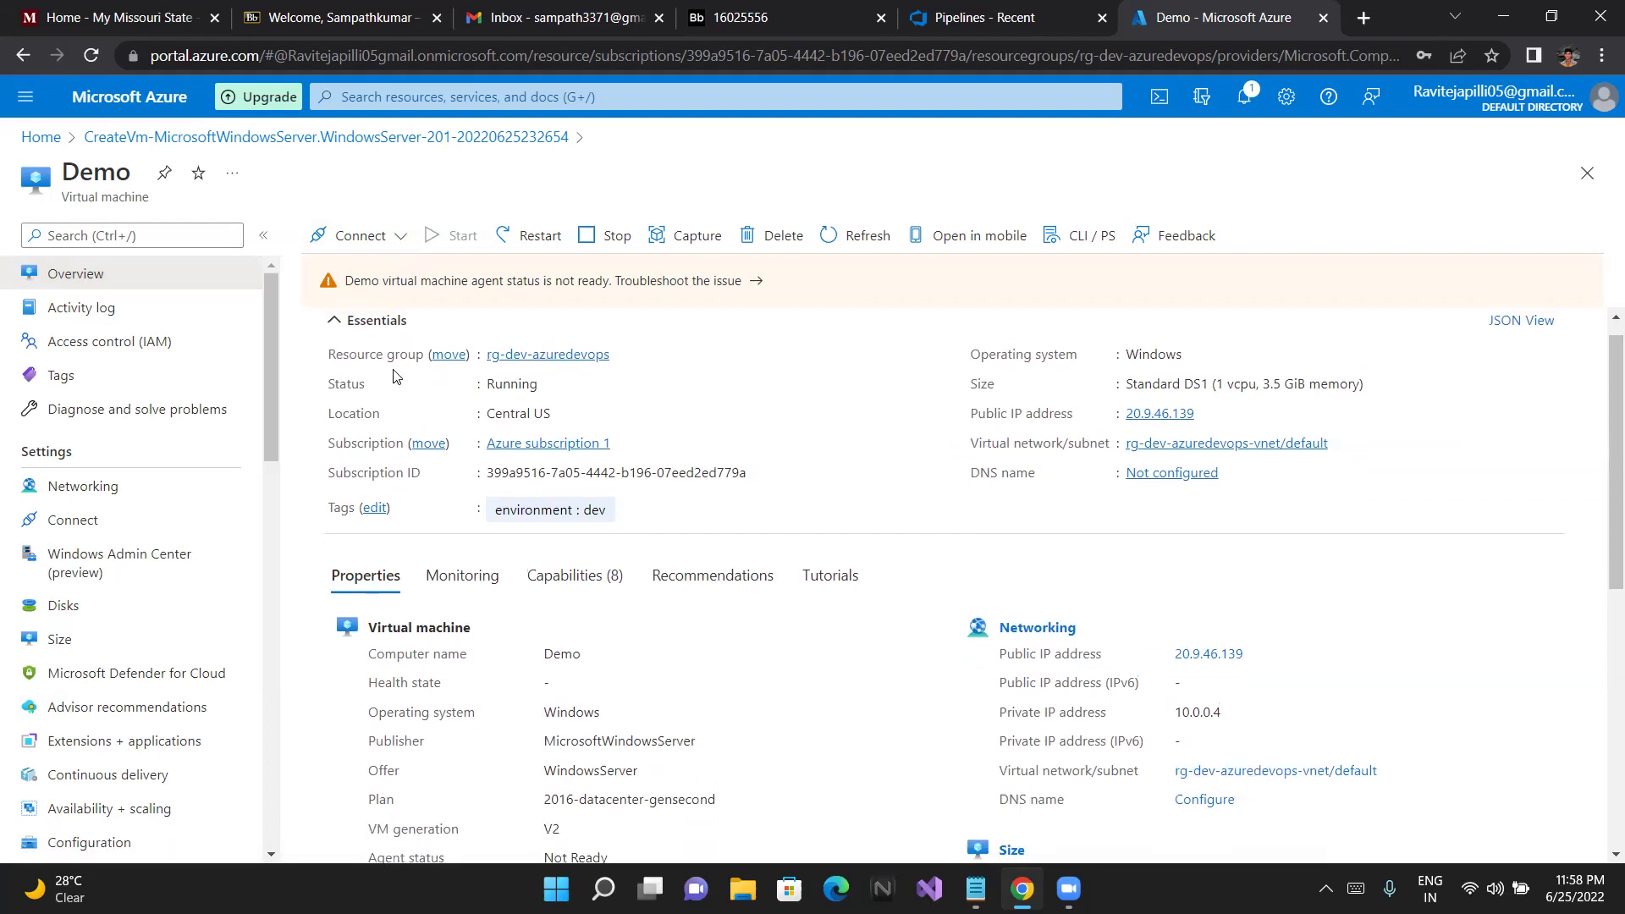
click(360, 239)
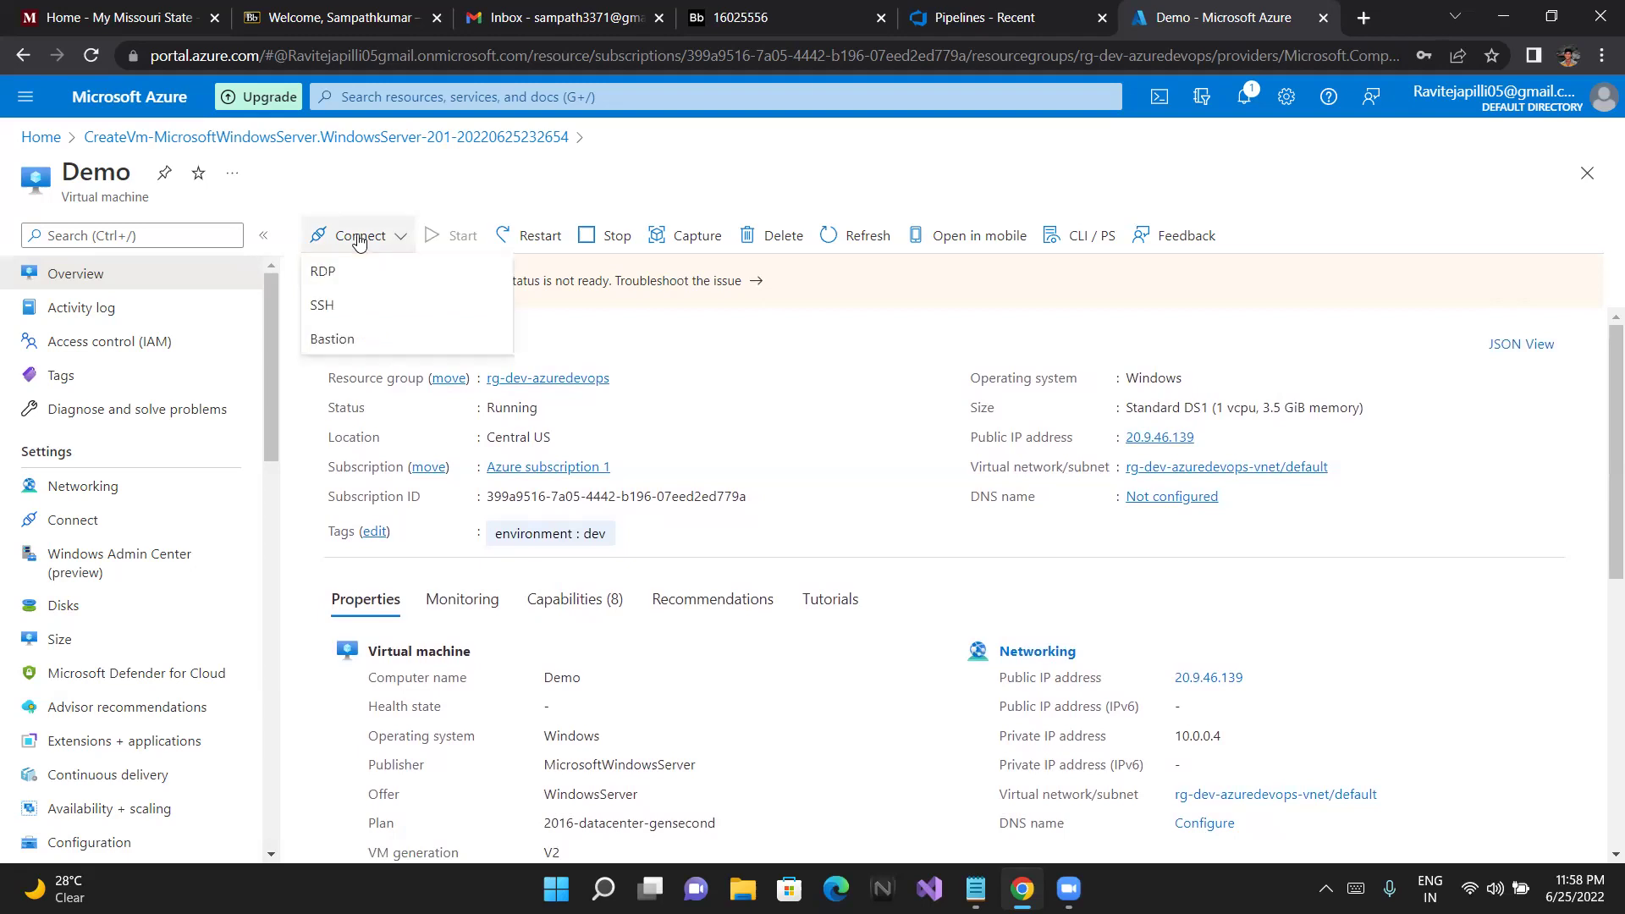
click(345, 341)
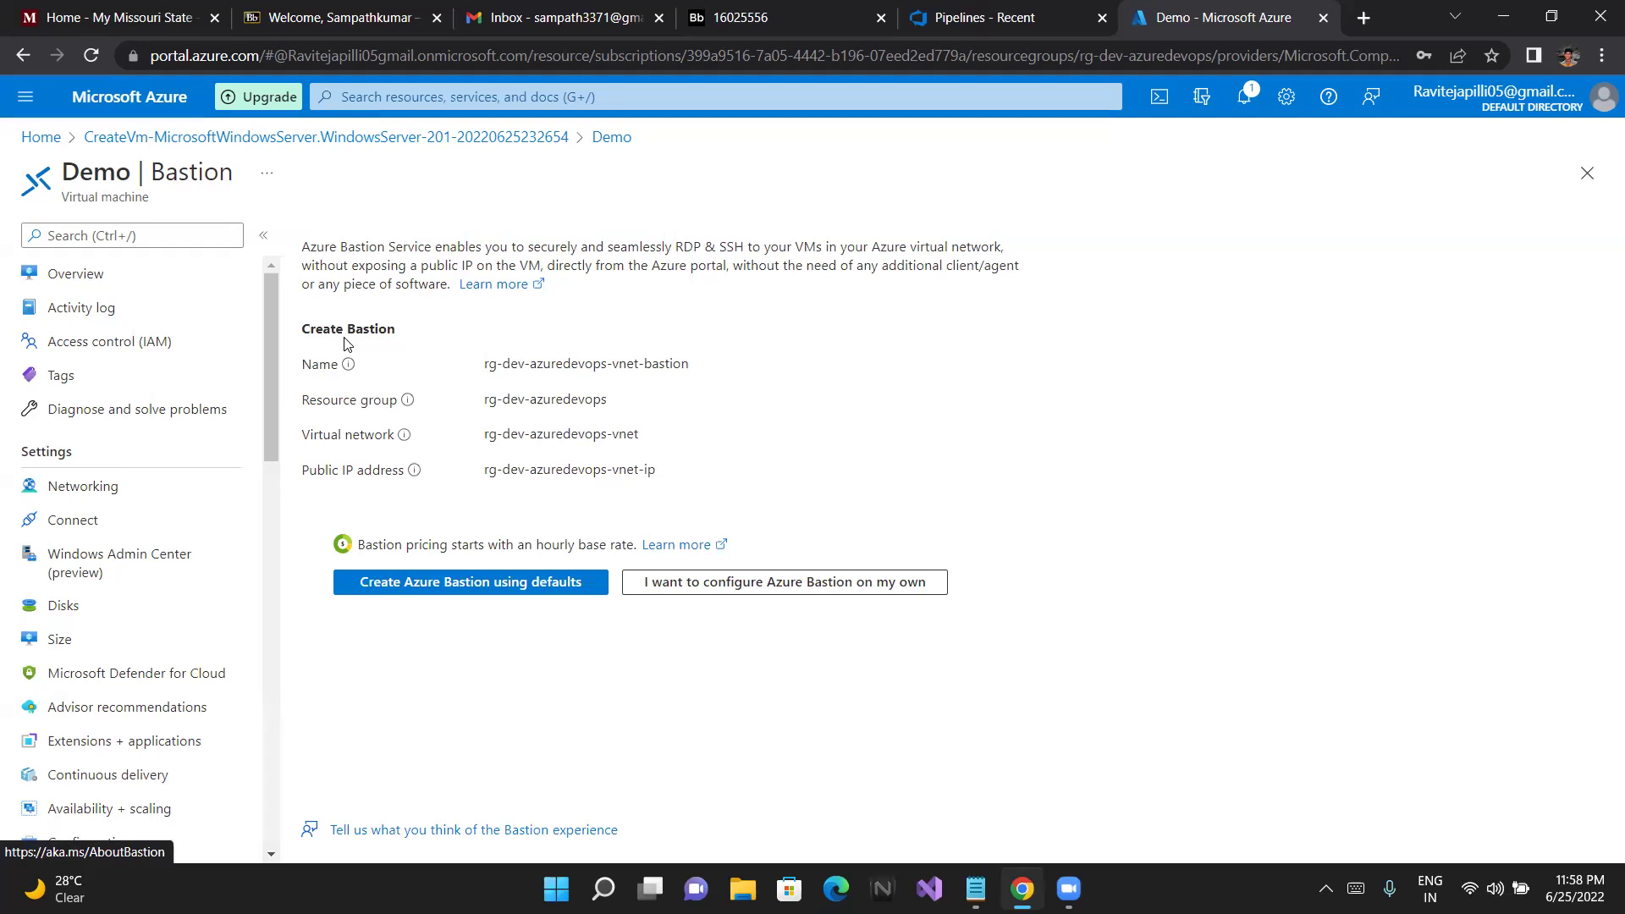
mouse_move(407, 435)
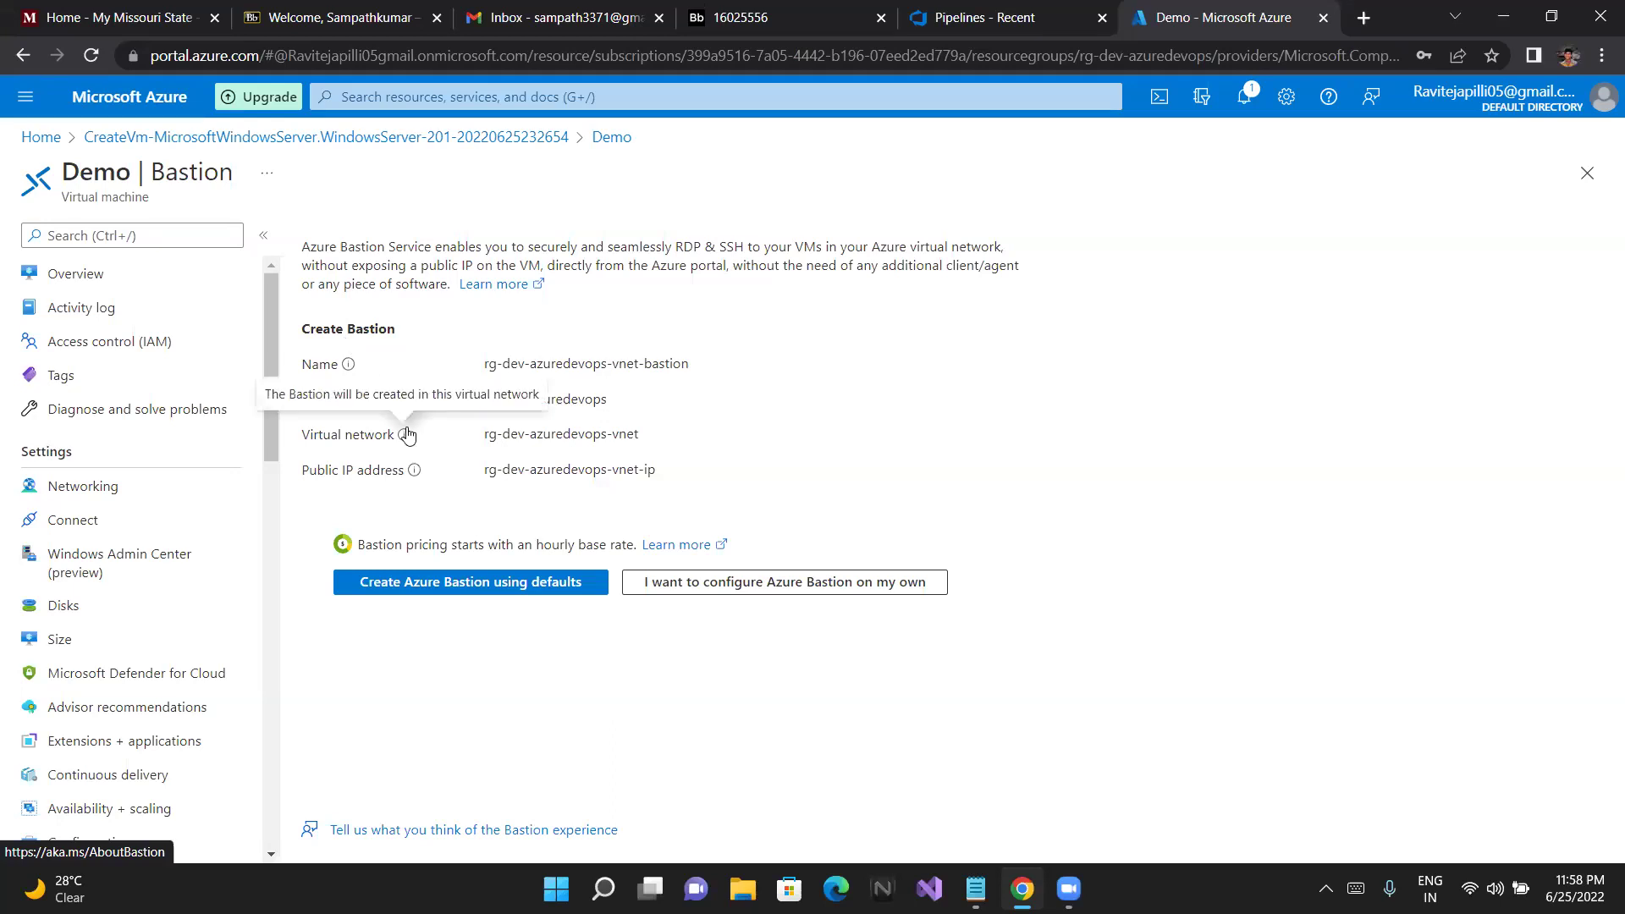
click(454, 584)
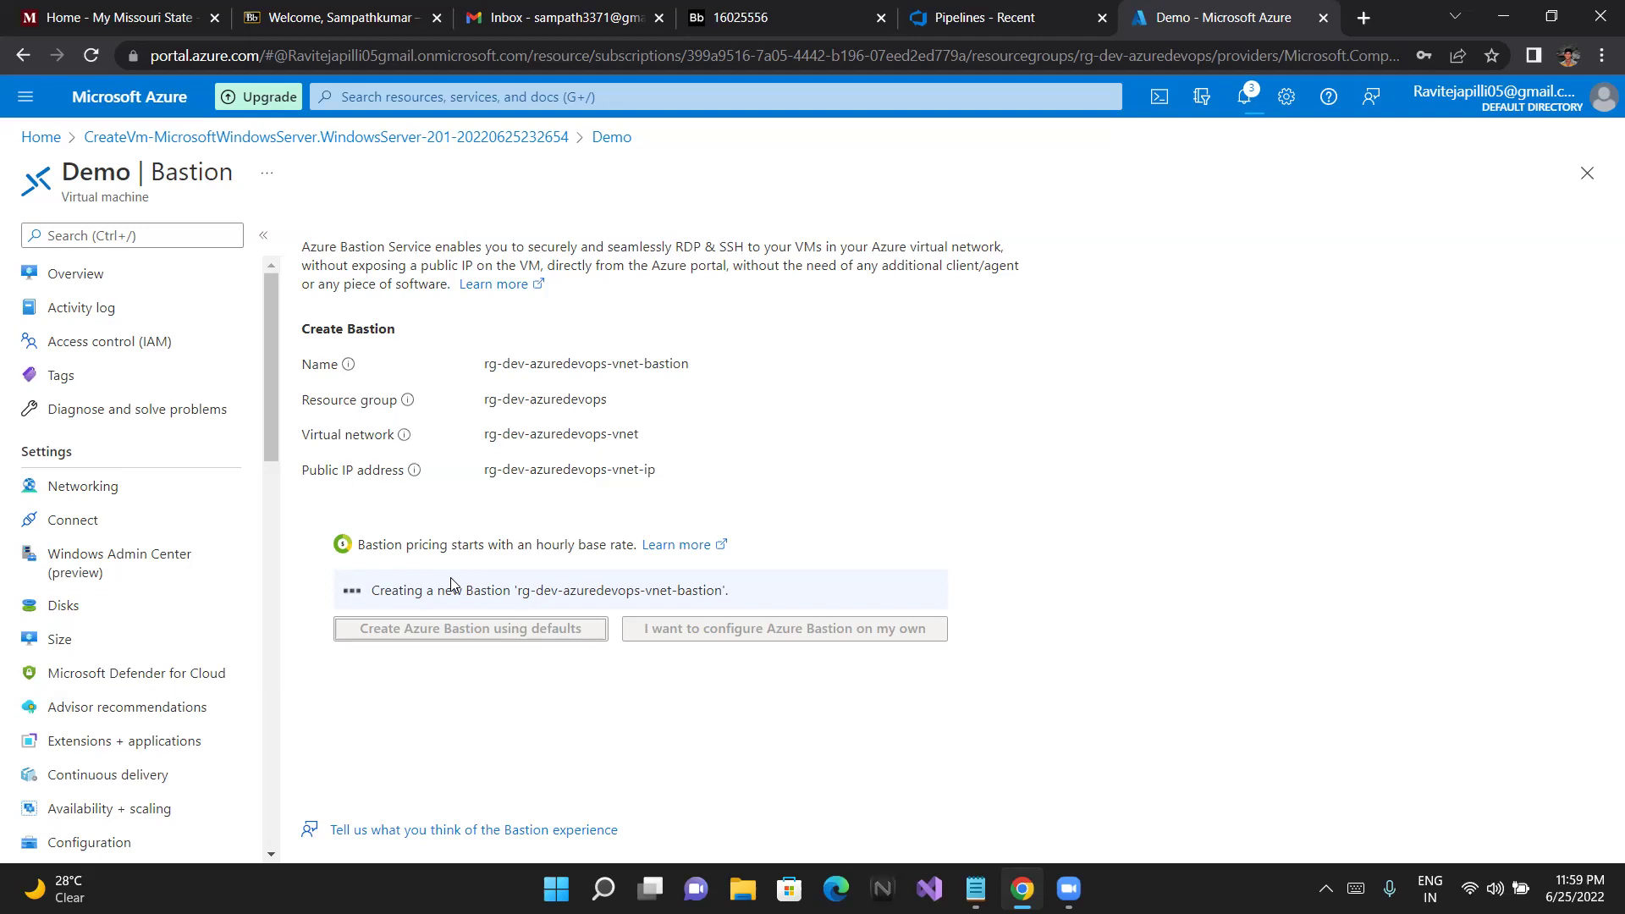
Follow the Demo overview's not-ready agent warning to the VM Extension Issues troubleshooting guidance
click(65, 276)
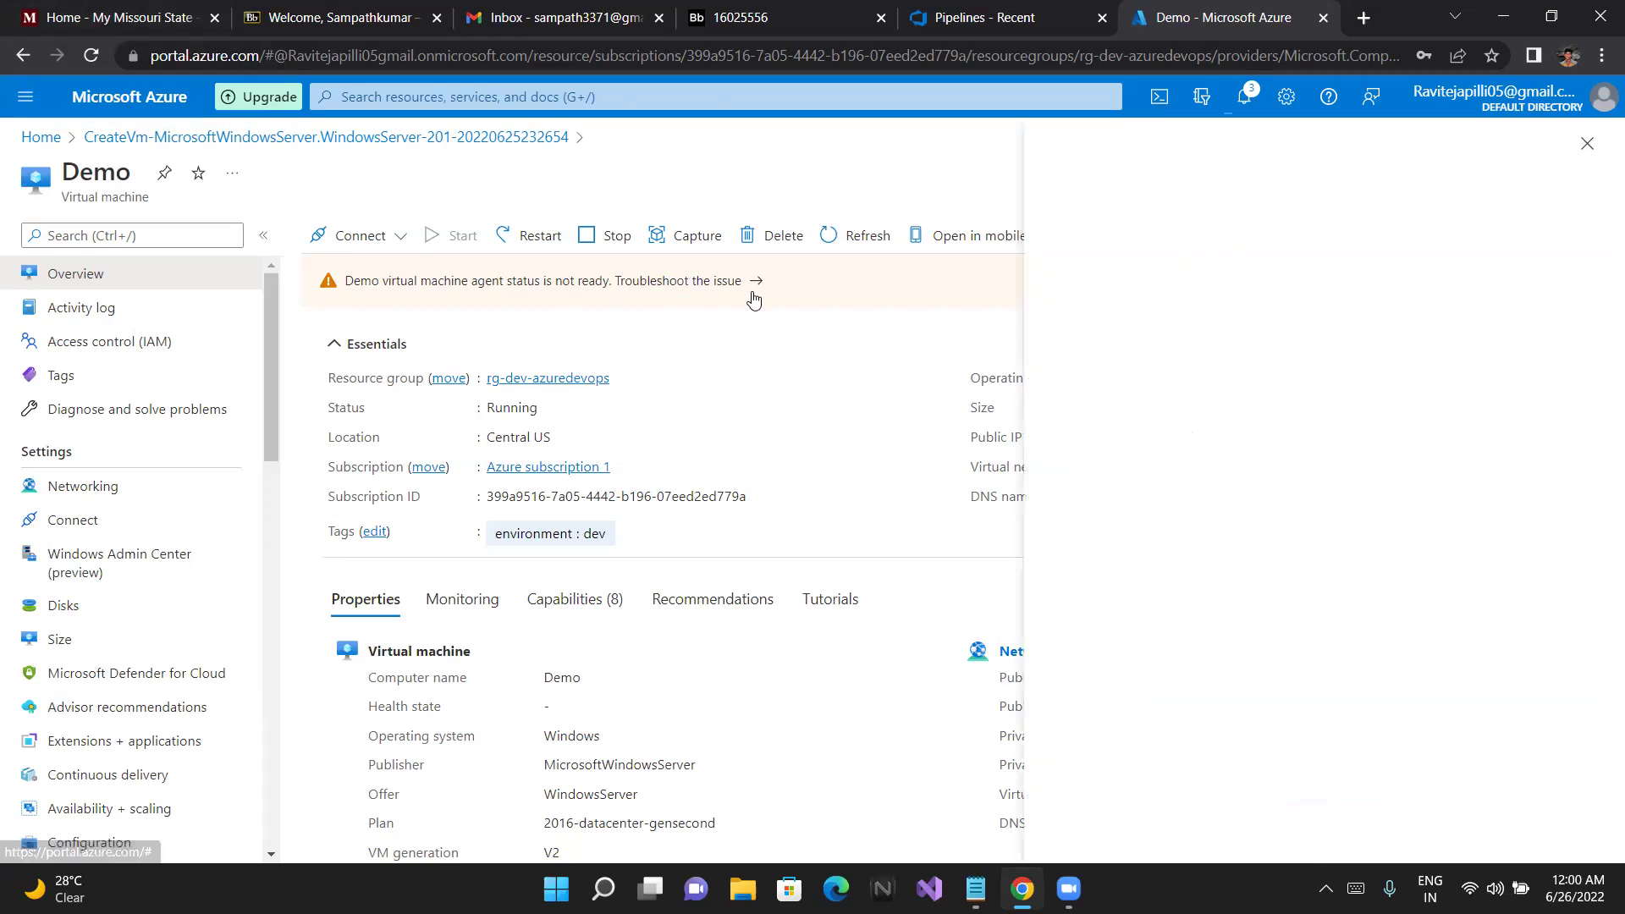
click(706, 284)
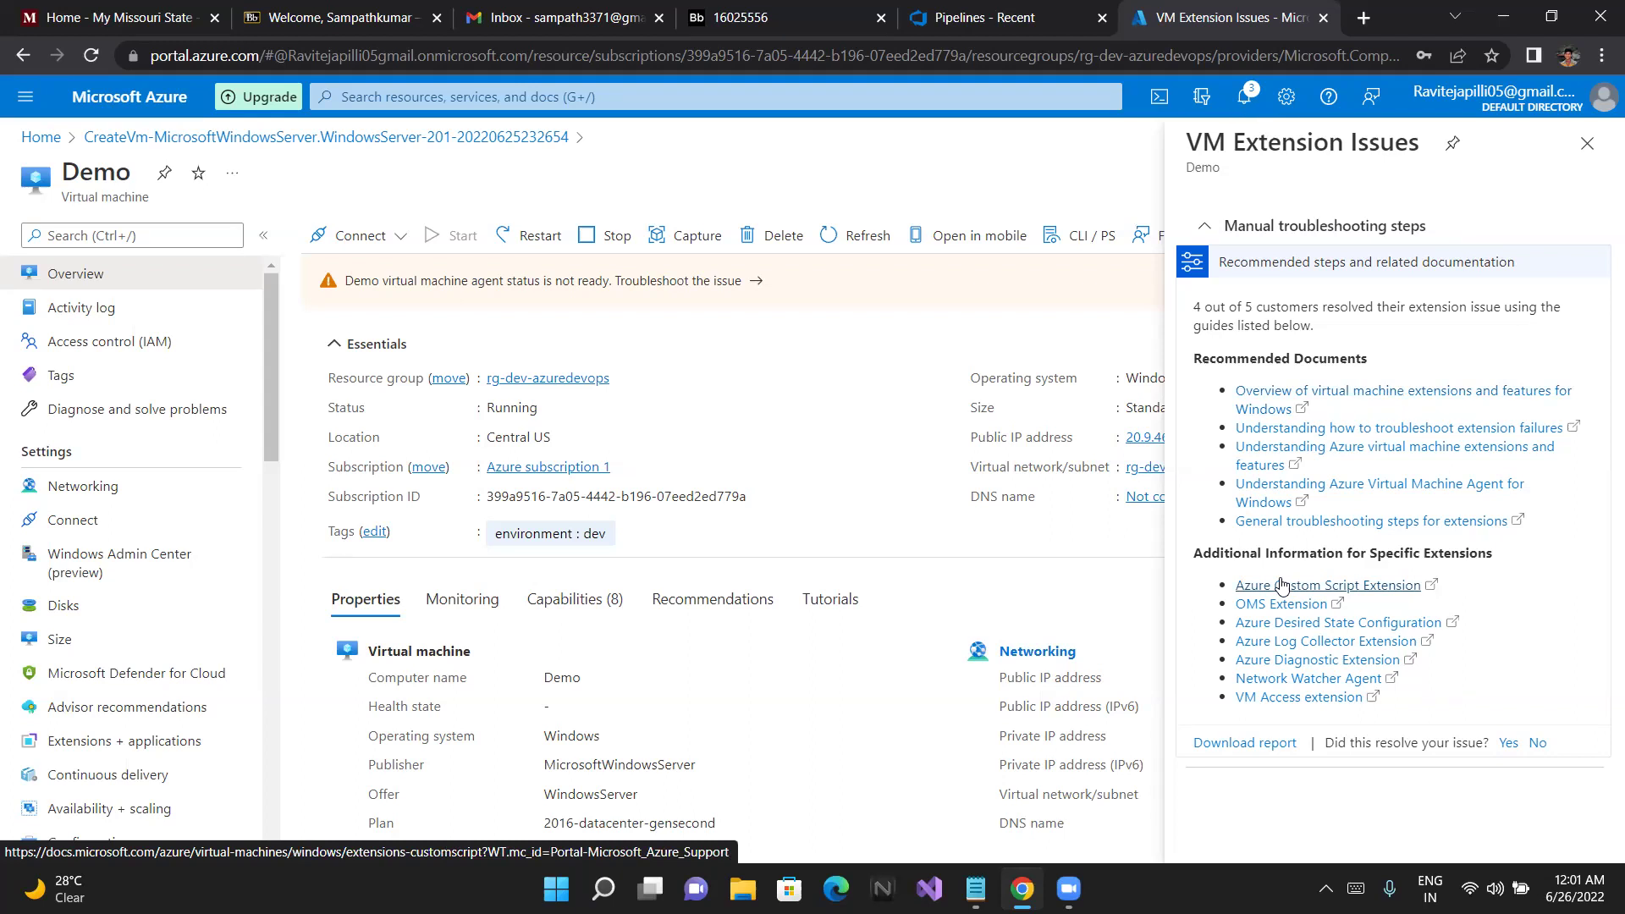
Open the 'Overview of virtual machine extensions and features for Windows' article
click(1268, 390)
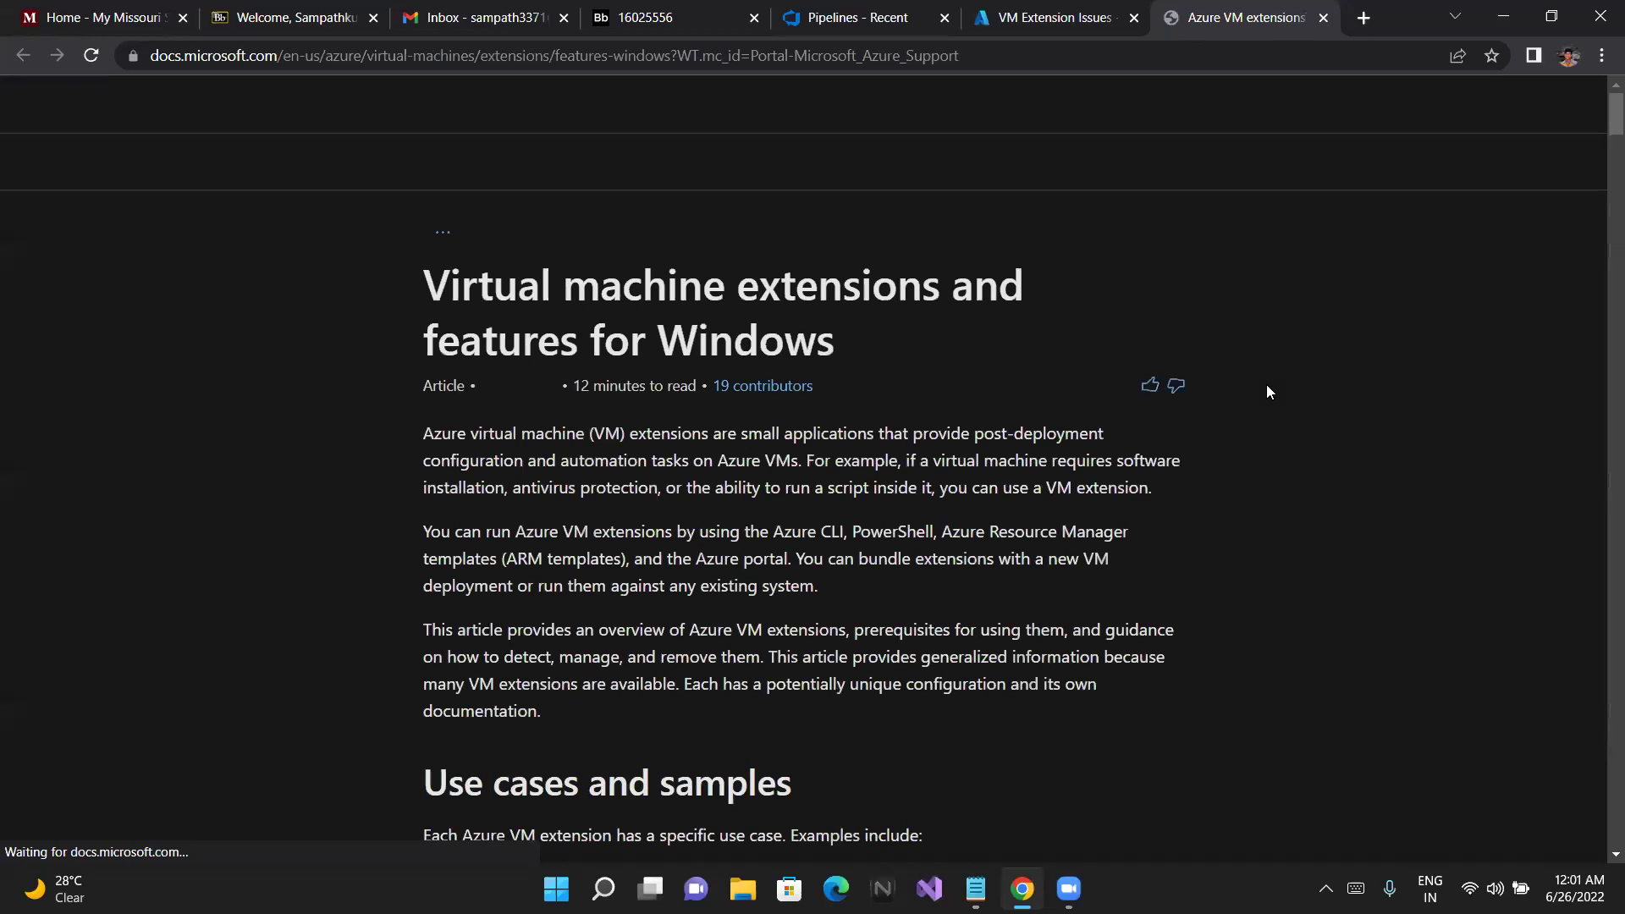
drag(1267, 384, 1235, 382)
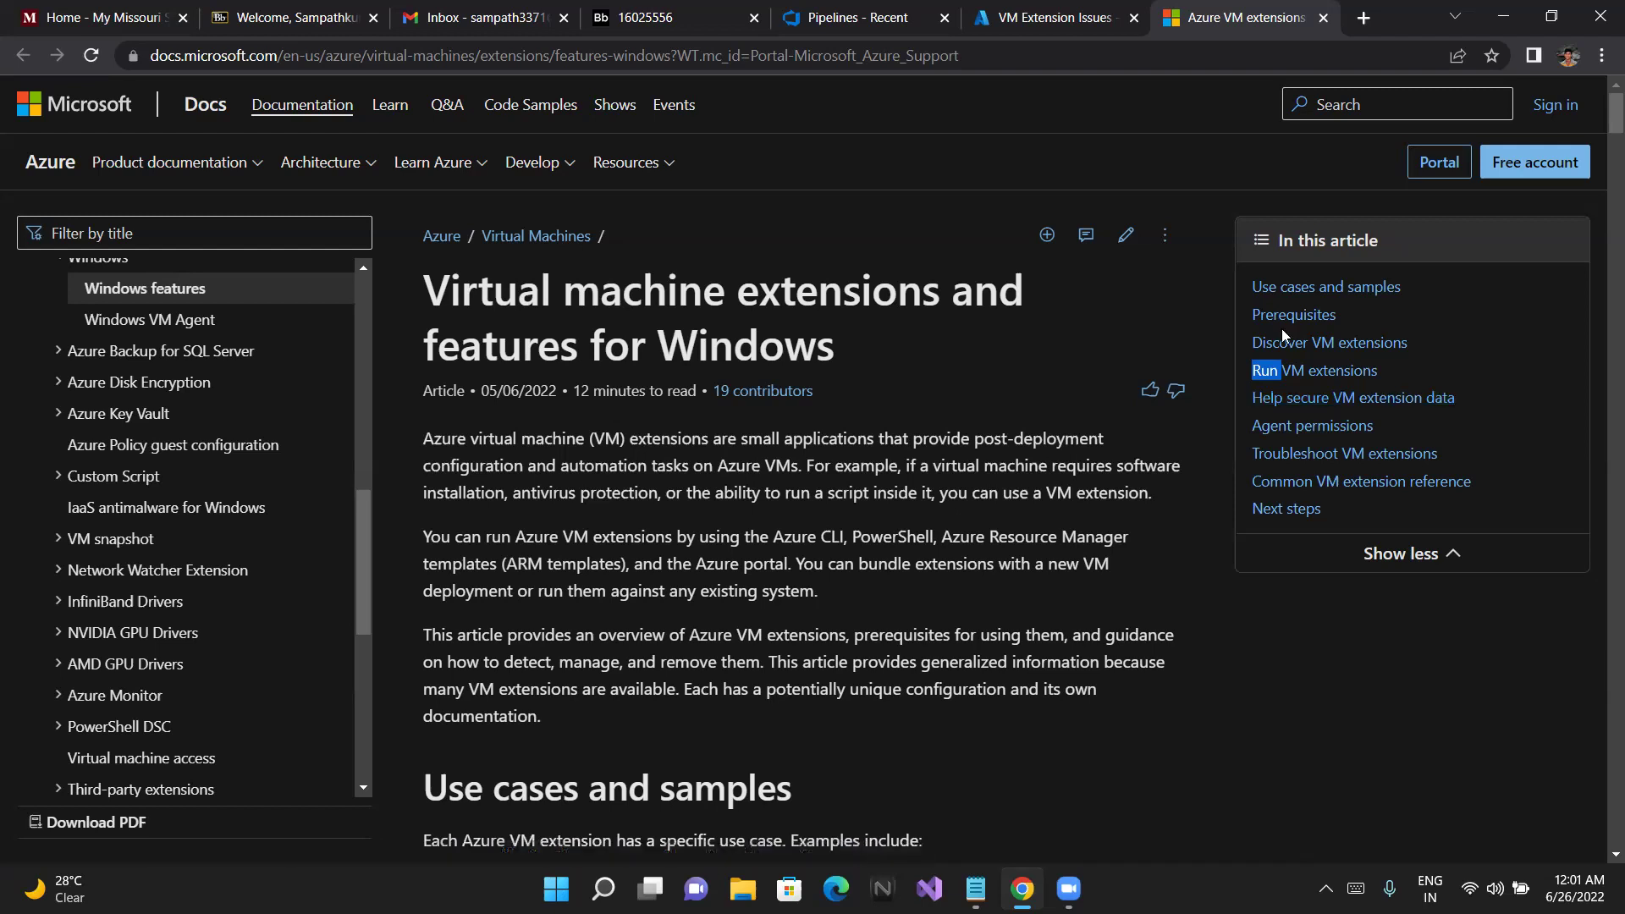
click(923, 508)
Read down the article to its Use cases and samples section
mouse_move(1069, 889)
scroll(1019, 420, down, 1)
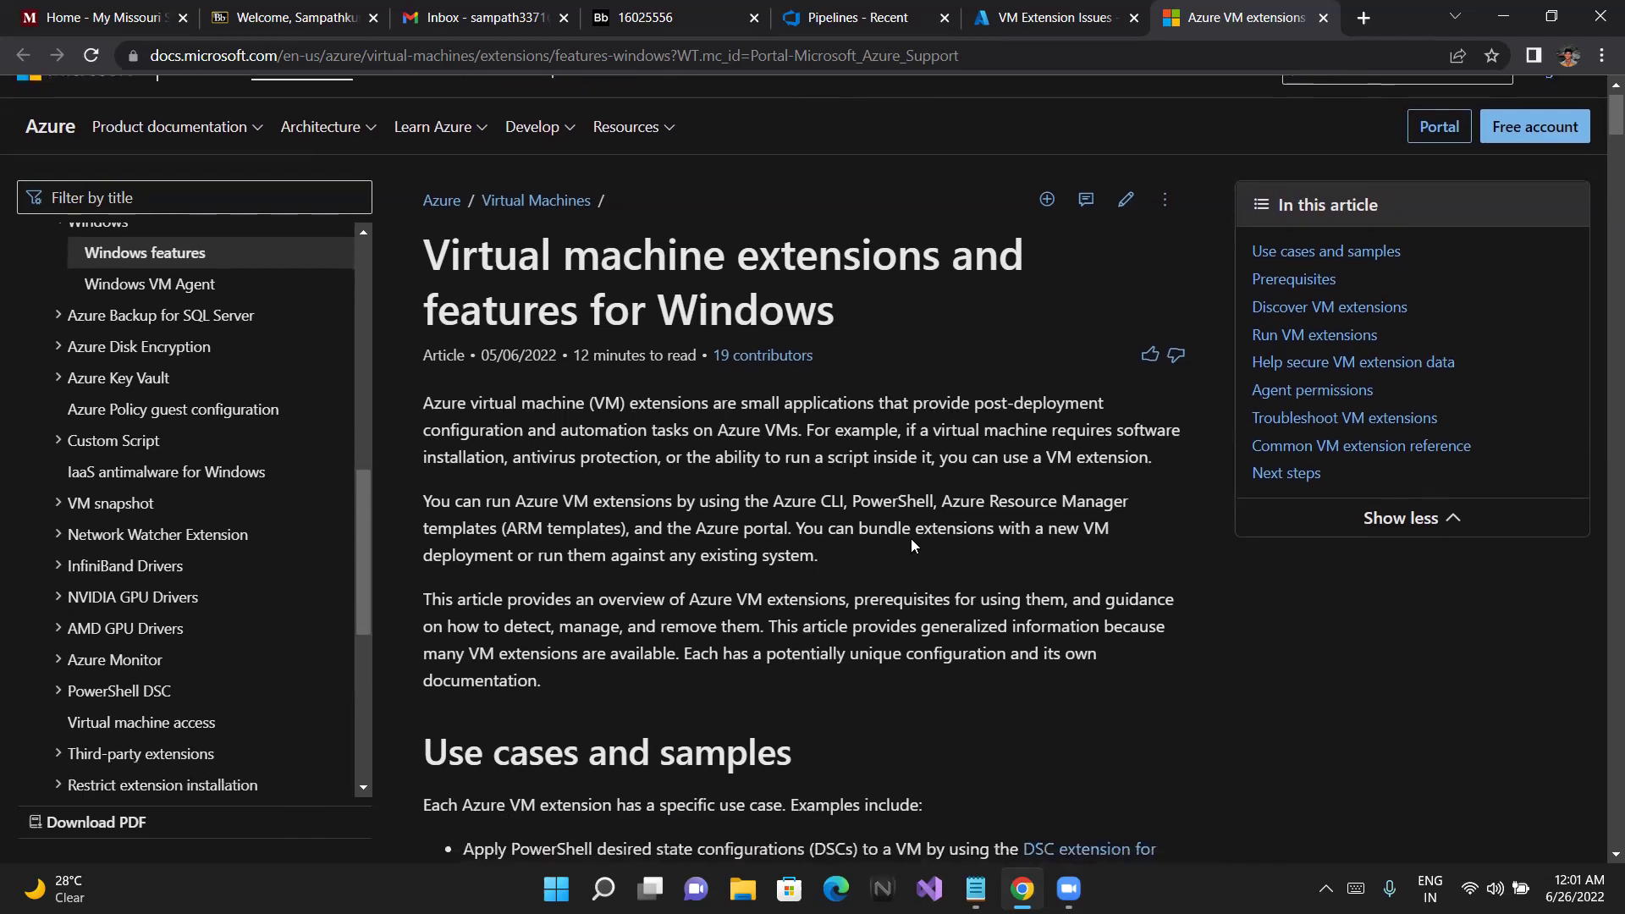
scroll(912, 540, down, 1)
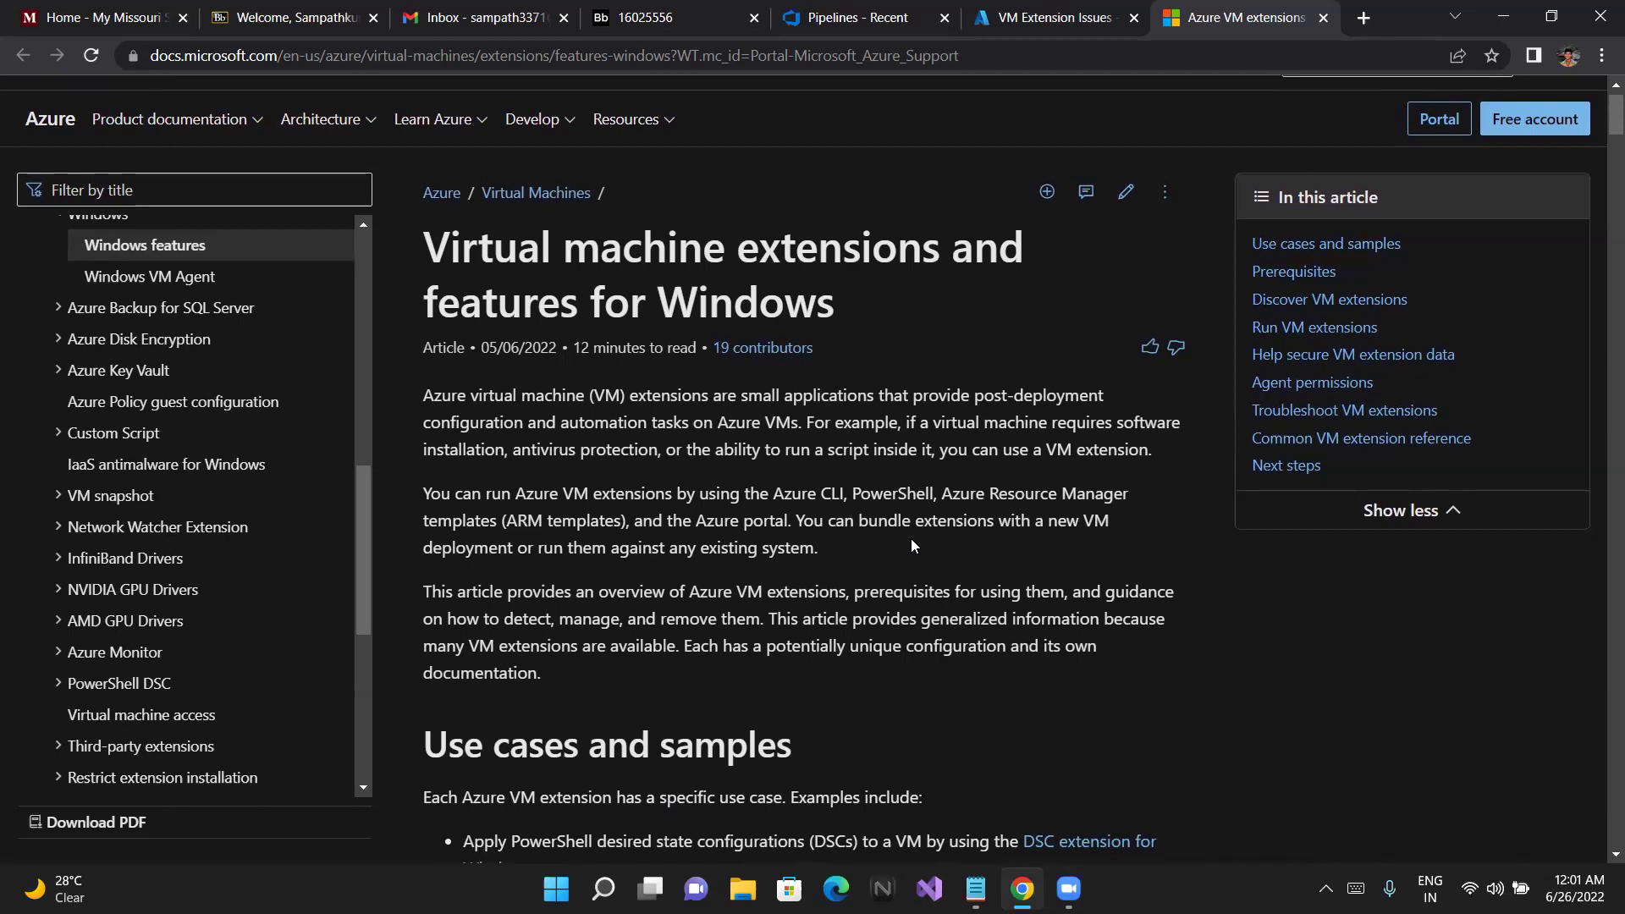
scroll(911, 539, down, 3)
scroll(913, 539, down, 1)
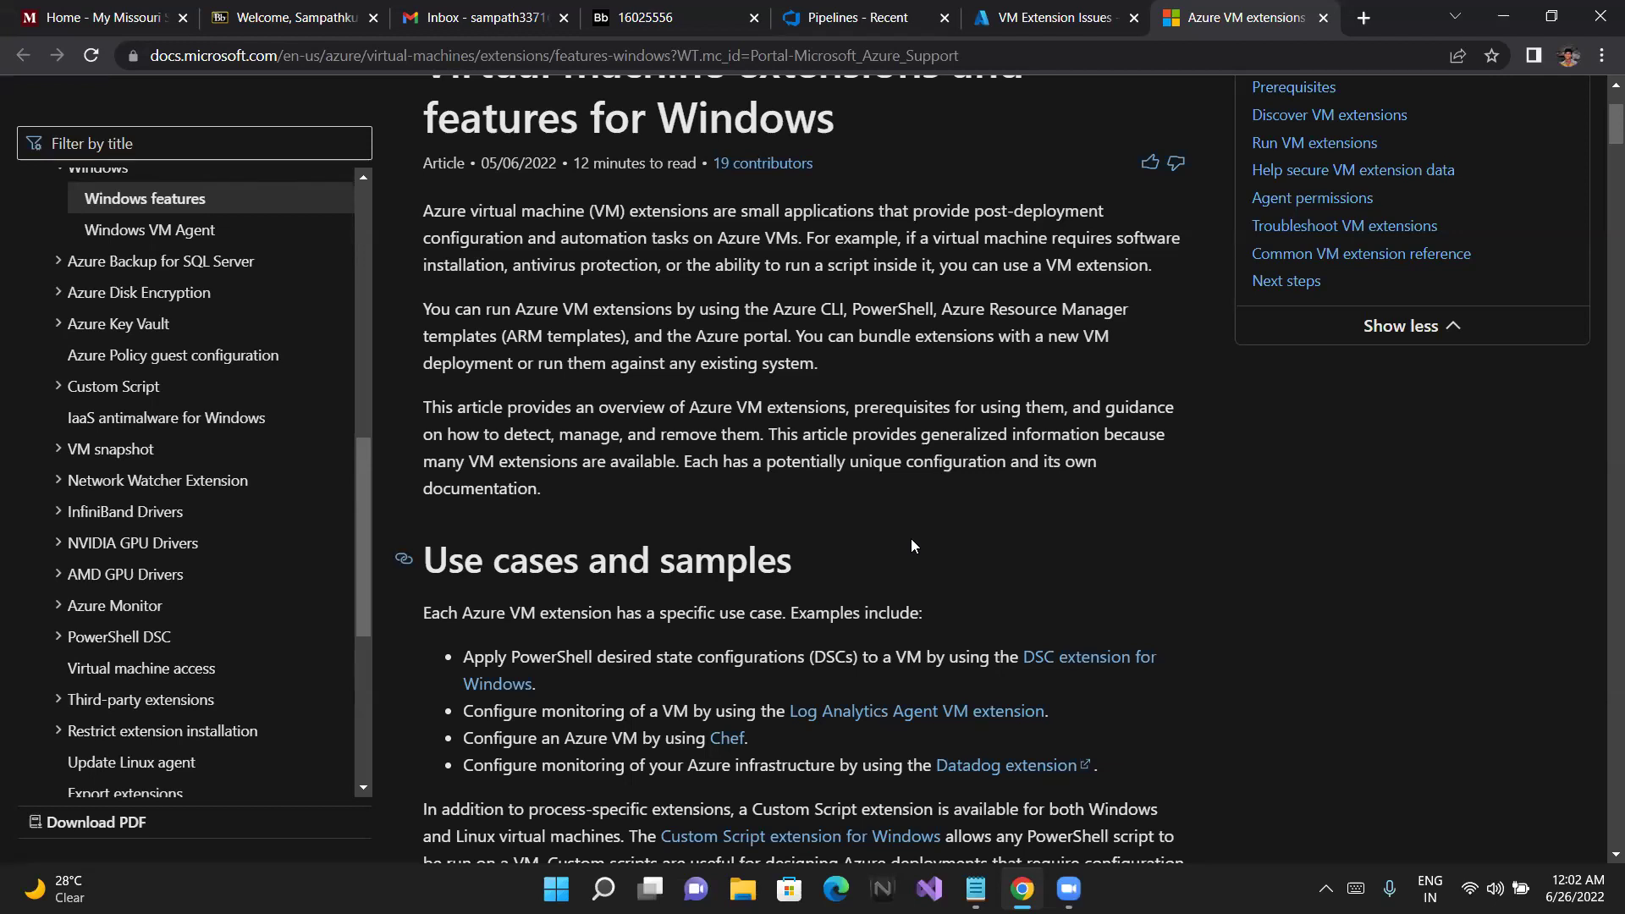
scroll(913, 545, down, 1)
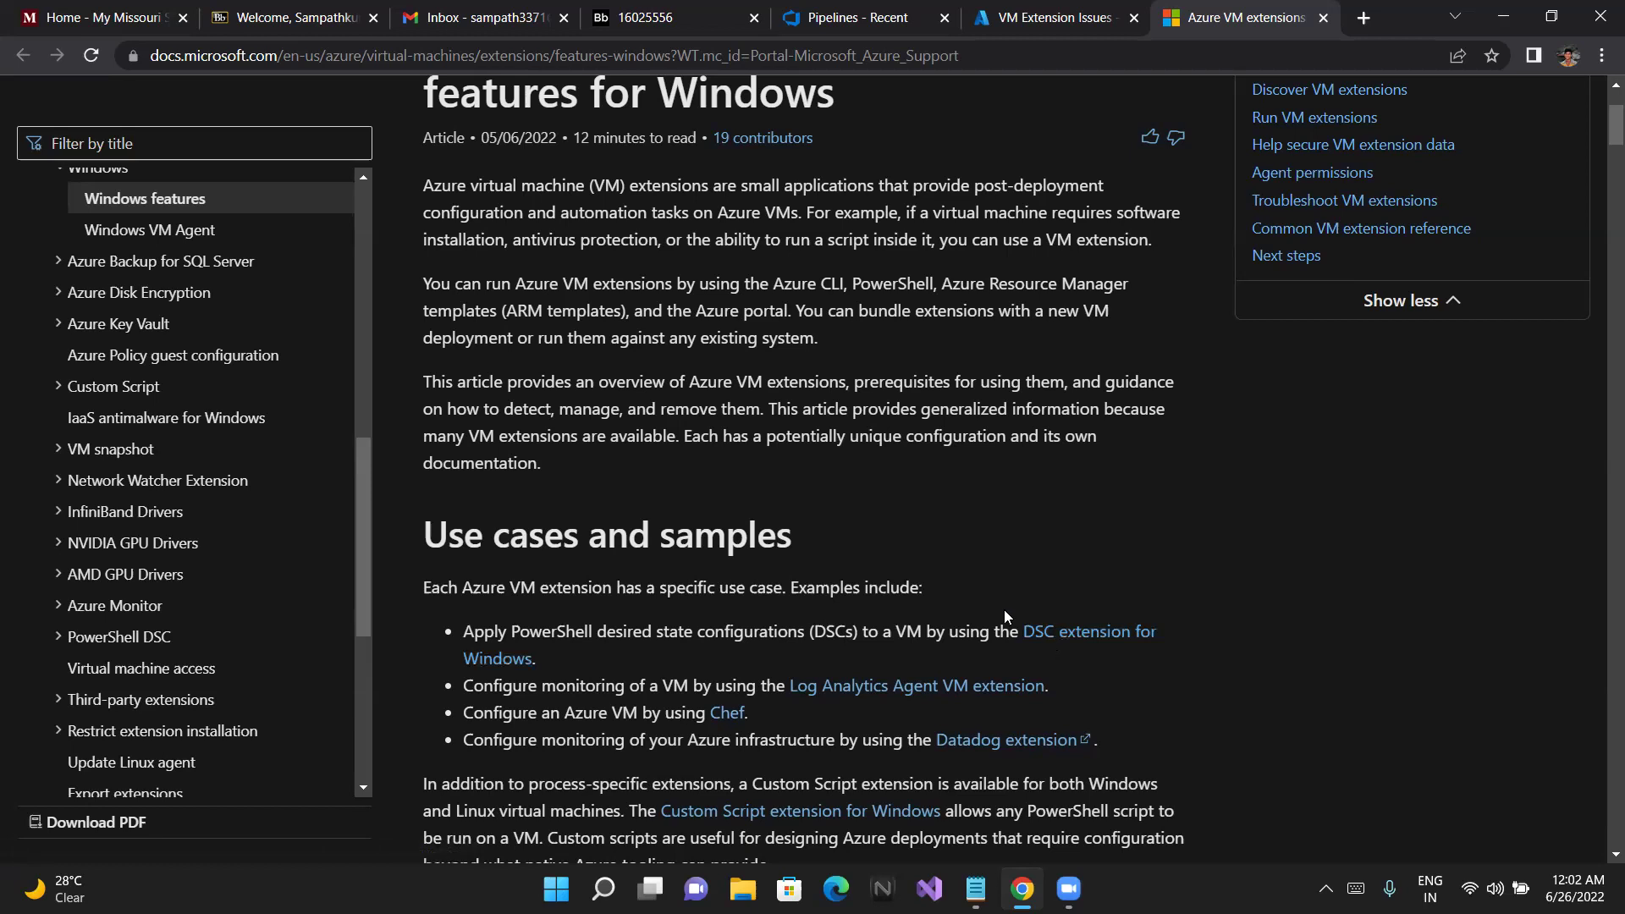
Back in the Azure portal tab, view Demo's Extensions + applications page, which lists no extensions
click(1032, 21)
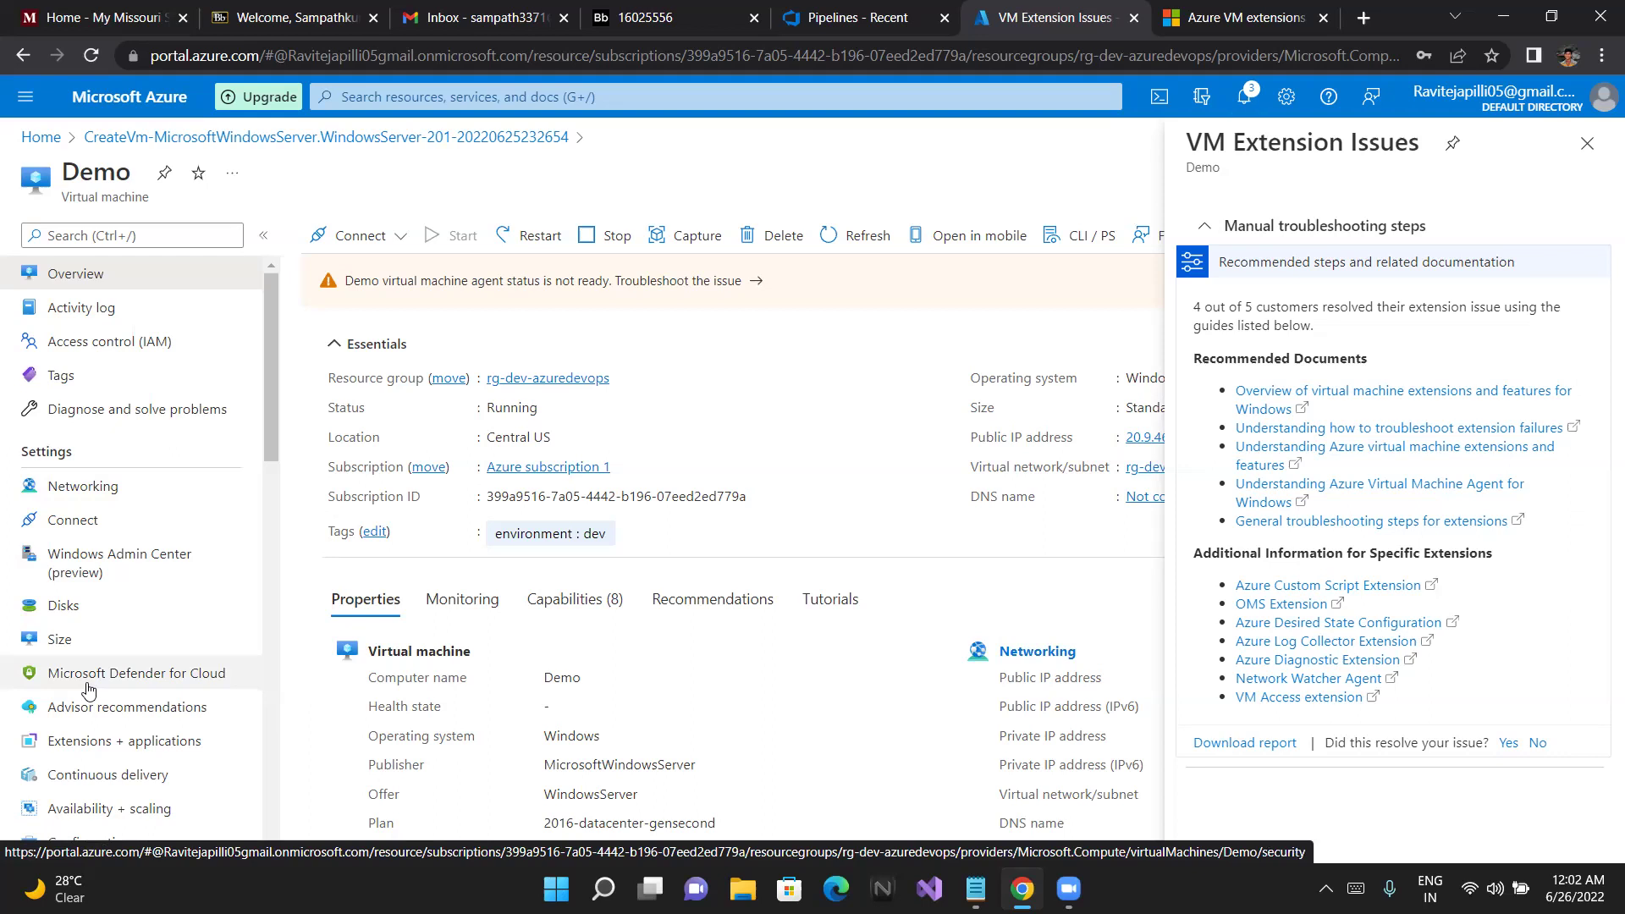
click(97, 744)
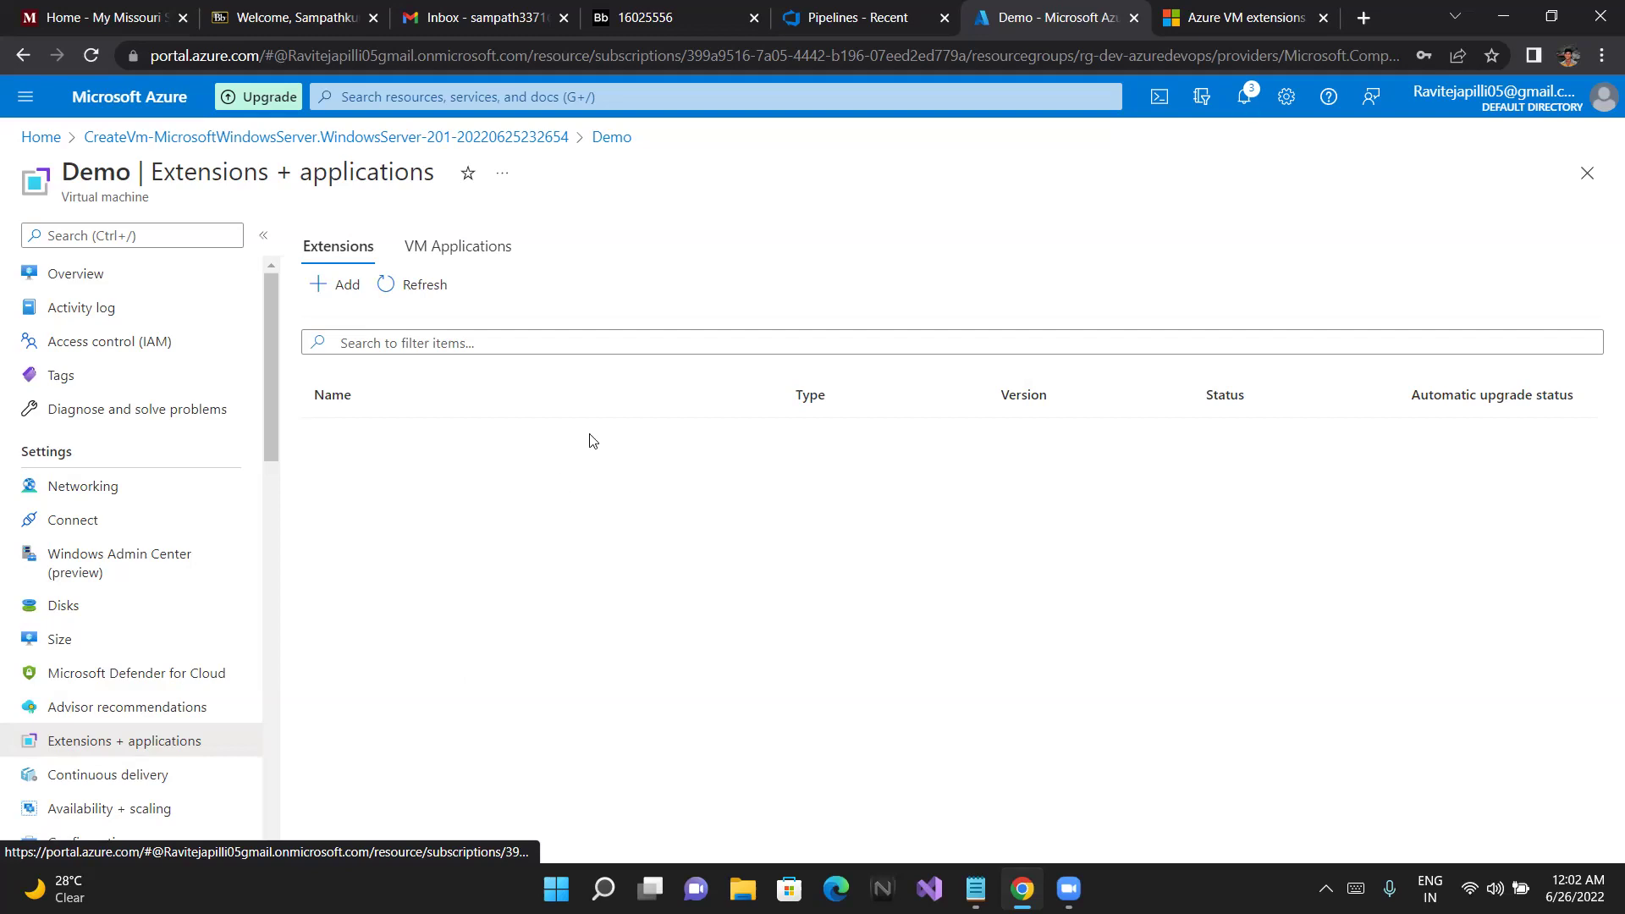
click(349, 286)
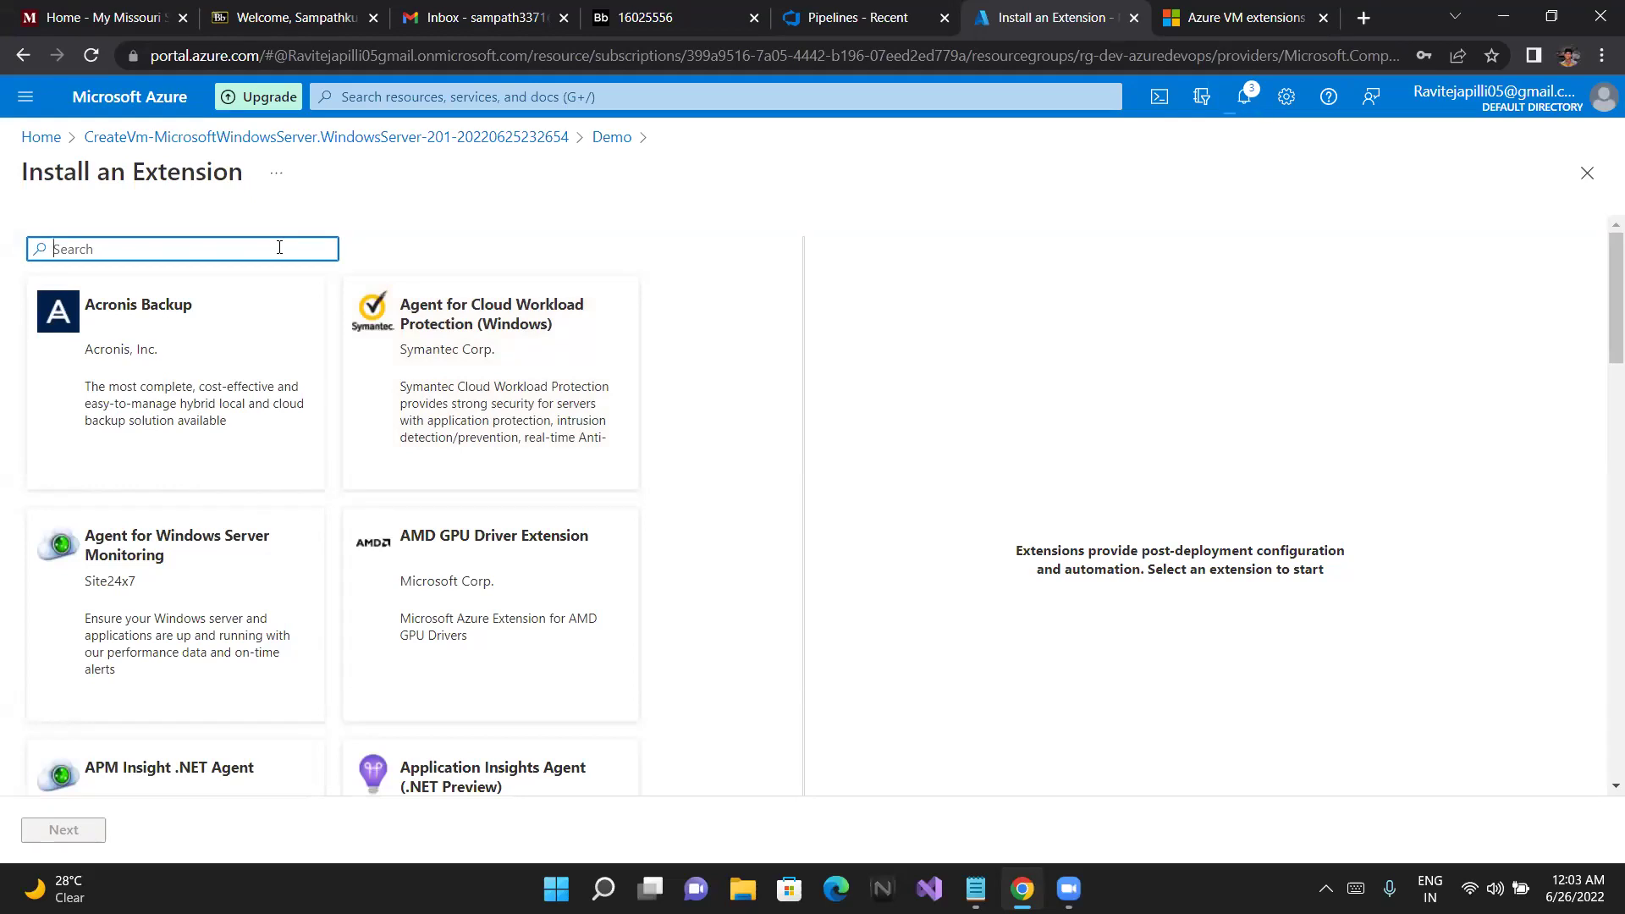
text(ag)
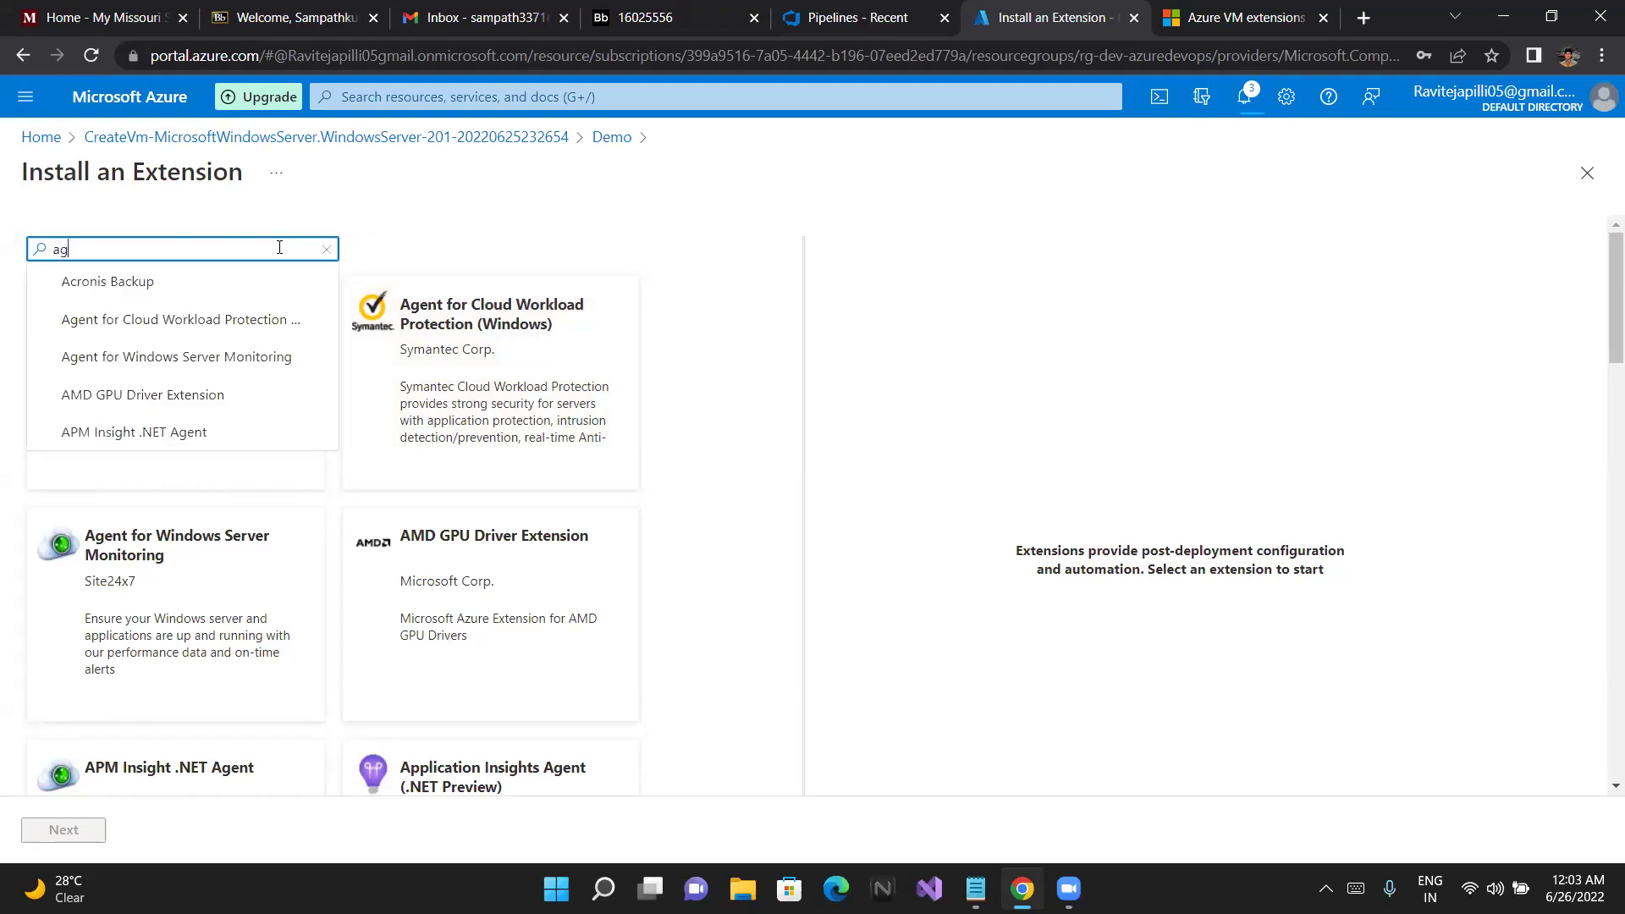
text(ent-wind)
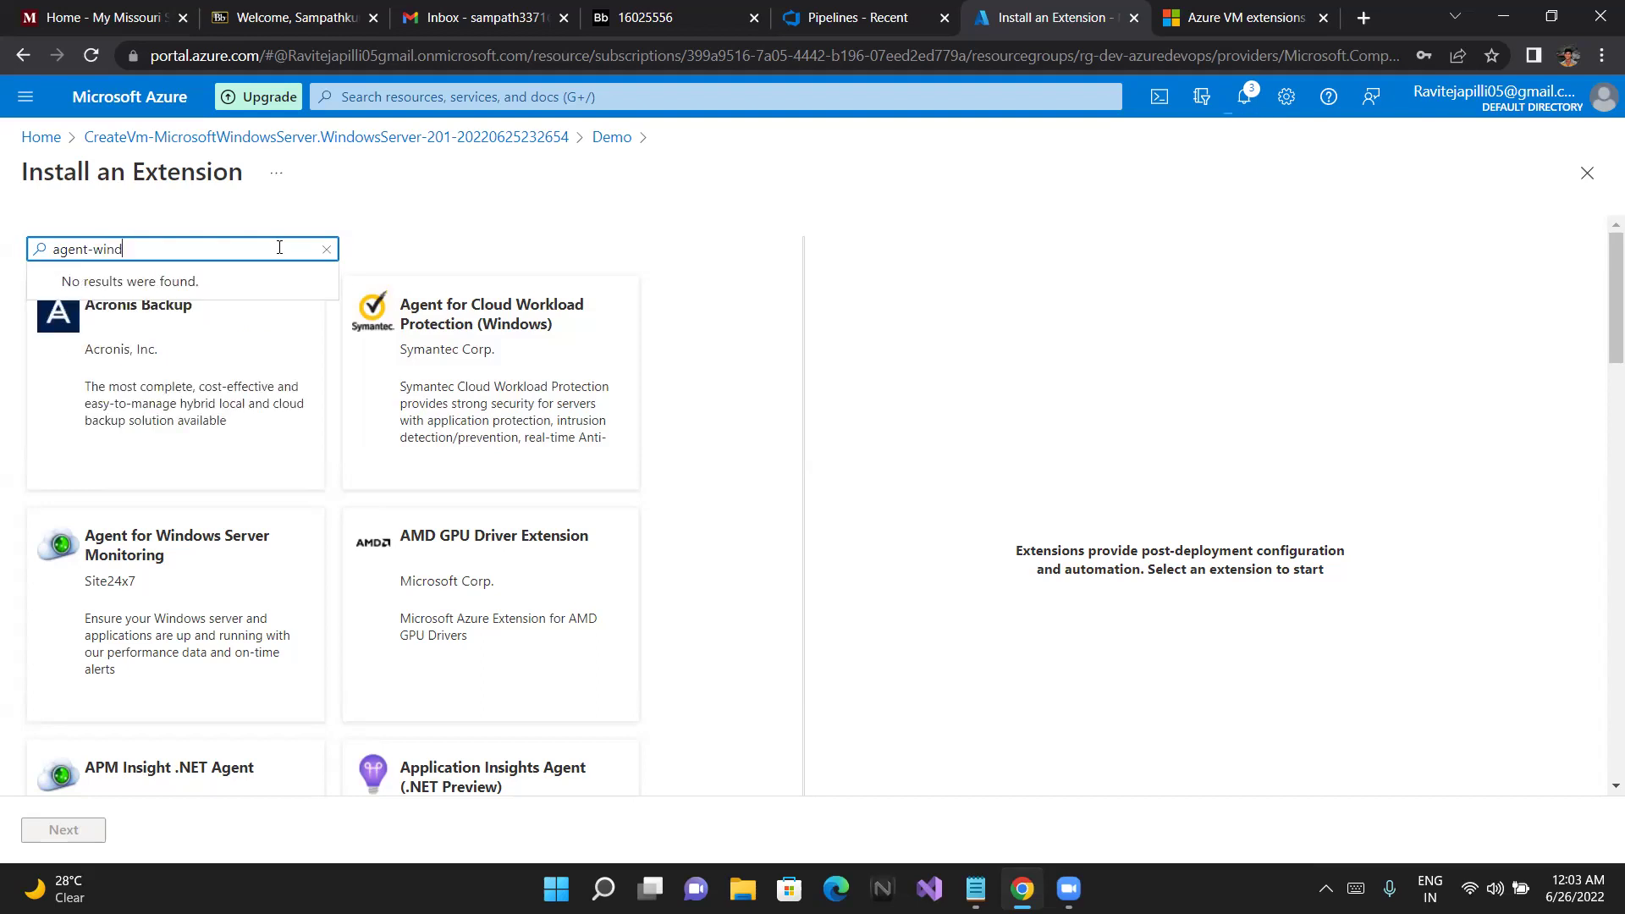
text(ows)
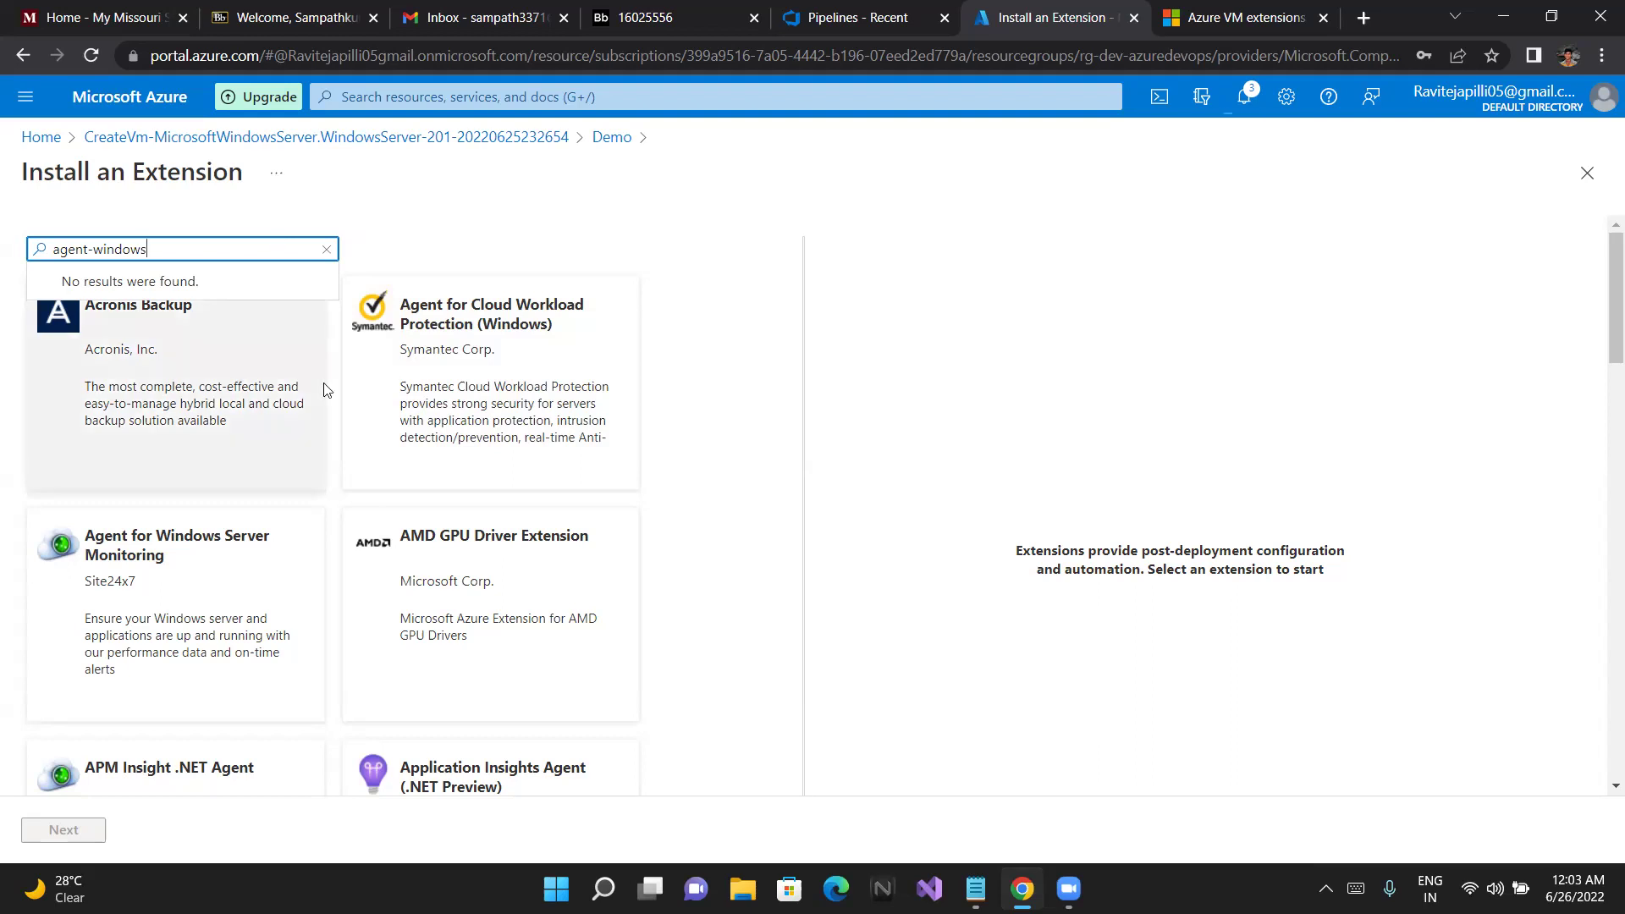
scroll(327, 390, down, 1)
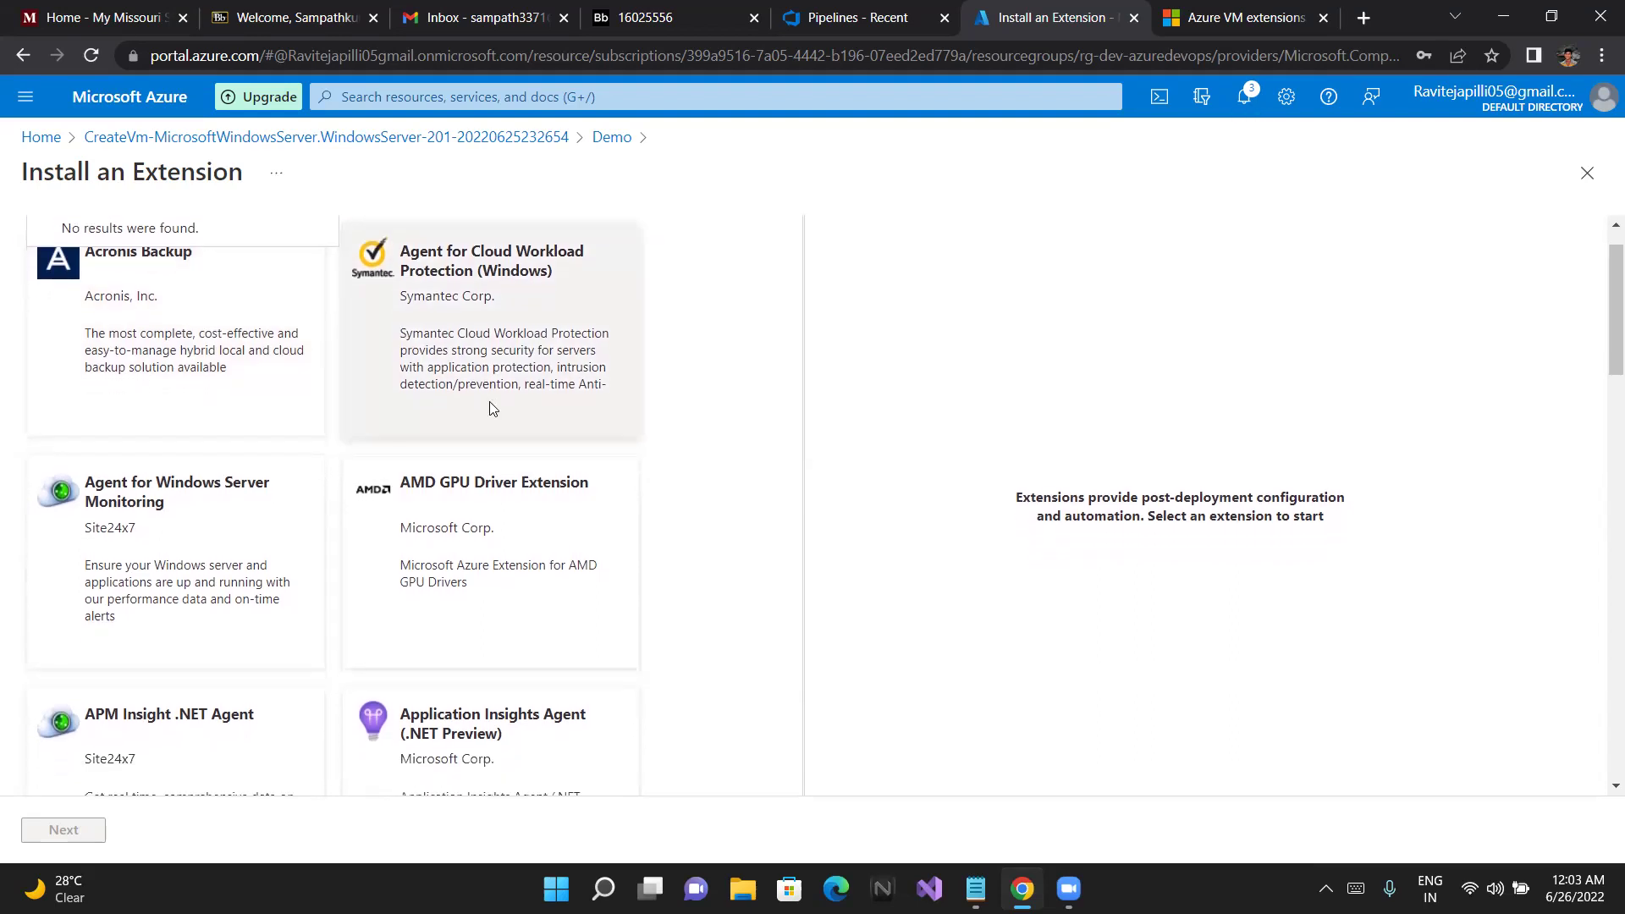
scroll(493, 409, down, 1)
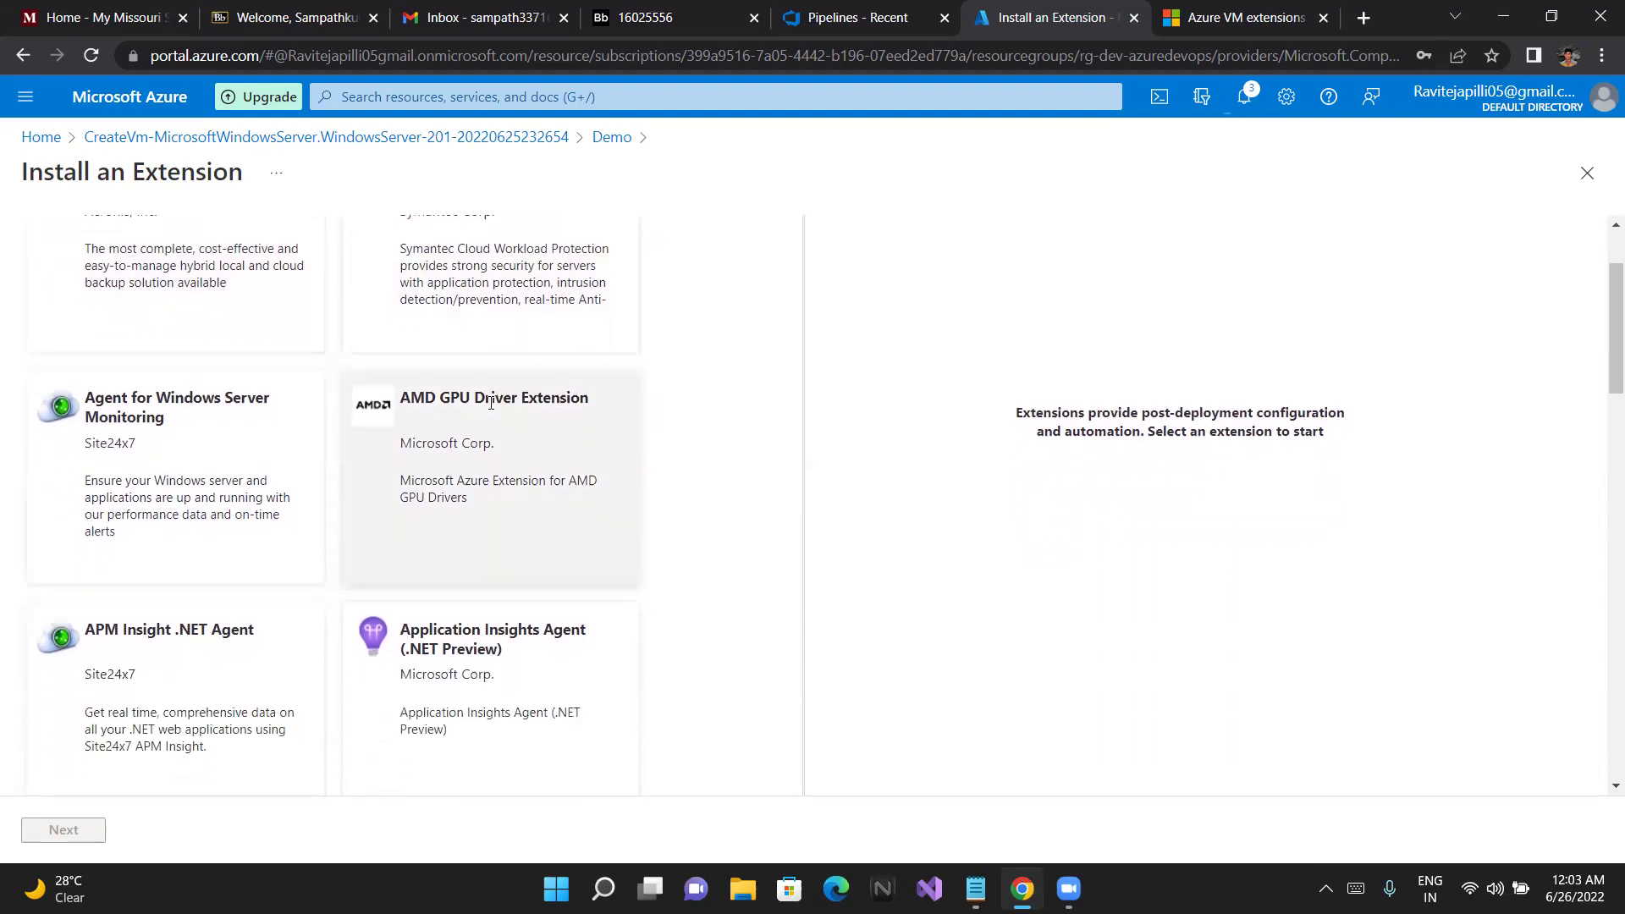
scroll(491, 407, down, 1)
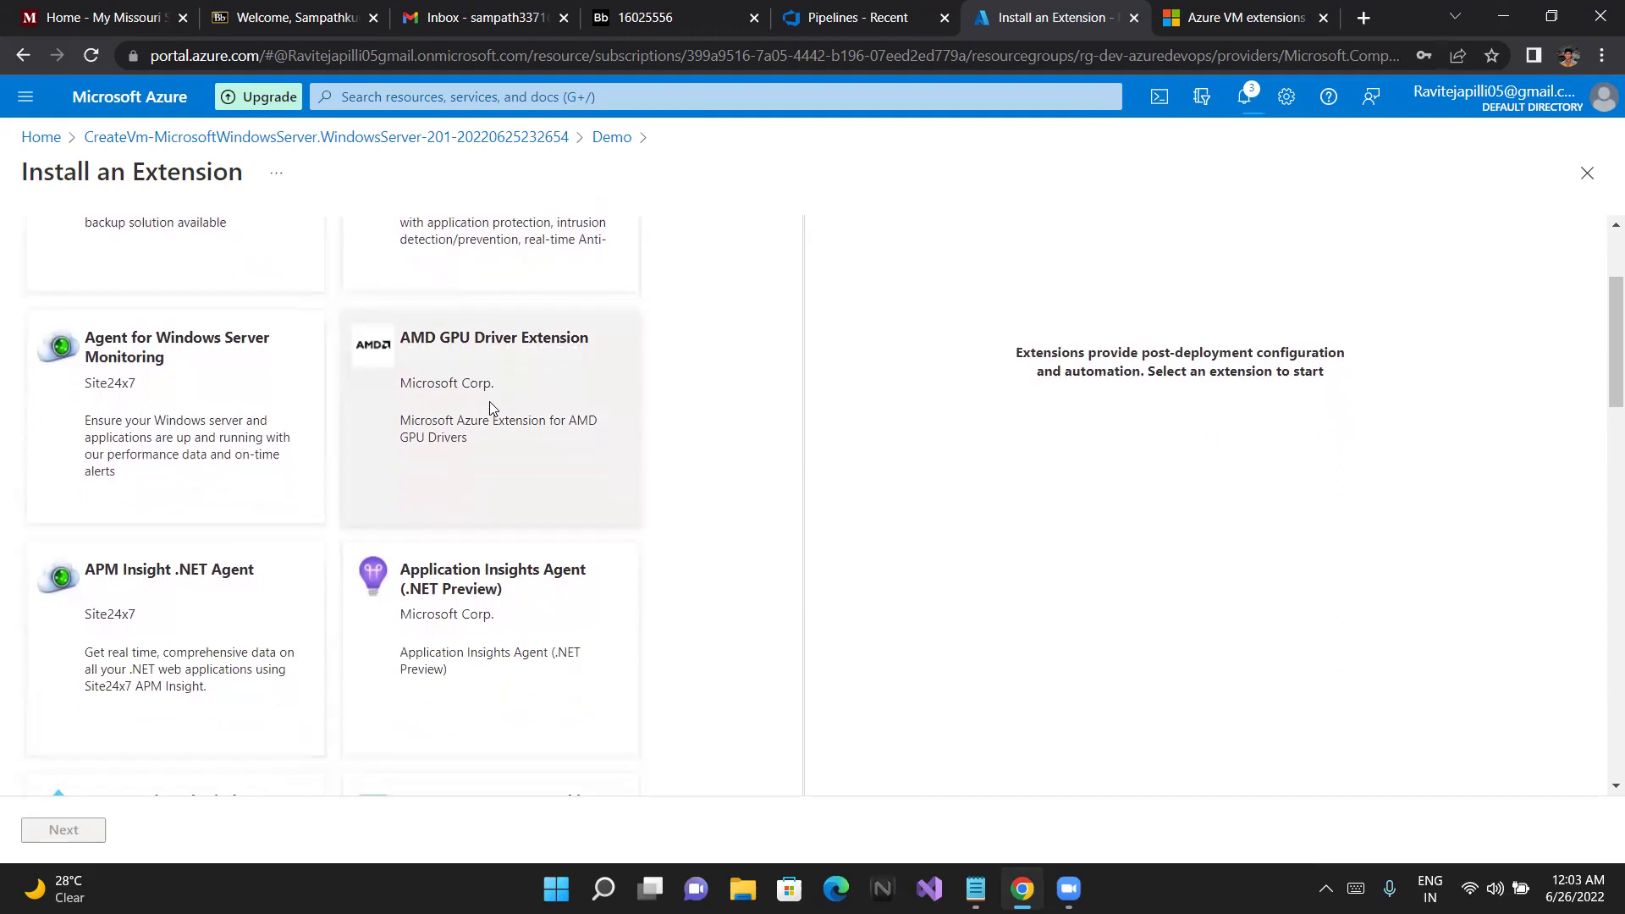
scroll(492, 409, down, 1)
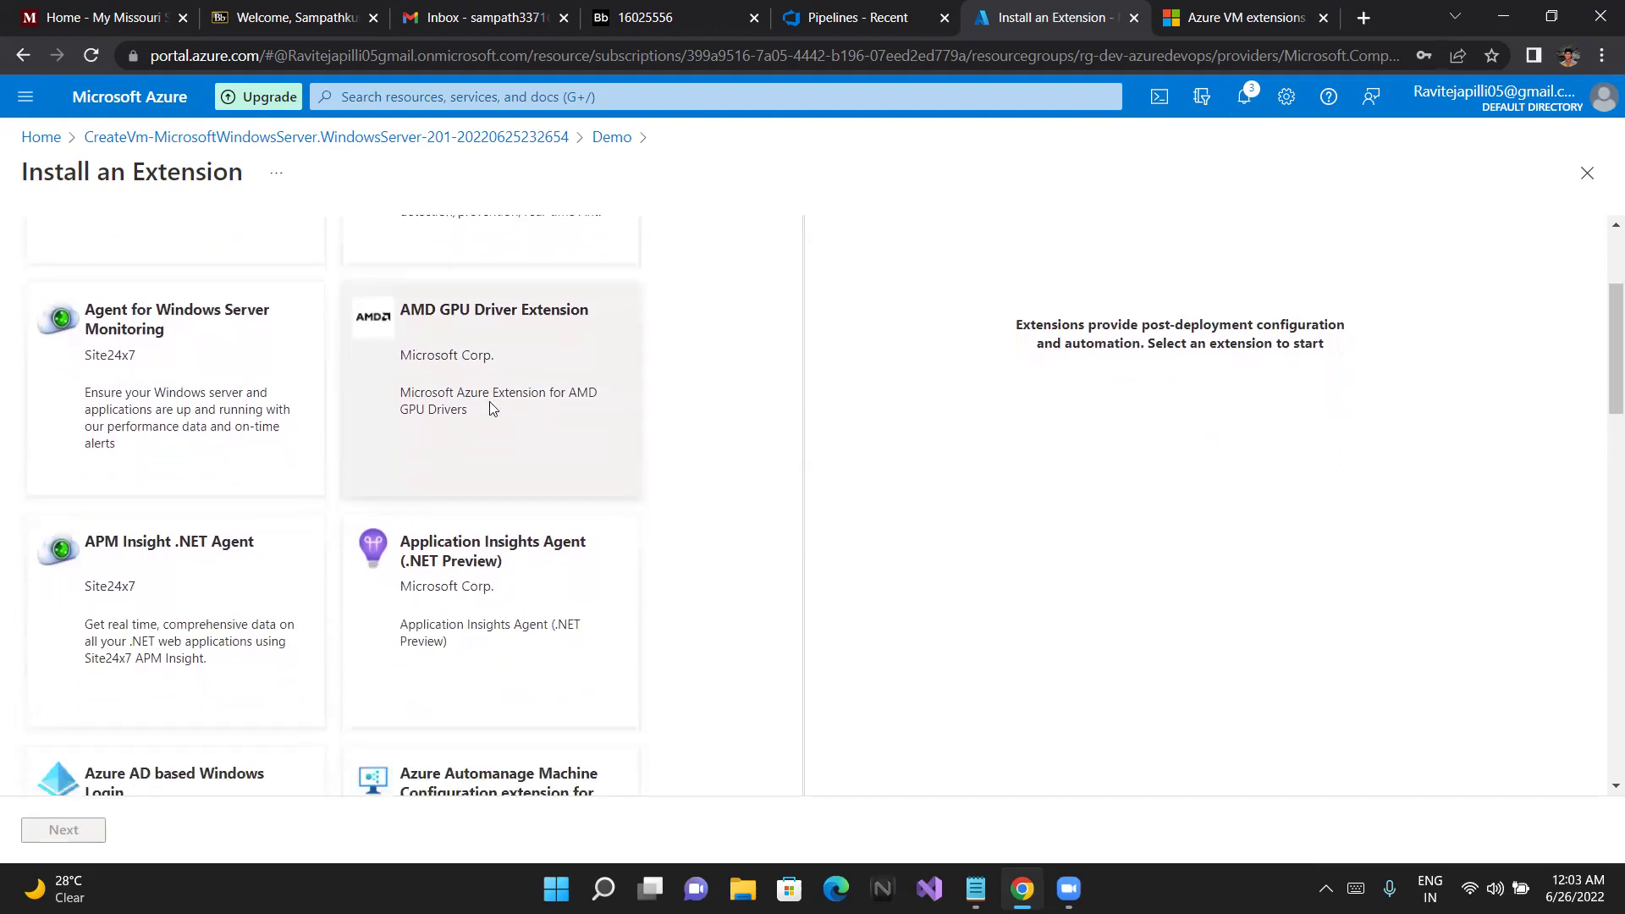
scroll(493, 409, down, 1)
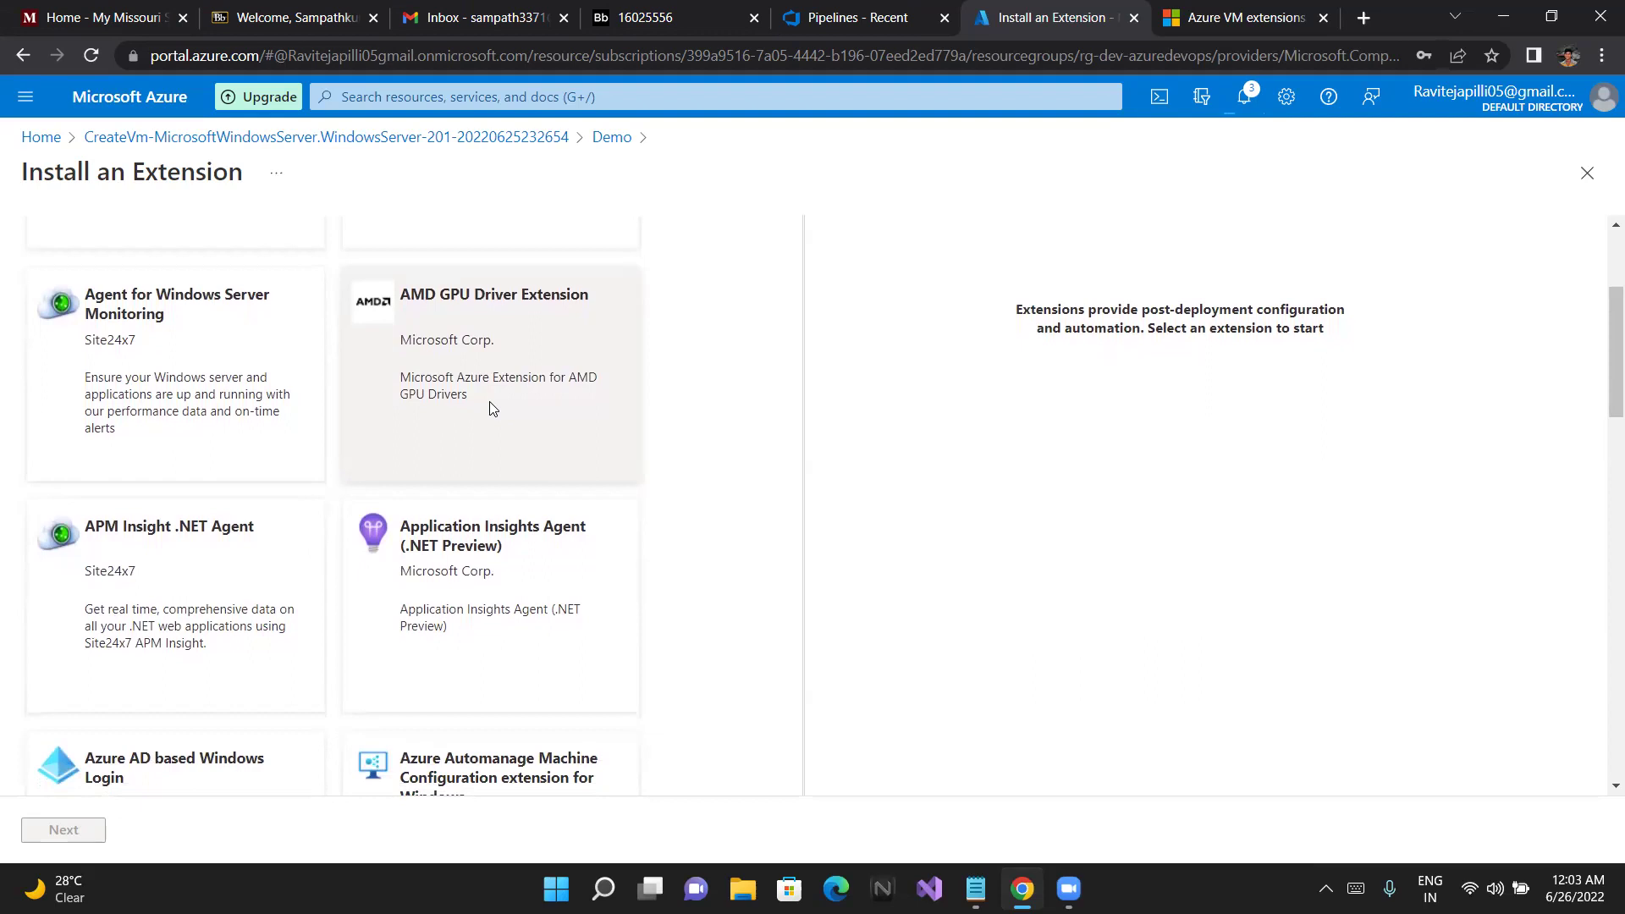
scroll(490, 403, down, 2)
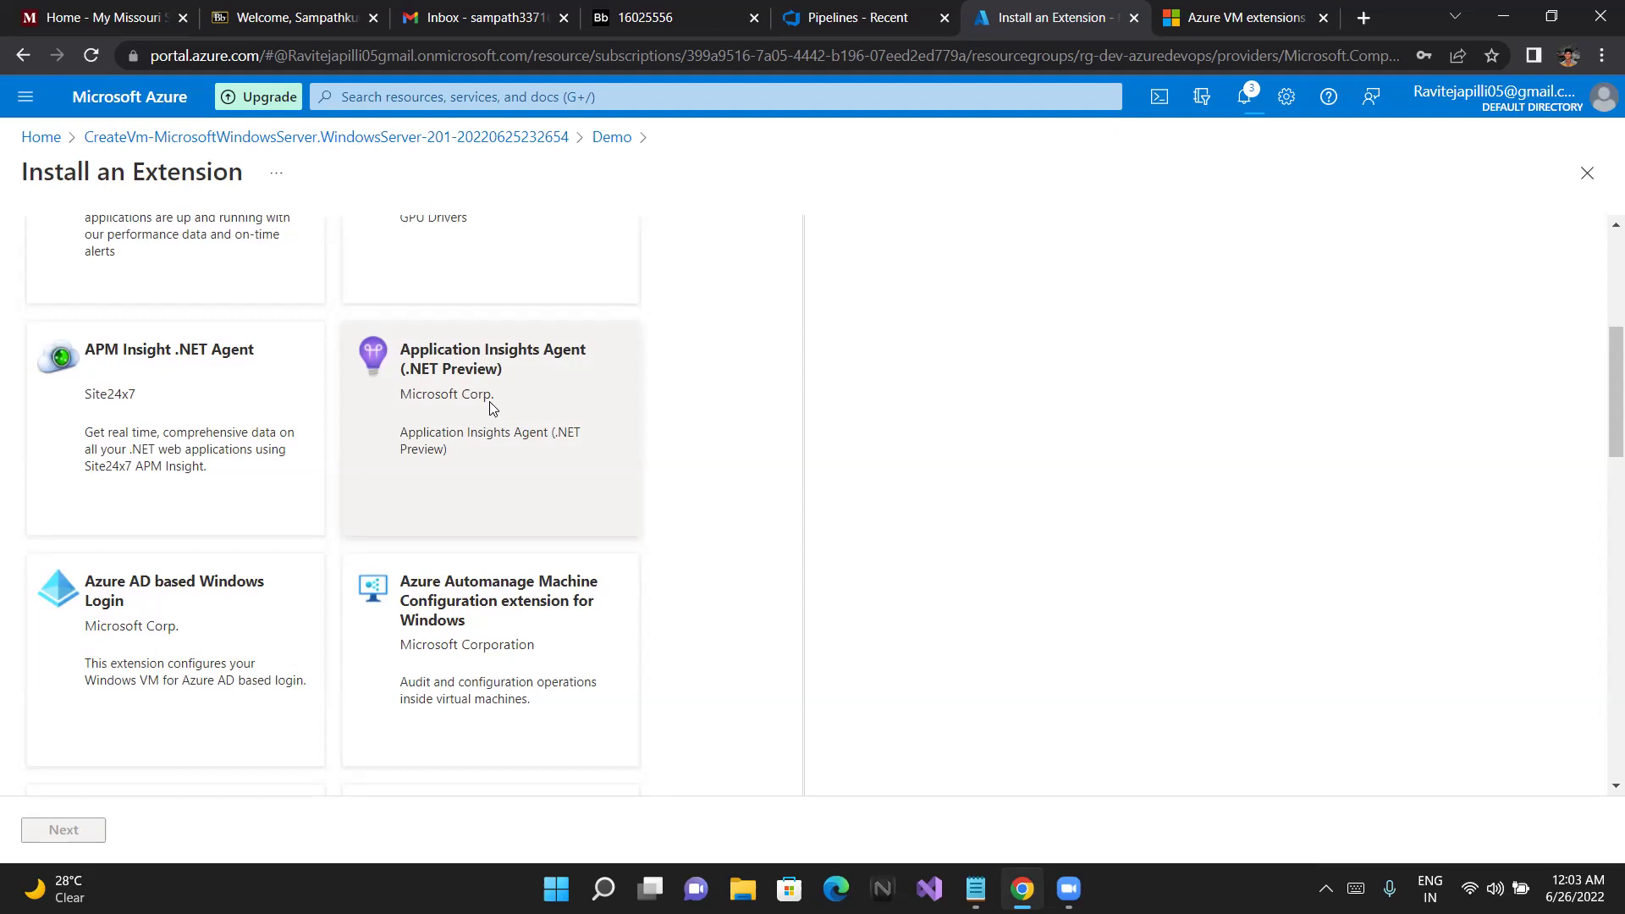
scroll(492, 408, down, 1)
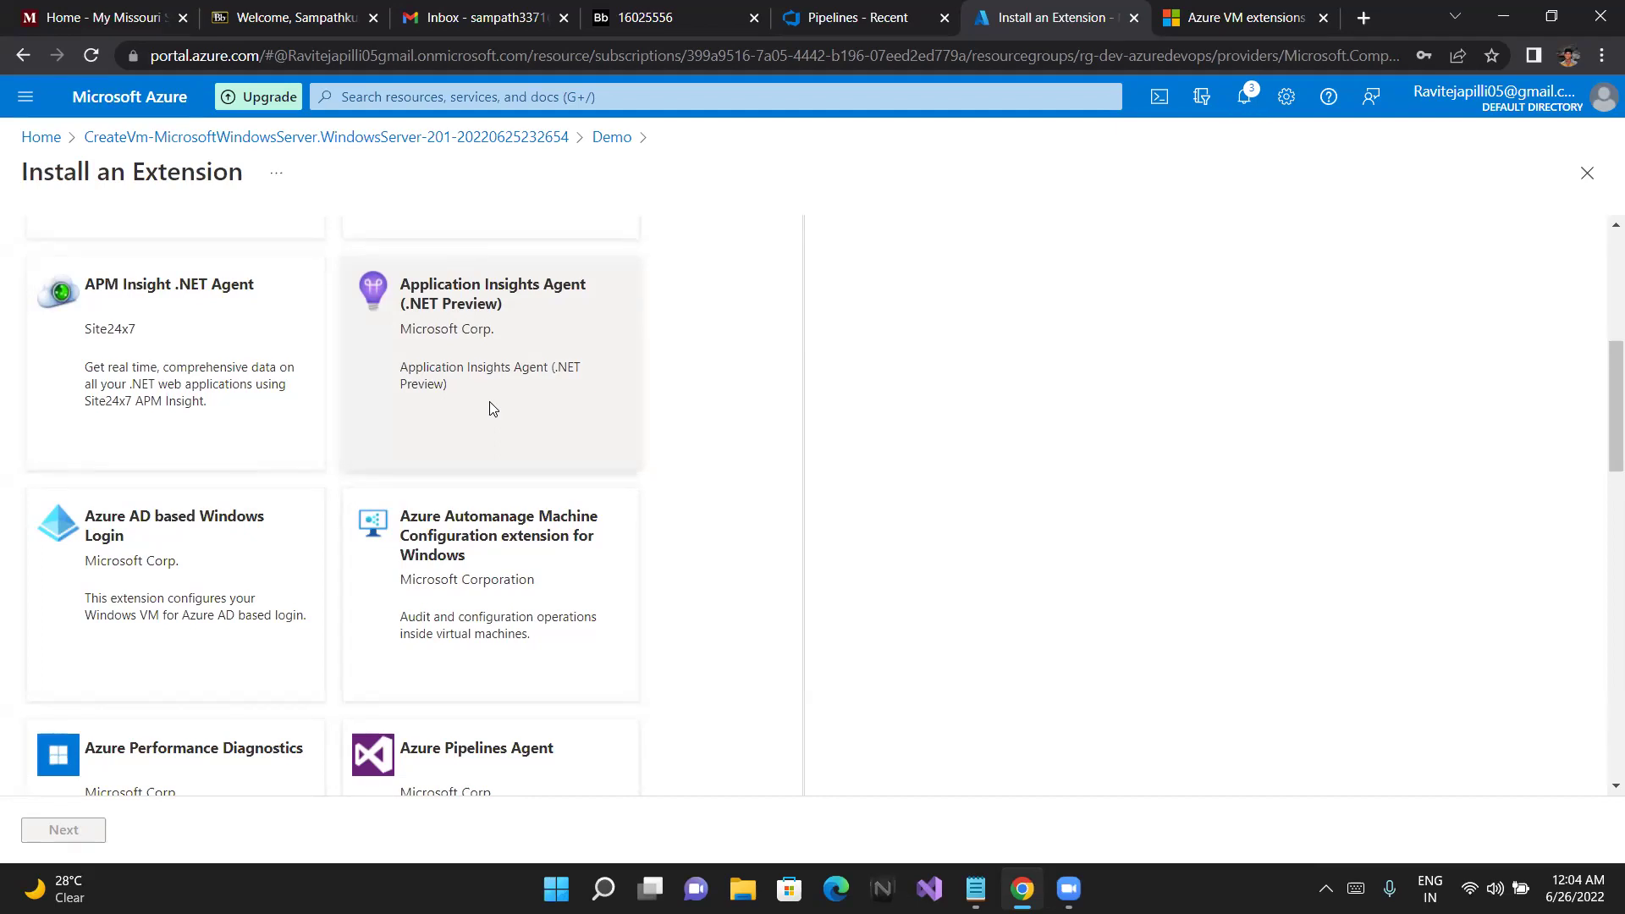
scroll(489, 402, down, 3)
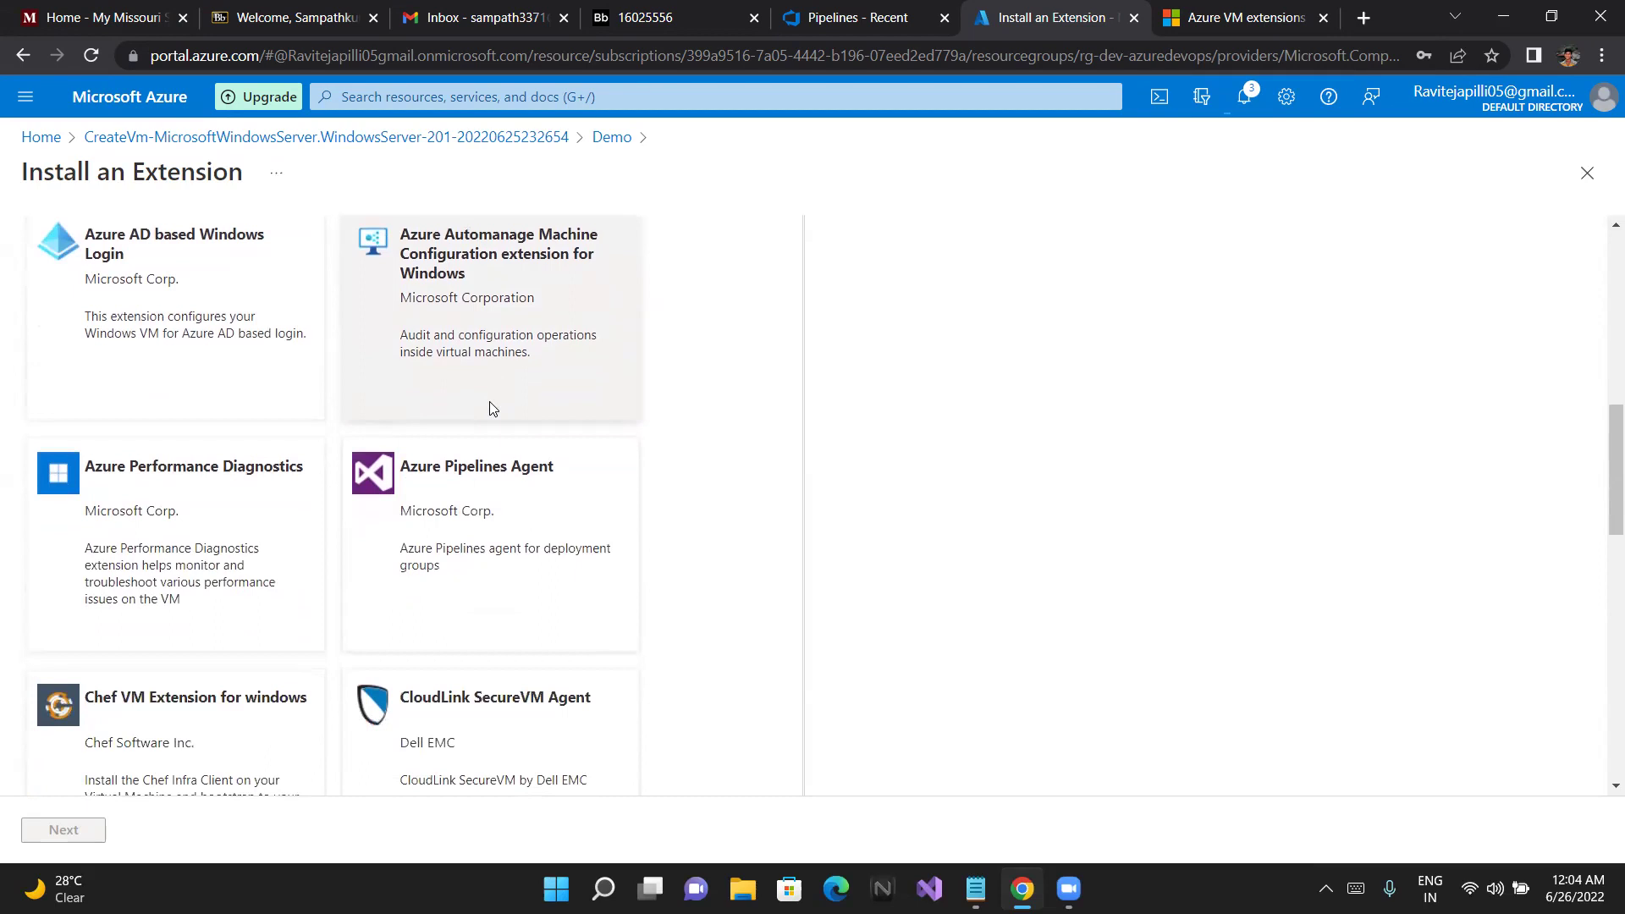
scroll(489, 401, down, 1)
scroll(491, 402, down, 10)
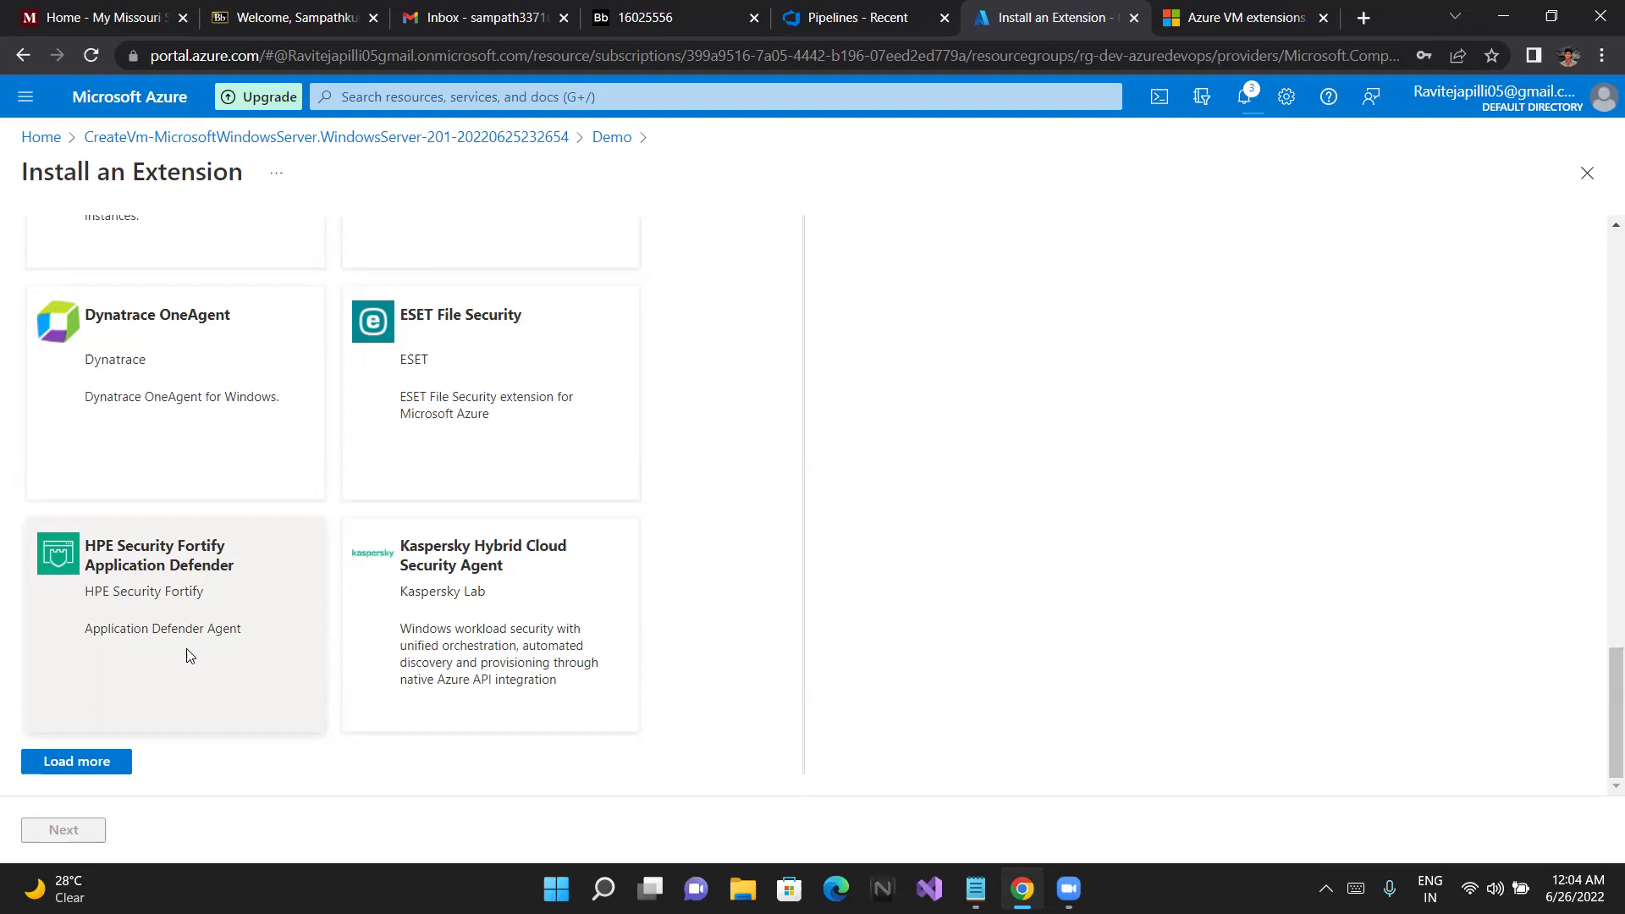
scroll(287, 461, up, 1)
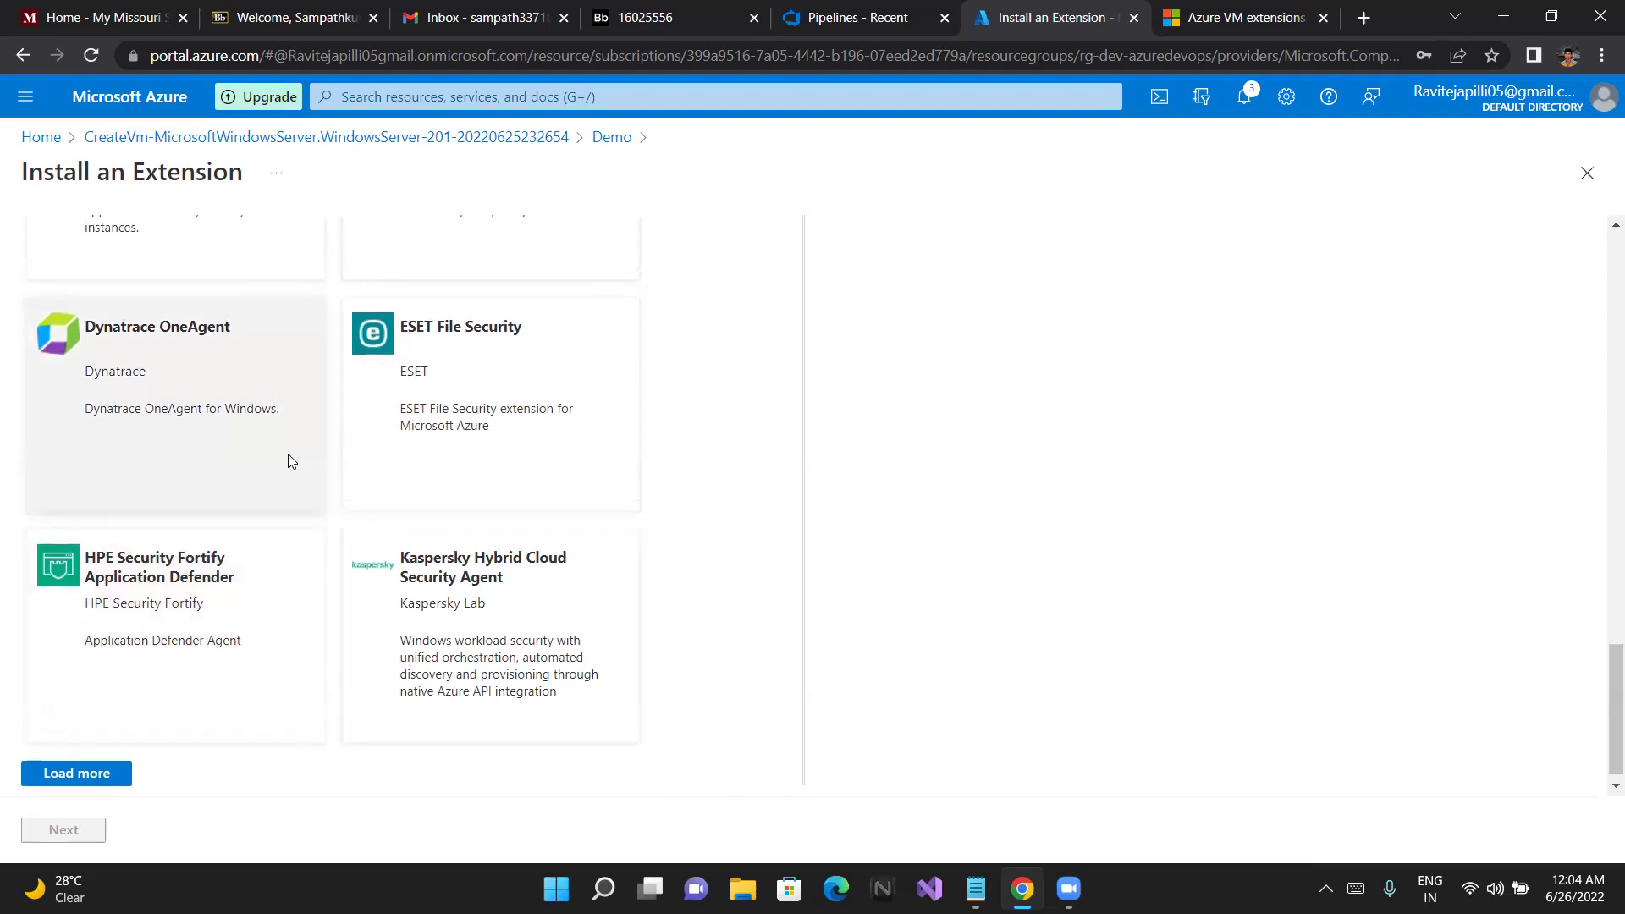
scroll(287, 457, up, 3)
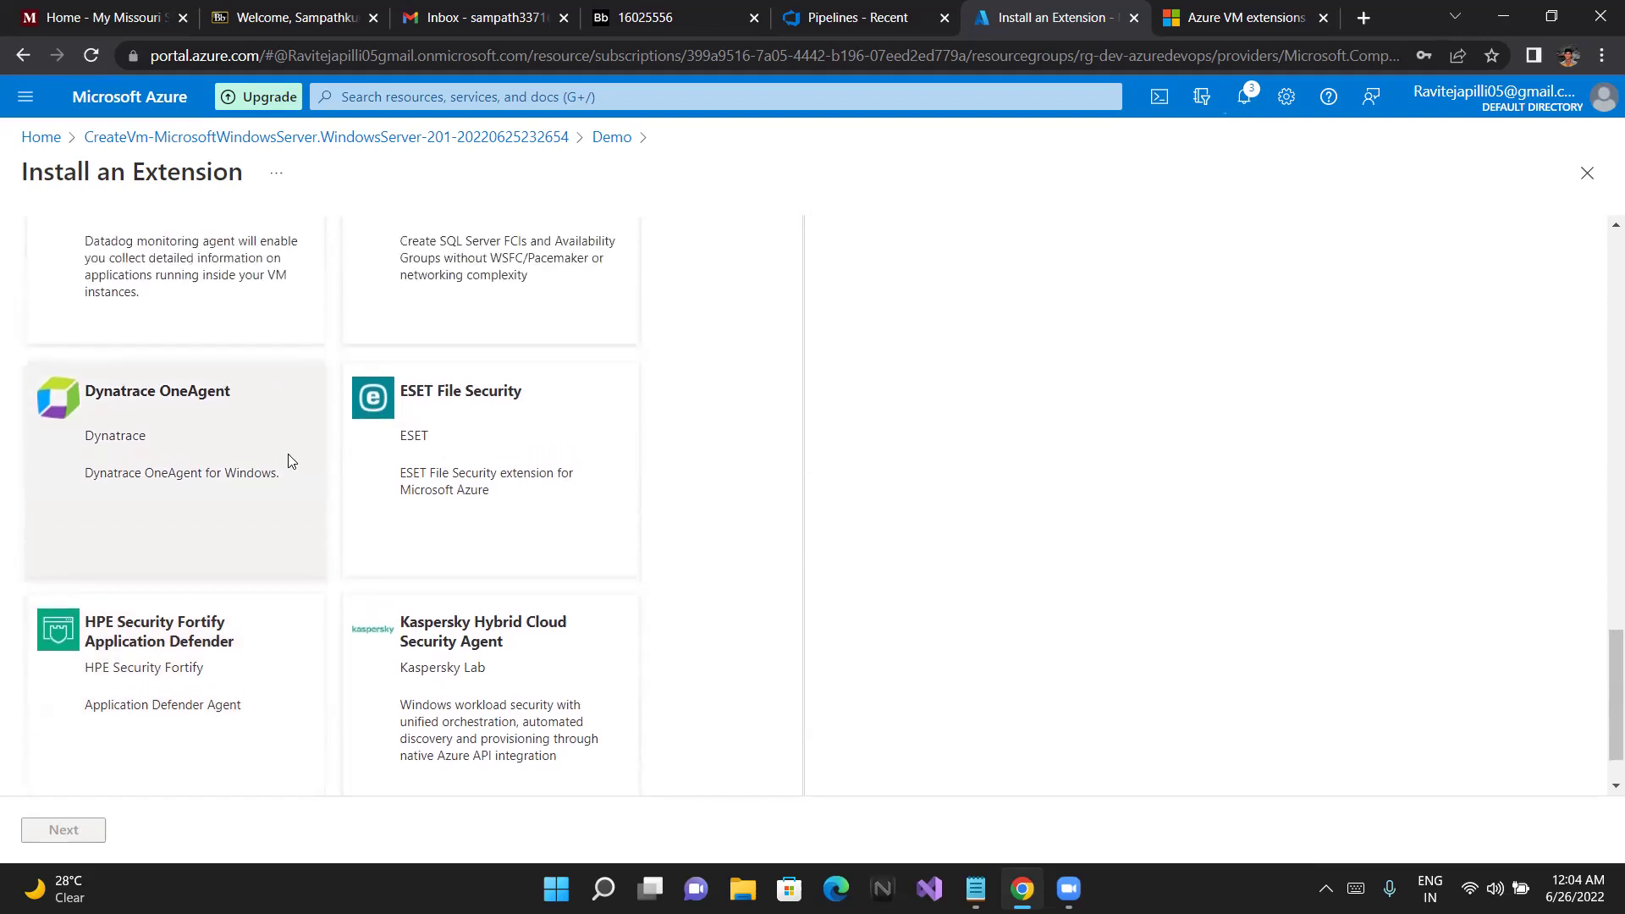
scroll(288, 461, up, 6)
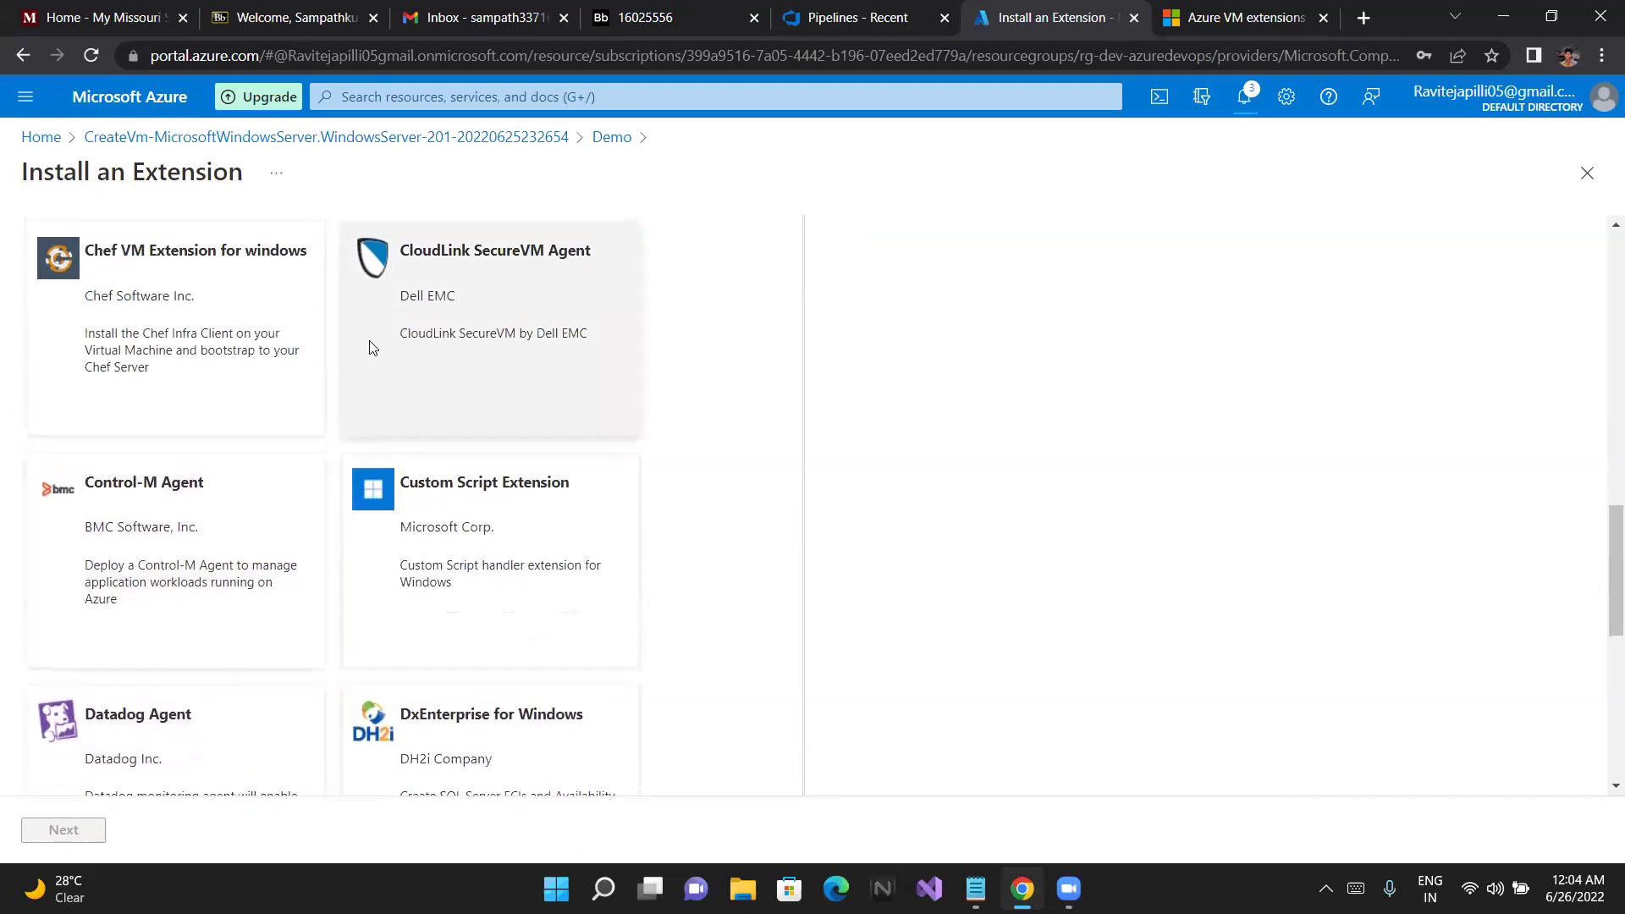
scroll(370, 348, up, 1)
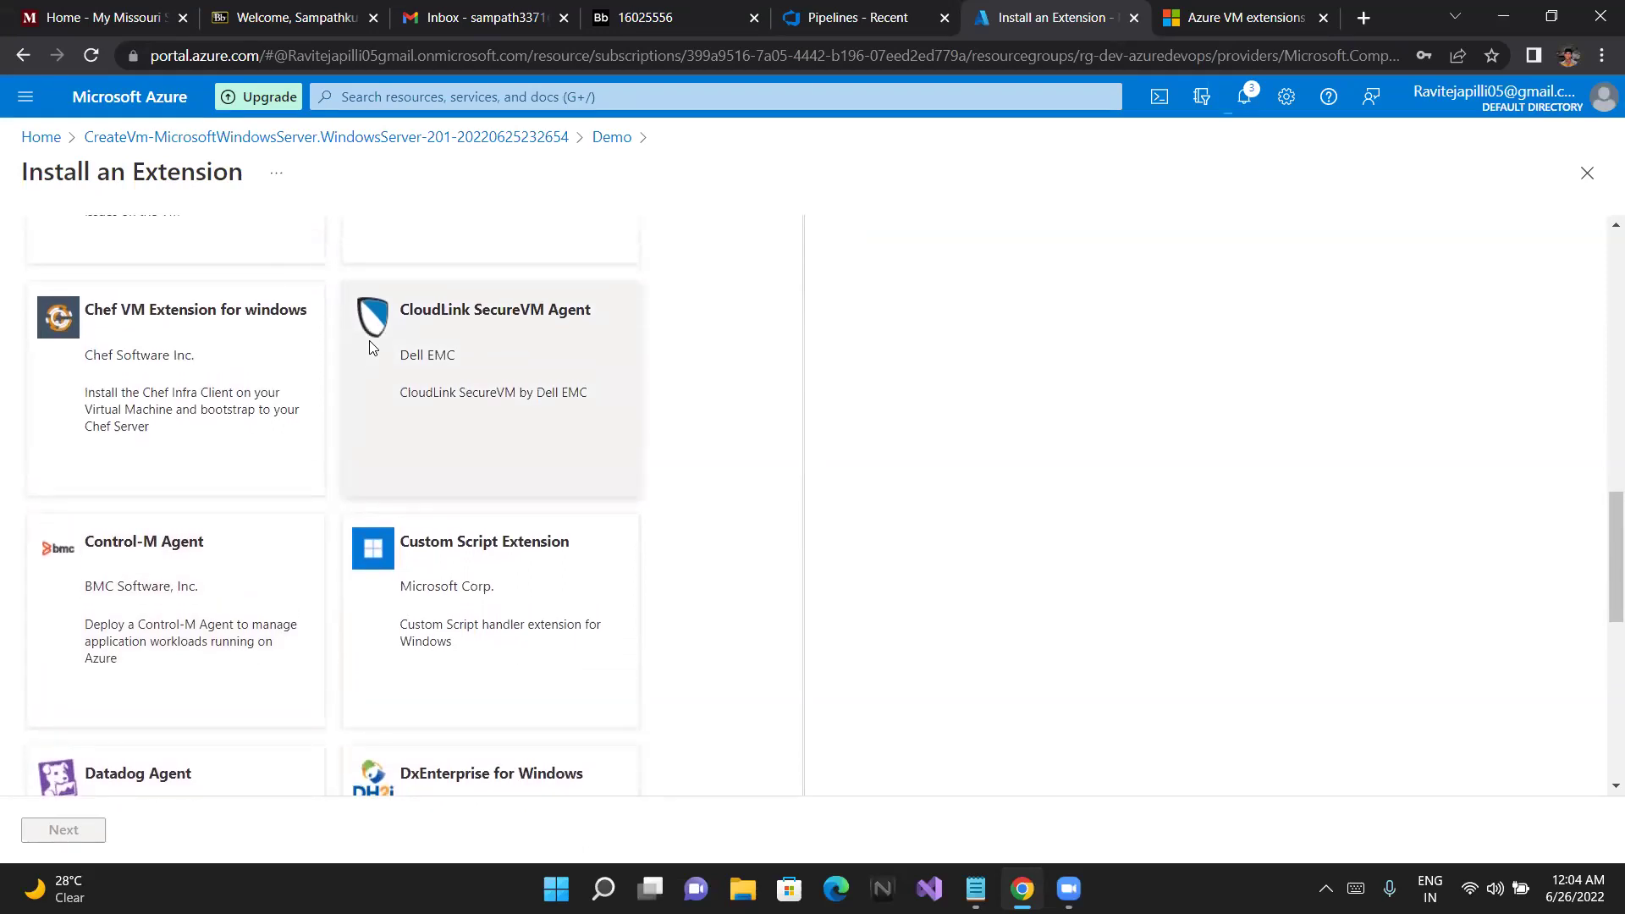
scroll(370, 348, up, 1)
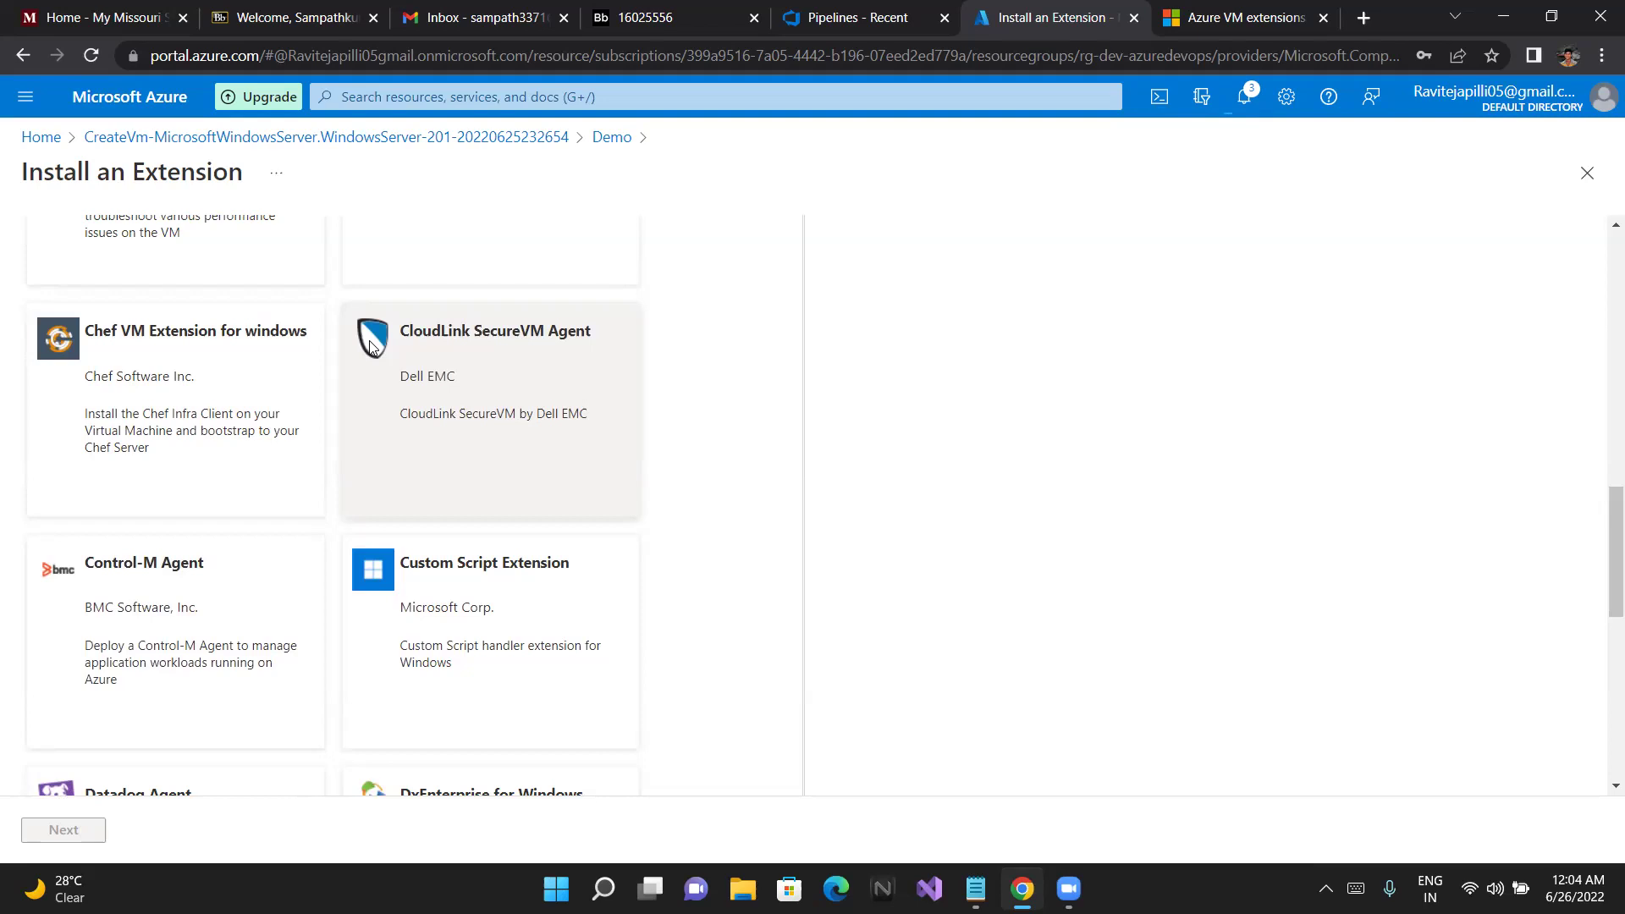
scroll(370, 348, up, 1)
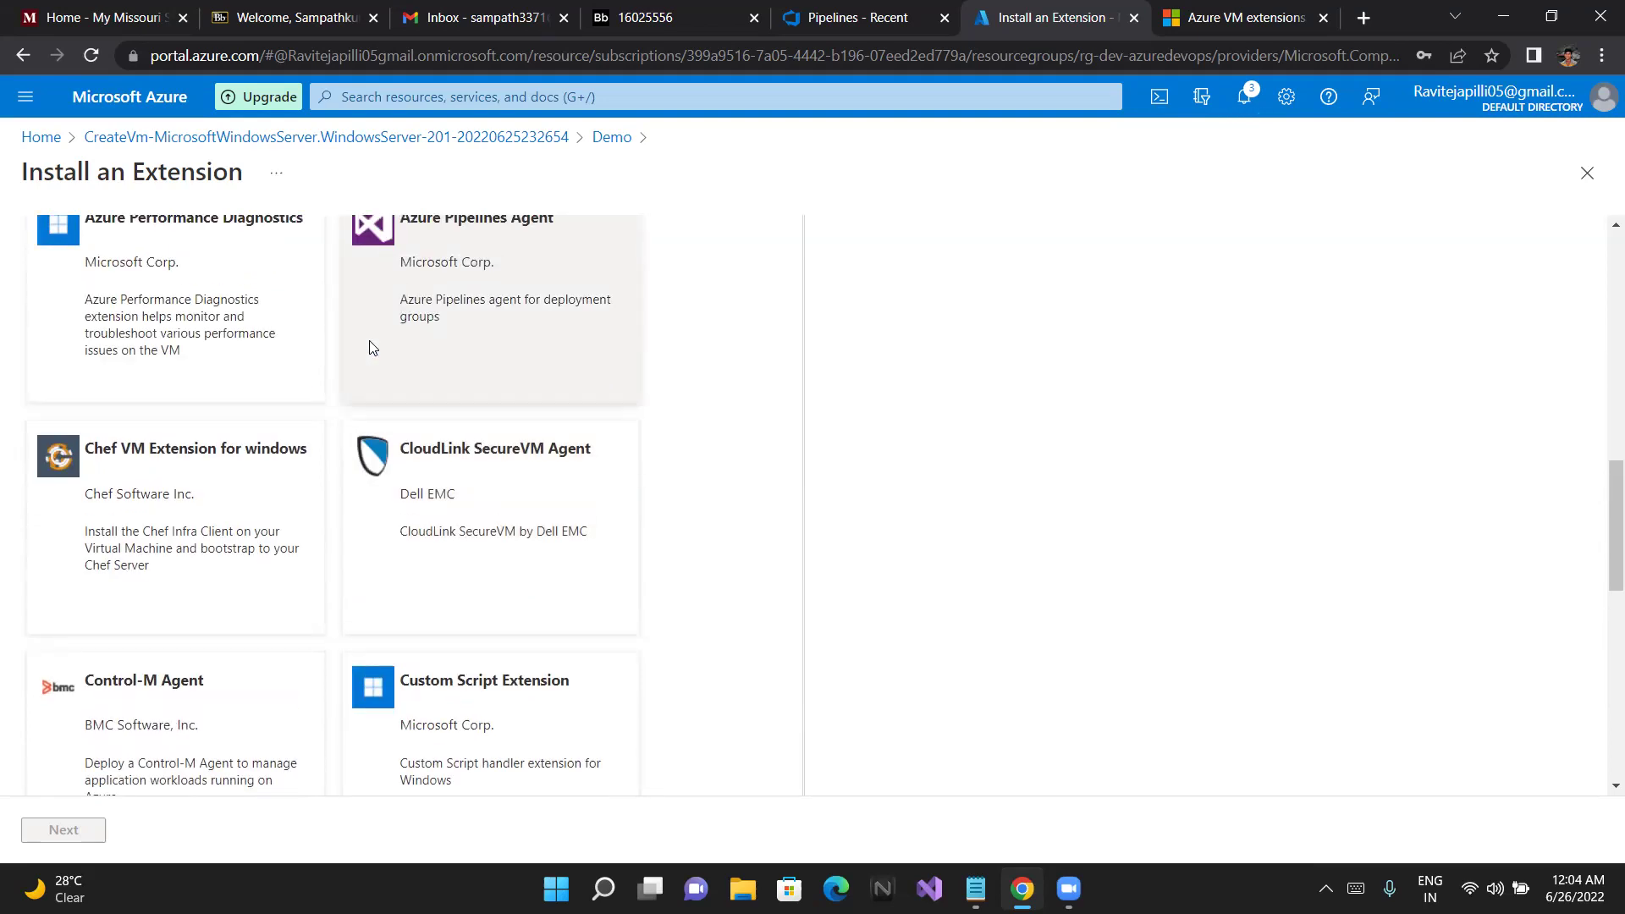
scroll(370, 347, up, 1)
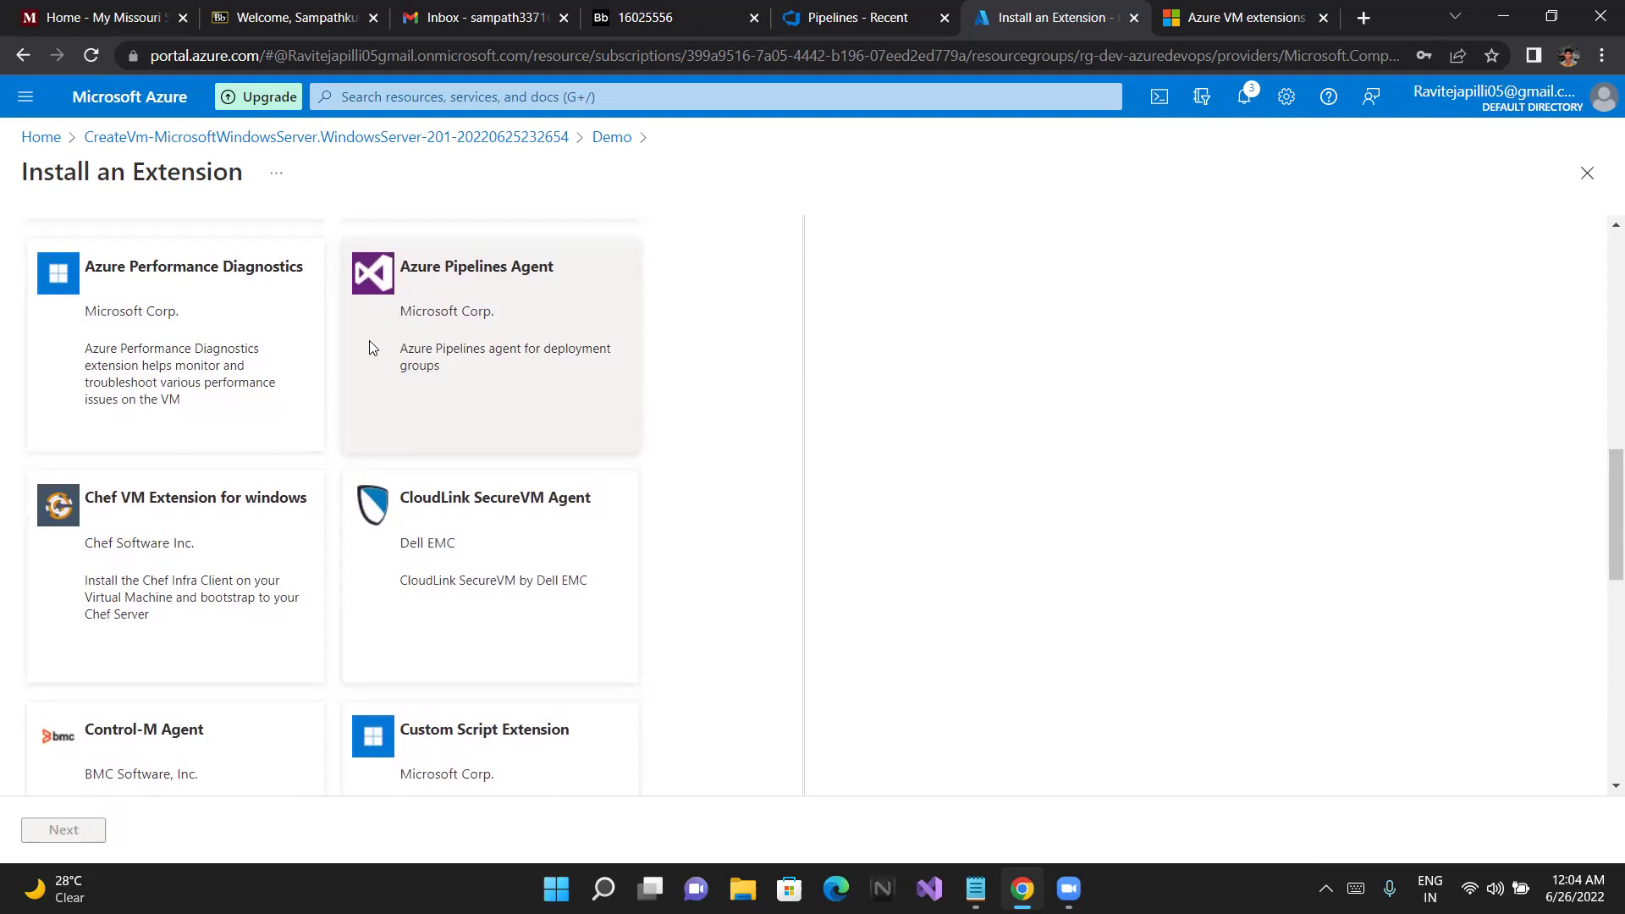
click(386, 95)
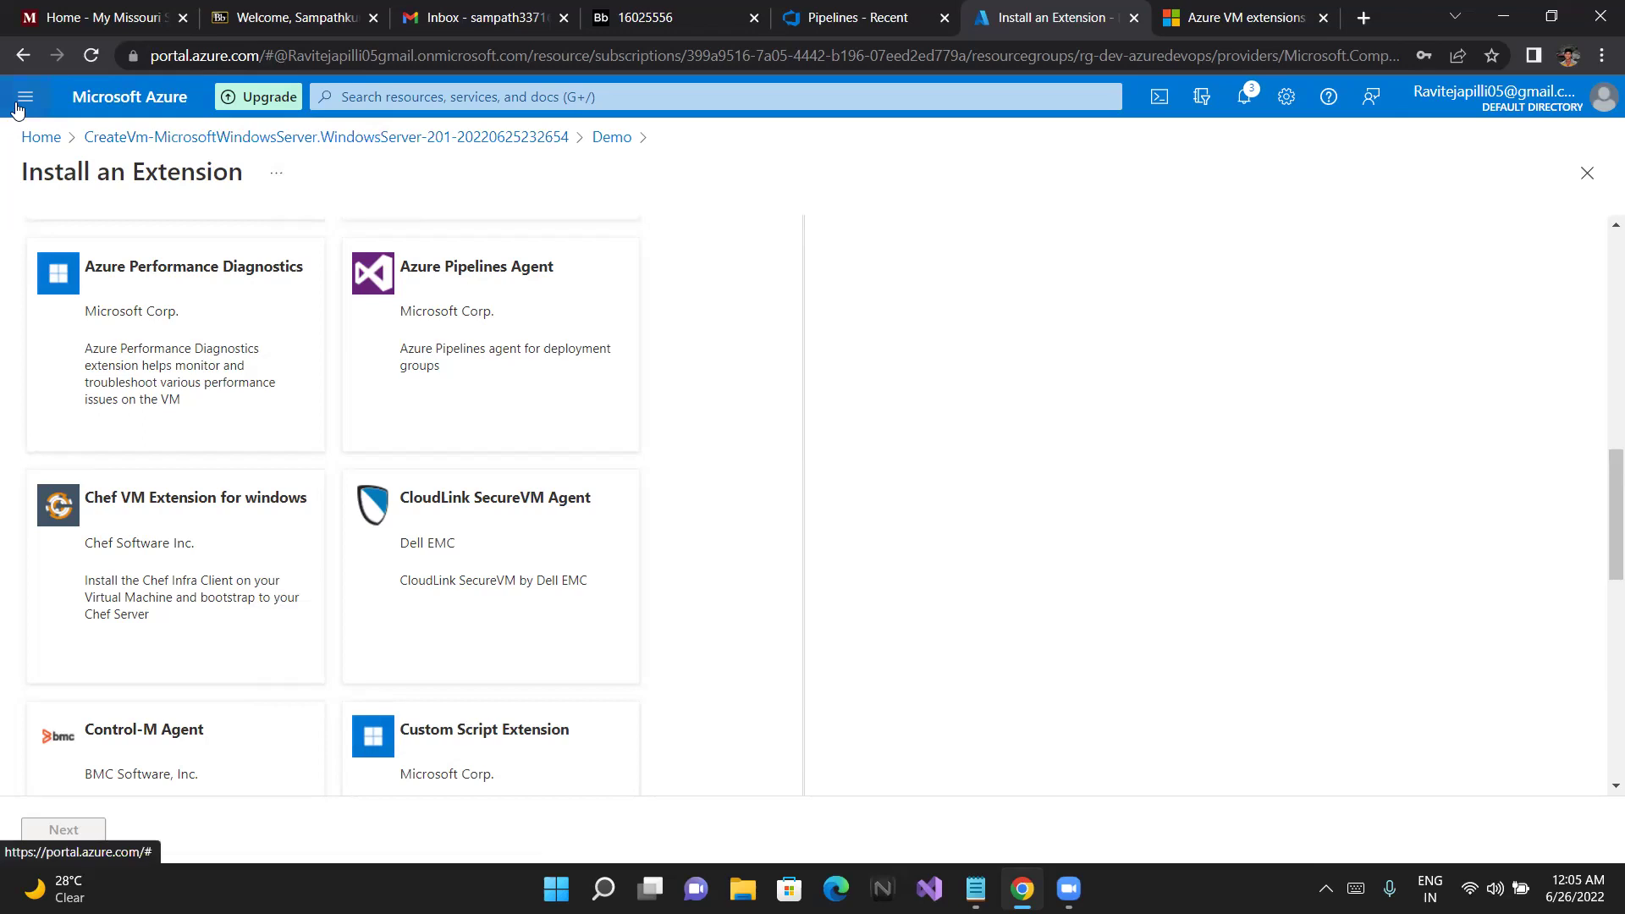
scroll(1517, 318, up, 1)
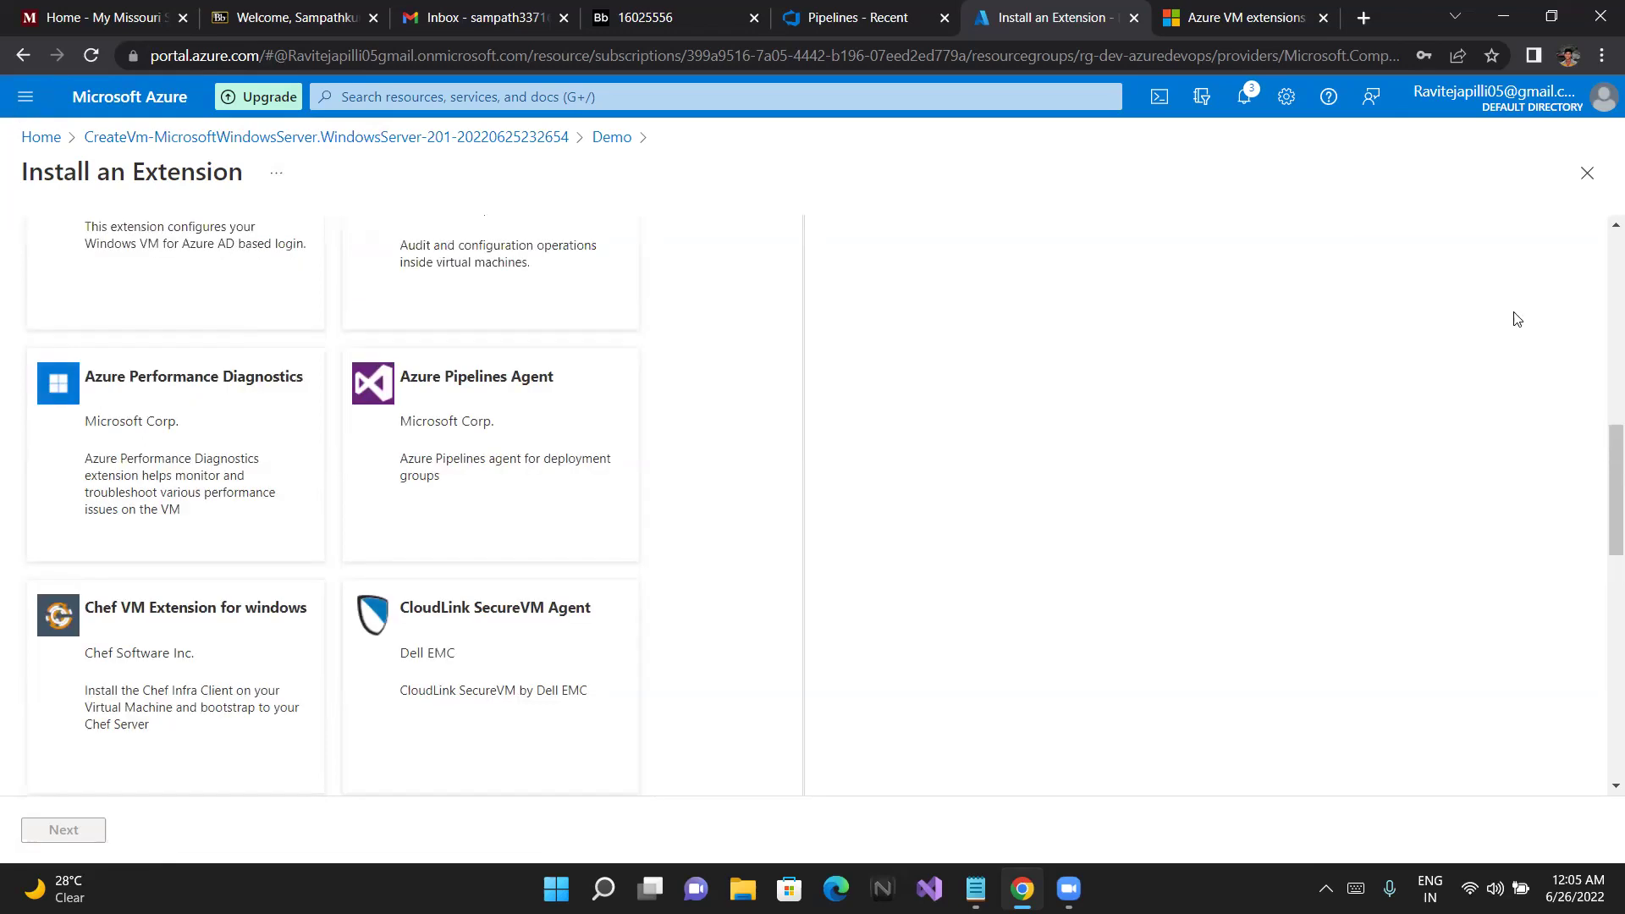
scroll(1517, 318, up, 8)
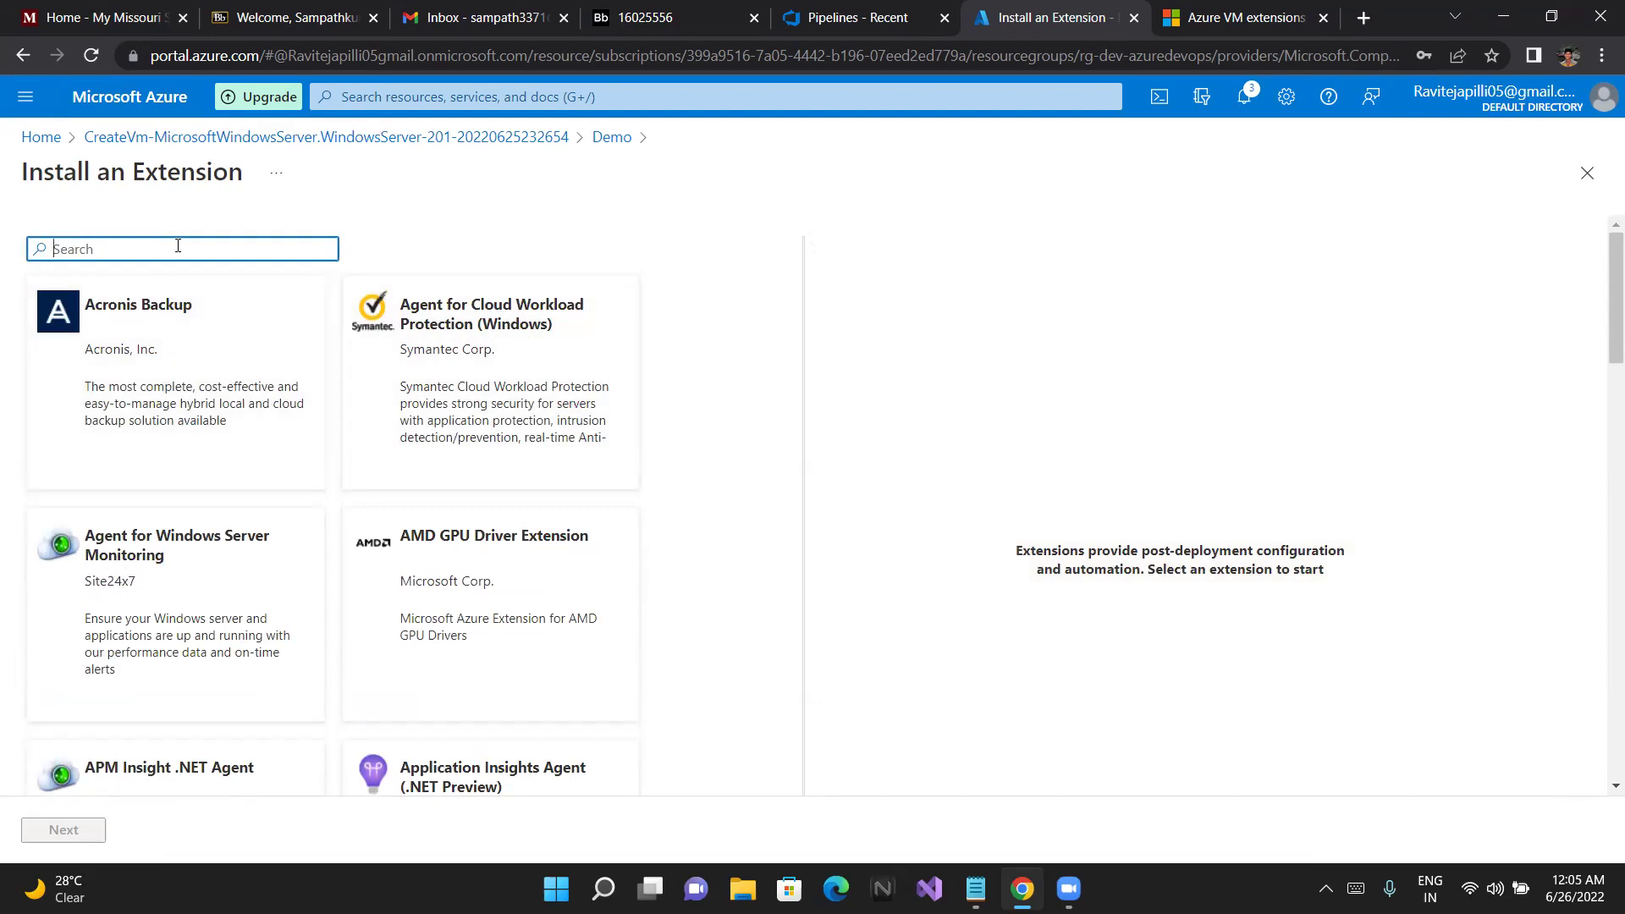
Search the extension catalogue for 'windows', showing matches like Agent for Windows Server Monitoring
text(windows)
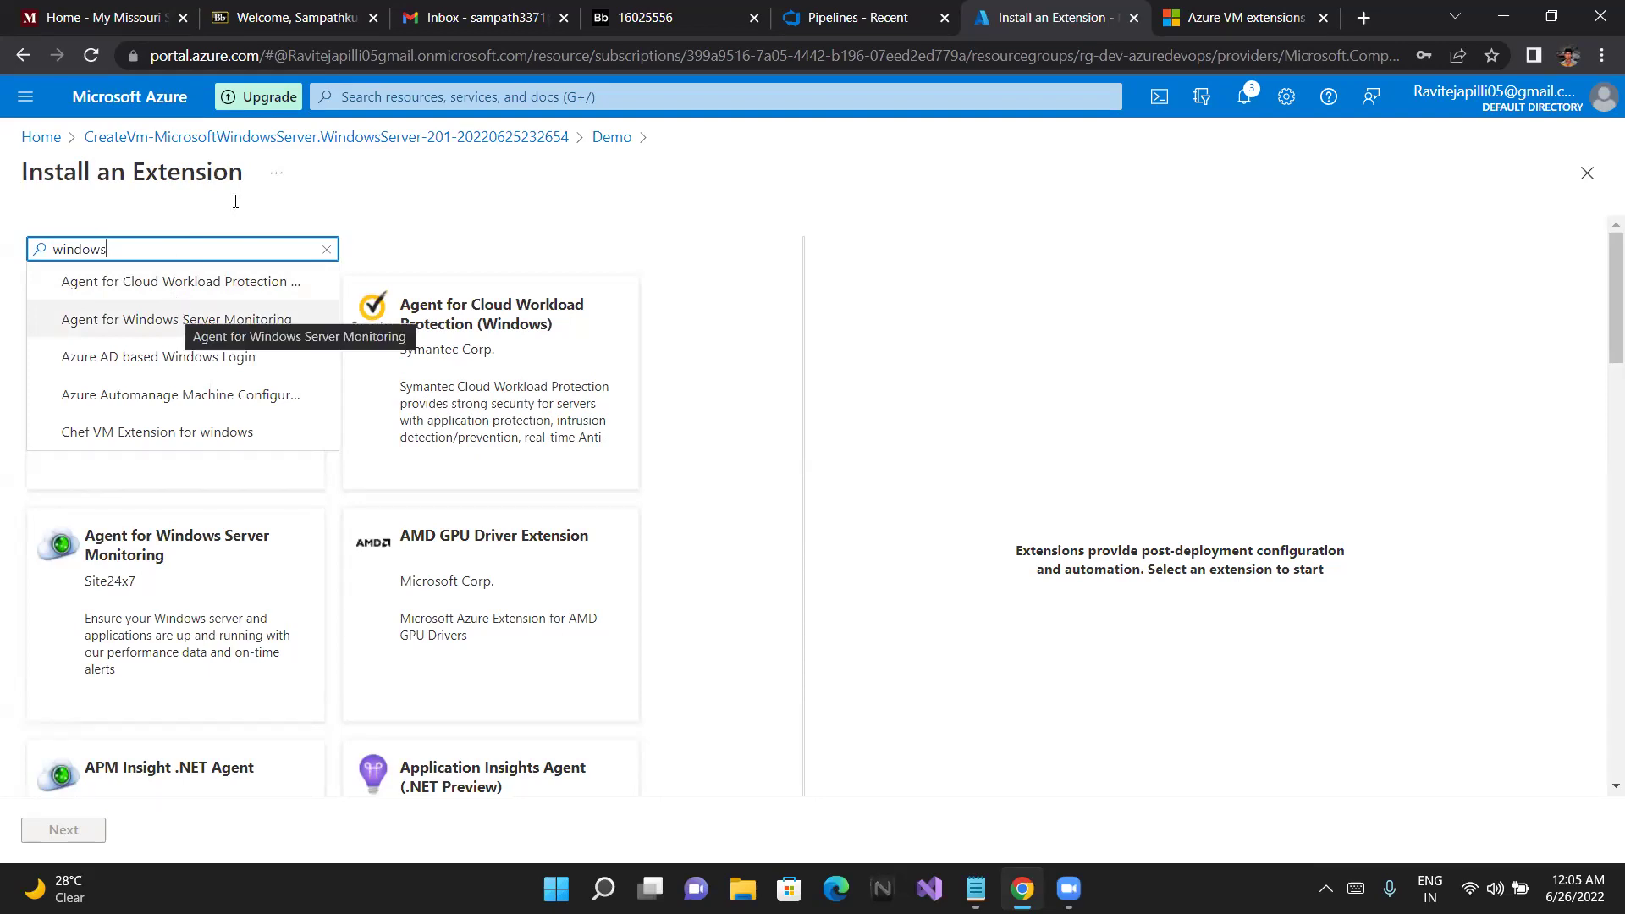
scroll(598, 243, down, 1)
scroll(592, 254, up, 1)
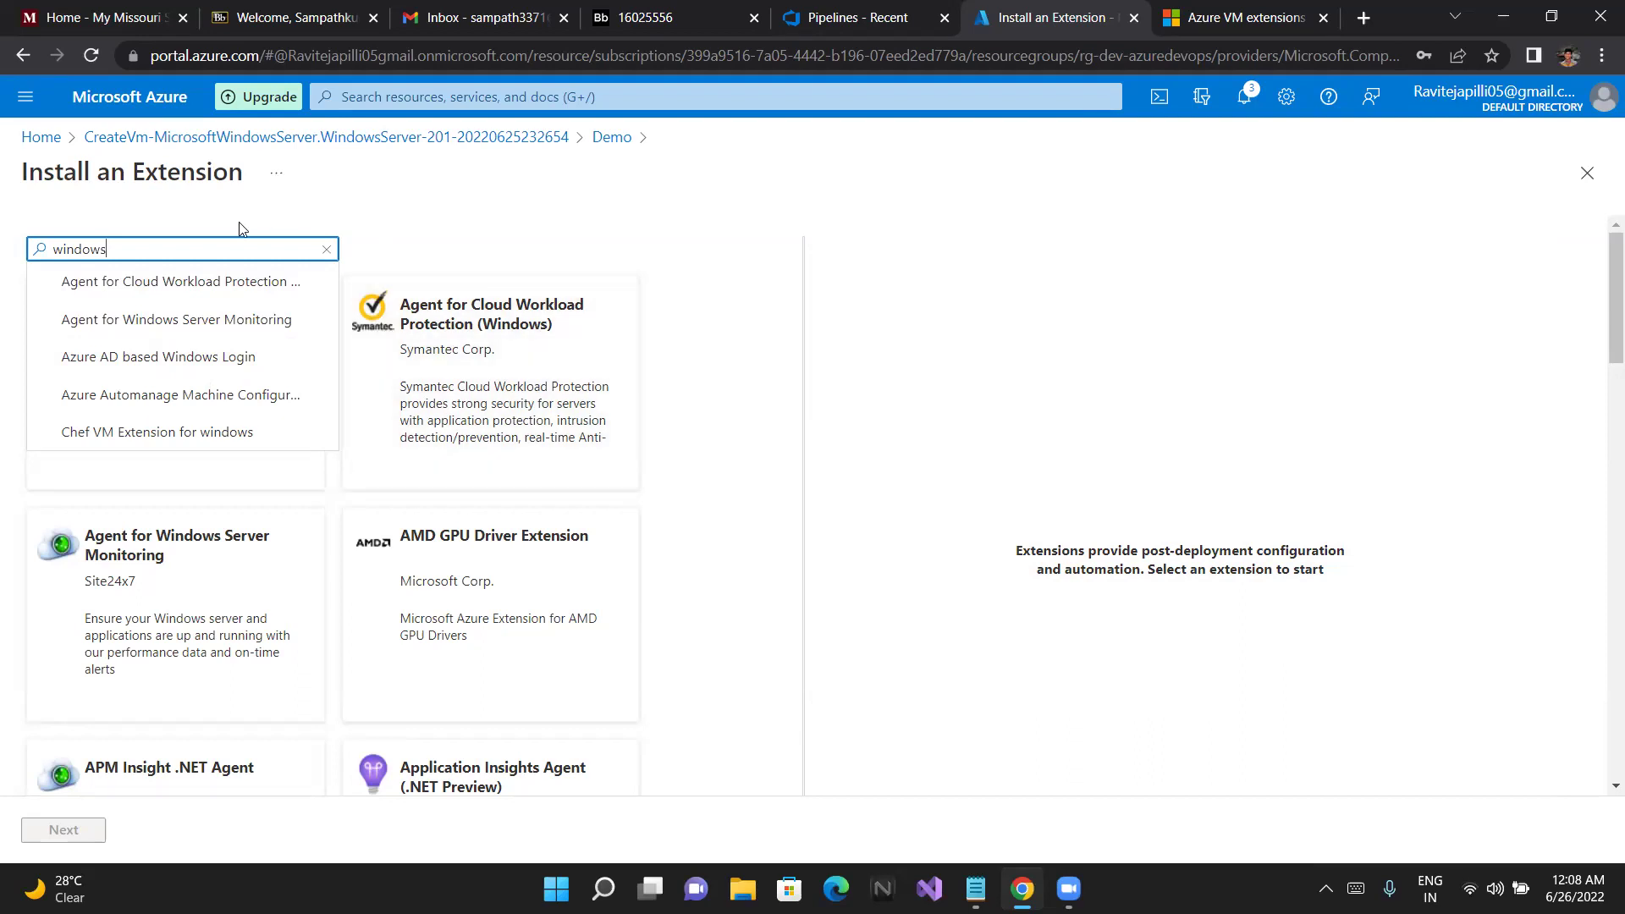
Leave the extension catalogue and return to the Azure home page
click(25, 97)
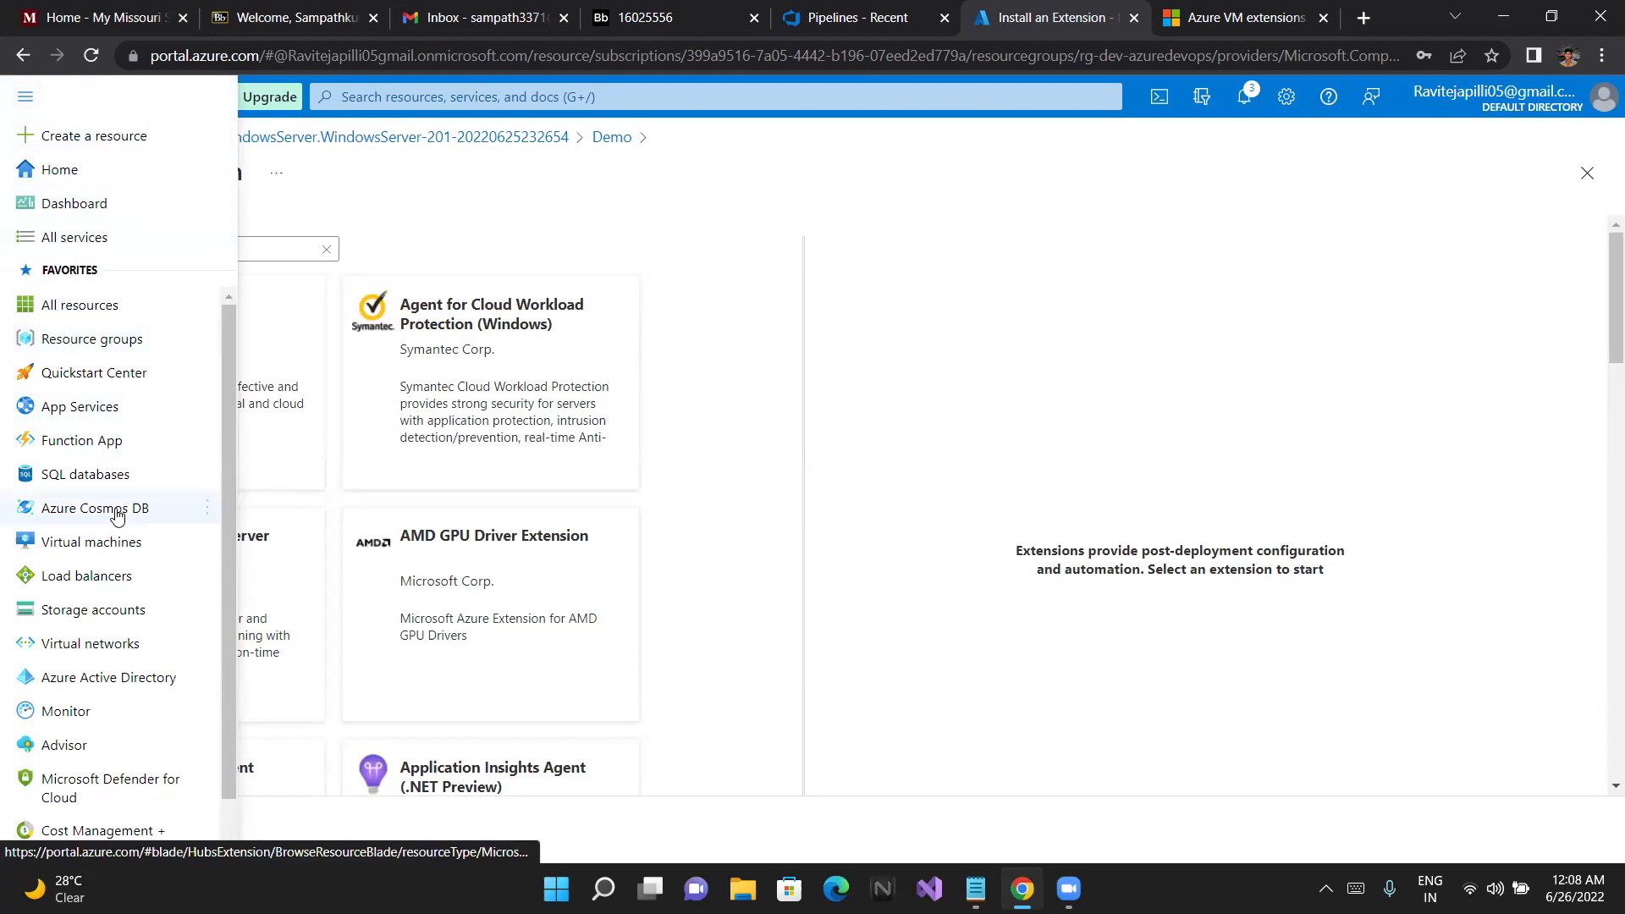
mouse_move(134, 508)
click(356, 253)
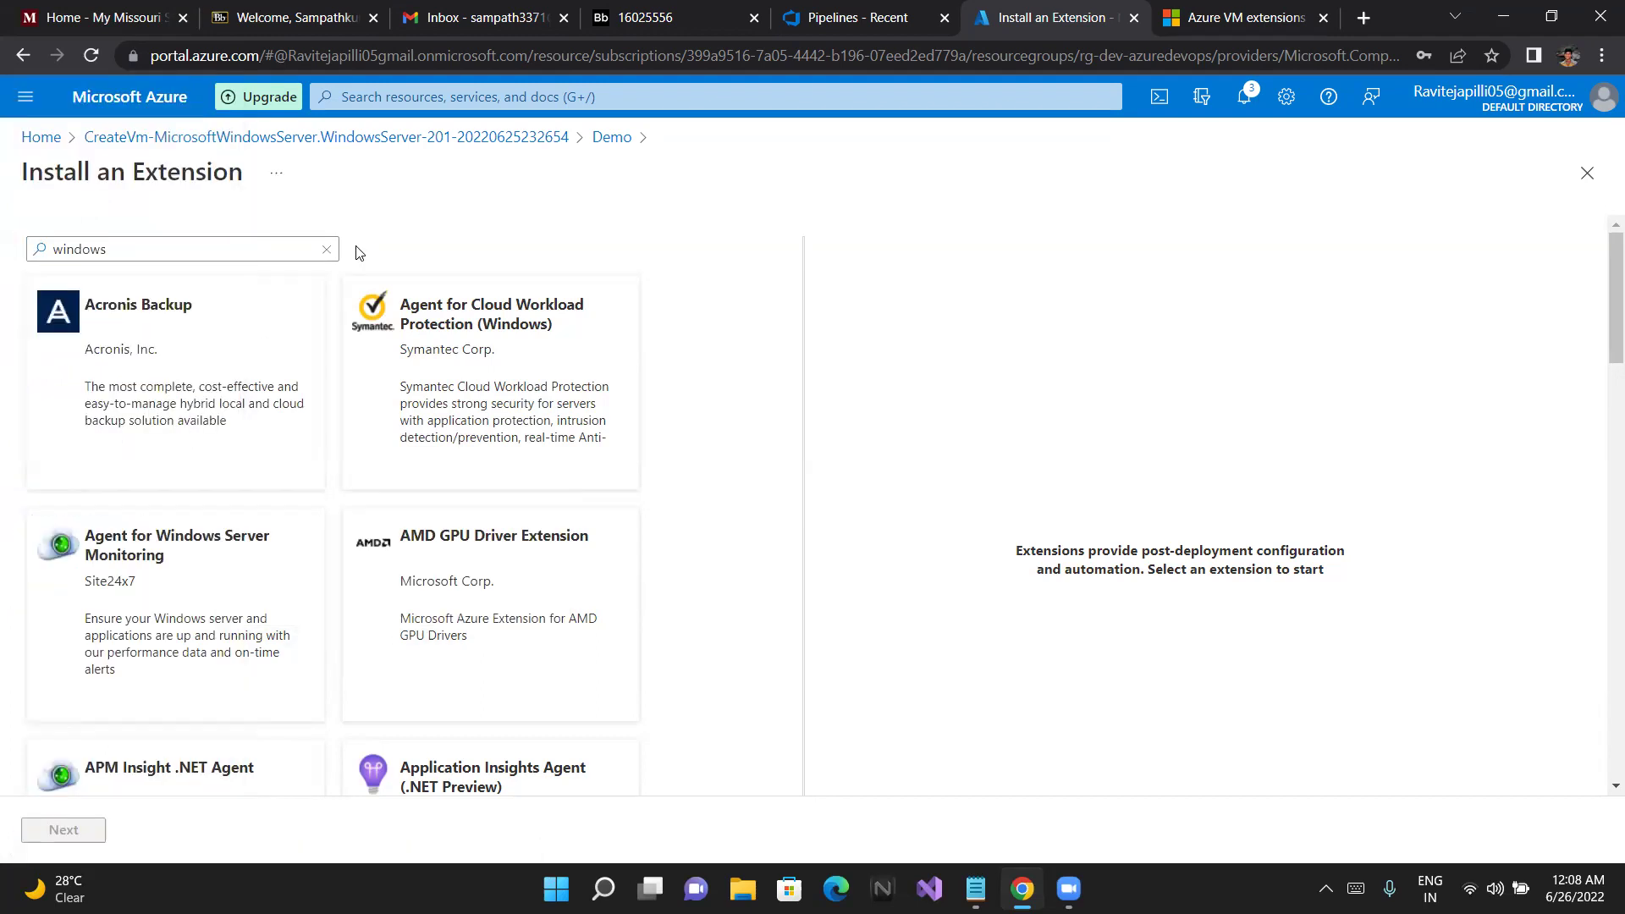
click(108, 138)
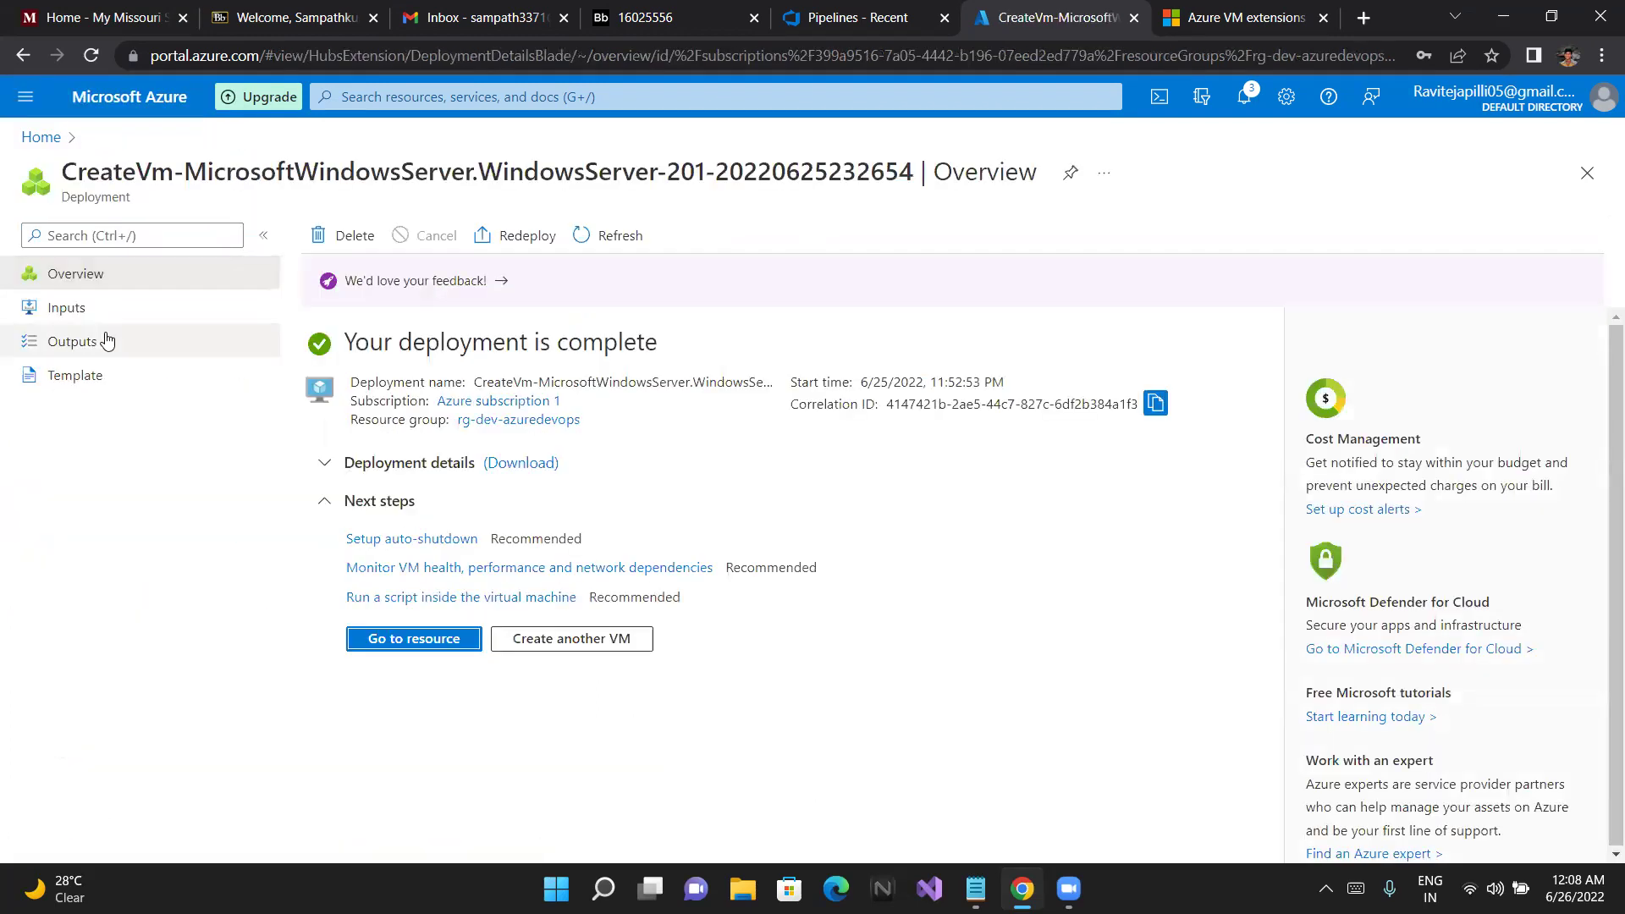
click(38, 139)
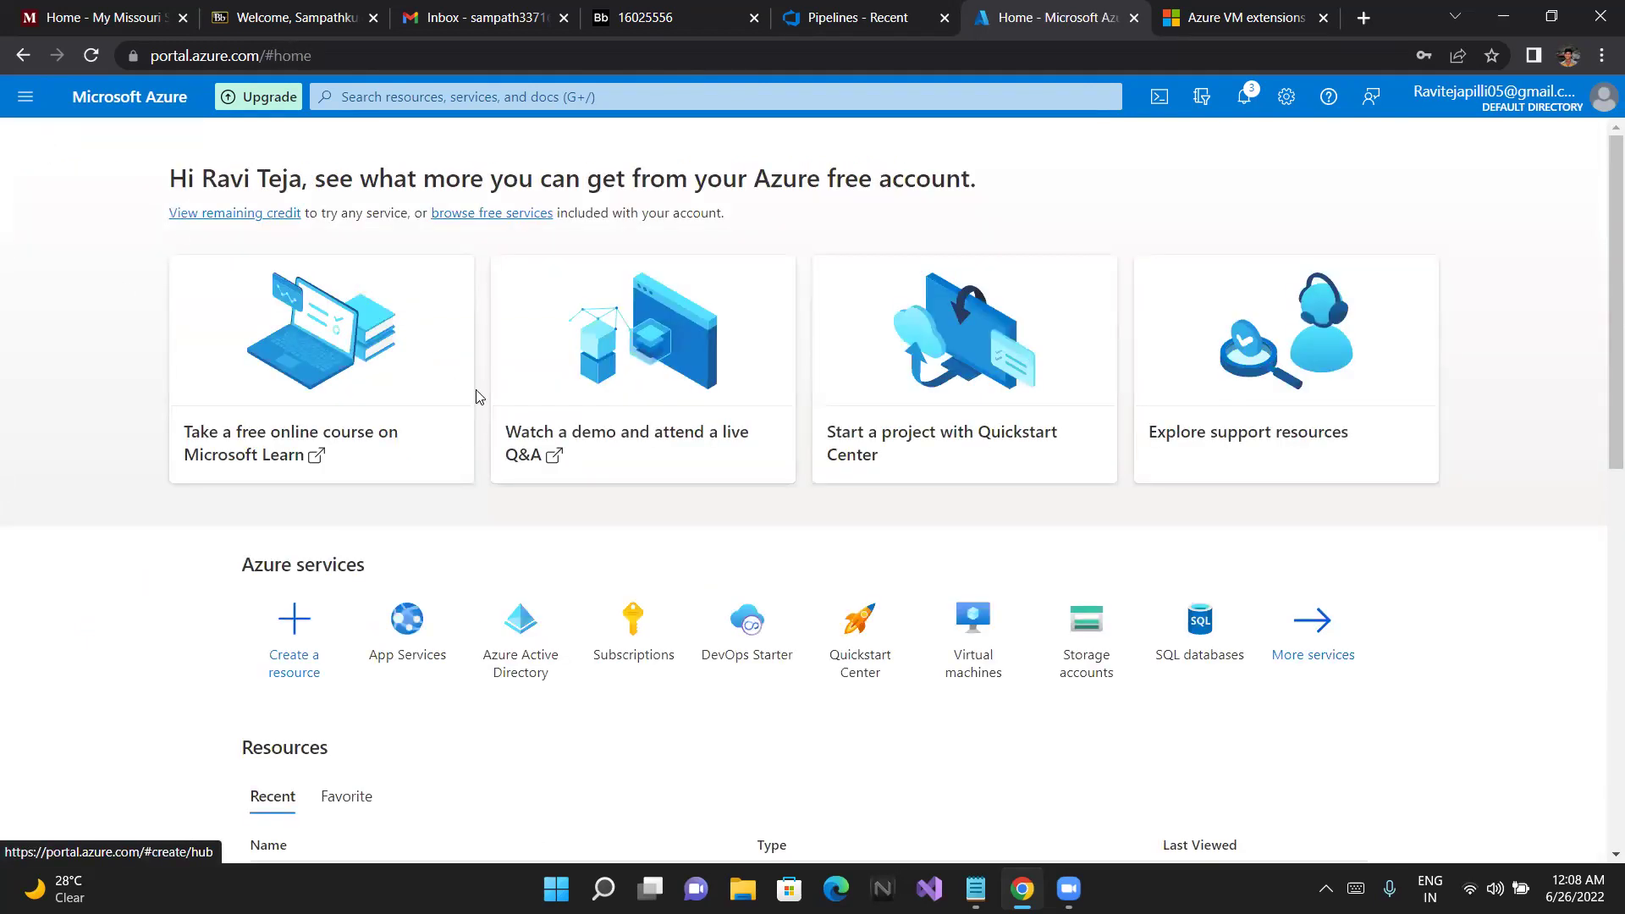
scroll(447, 677, down, 1)
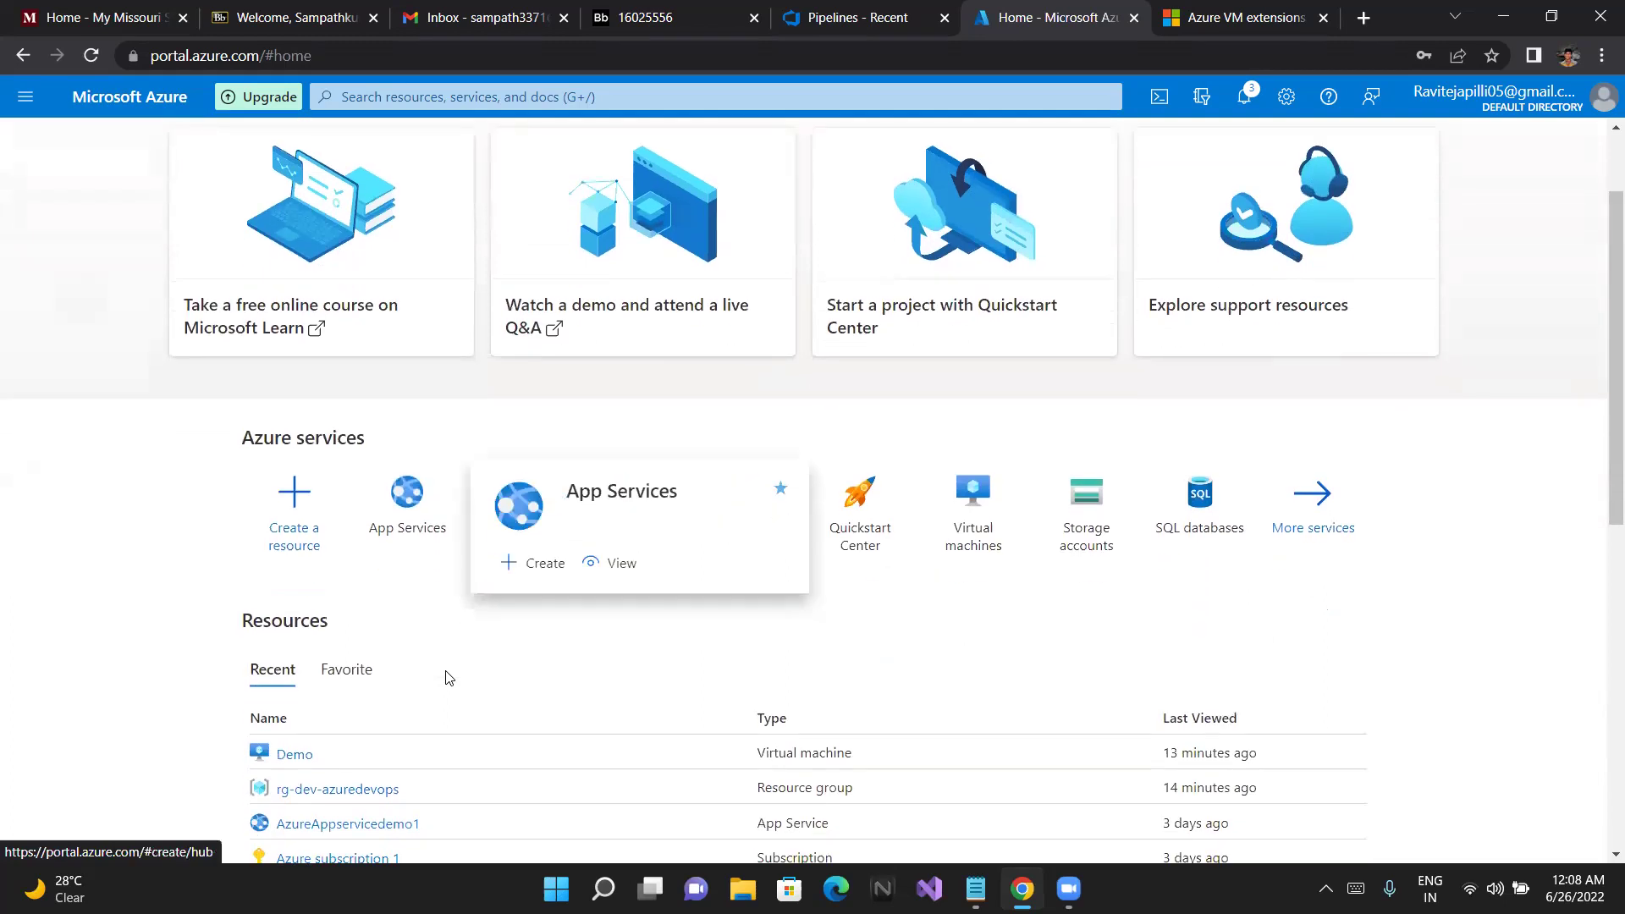
scroll(377, 628, down, 2)
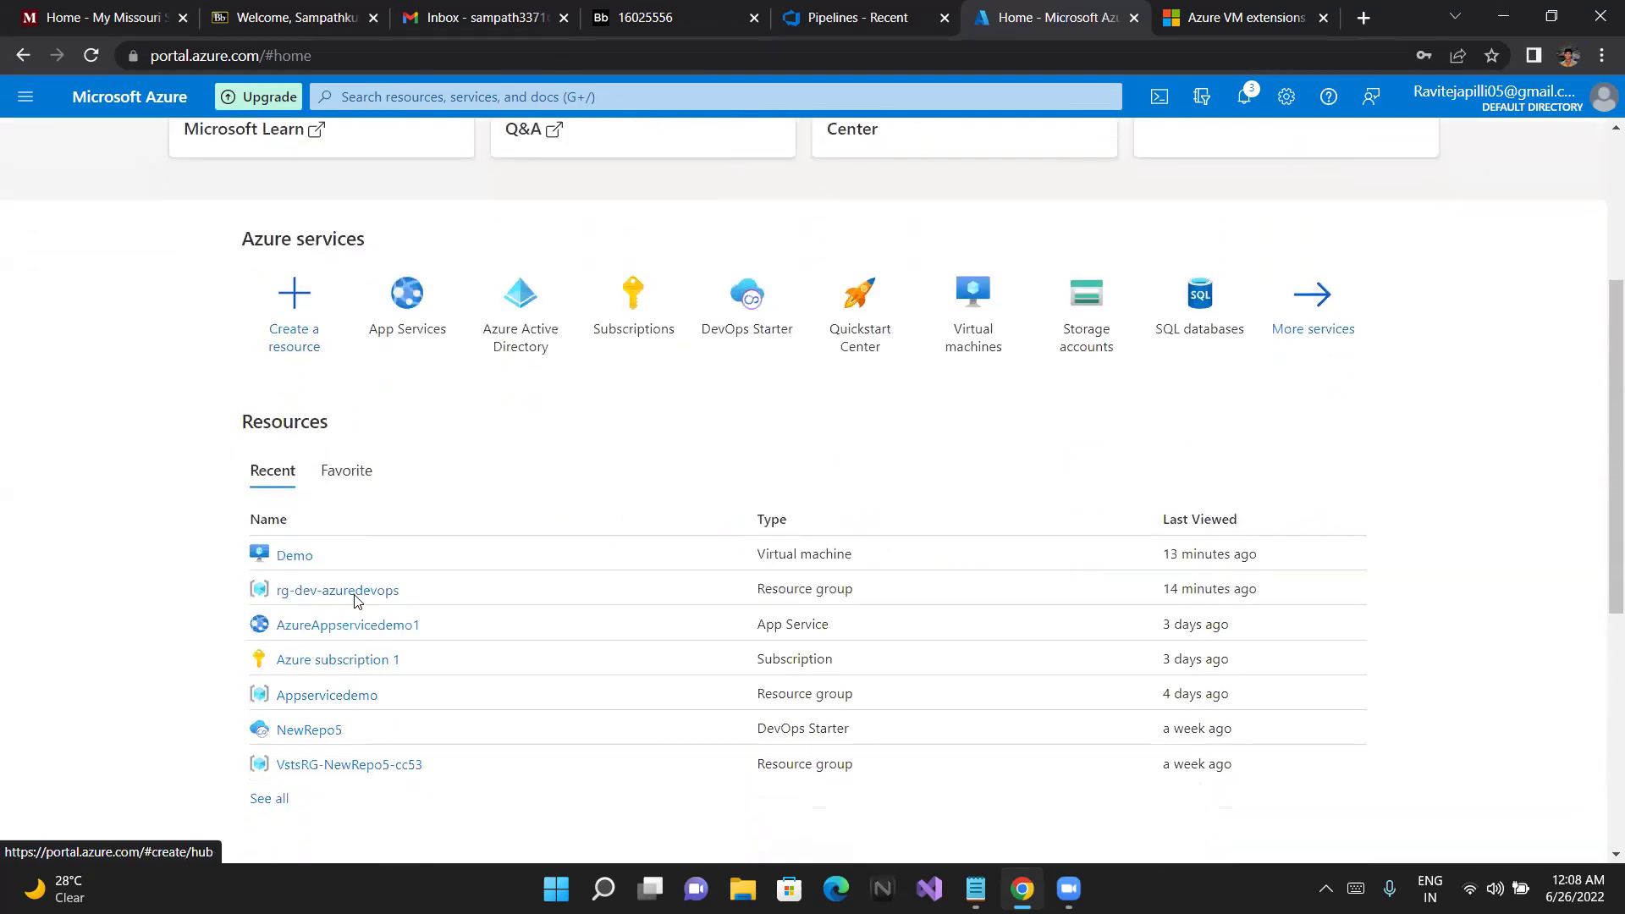
scroll(358, 664, down, 1)
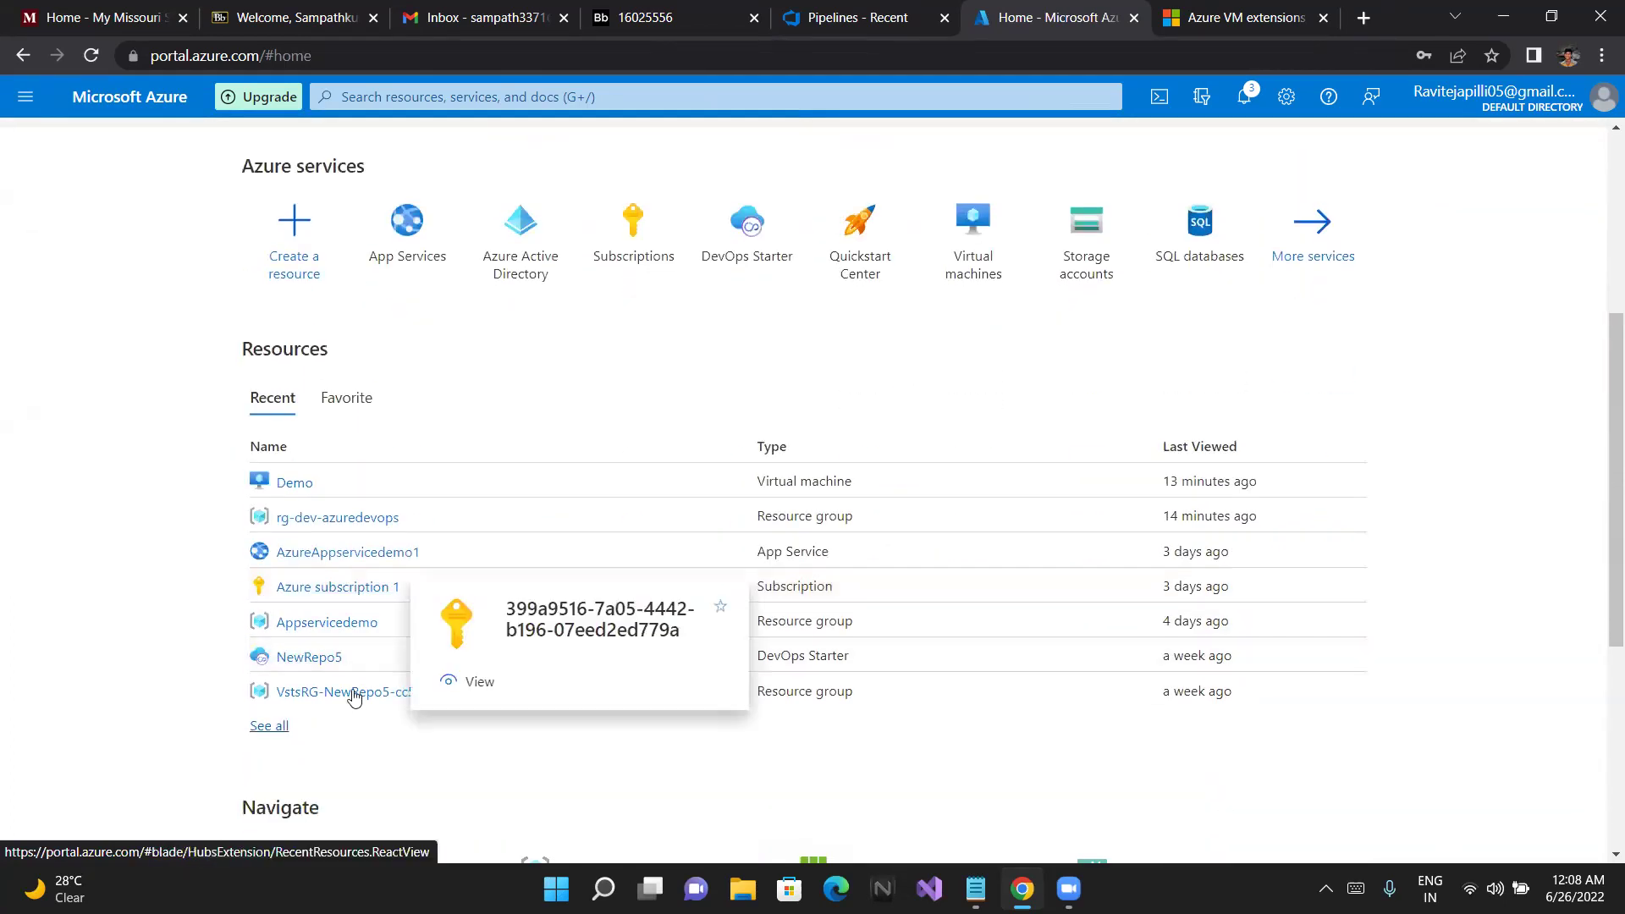
Open the Demo virtual machine and go to its Extensions + applications page
click(282, 488)
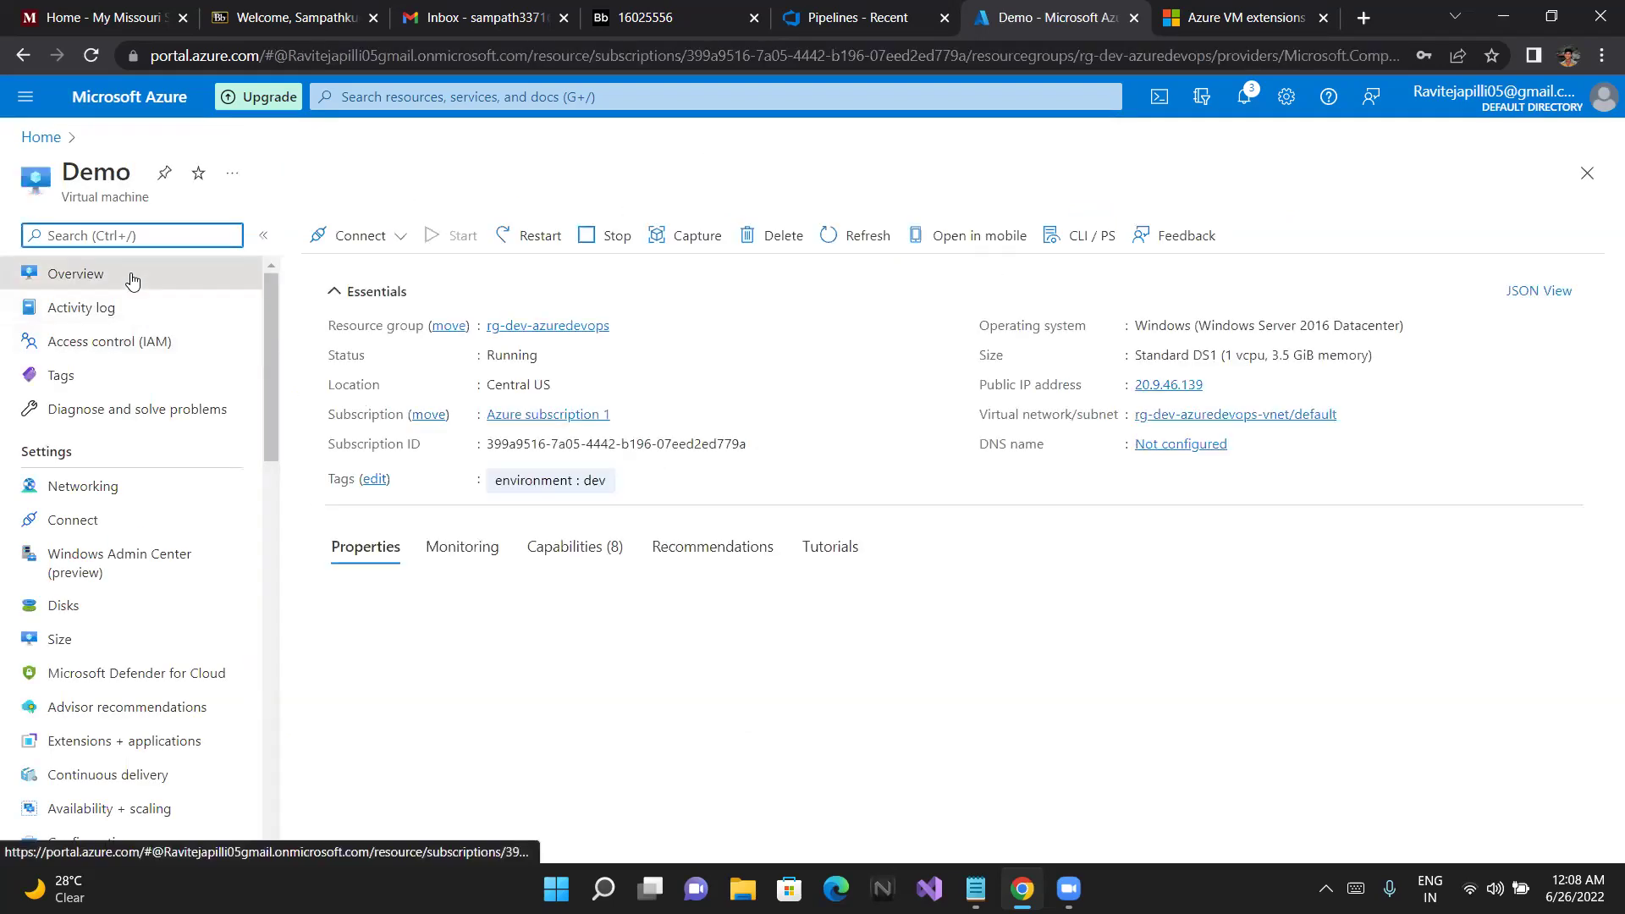
scroll(435, 655, down, 2)
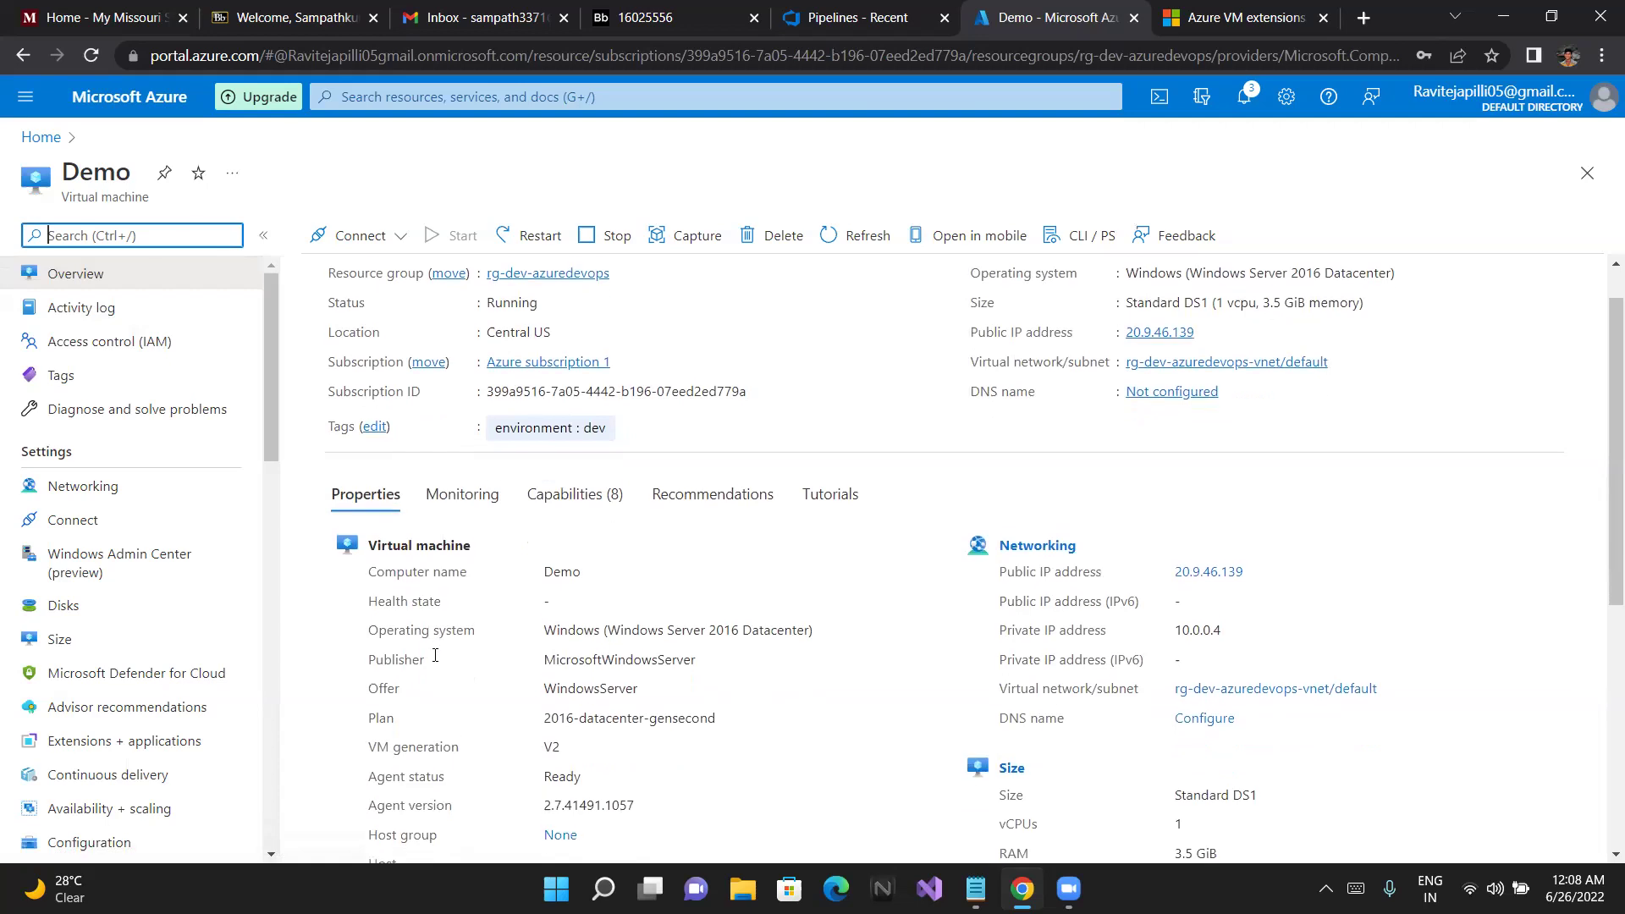
scroll(435, 654, up, 2)
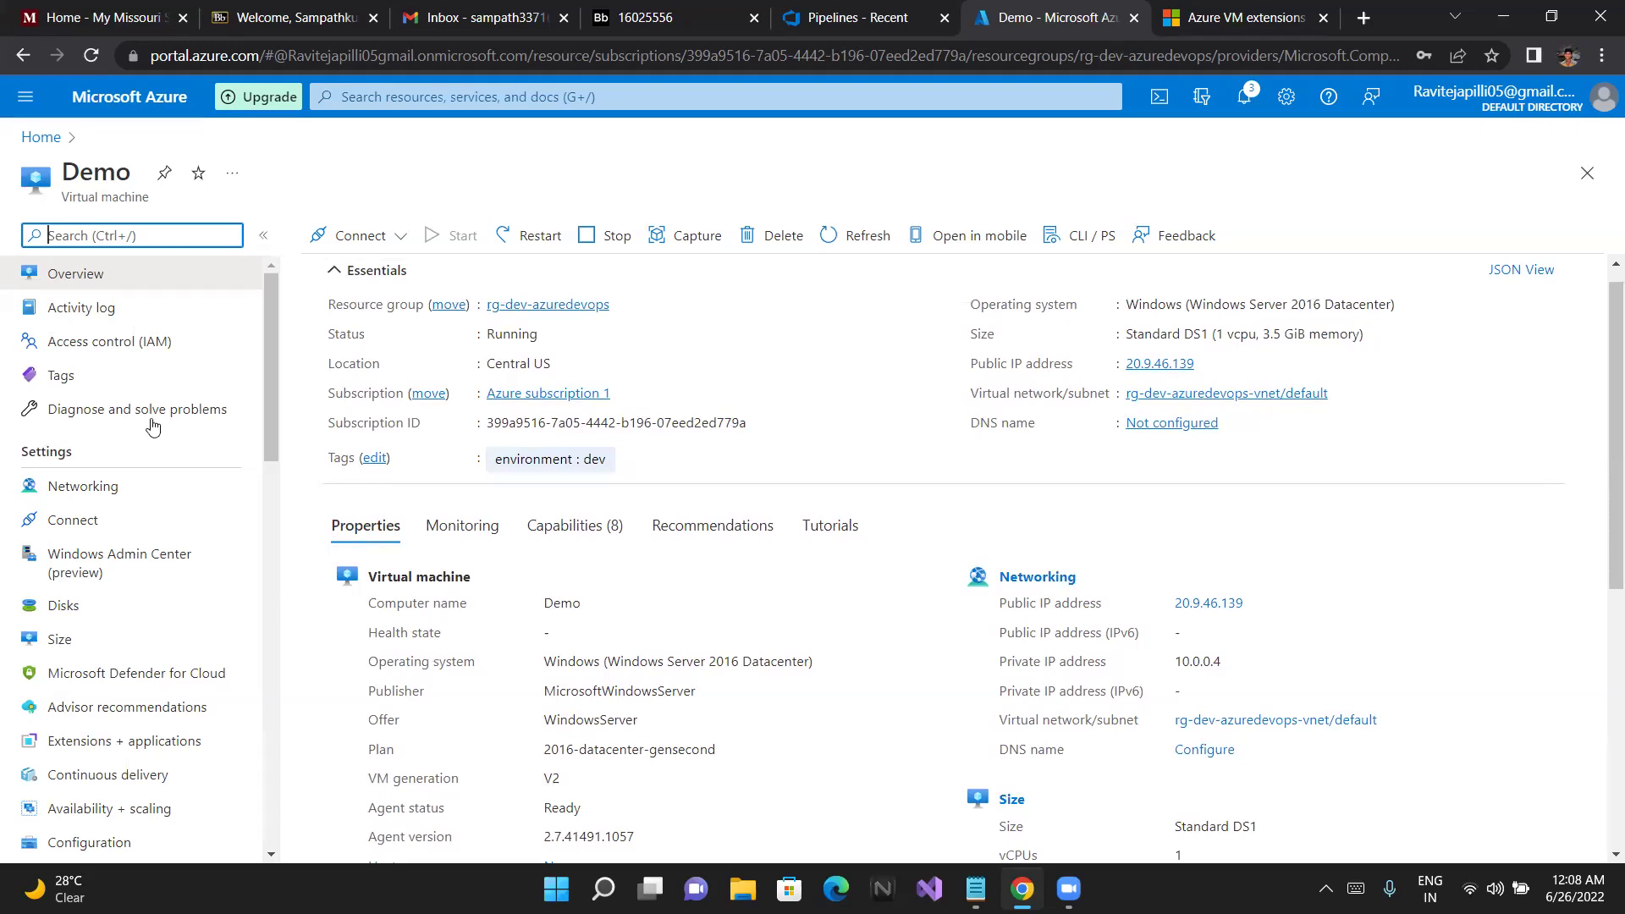
scroll(390, 584, down, 2)
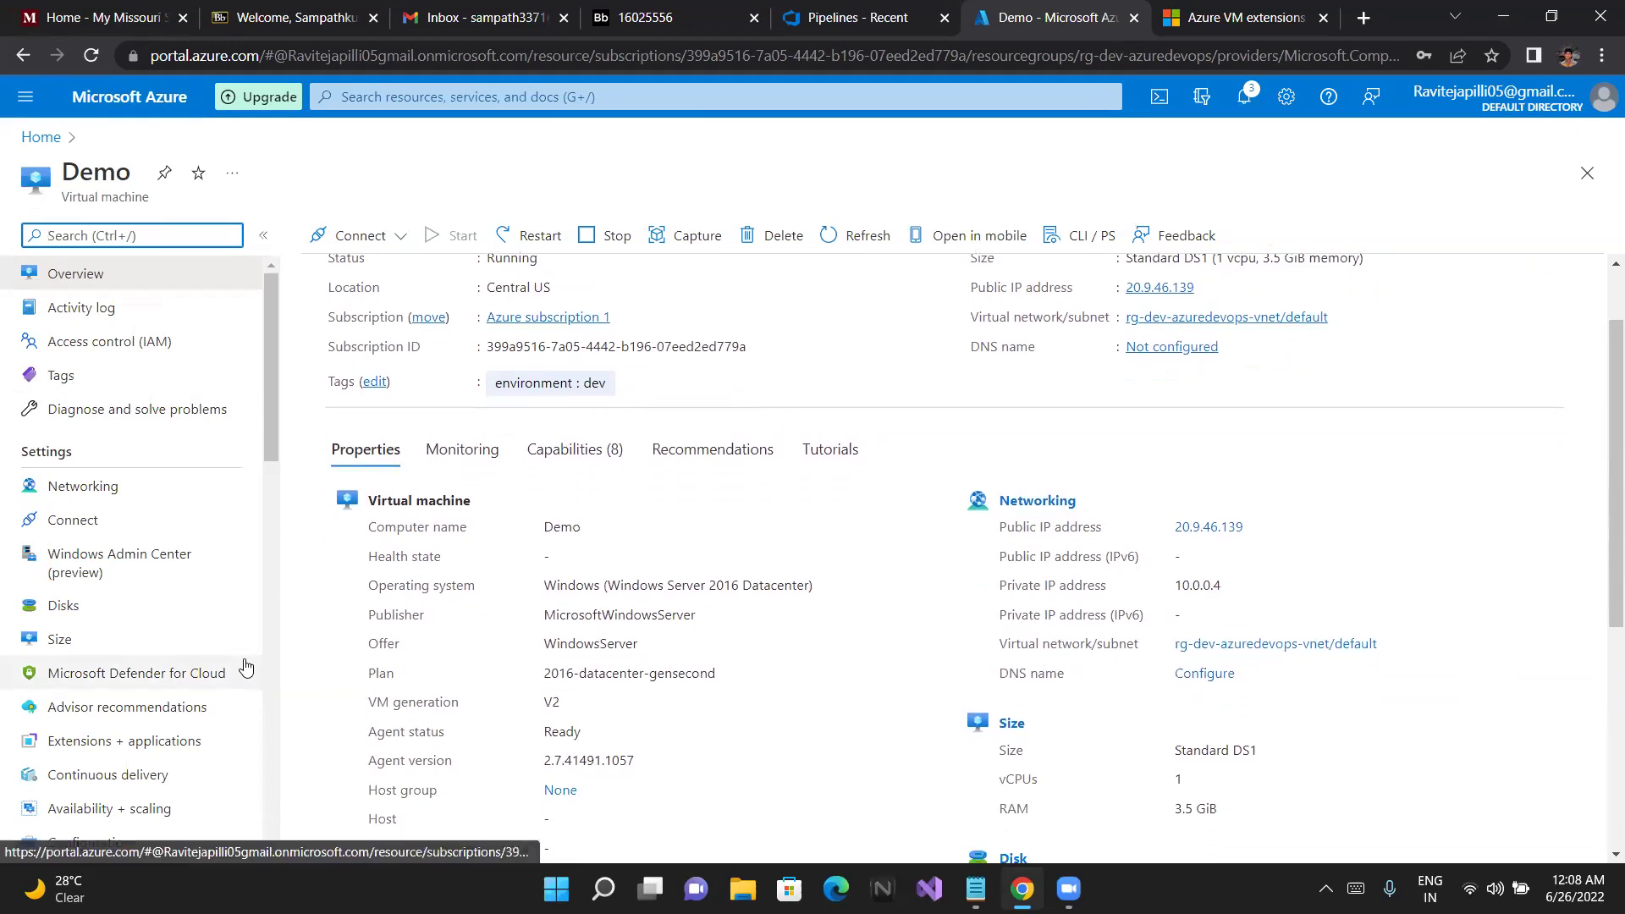
scroll(244, 664, down, 3)
scroll(246, 668, down, 3)
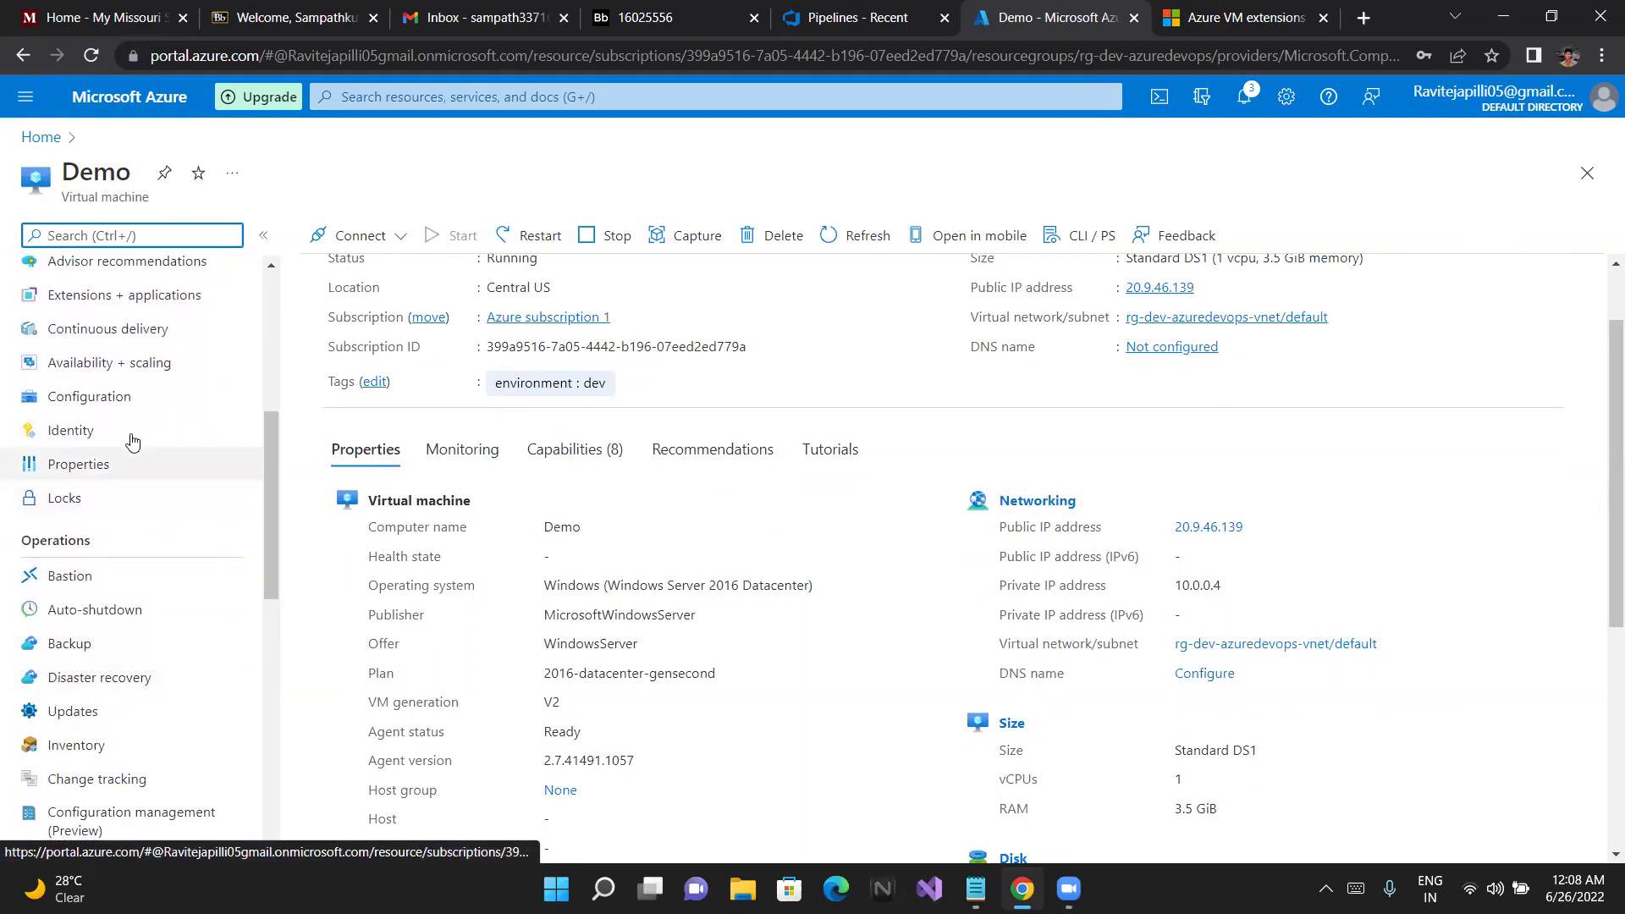
click(129, 296)
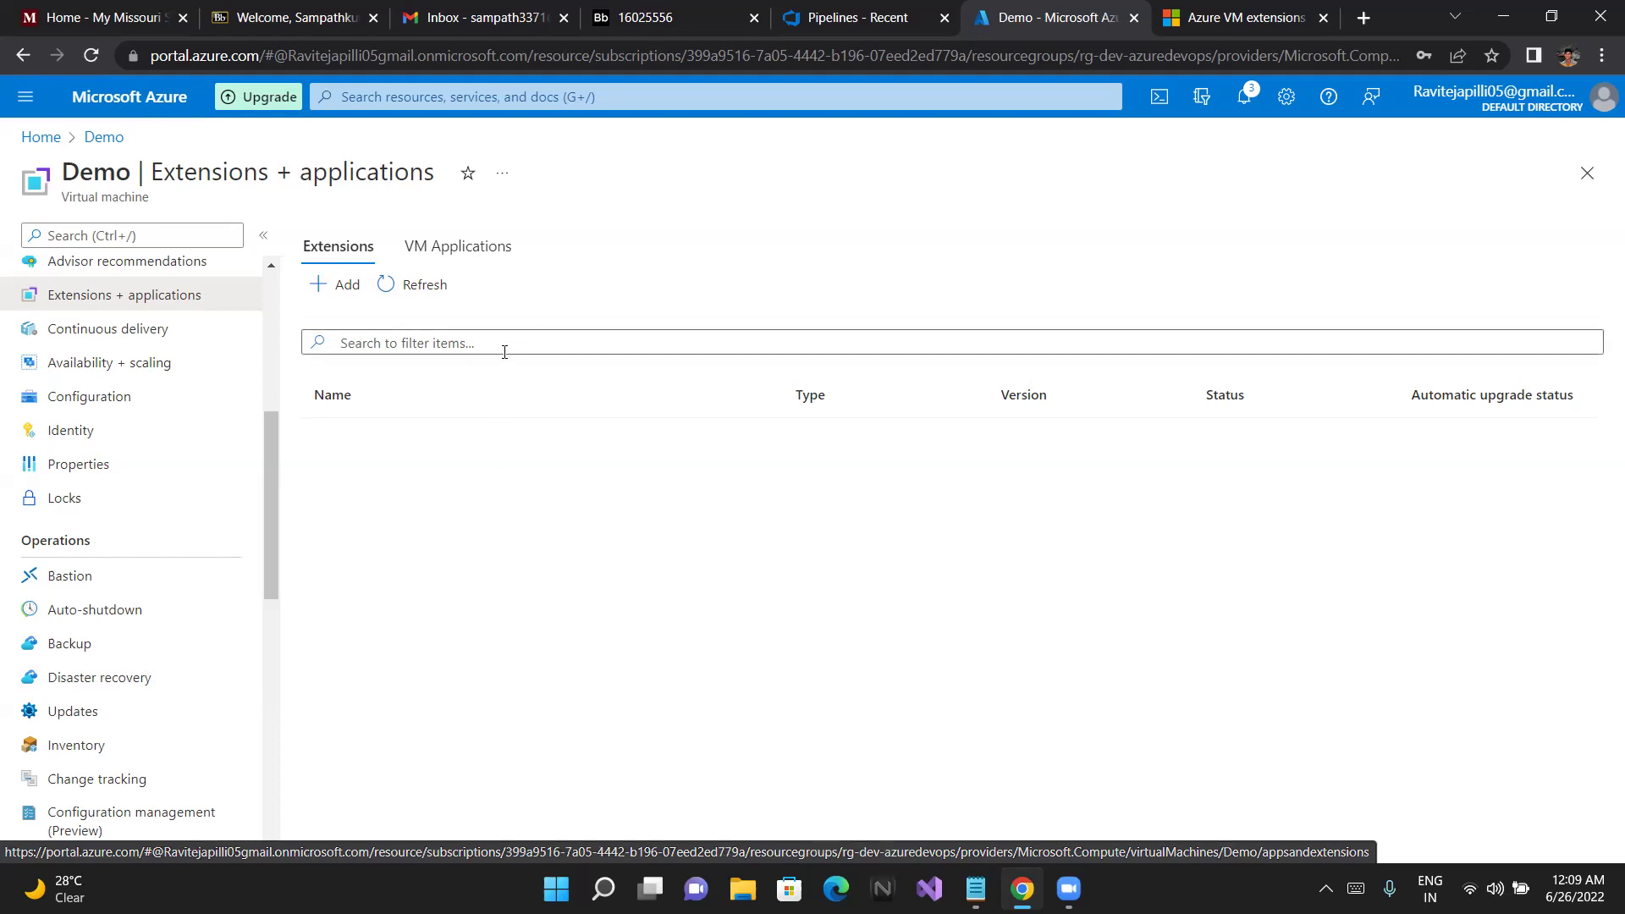
With Demo's empty extensions list loaded, bring up the Windows Run dialog using Win+R
key(super+r)
Launch the Remote Desktop client by running mstsc from the Run box
click(198, 739)
key(BackSpace)
key(BackSpace)
key(BackSpace)
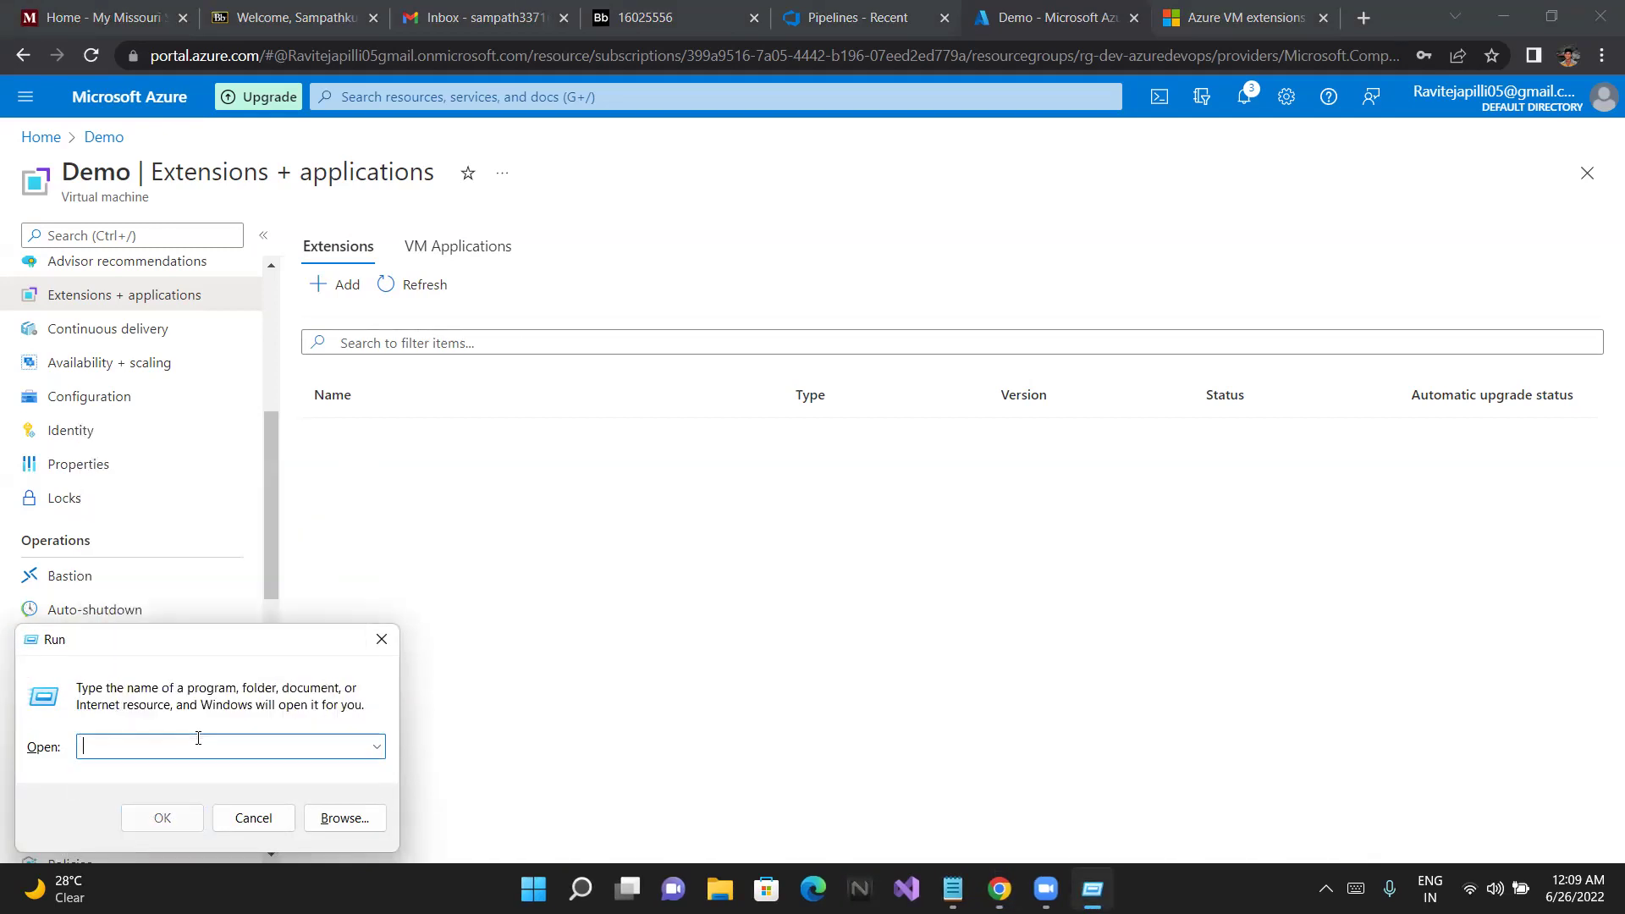
text(mstsc)
key(BackSpace)
text(c)
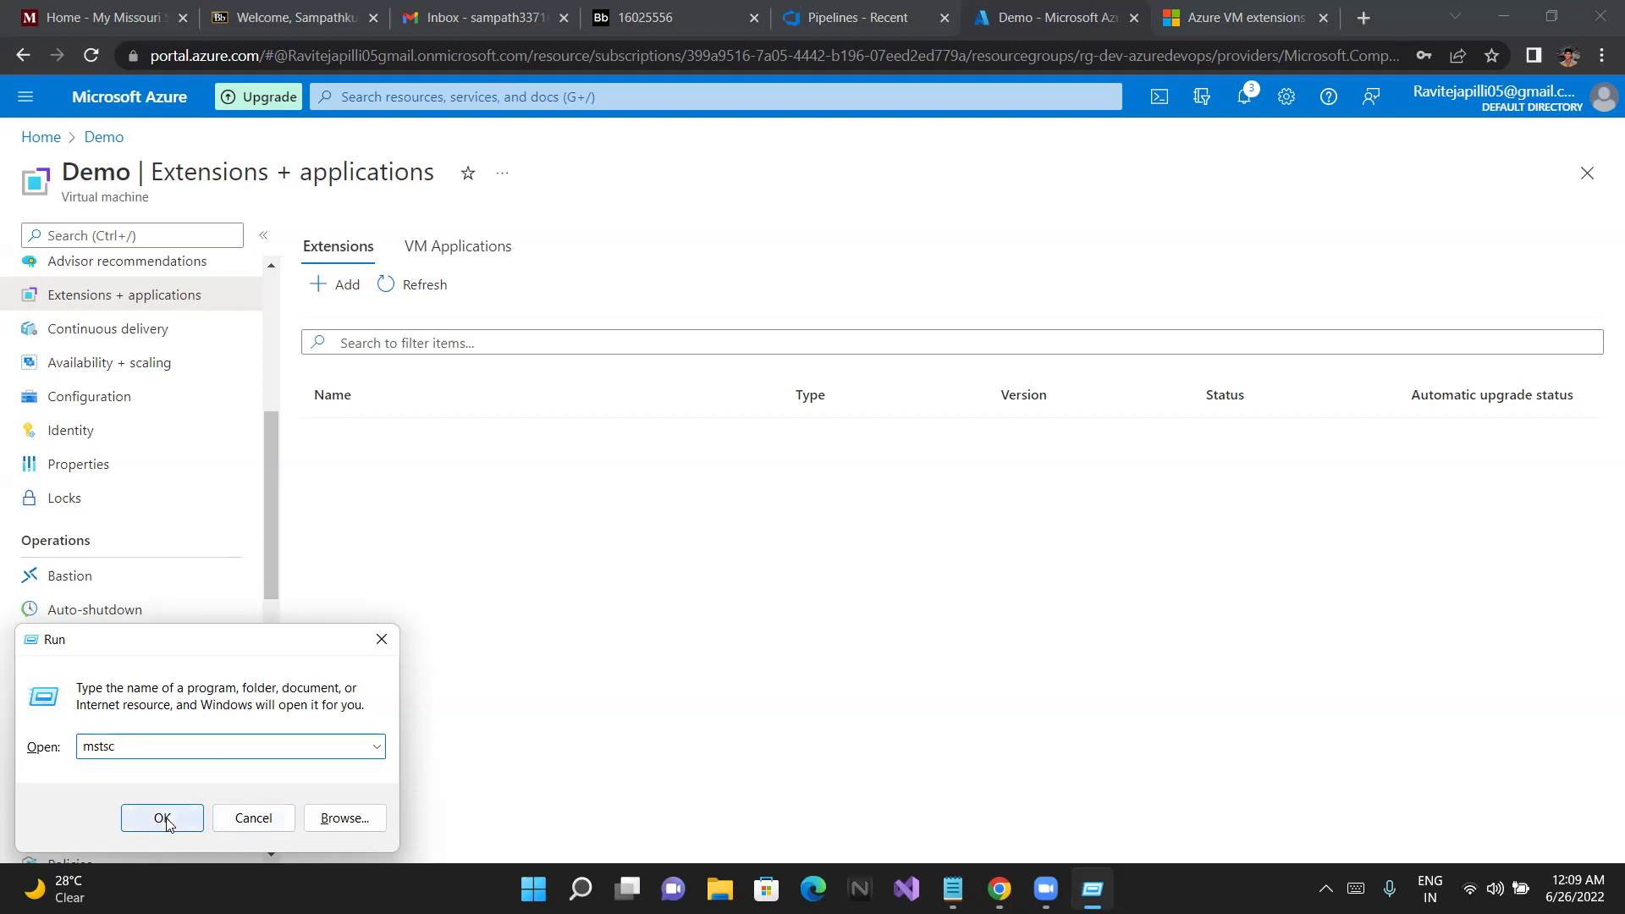
click(163, 817)
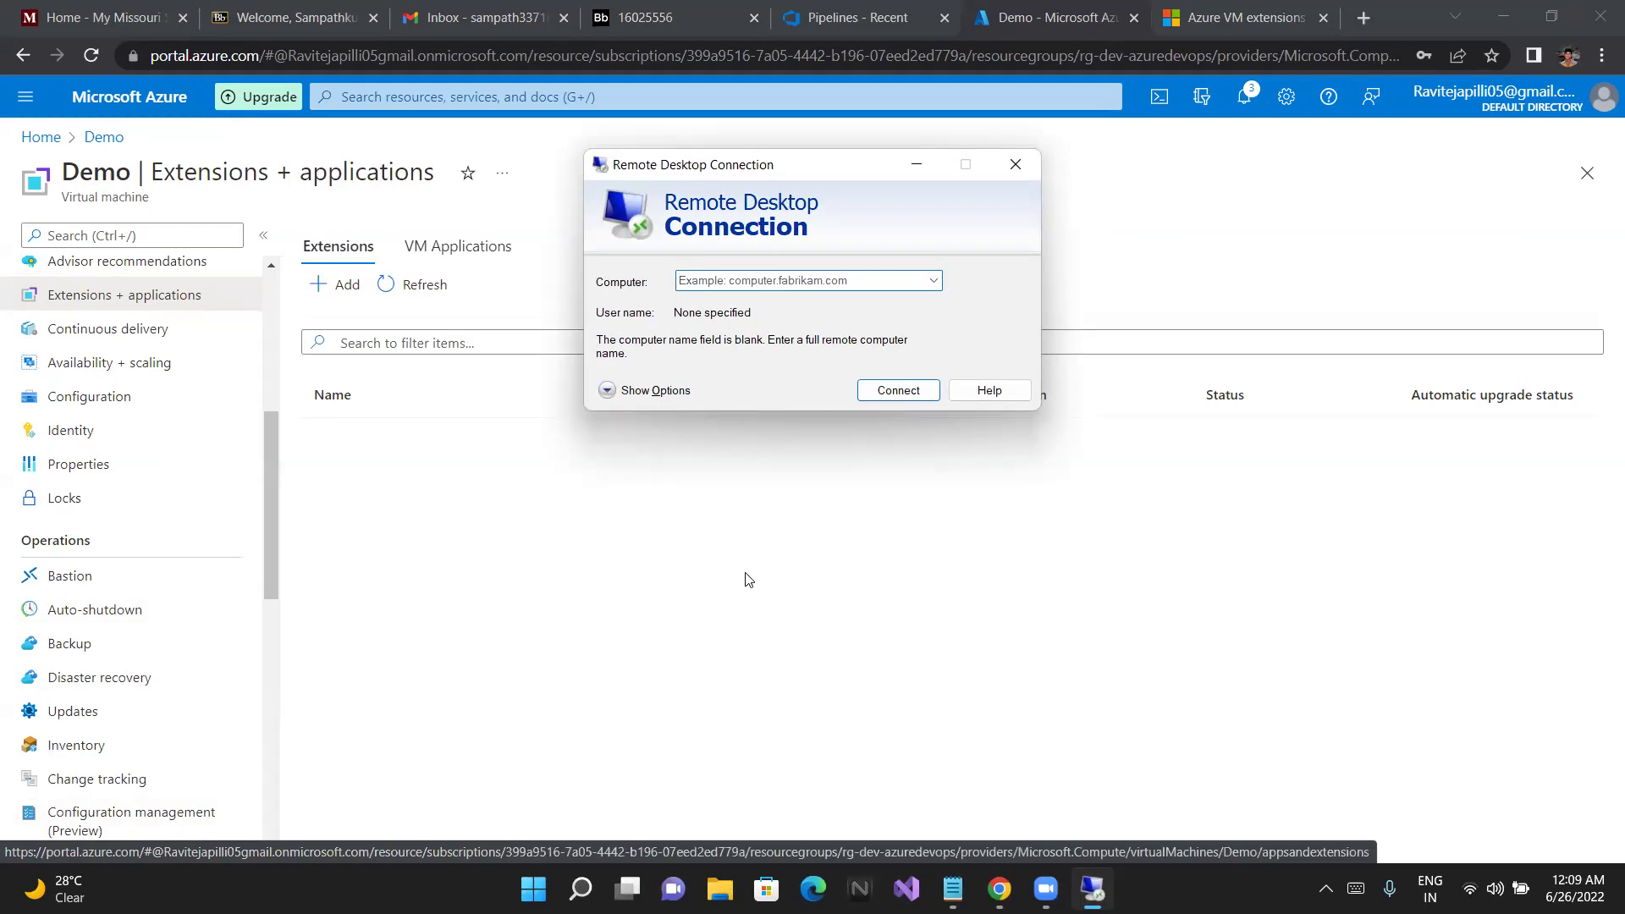
Check the empty computer history in Remote Desktop Connection, then return to Demo's overview page
click(870, 279)
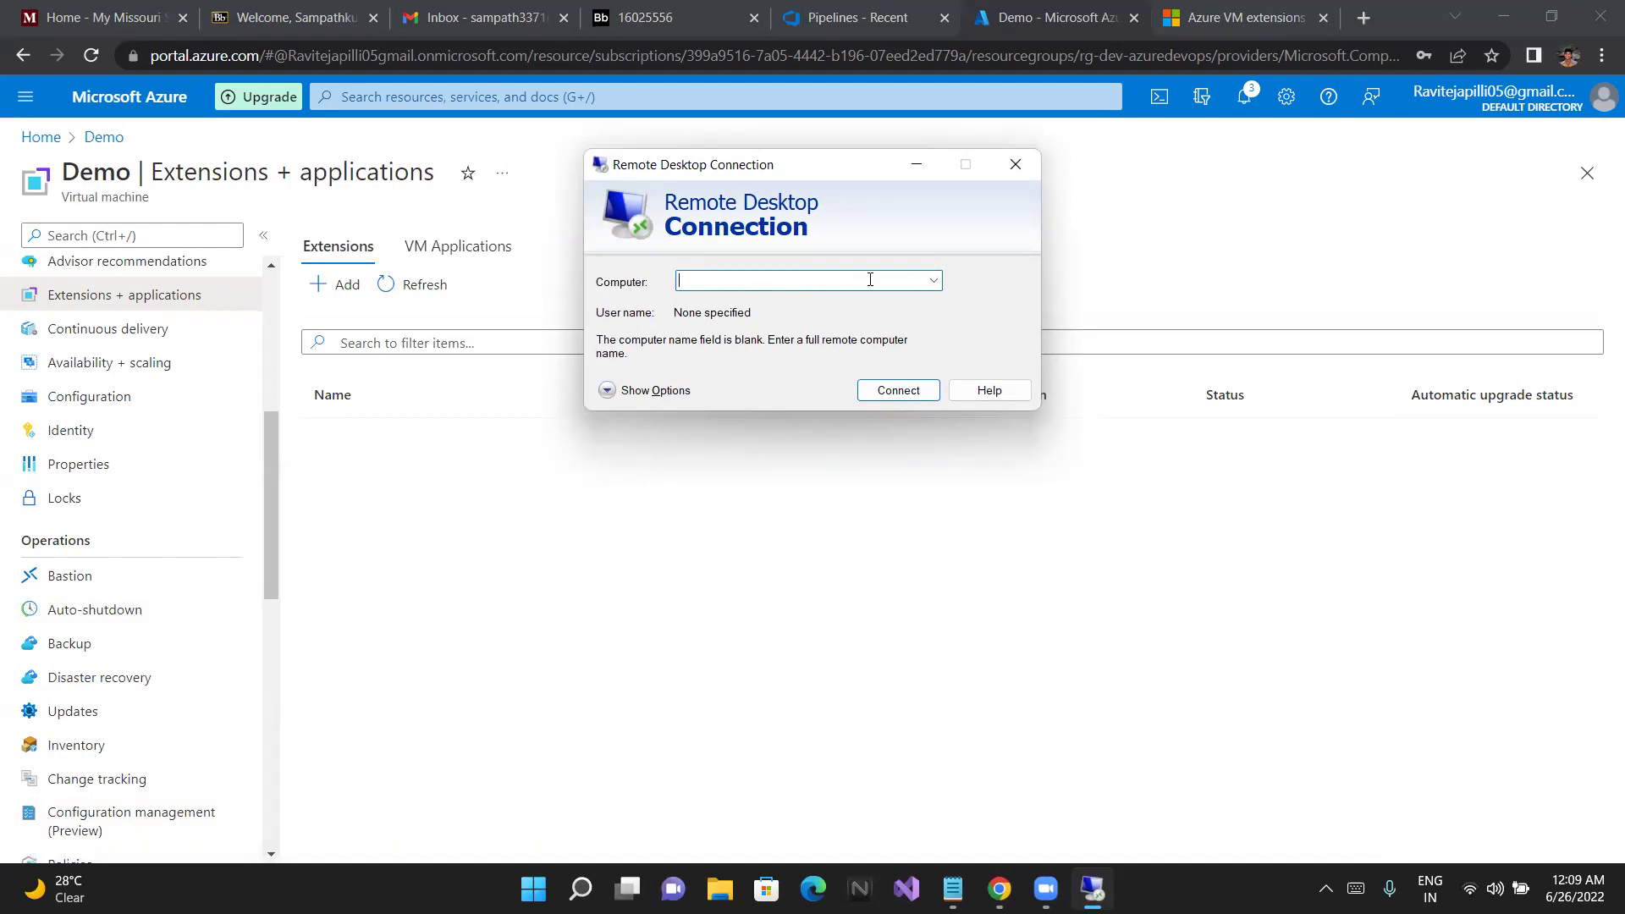
click(935, 282)
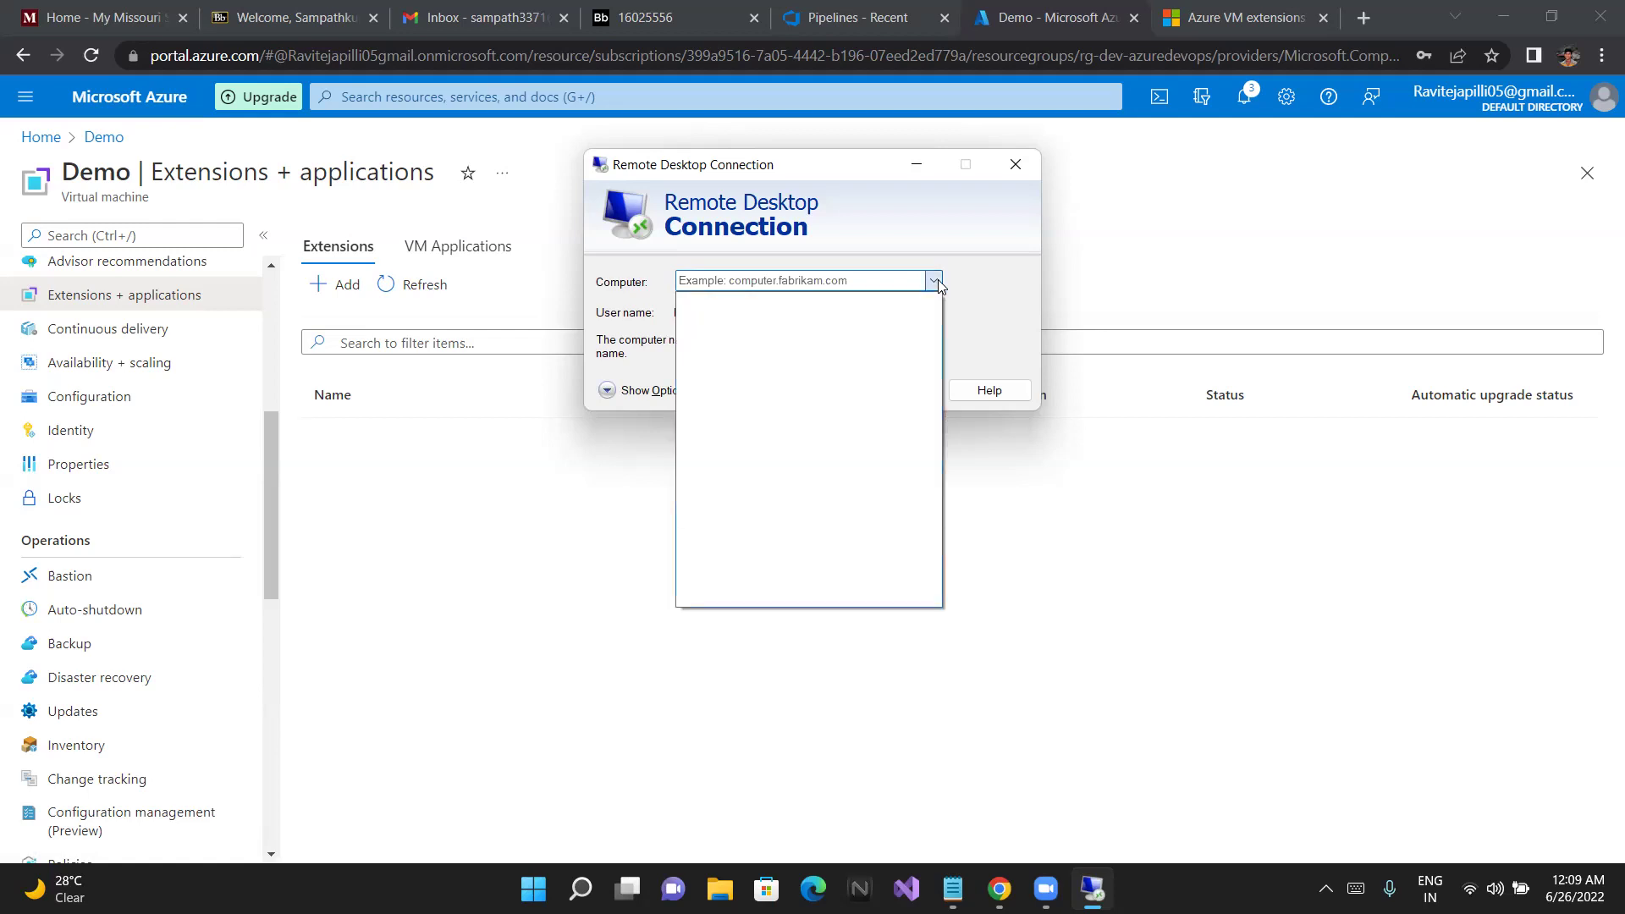
click(938, 286)
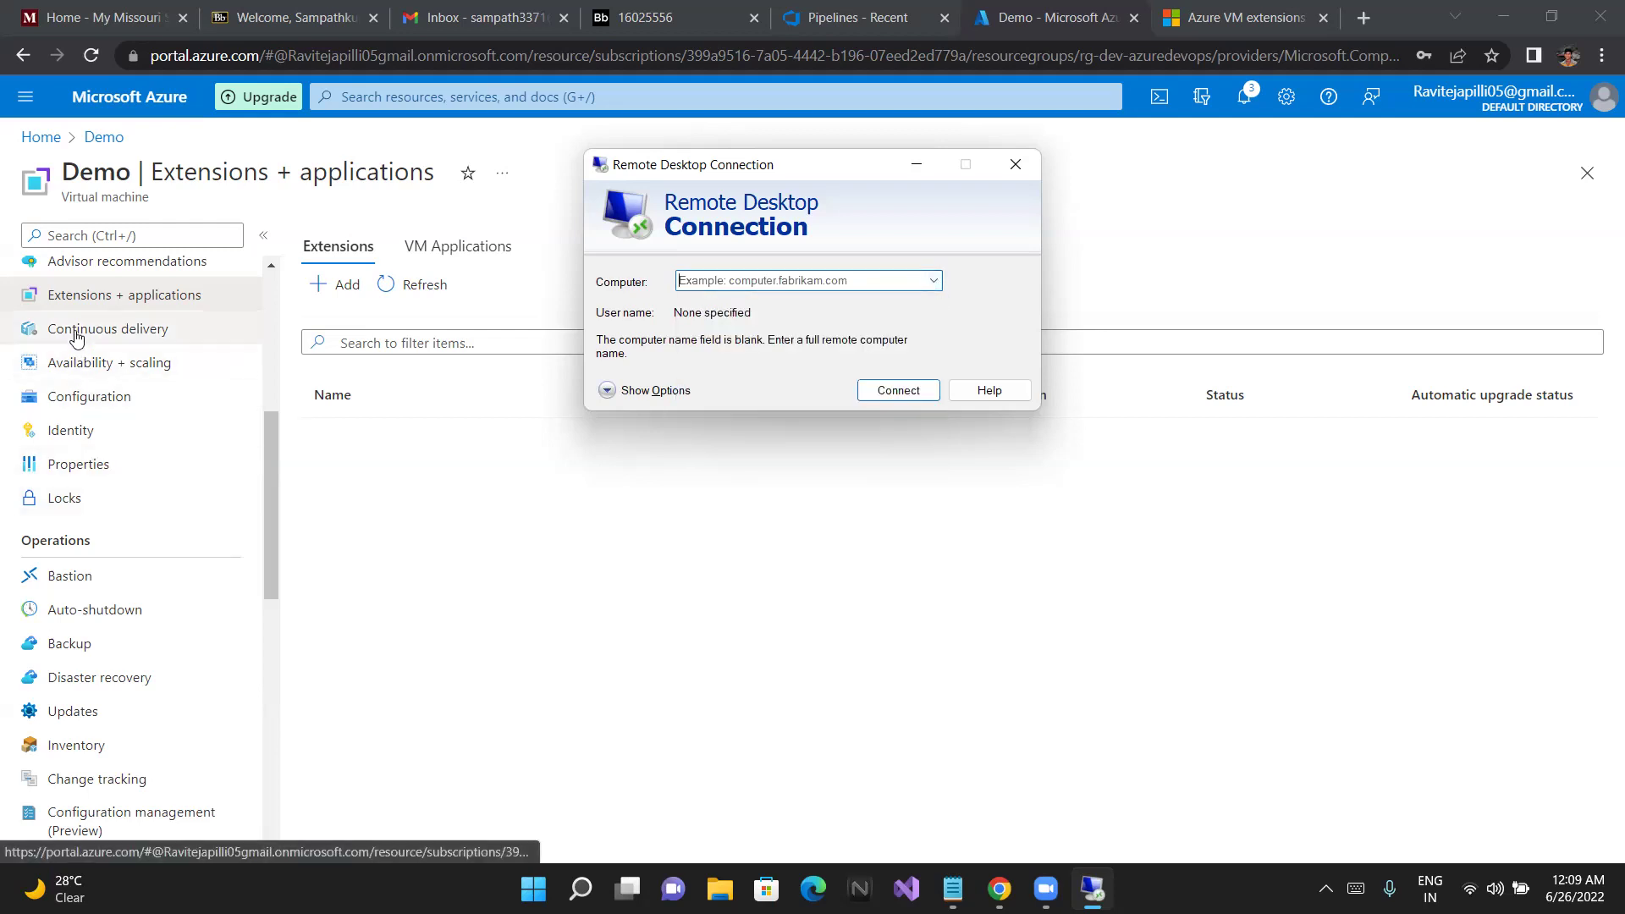
scroll(76, 338, up, 4)
scroll(81, 381, up, 2)
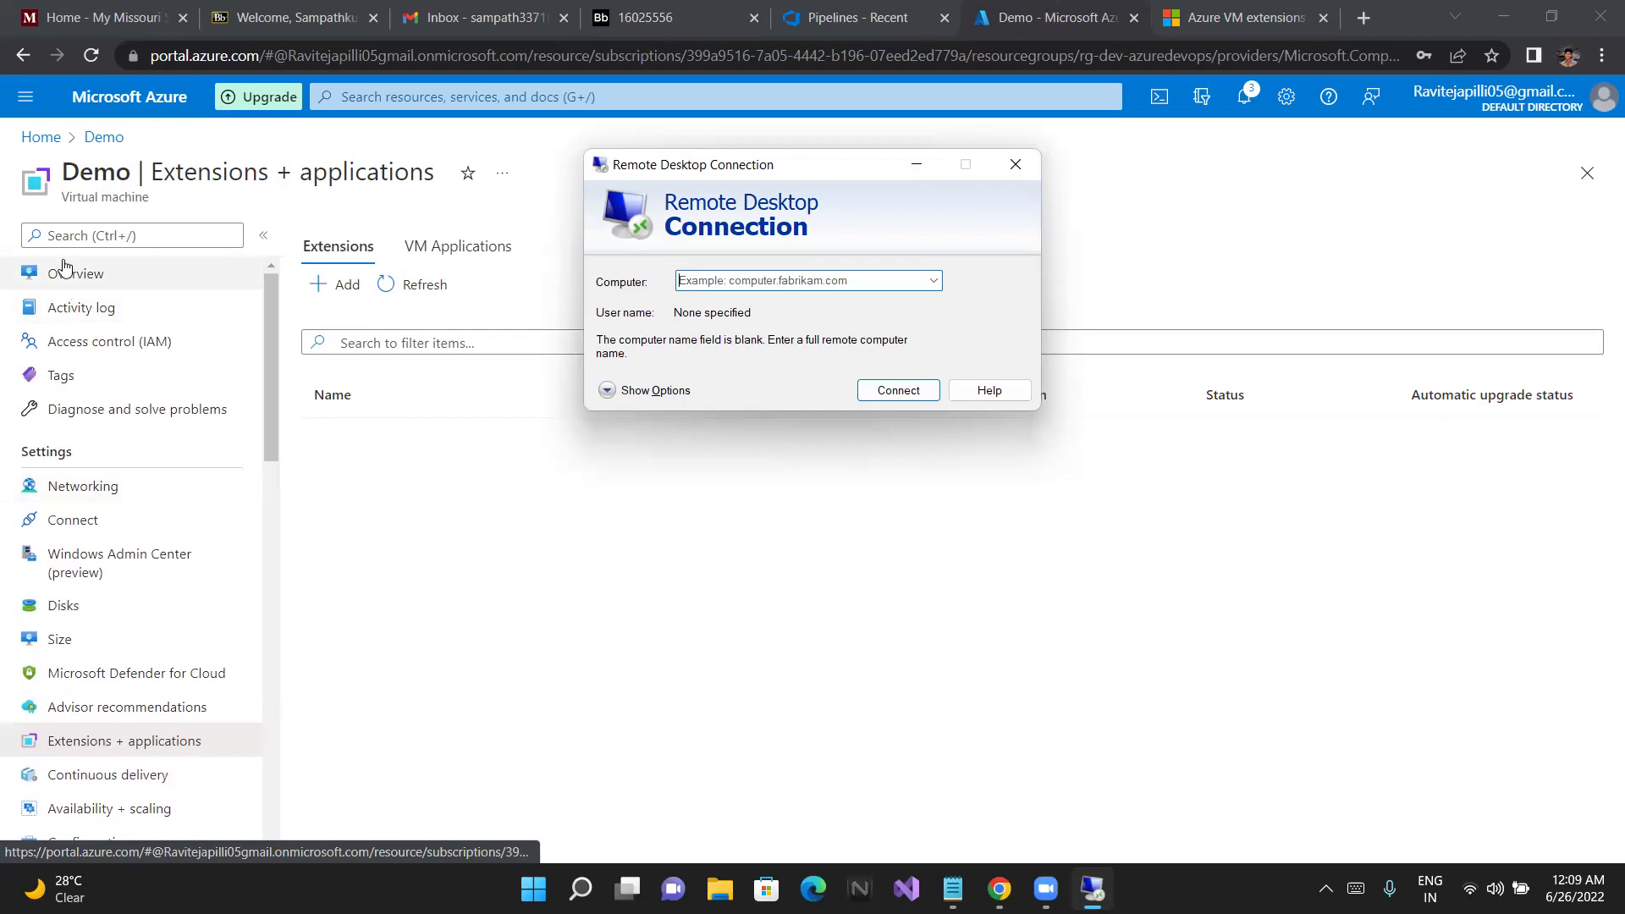
click(64, 269)
click(64, 271)
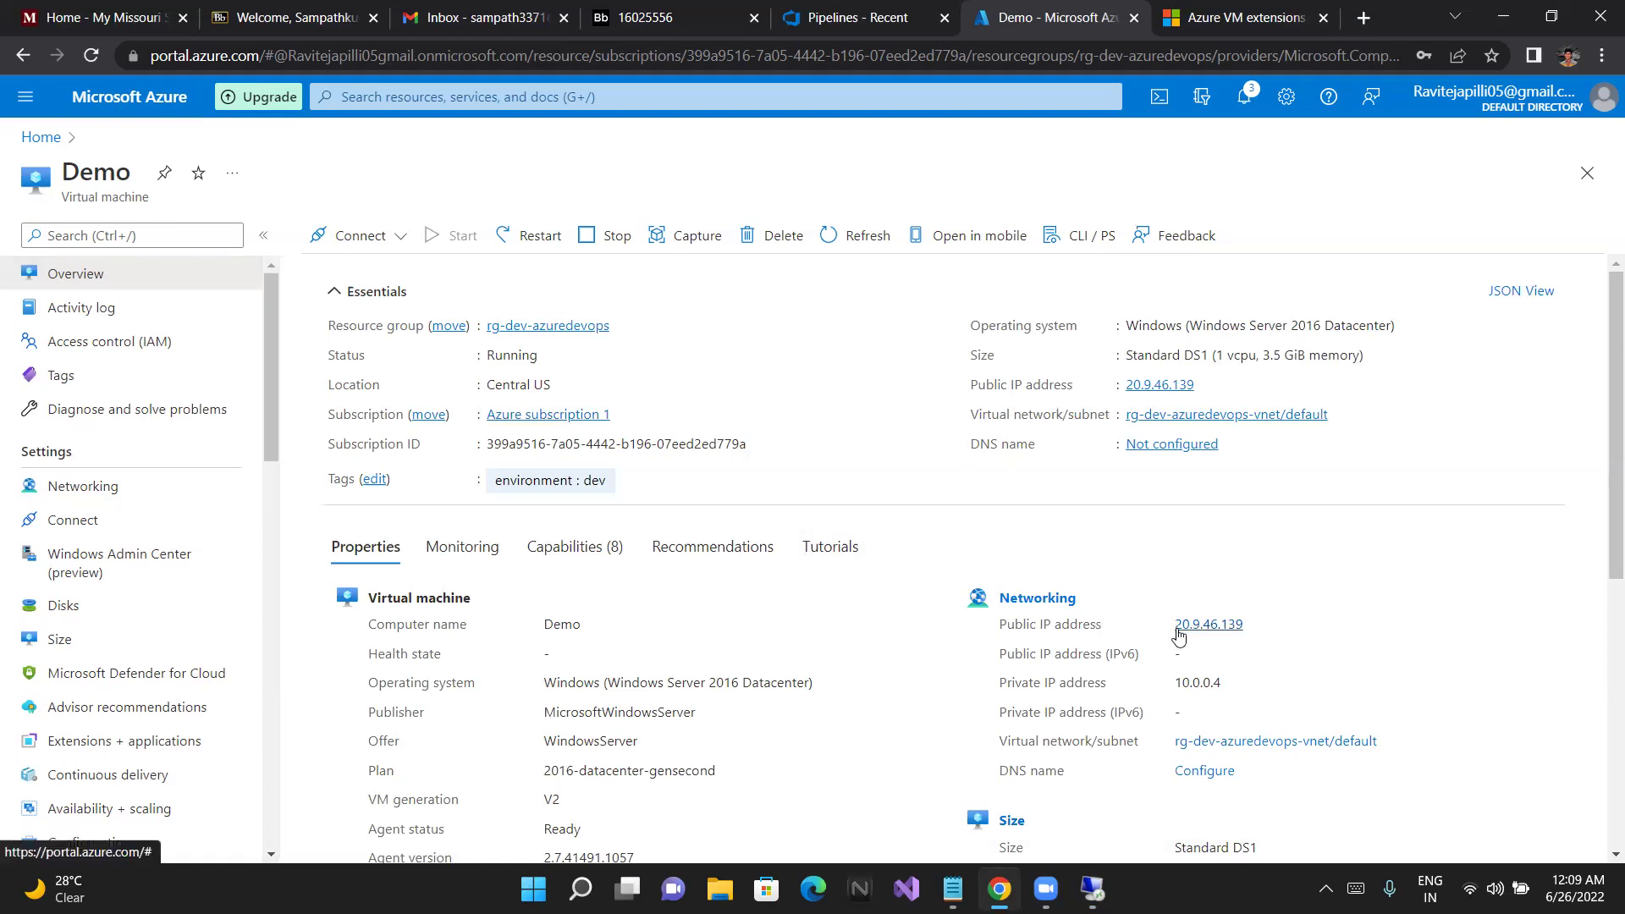
Enter the public IP 20.9.46.139 in Remote Desktop's Computer box and connect
drag(1168, 625, 1275, 624)
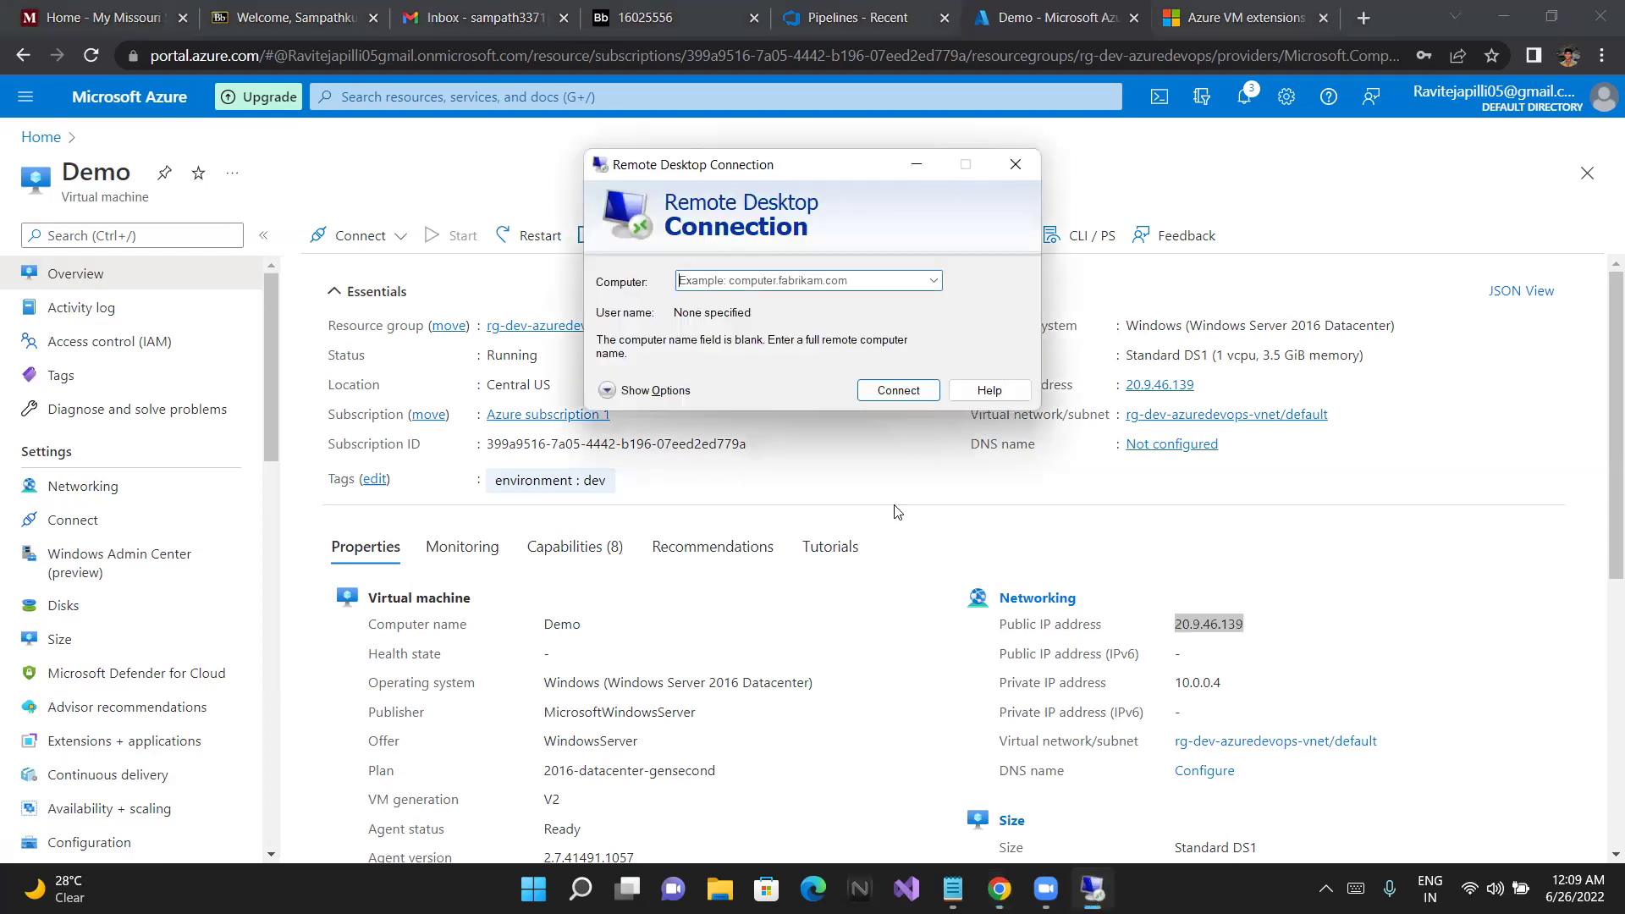
click(775, 283)
right_click(775, 283)
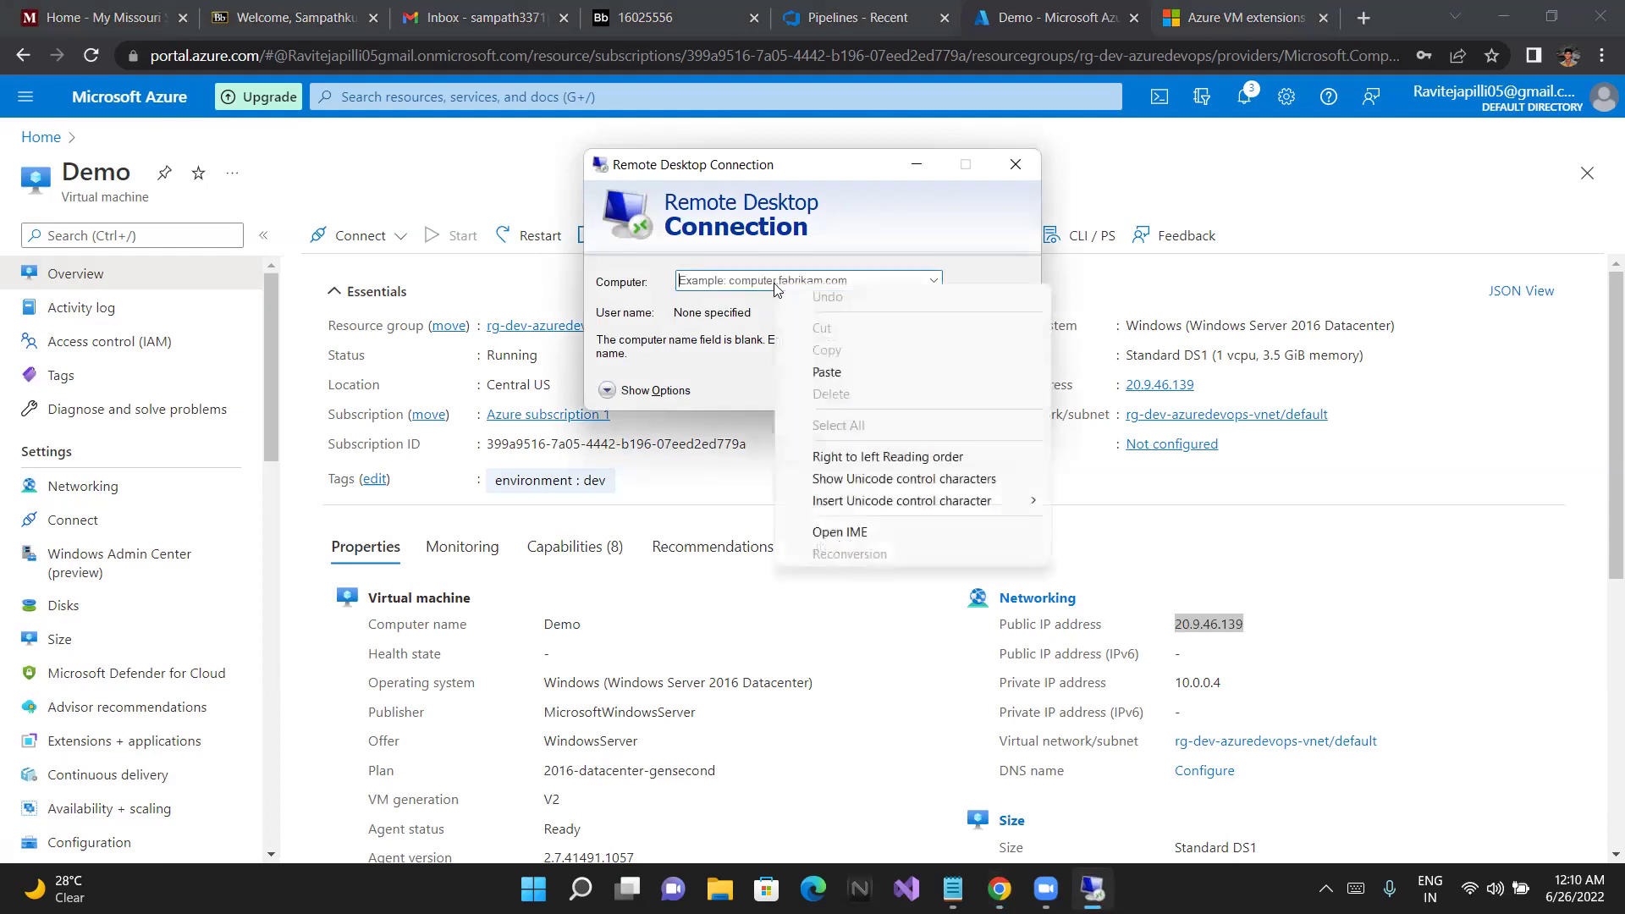
click(825, 371)
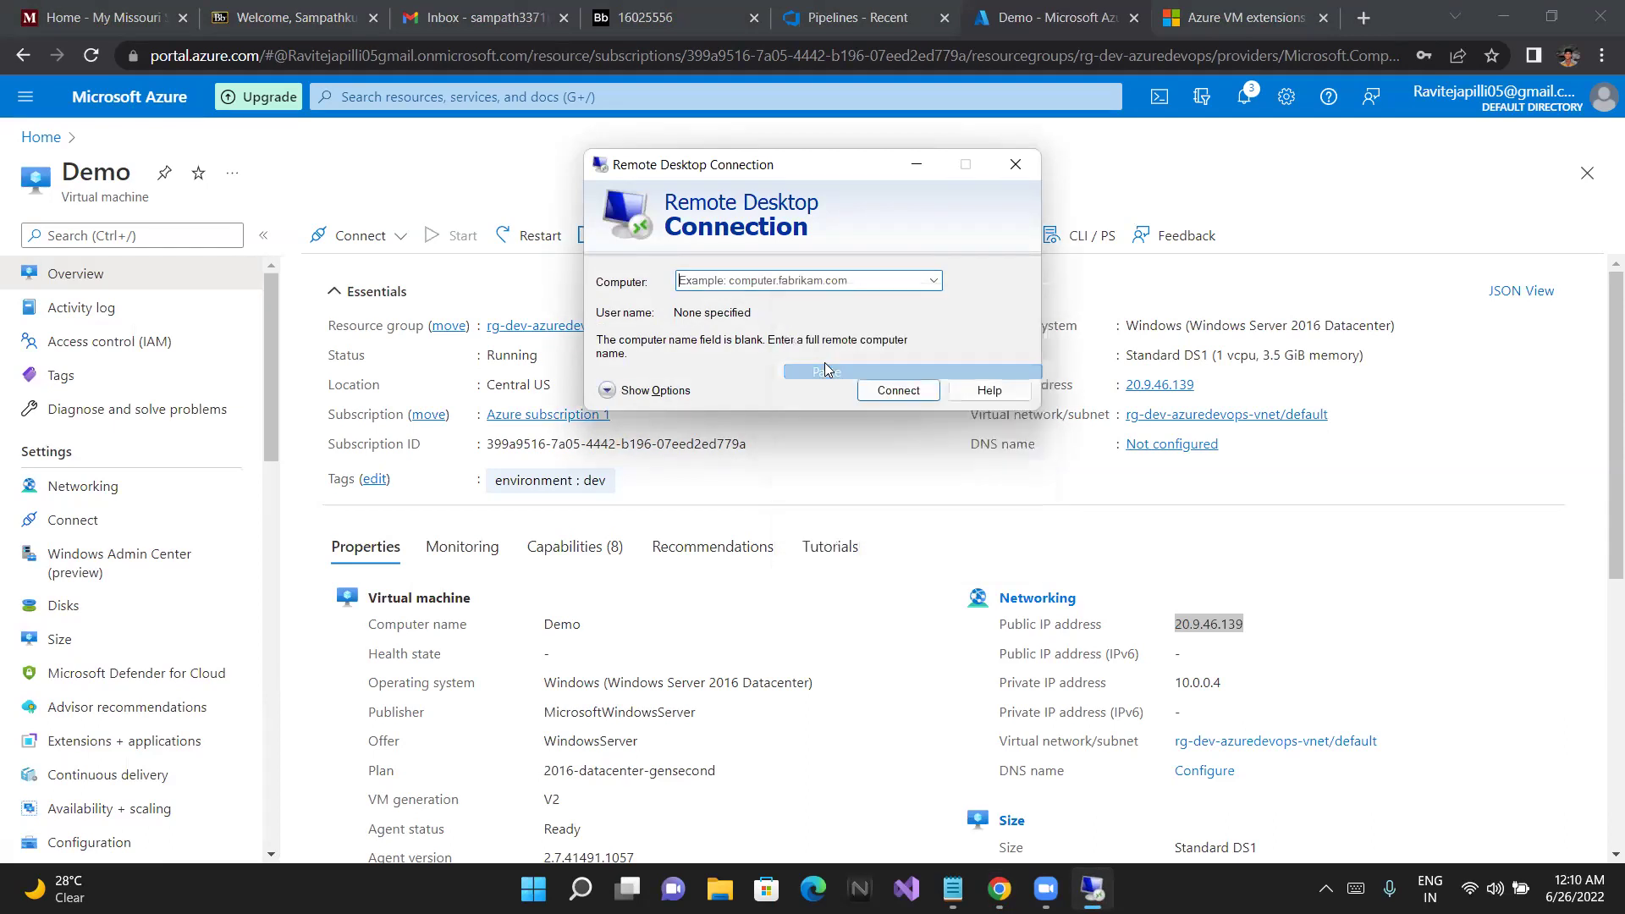
right_click(775, 286)
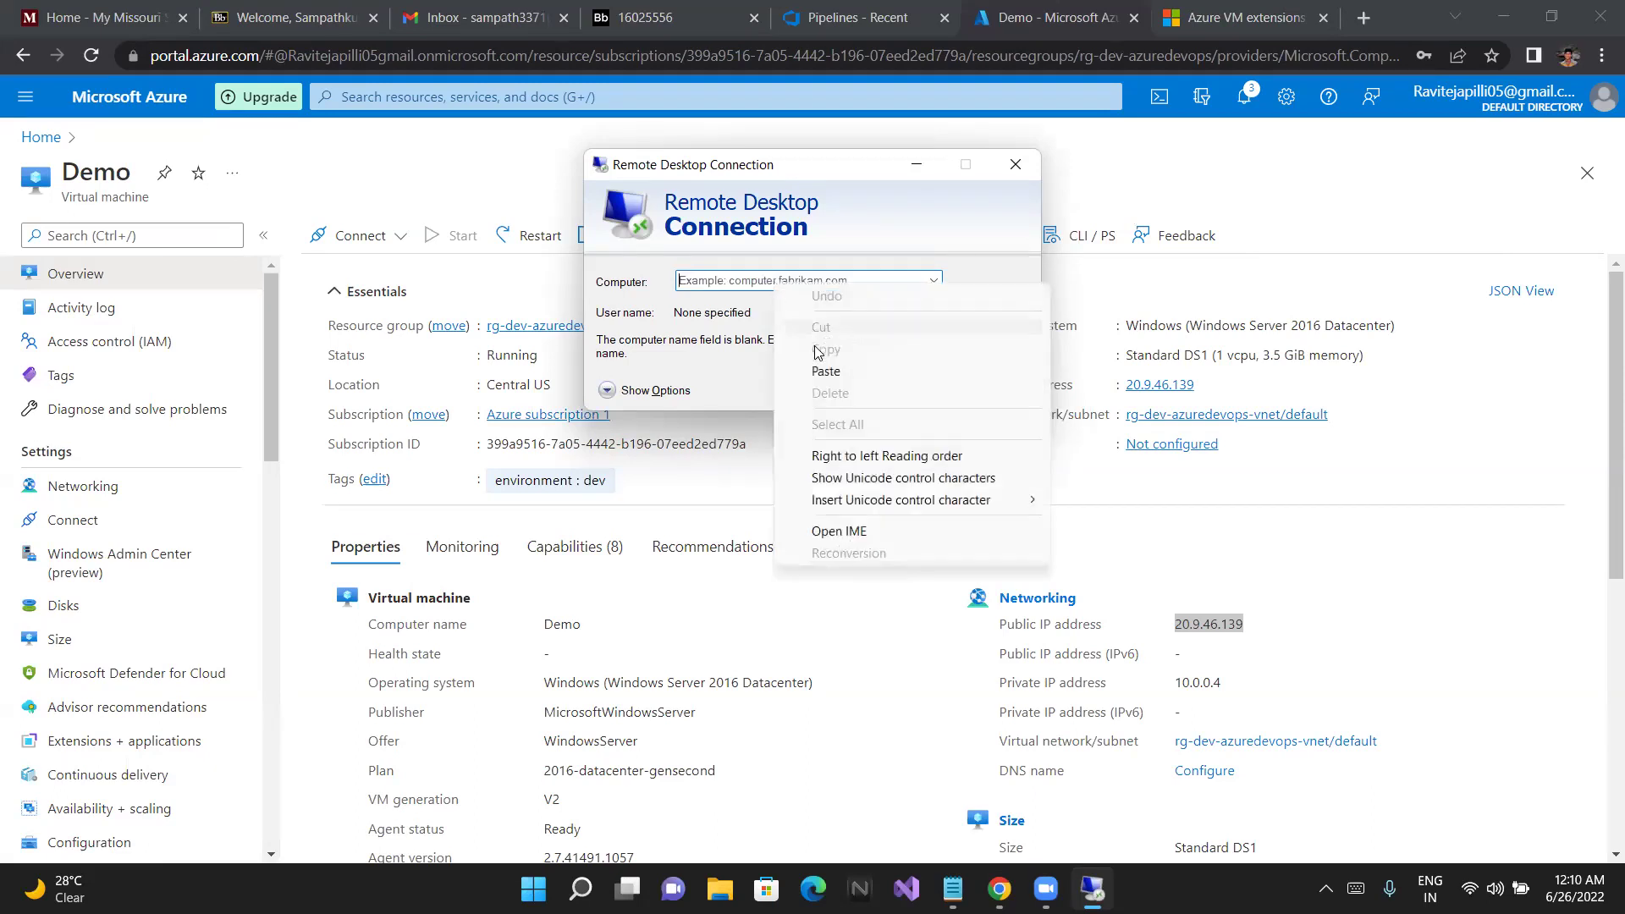
click(817, 373)
click(734, 278)
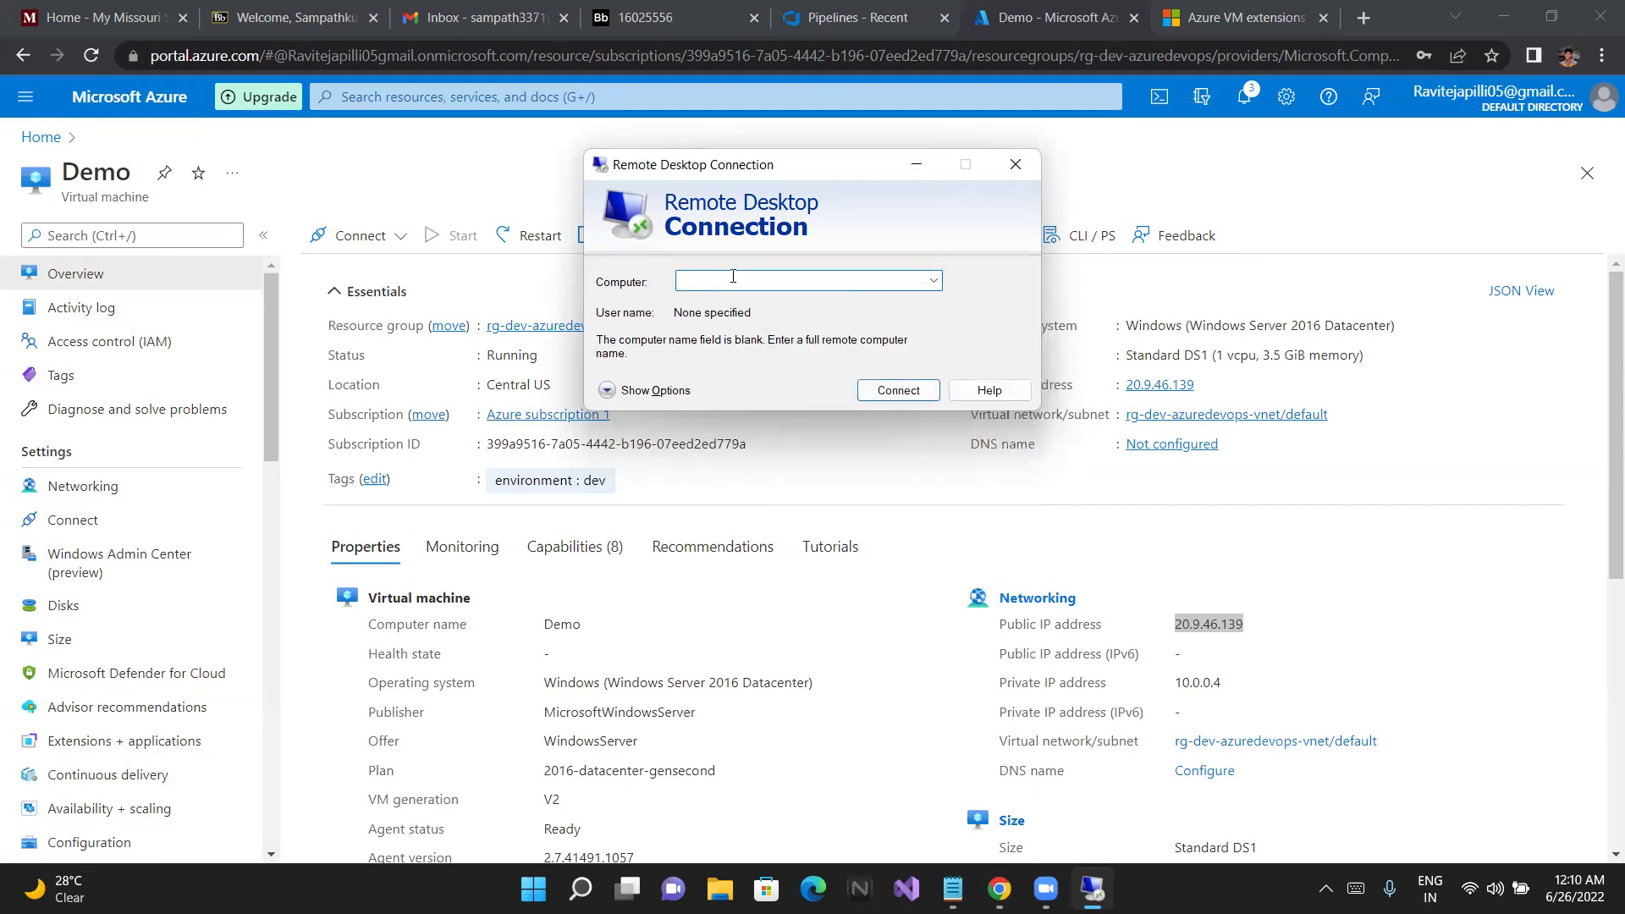
text(20)
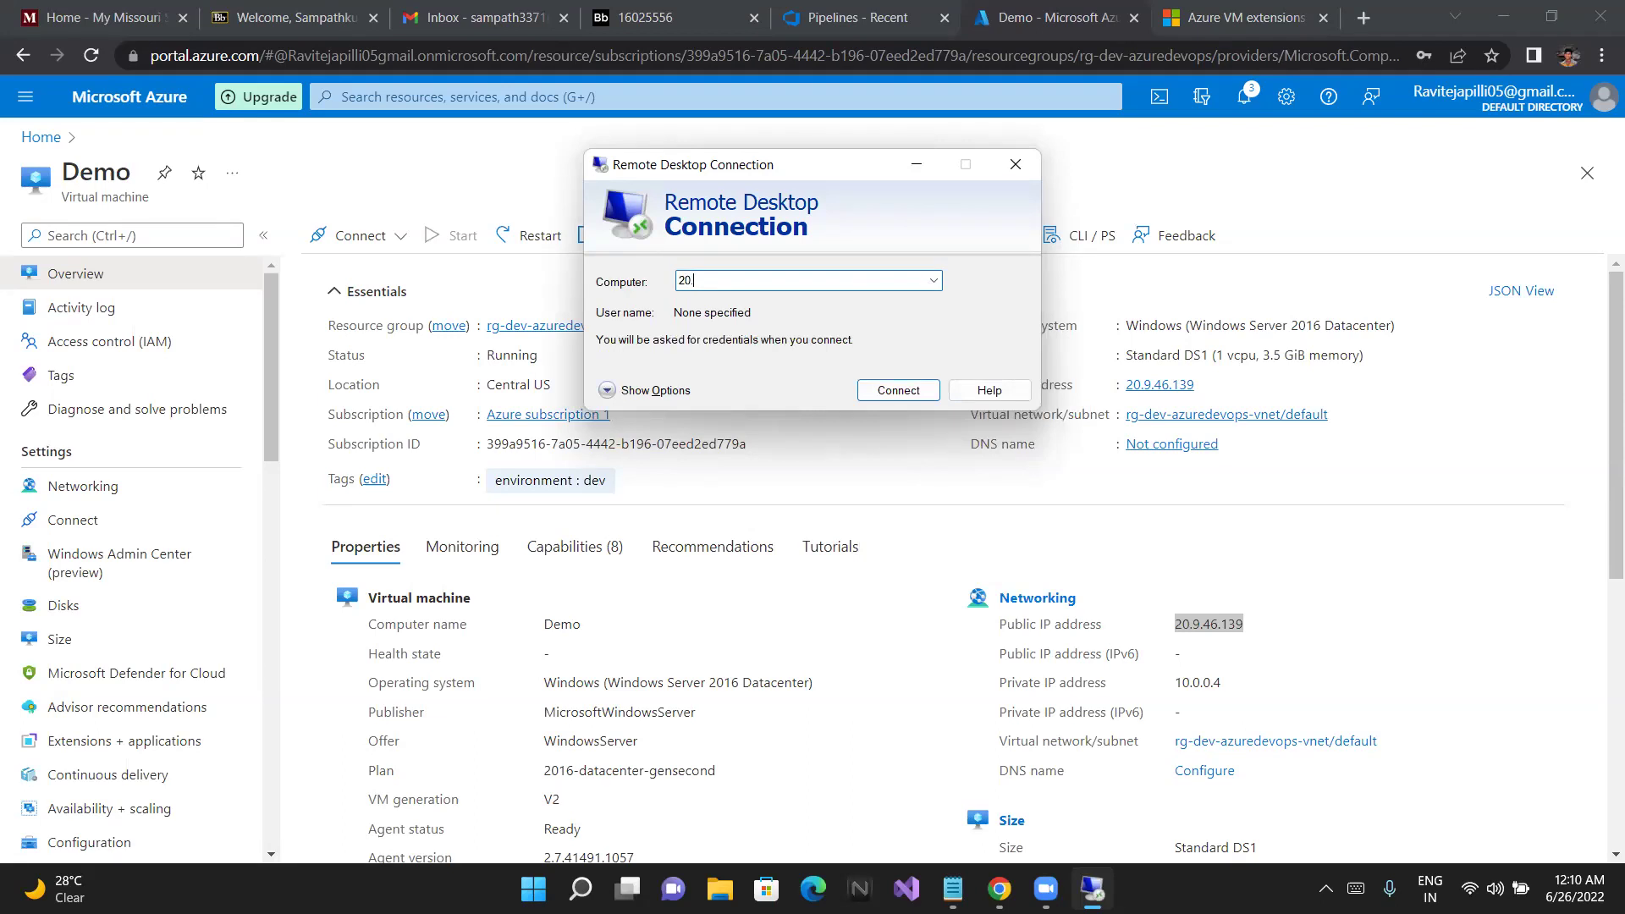
text(.9.46.139)
click(897, 391)
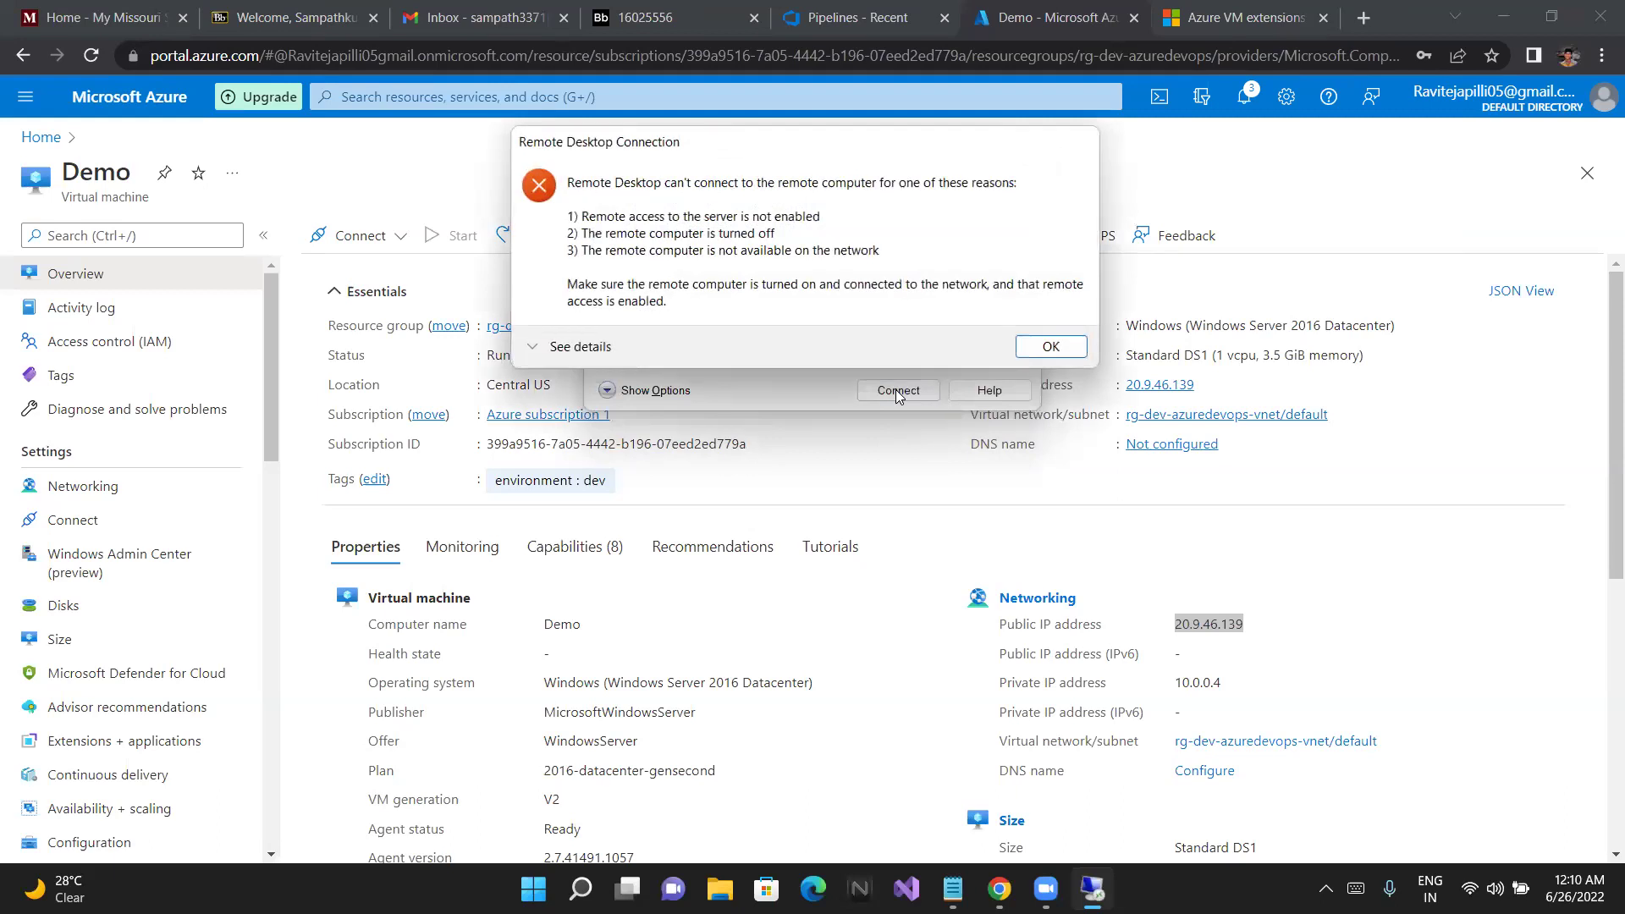
Dismiss the can't-connect error, close Remote Desktop Connection, and deselect the IP text
click(1033, 346)
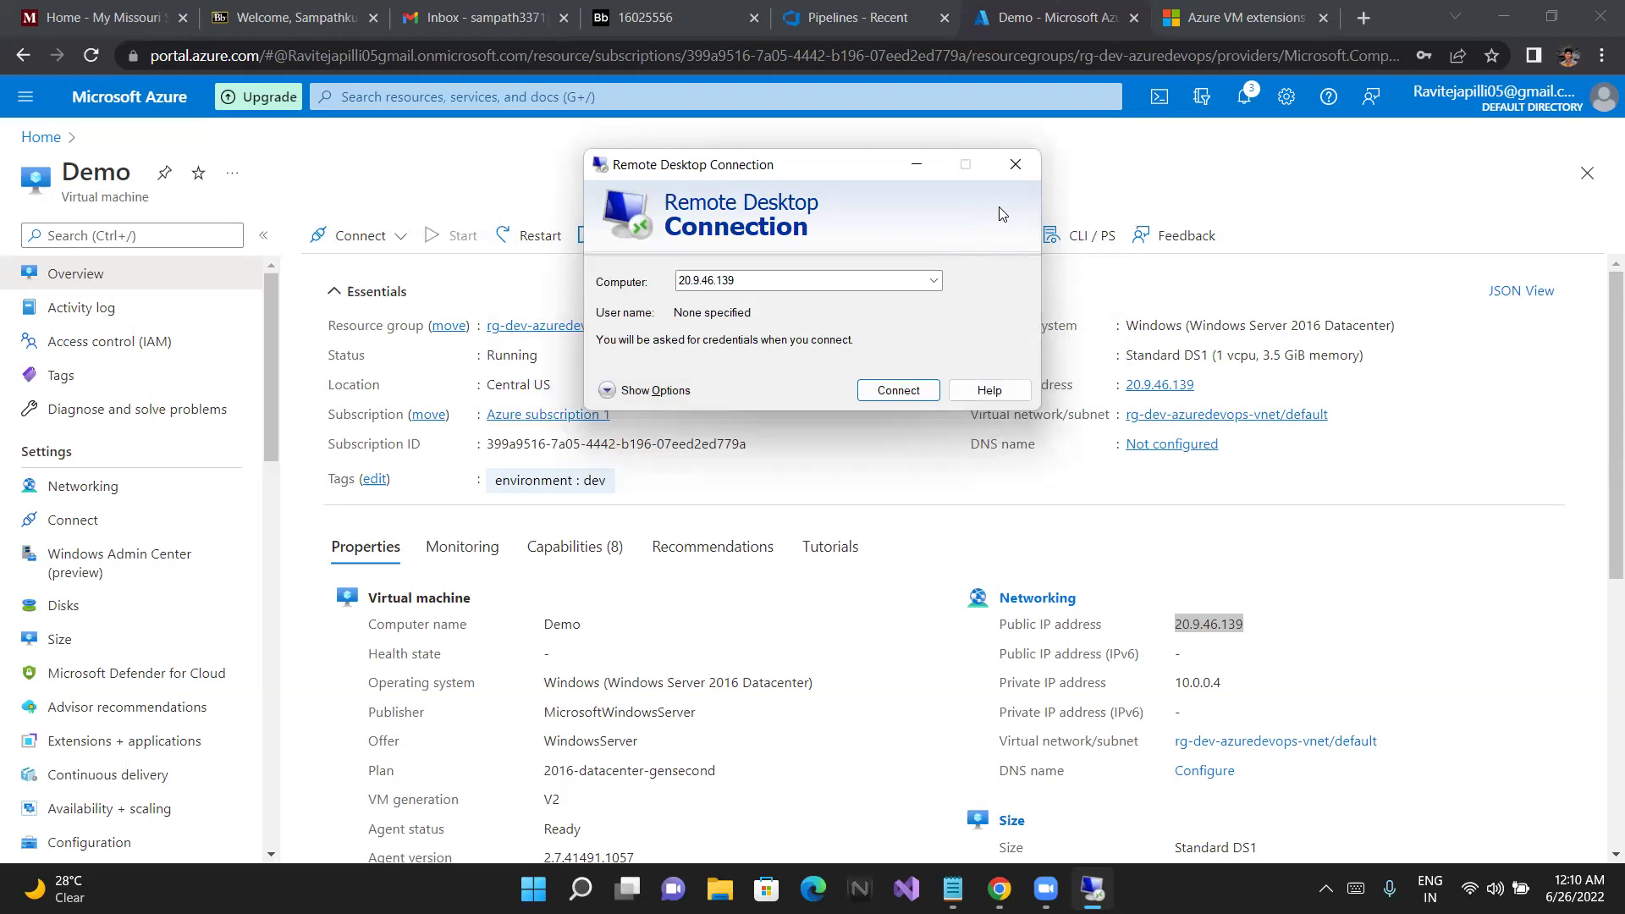
click(1016, 164)
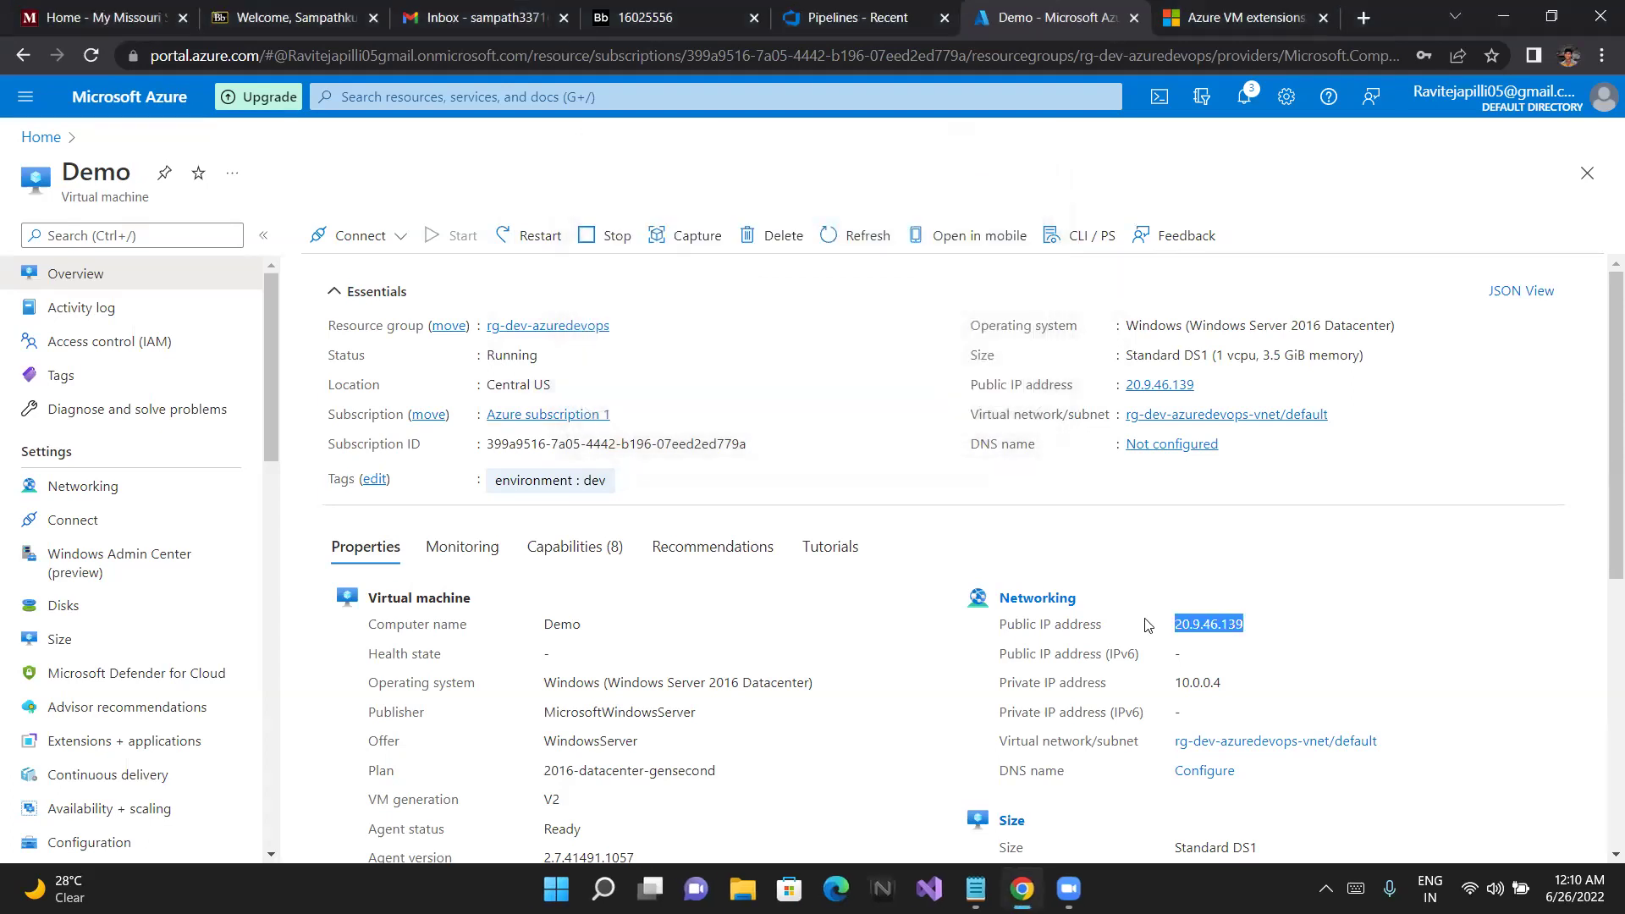
click(1145, 624)
Open the Connect dropdown at the top of Demo's overview page
scroll(1027, 673, down, 1)
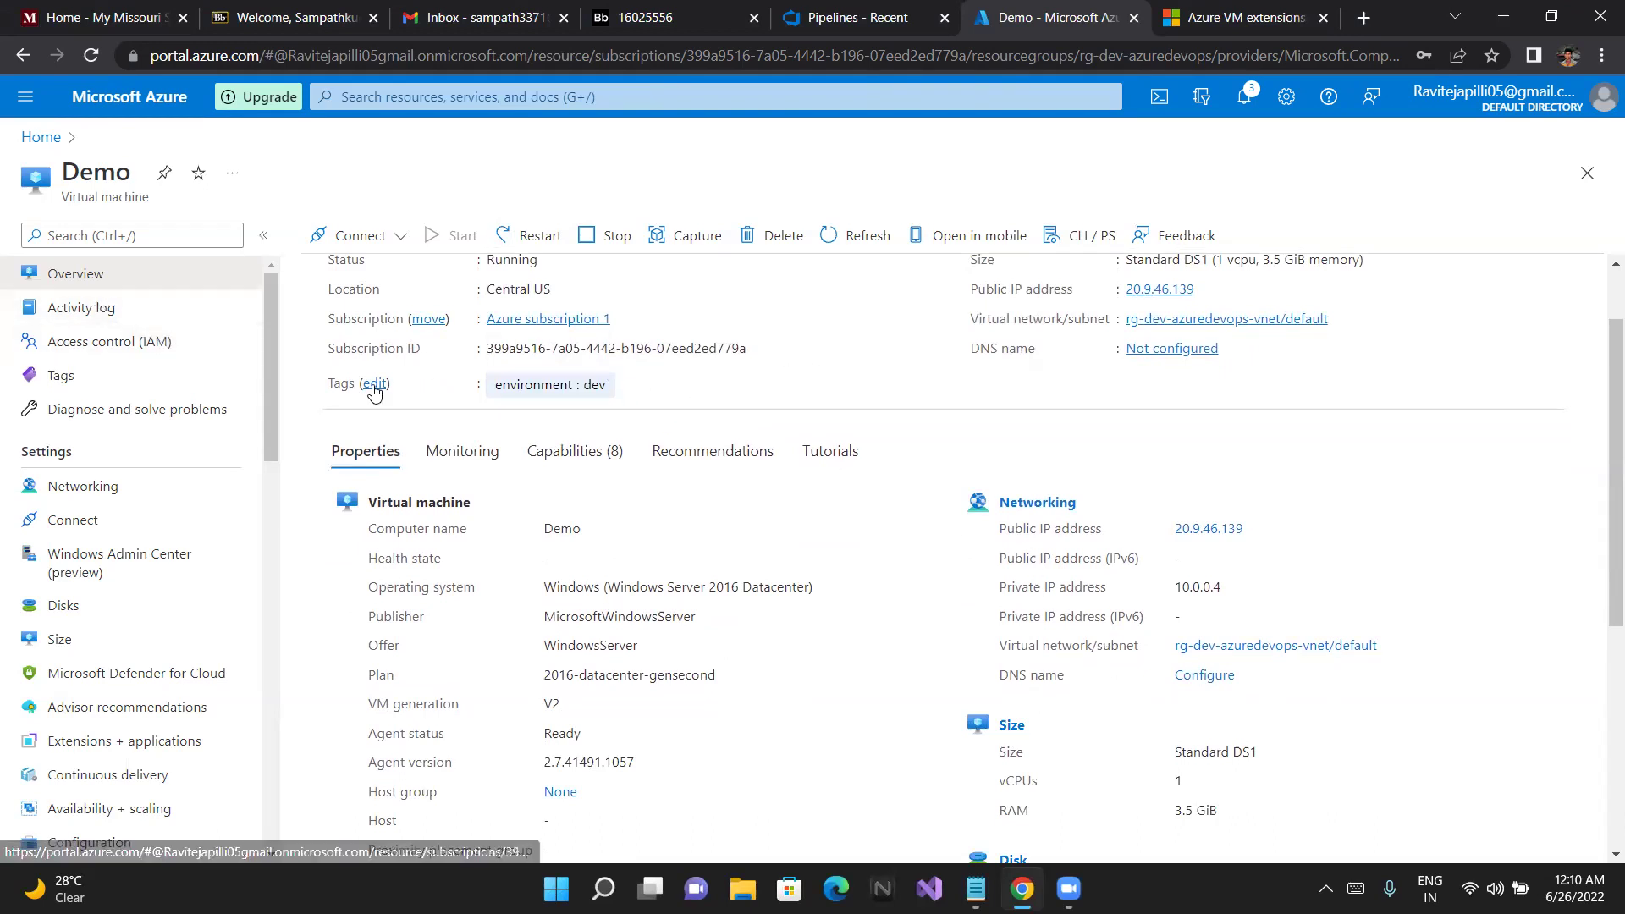
scroll(744, 511, down, 1)
scroll(508, 449, up, 4)
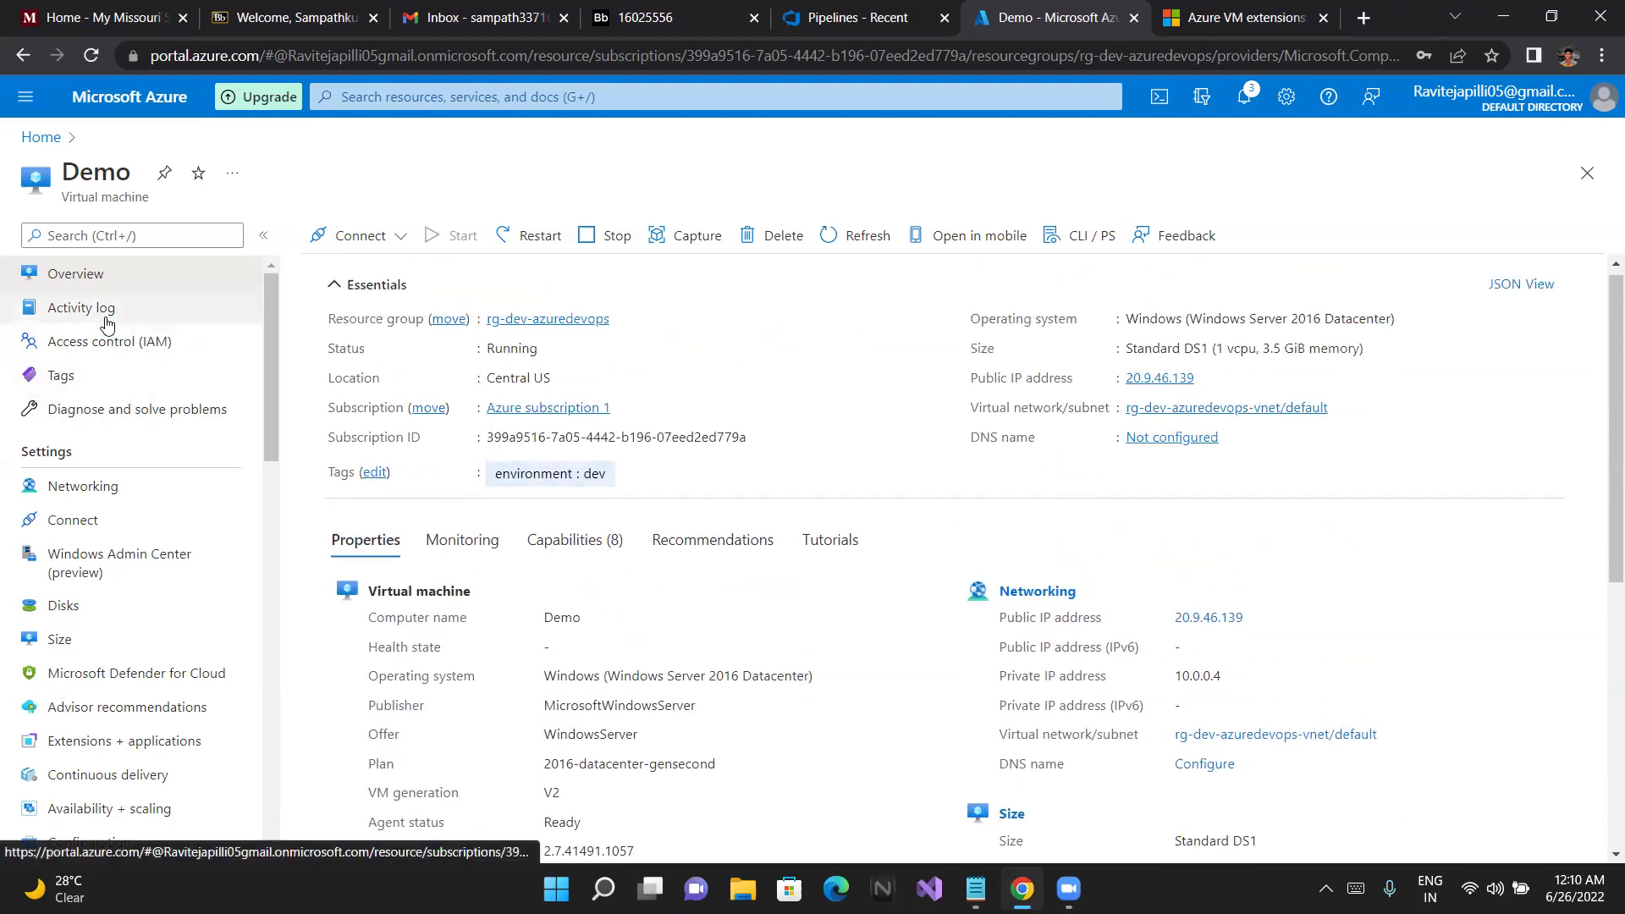
click(361, 236)
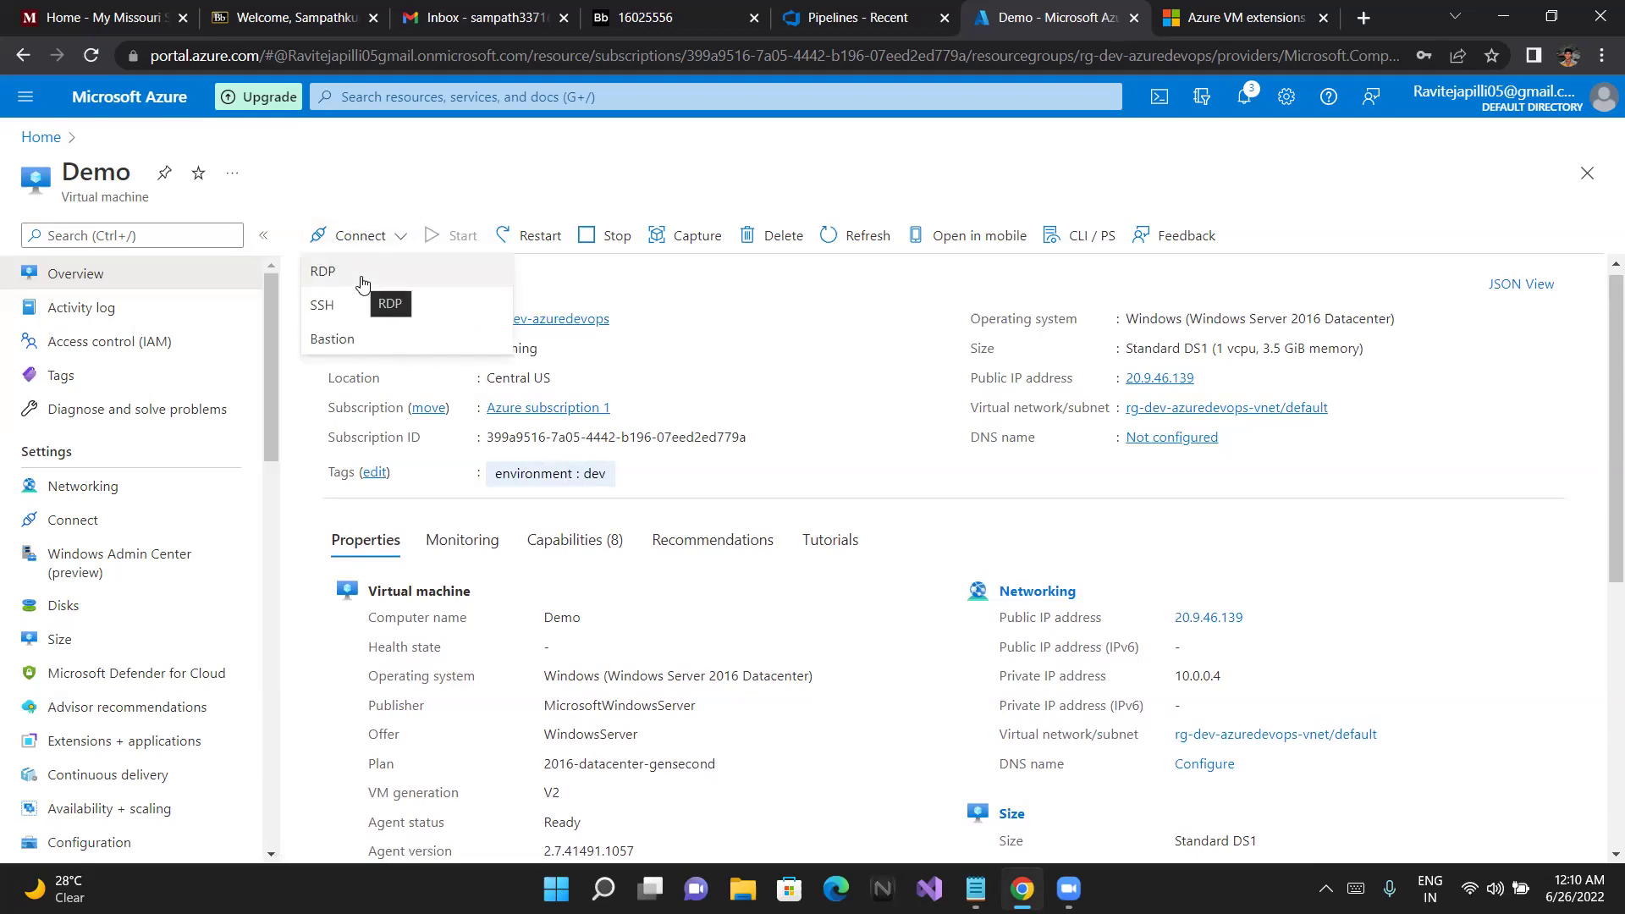
Open Demo's Bastion connection page and enter the VM admin username
click(362, 341)
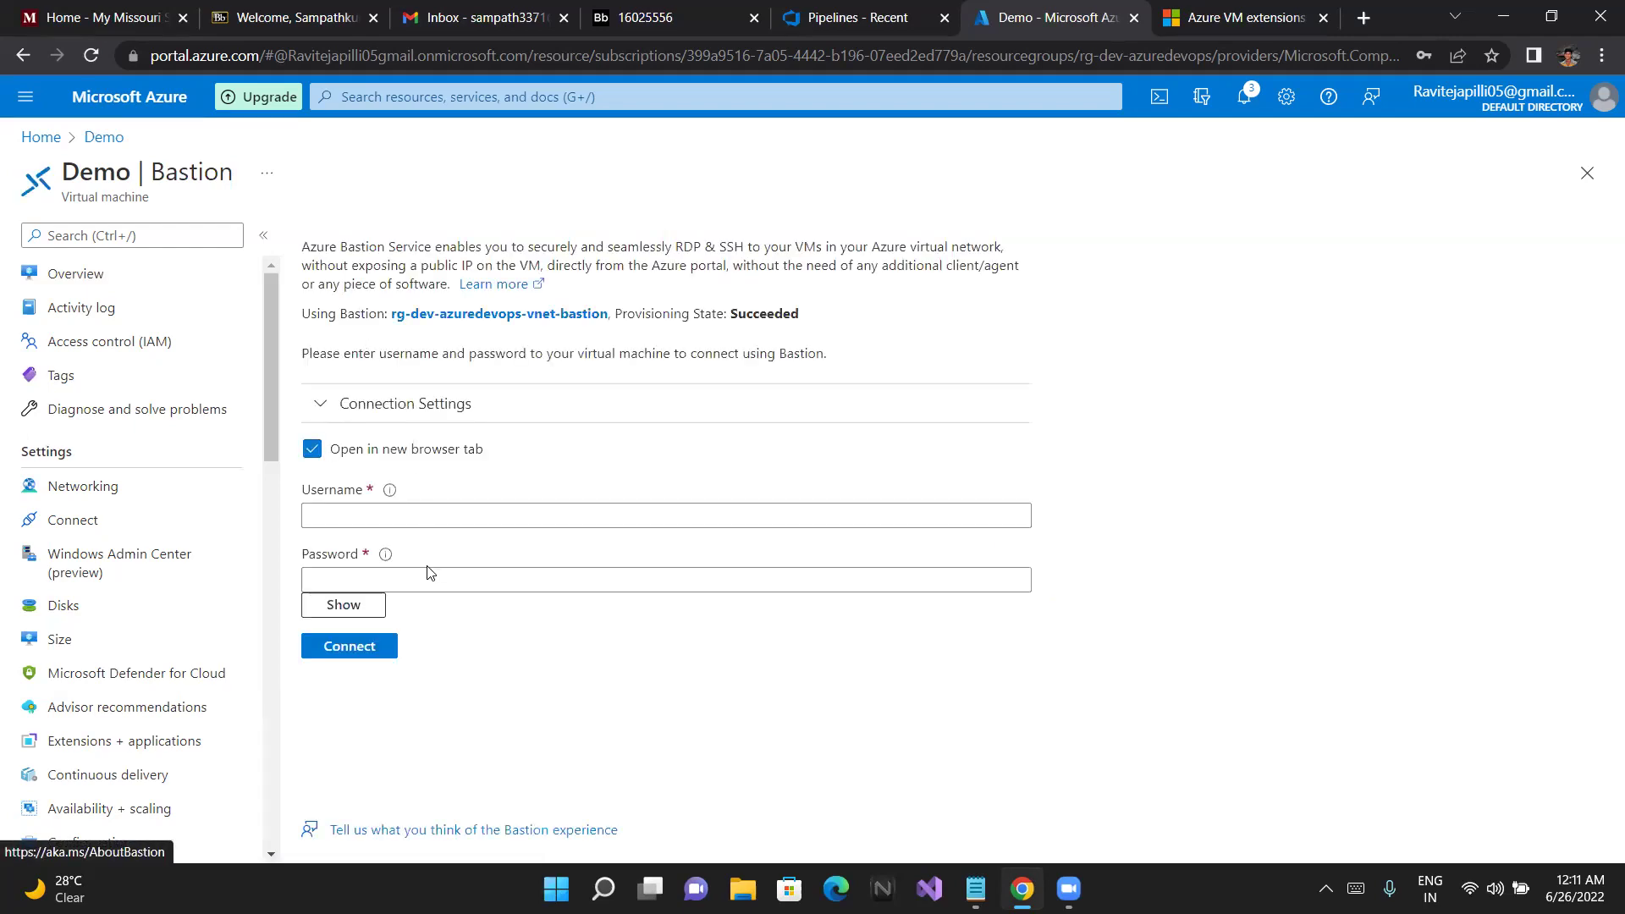
click(398, 517)
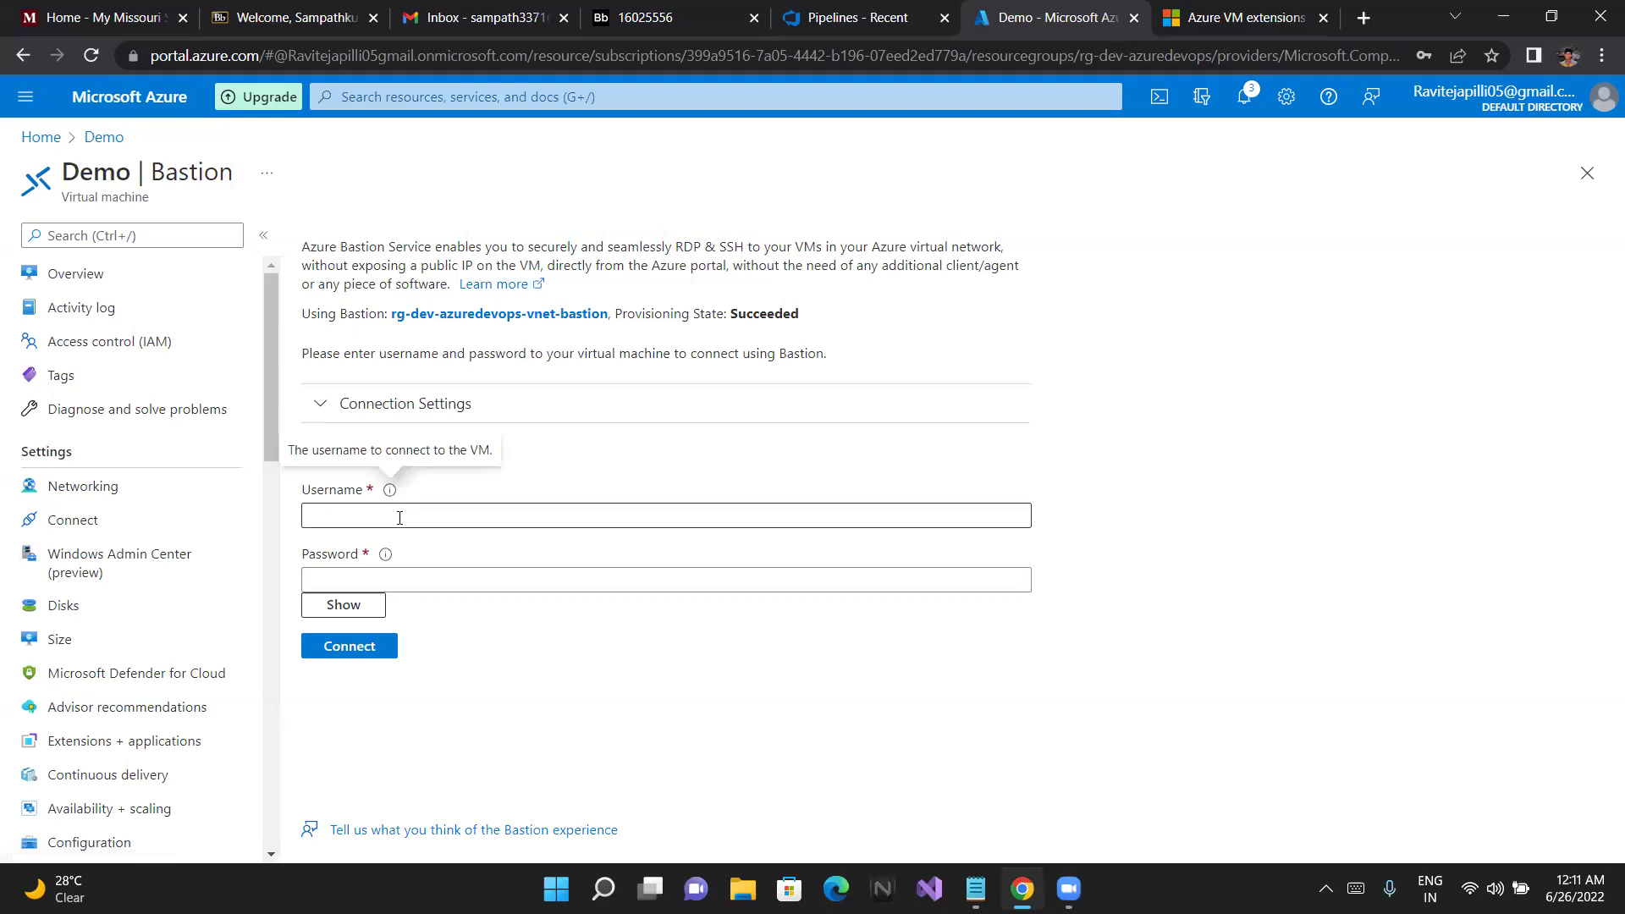
text(ami)
key(BackSpace)
text(dmindemo)
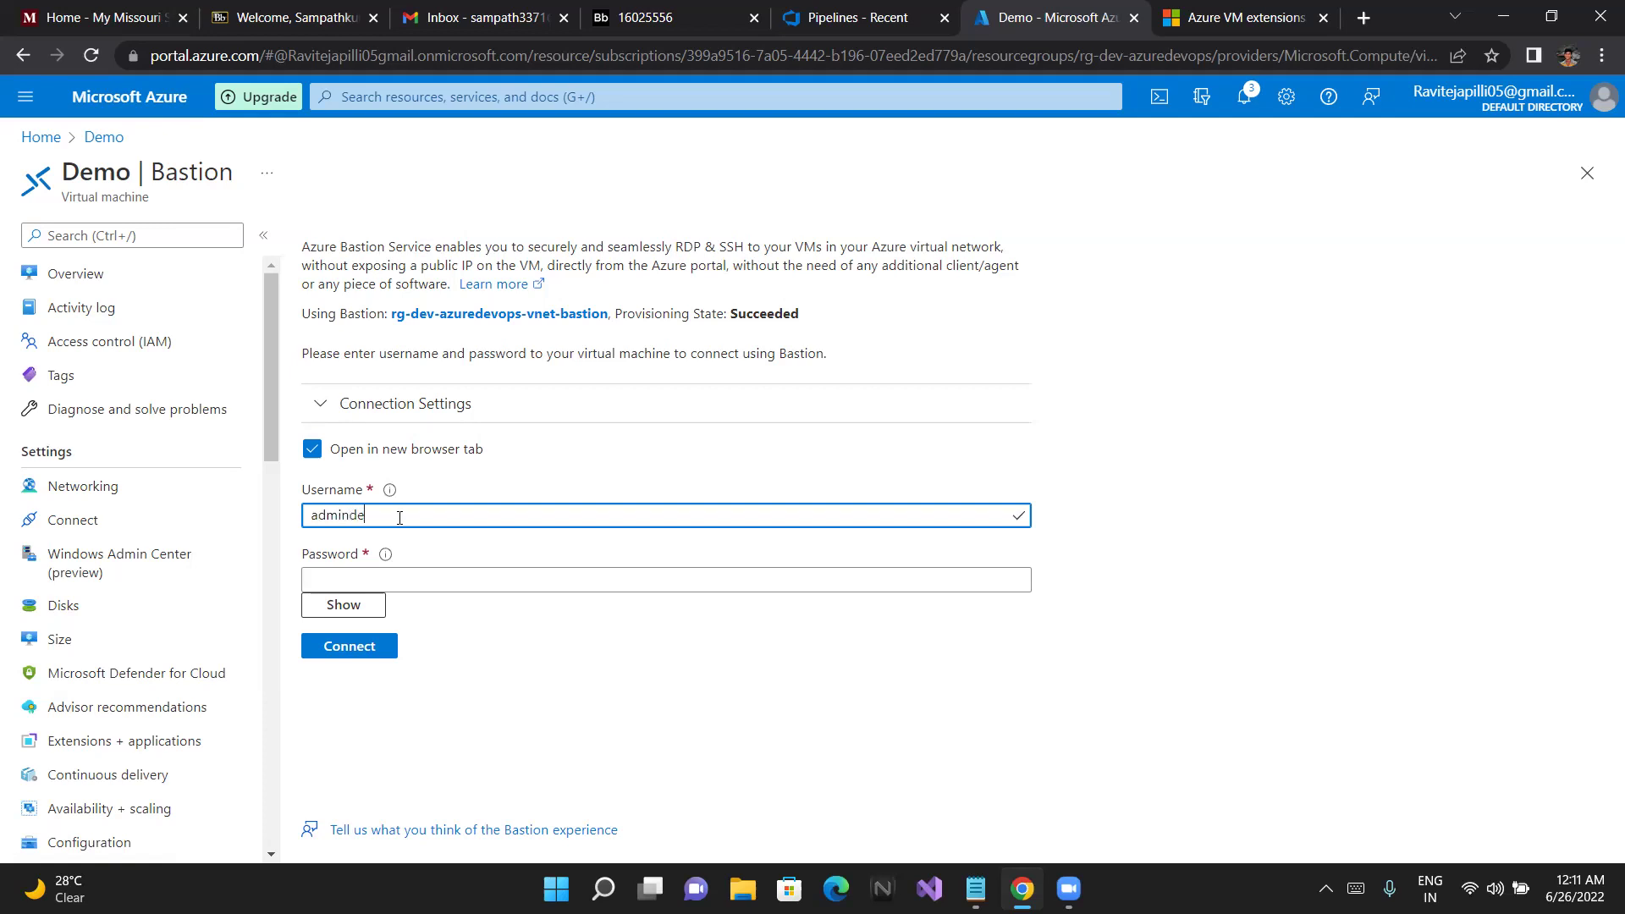
key(Tab)
key(Tab)
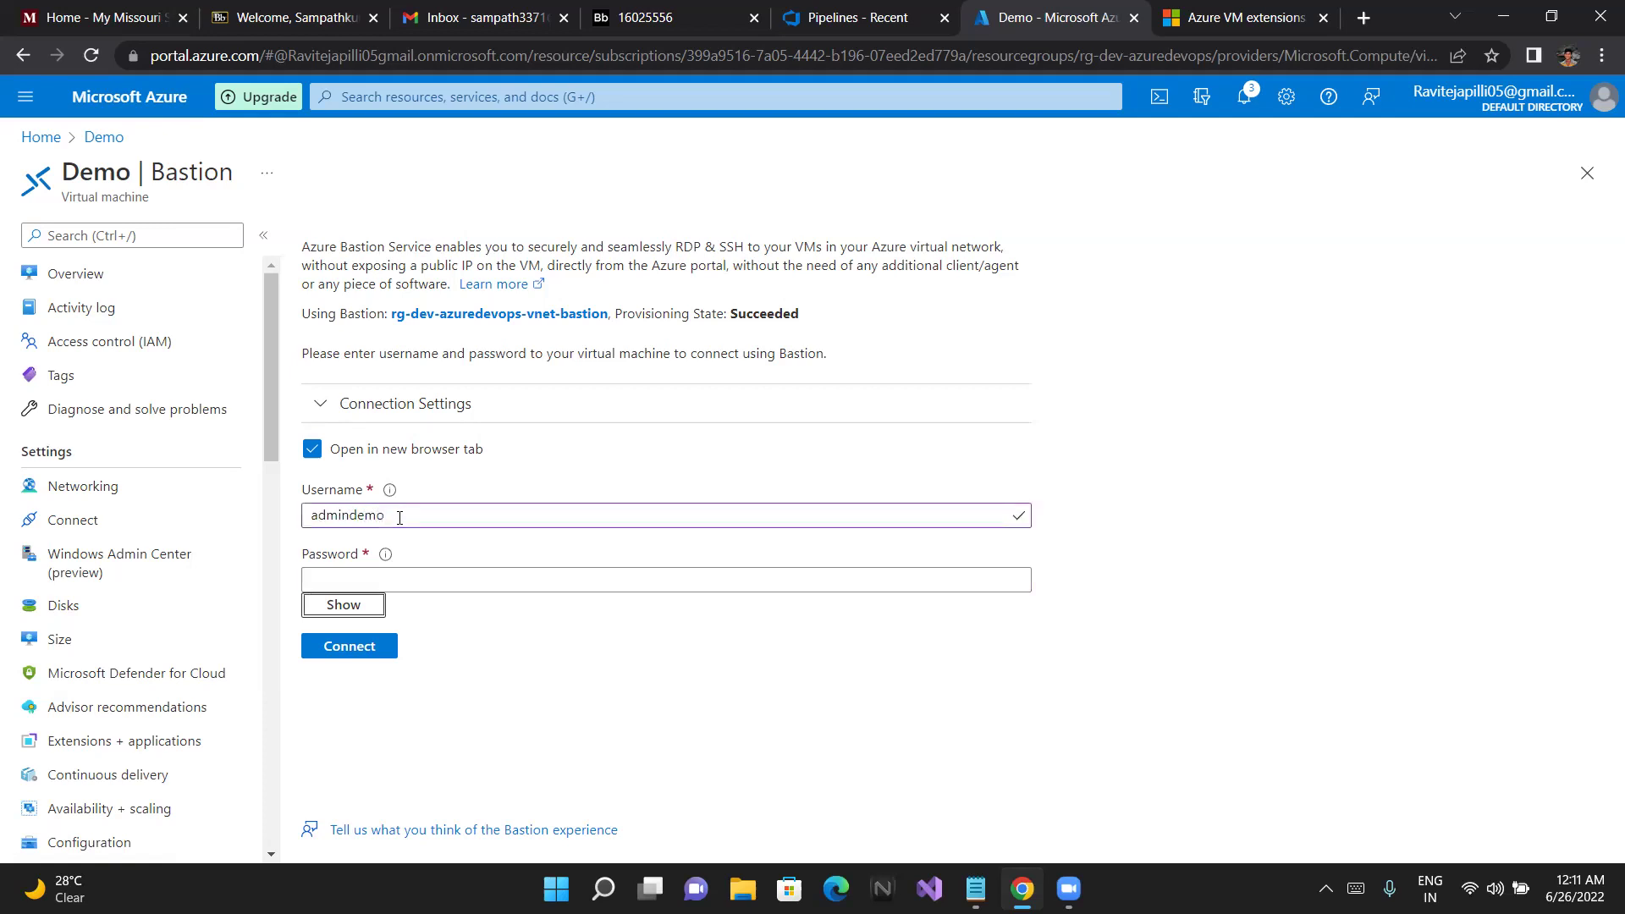
Enter and verify the admin password, then start the Bastion connection
click(392, 575)
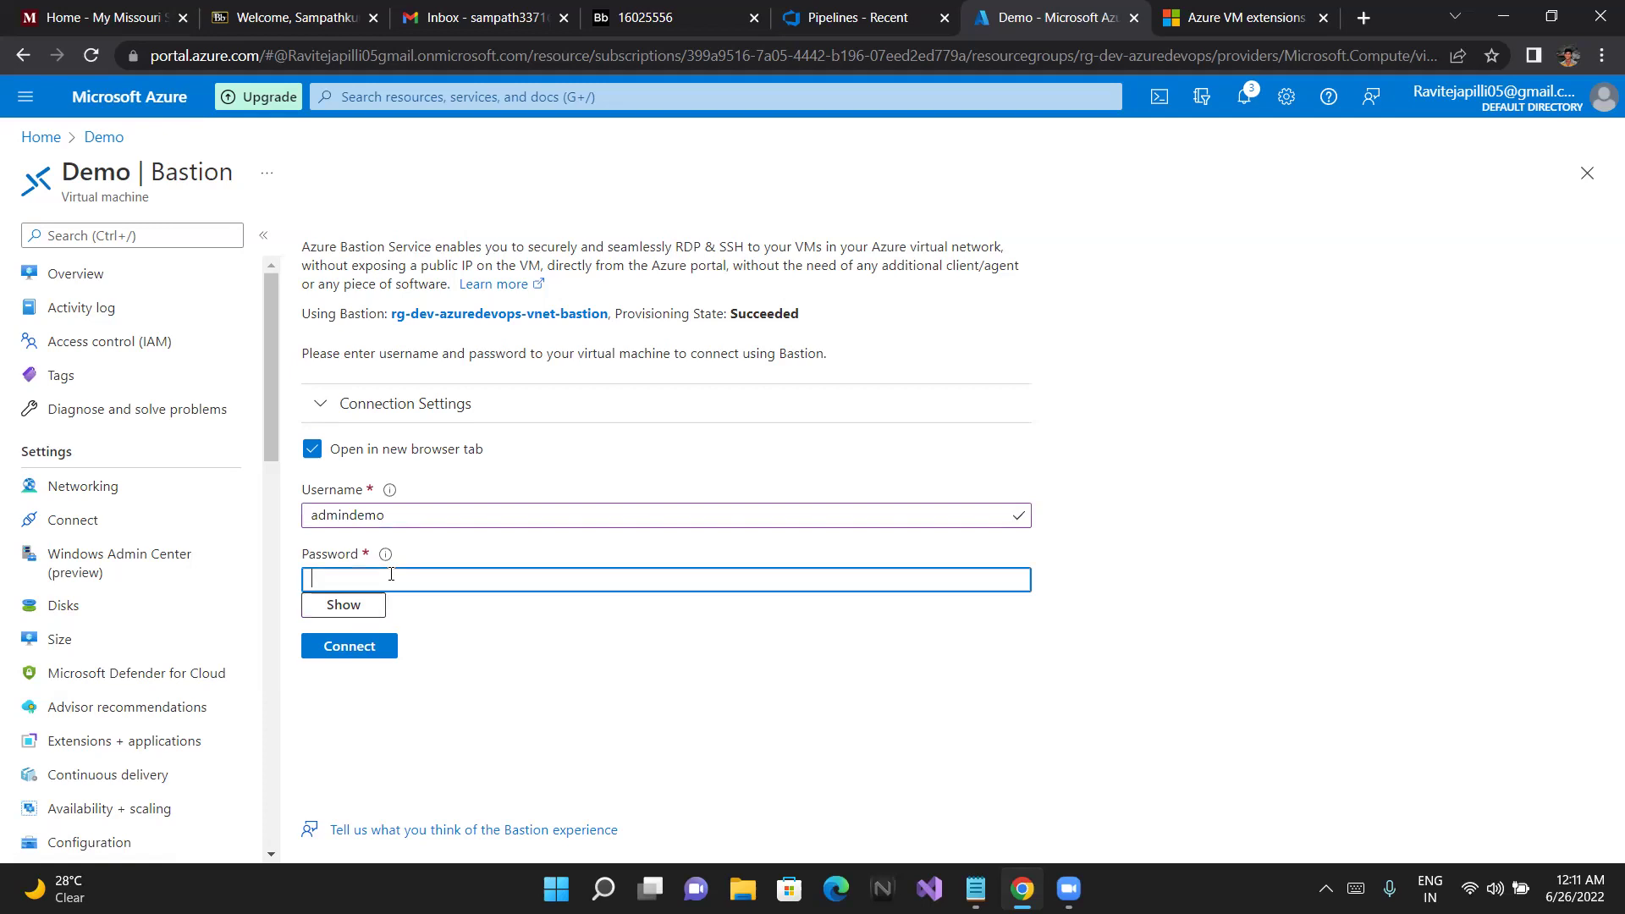
text(••••••)
key(BackSpace)
key(BackSpace)
key(BackSpace)
key(BackSpace)
key(BackSpace)
key(BackSpace)
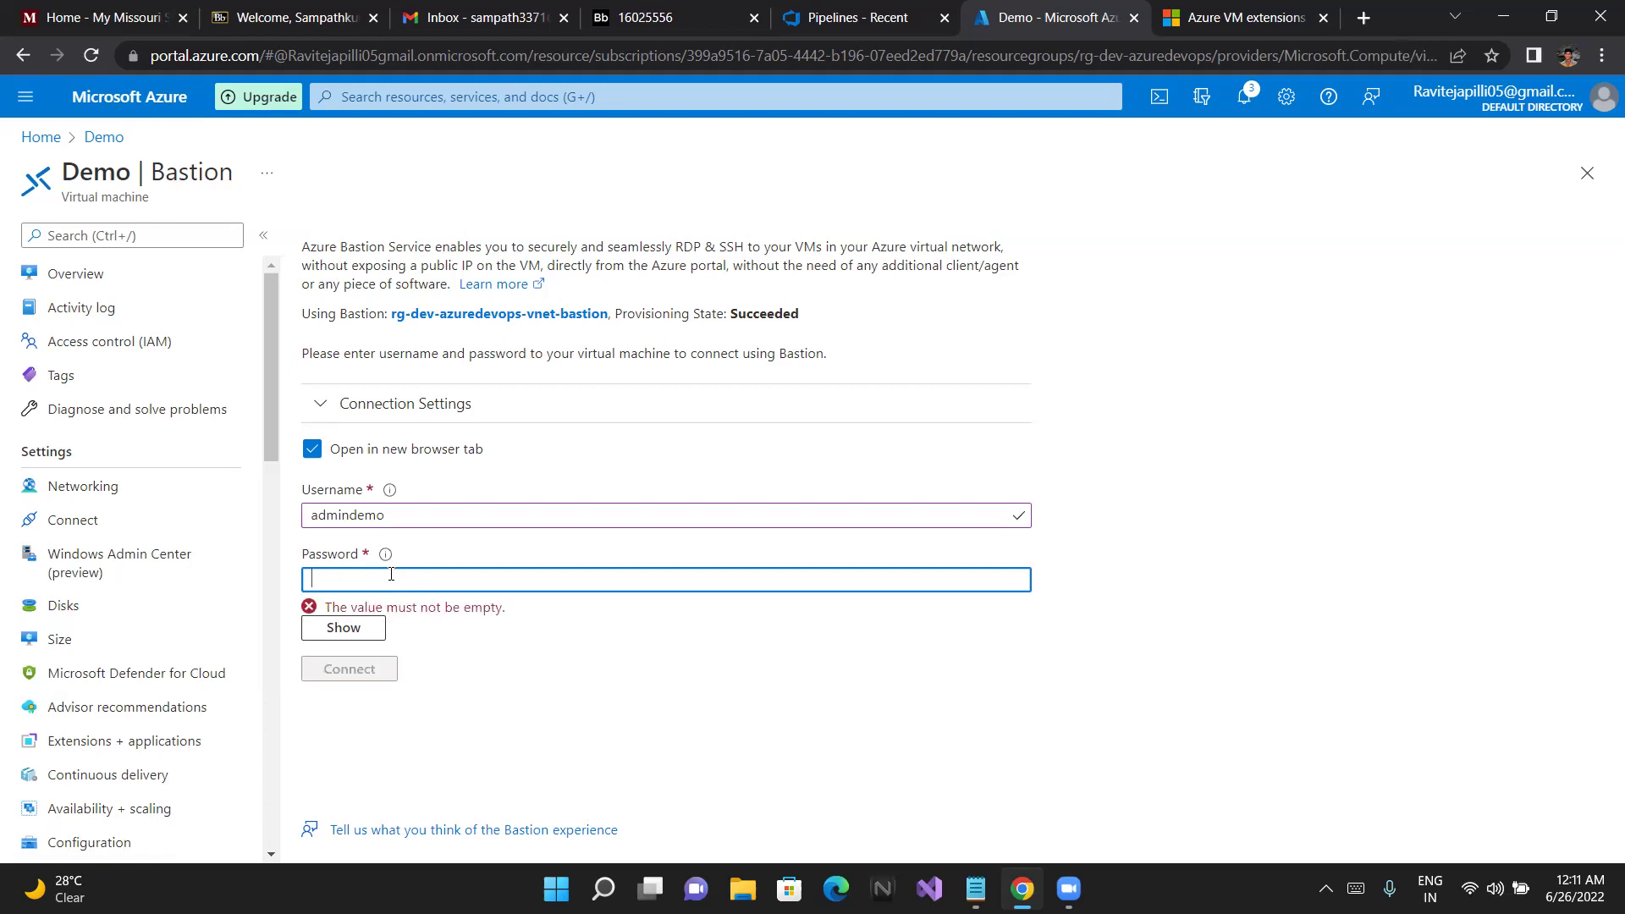
text(••••••••••)
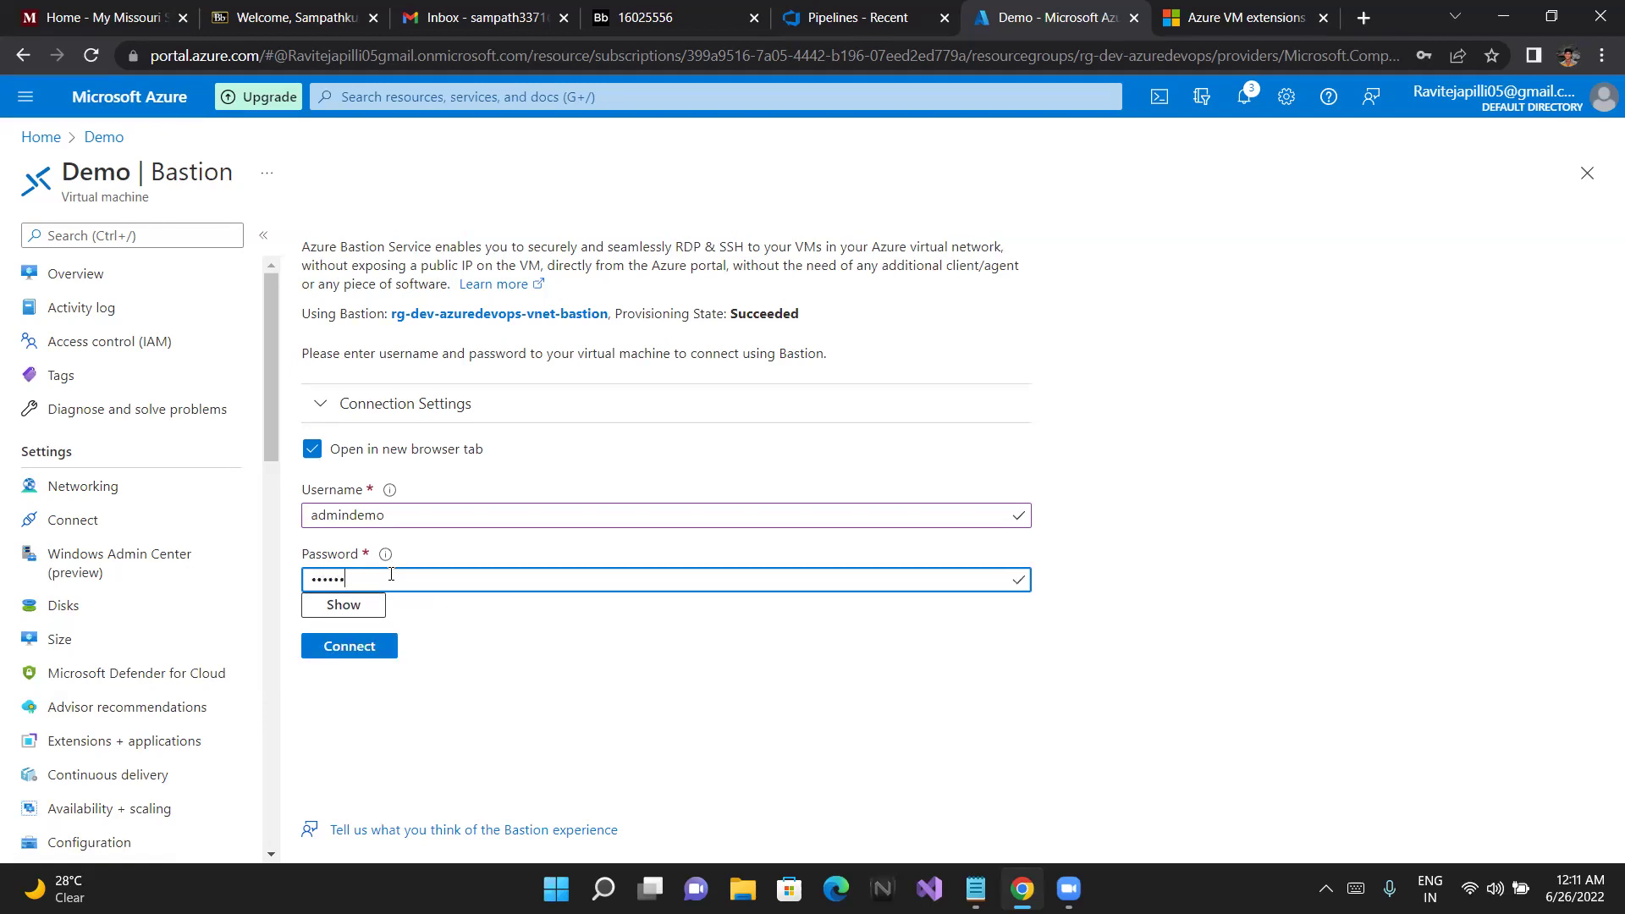
text(•)
click(362, 607)
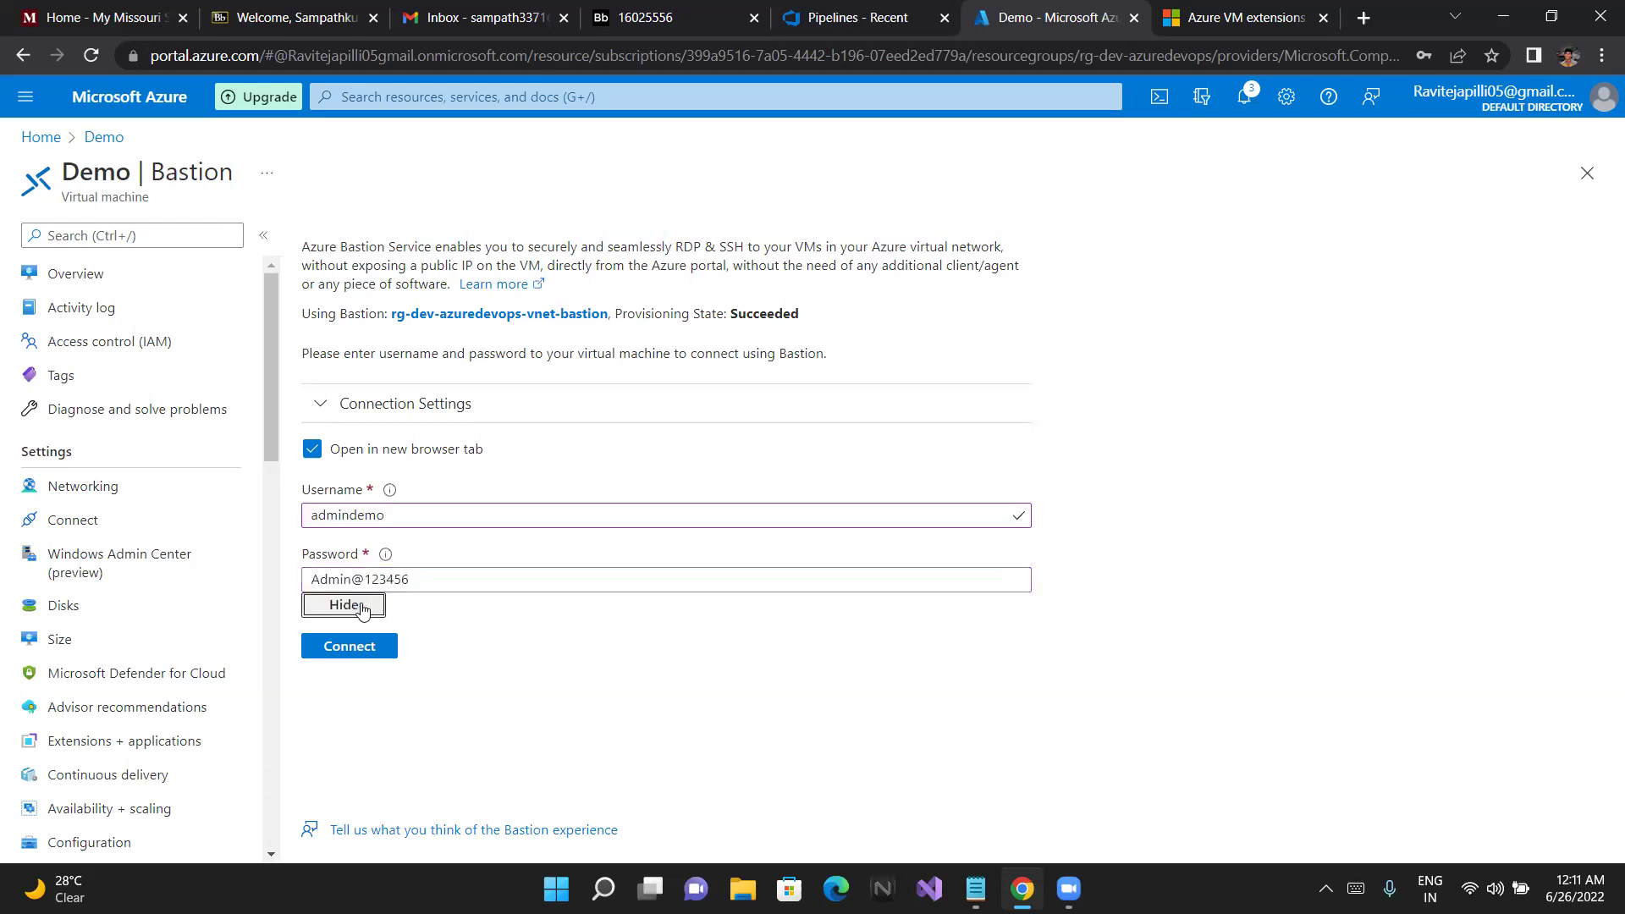
click(362, 607)
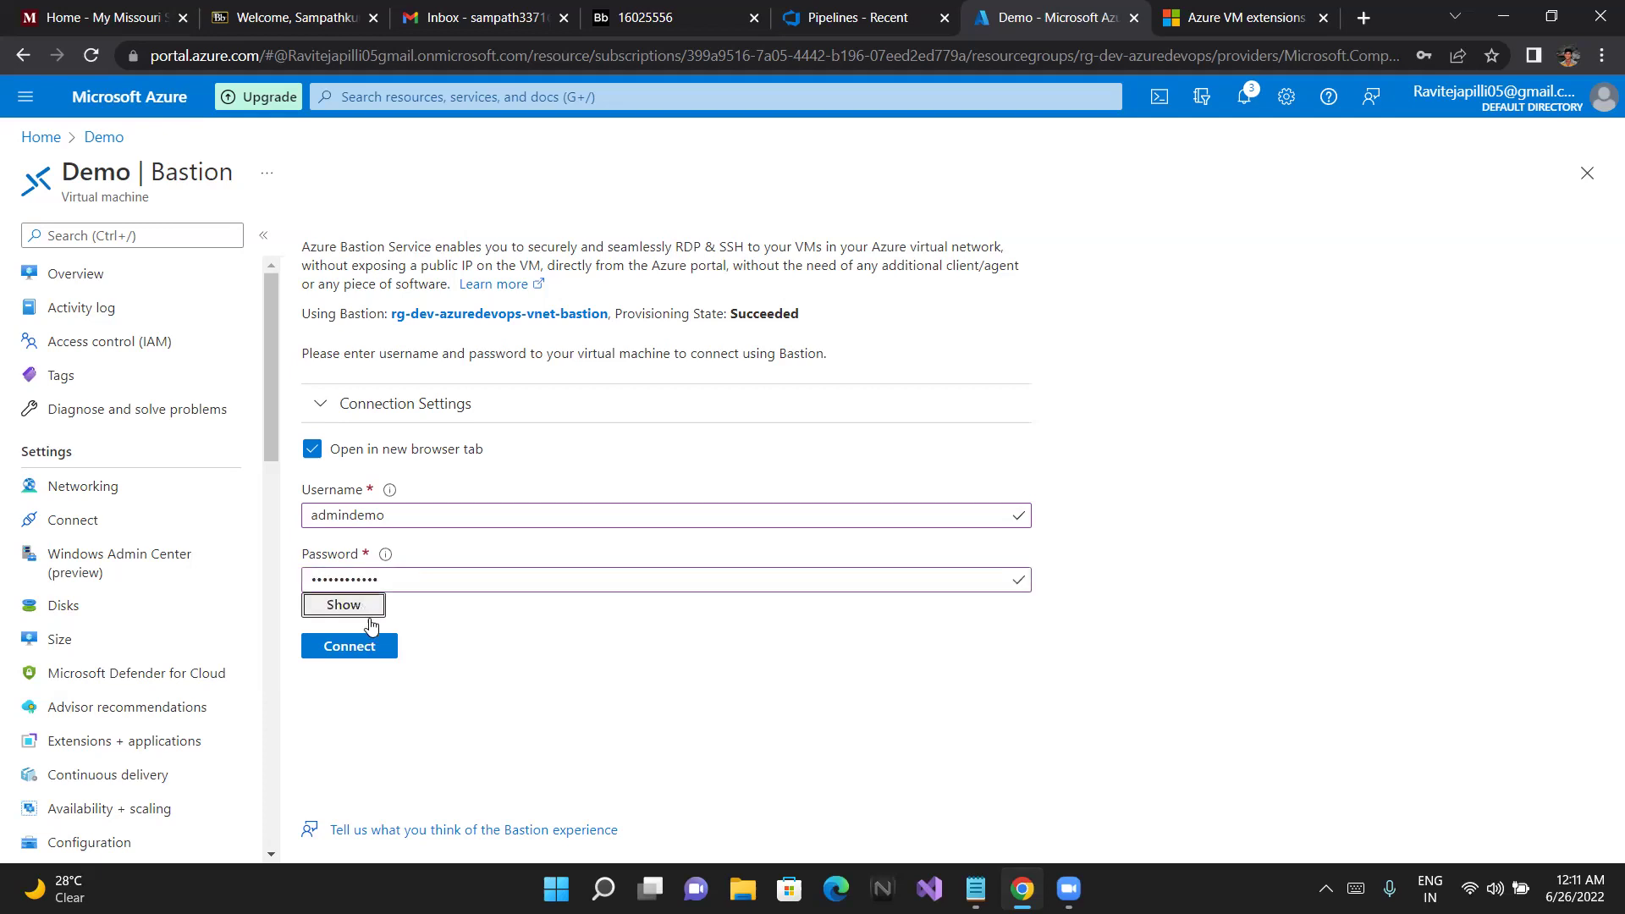
click(370, 647)
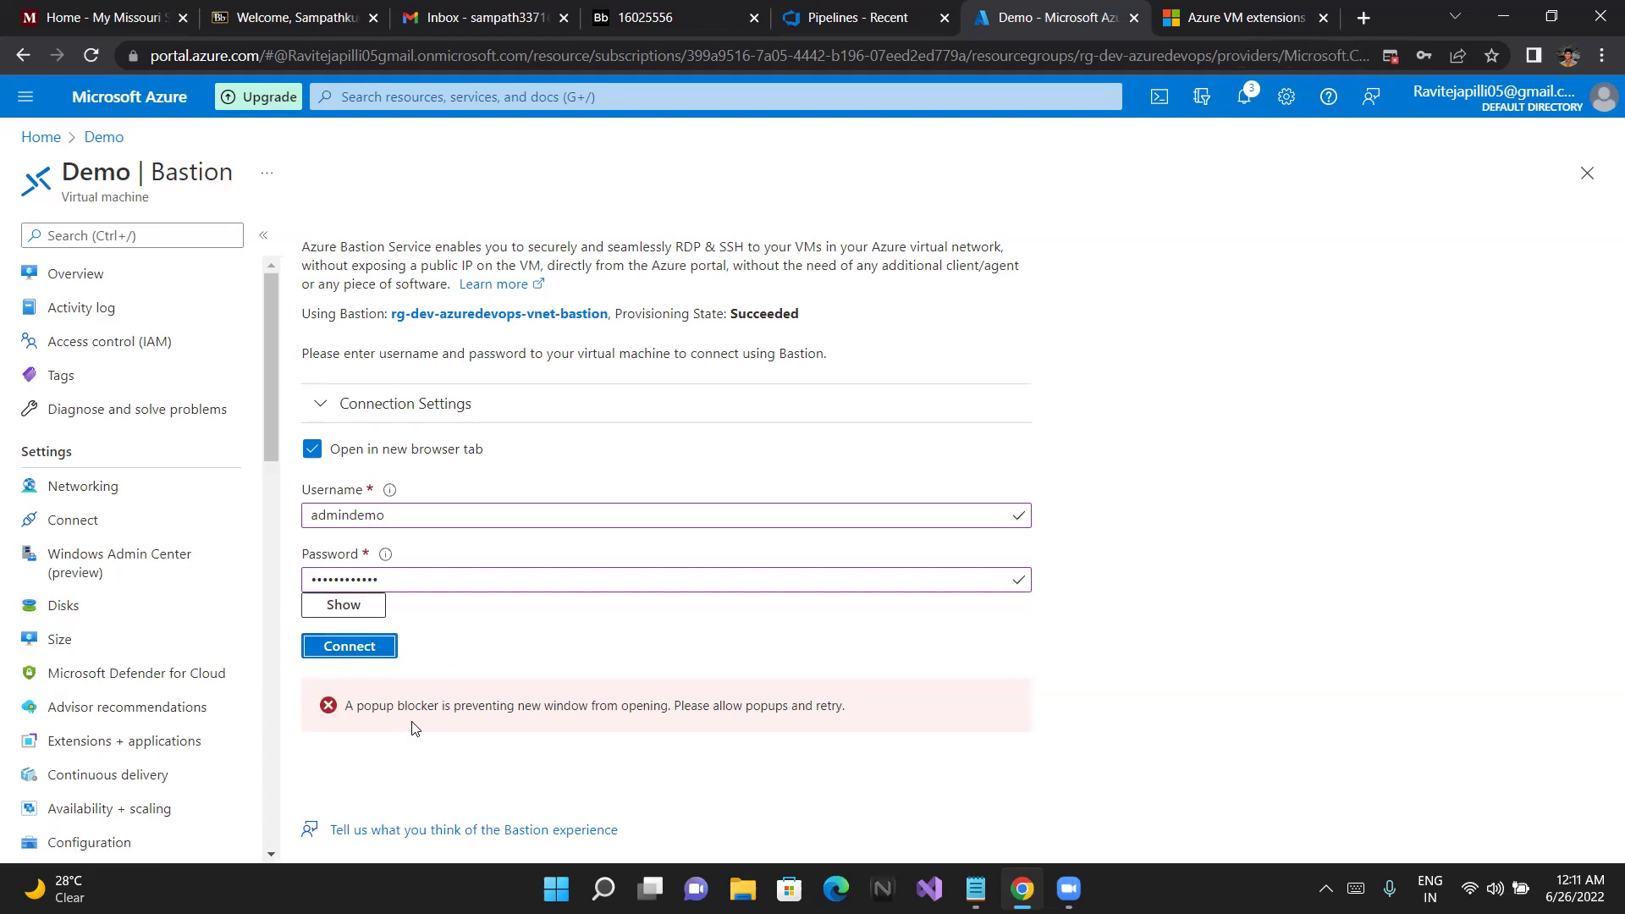
Dismiss the blocked pop-ups notice and retry the Bastion connection
click(1391, 57)
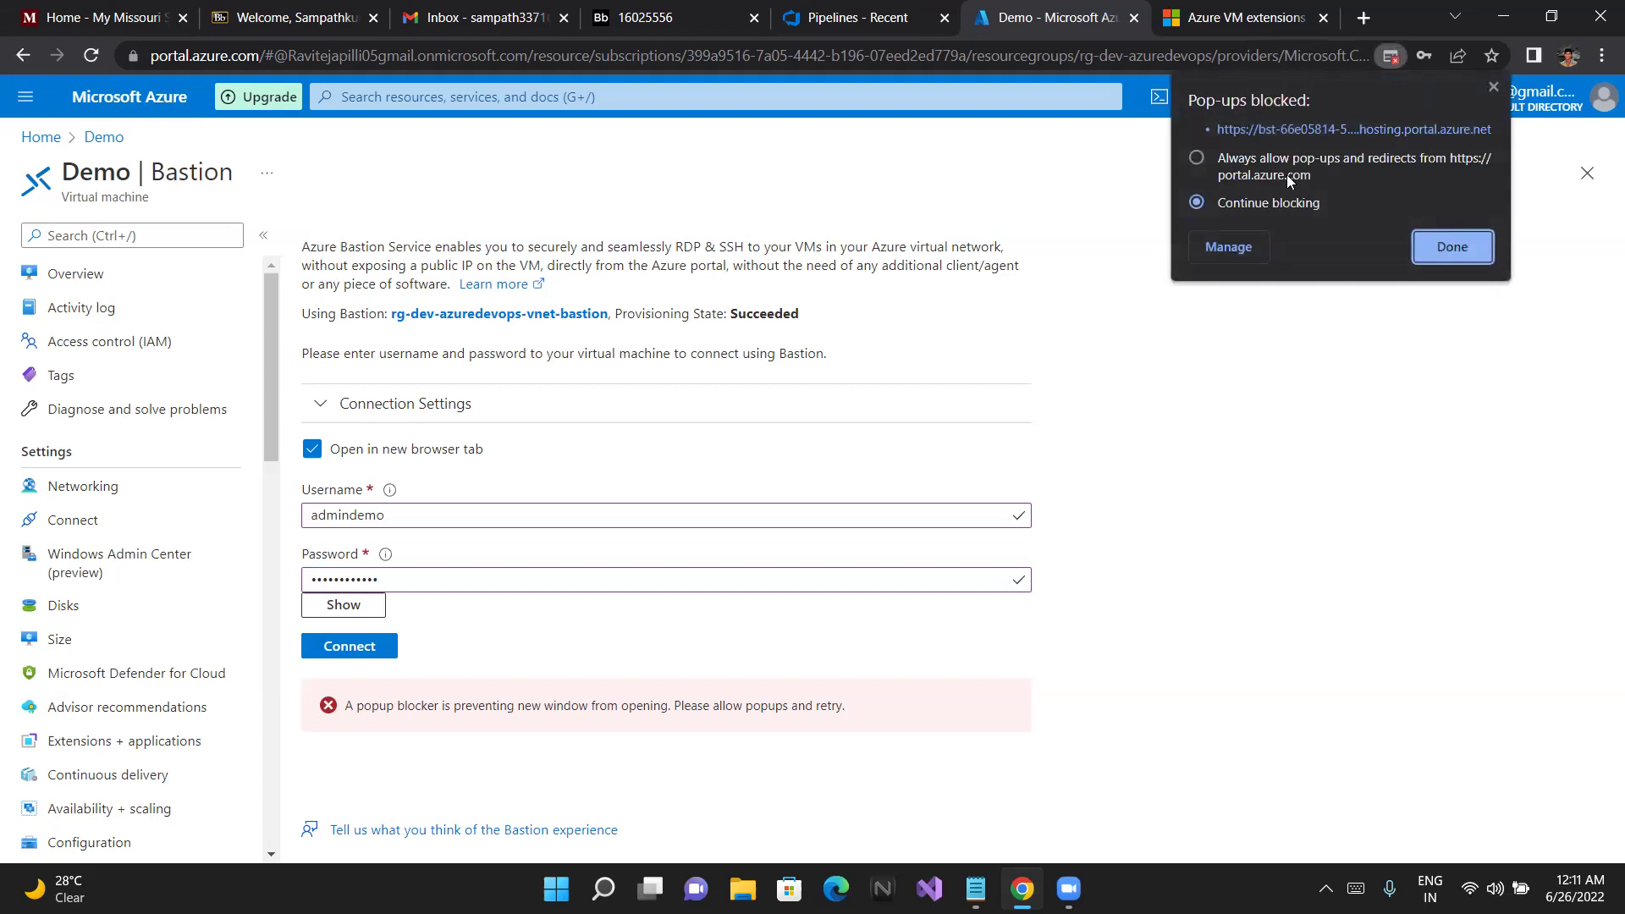
click(1431, 247)
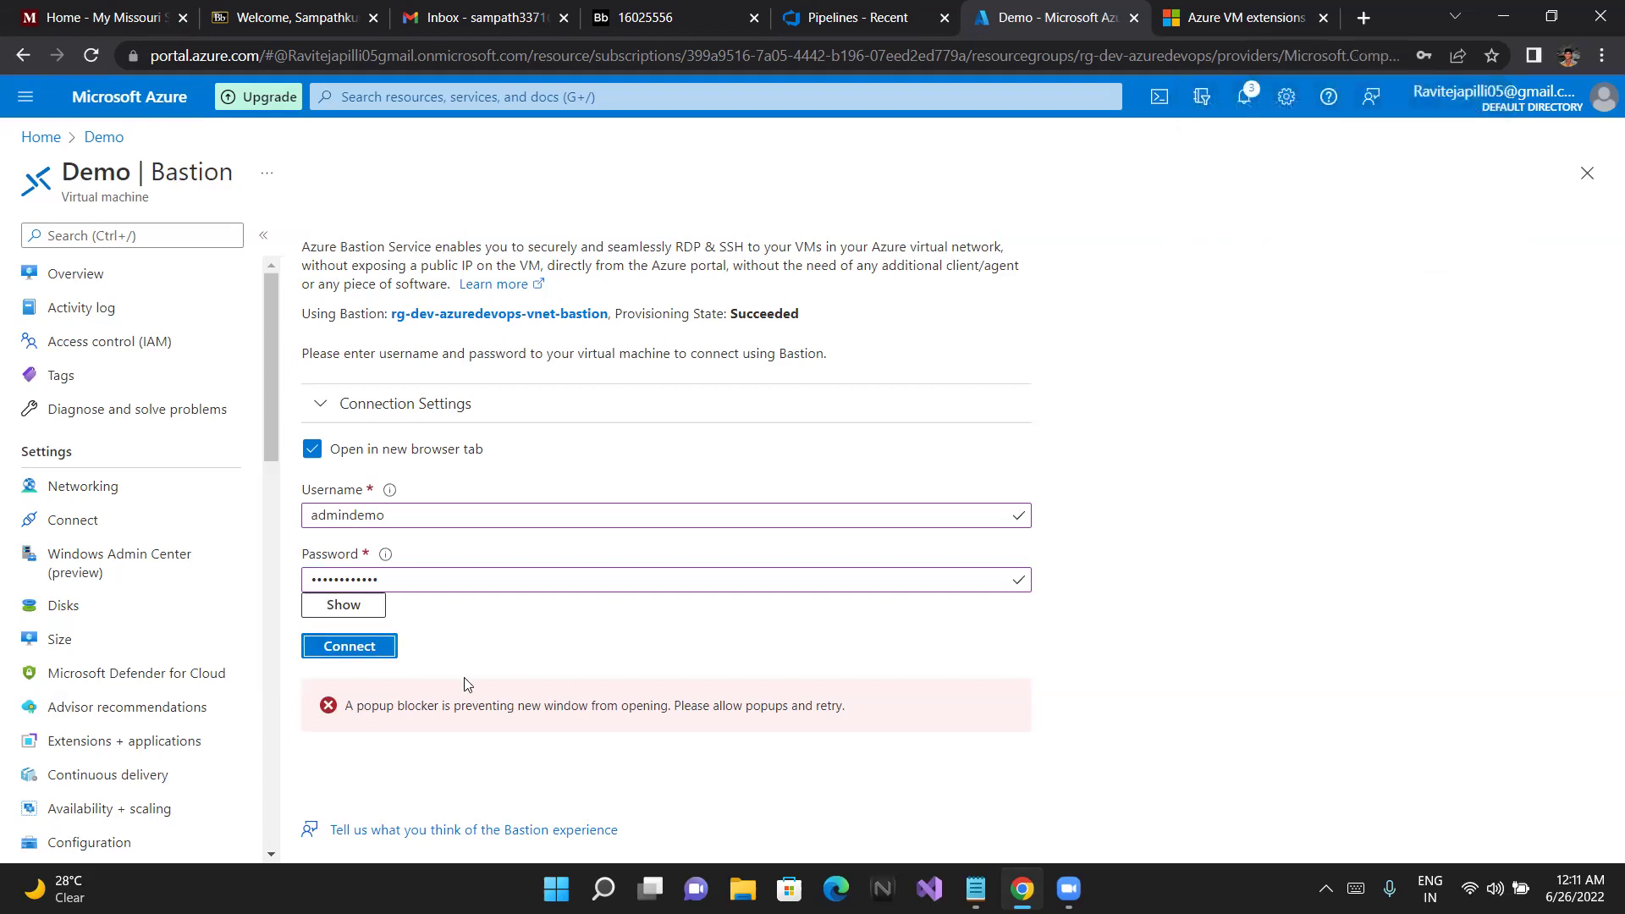
click(364, 648)
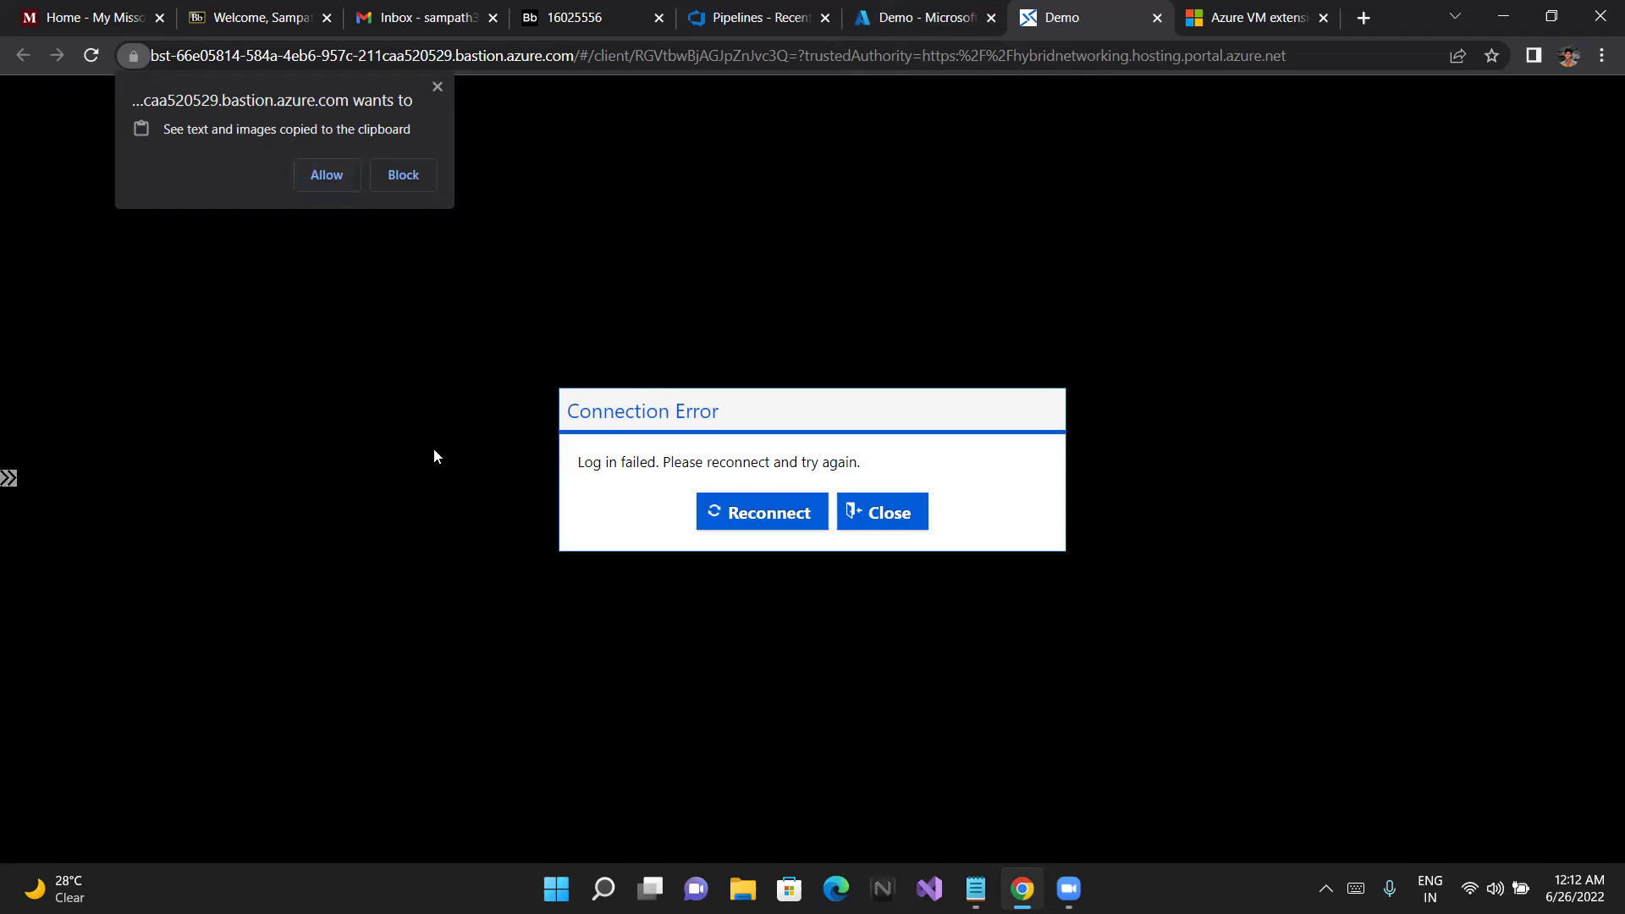
Reconnect the failed Bastion session, then switch back to the Demo Azure portal tab
click(766, 511)
click(896, 6)
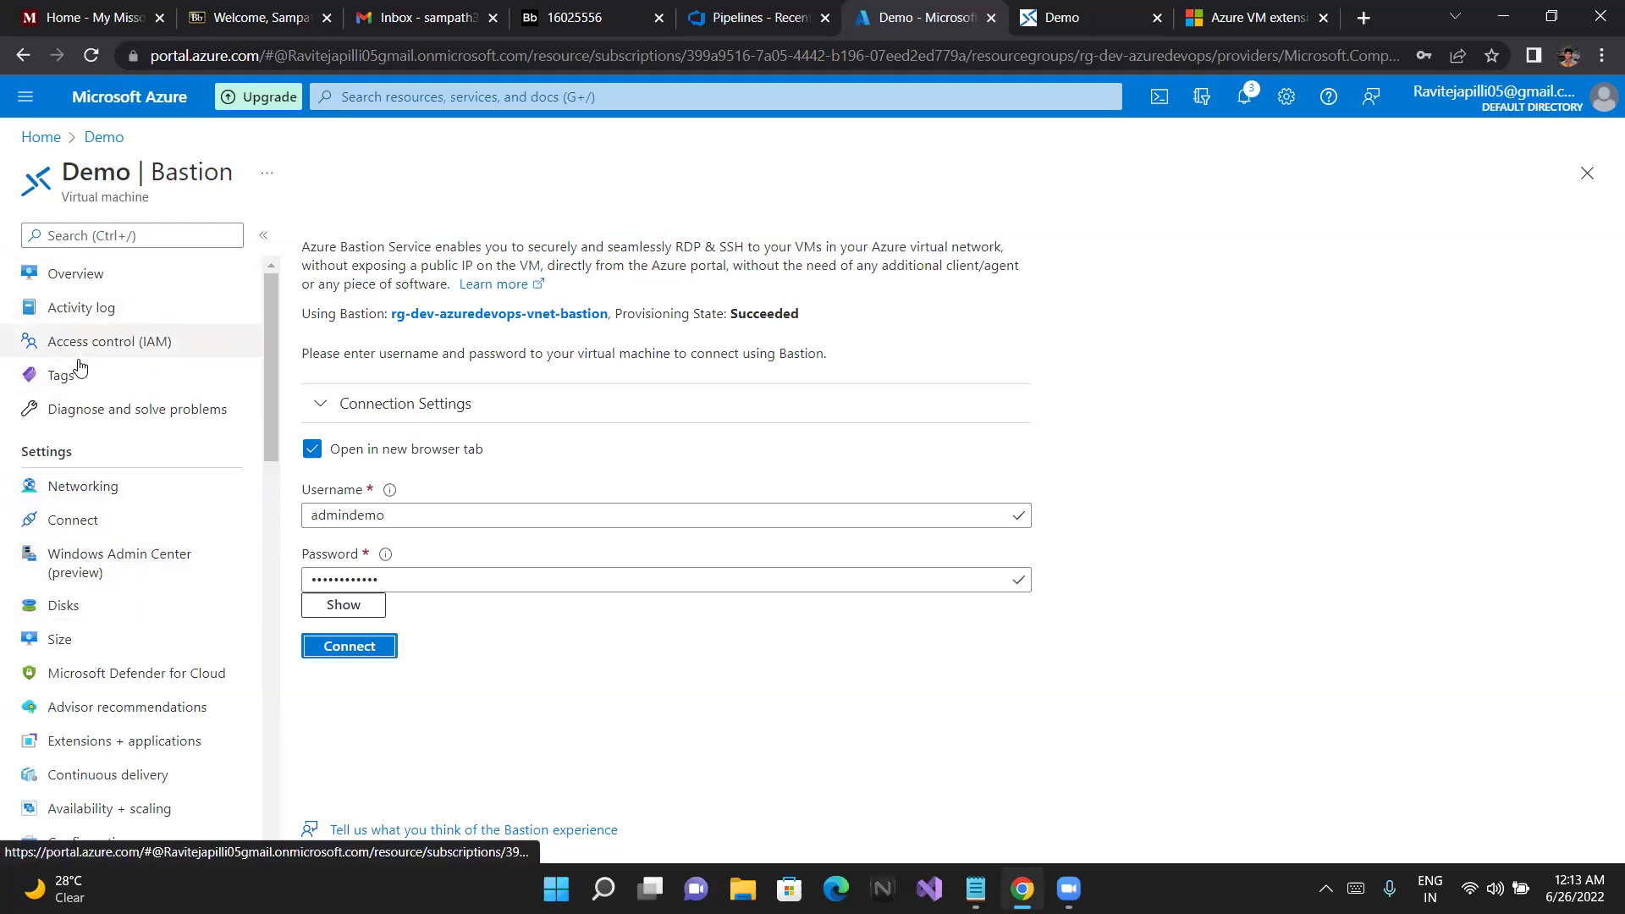
Open Demo's empty Extensions + applications page and start adding an extension
scroll(171, 675, down, 1)
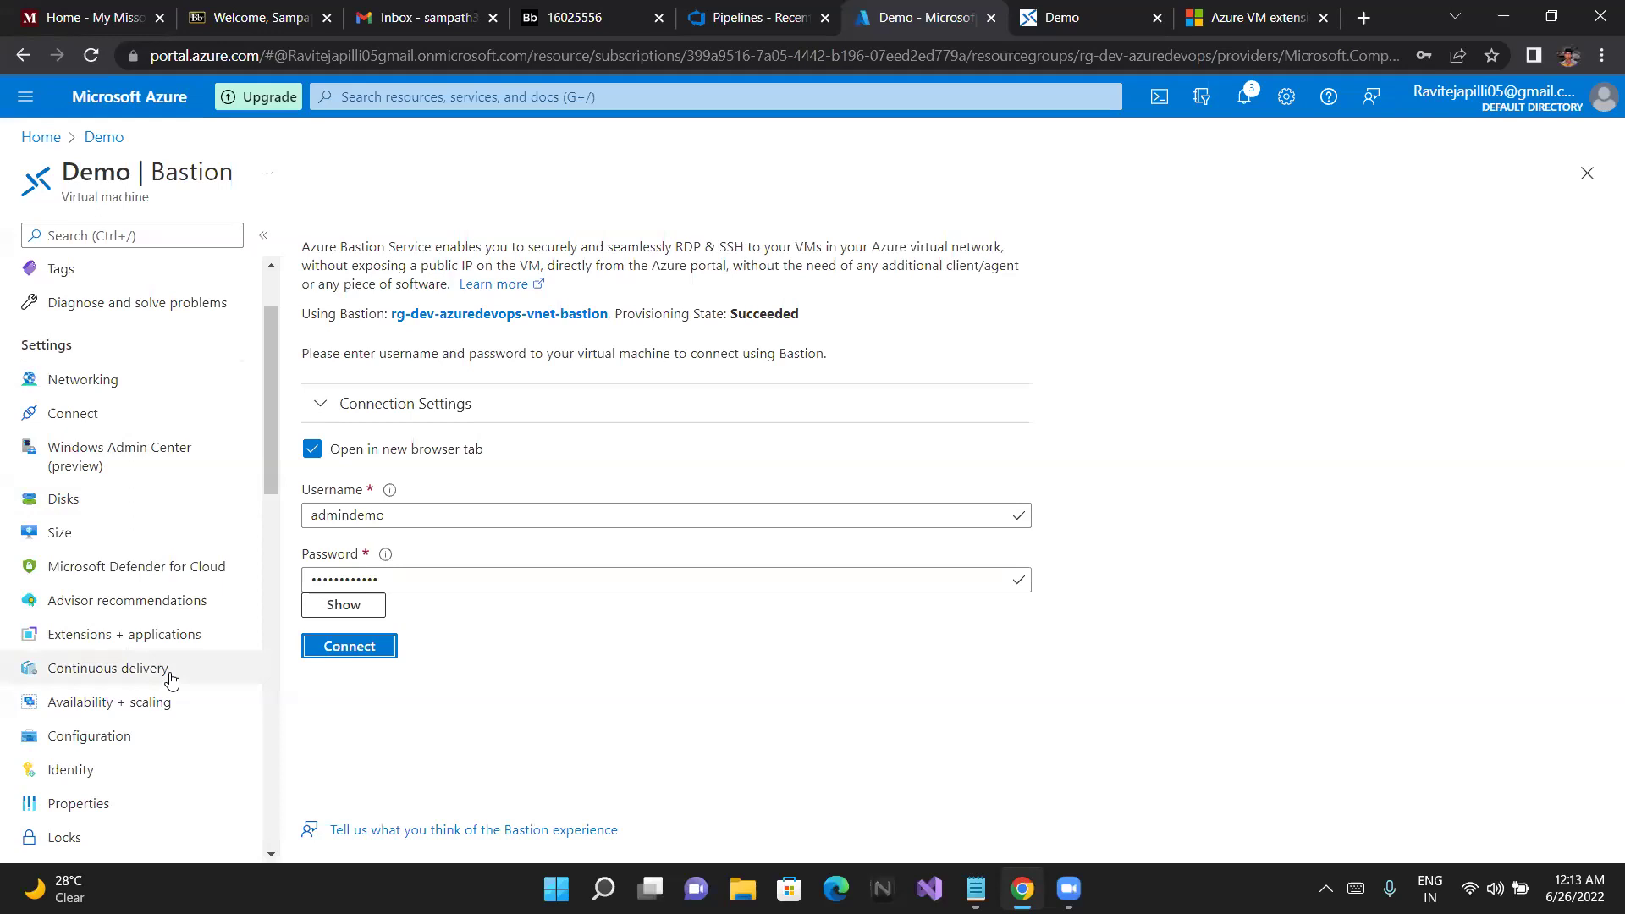
click(124, 645)
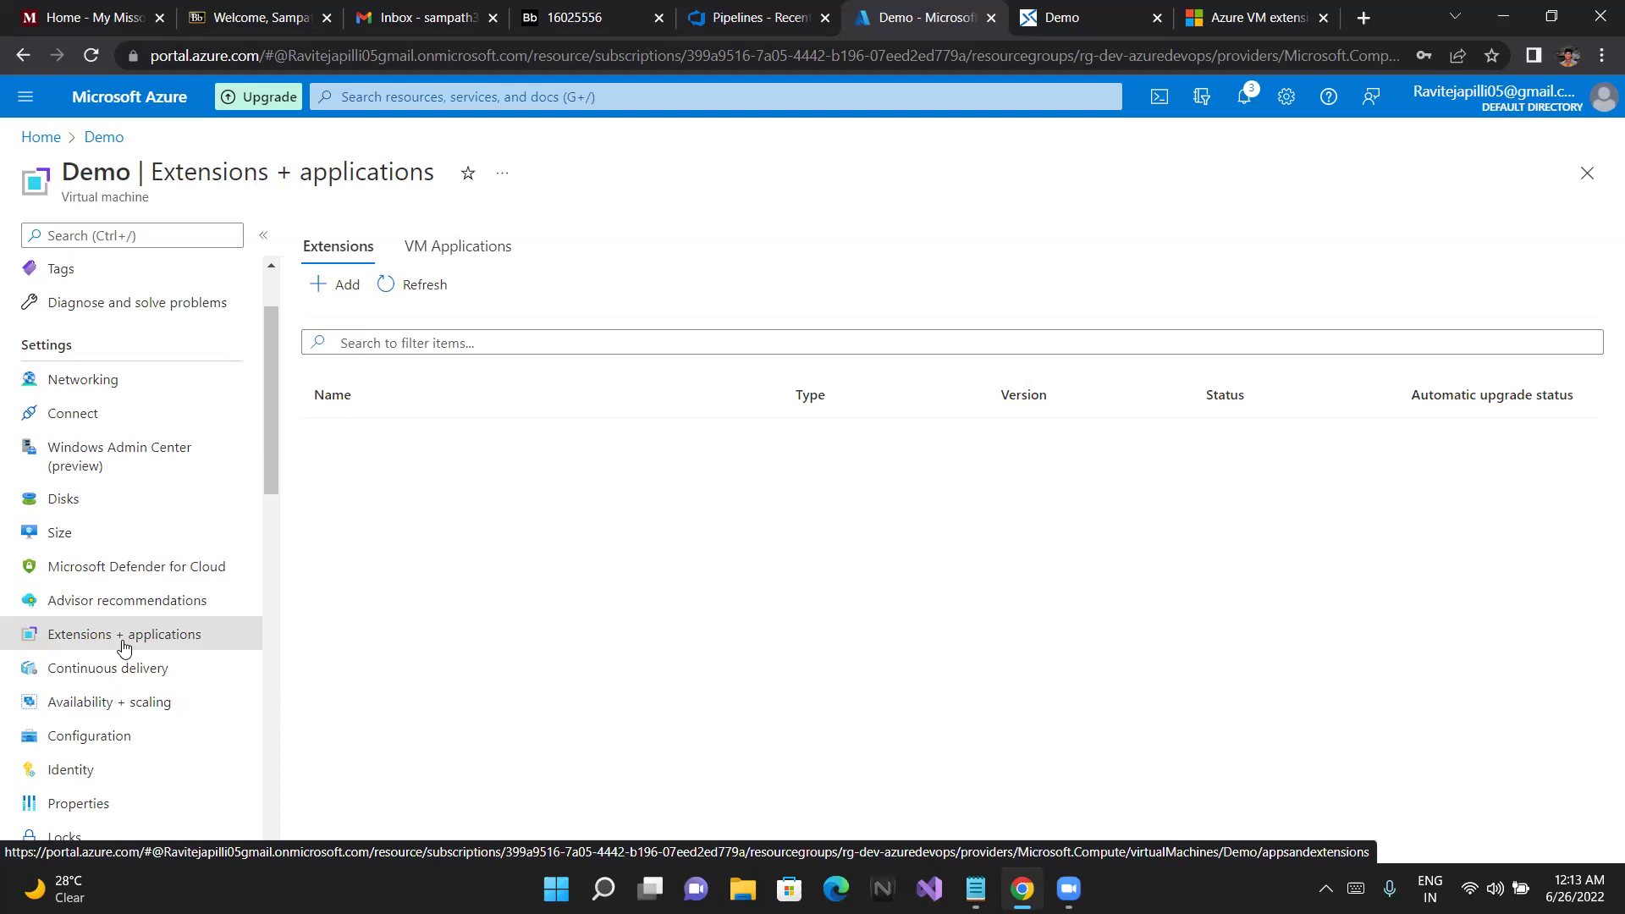
click(347, 285)
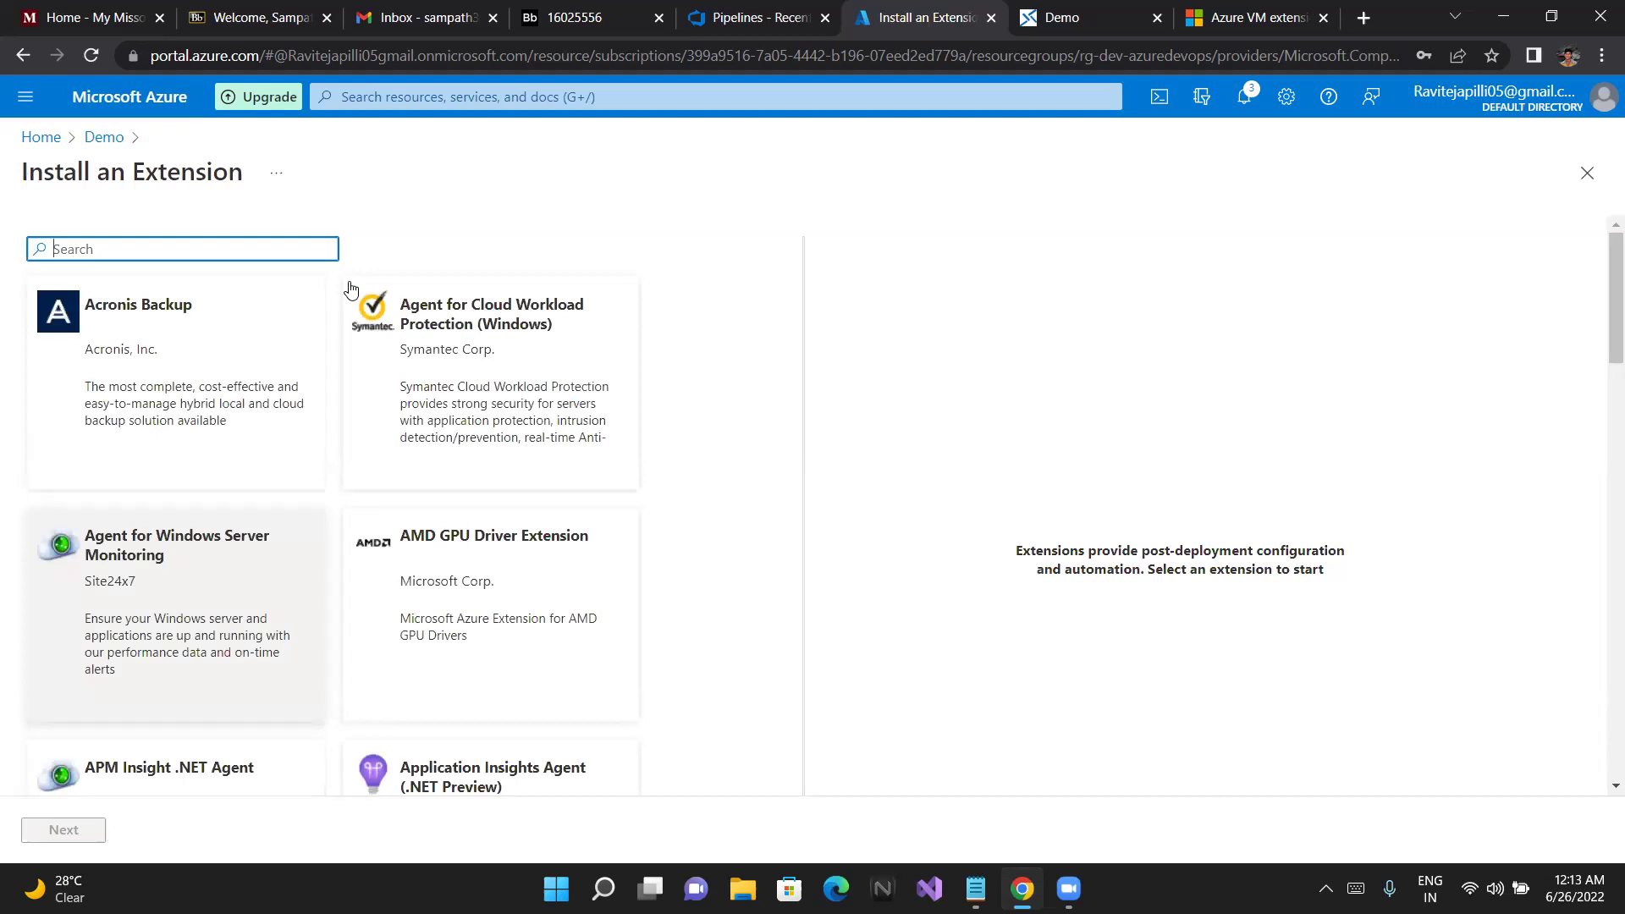
Search the catalog for 'win', pick Agent for Windows Server Monitoring, and go to its configuration
text(vin)
key(BackSpace)
key(BackSpace)
text(nrm)
key(BackSpace)
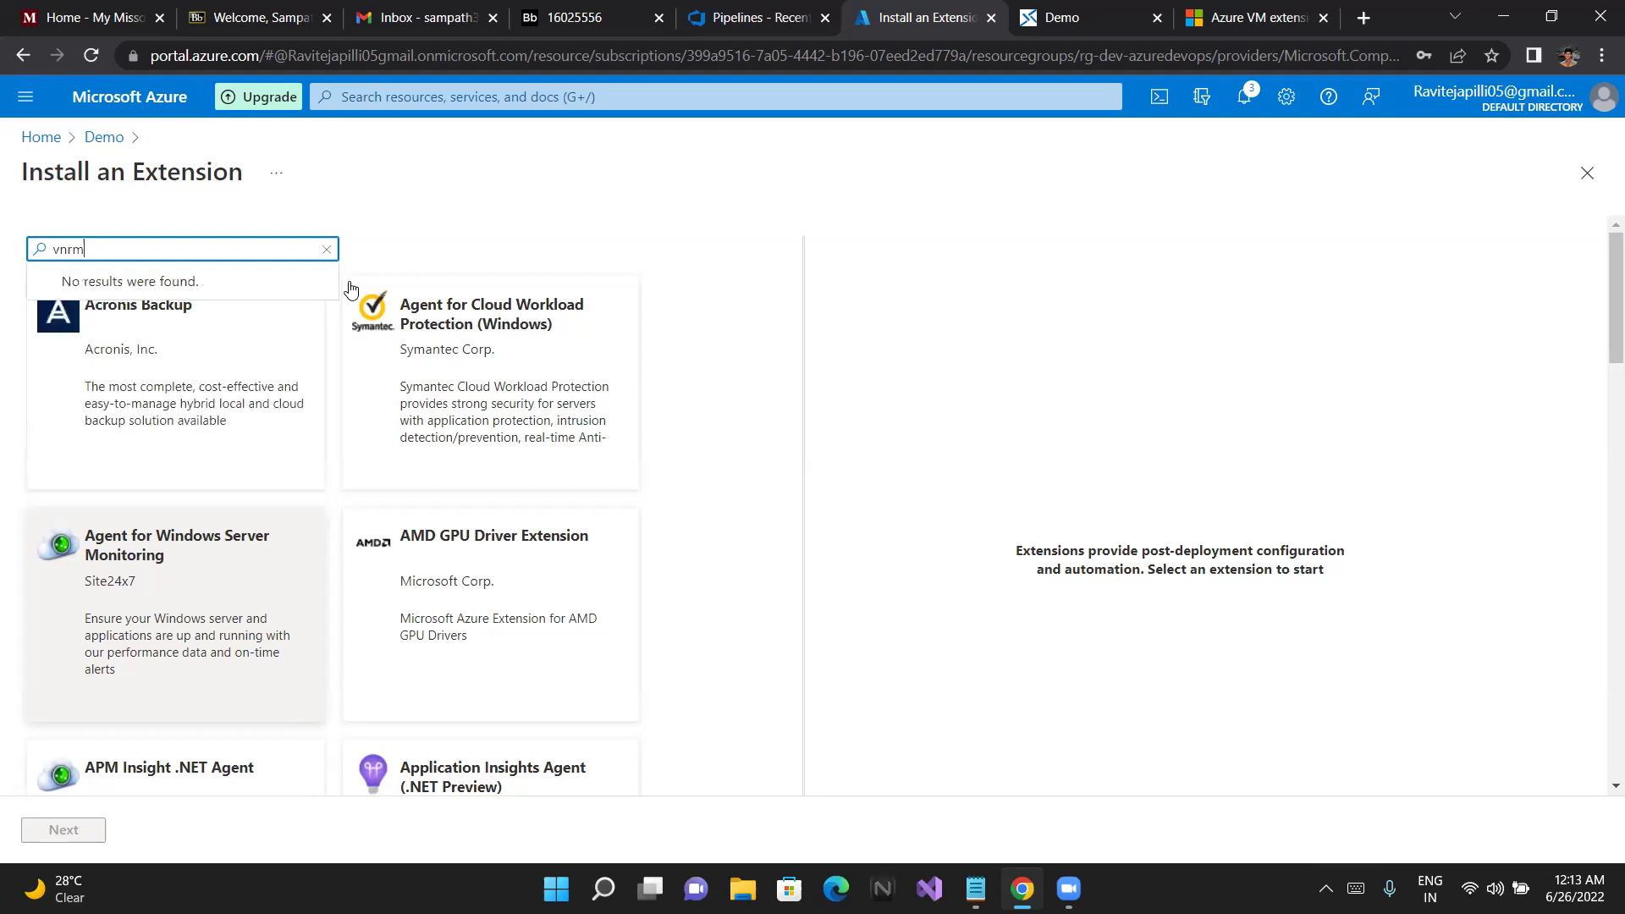
key(BackSpace)
key(BackSpace)
text(winr)
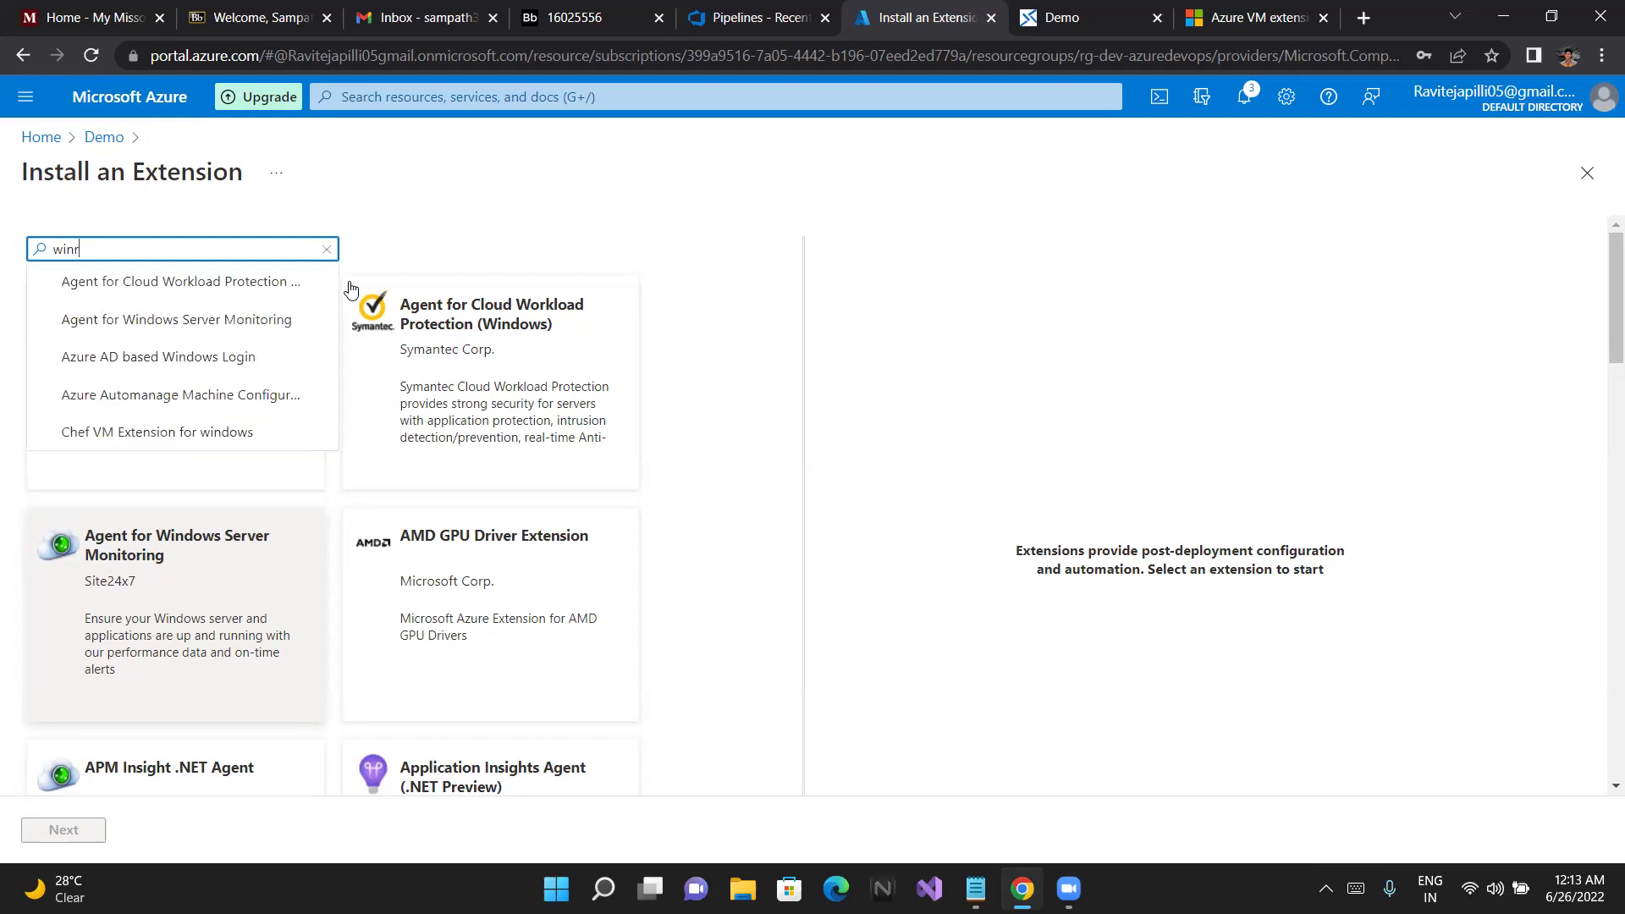
text(m)
key(BackSpace)
key(BackSpace)
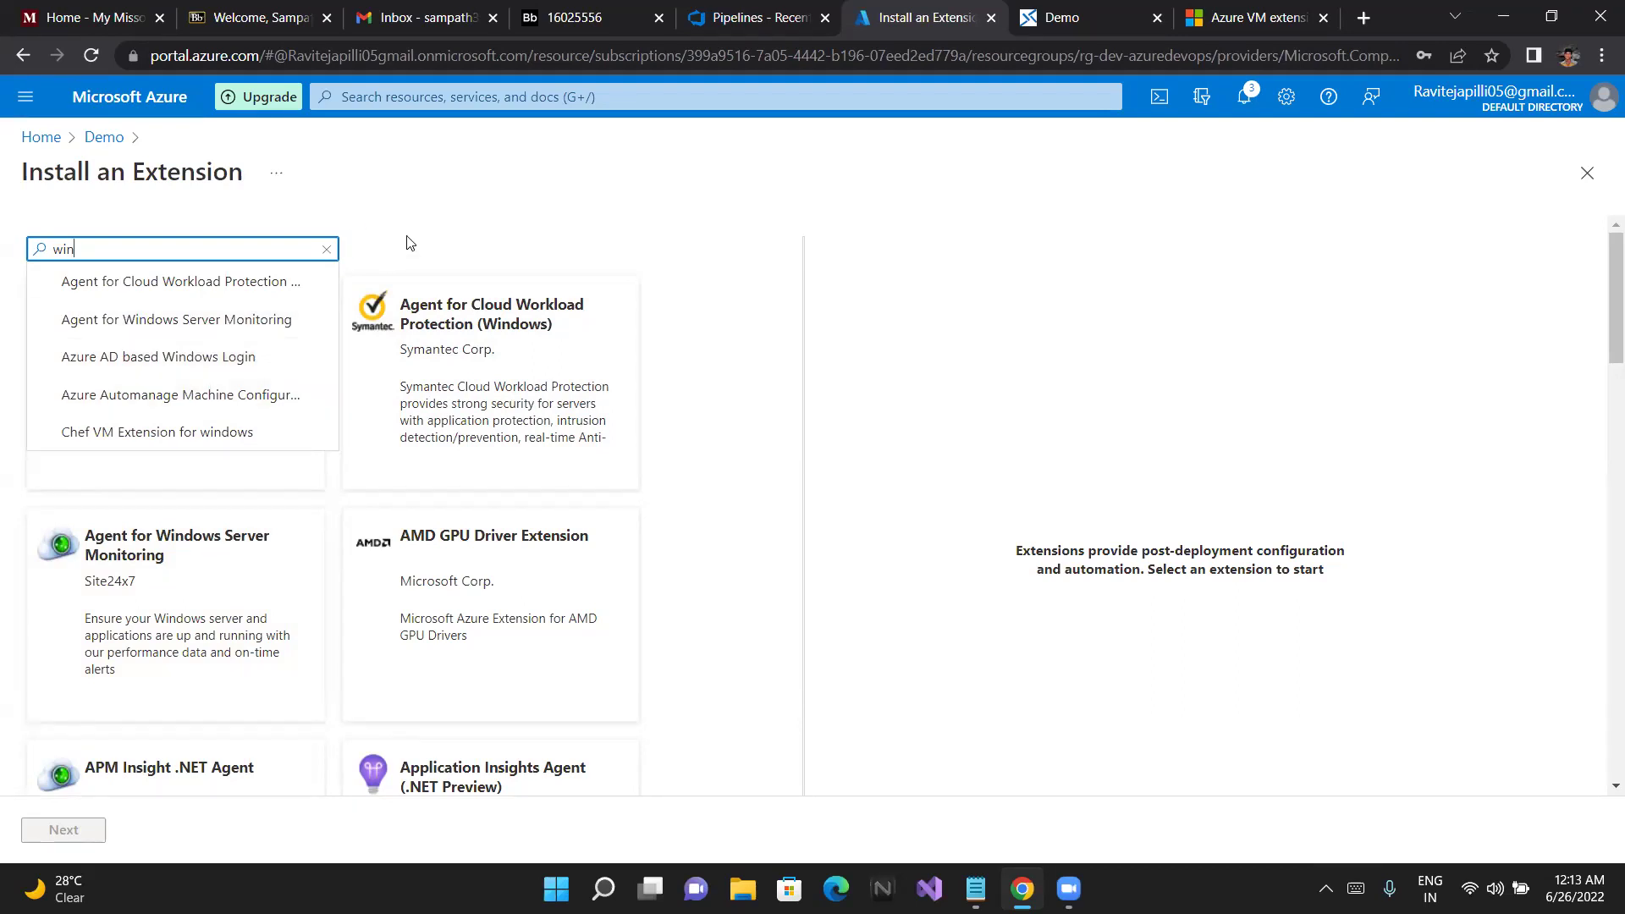
click(185, 321)
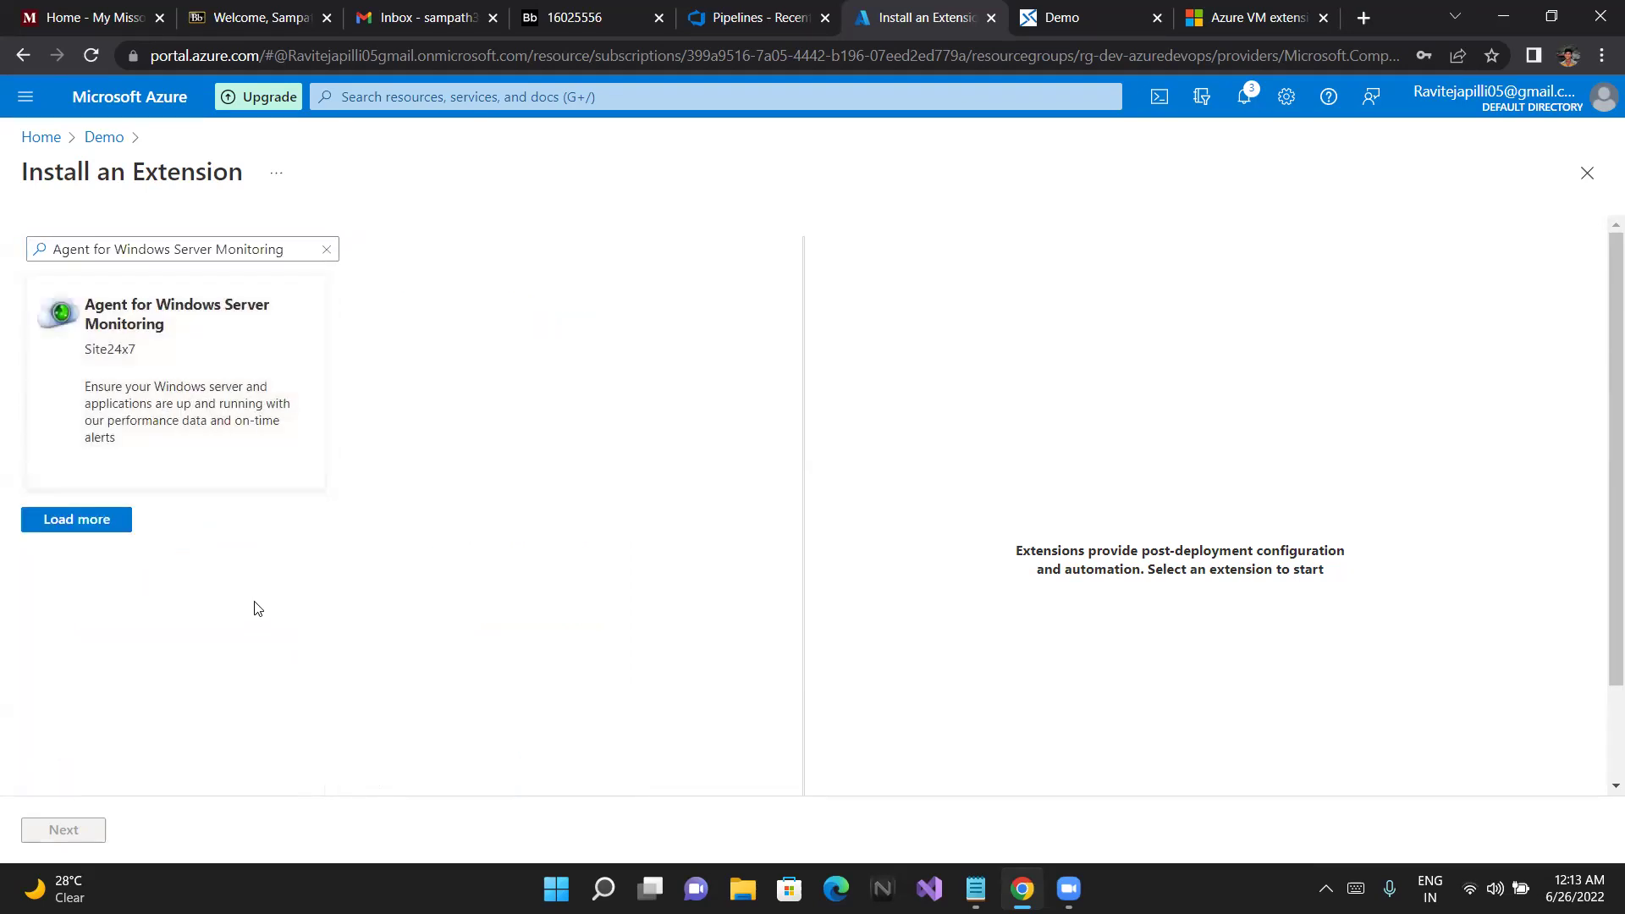
click(210, 316)
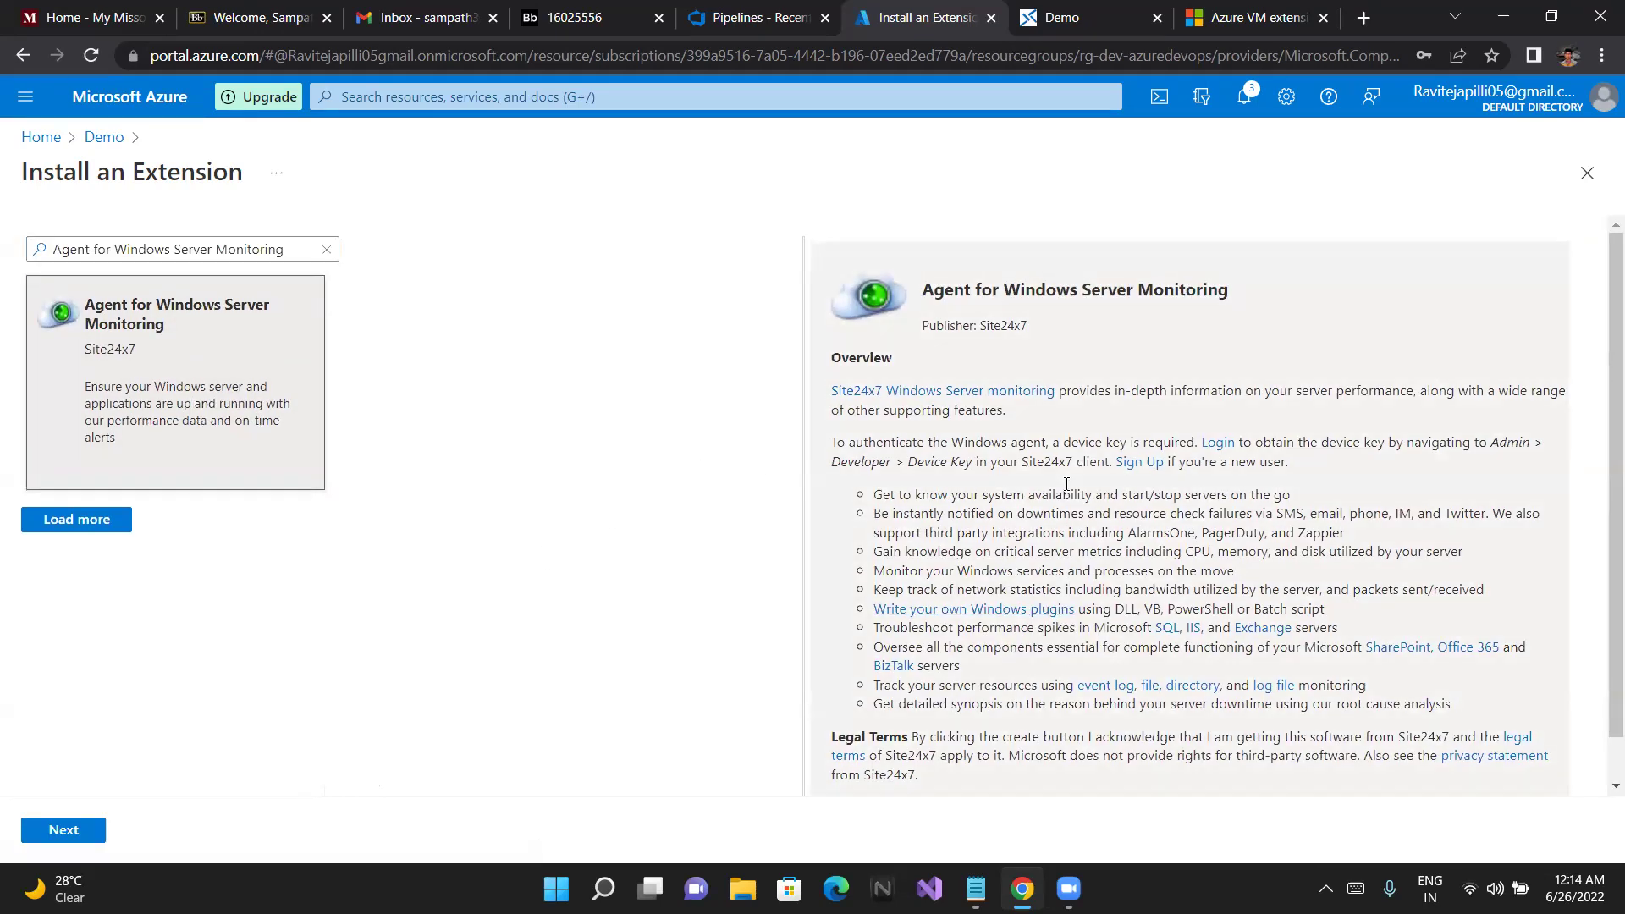
scroll(550, 593, down, 1)
click(50, 833)
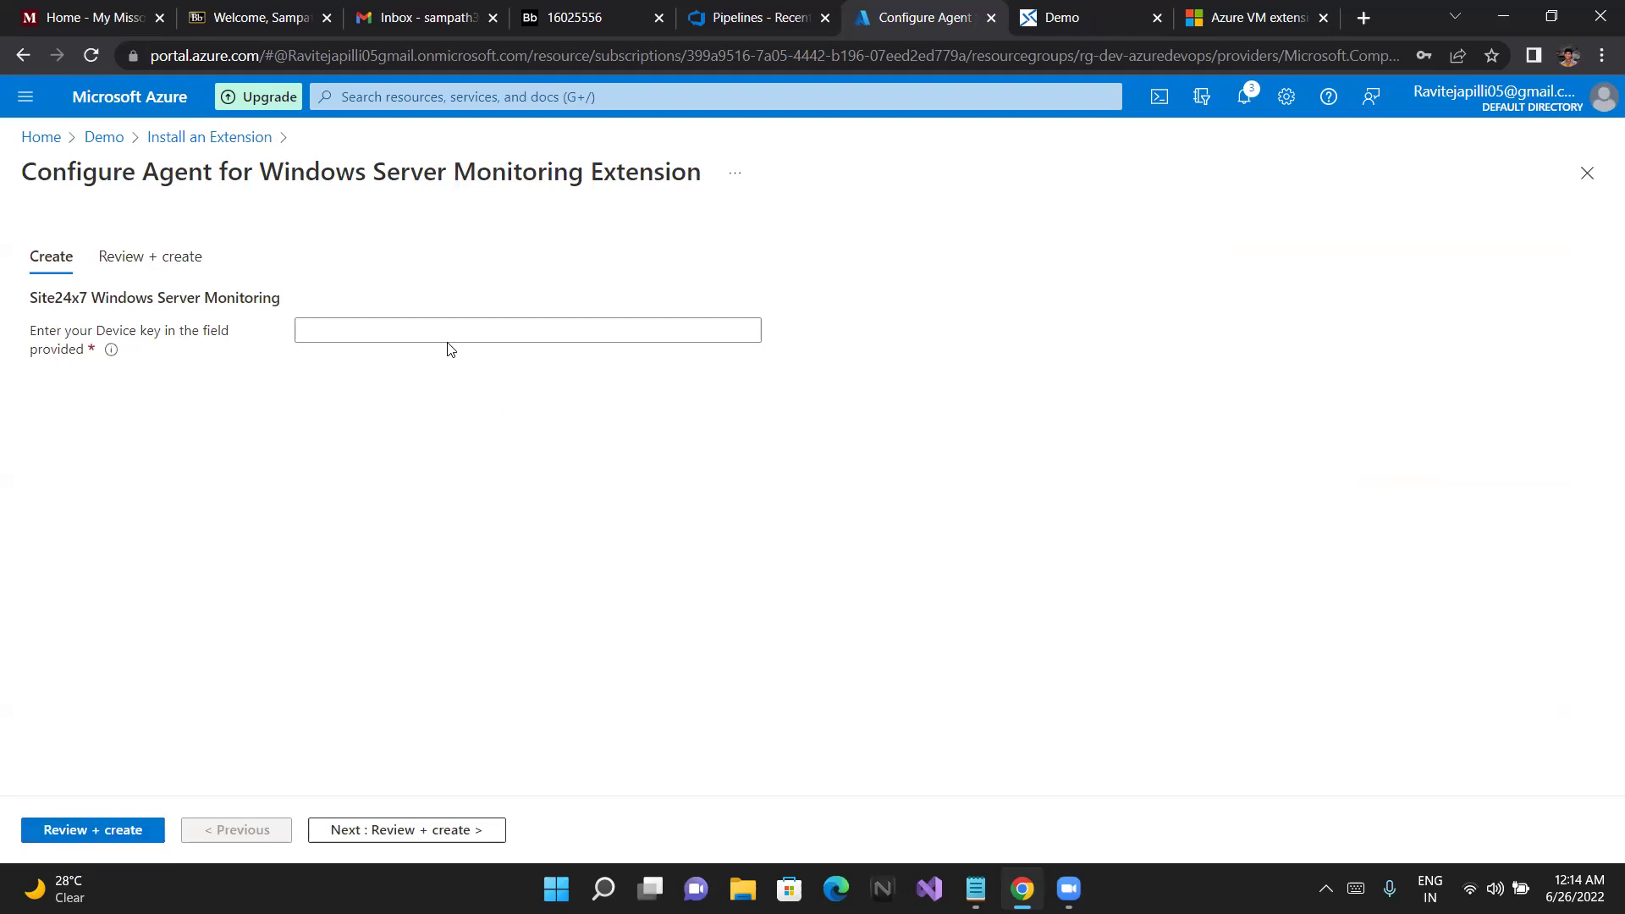
Leave the Device key field empty and go back to Demo's overview via the breadcrumb
click(428, 319)
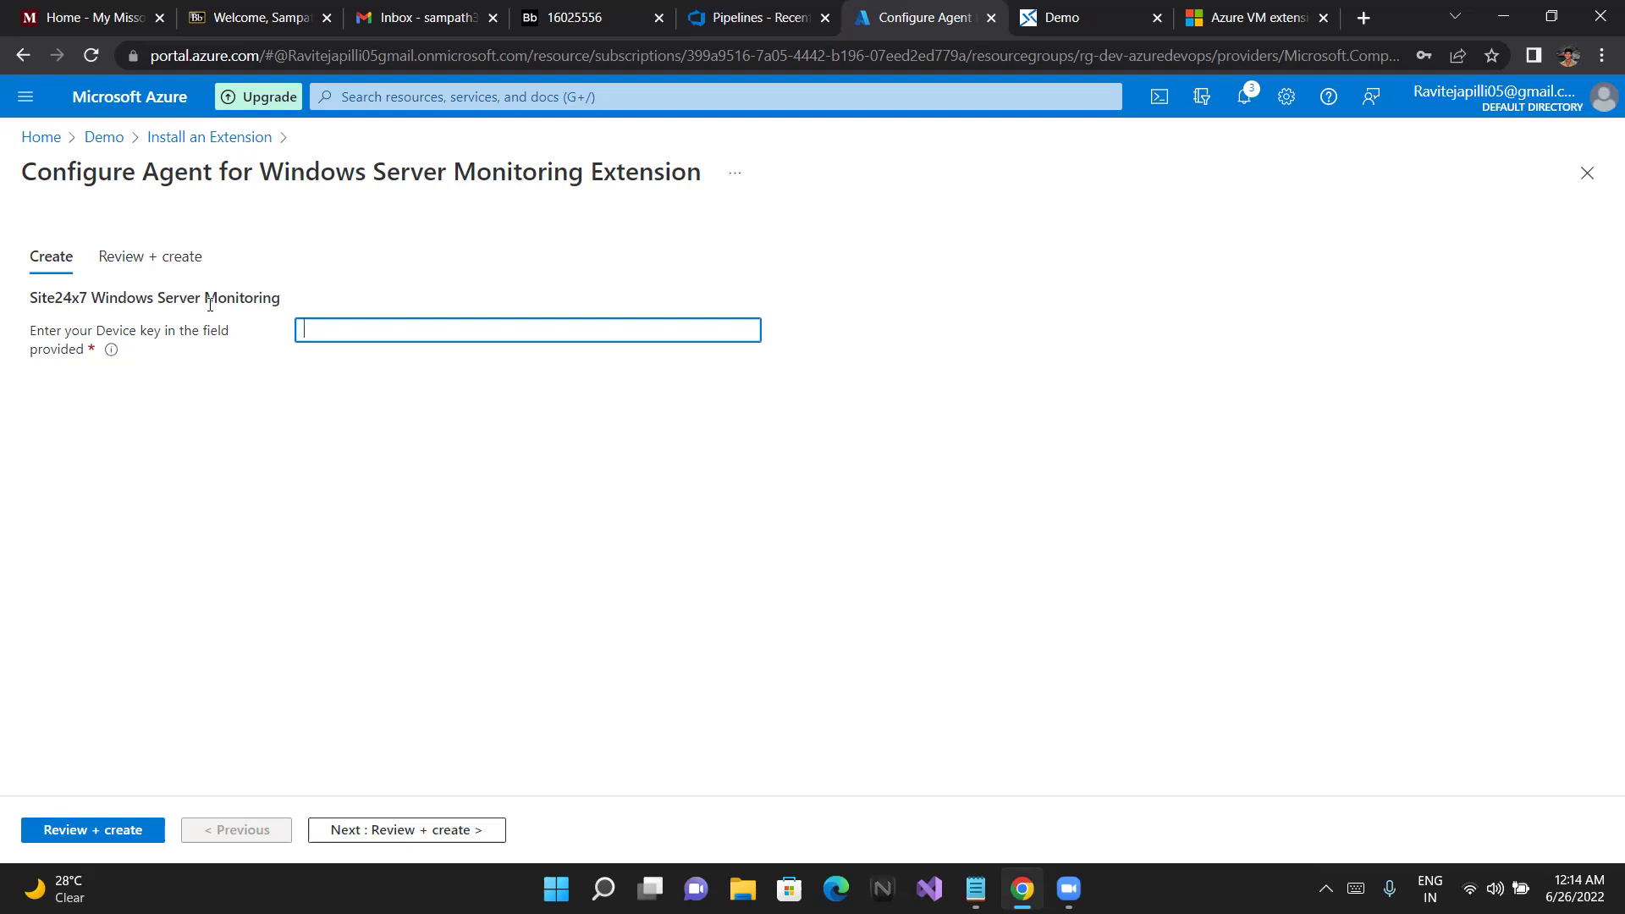
click(122, 139)
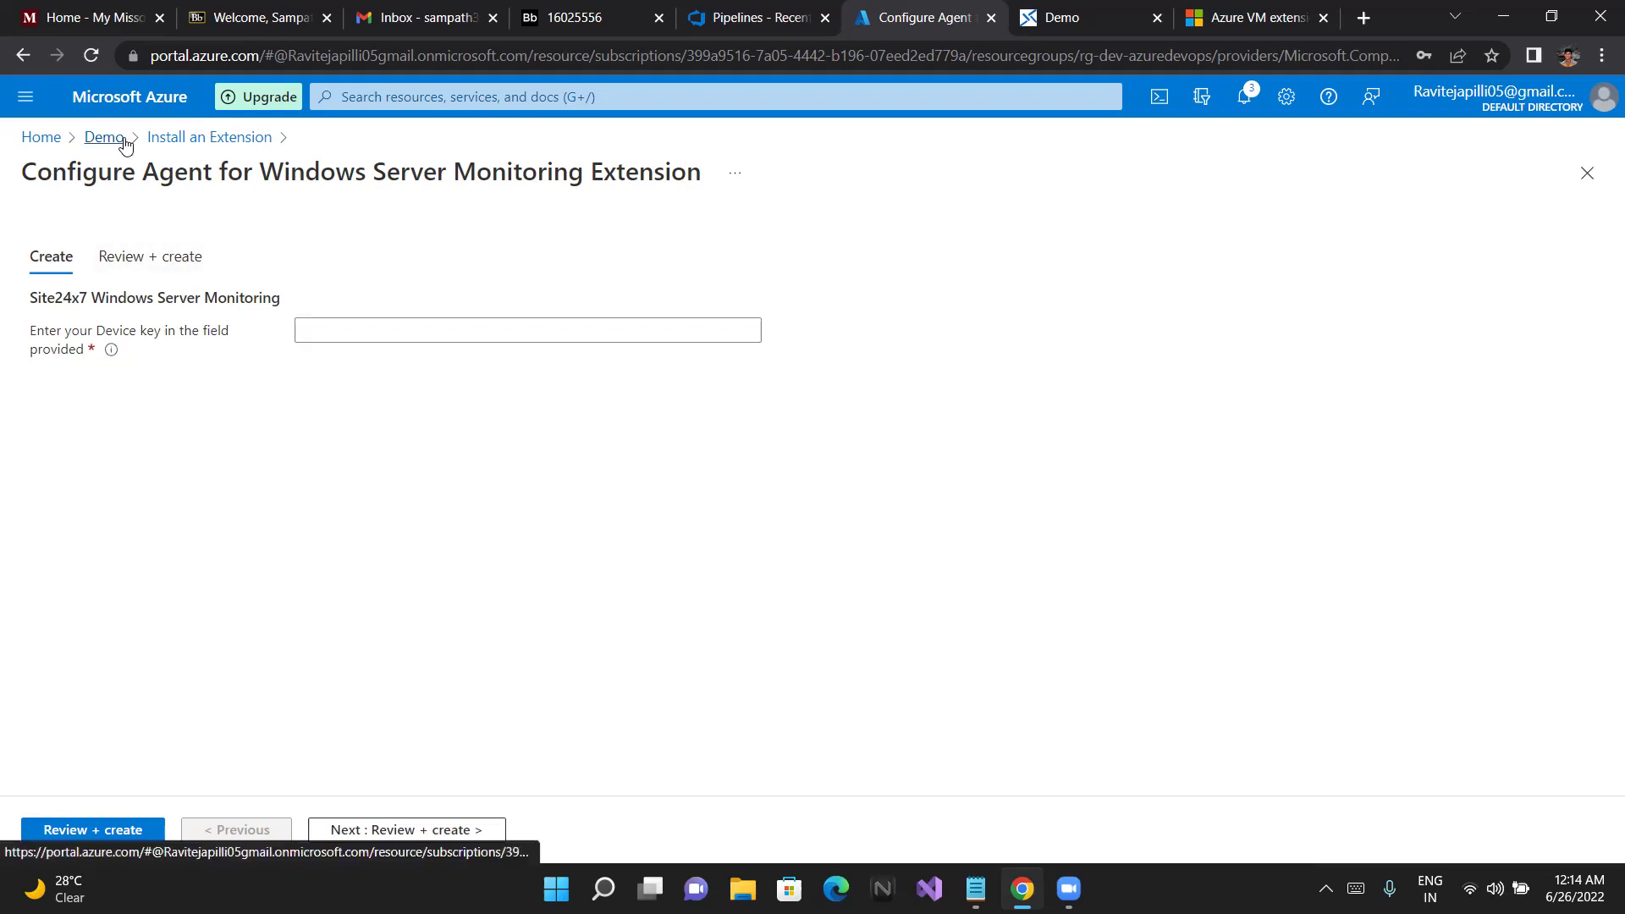
click(122, 140)
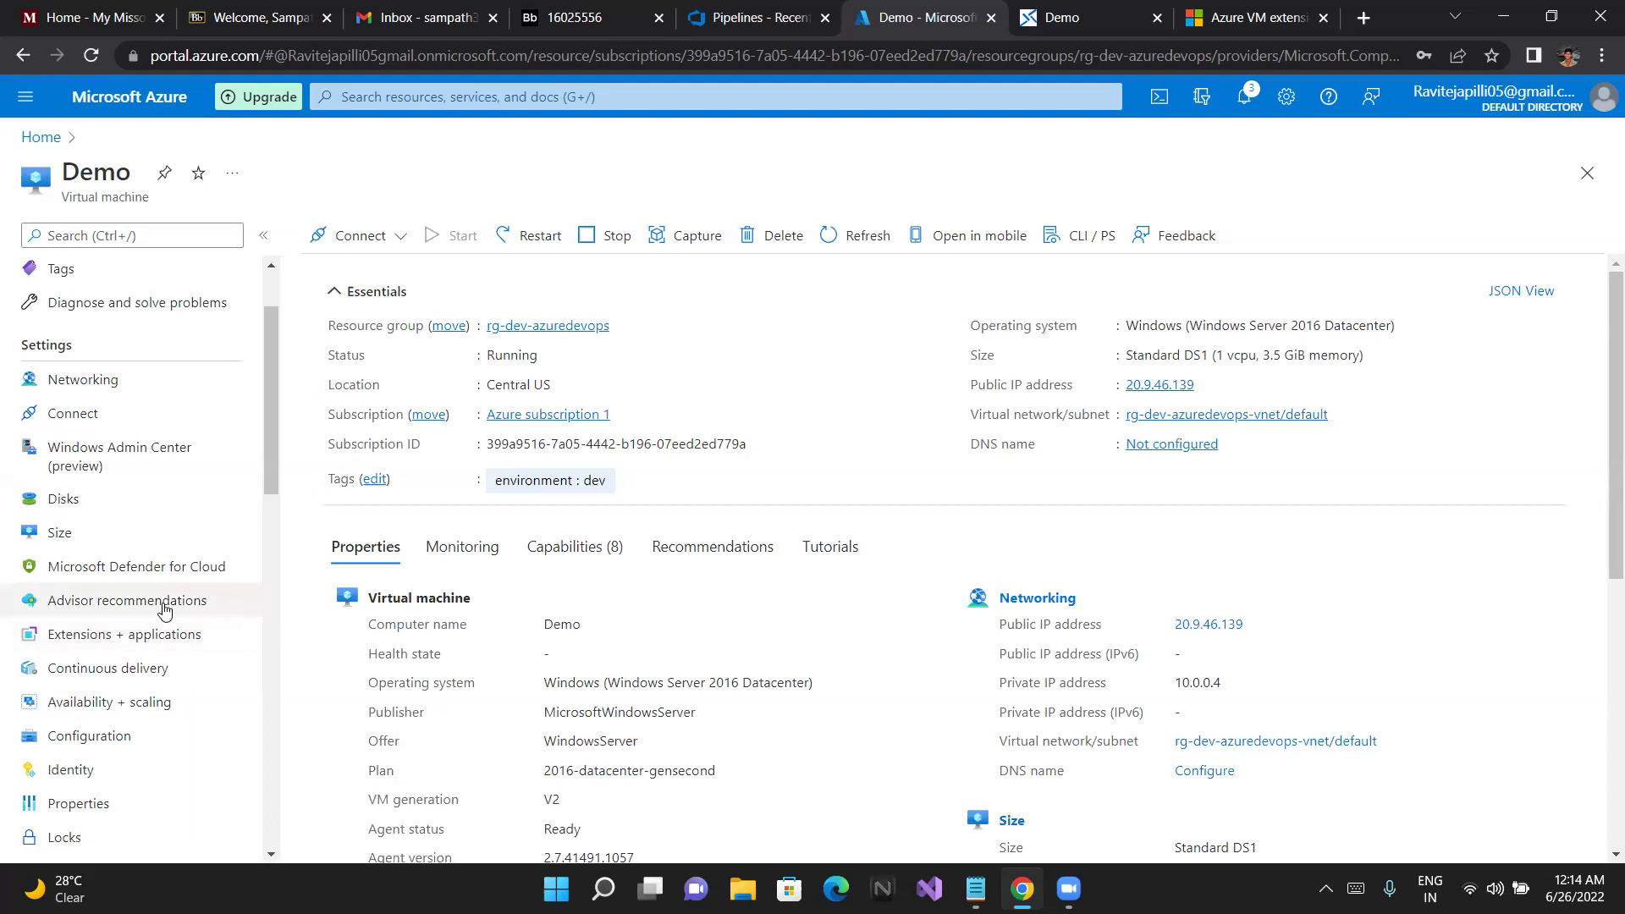
Open the Demo VM's extension catalog to install a new extension and search for 'azure'
click(138, 642)
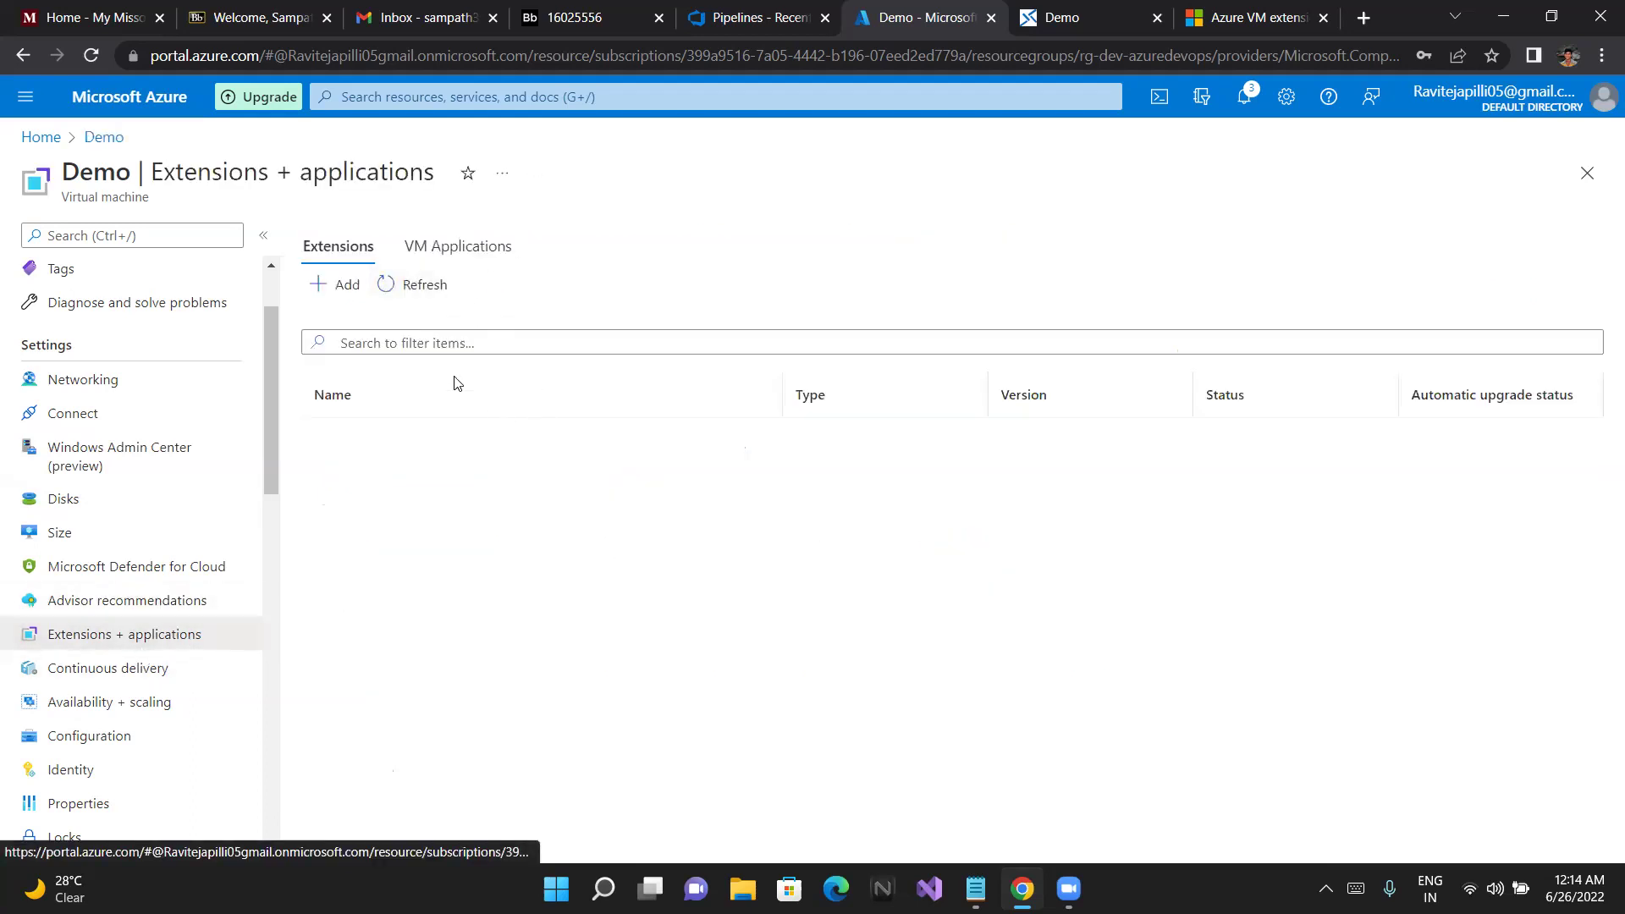
click(335, 283)
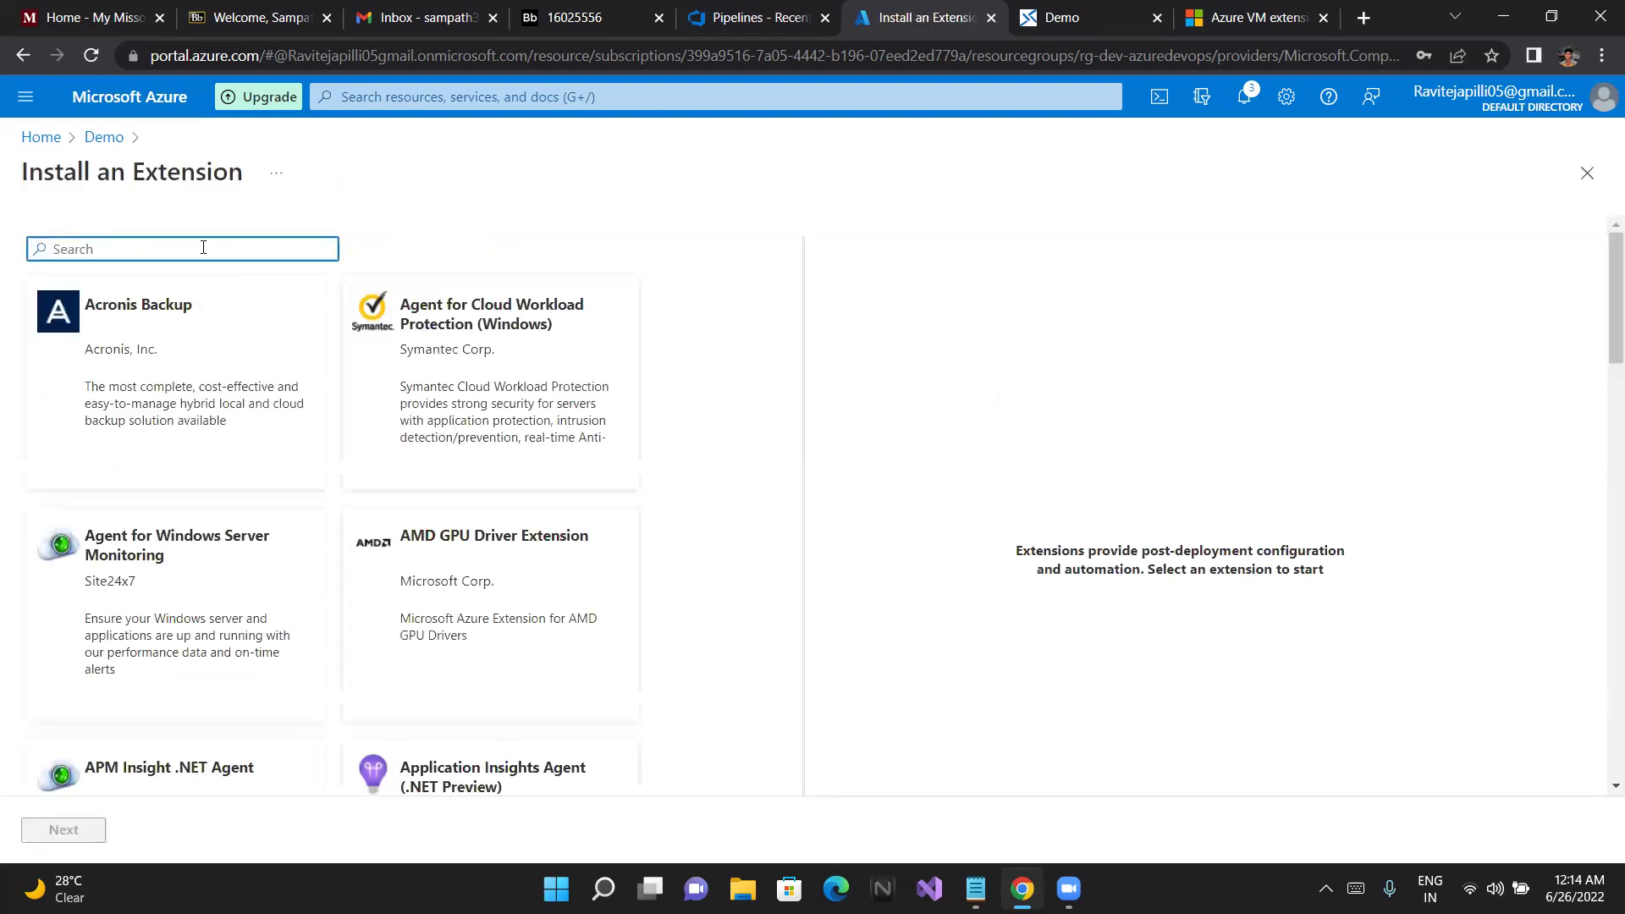
text(azure)
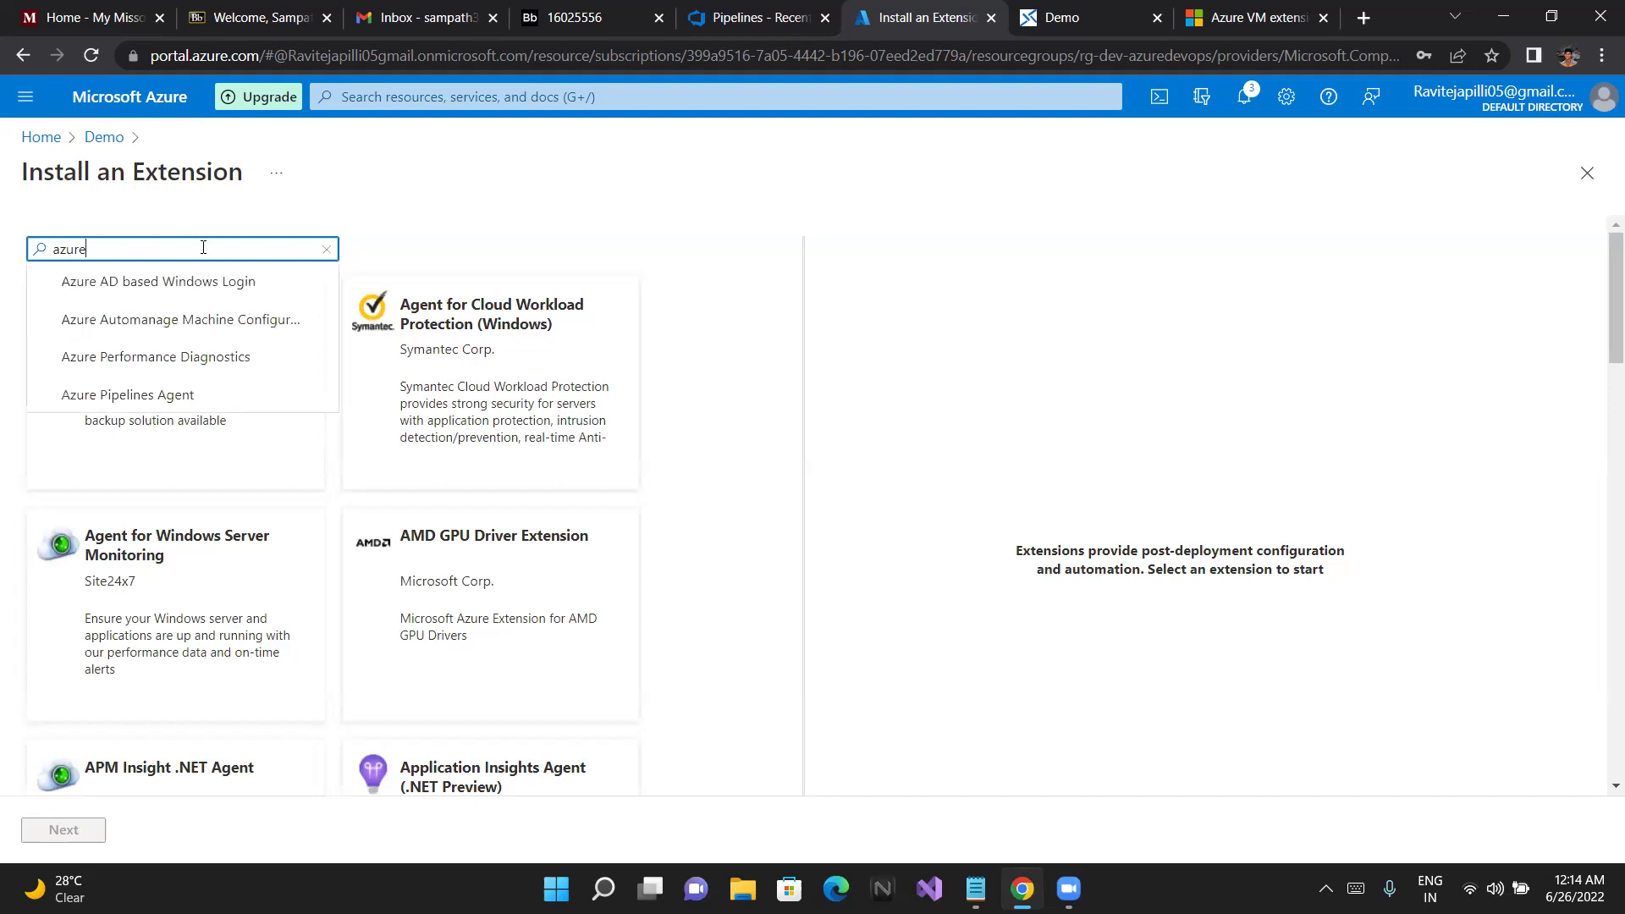
scroll(193, 332, down, 1)
scroll(193, 333, up, 1)
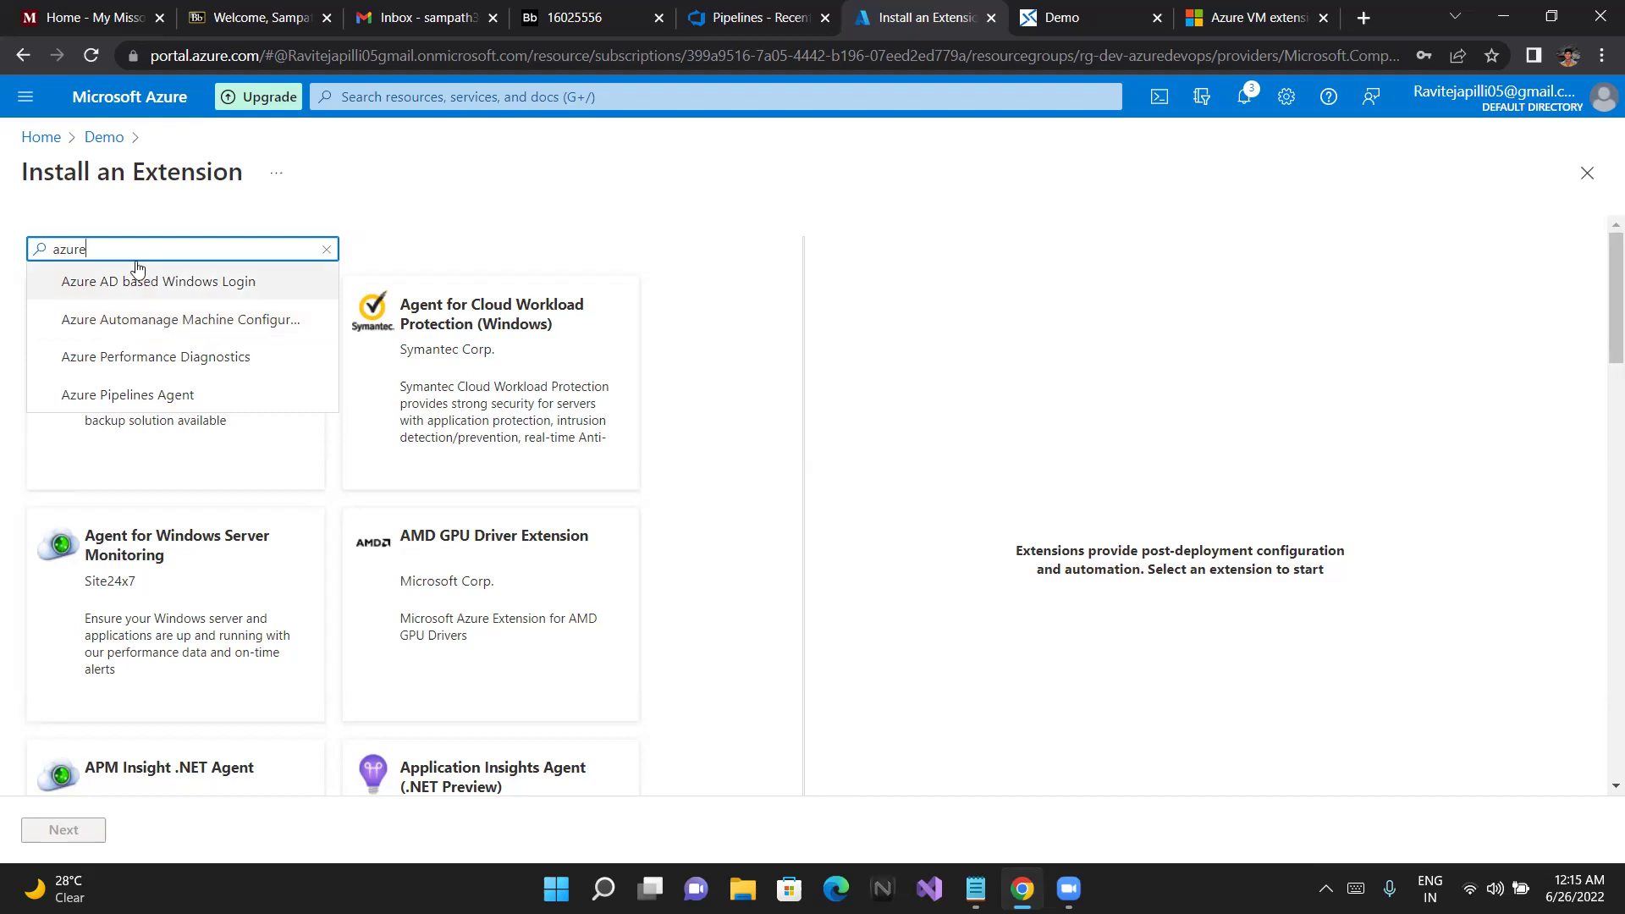
Search 'micro', filter to Microsoft Corporation, and select Azure Automanage Machine Configuration for Windows
drag(122, 251, 2, 262)
text(micro)
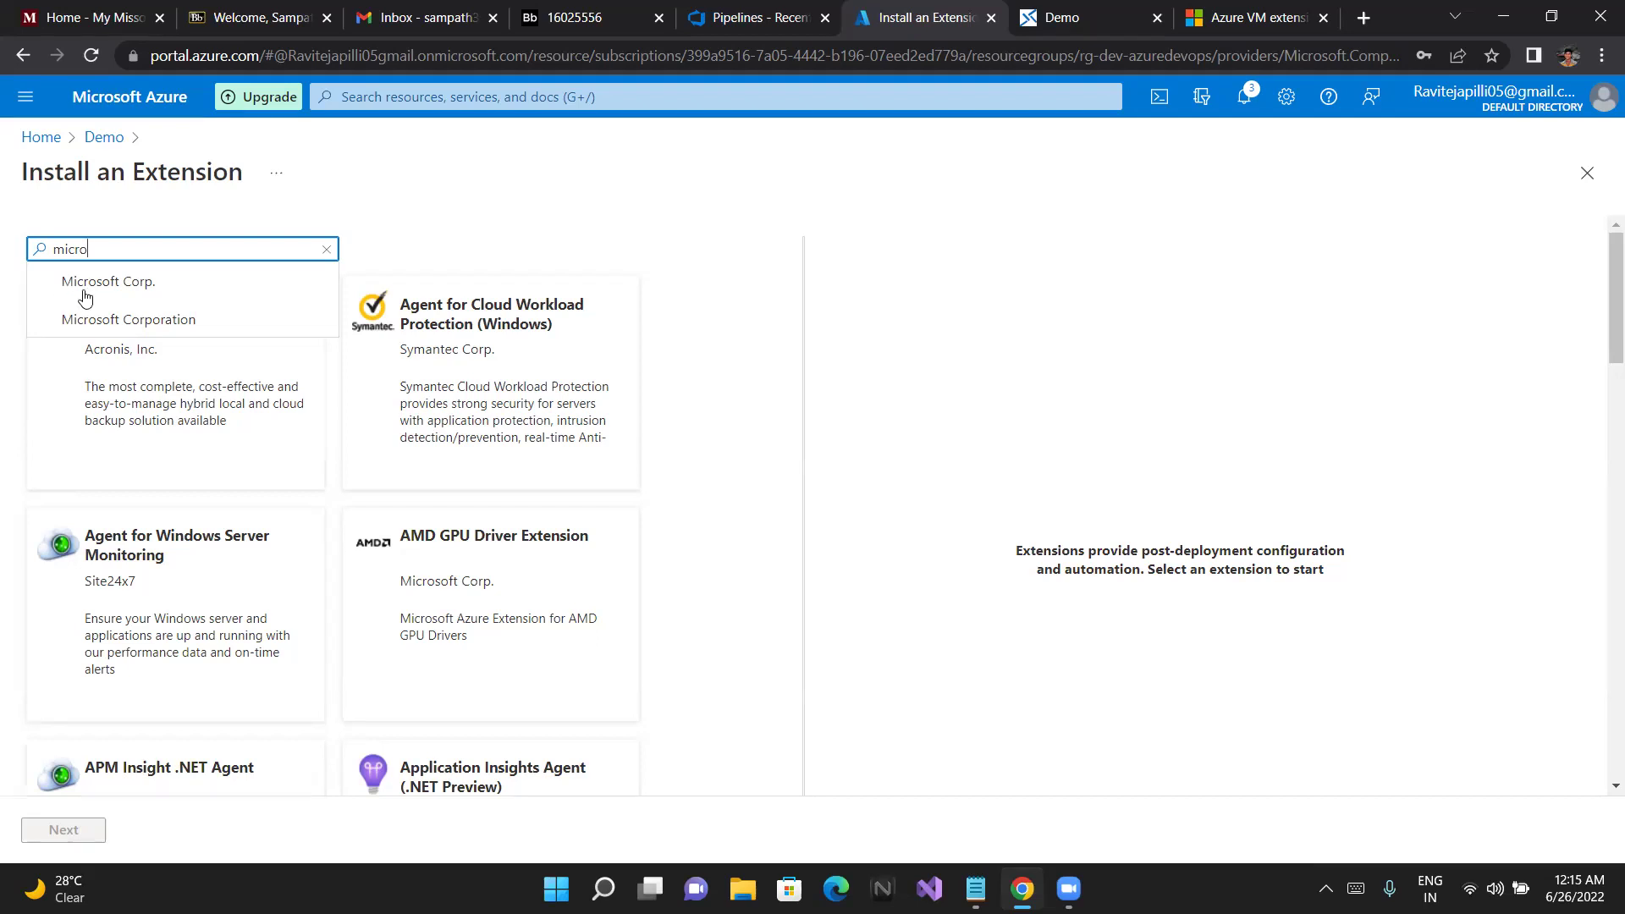
click(119, 319)
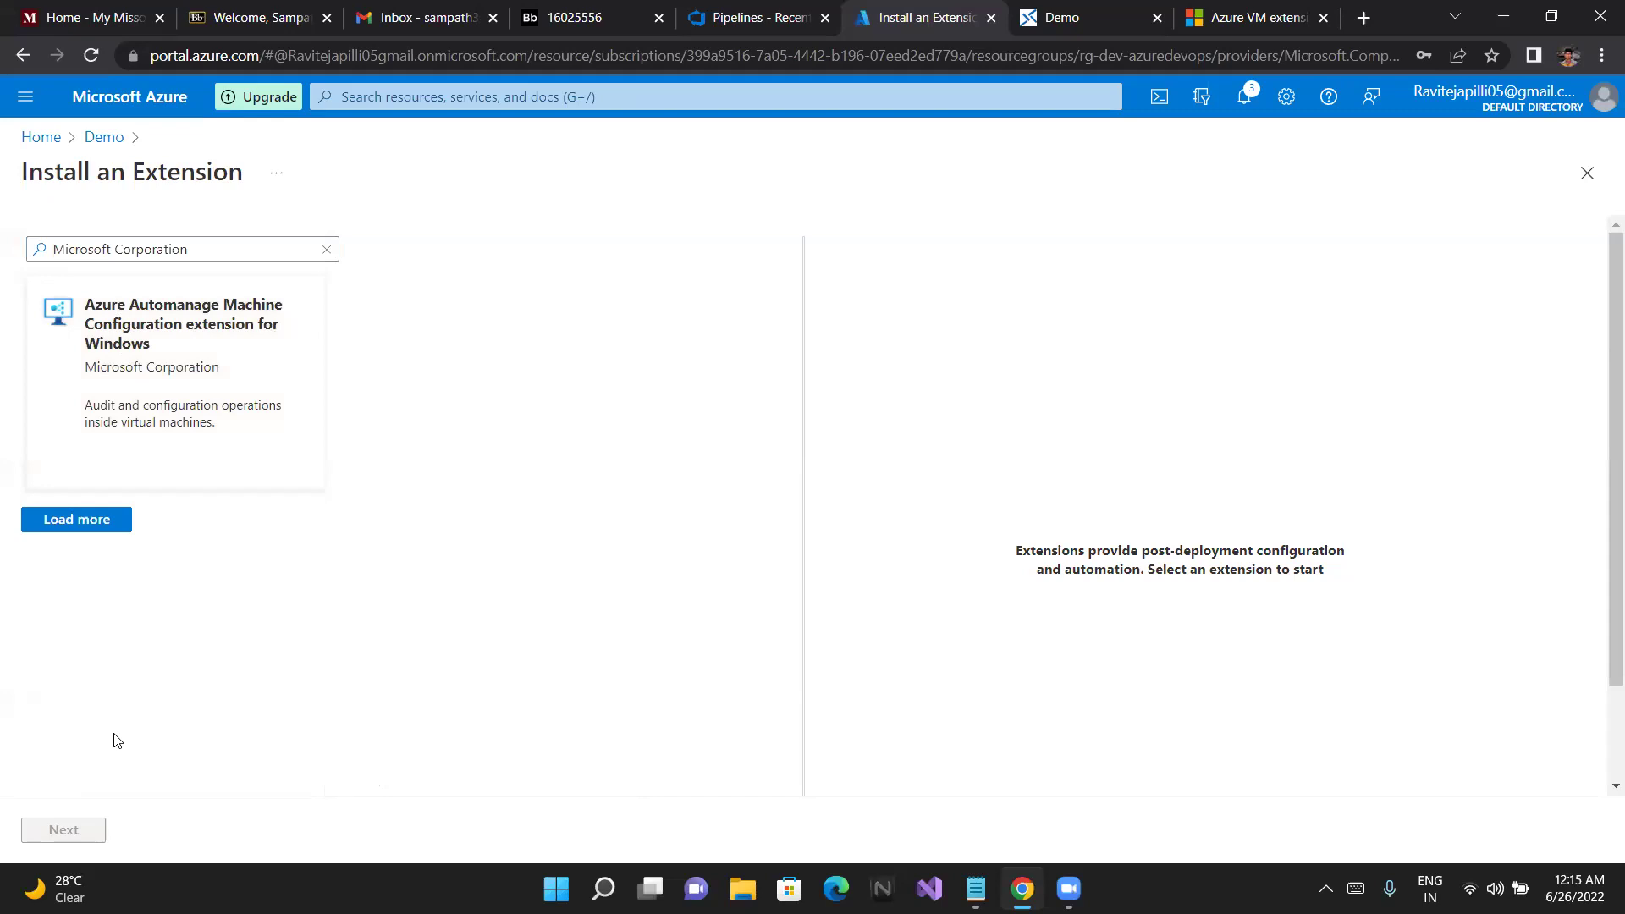
click(186, 354)
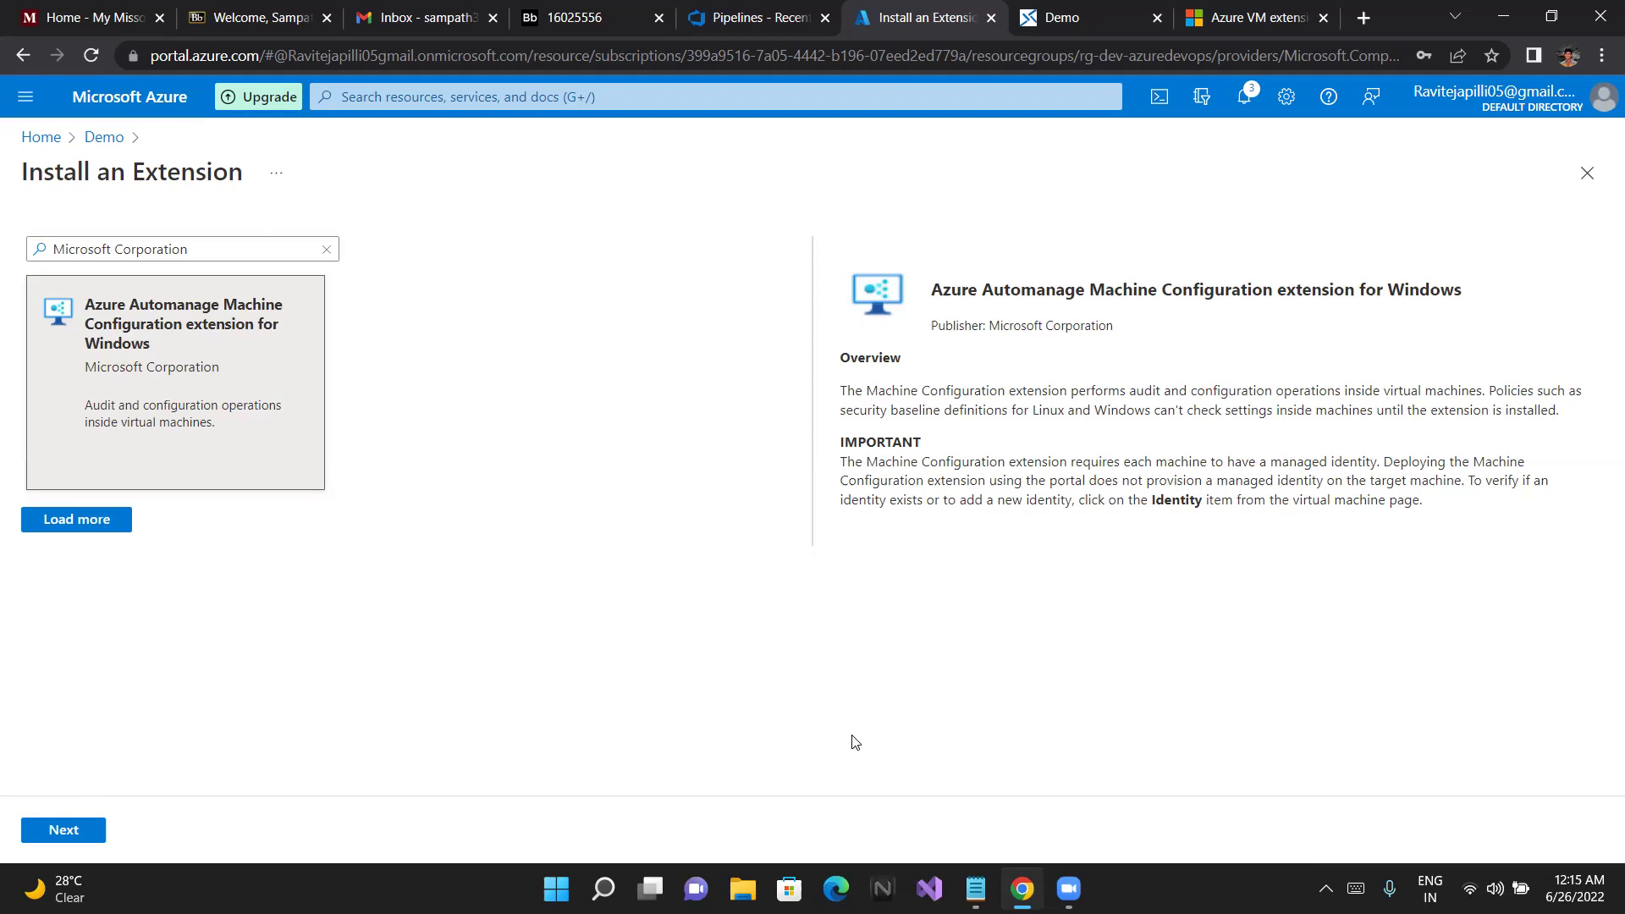
Review and create the Machine Configuration extension deployment on the Demo VM
click(64, 828)
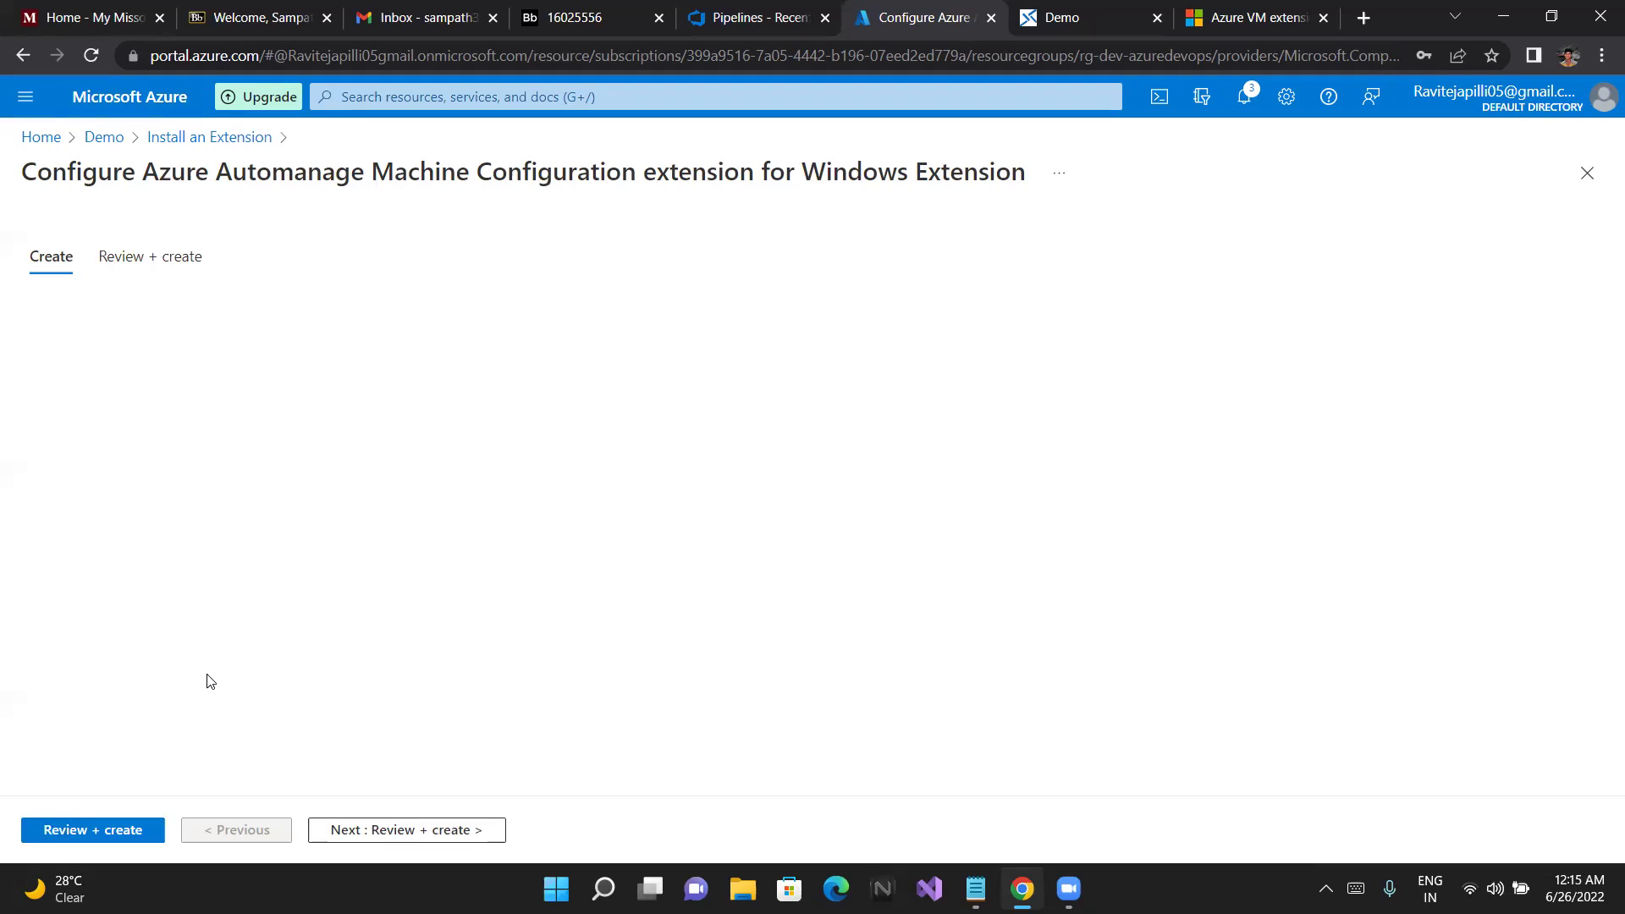
click(111, 830)
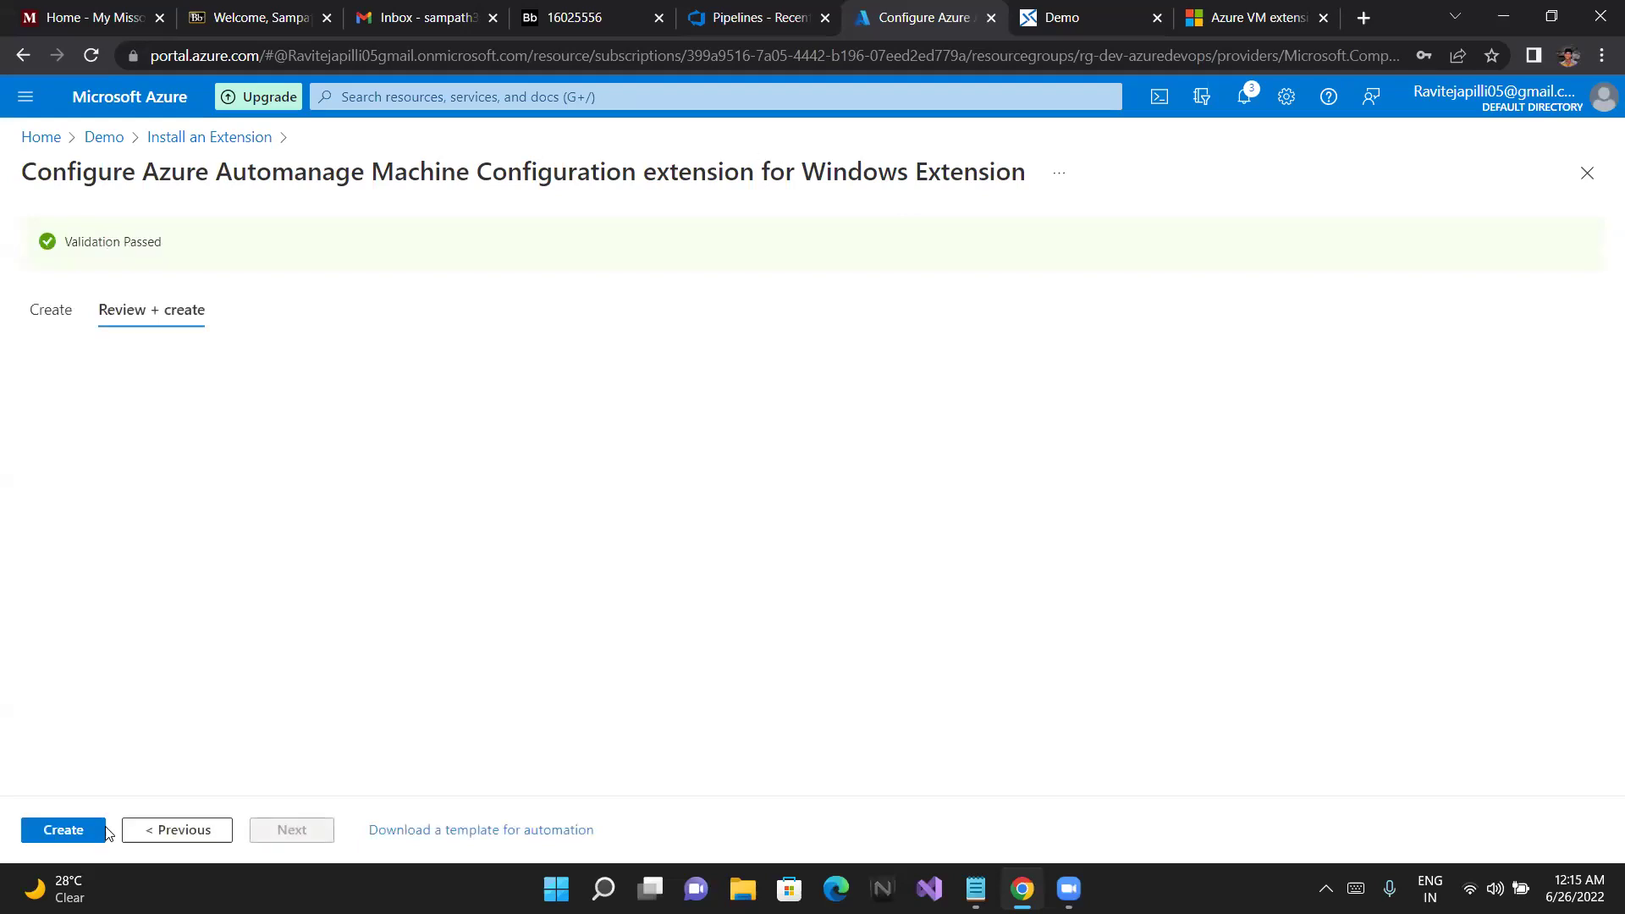
click(59, 830)
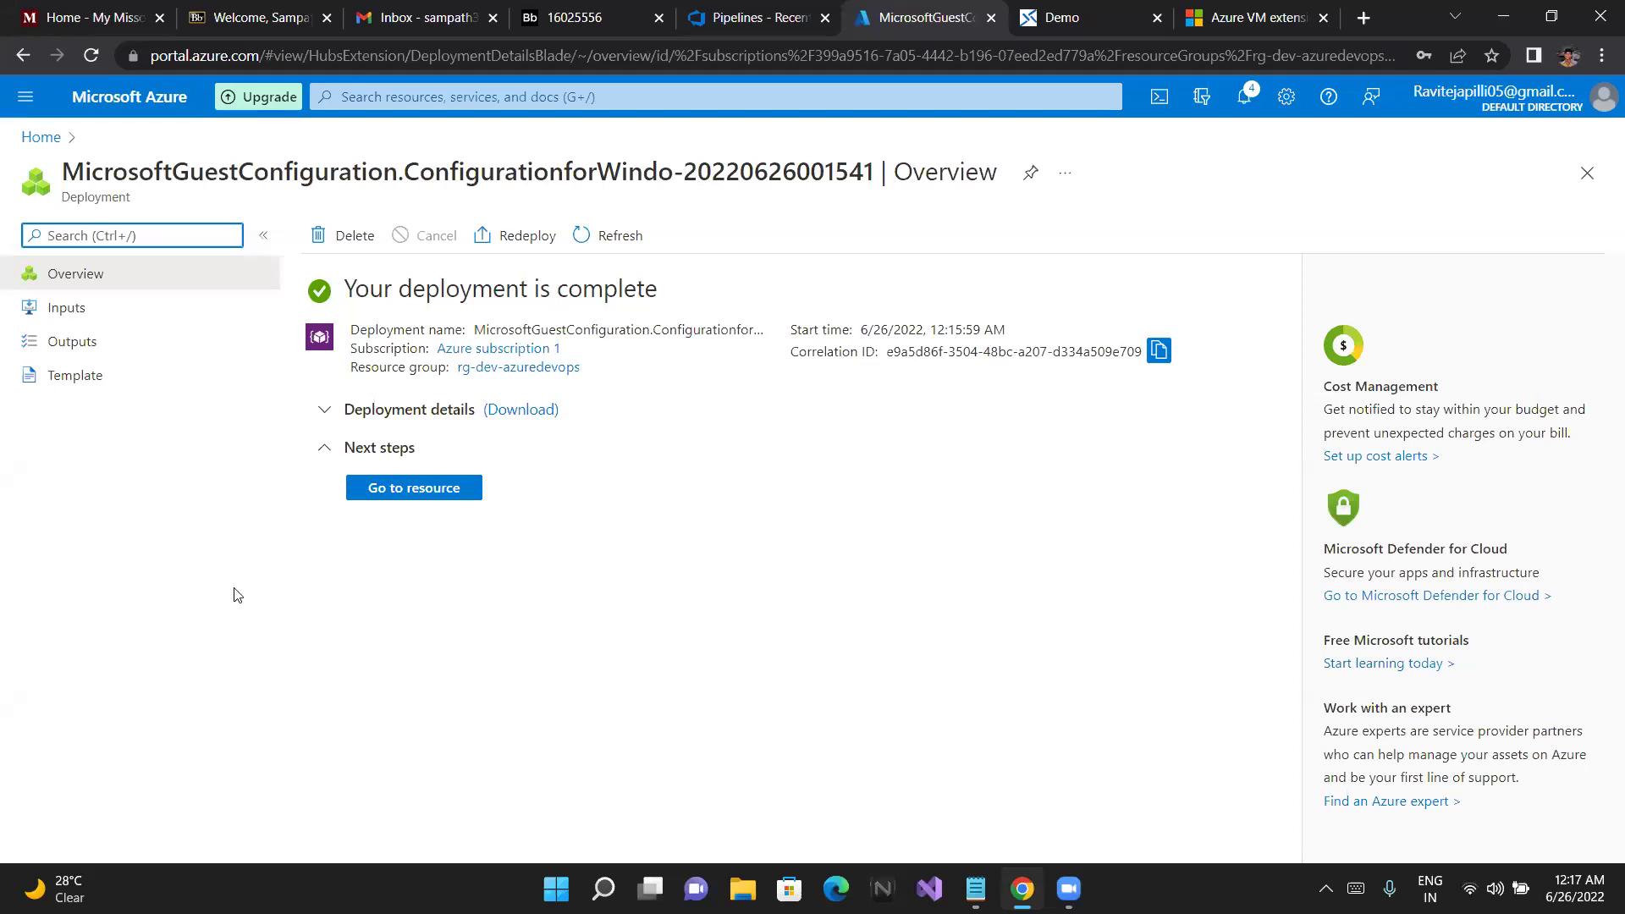
Reopen the Demo VM's Bastion connection page from Home and close the old session tab
click(44, 140)
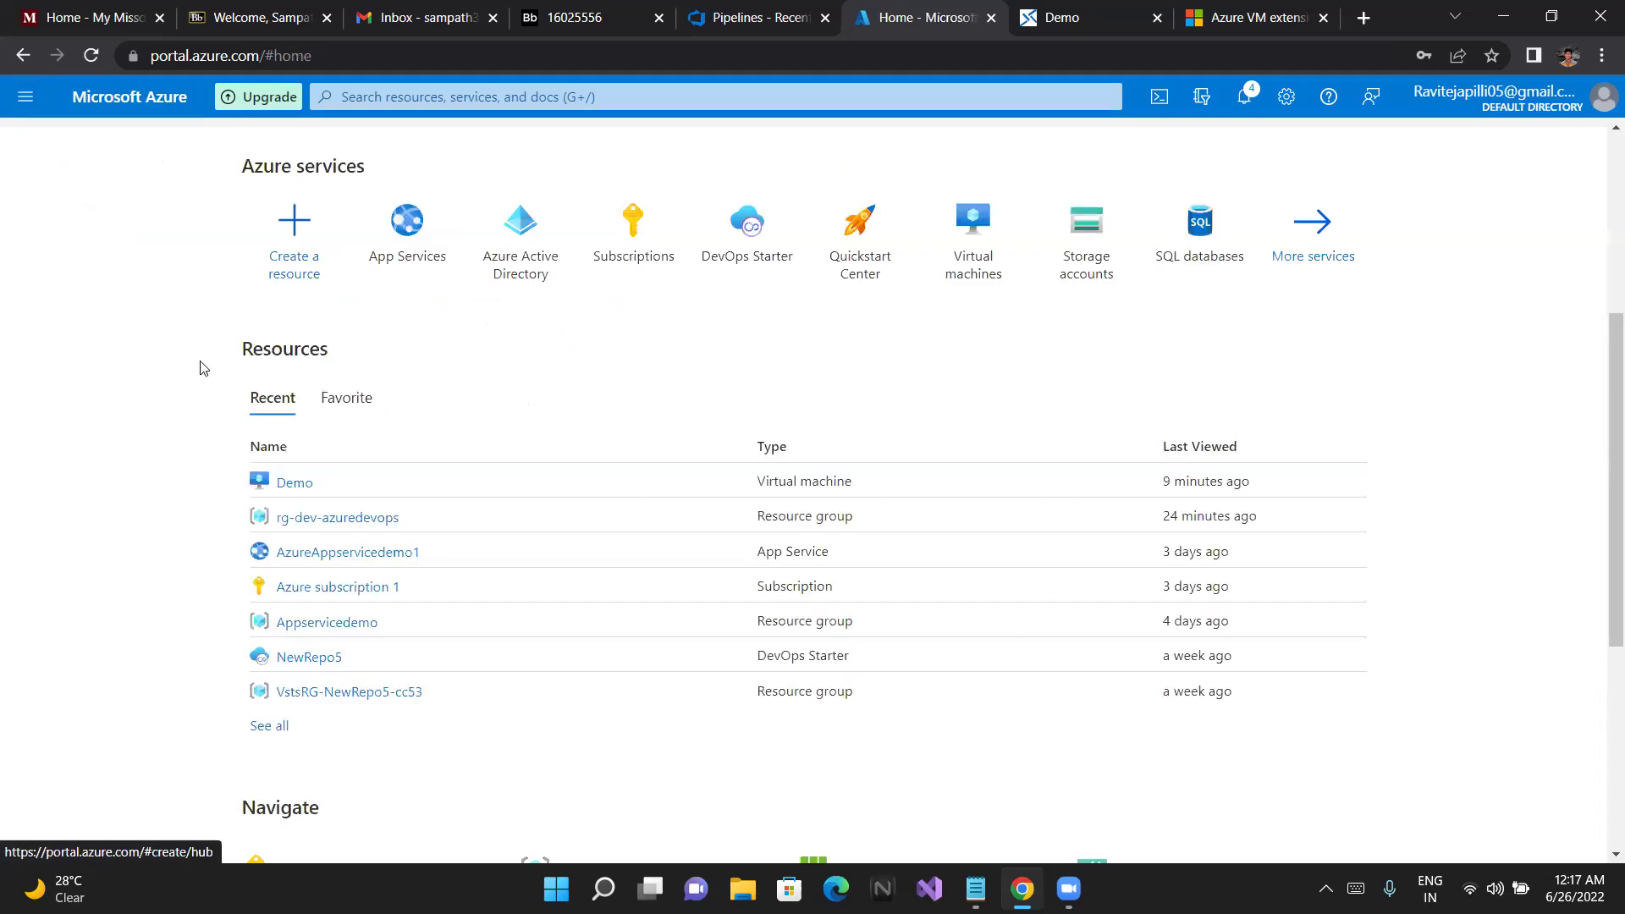
click(291, 486)
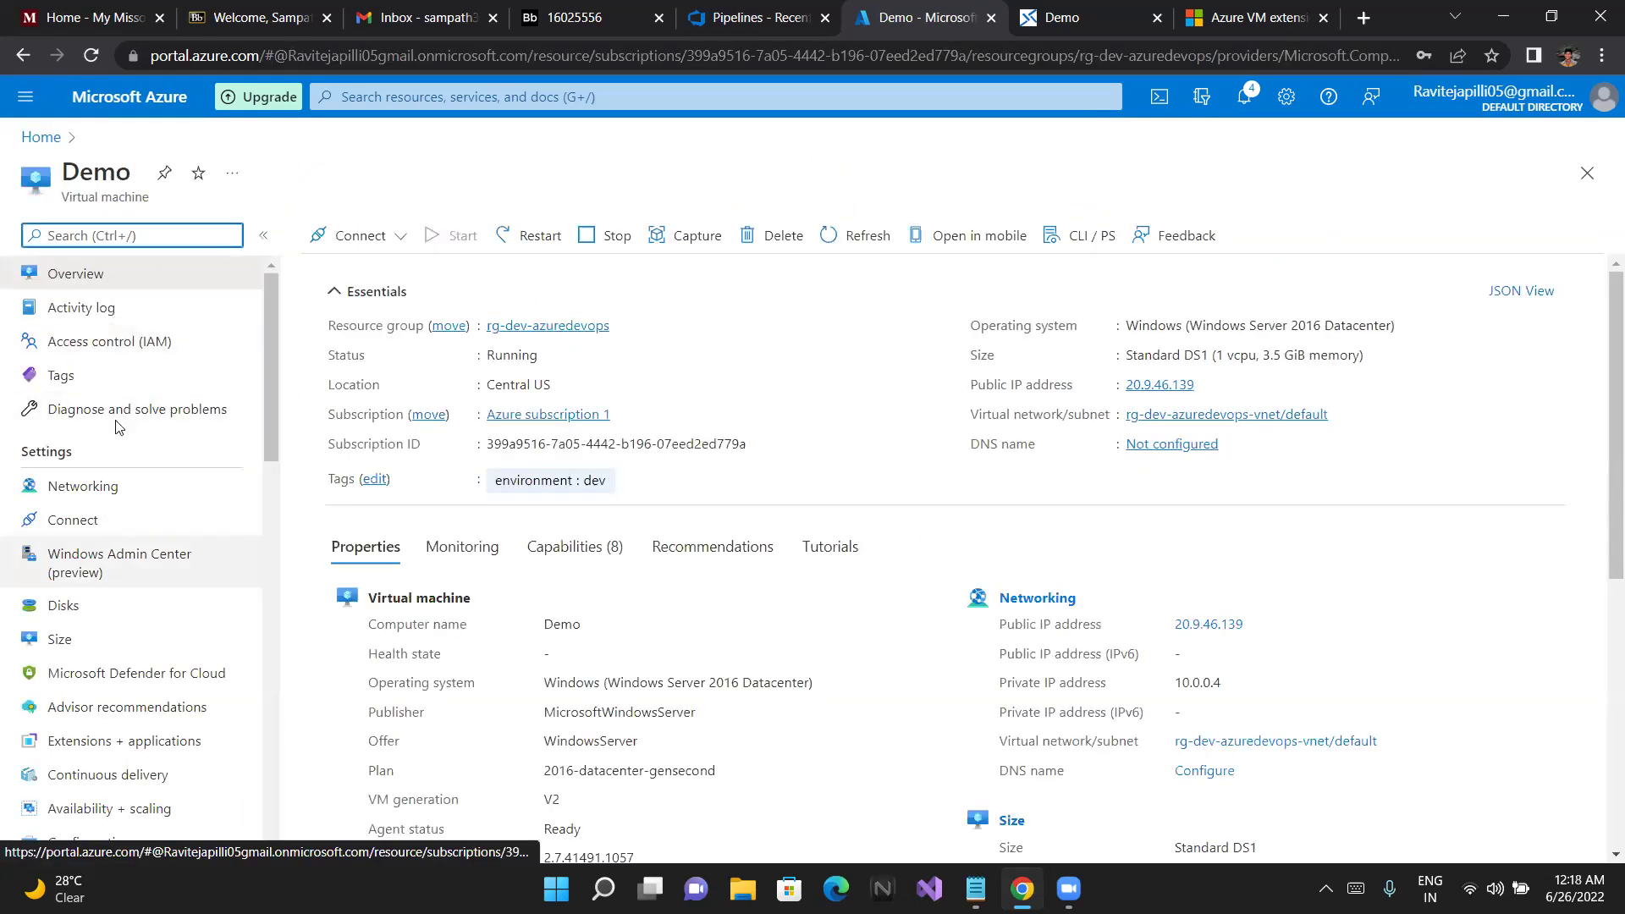
scroll(141, 606, down, 1)
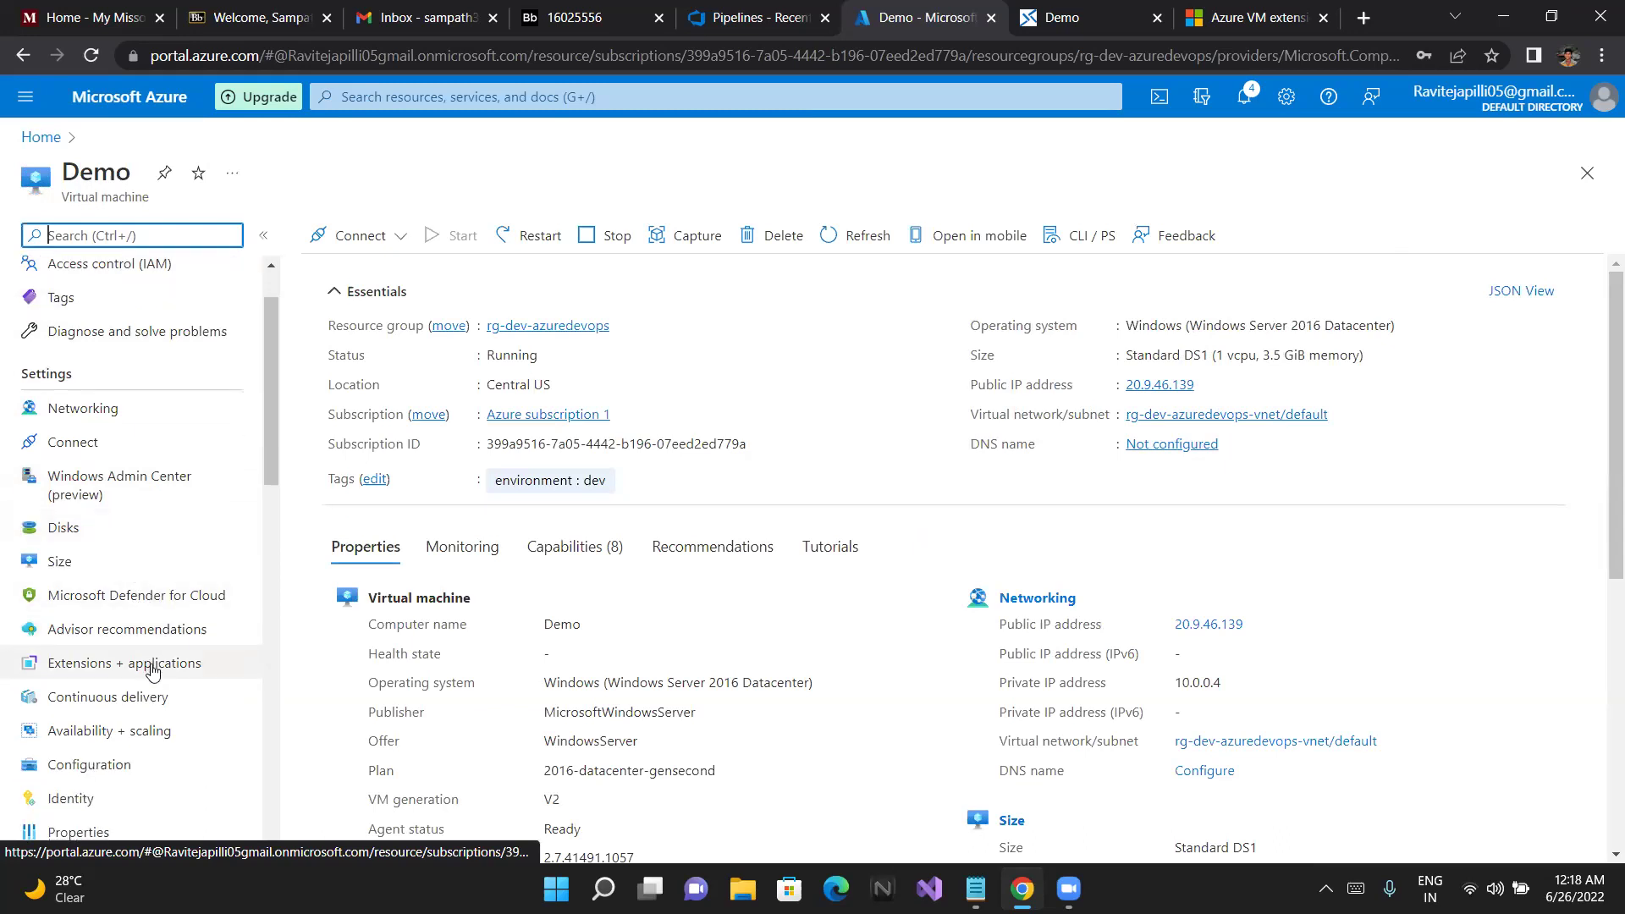
scroll(115, 446, up, 1)
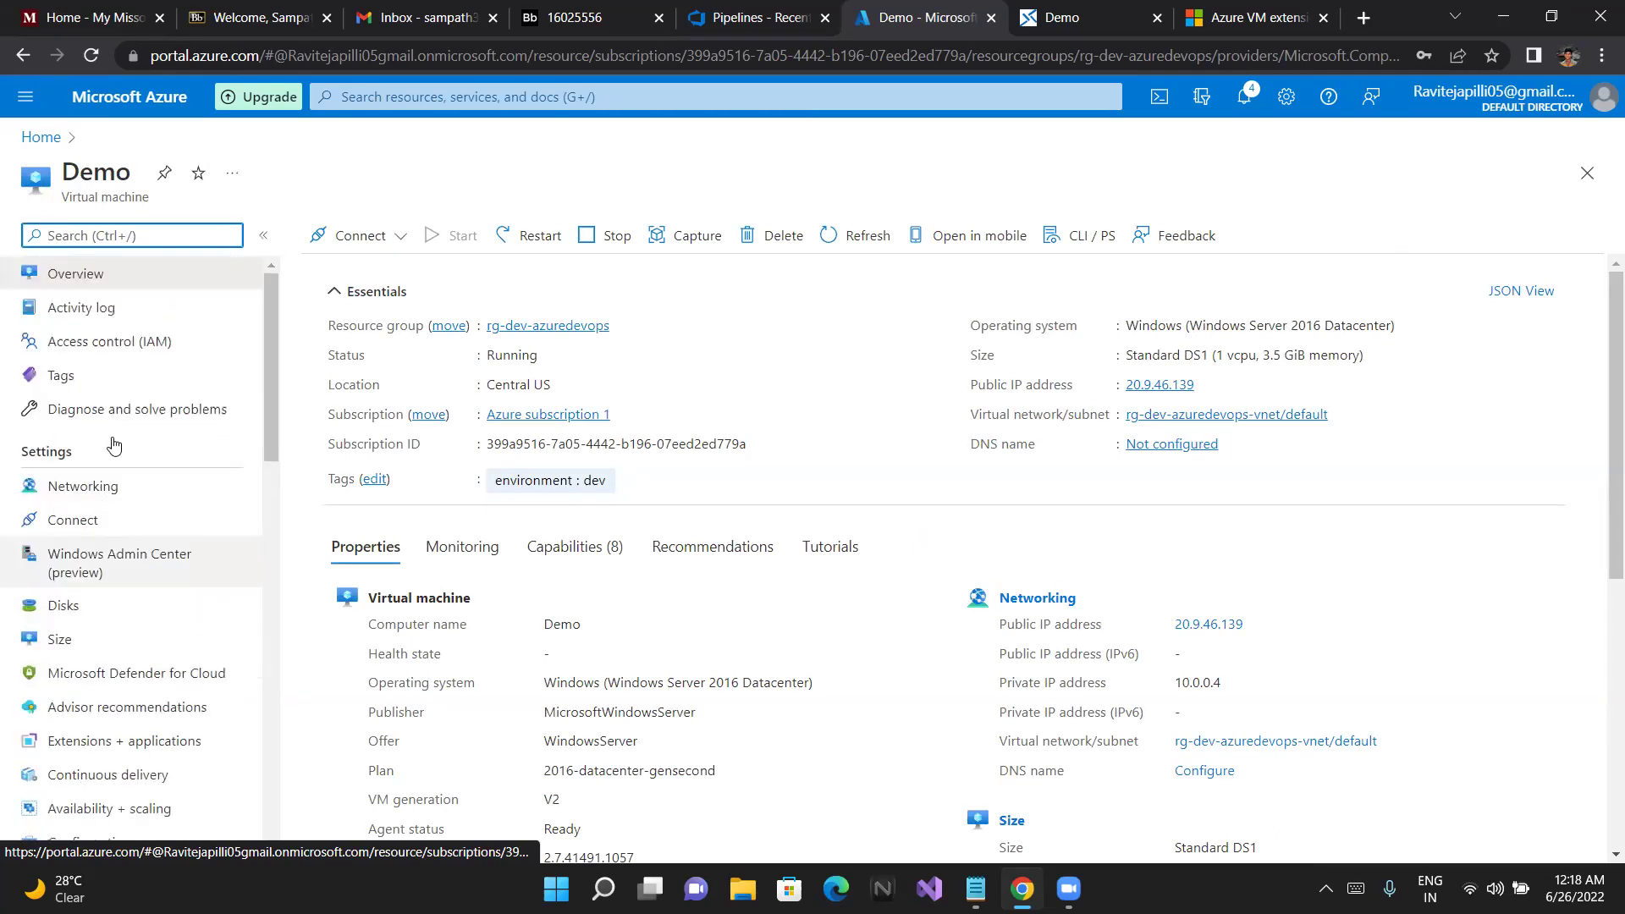
click(354, 232)
click(352, 339)
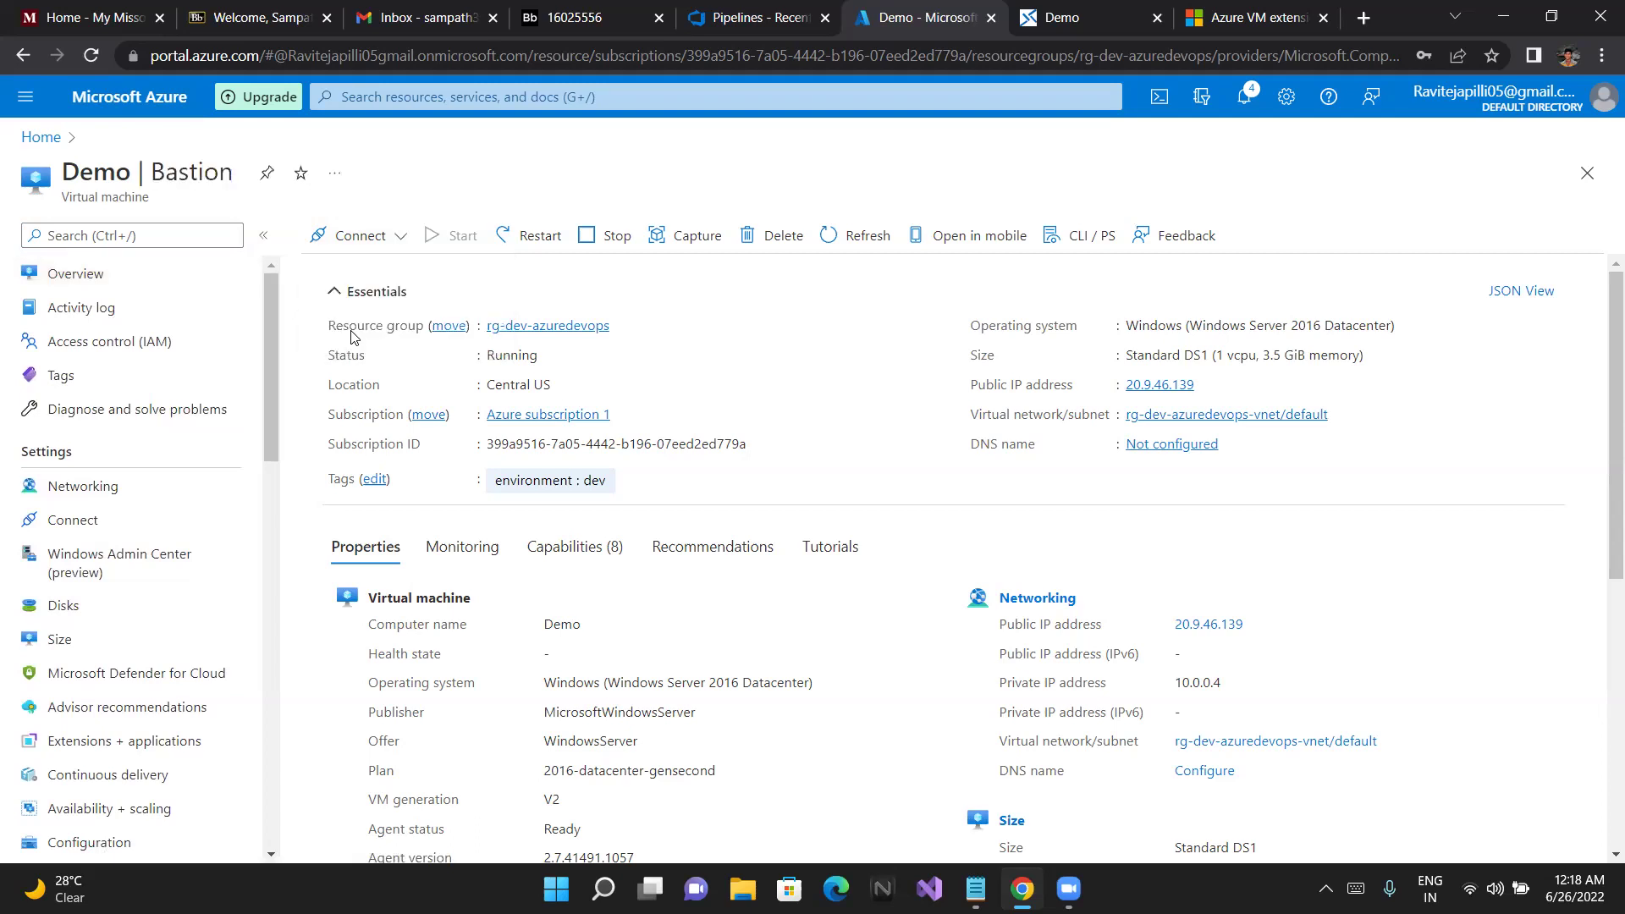
click(1159, 20)
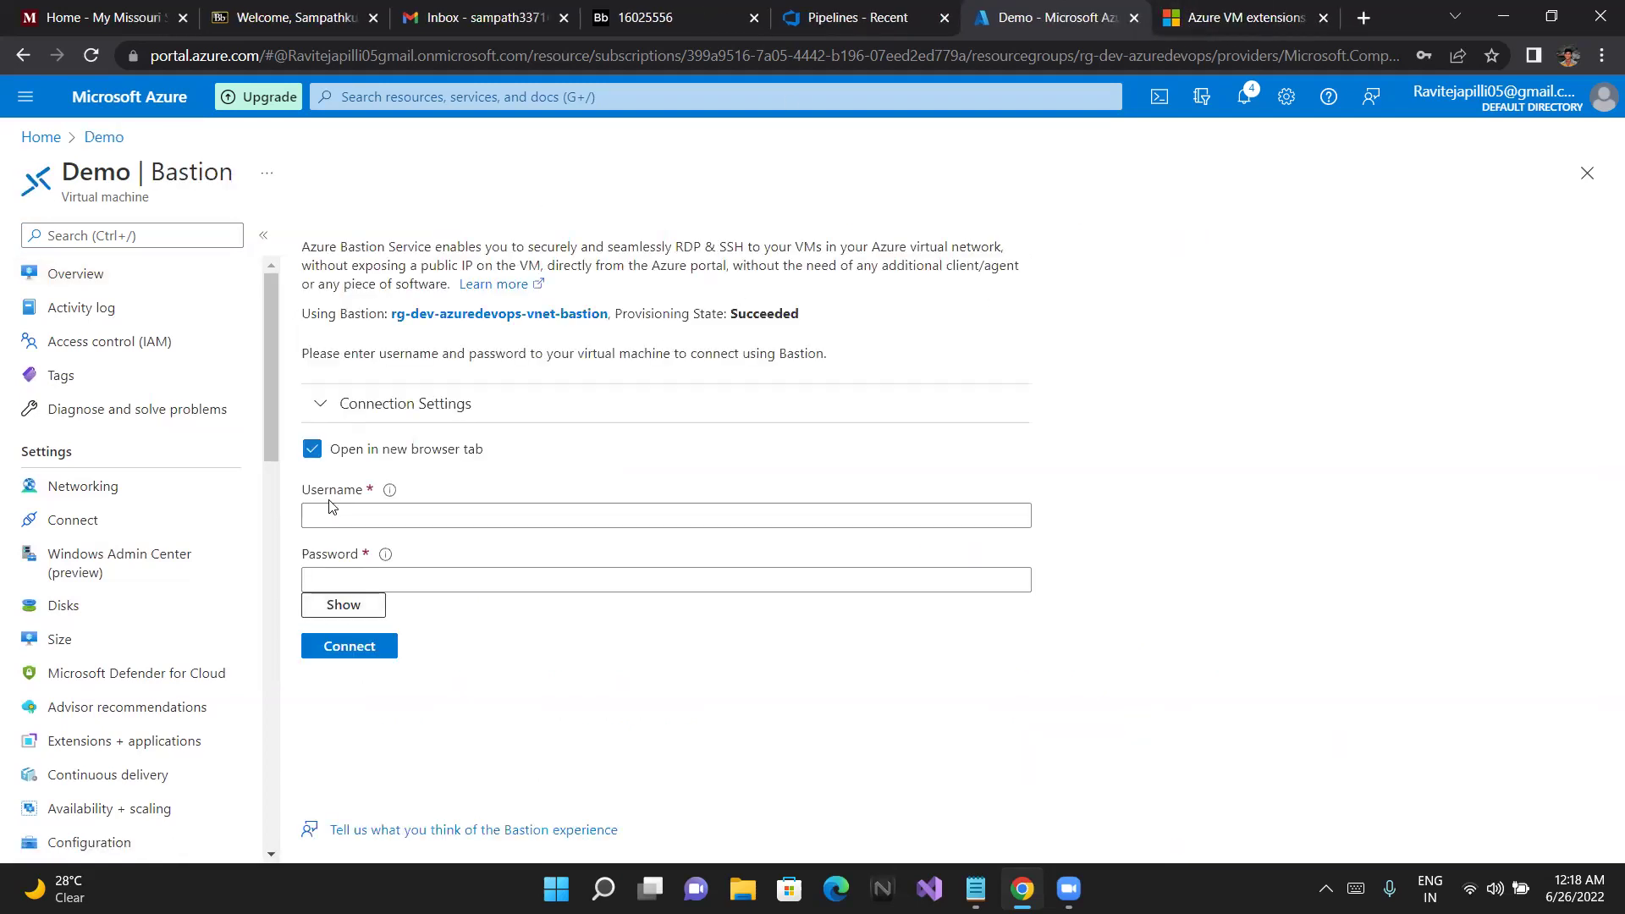
Enter the VM admin username and password in the Bastion form, verify the password, and connect
click(335, 508)
text(admin)
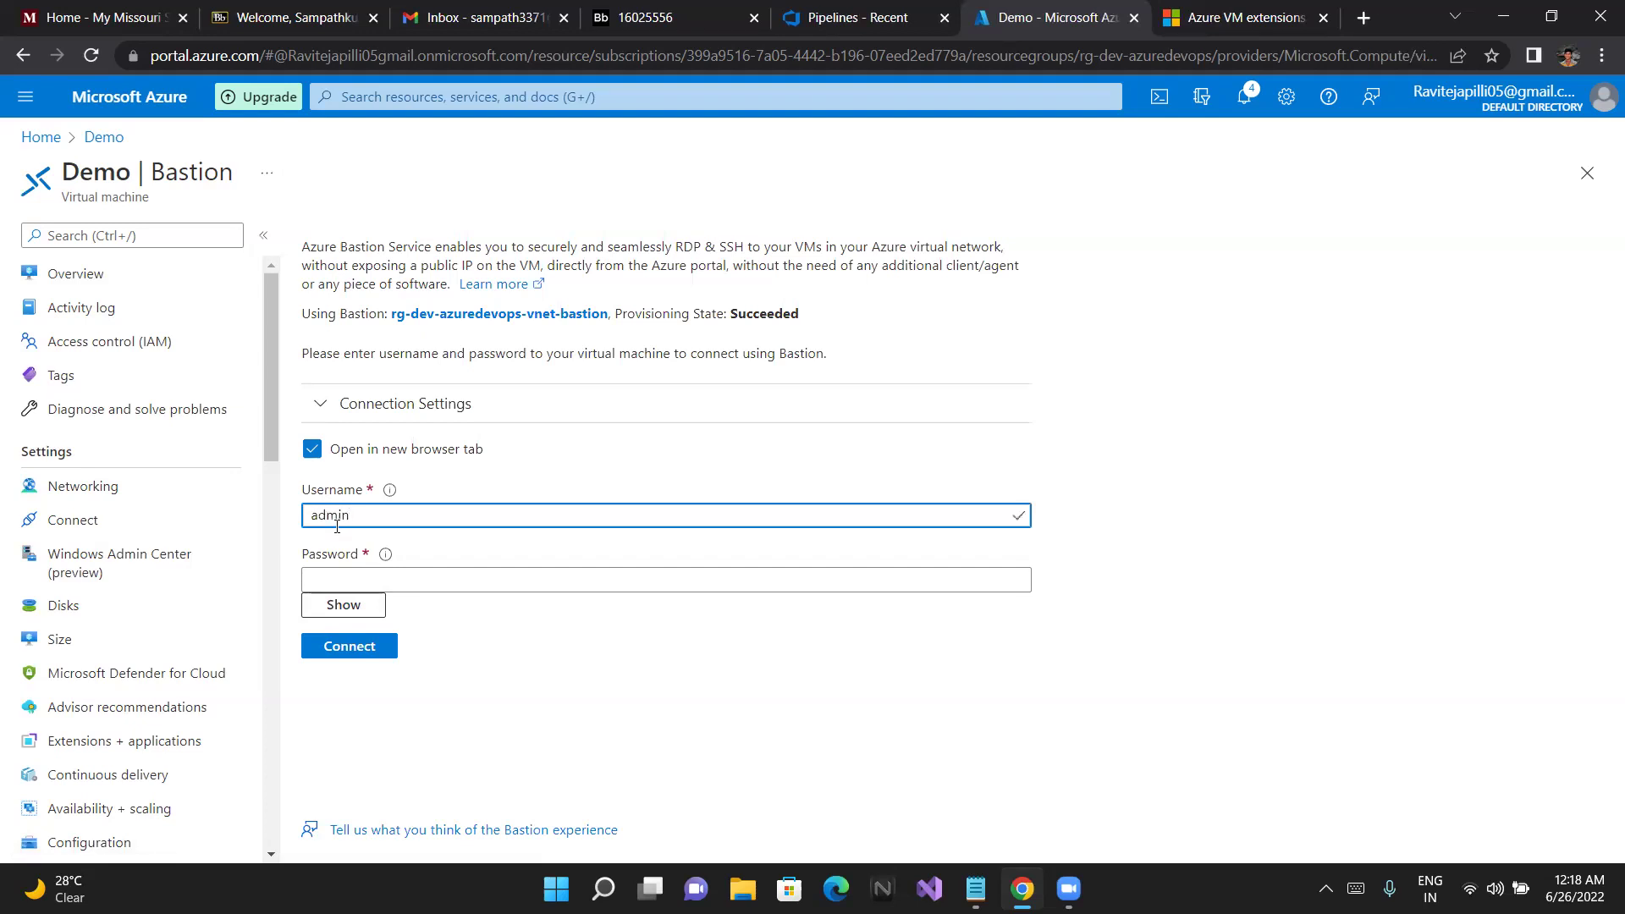
key(Tab)
click(379, 512)
text(demo)
key(Tab)
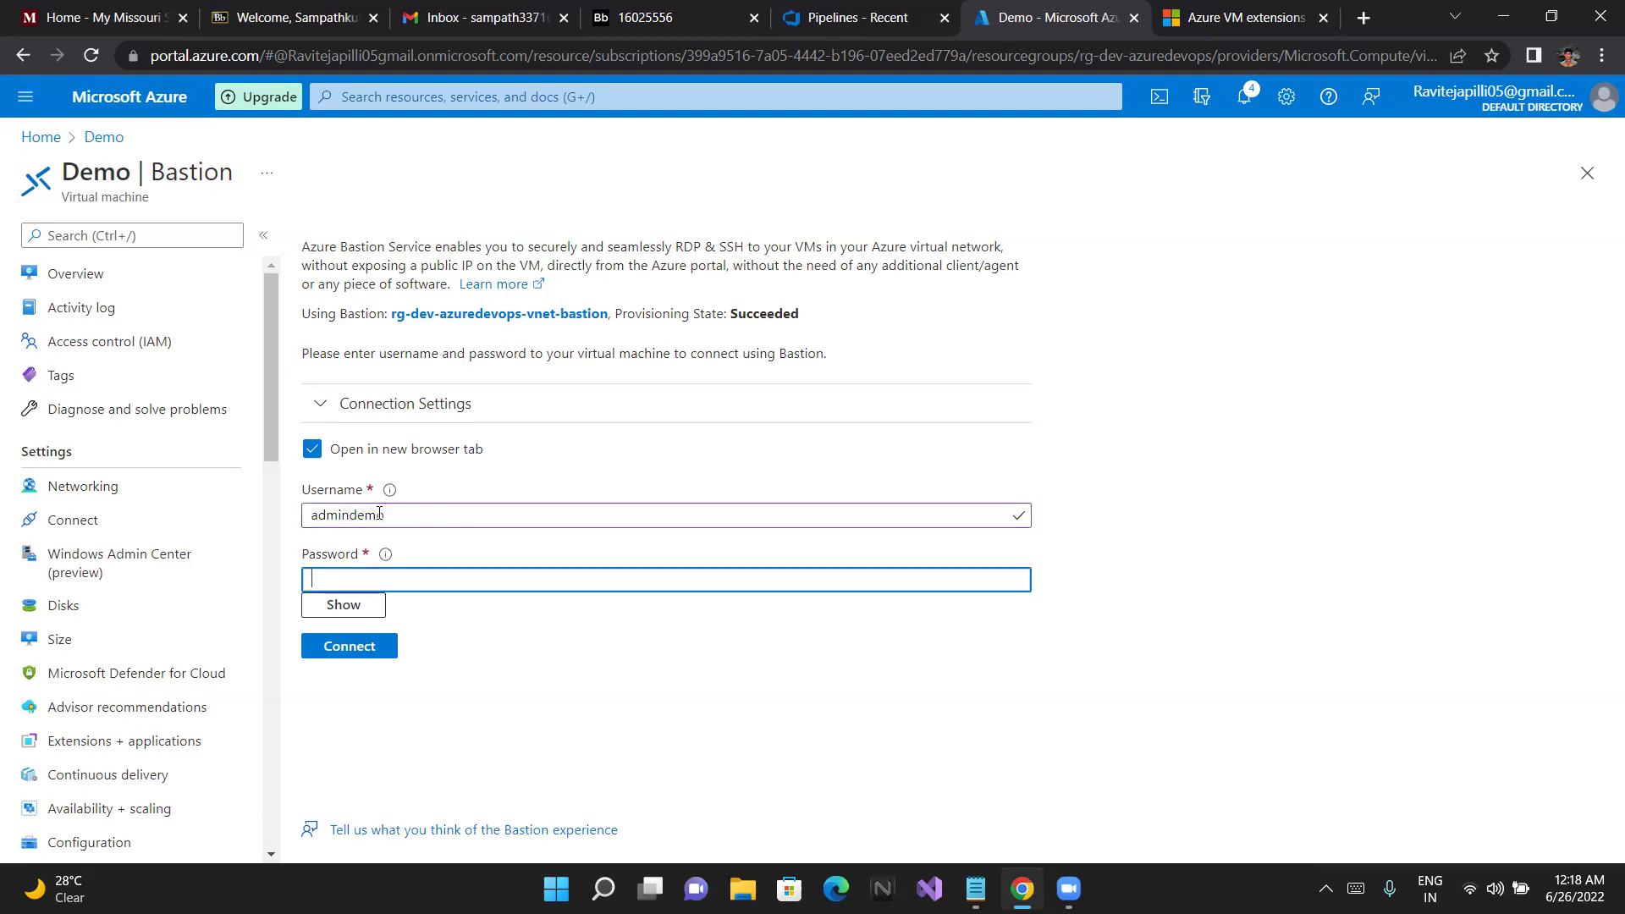
text(***********)
click(339, 613)
click(340, 616)
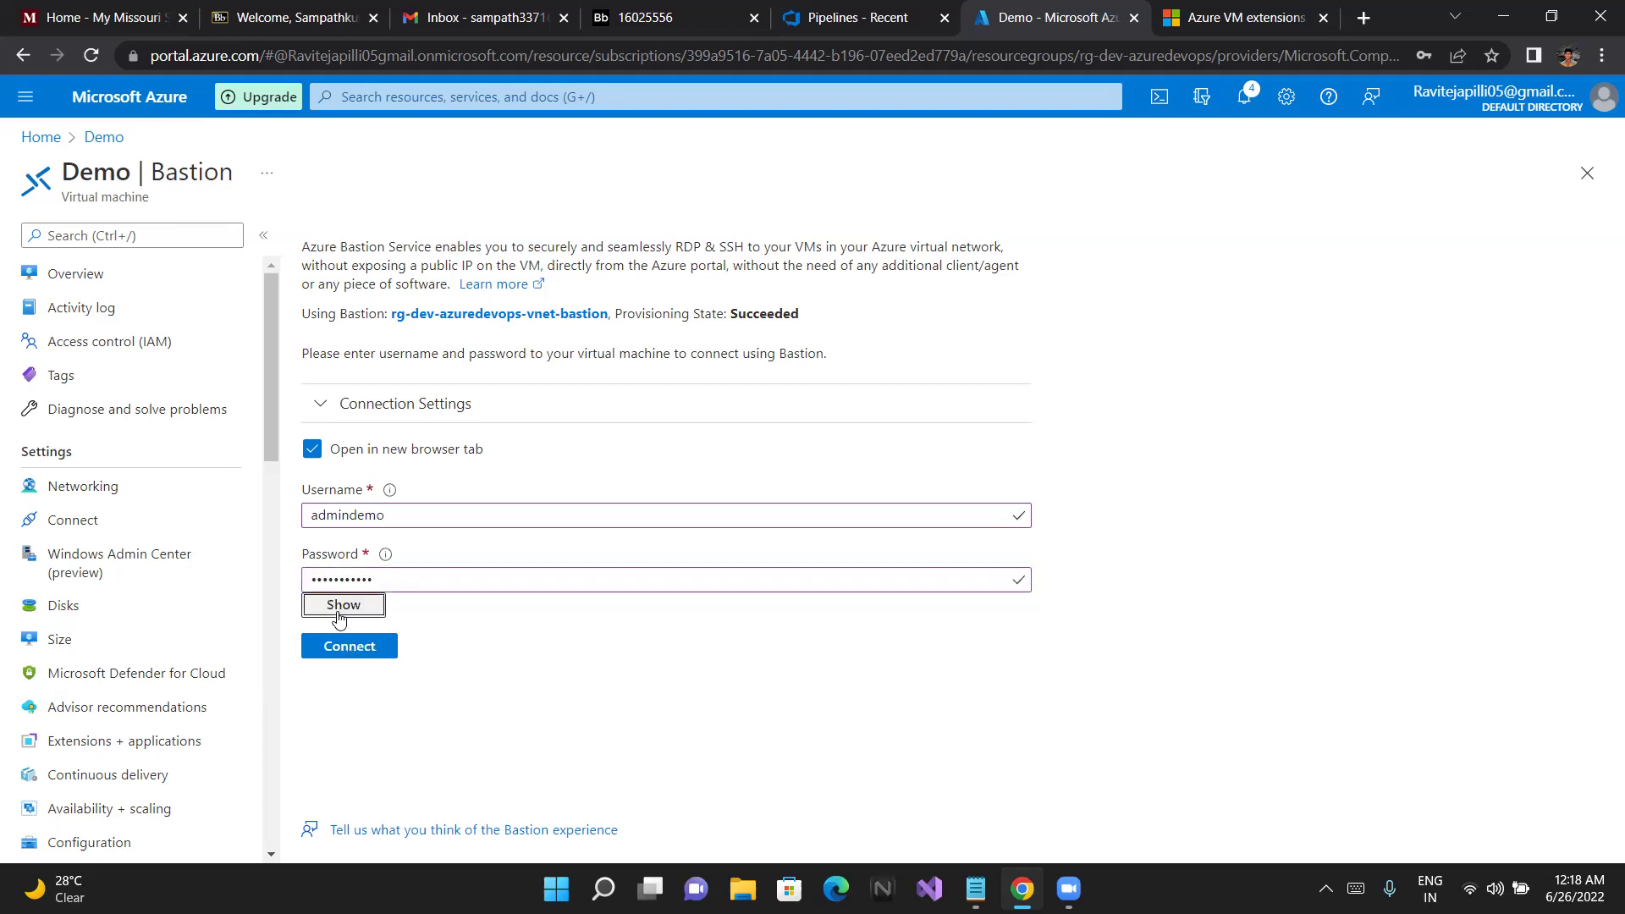
click(340, 644)
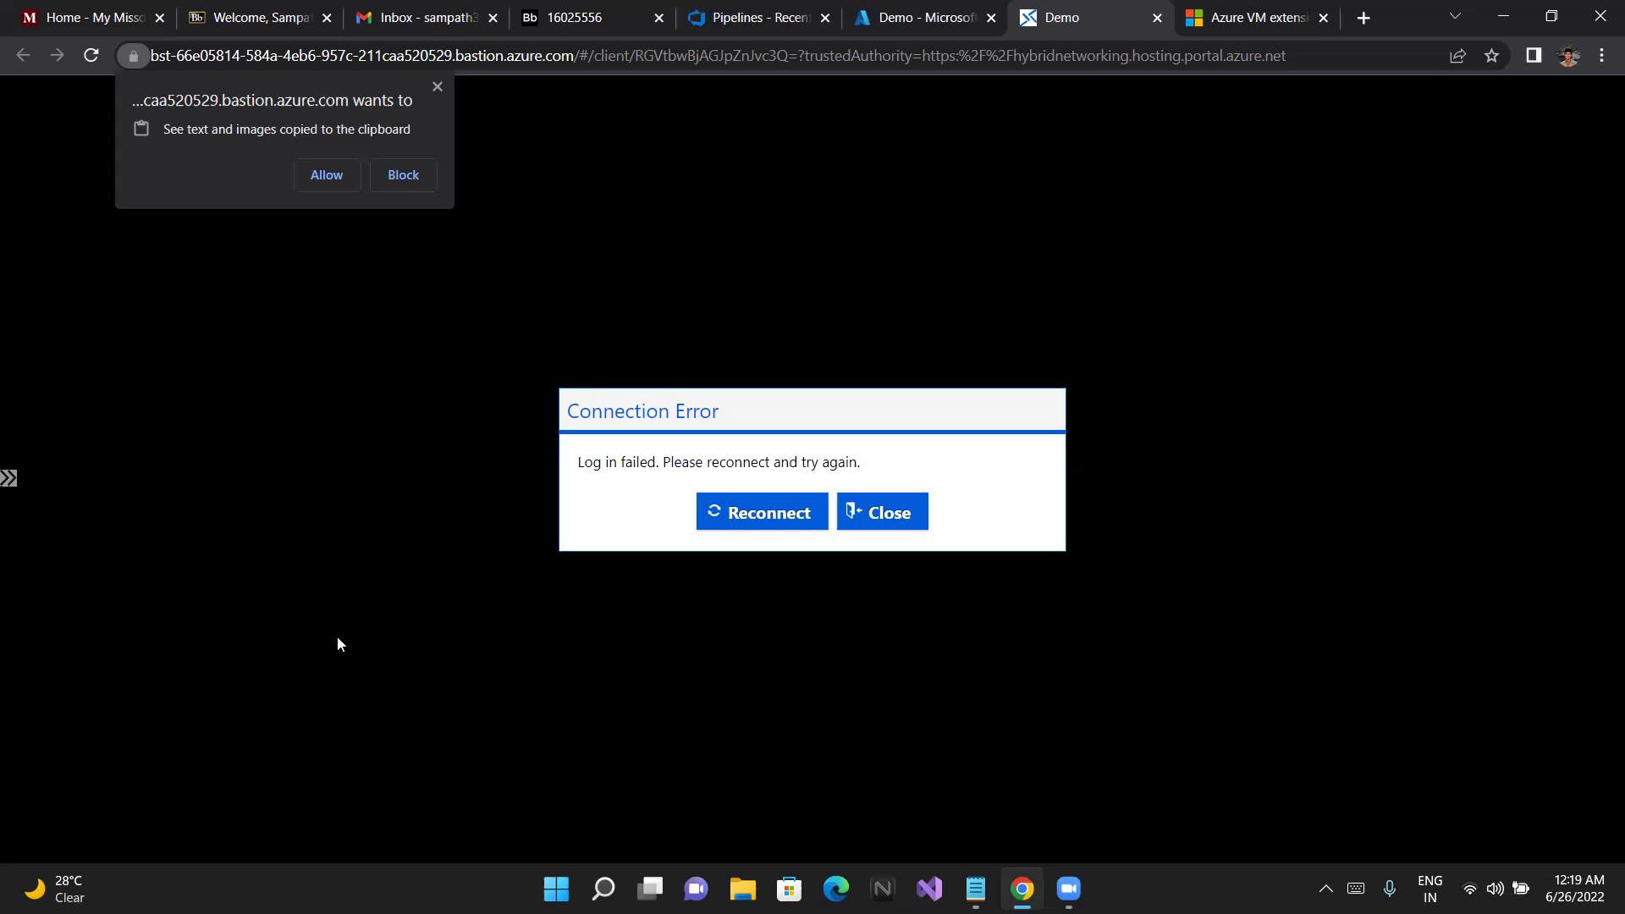
Append the missing digit to the revealed Bastion password and retry the connection
click(900, 10)
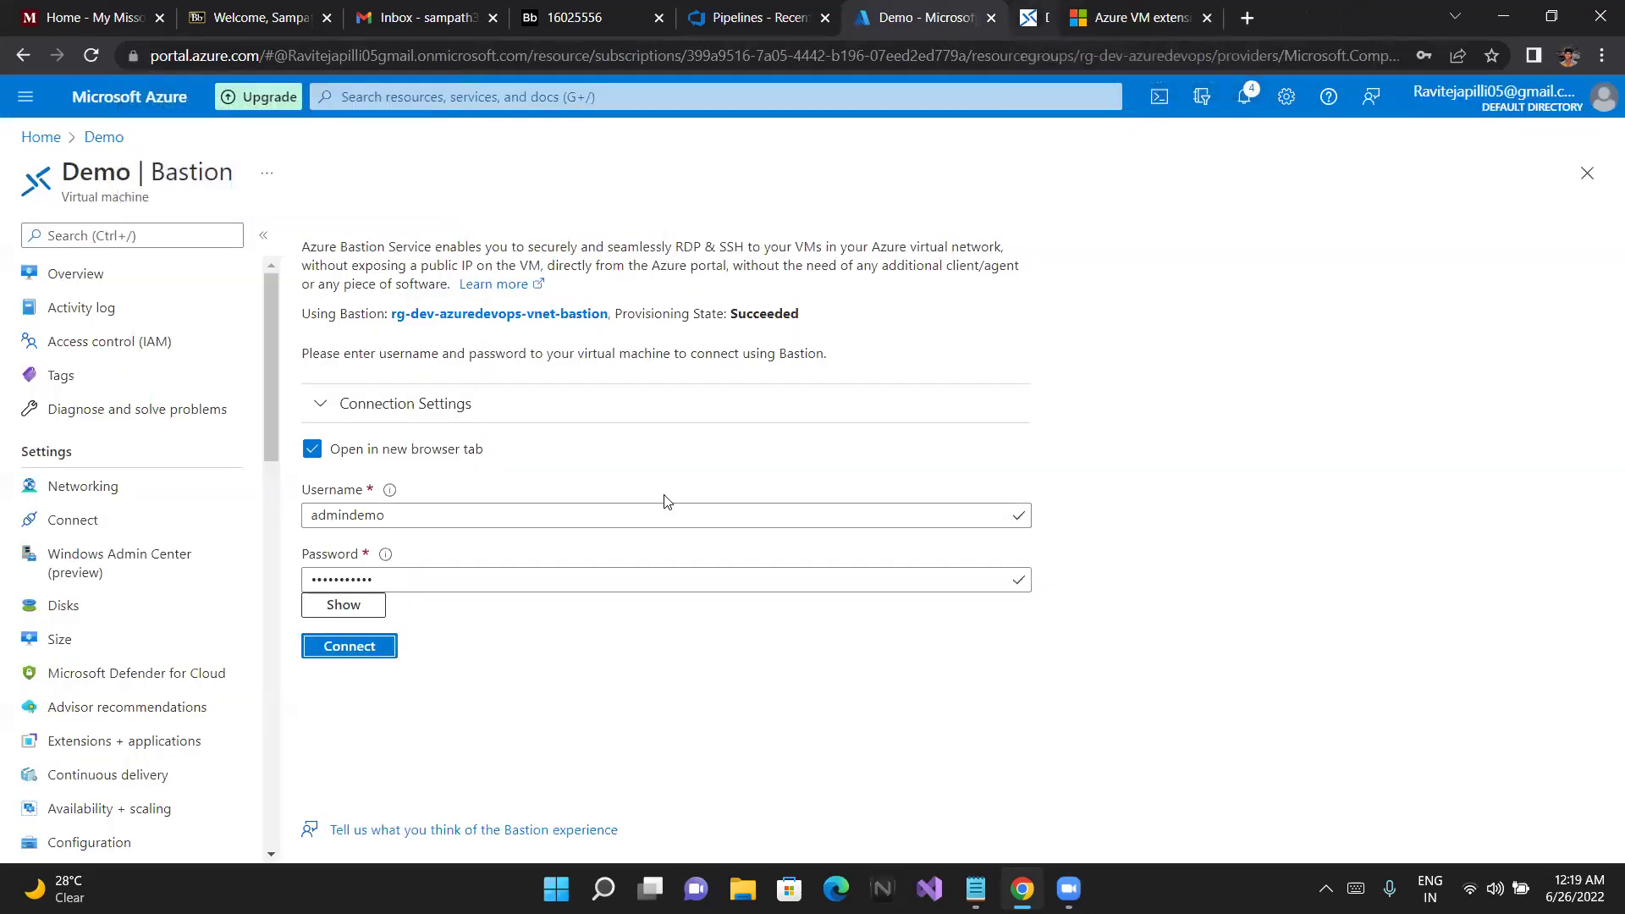
click(378, 603)
click(418, 585)
text(6)
click(379, 648)
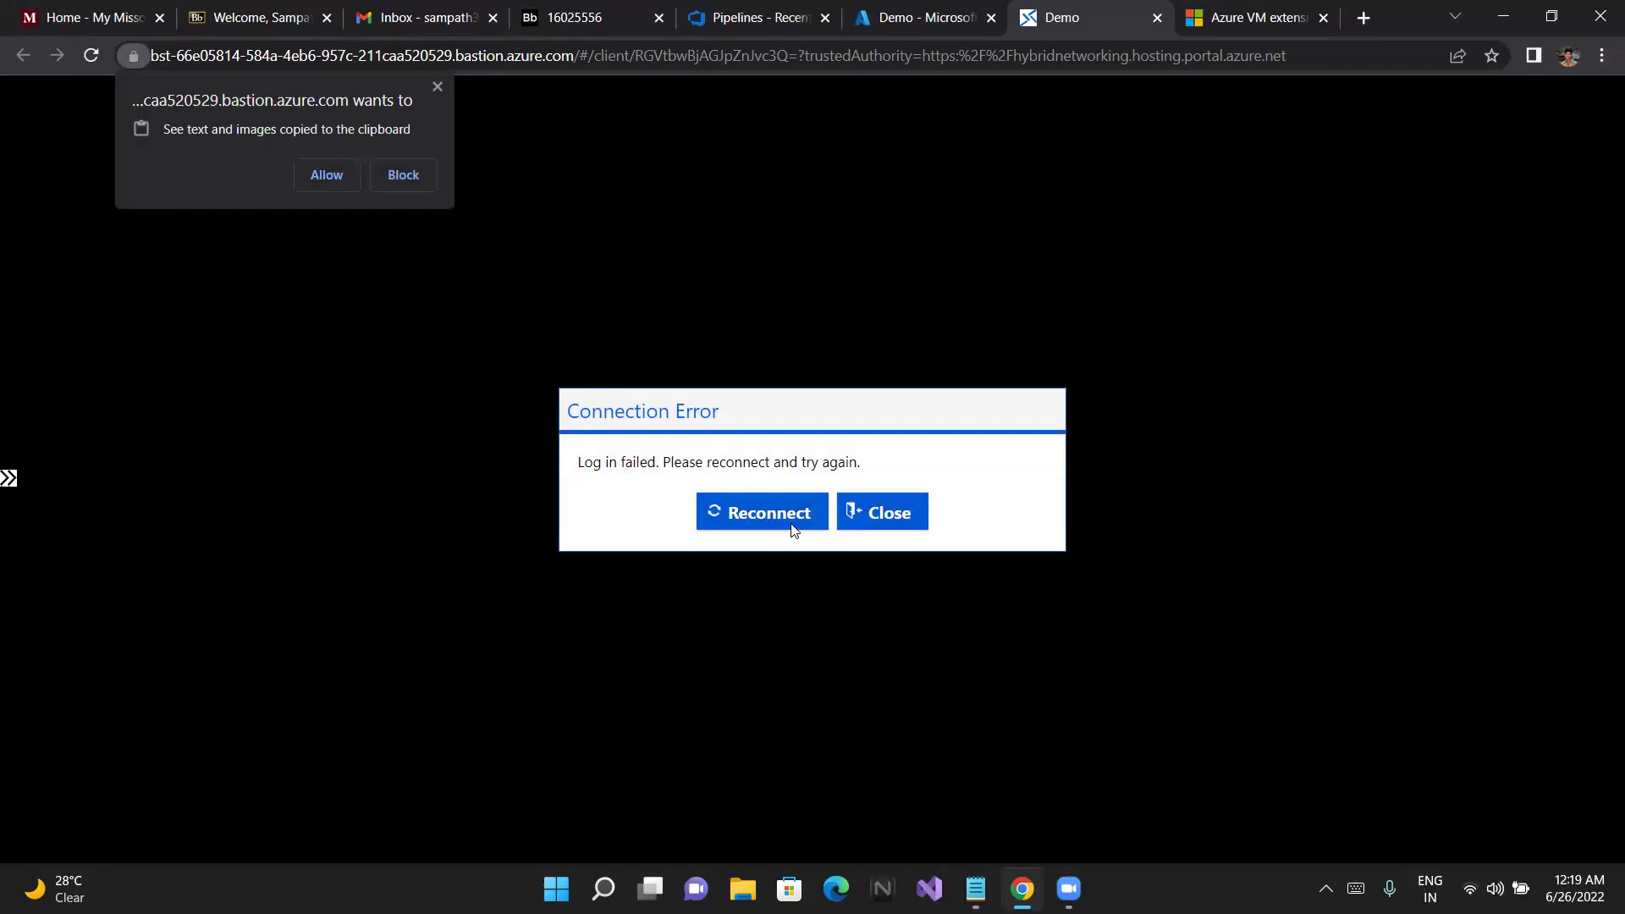
Recheck the username on the login form and the failed Bastion session tab
click(932, 19)
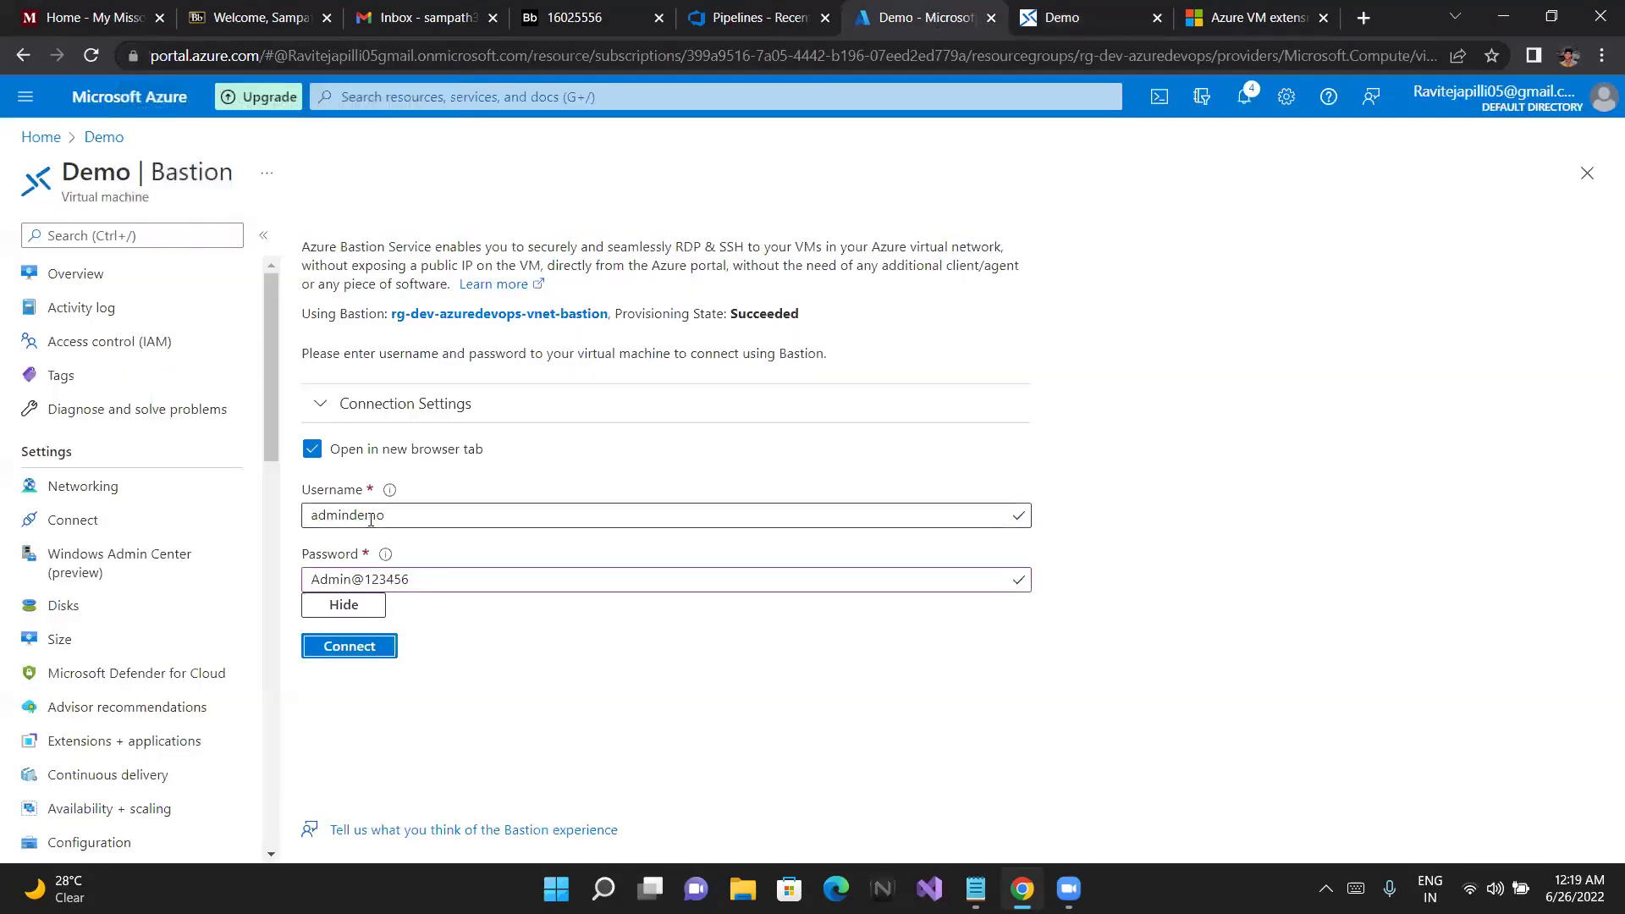
click(396, 506)
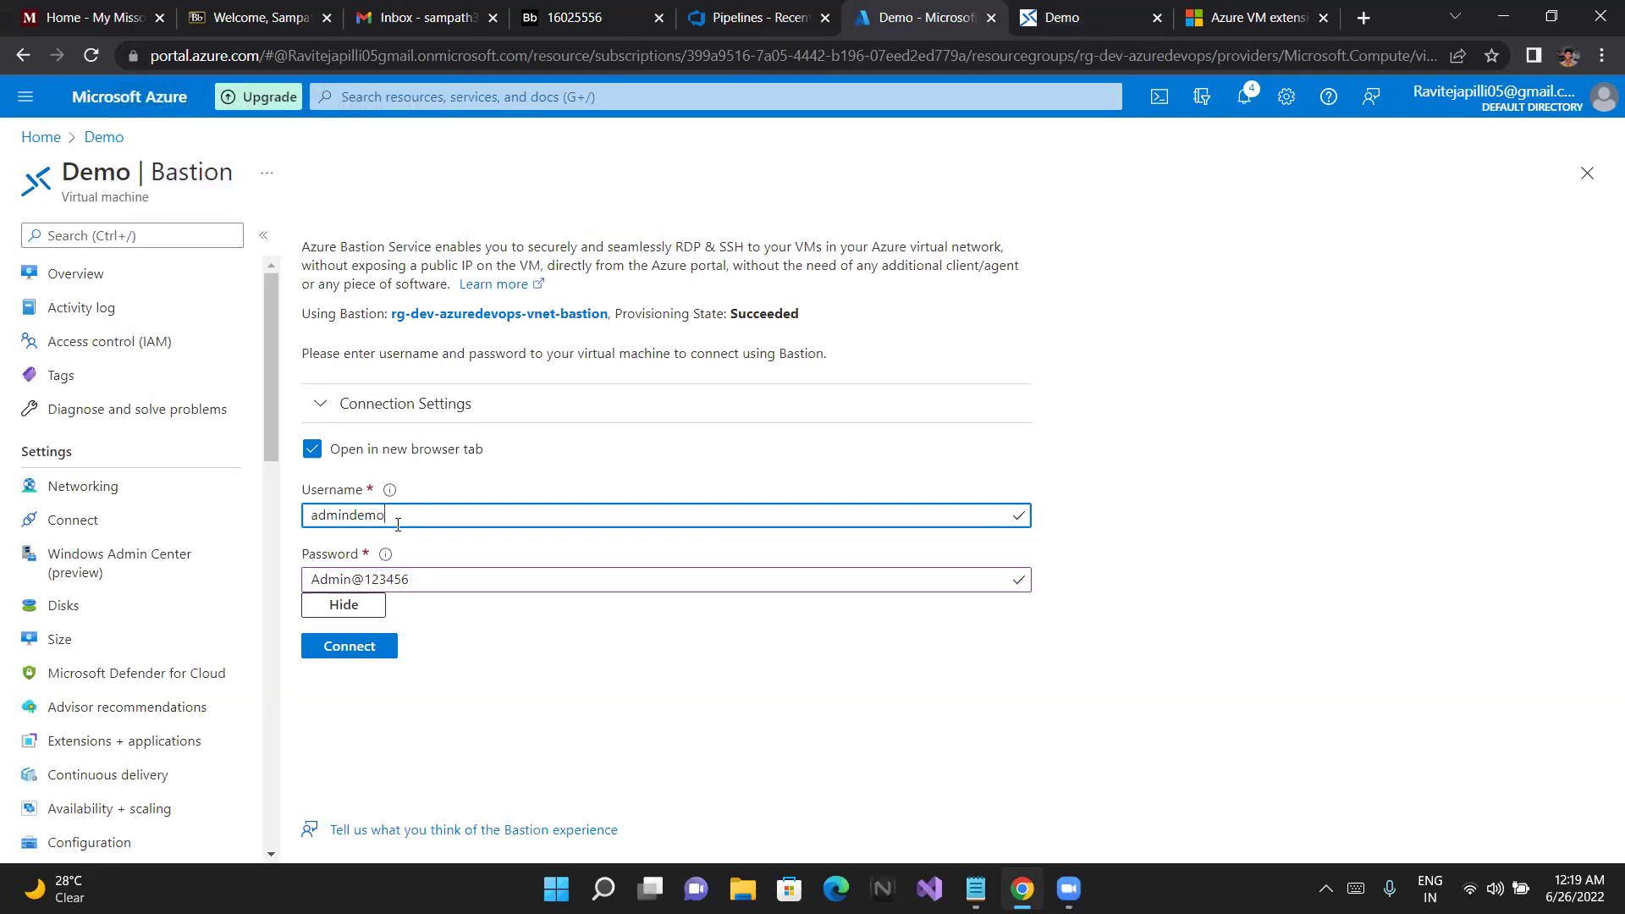
click(1040, 15)
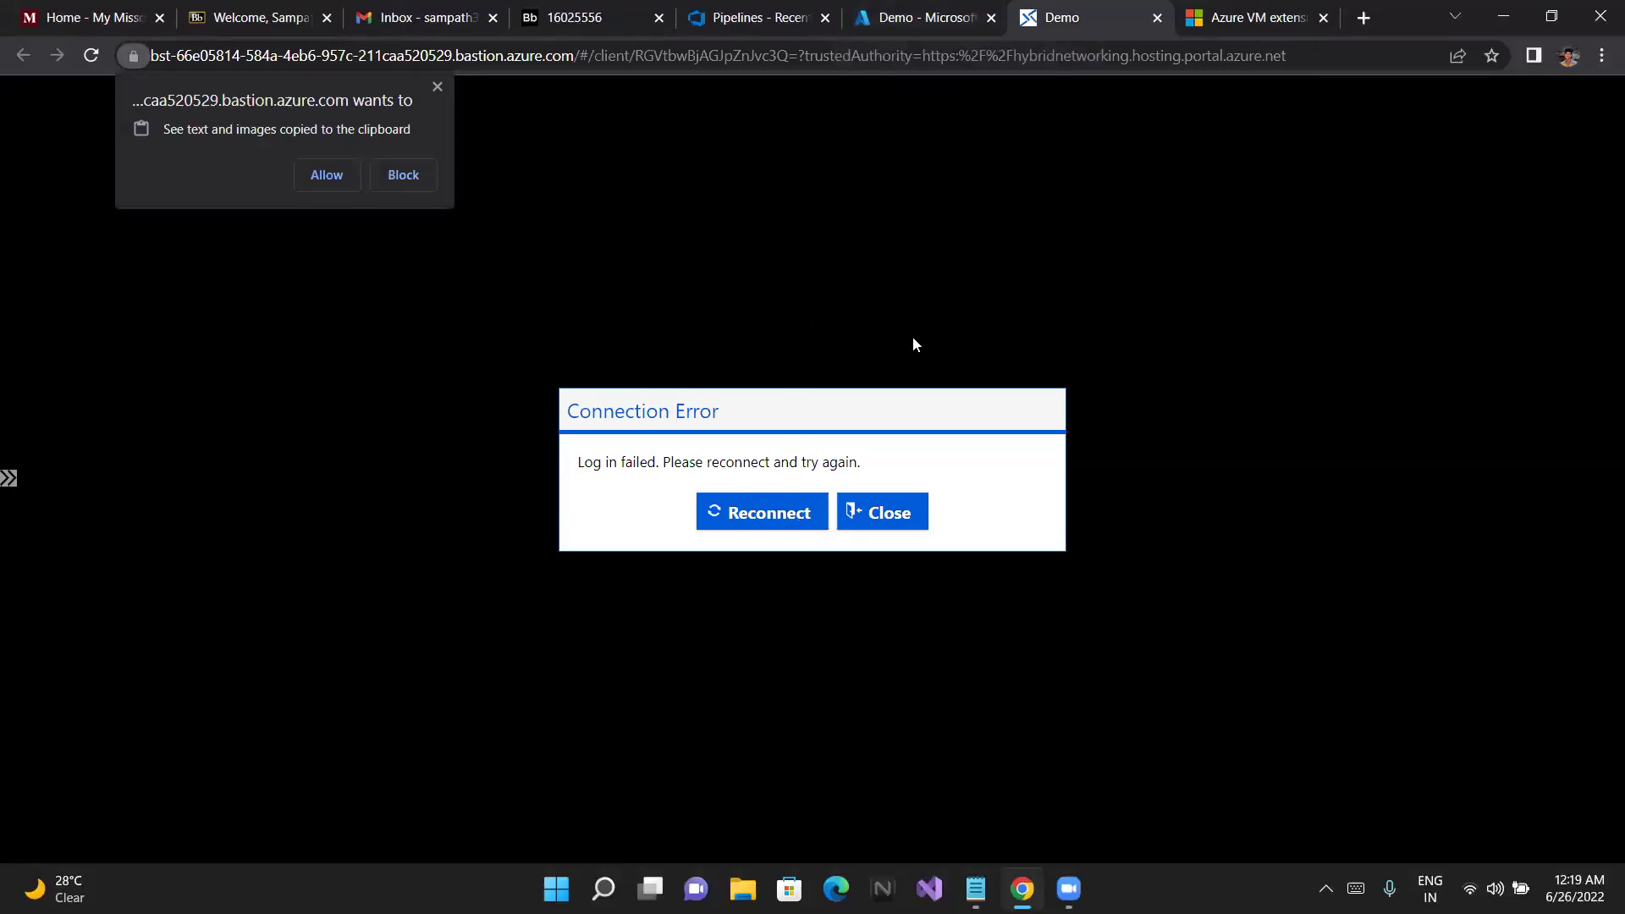
click(906, 9)
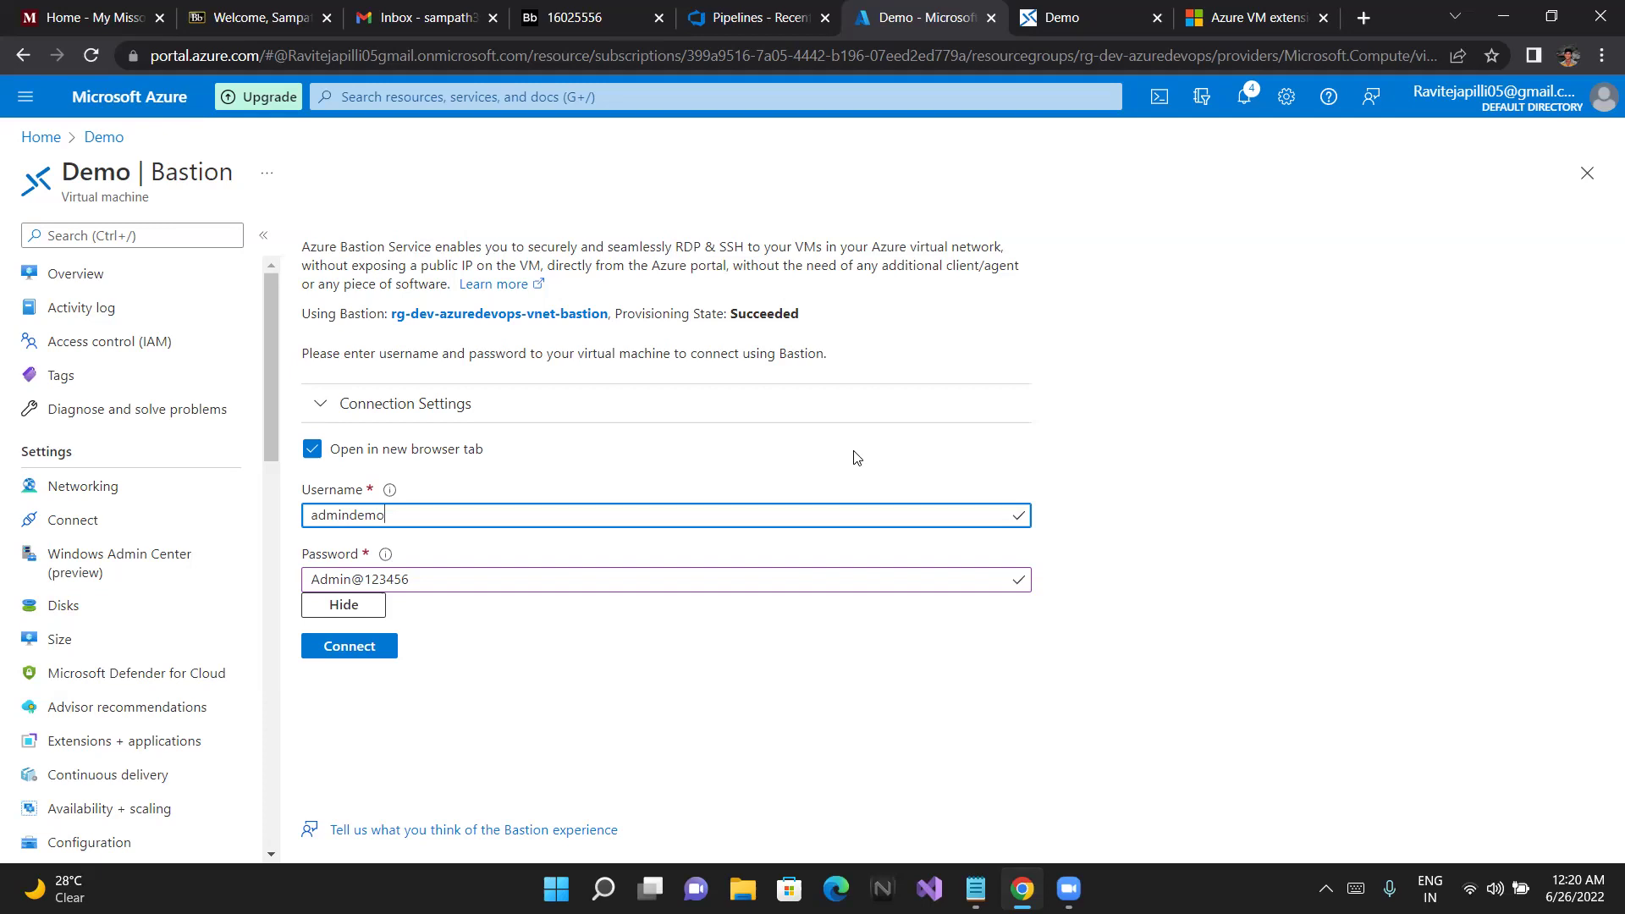
Review the deployment notifications, then mask the password on the Bastion form
click(1272, 98)
click(1247, 97)
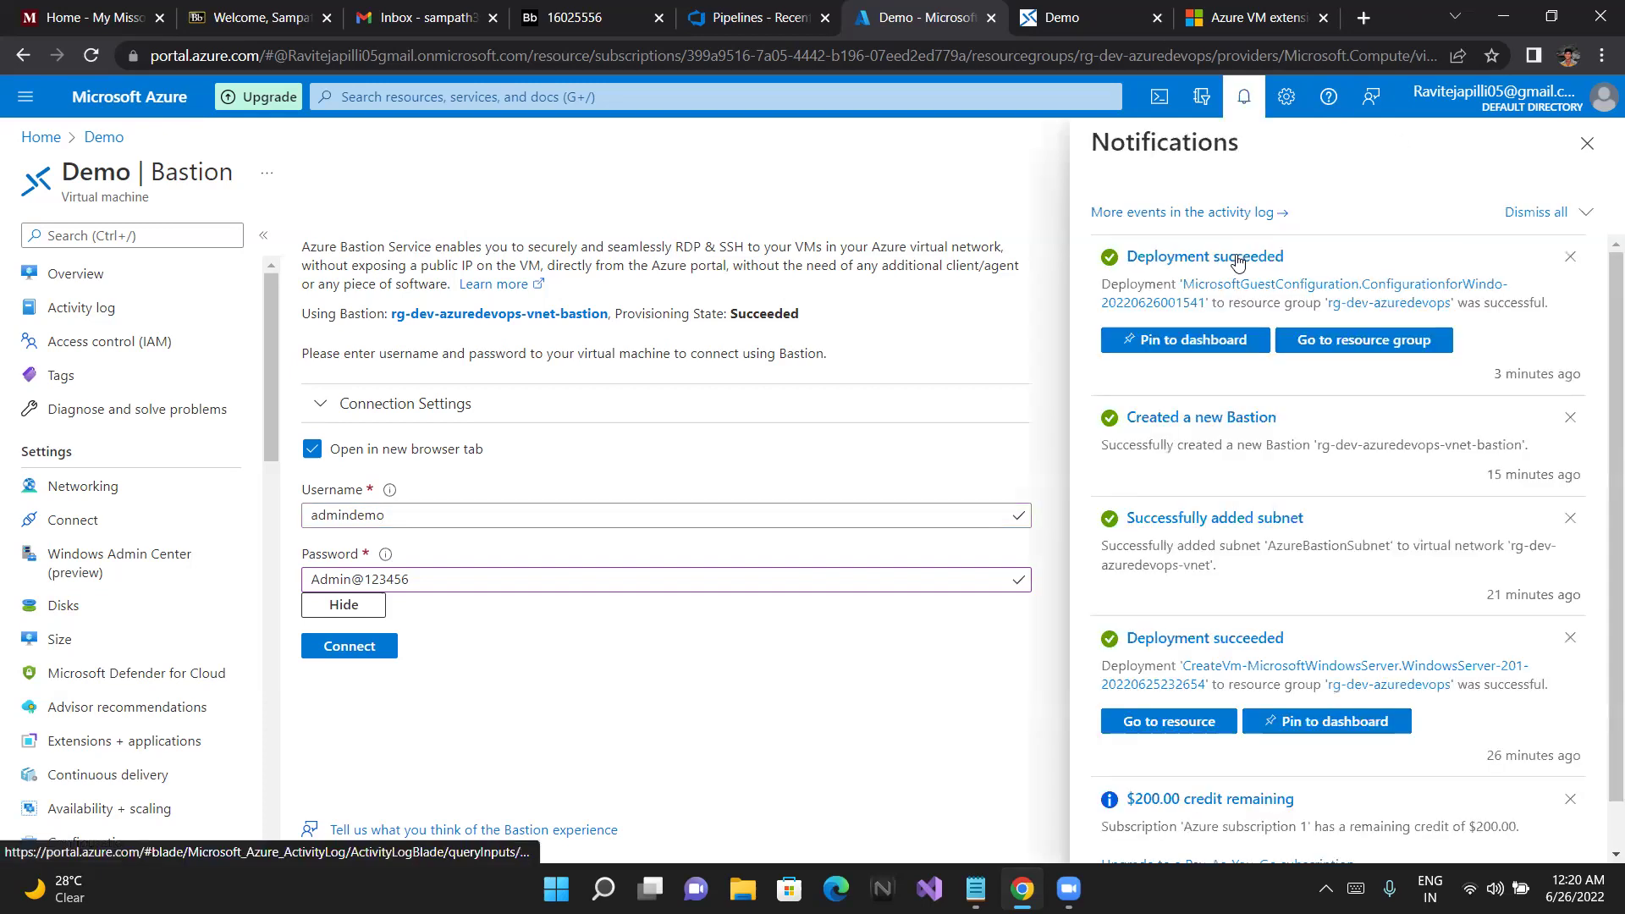
click(1588, 143)
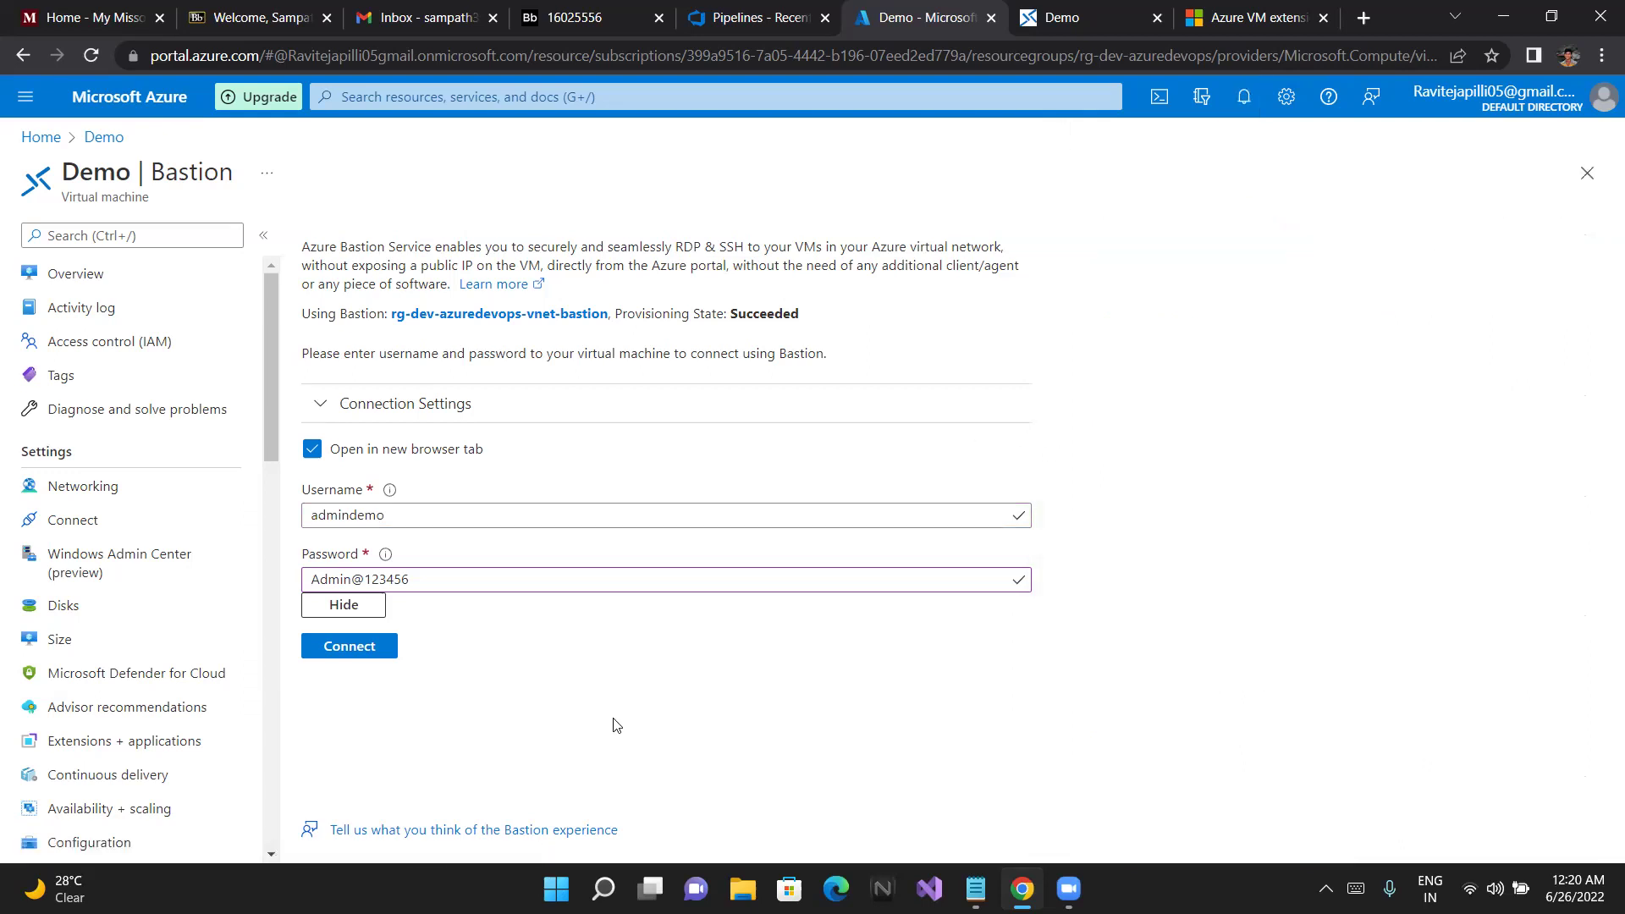
click(365, 604)
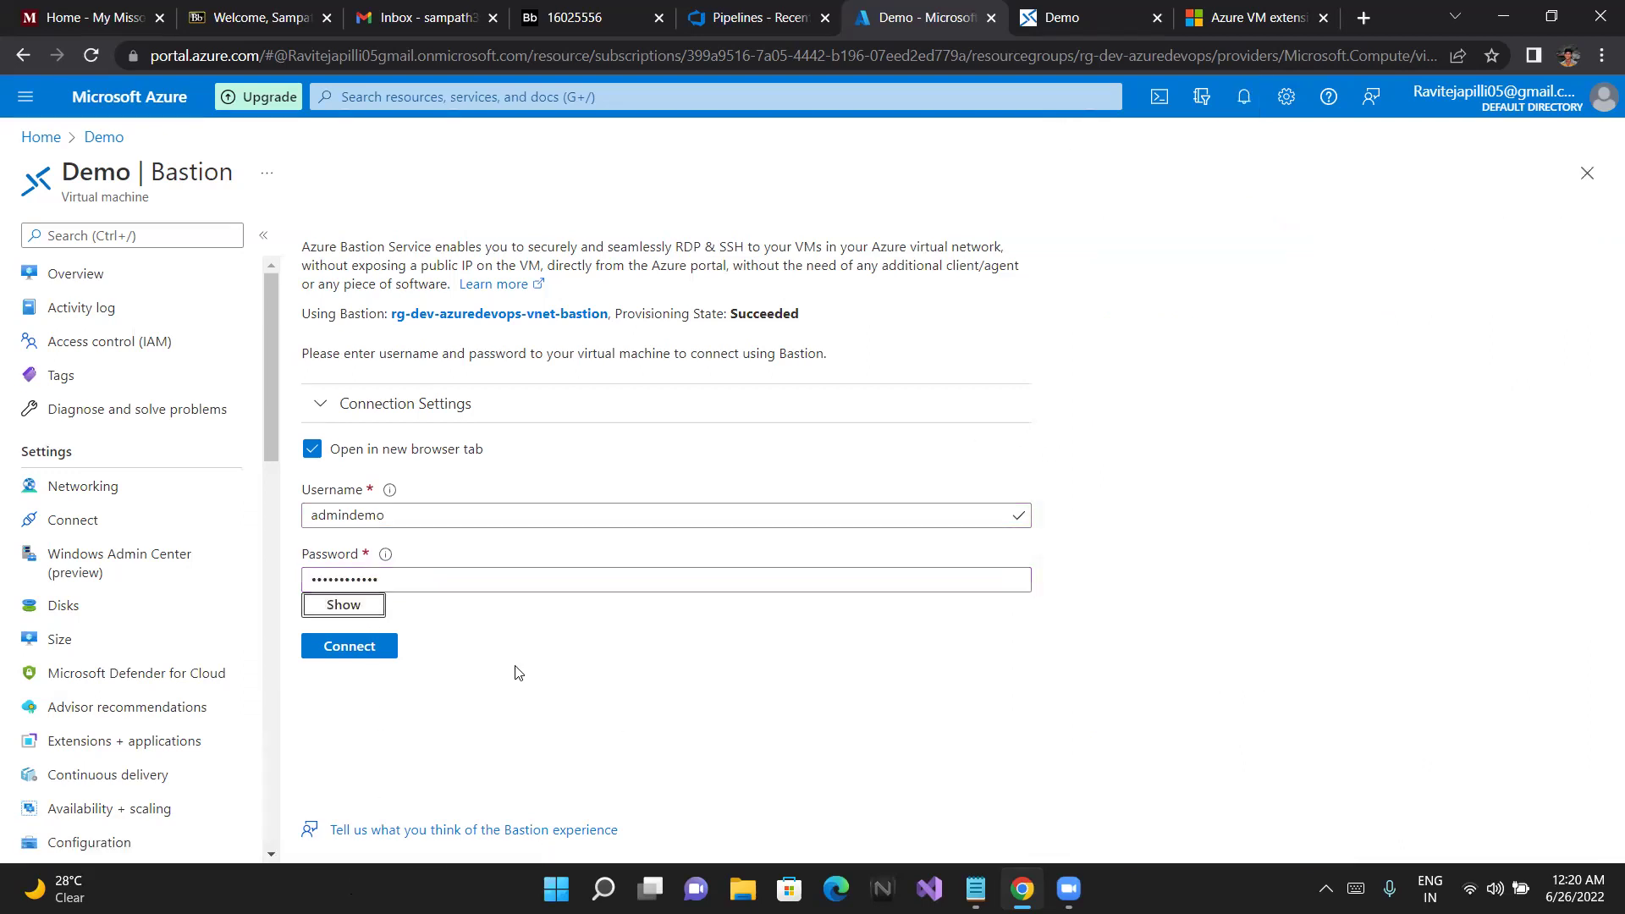